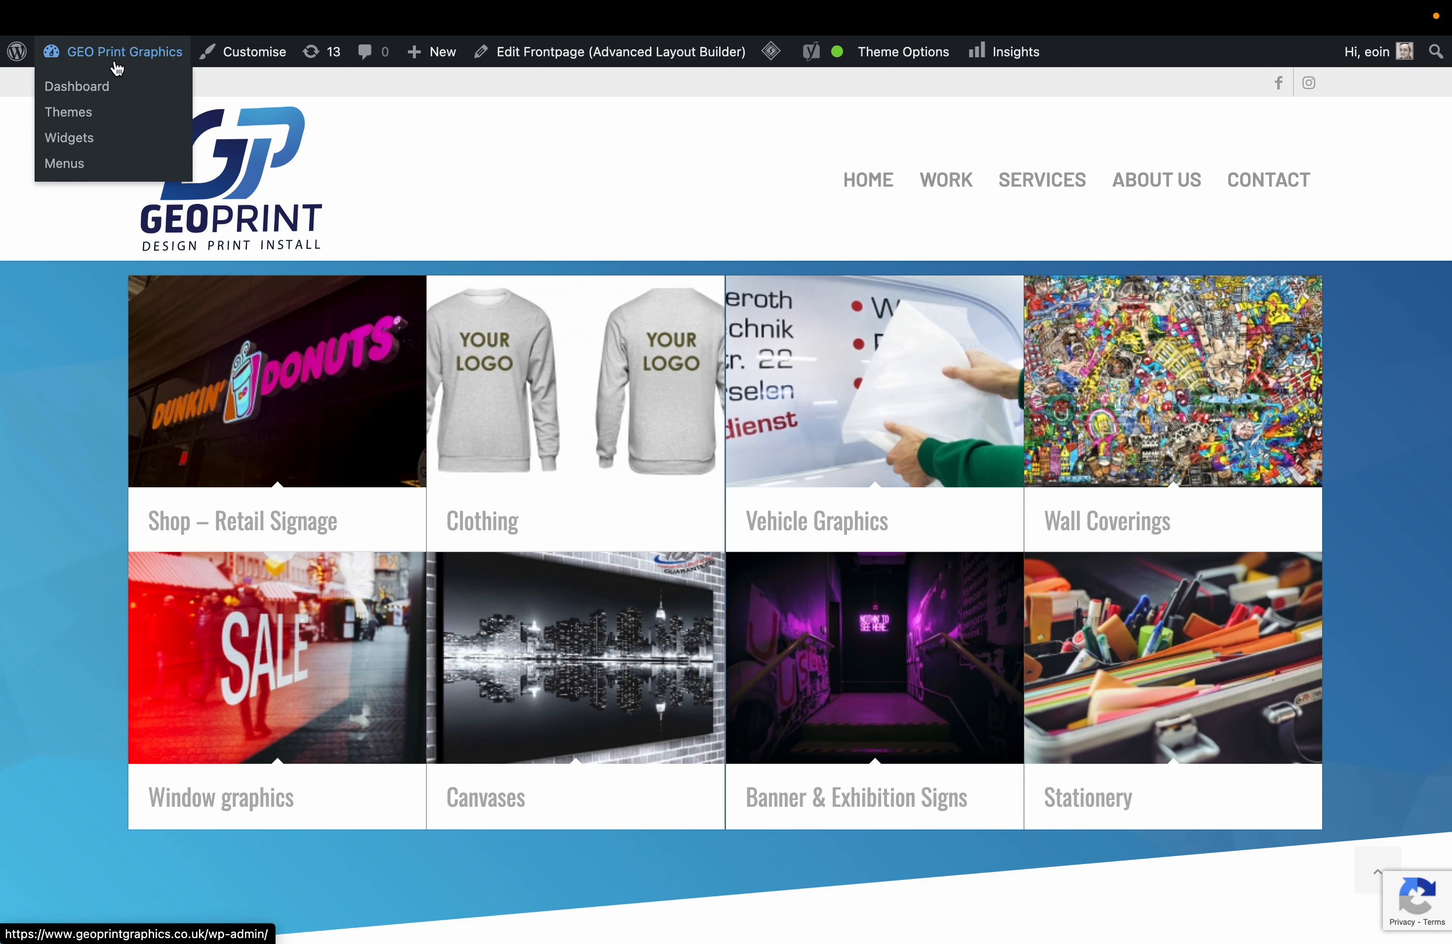
Go from the front page to the admin list of 8 published portfolio items.
click(82, 91)
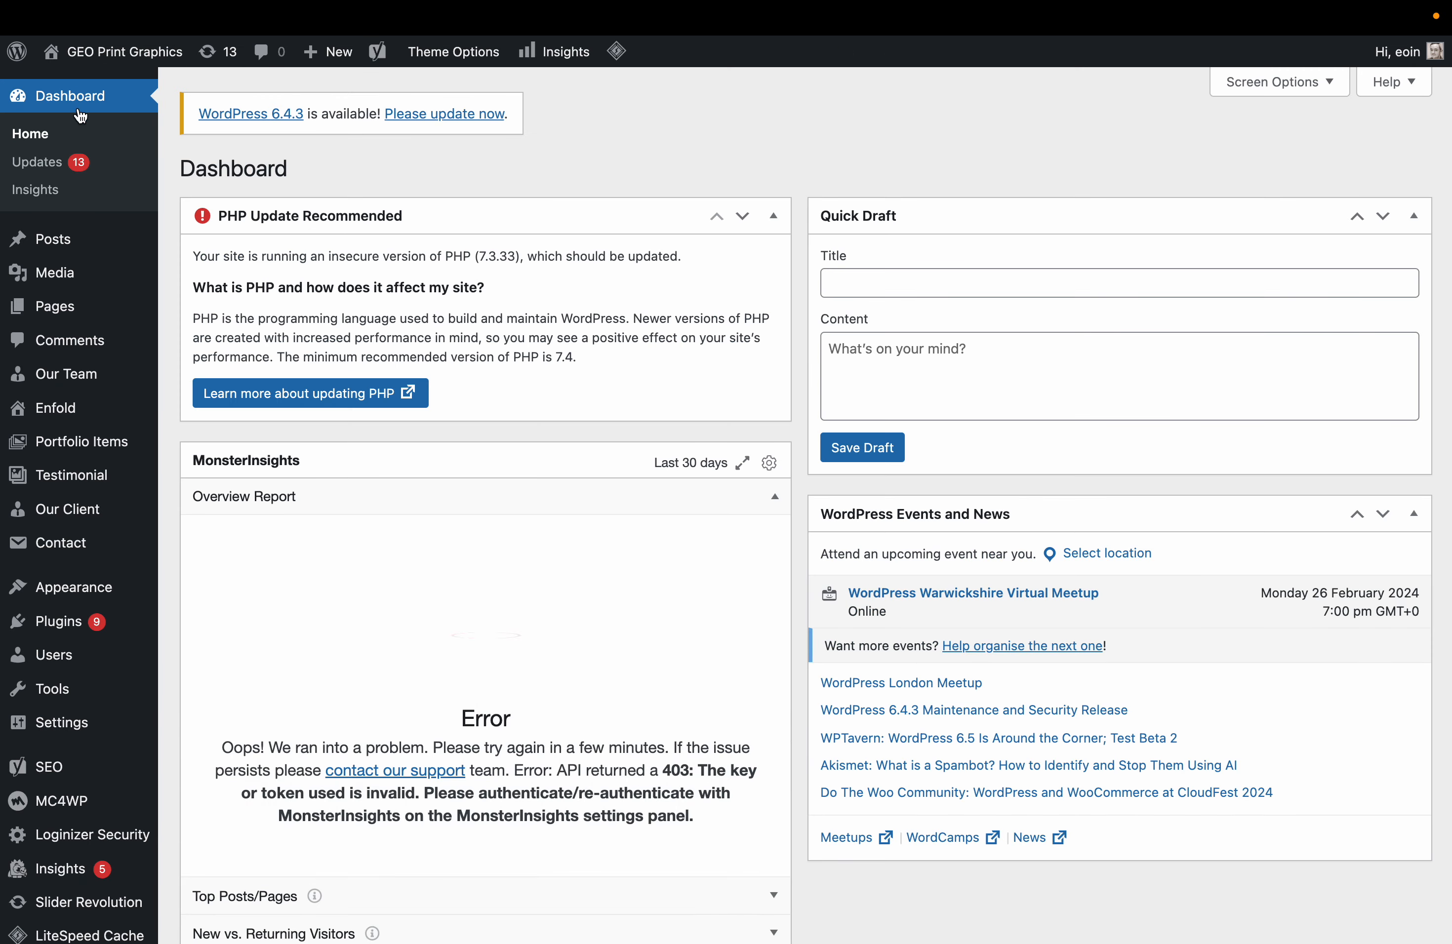
mouse_move(69, 238)
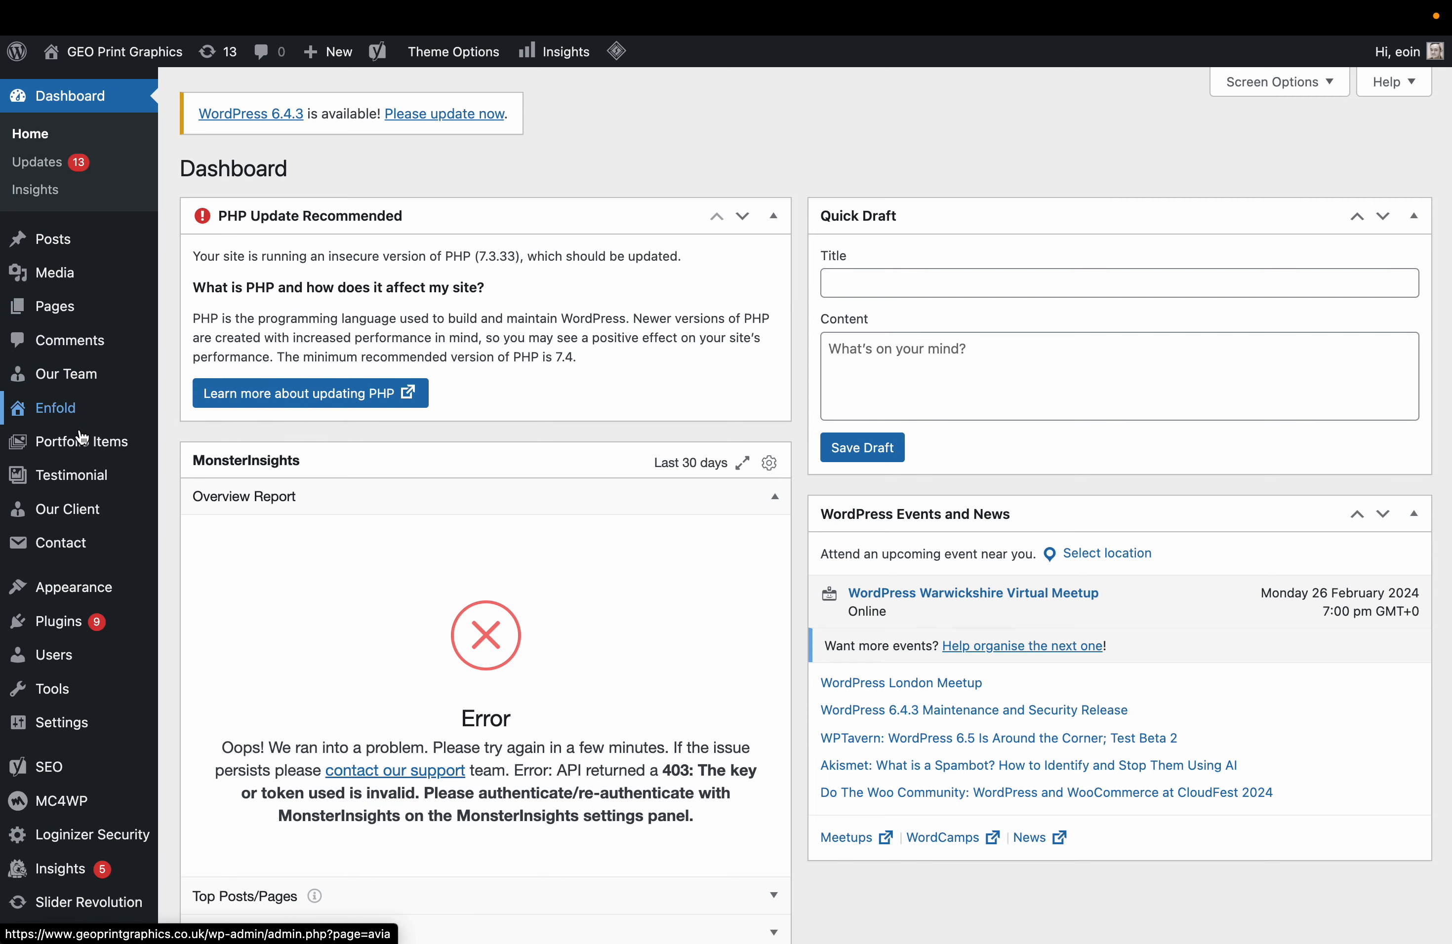
click(198, 445)
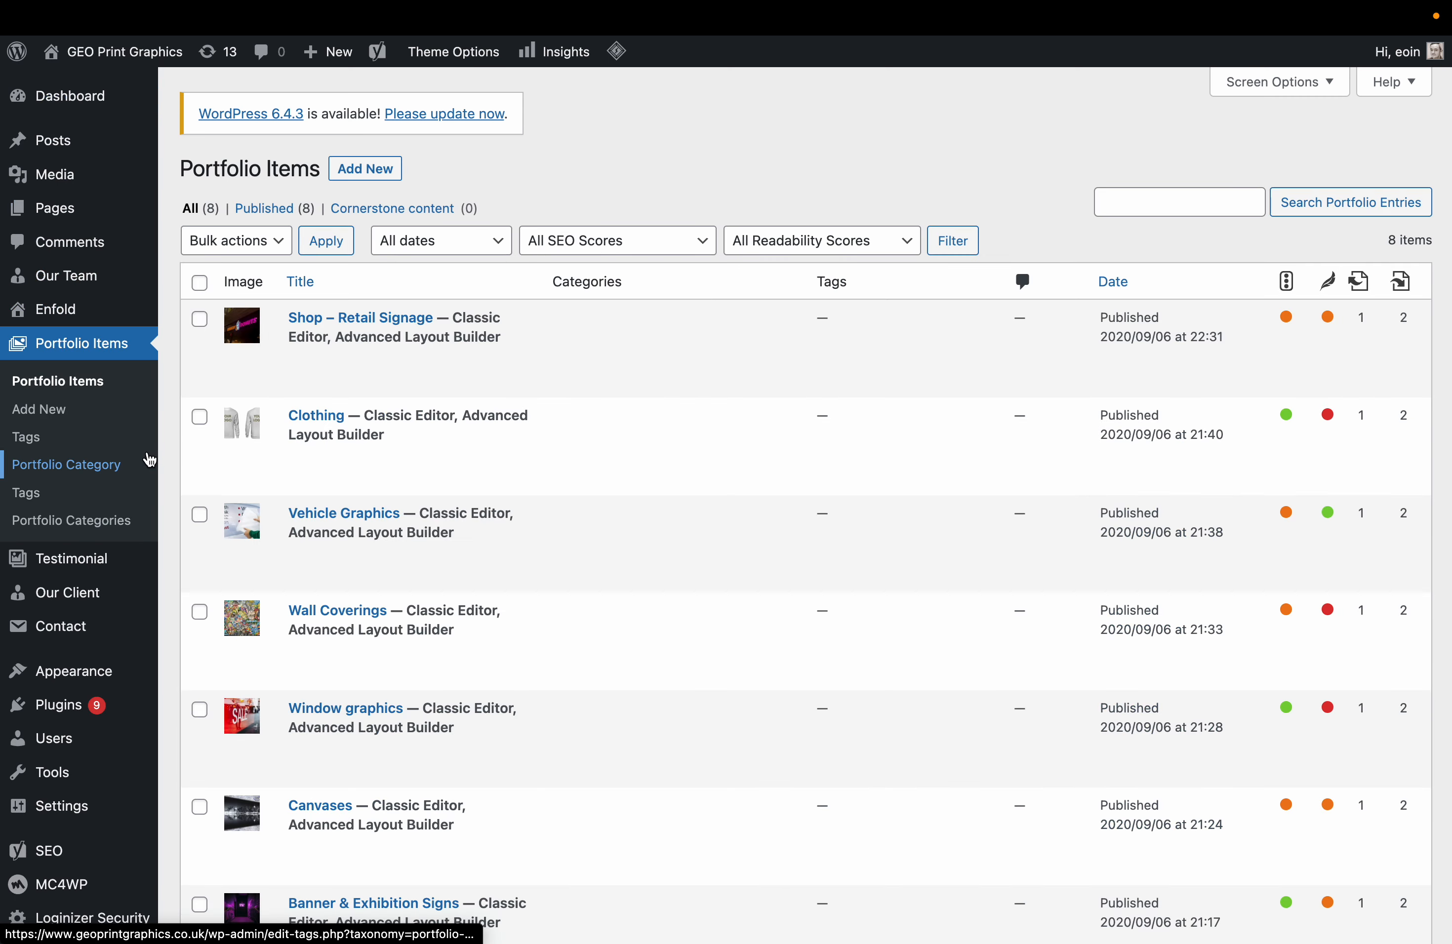
scroll(486, 424, down, 3)
scroll(414, 618, up, 3)
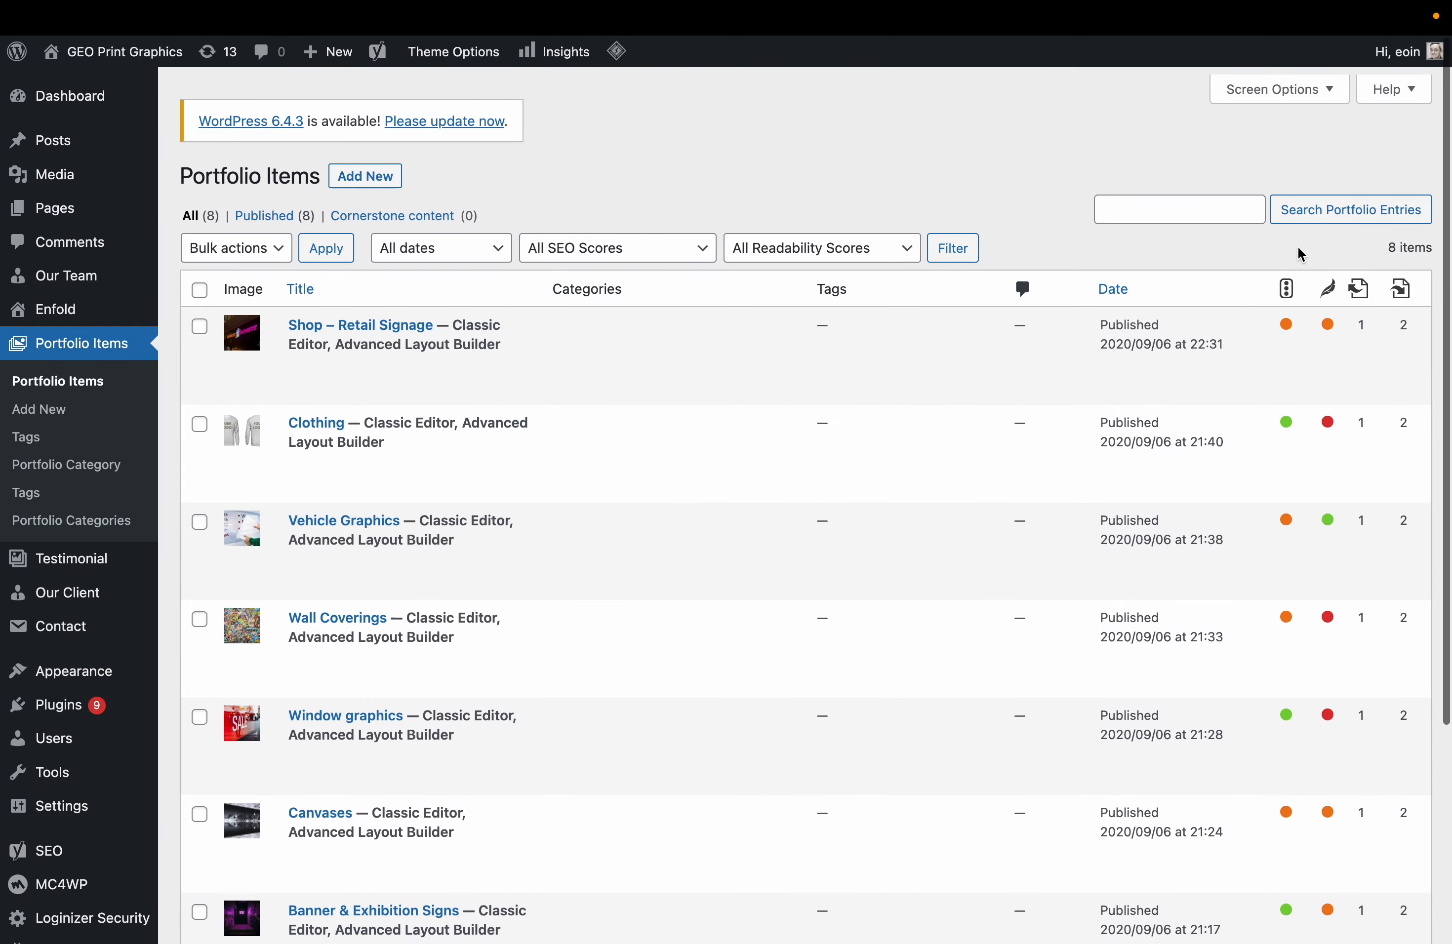
triple_click(1414, 240)
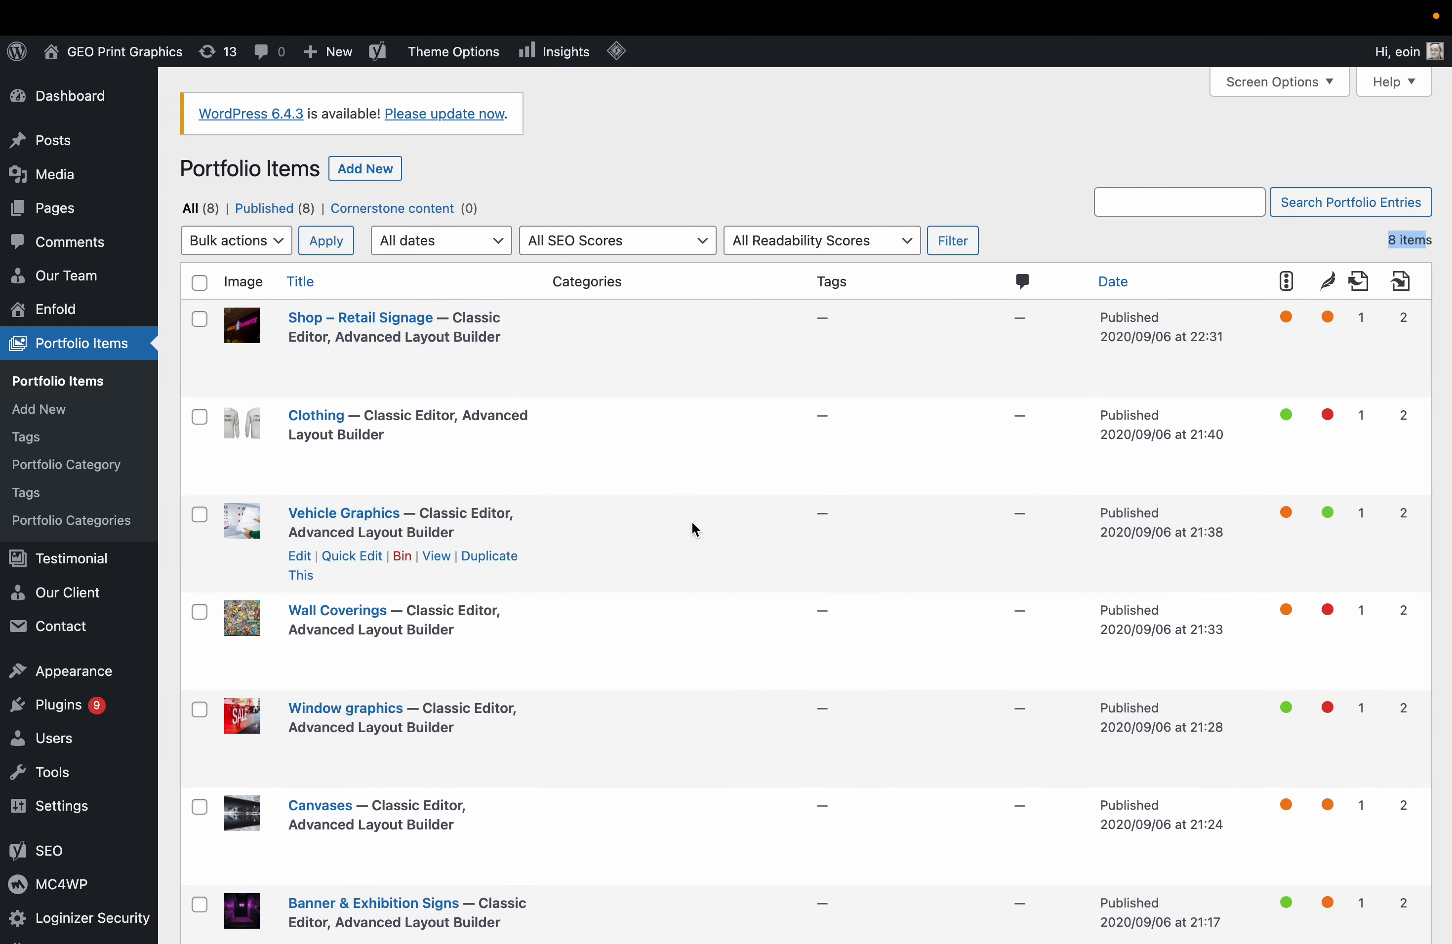
scroll(694, 528, down, 5)
scroll(1256, 289, up, 3)
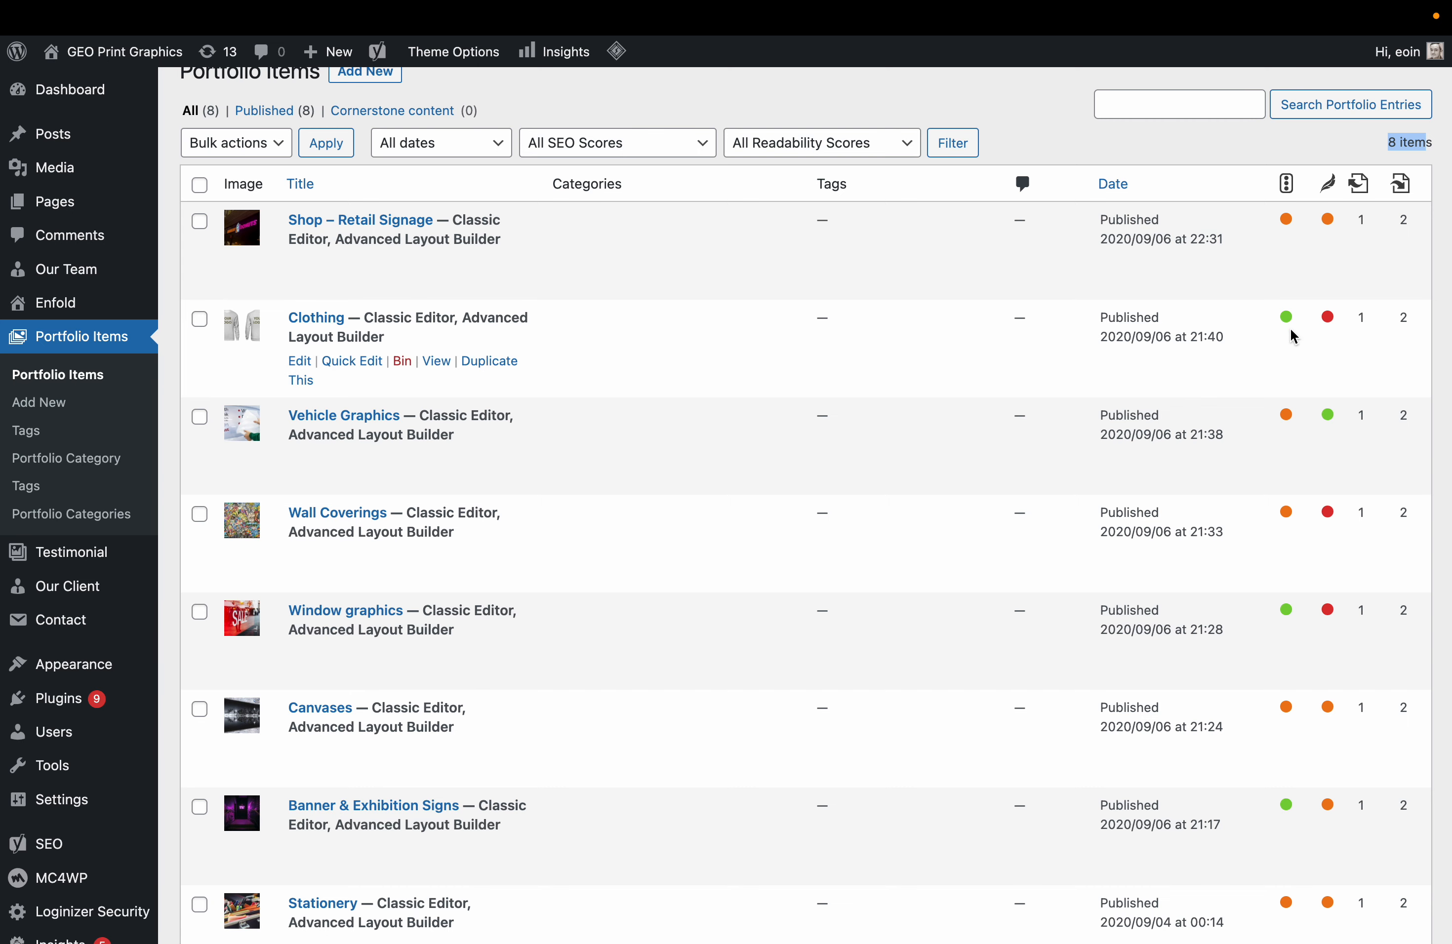
scroll(1284, 497, down, 3)
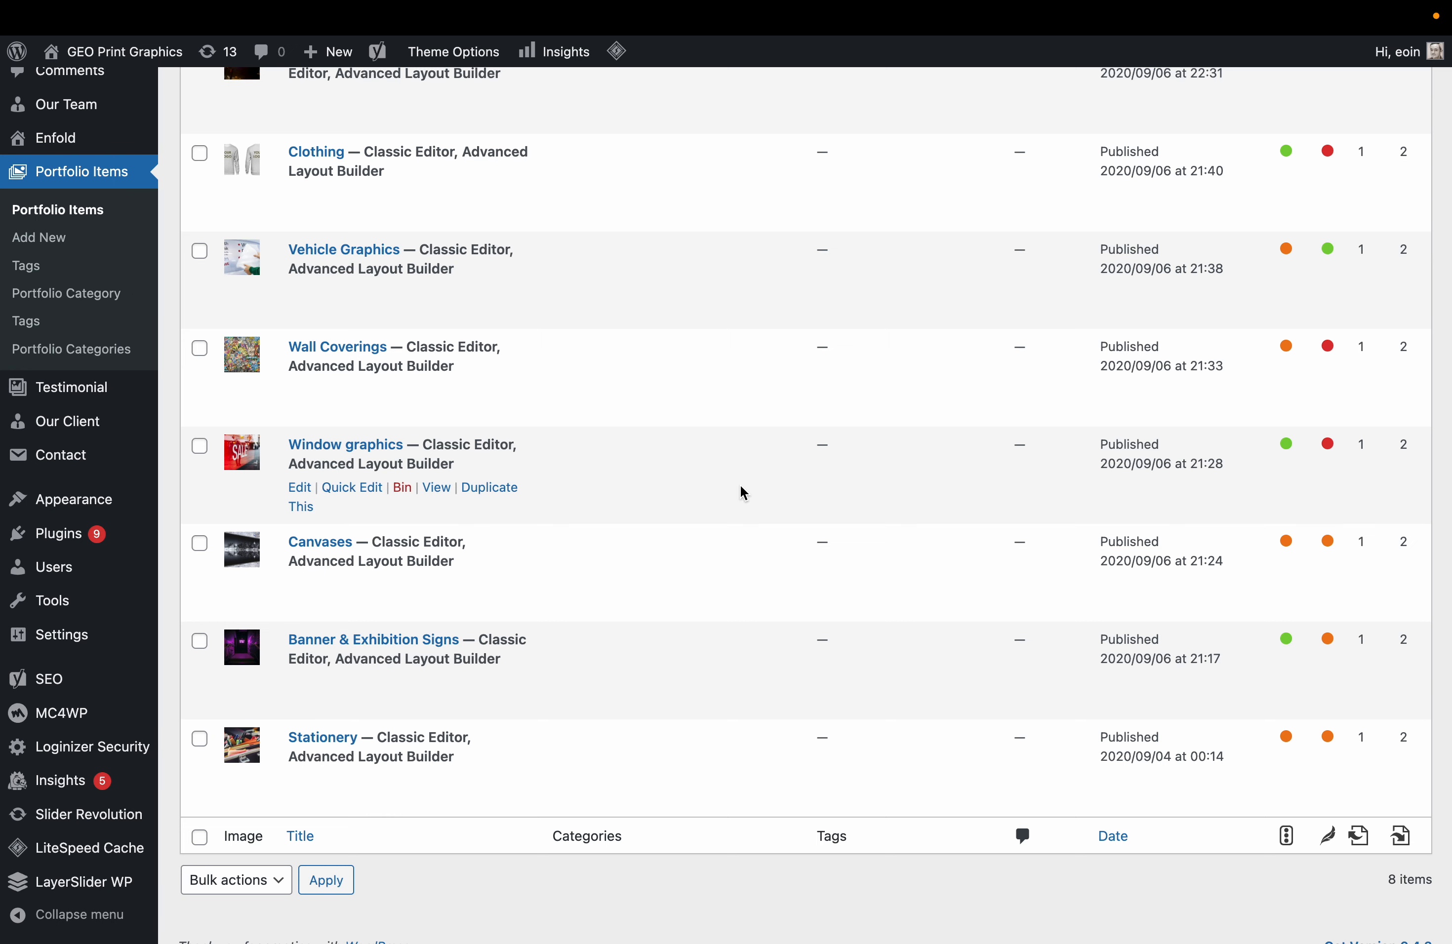
scroll(686, 494, up, 5)
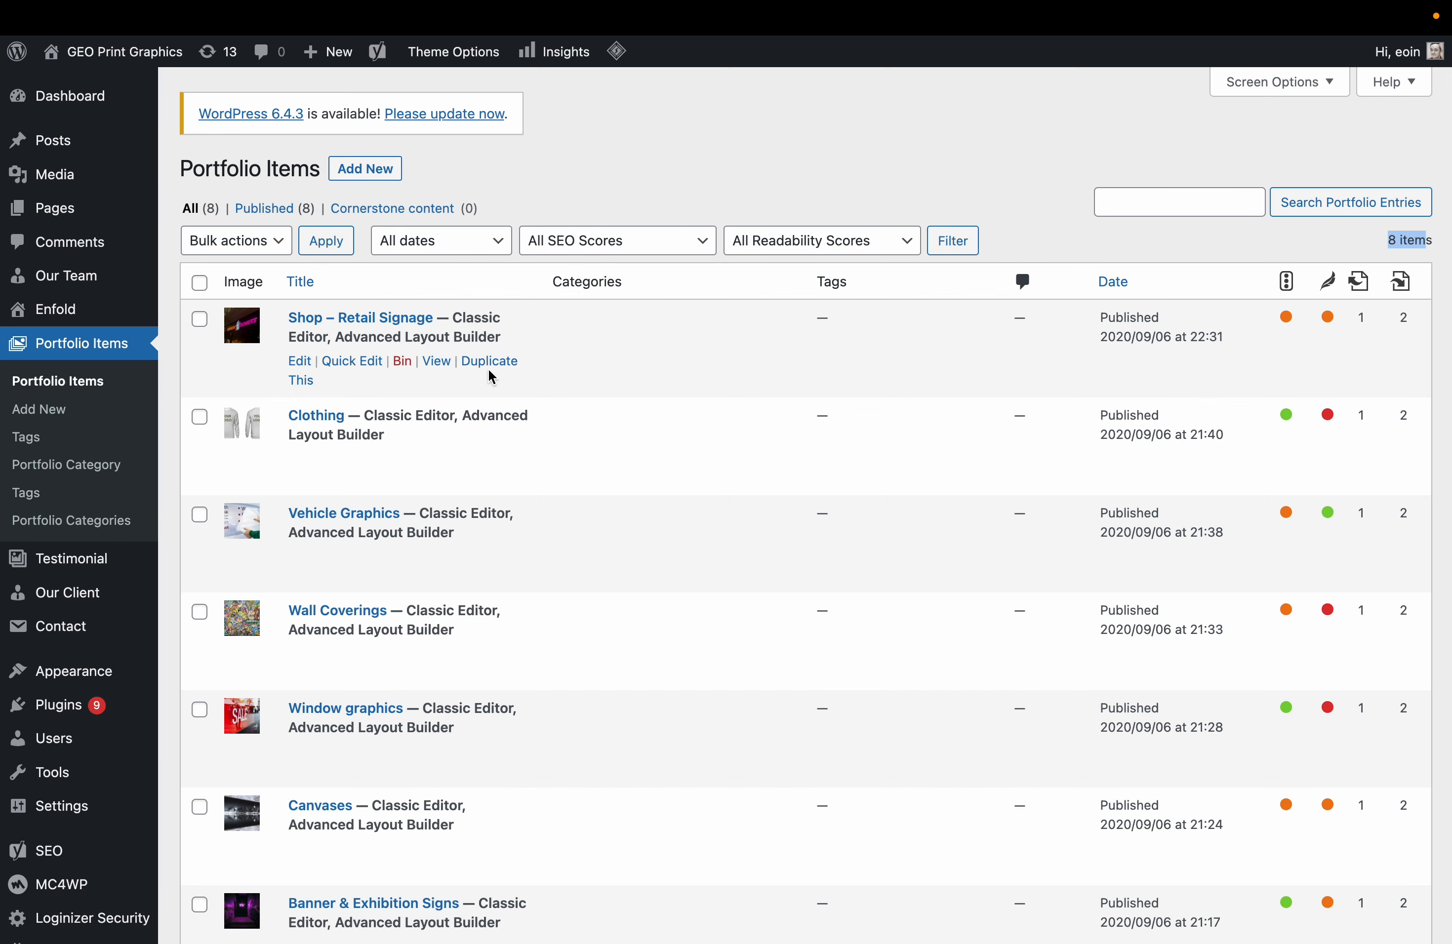
Duplicate the Shop – Retail Signage portfolio item and open the draft copy.
click(493, 365)
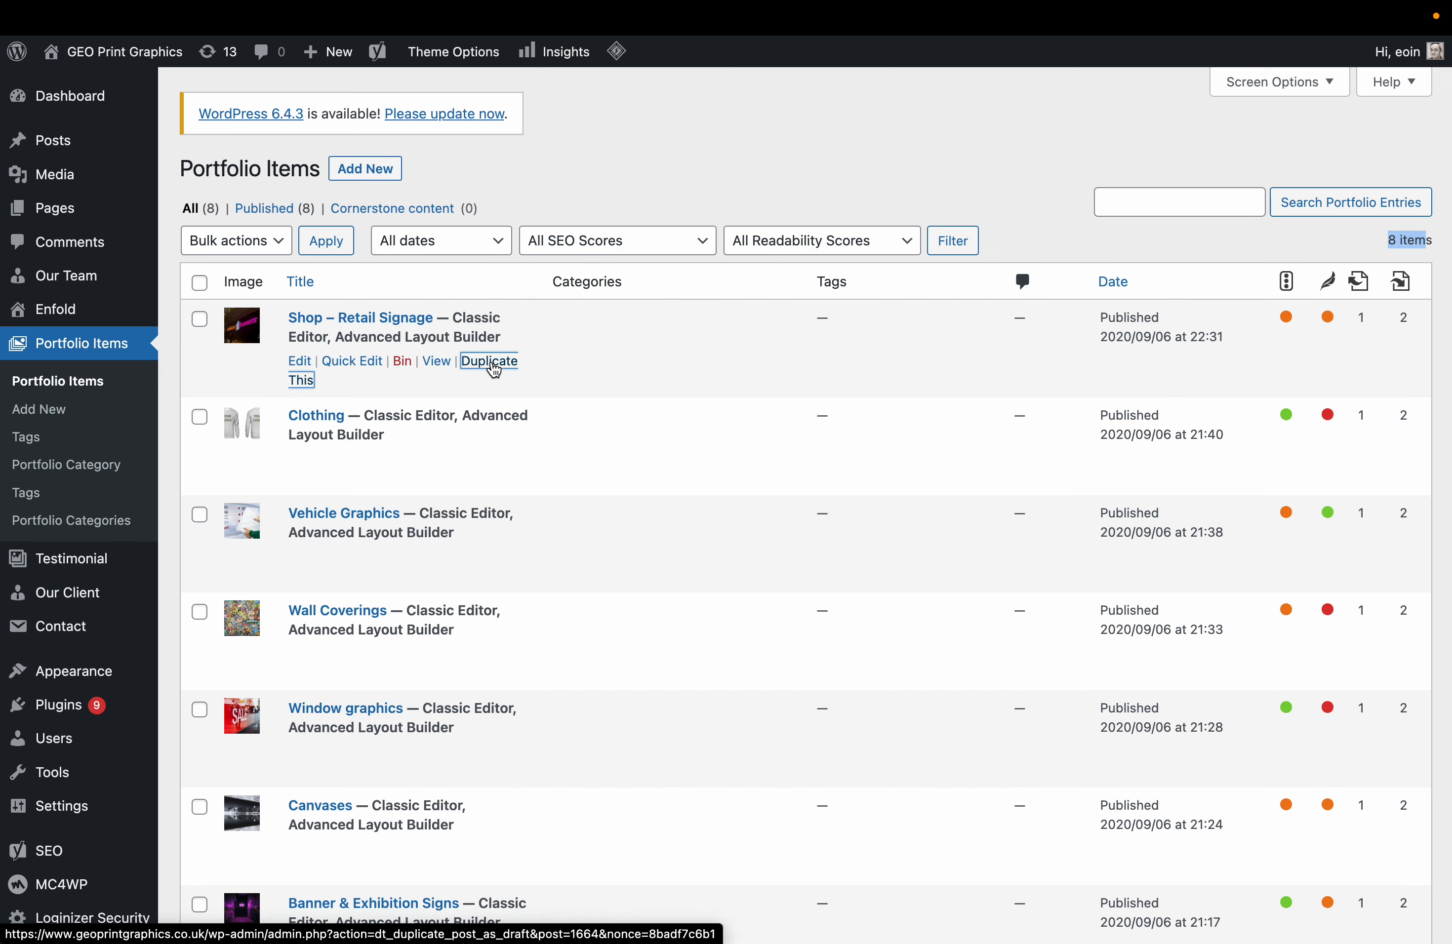
mouse_move(356, 402)
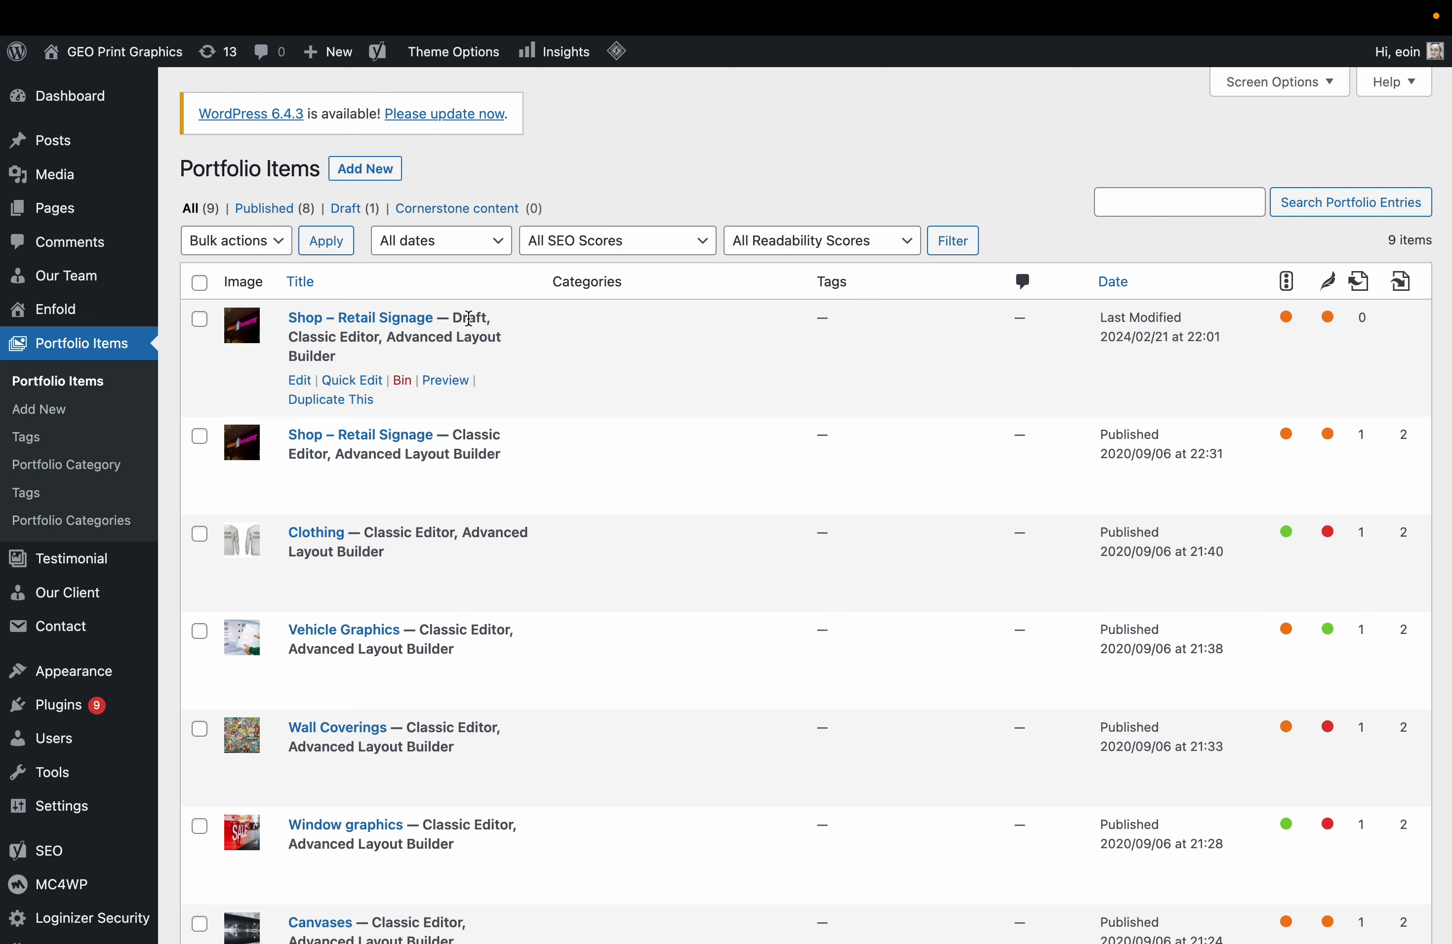
double_click(469, 319)
click(301, 381)
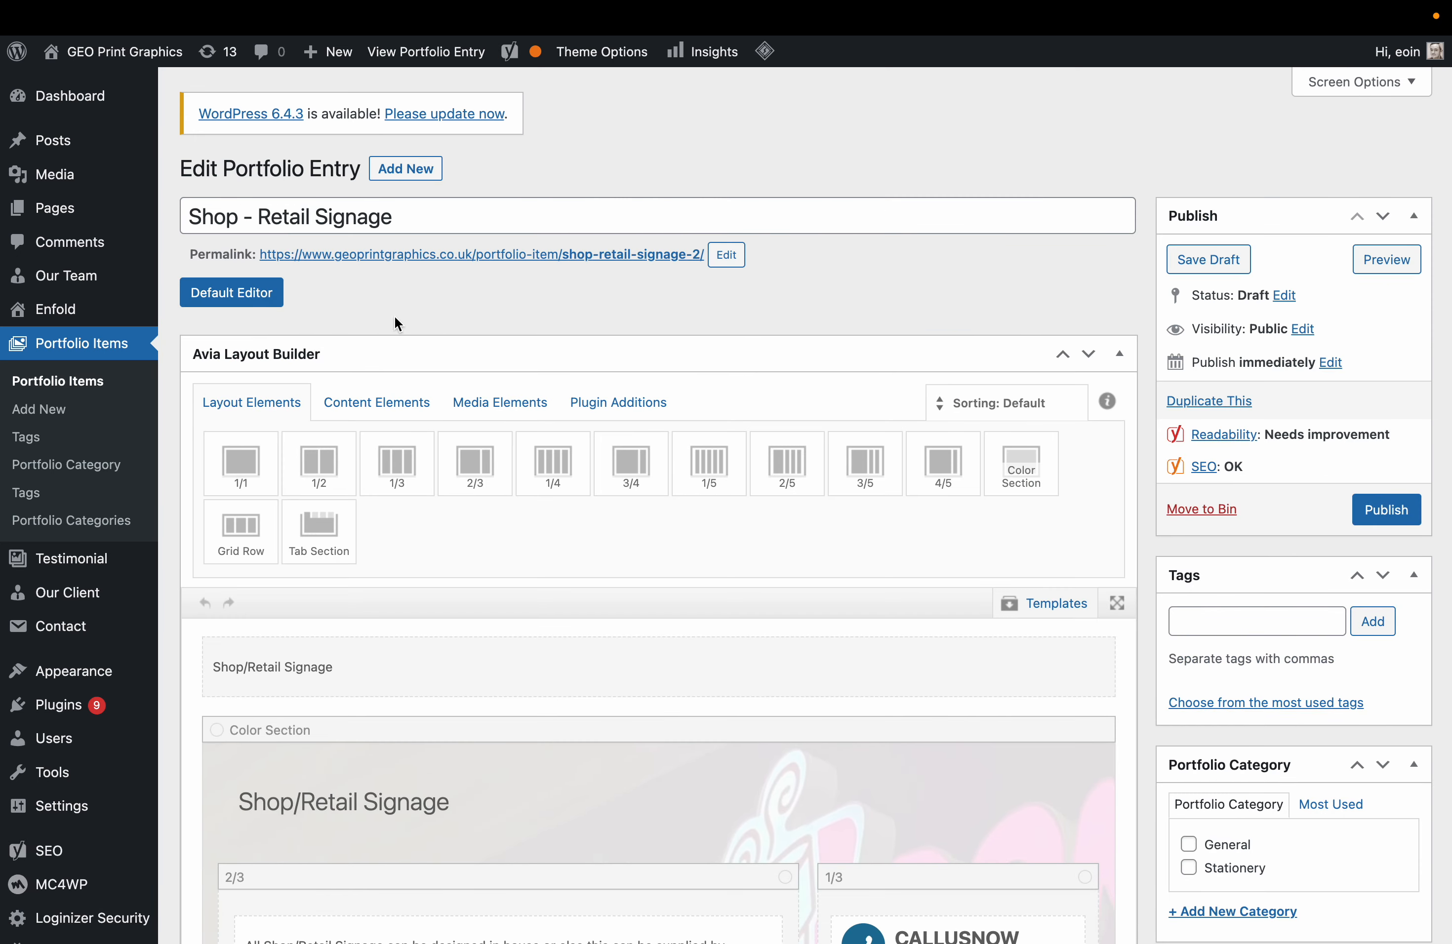
Retitle the draft '3D GEL Number Plates'.
drag(404, 220, 185, 217)
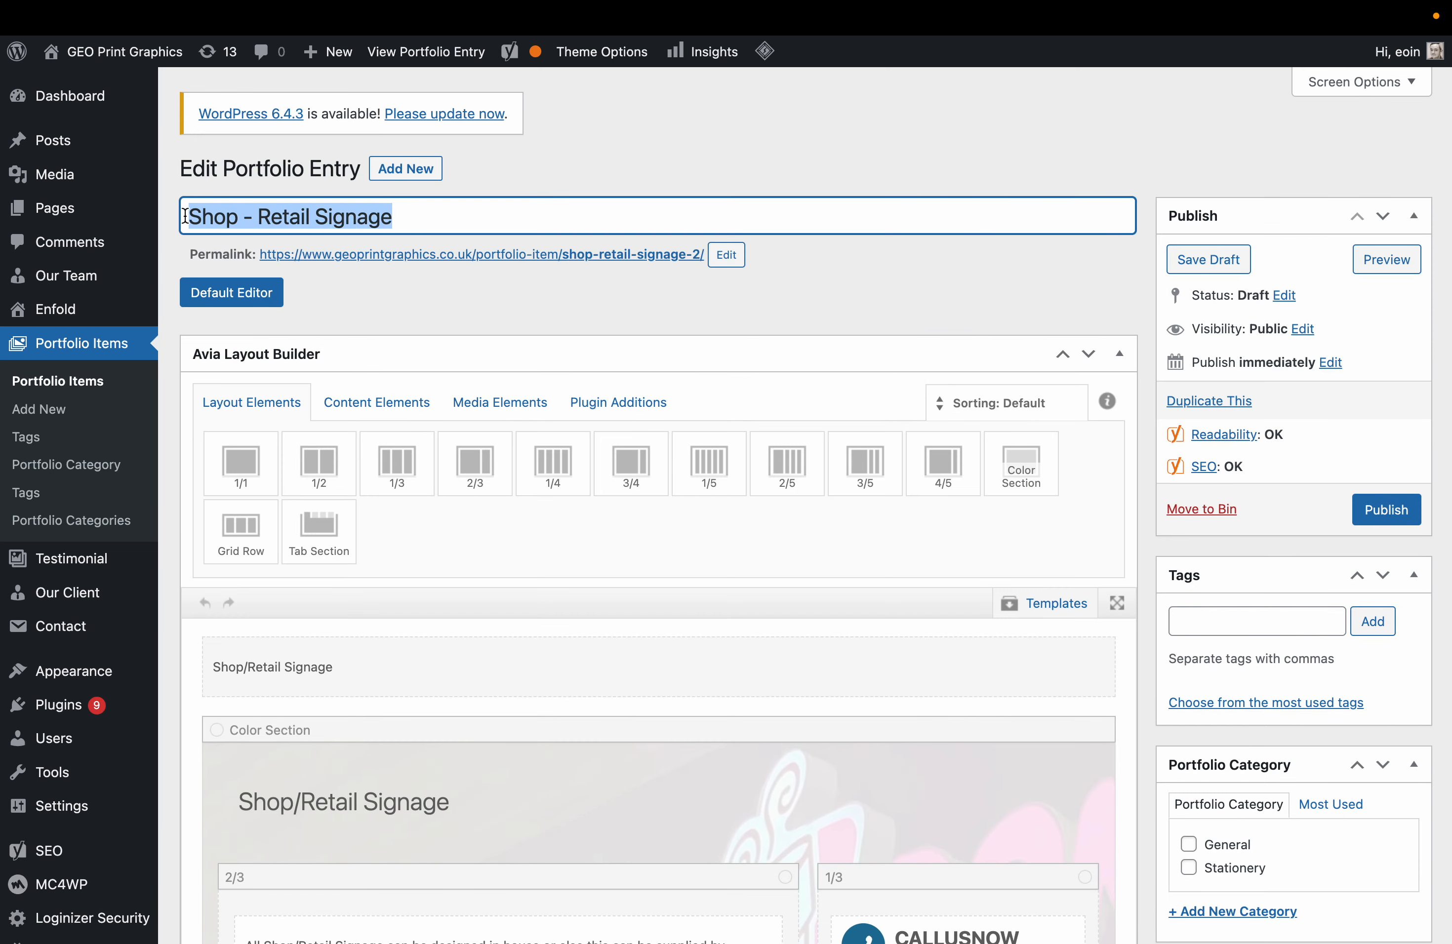
text(3D GEL )
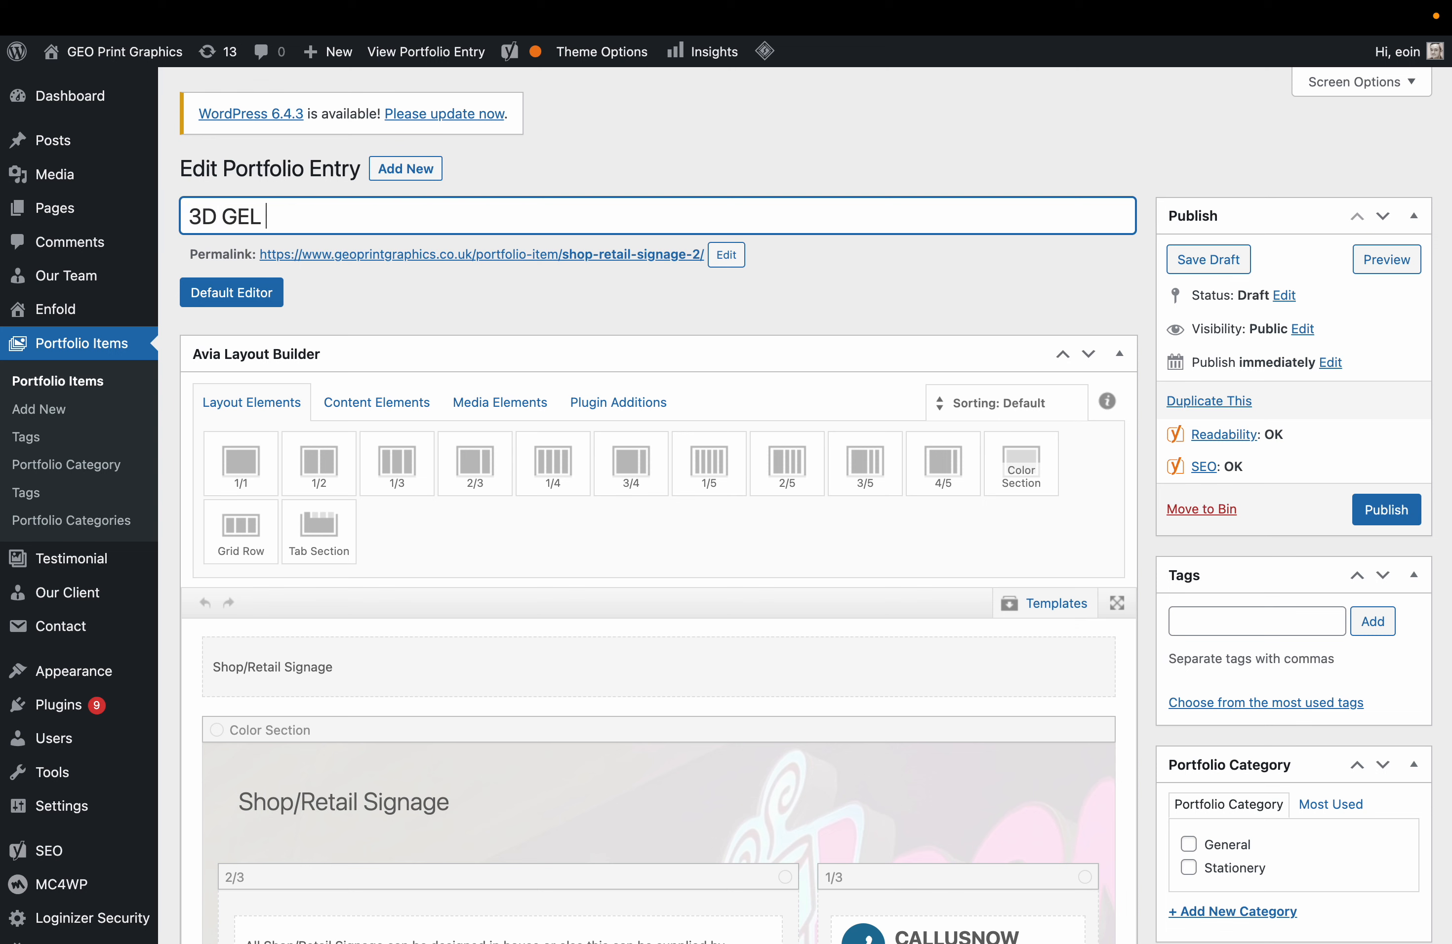
text(NUmber Plates)
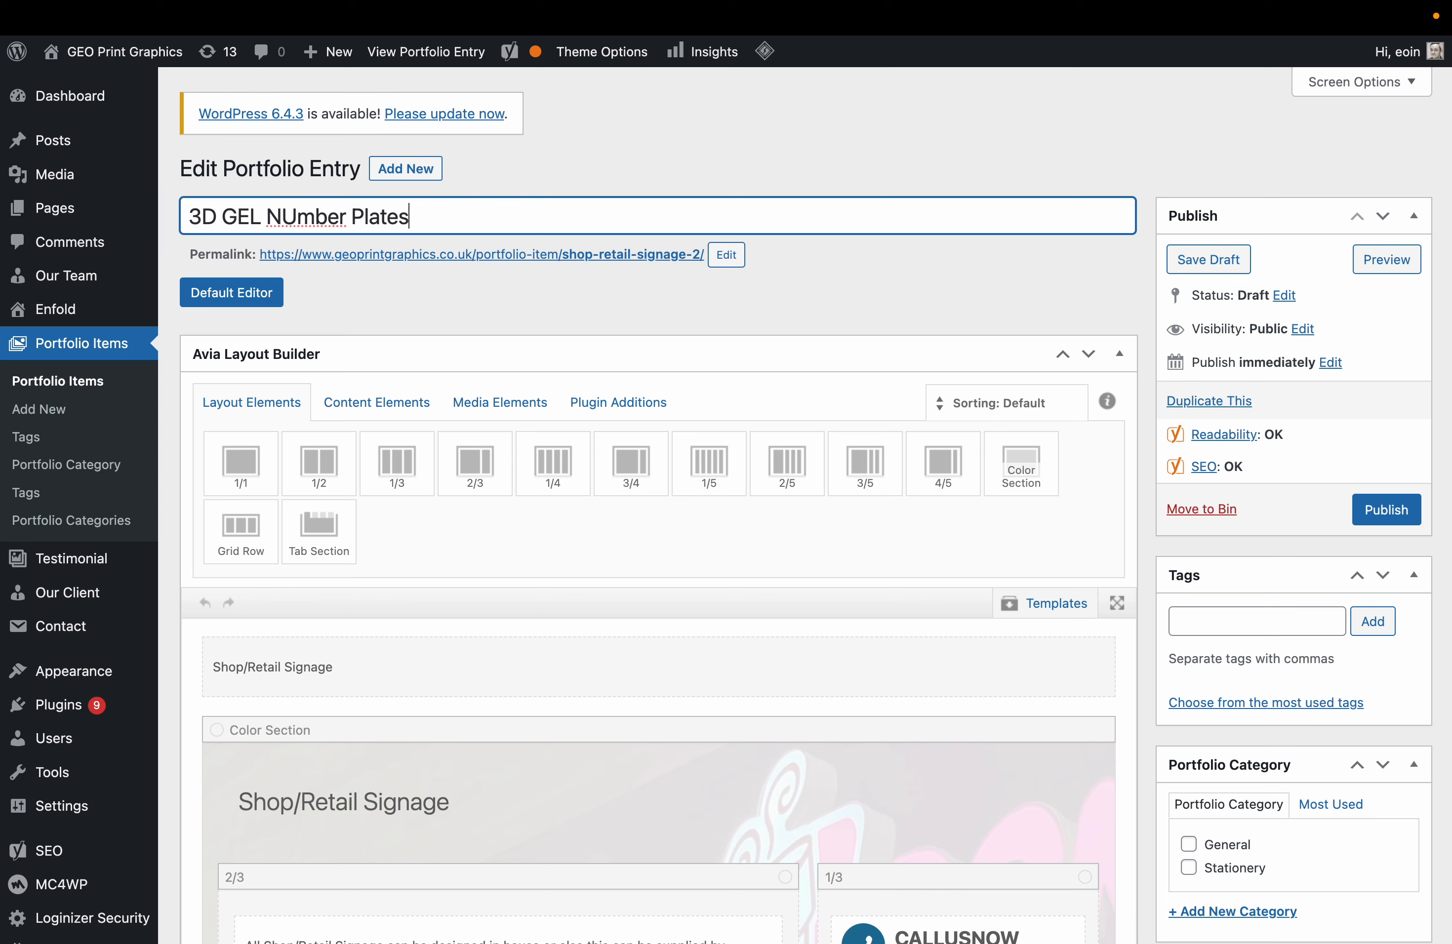
click(294, 217)
key(BackSpace)
text(u)
Set the permalink slug to 3d-gel-number-plates from the copied title.
key(super+a)
key(super+c)
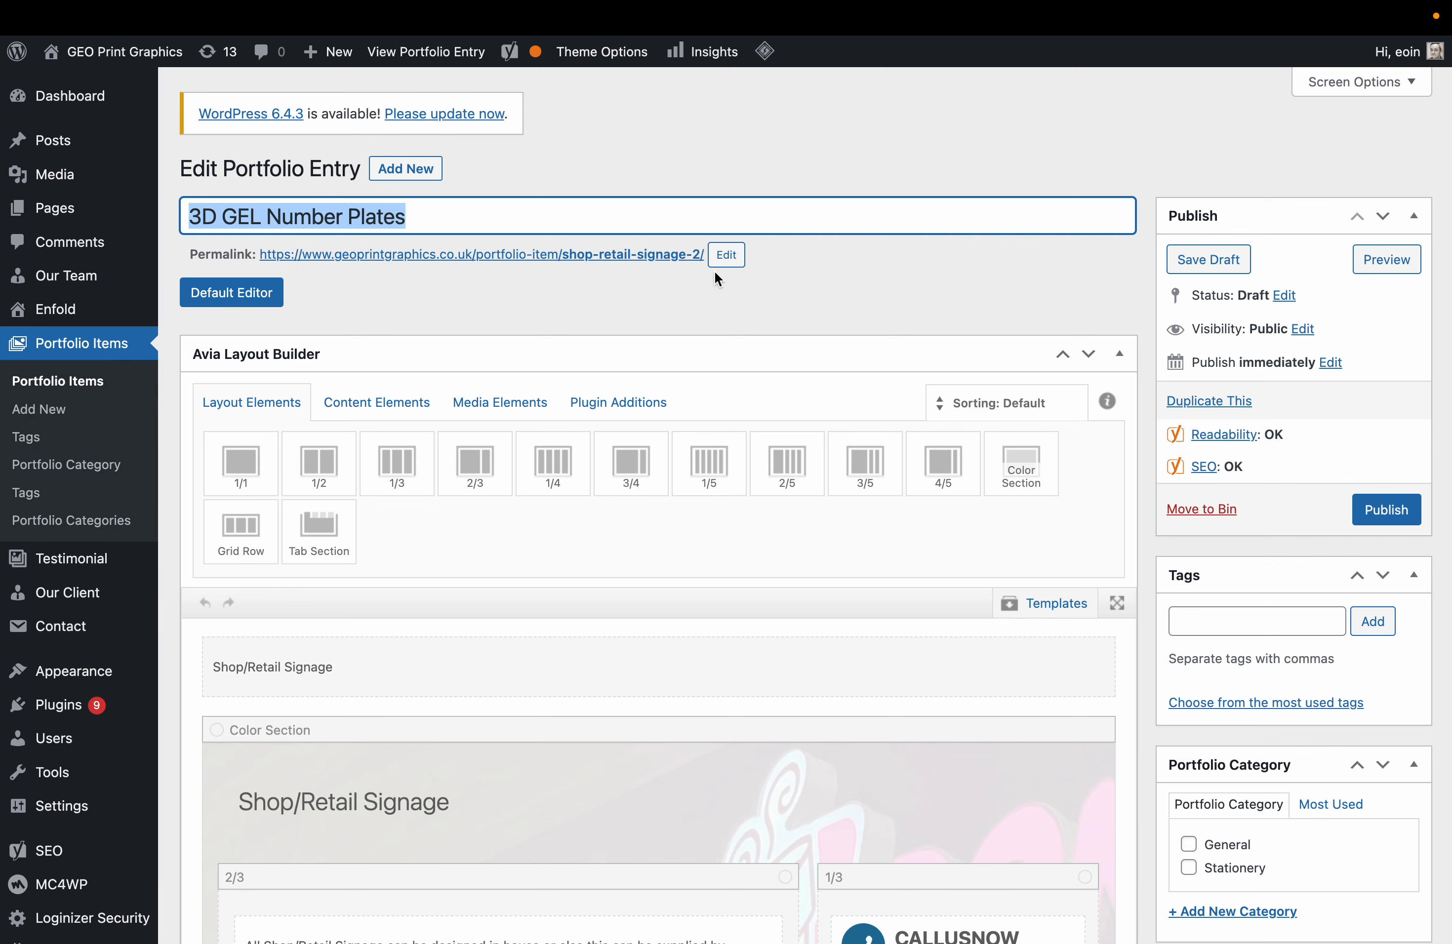
click(724, 257)
key(super+v)
key(super+a)
key(super+v)
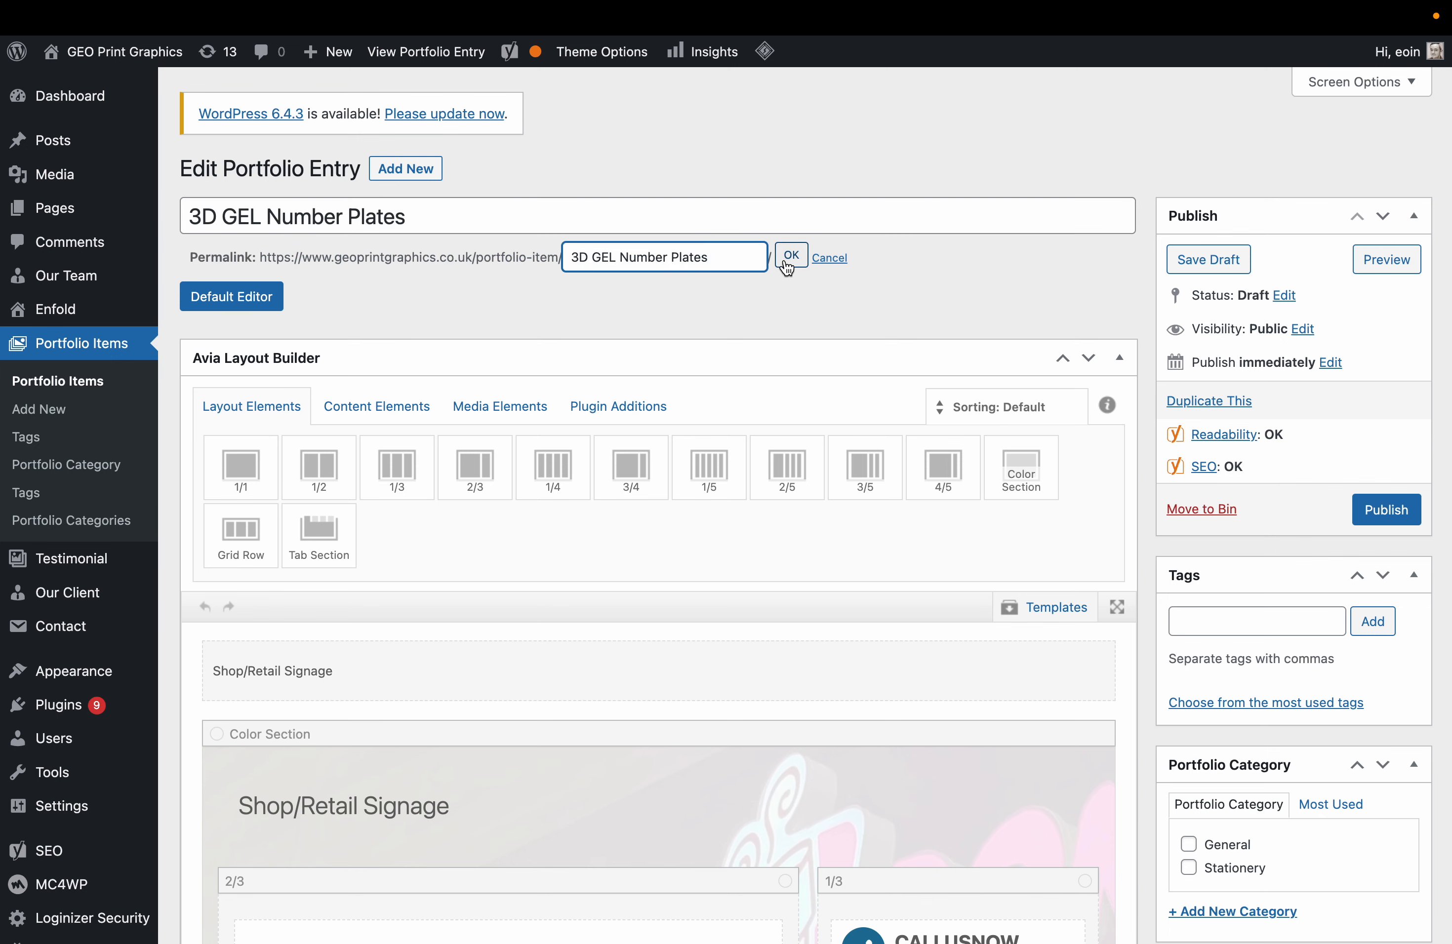
click(787, 265)
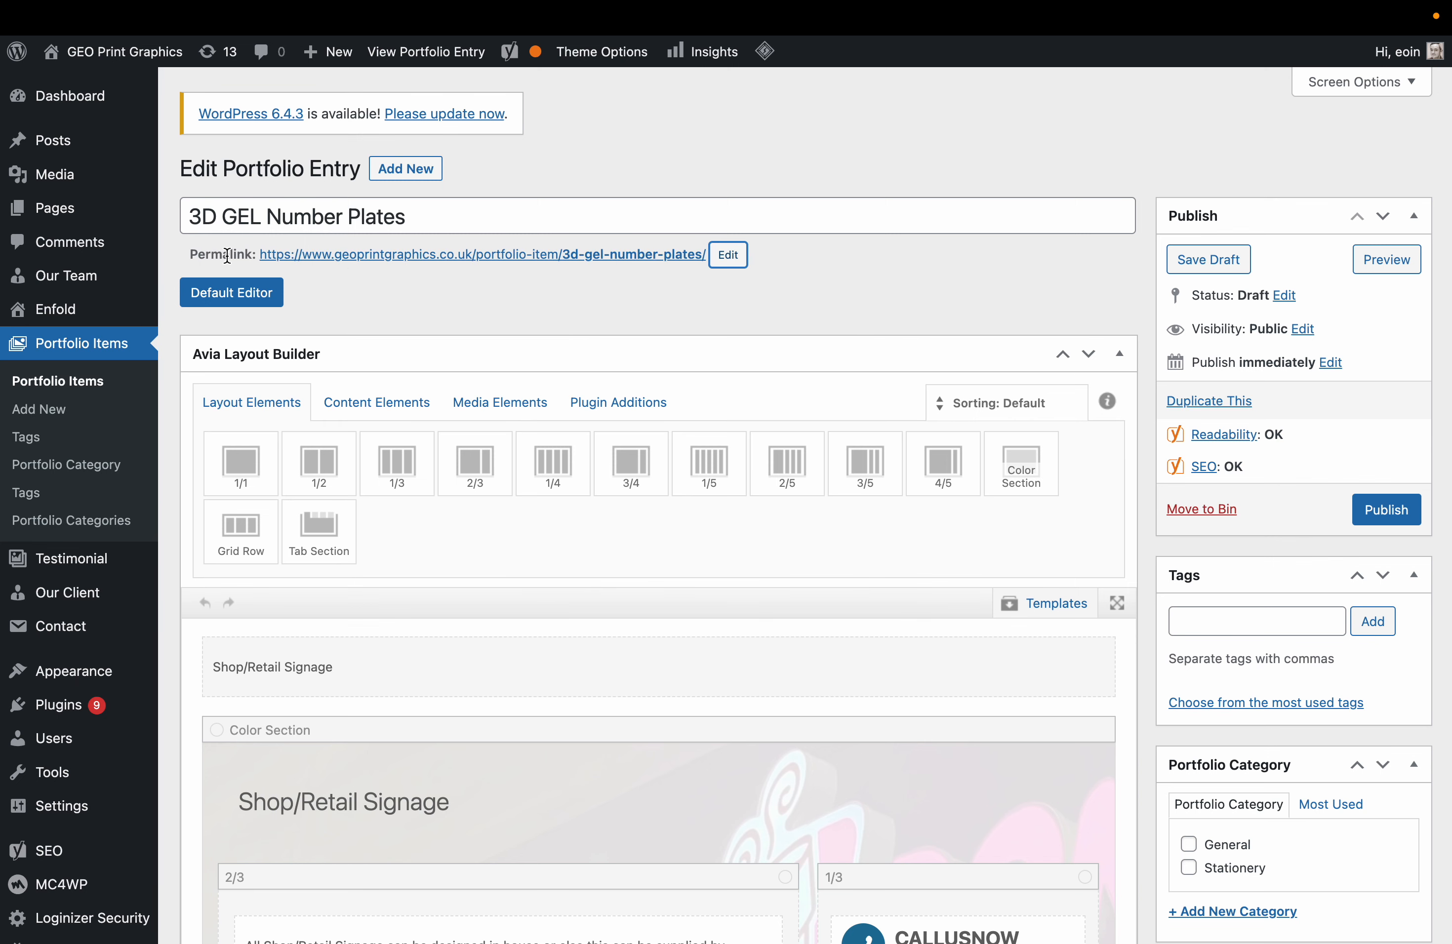
double_click(197, 260)
click(612, 294)
Replace the top Text Block's text with '3D GEL Number Plates'.
scroll(576, 546, down, 5)
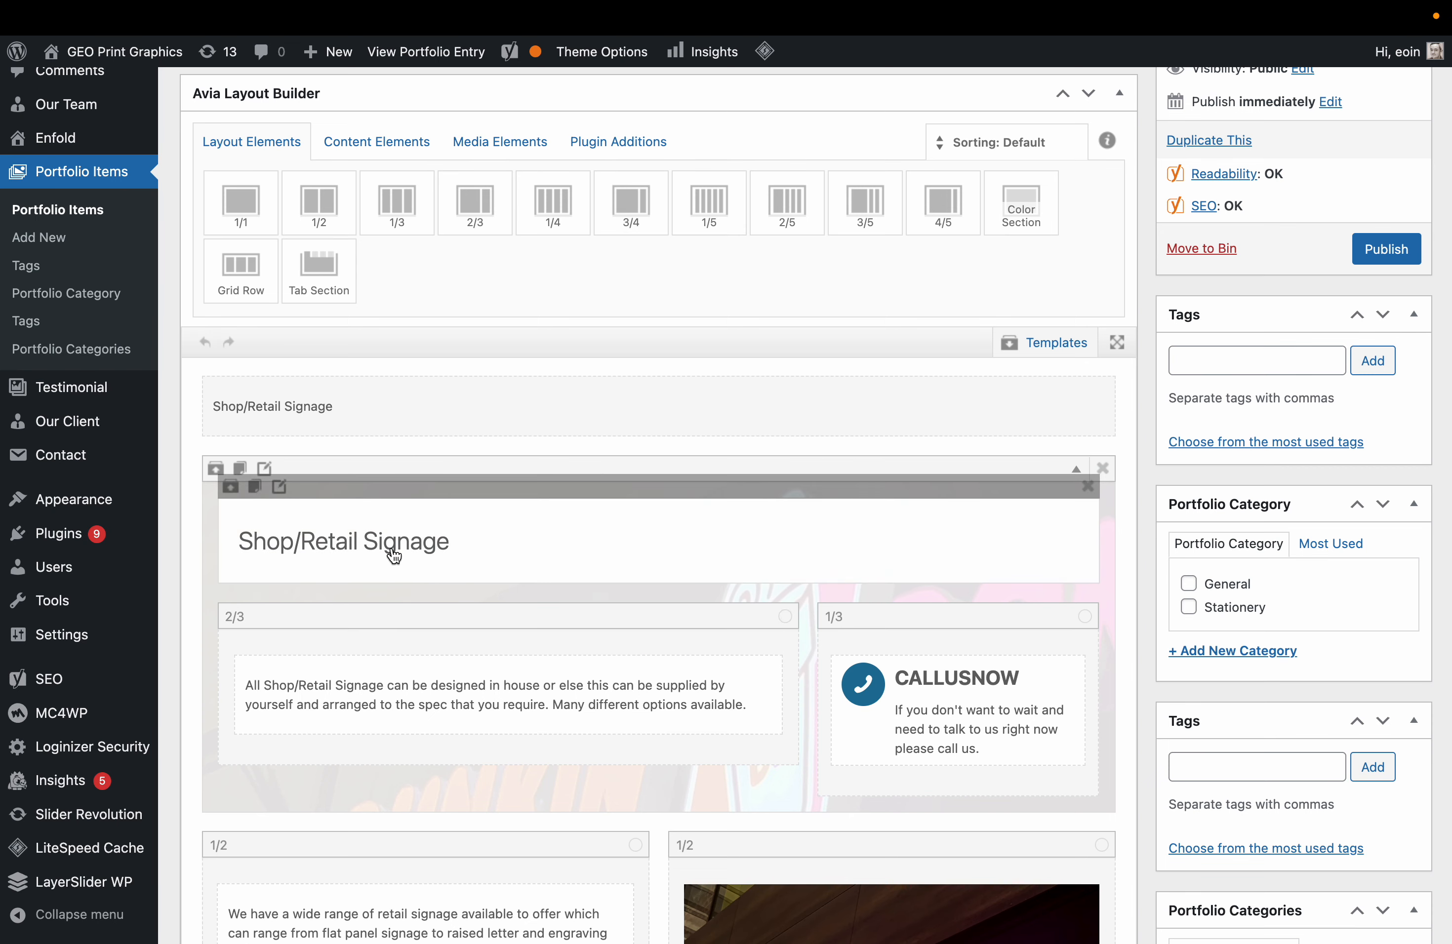
scroll(393, 558, up, 5)
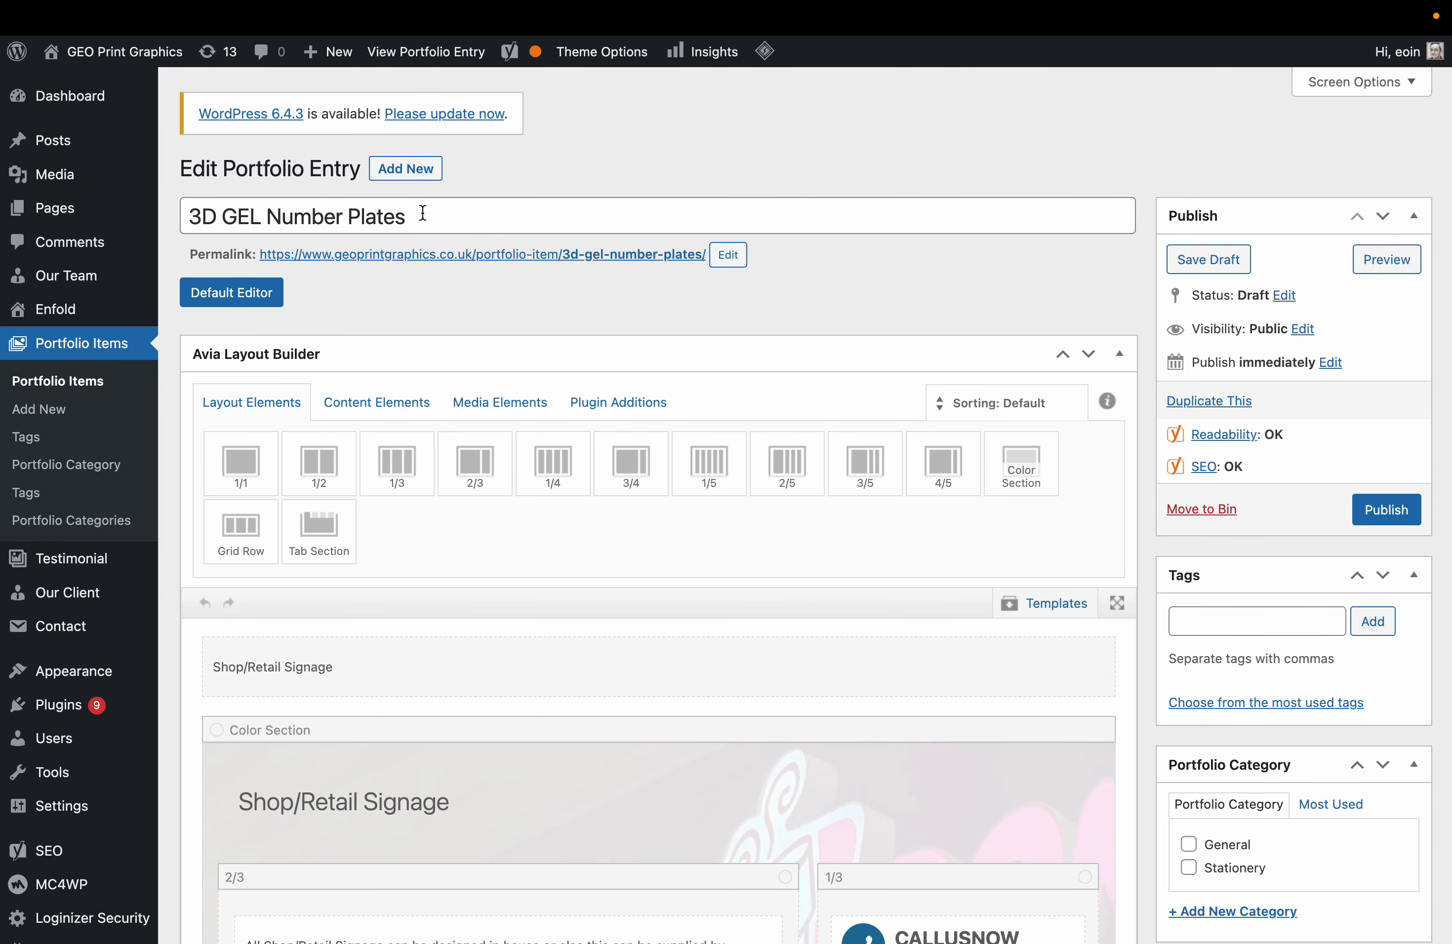
click(395, 214)
drag(395, 213, 187, 217)
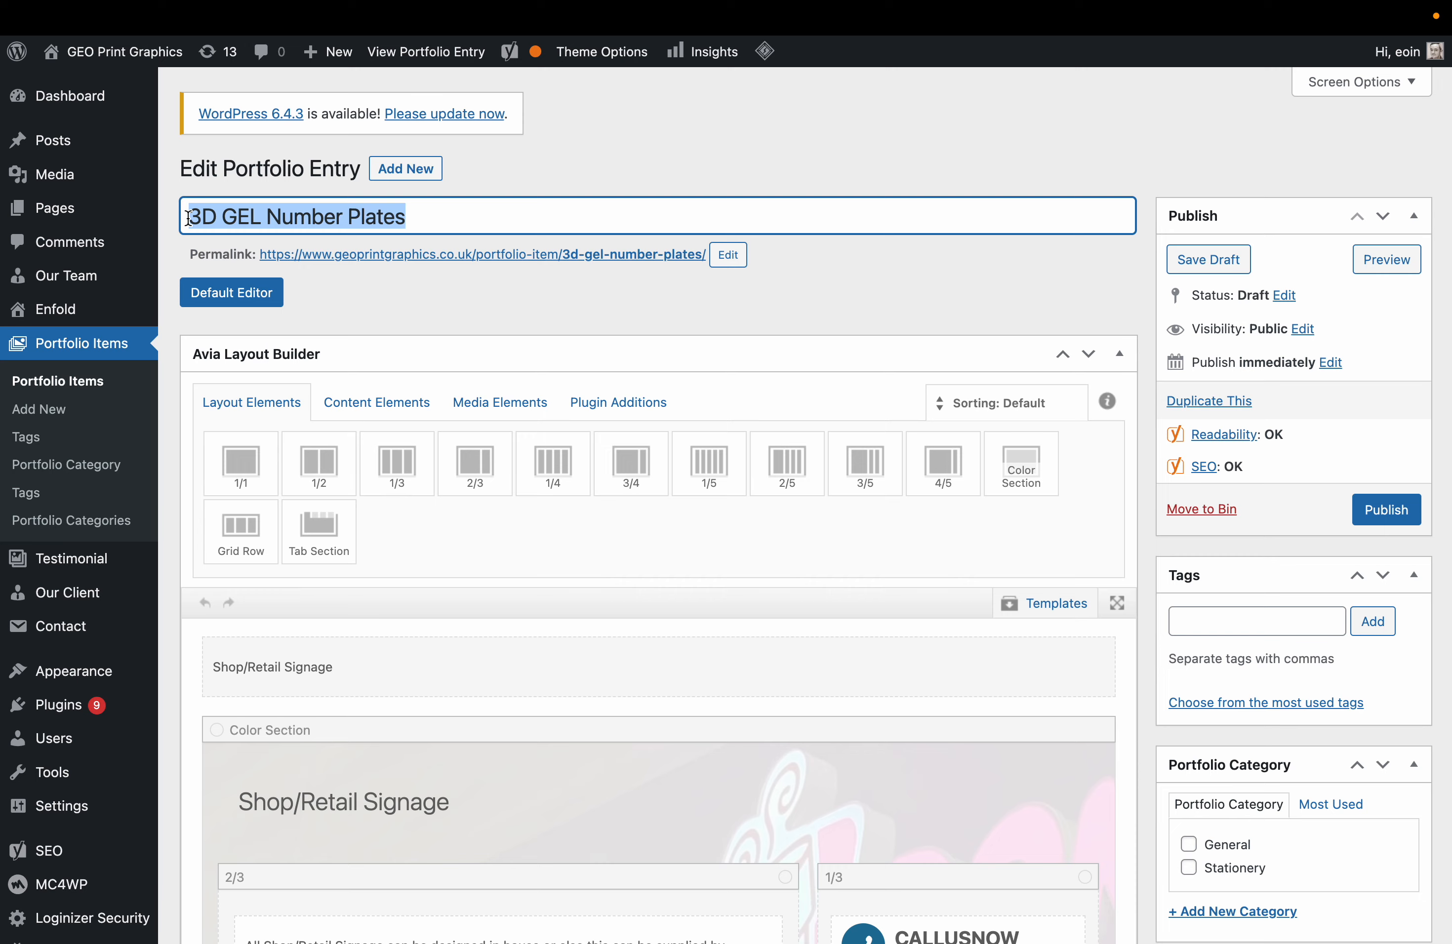
scroll(380, 699, down, 3)
click(328, 488)
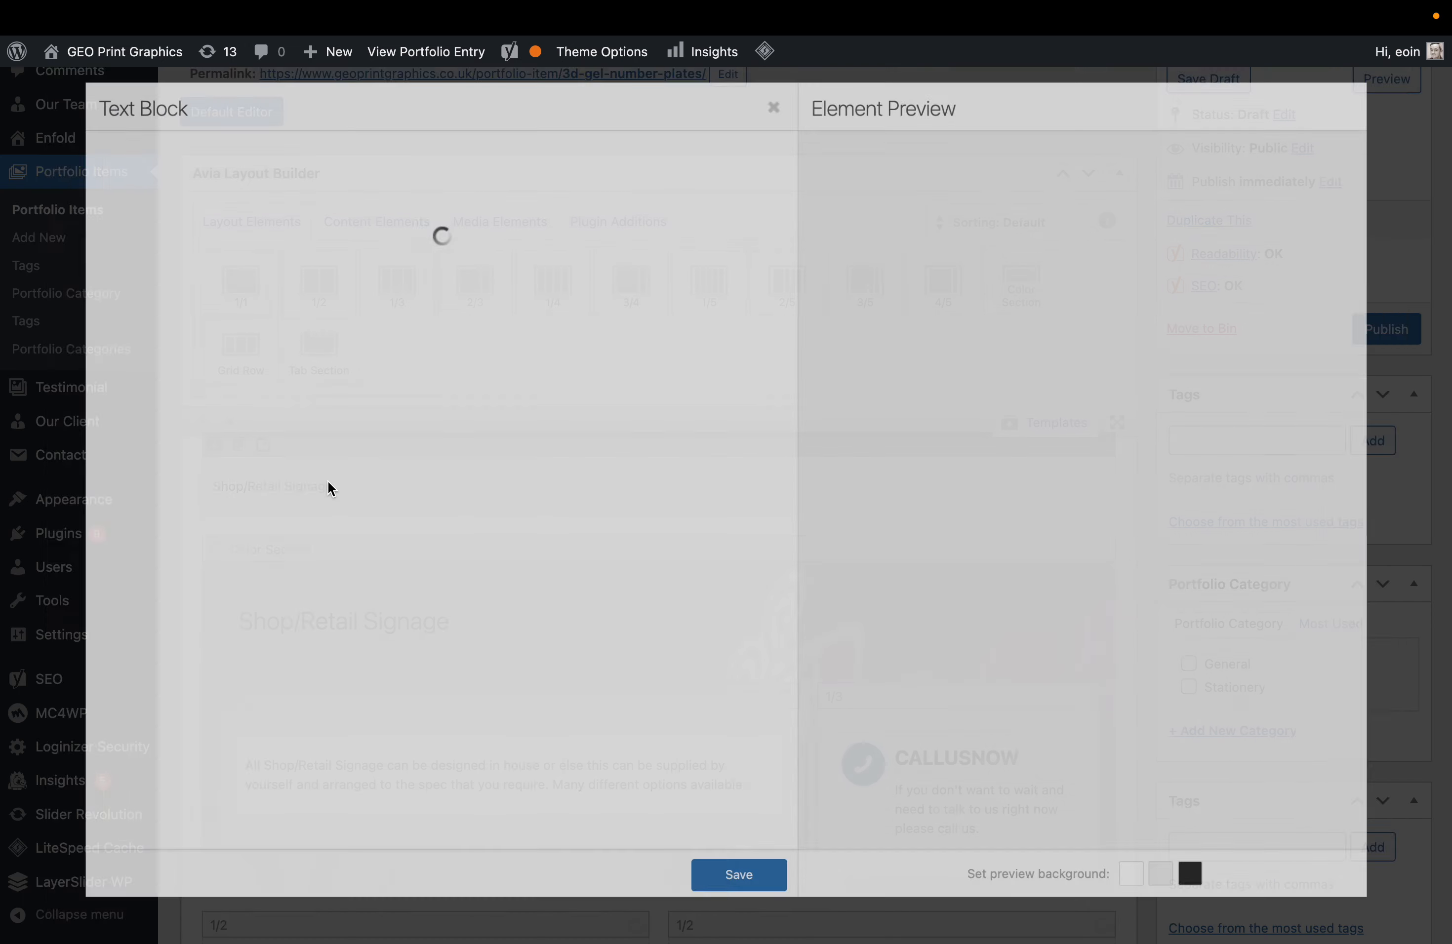
key(ctrl+a)
key(ctrl+v)
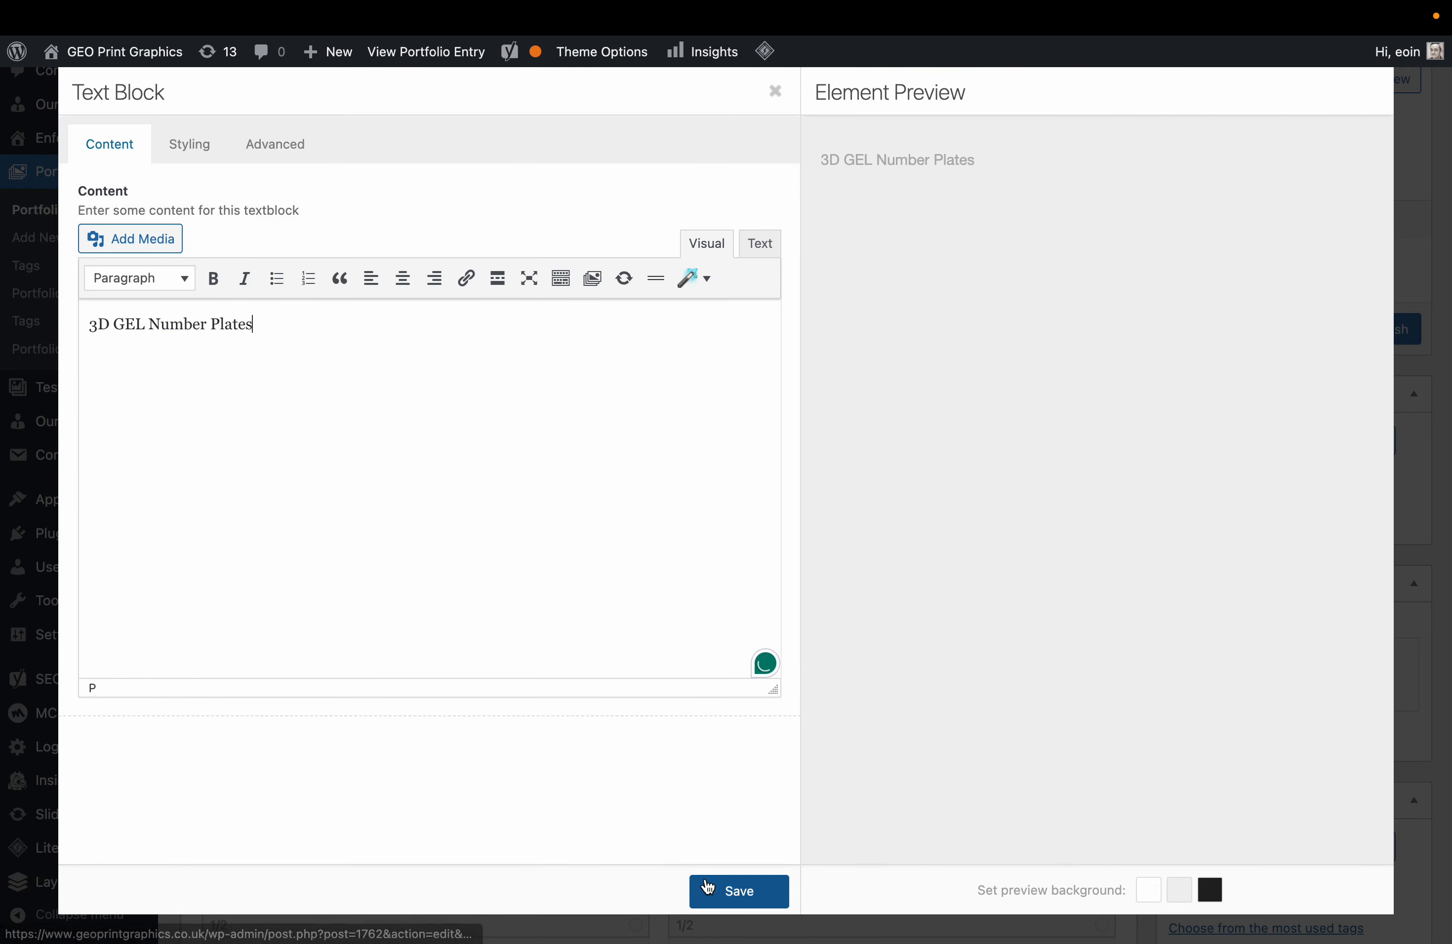
click(708, 888)
Rename the Shop/Retail Signage Special Heading to '3D GEL Number Plates'.
click(415, 626)
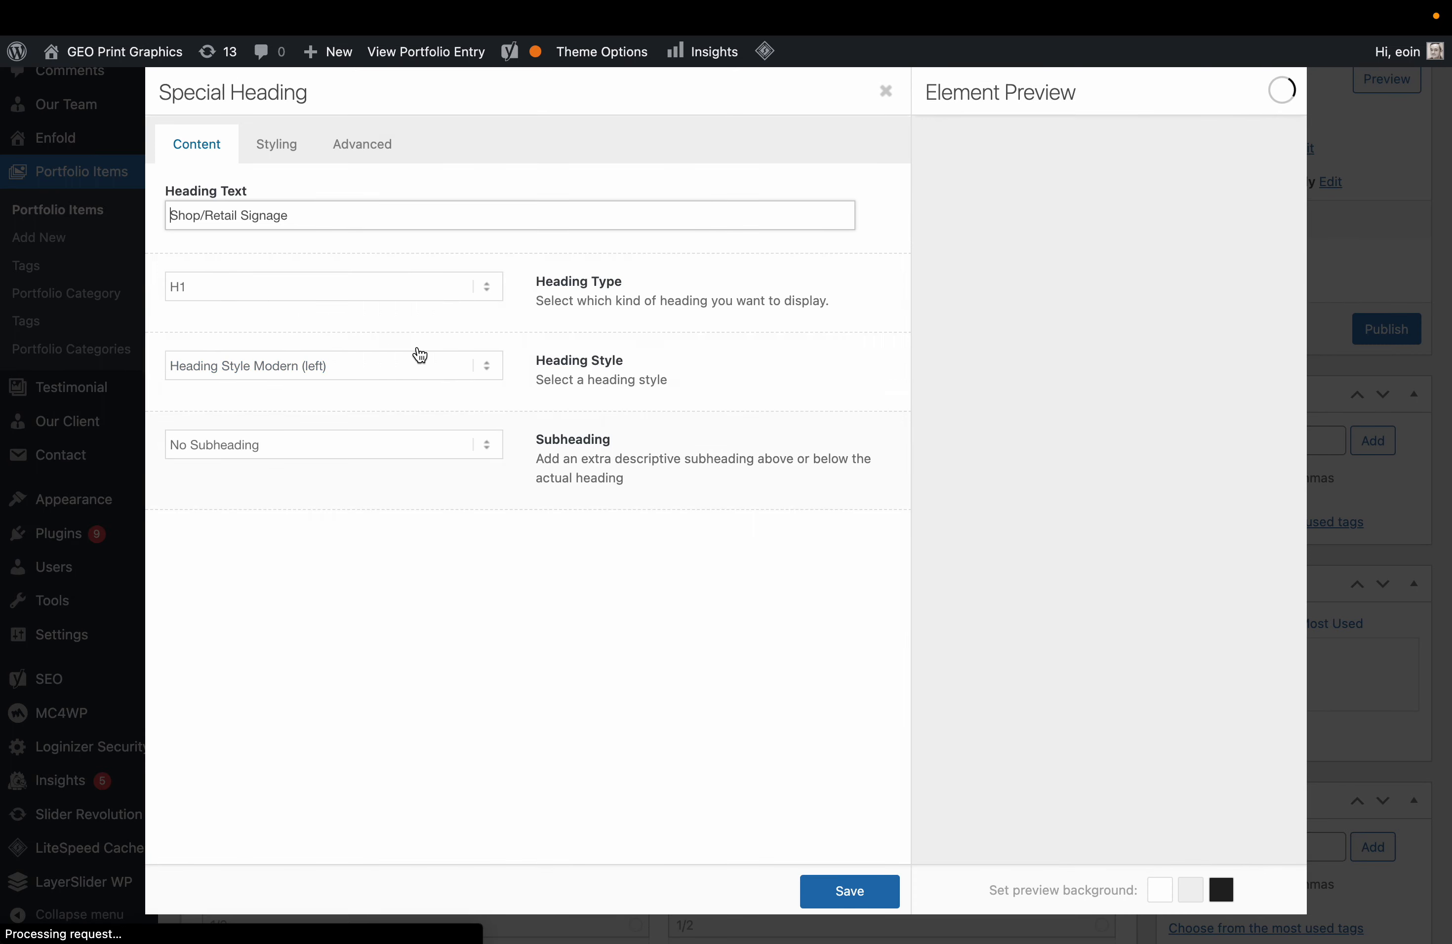
click(314, 220)
key(ctrl+a)
key(ctrl+v)
click(850, 891)
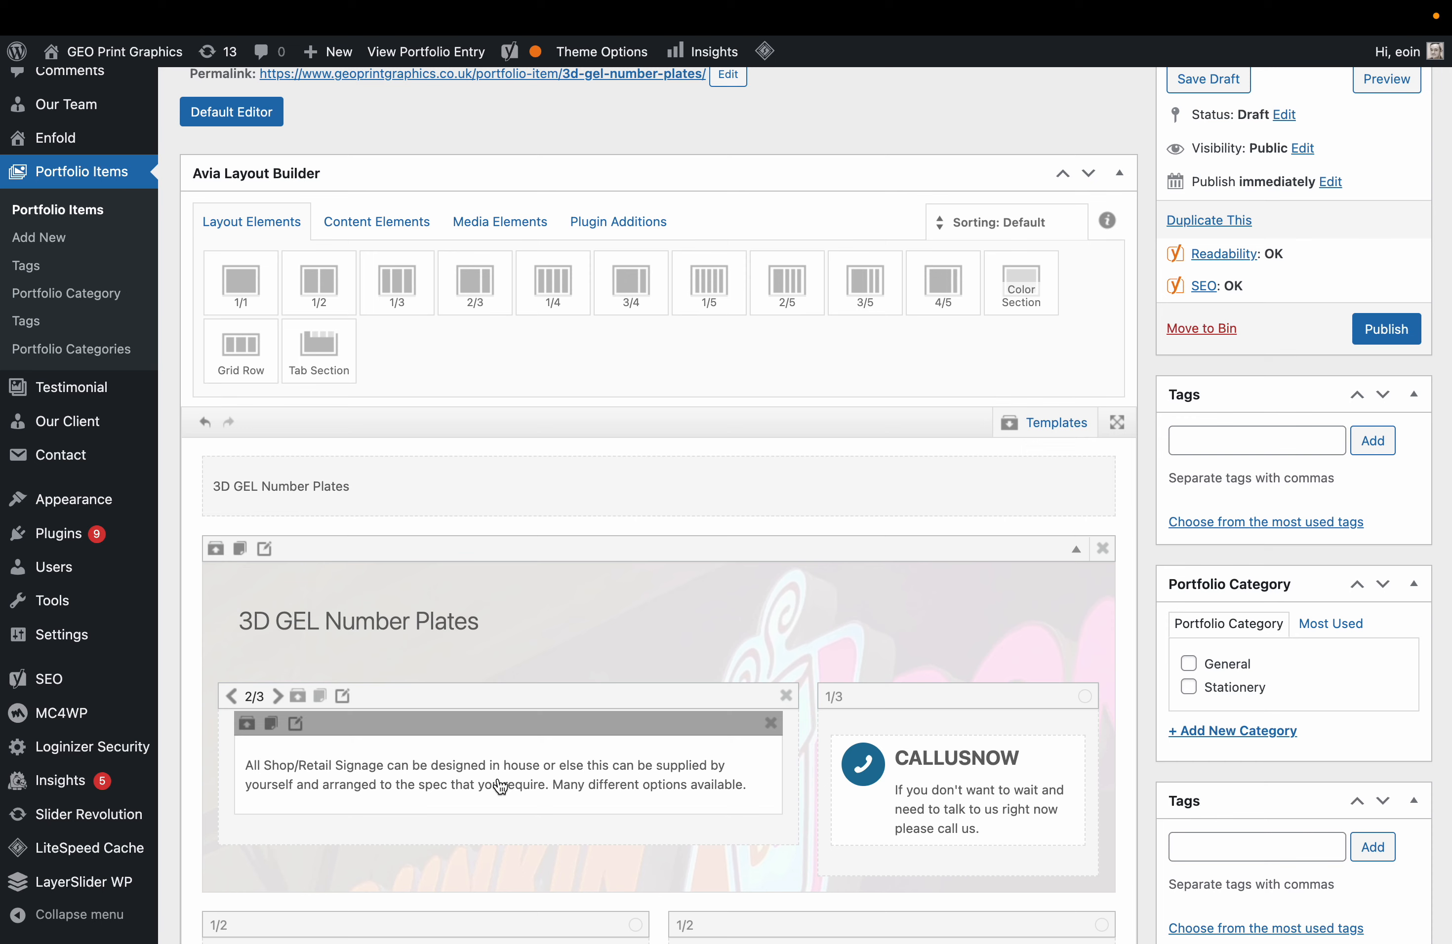
Change the description to 'Text for 3D Gel Number plates coming soon.'.
scroll(501, 786, down, 5)
click(519, 512)
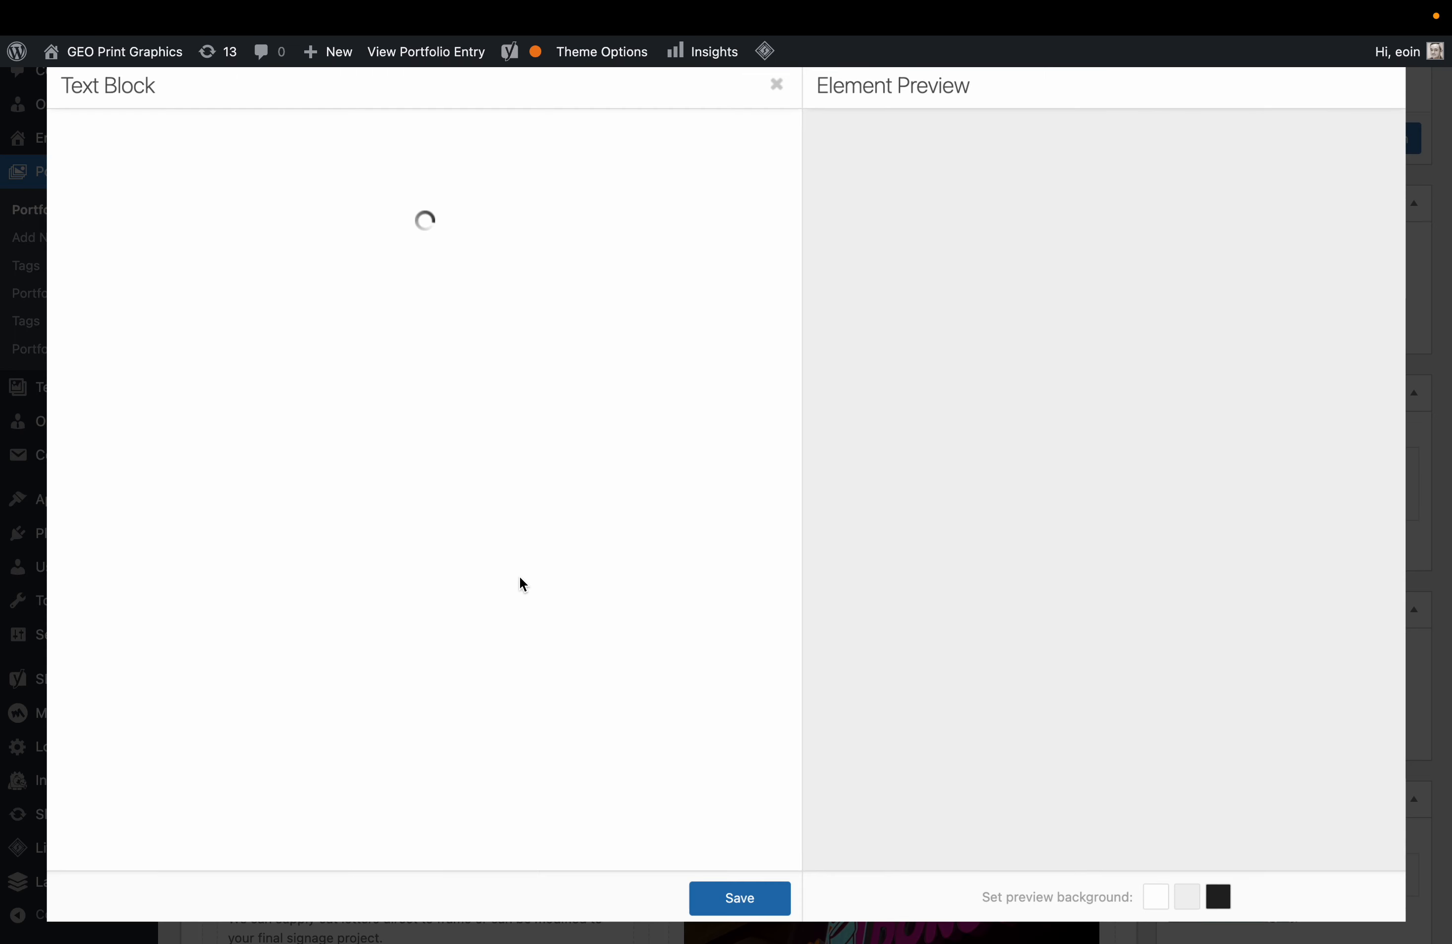
key(super+a)
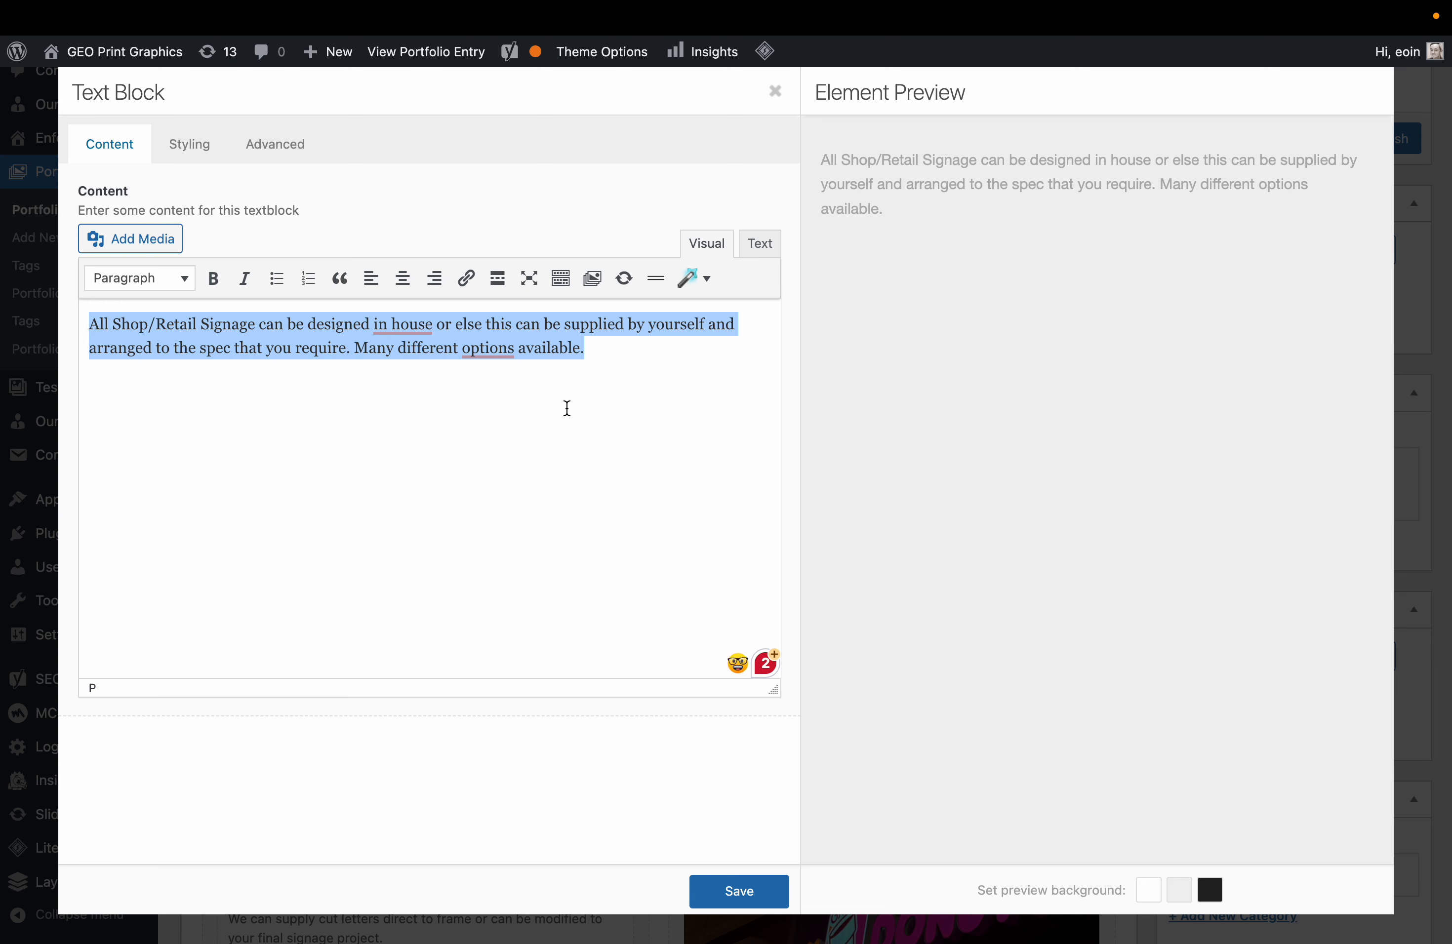
text(TE)
key(BackSpace)
key(BackSpace)
key(BackSpace)
key(BackSpace)
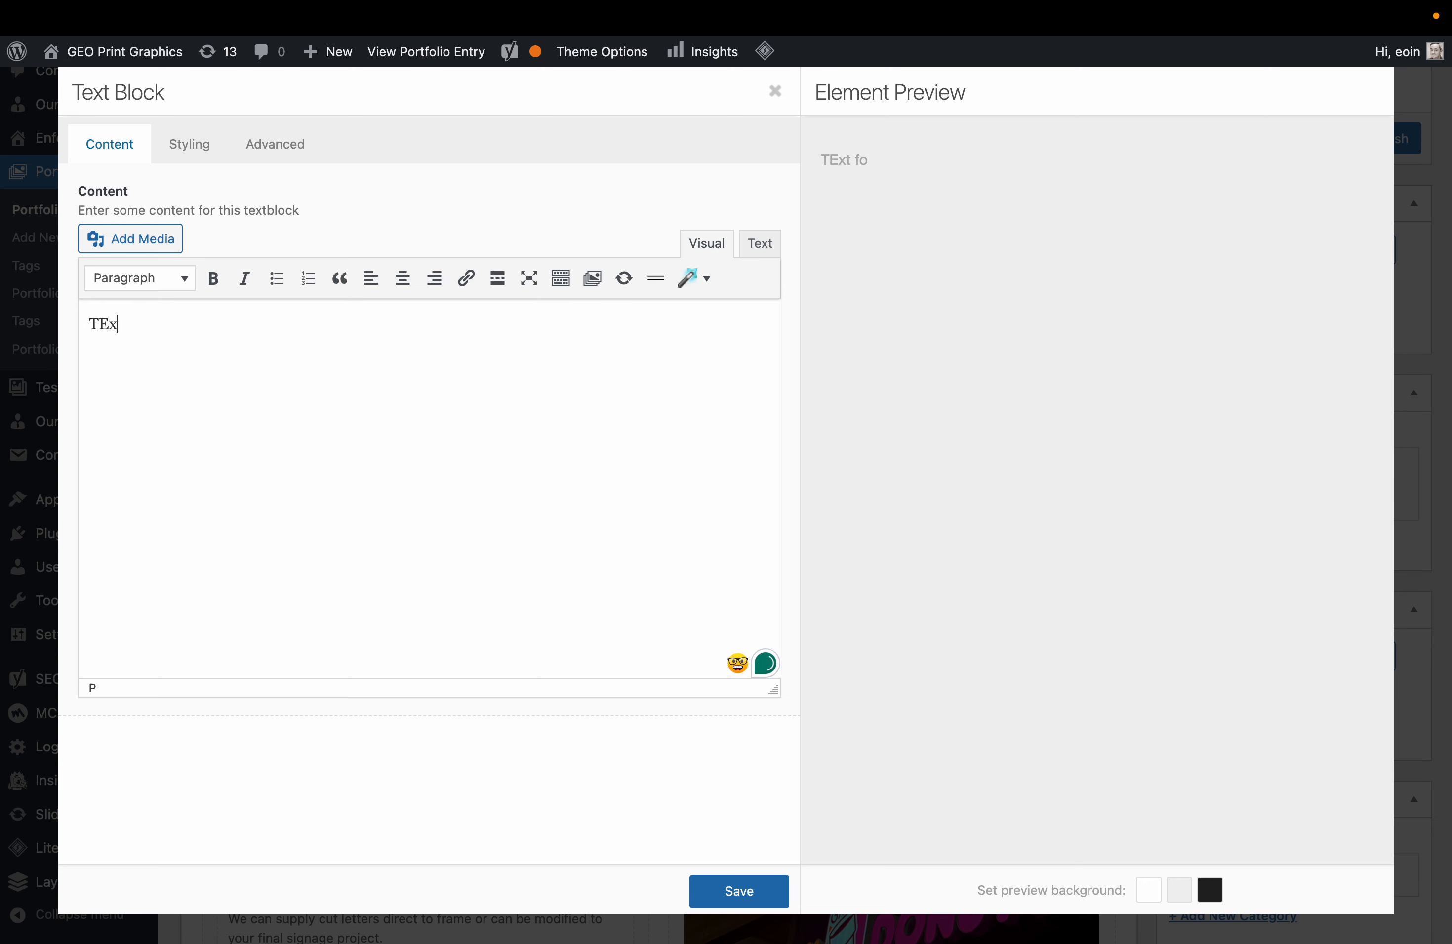
text(ext for 3D Gel)
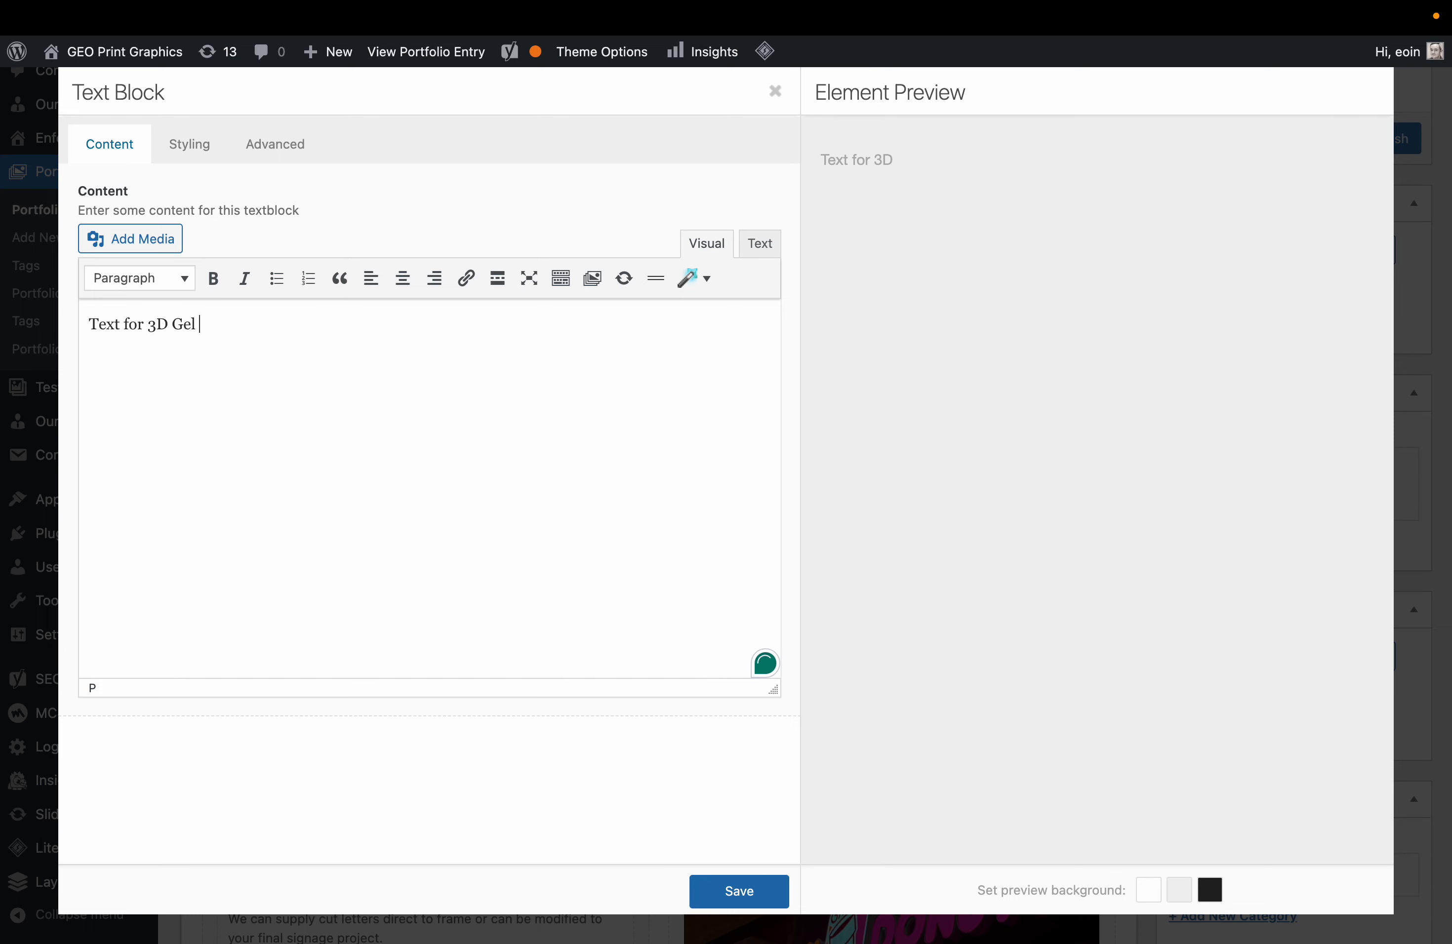
text( Number plate)
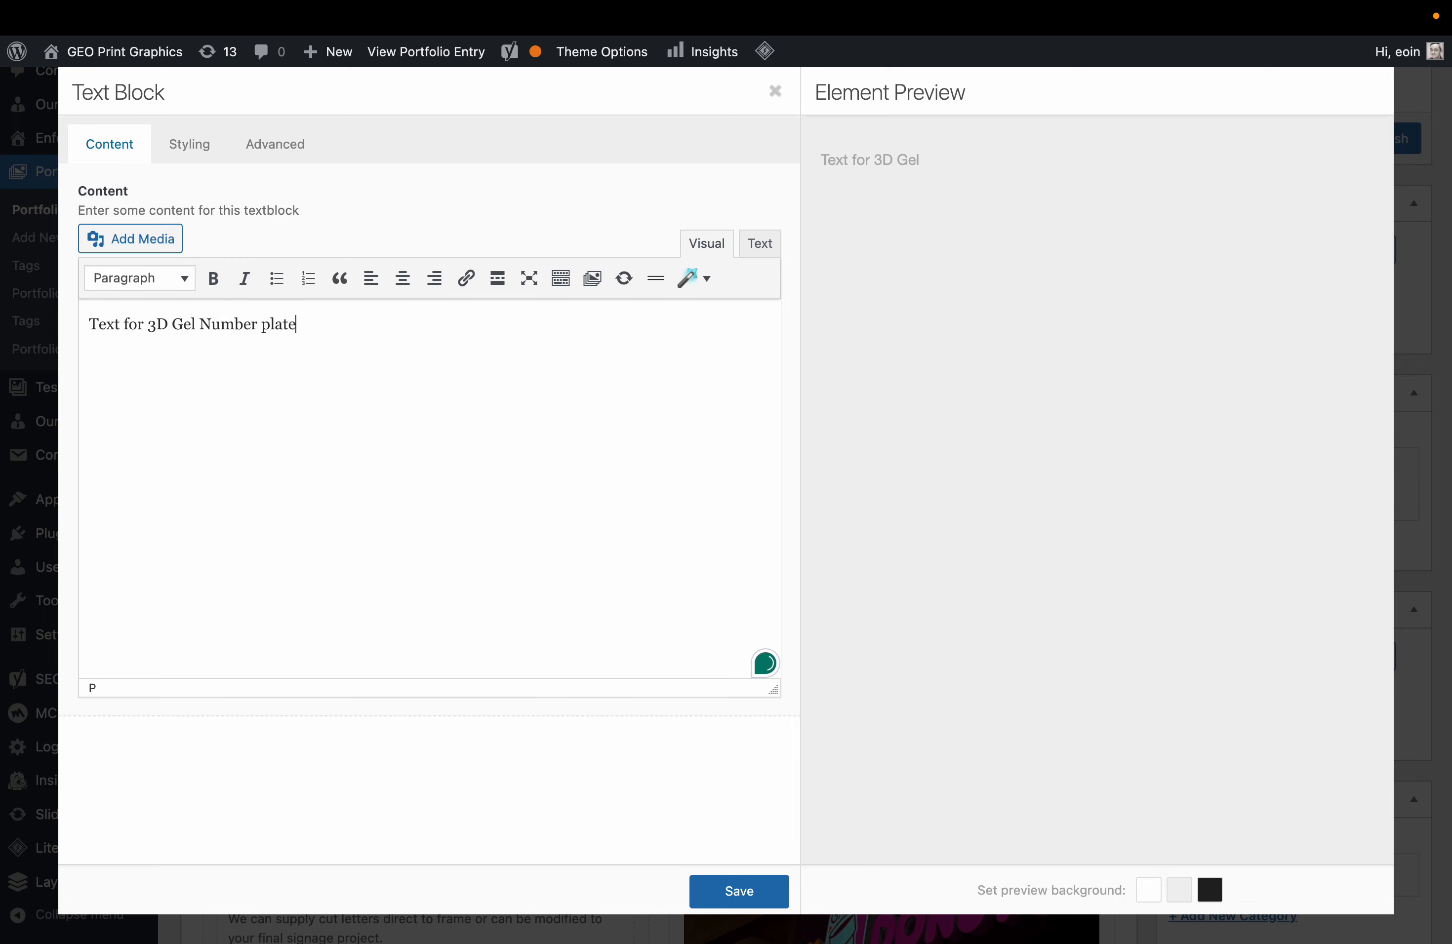
text(s coming soon.)
click(747, 887)
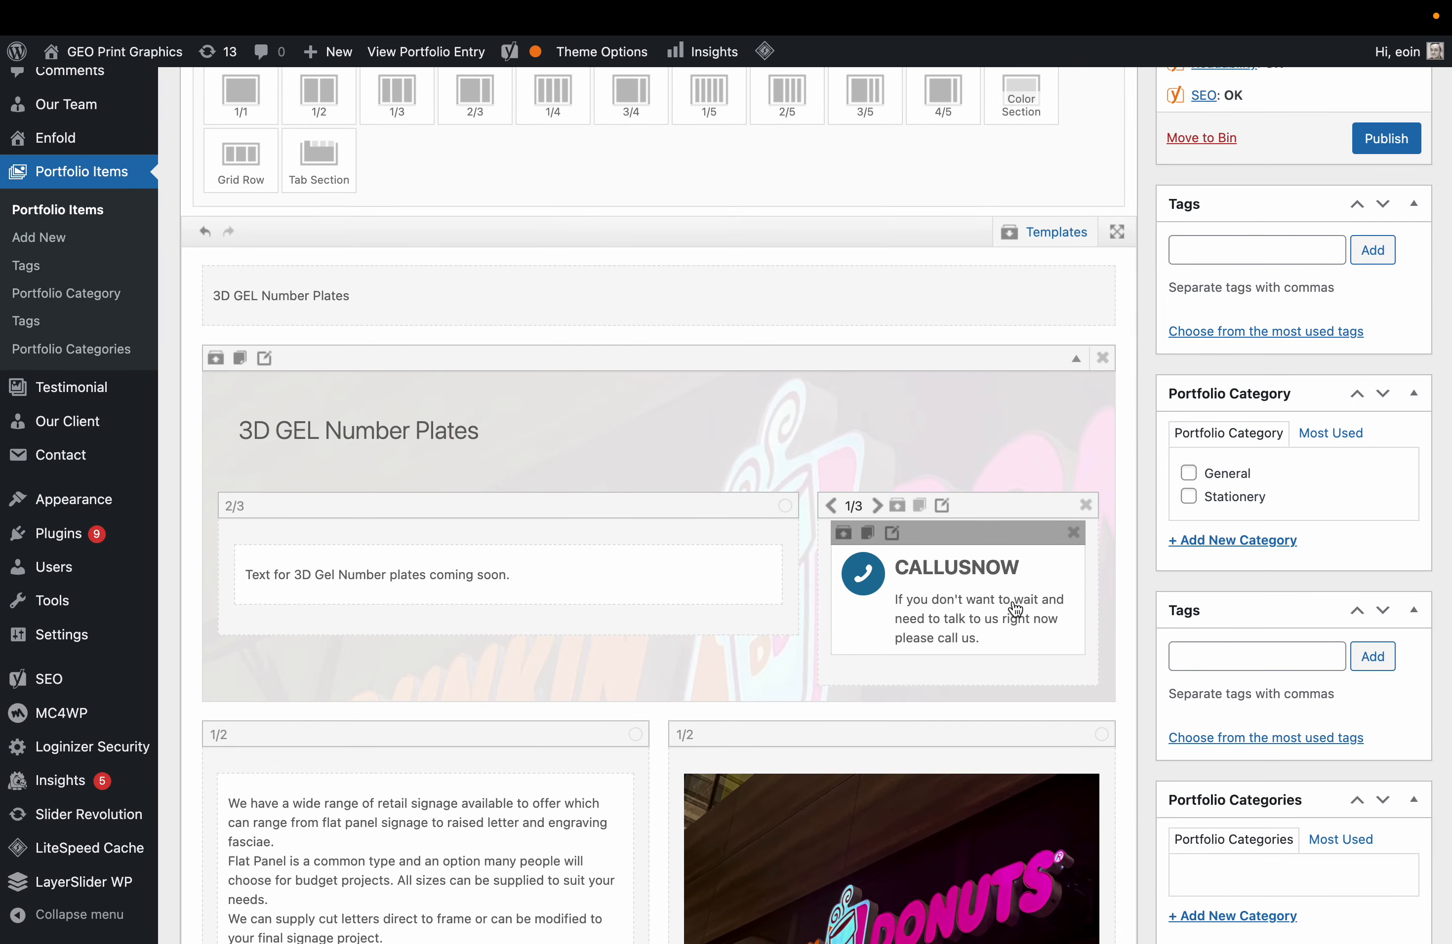
Replace the long signage Text Block content with 'Coming soon.'.
scroll(899, 625, down, 3)
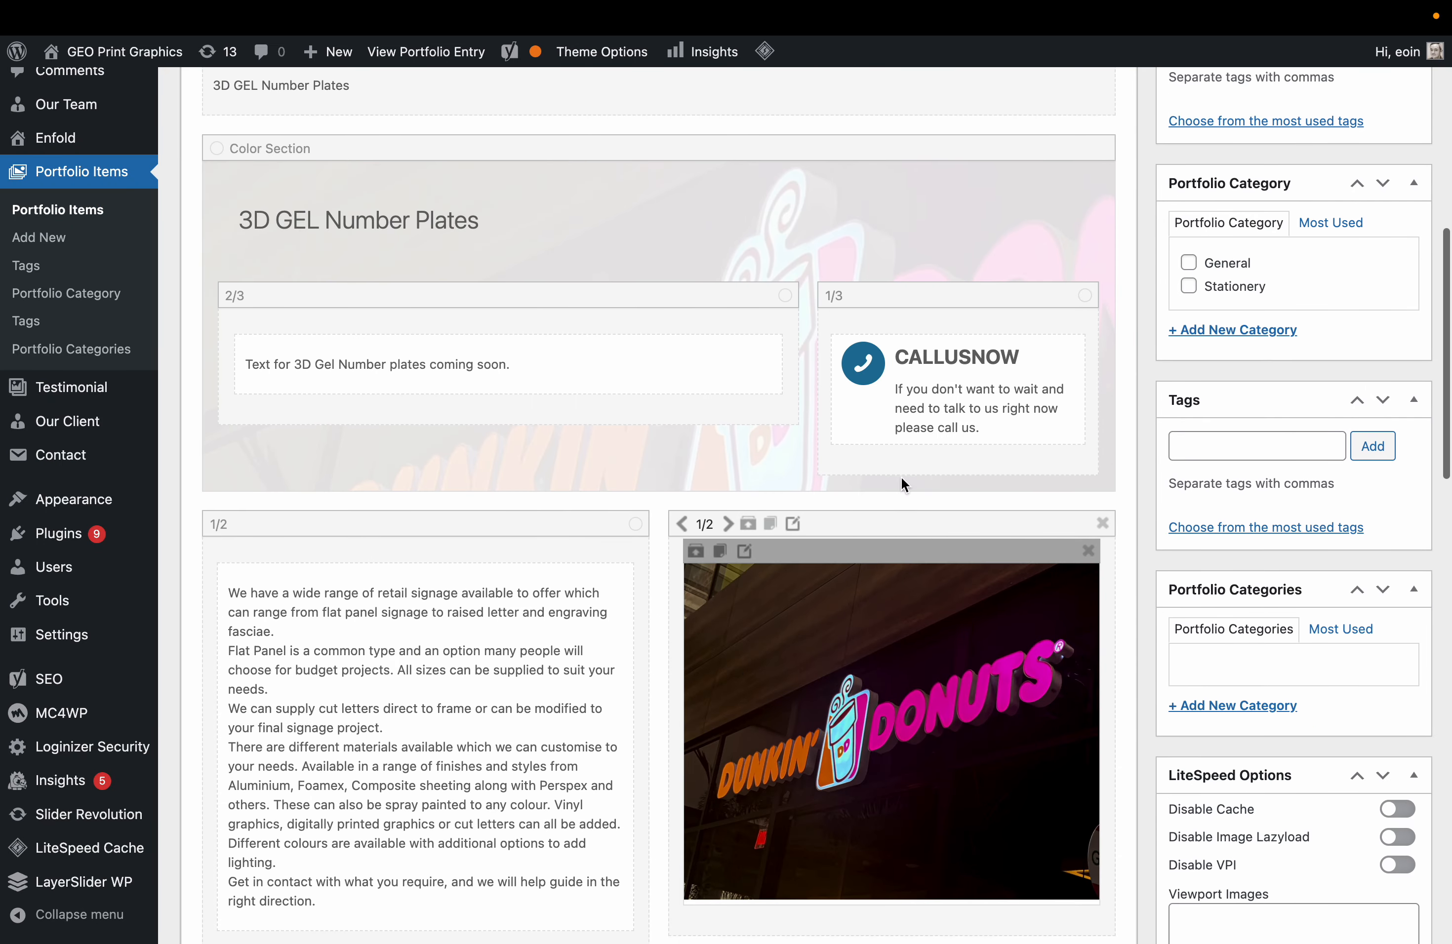
scroll(457, 696, down, 3)
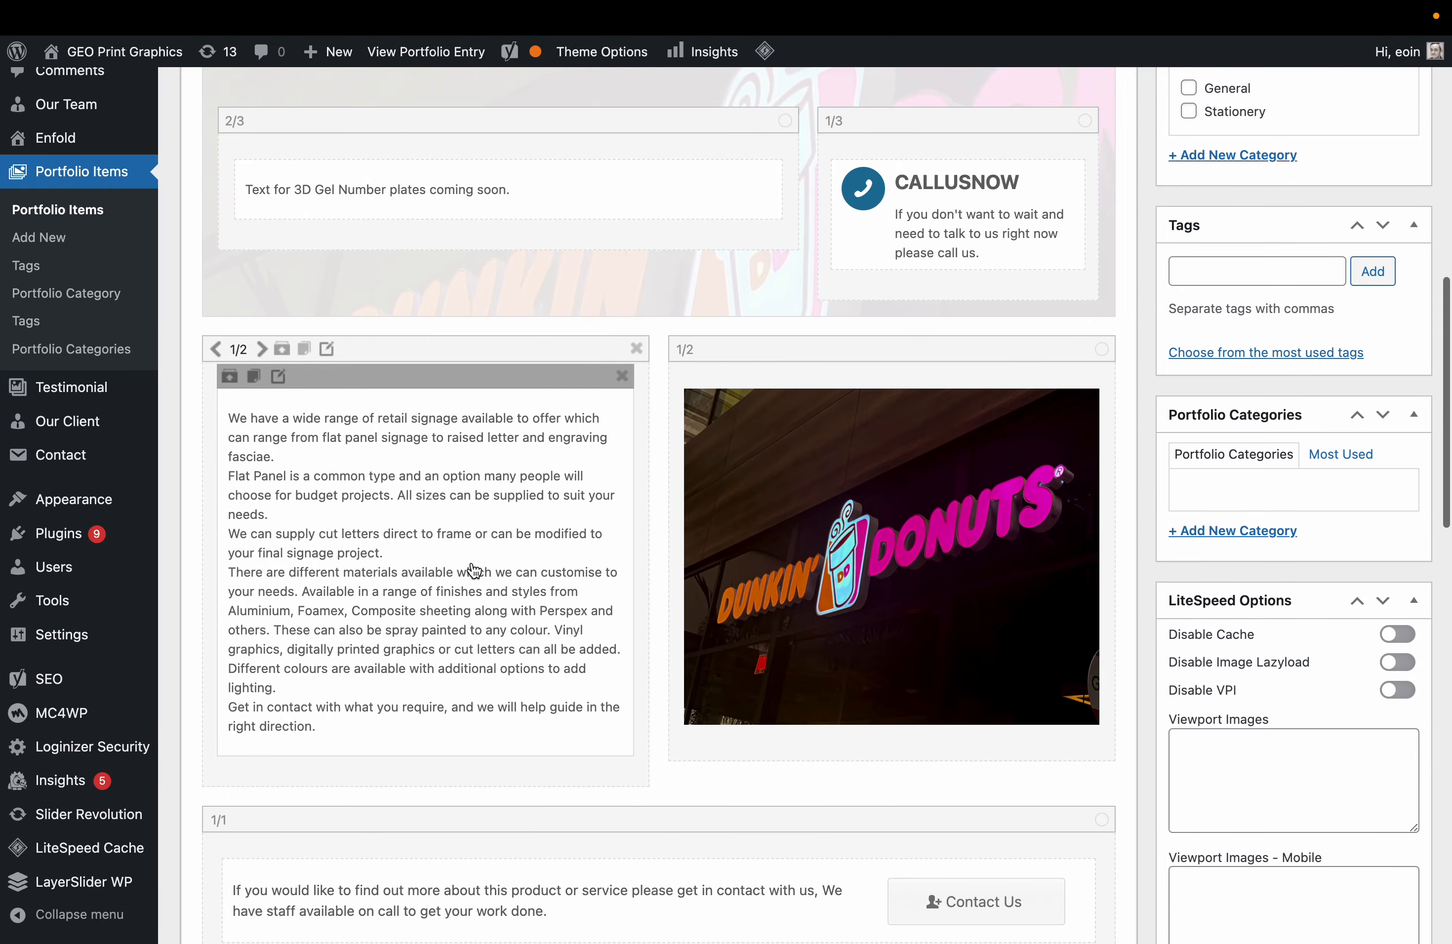
click(474, 570)
click(374, 508)
key(super+a)
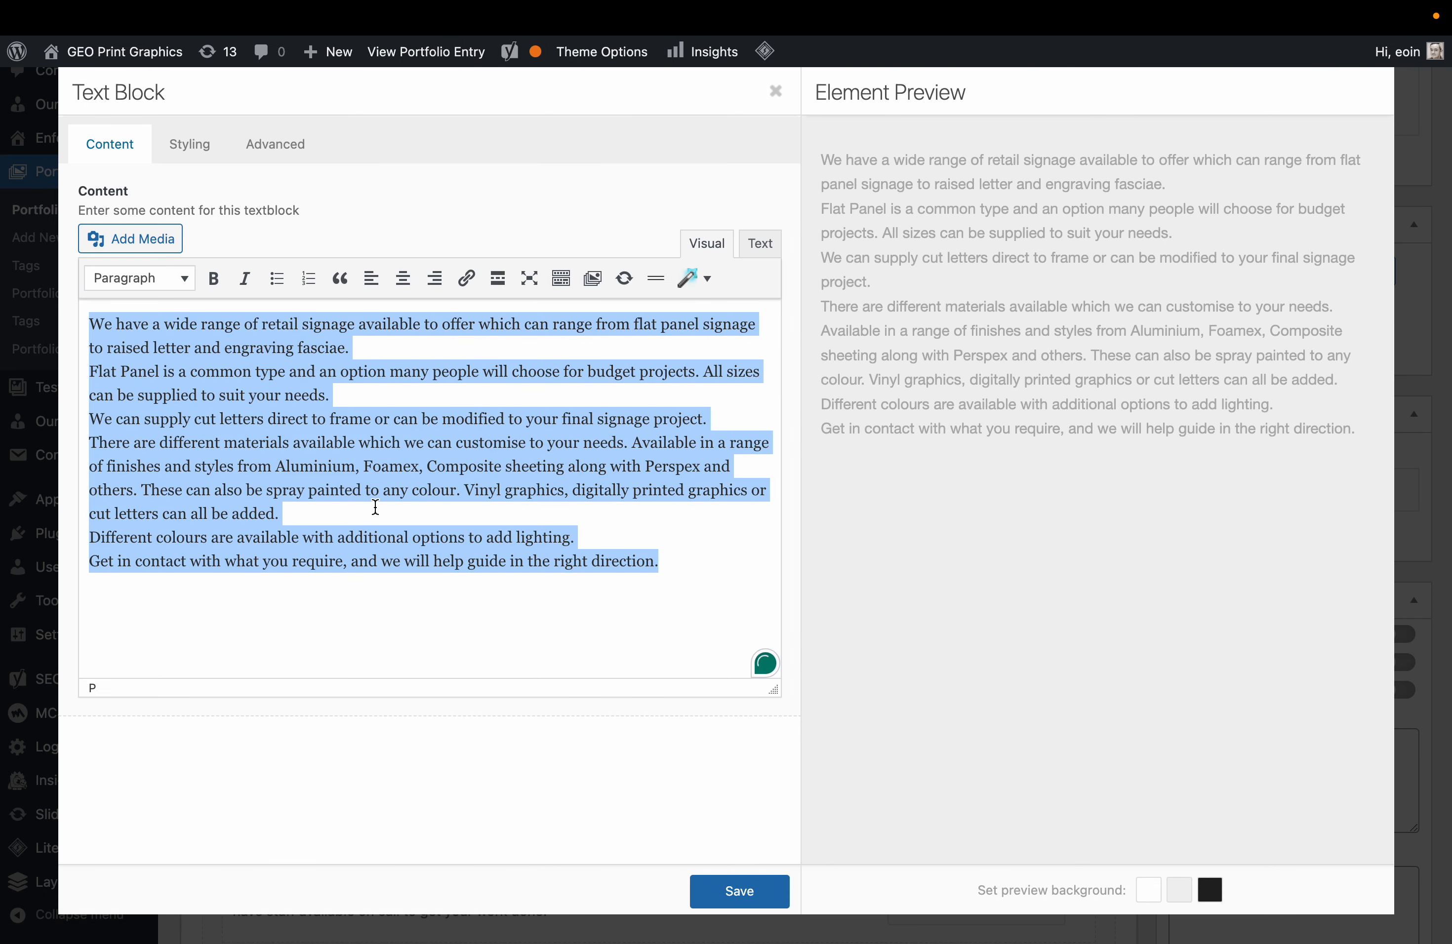
key(BackSpace)
text(Coming soon.)
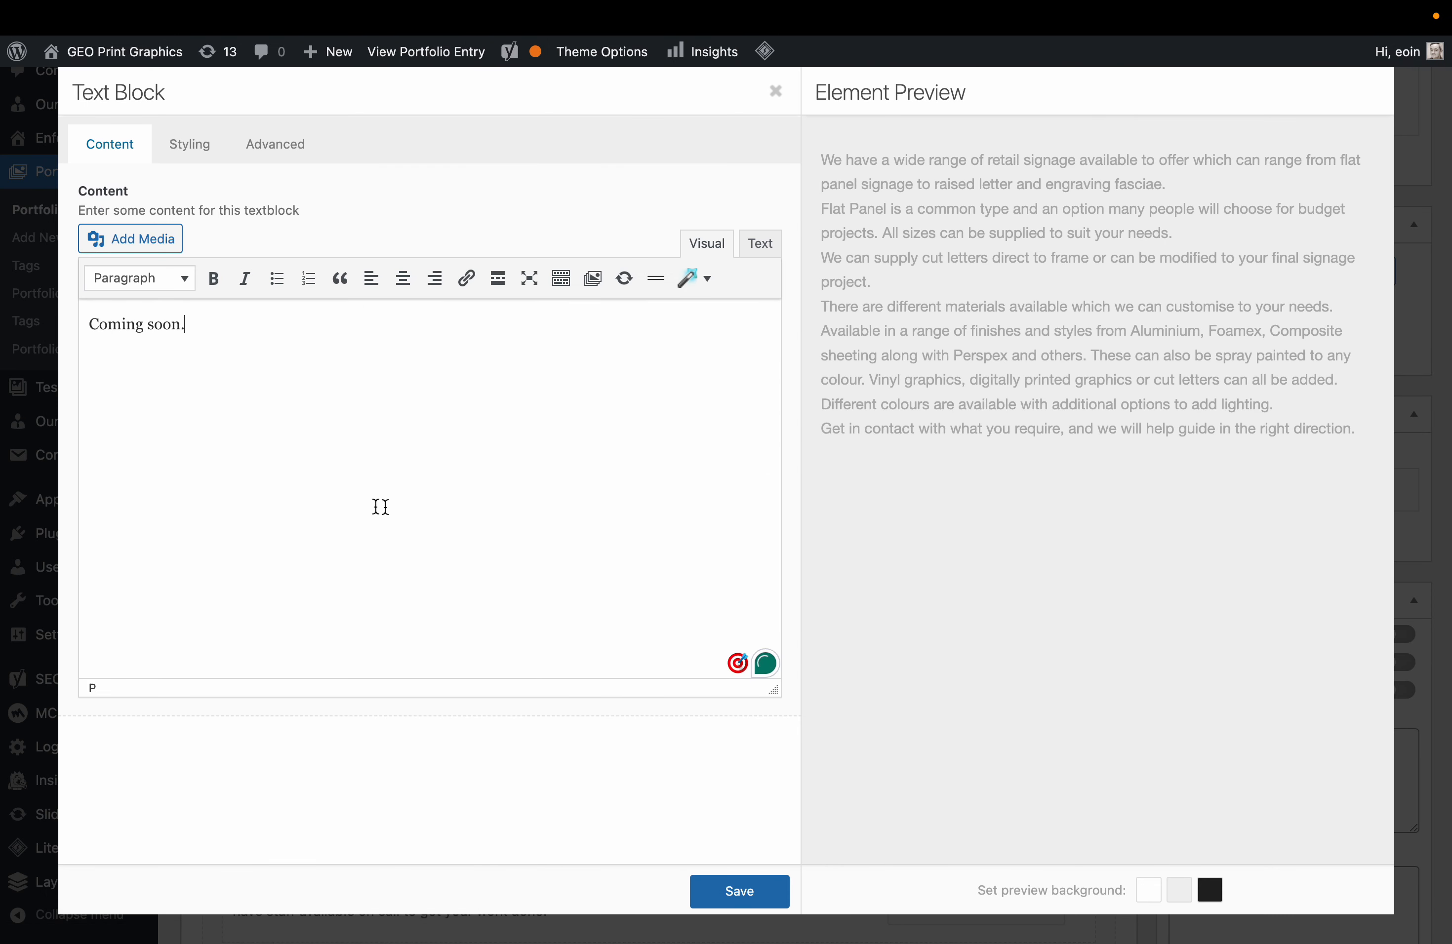
click(773, 891)
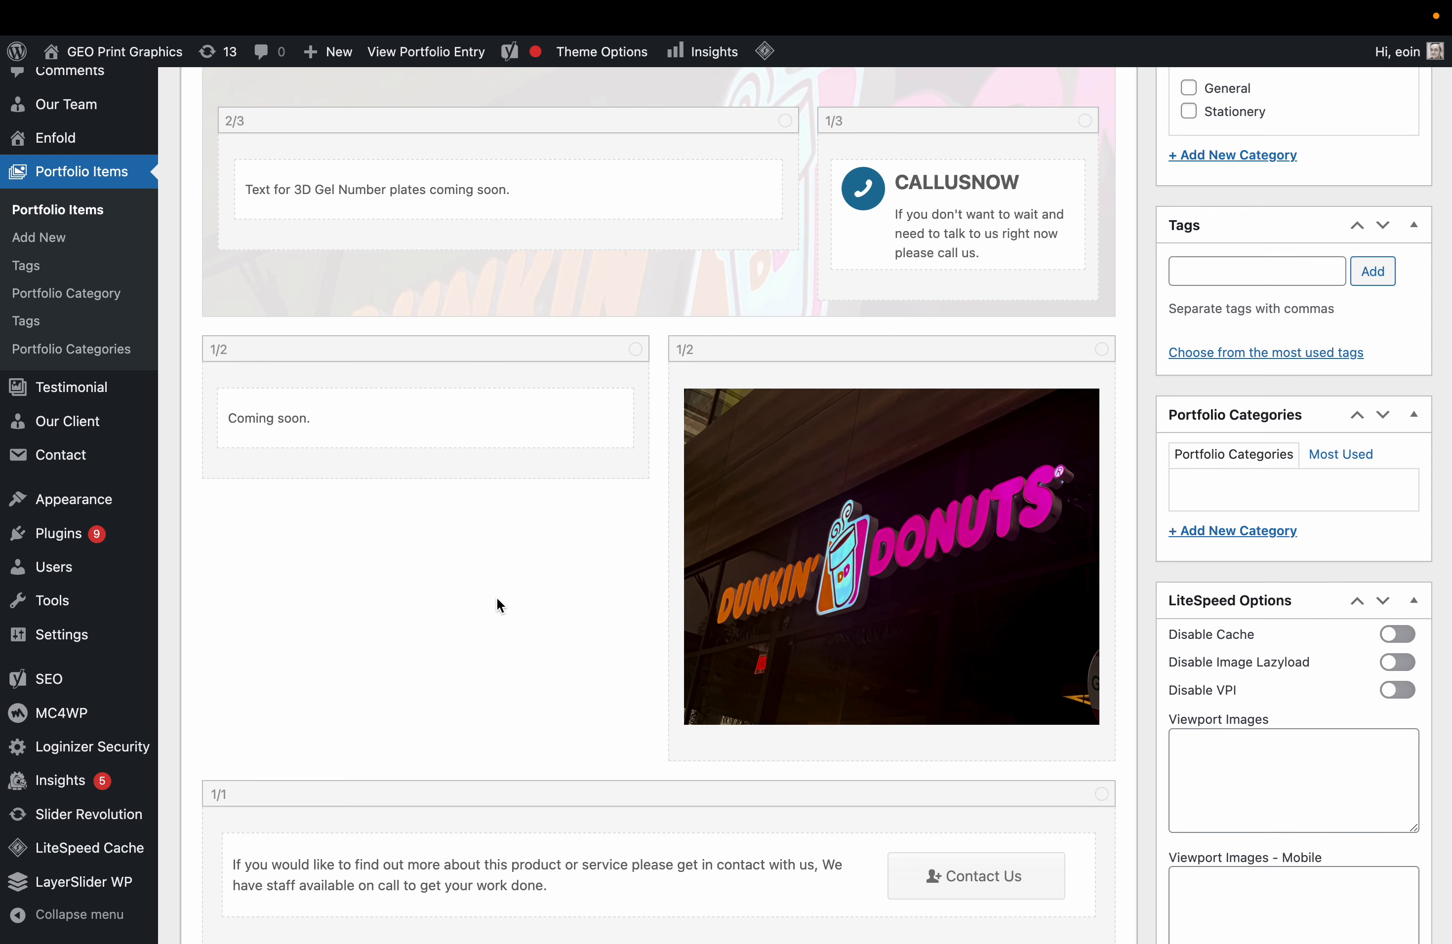
Change the Yoast SEO focus keyphrase from 'Retail Signage' to '3D GEL Number Plates'.
scroll(497, 597, down, 5)
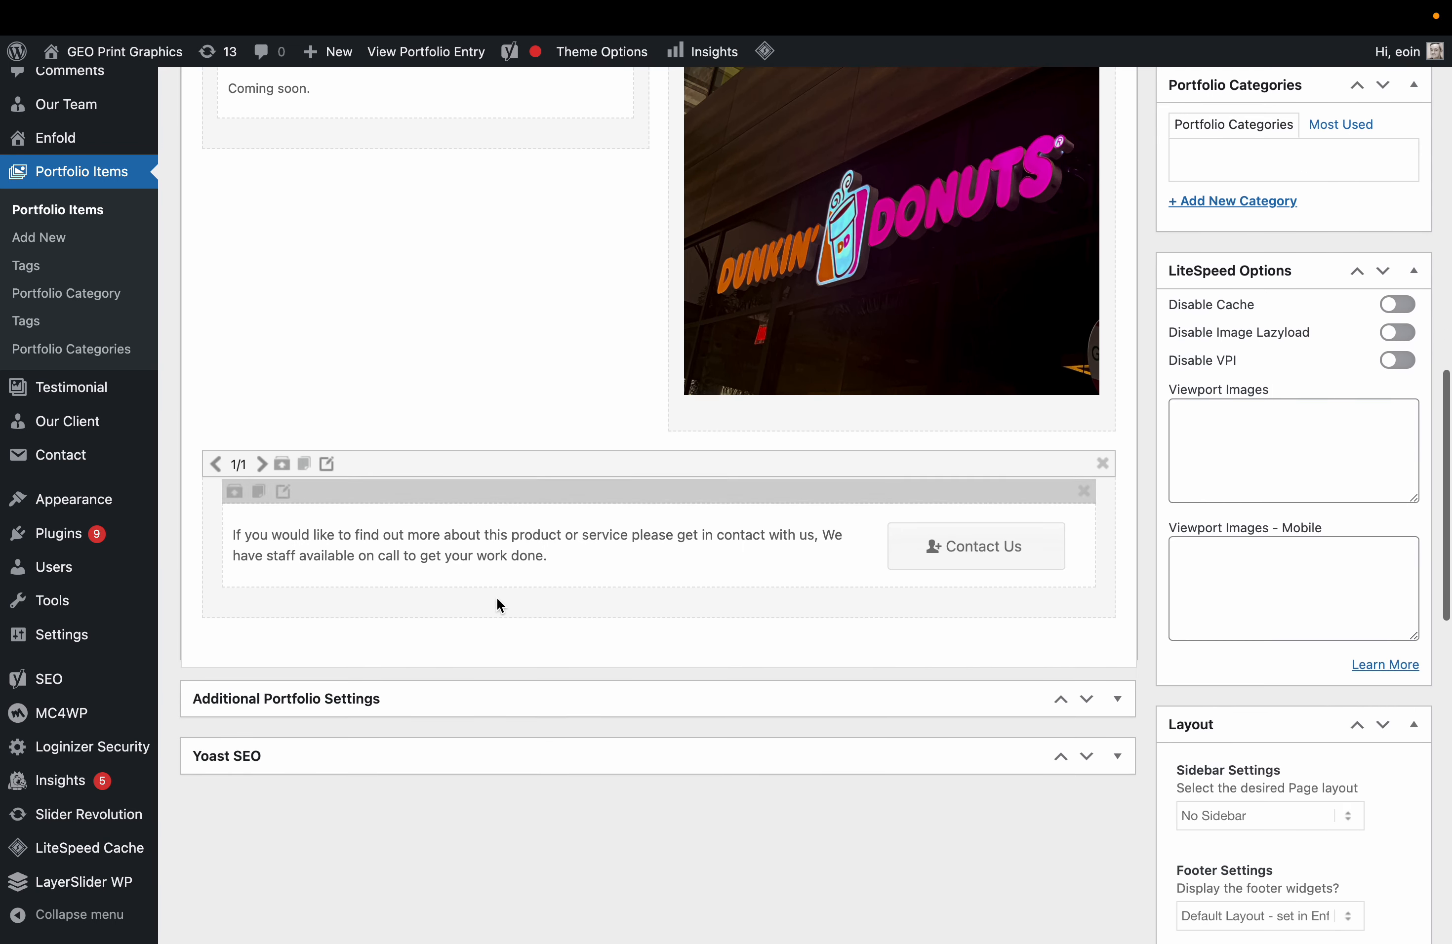
click(268, 756)
drag(310, 862, 195, 887)
text(3D GEL Number Plates)
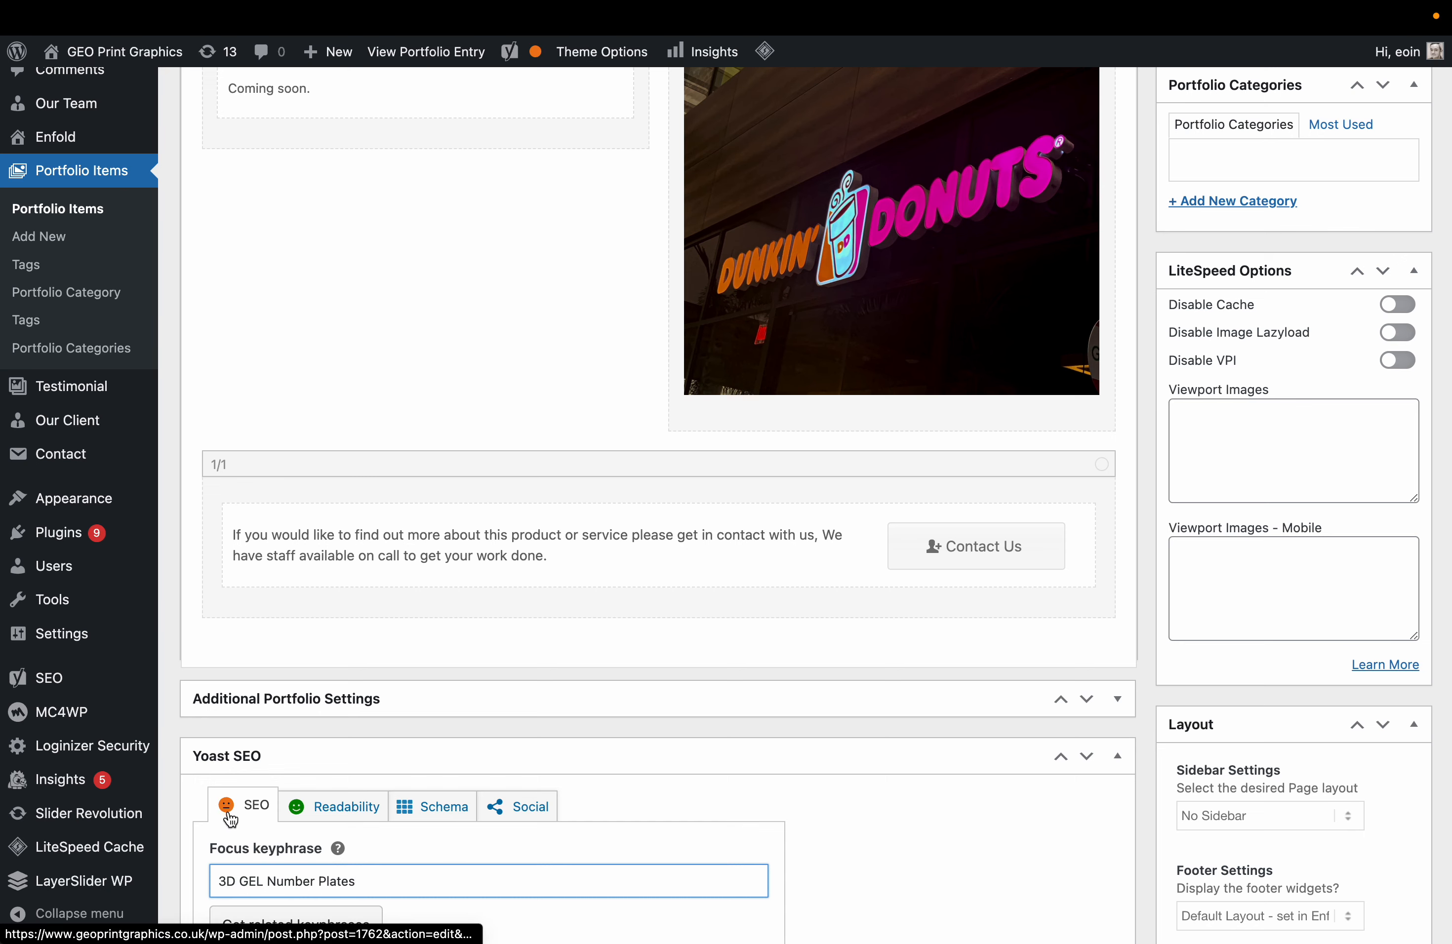
scroll(791, 616, up, 5)
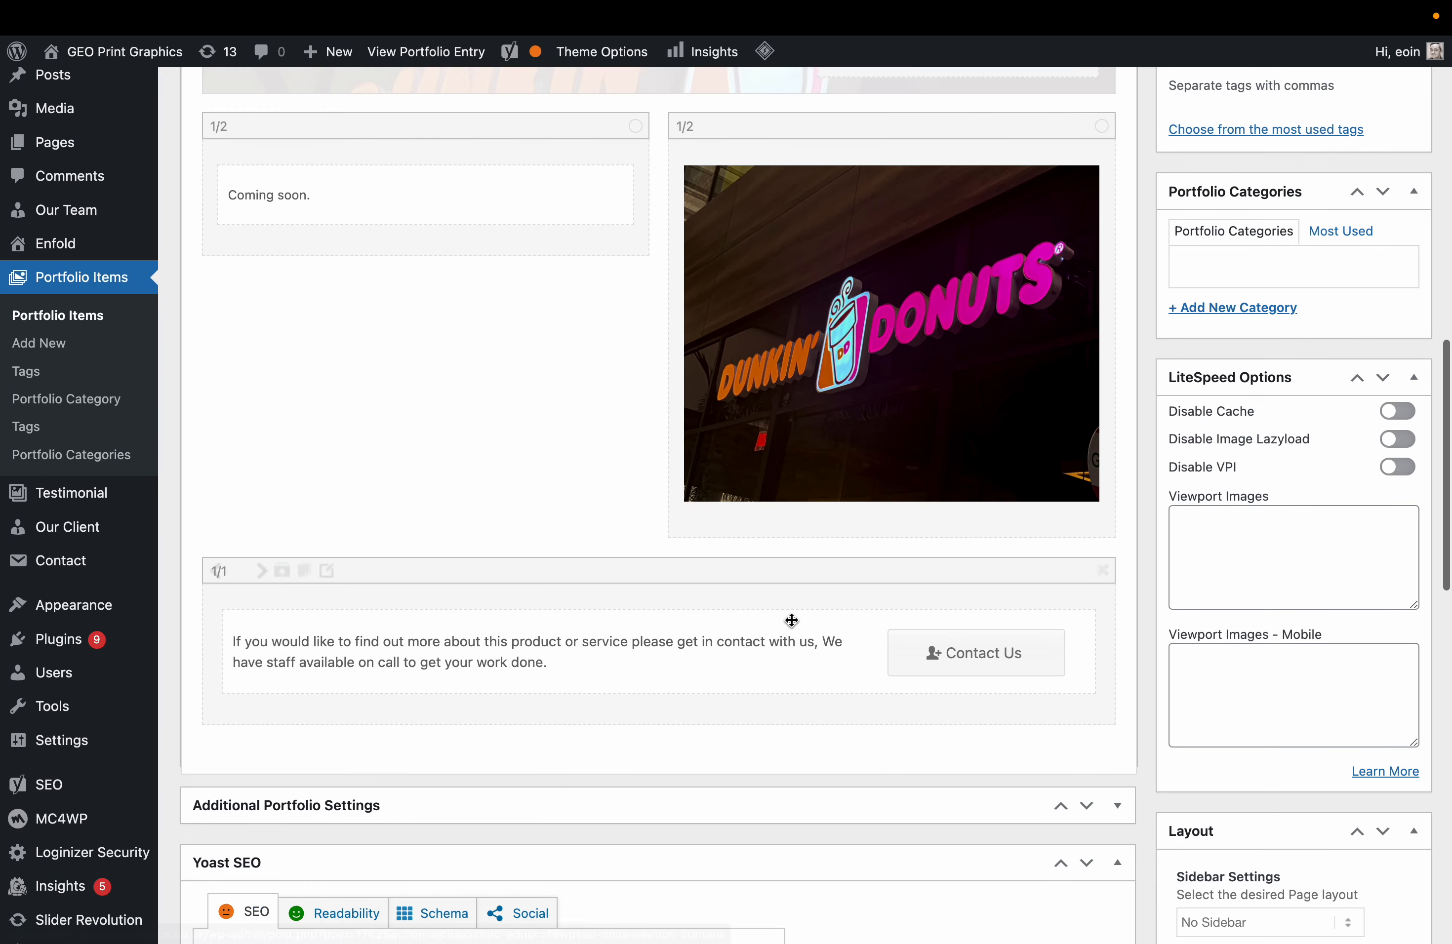
Upload the four images from the Desktop's GEO Print folder to the media library.
click(834, 512)
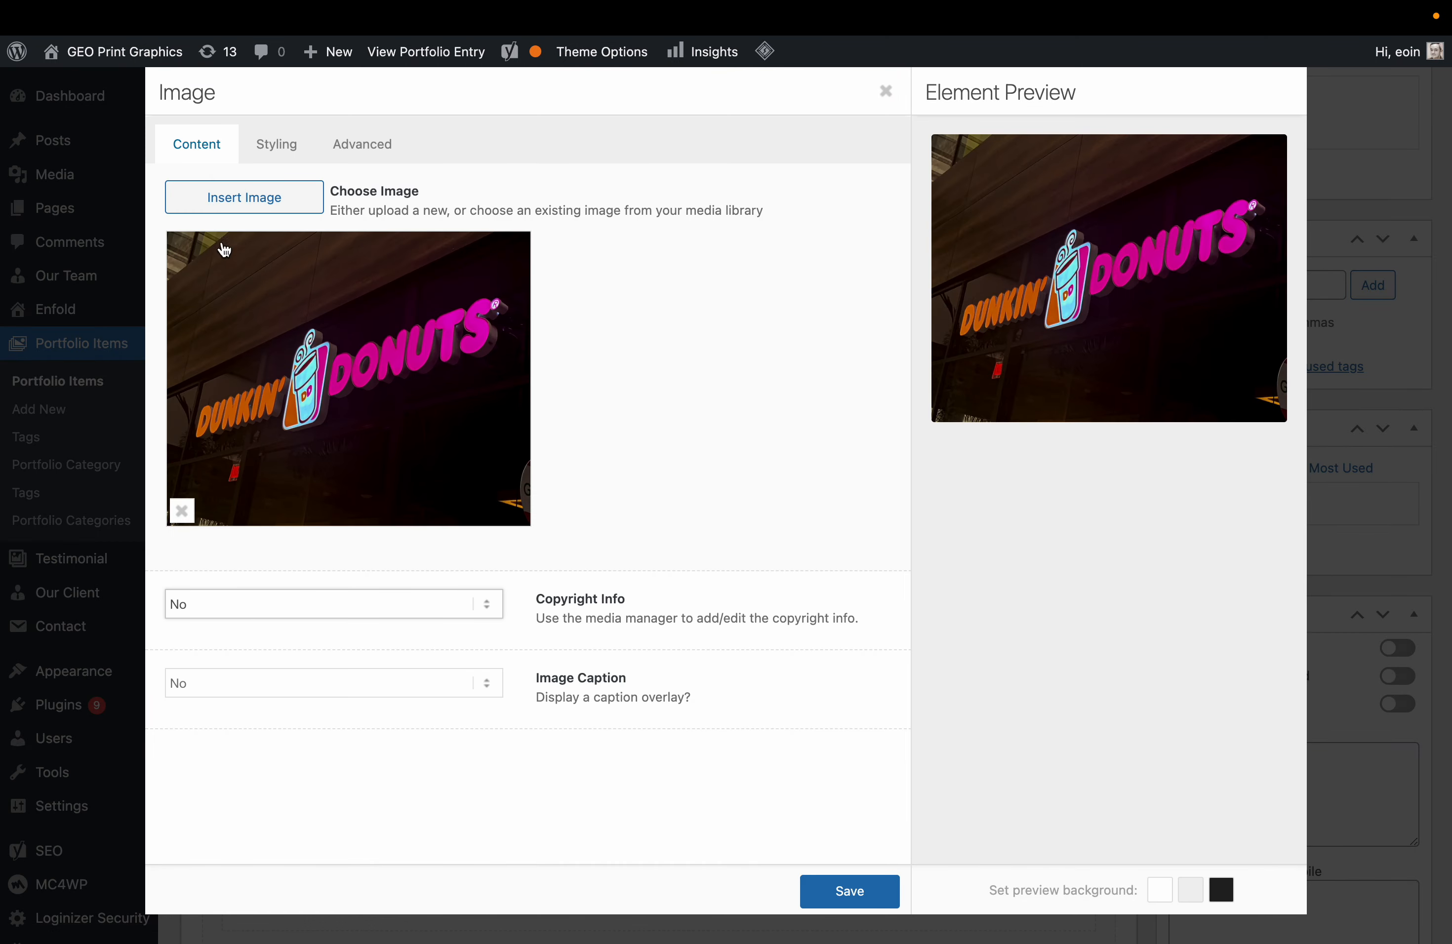
click(249, 202)
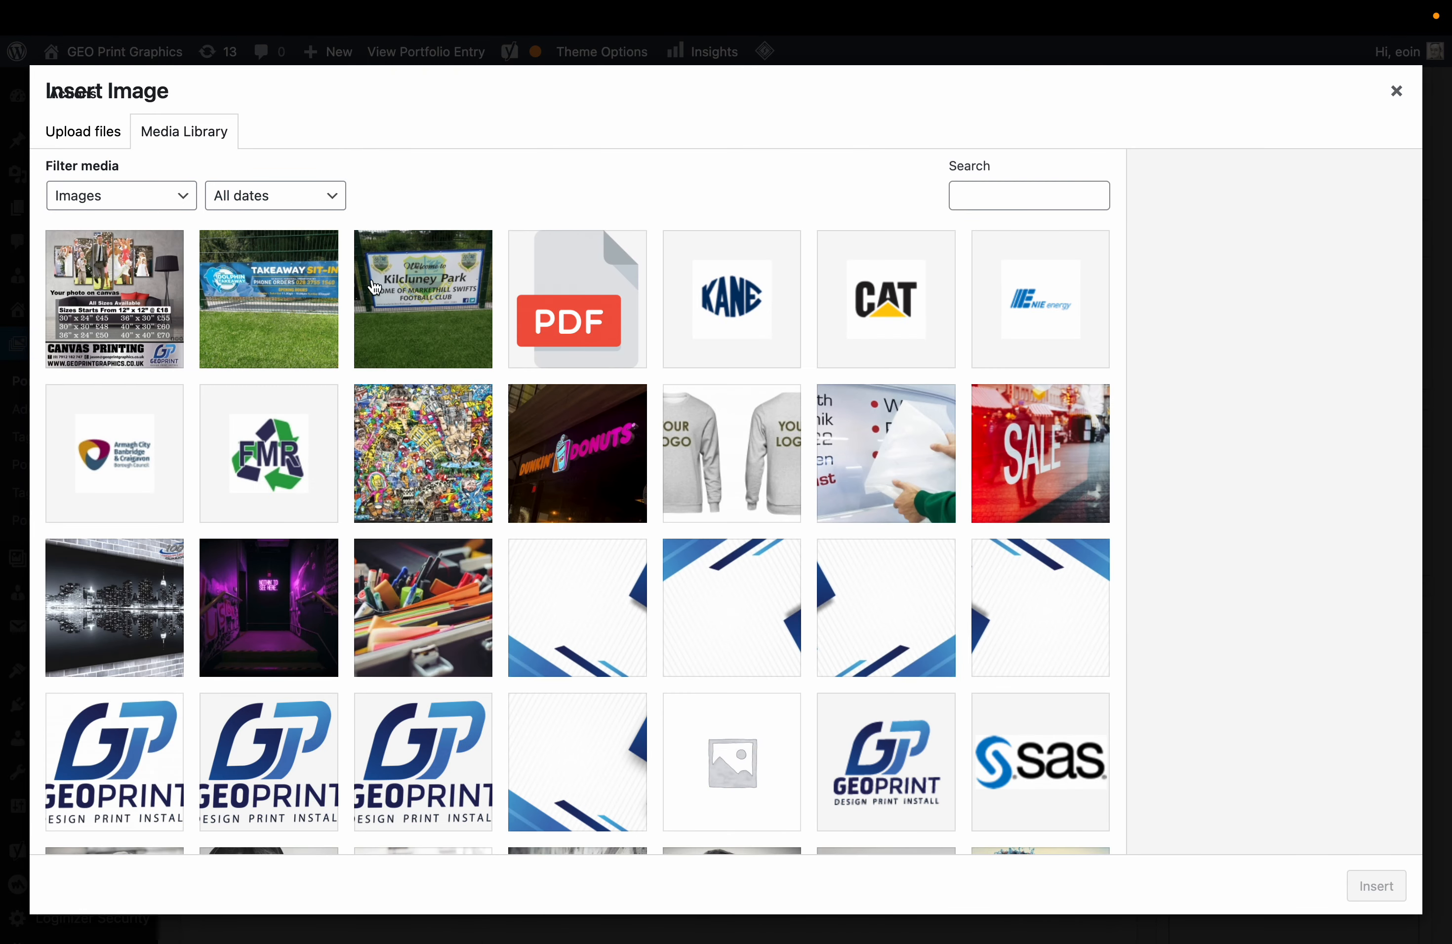
click(108, 144)
click(711, 459)
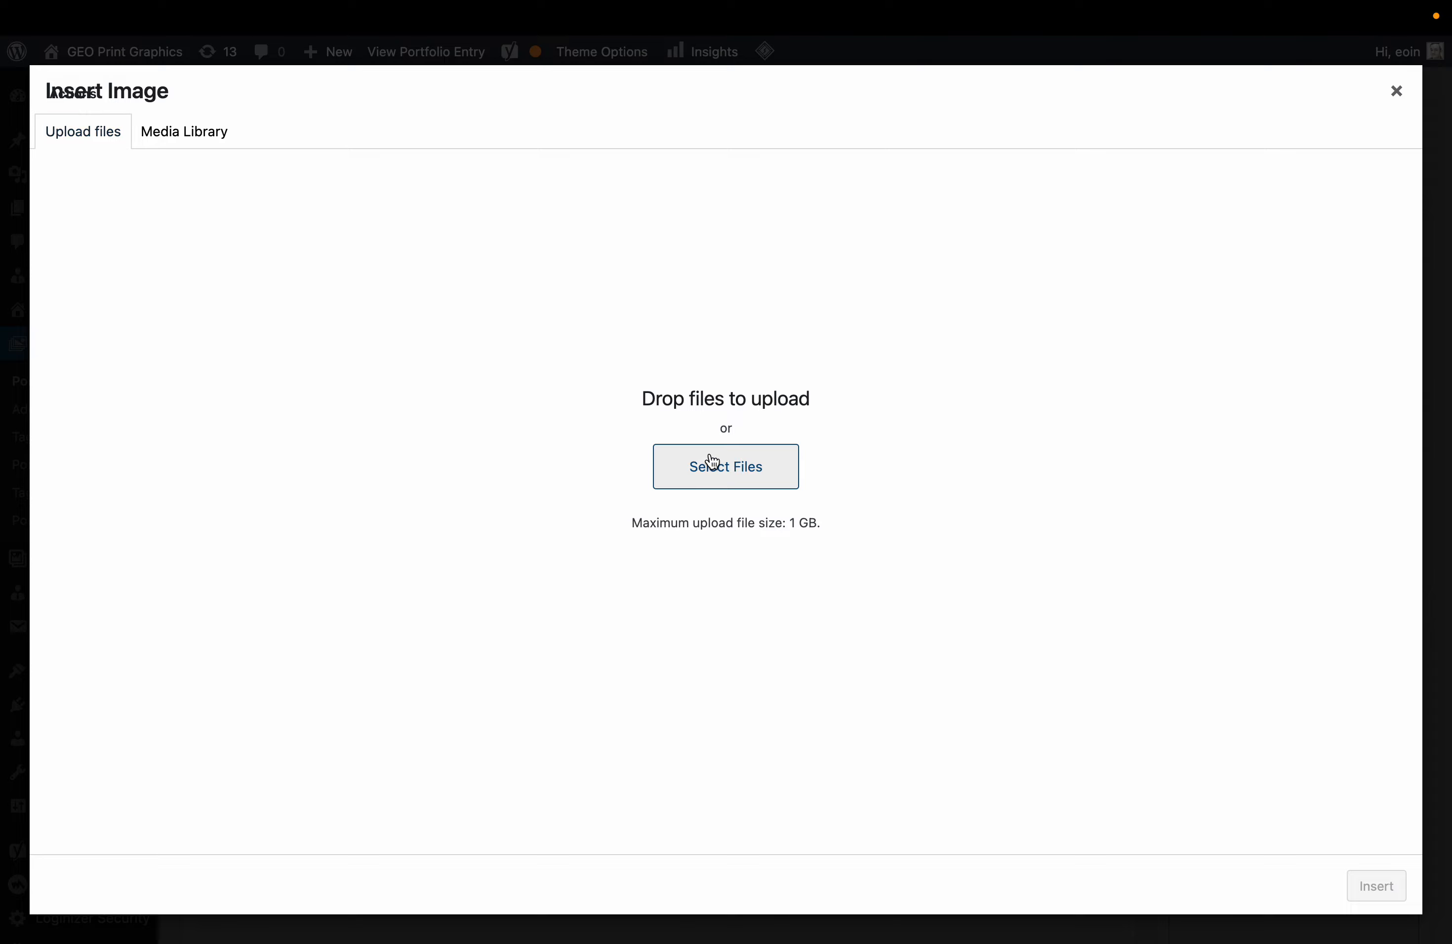
click(395, 370)
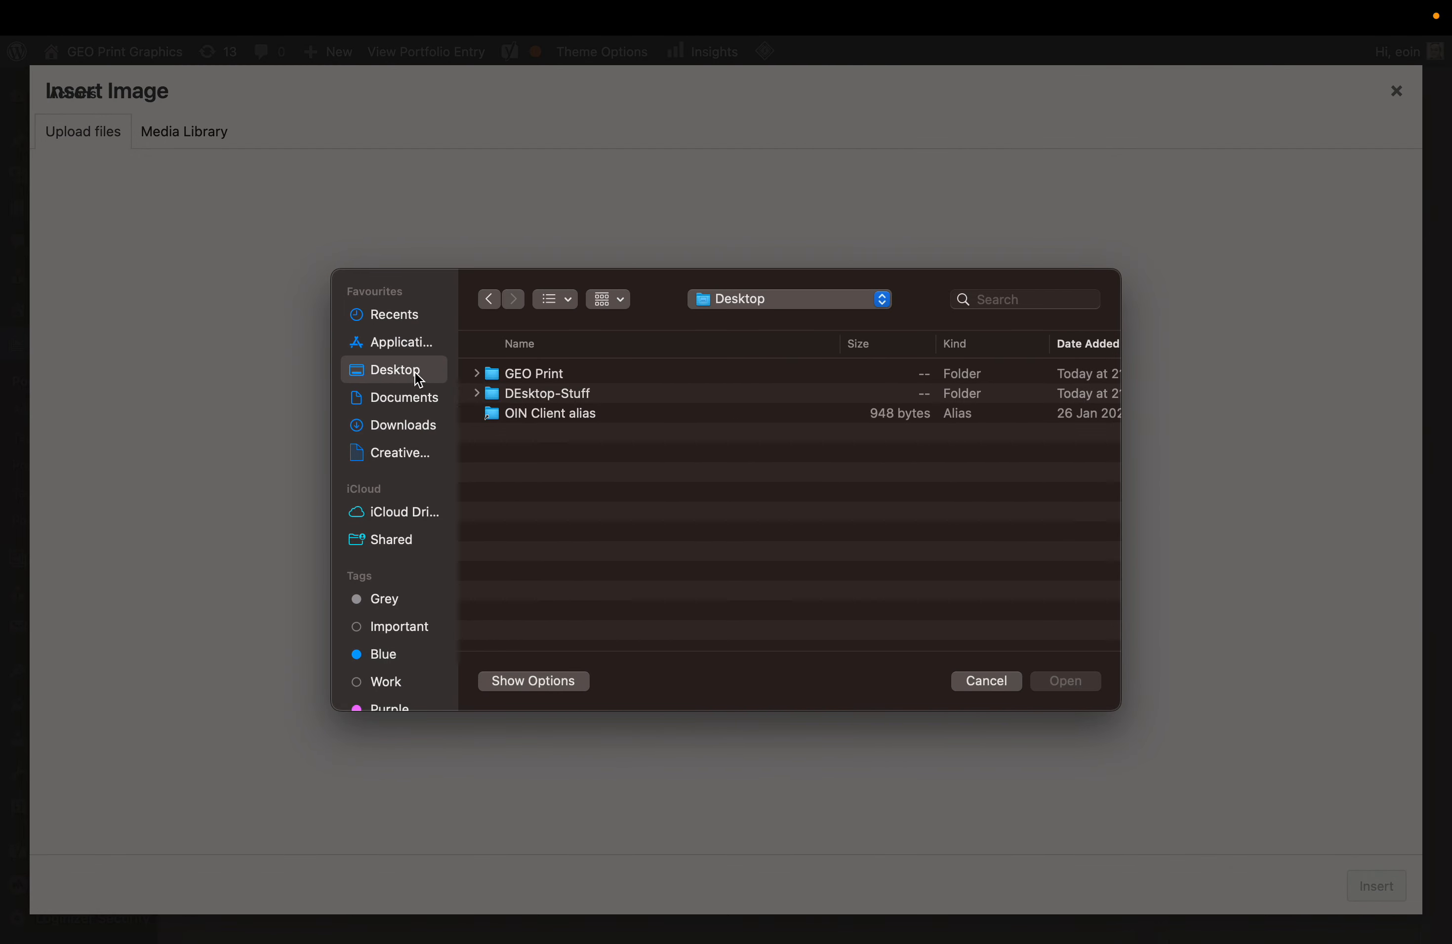
double_click(569, 376)
click(589, 380)
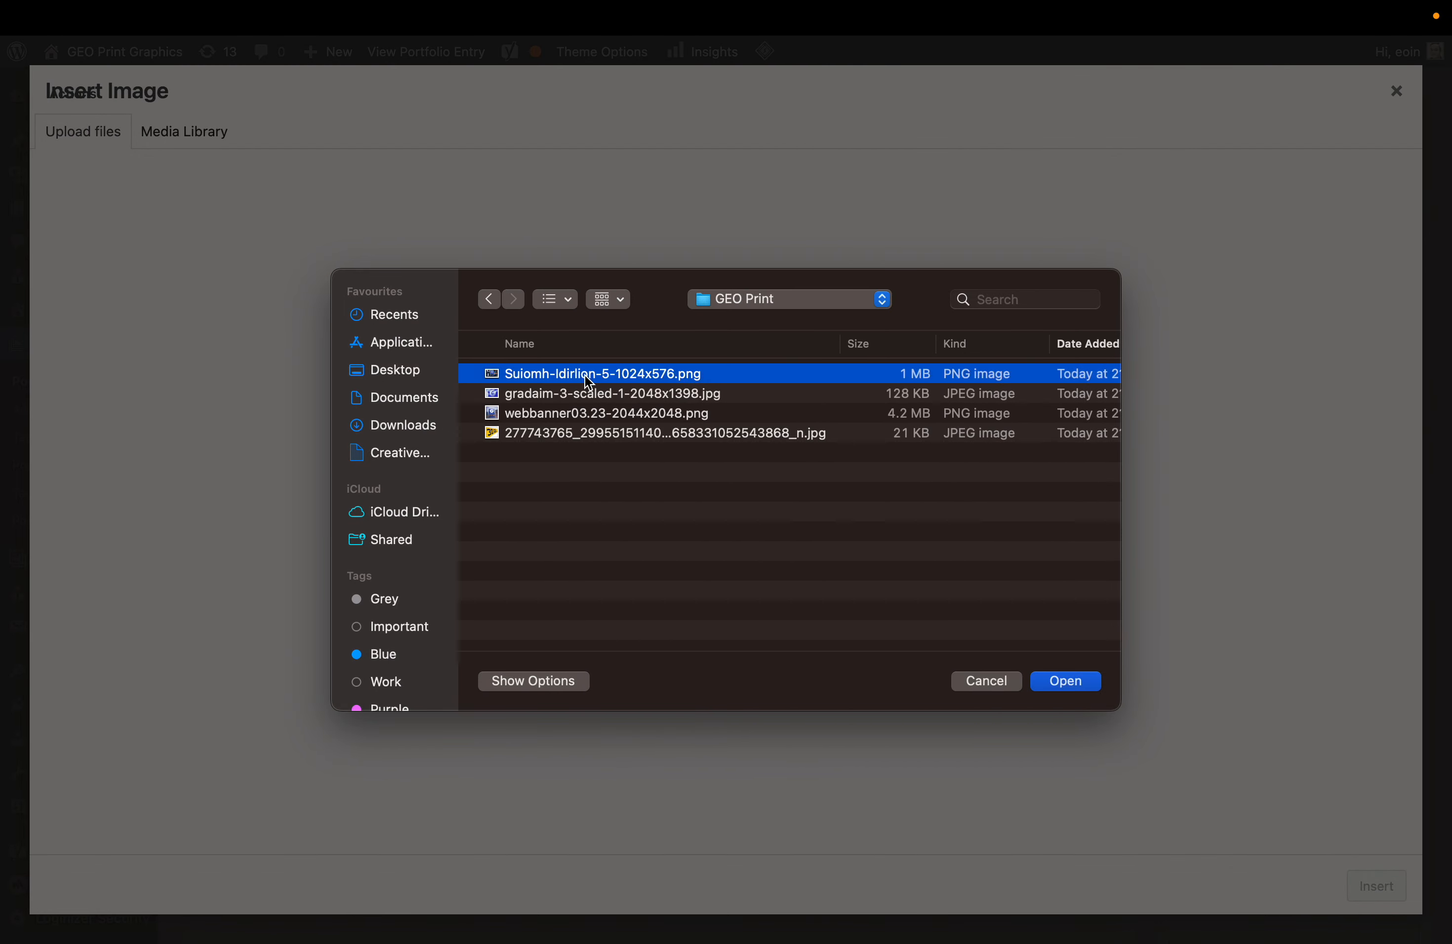
key(shift+Down)
key(shift+Down)
key(shift+Down)
key(Return)
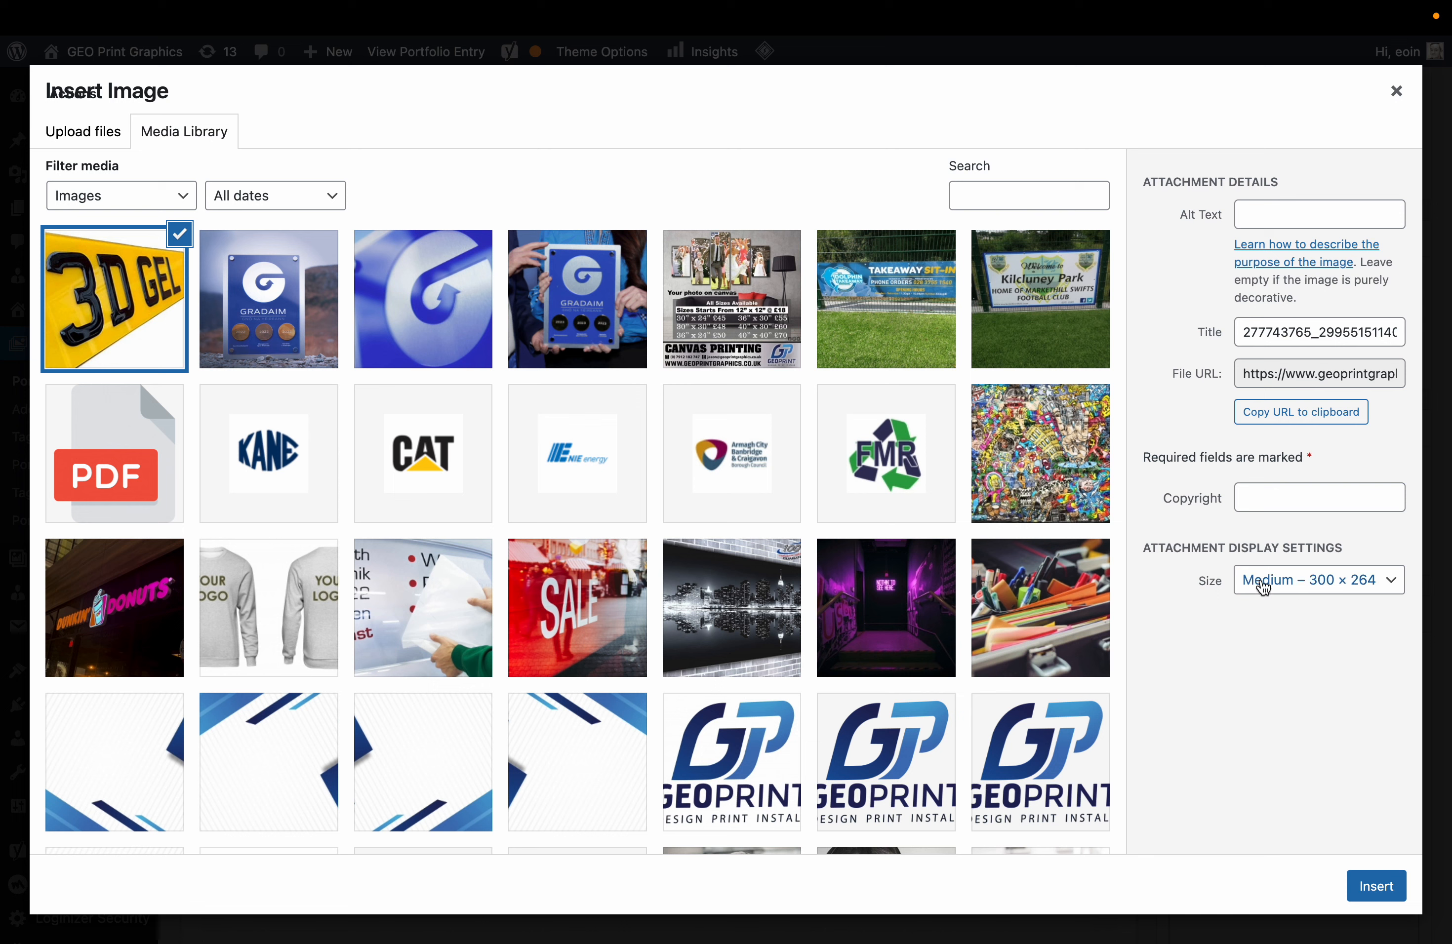
Swap the Dunkin' Donuts image for the full-size 3D GEL number plate image and save.
click(1300, 579)
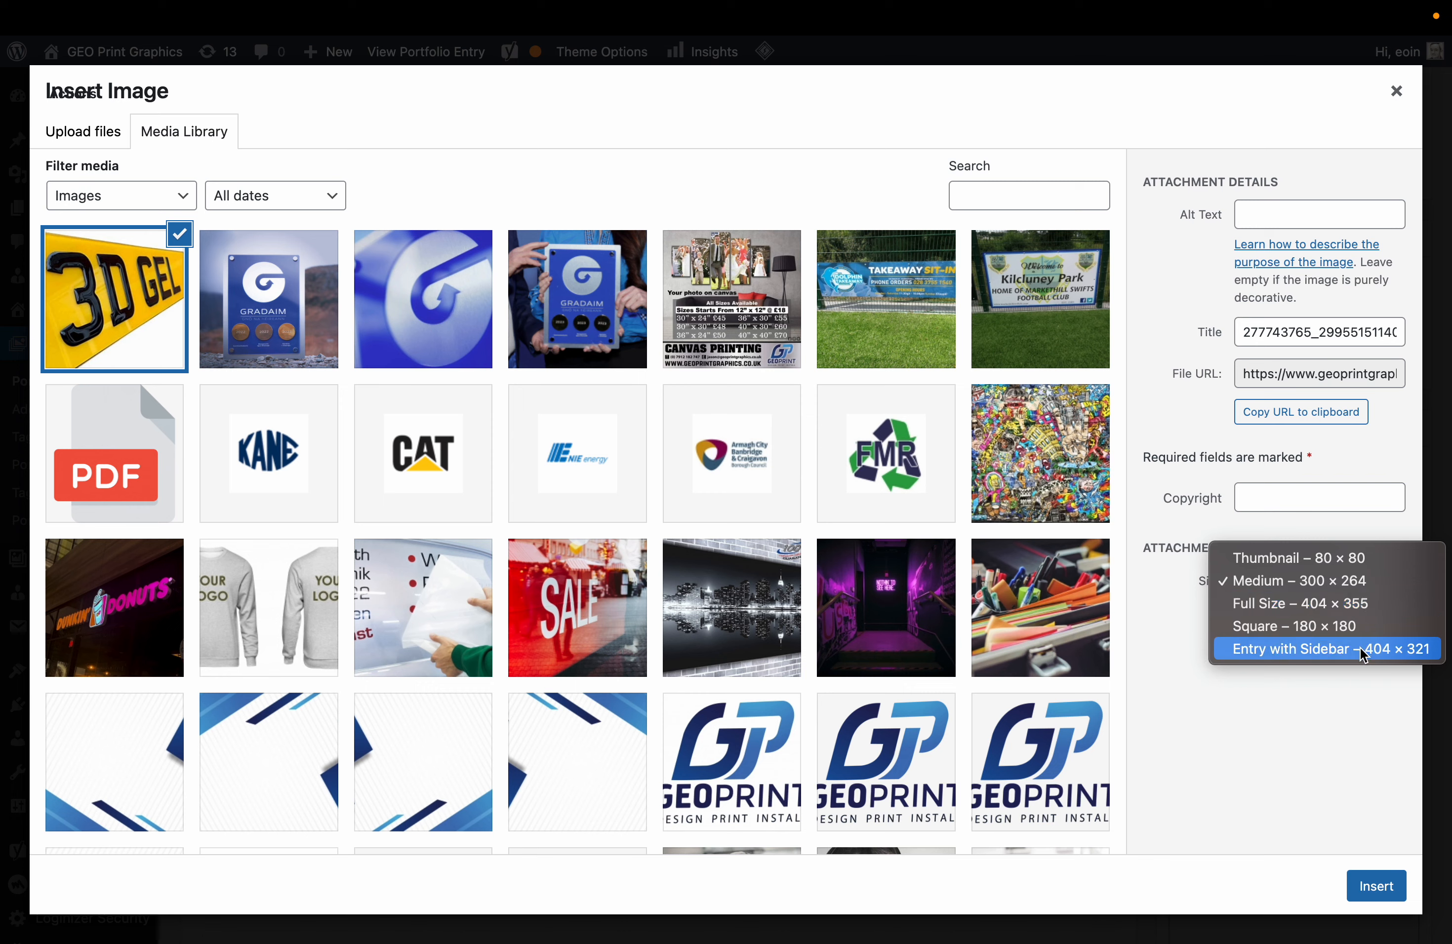
click(1366, 886)
click(883, 897)
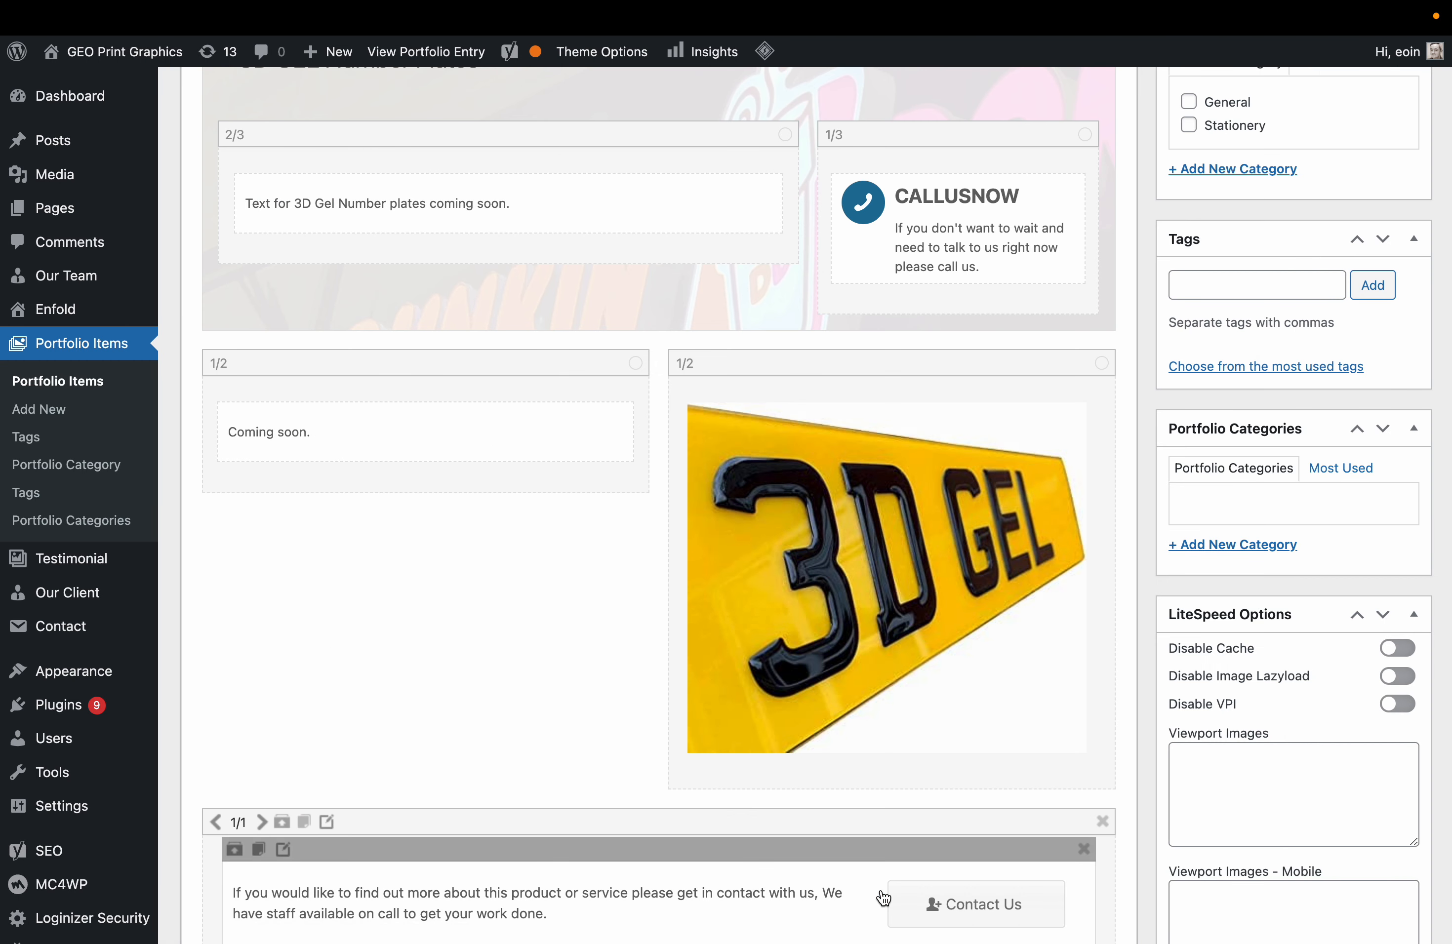
scroll(868, 564, up, 5)
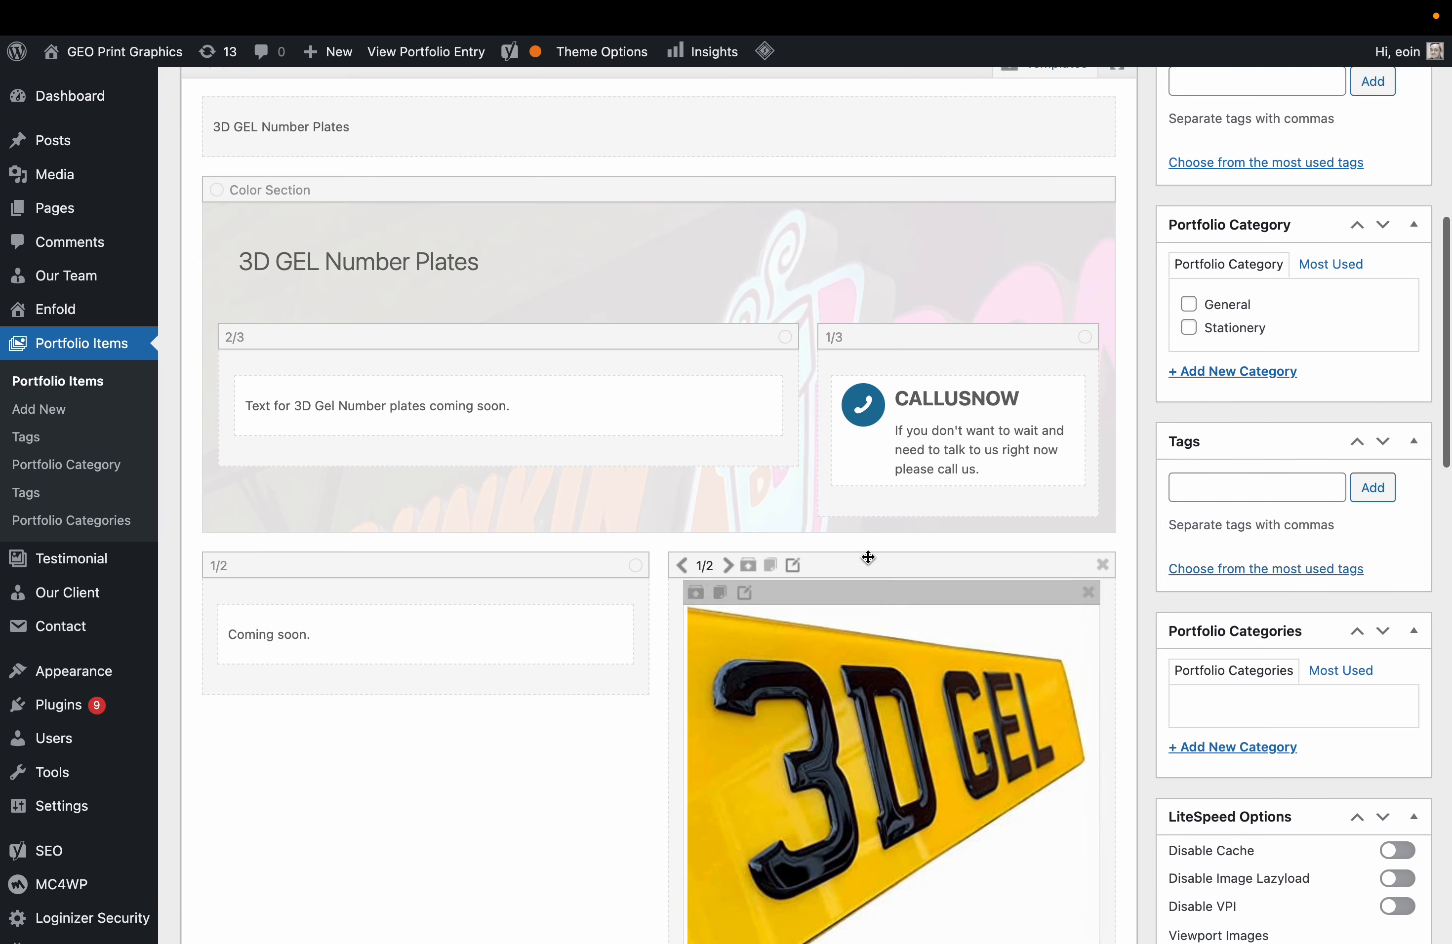
scroll(703, 450, up, 4)
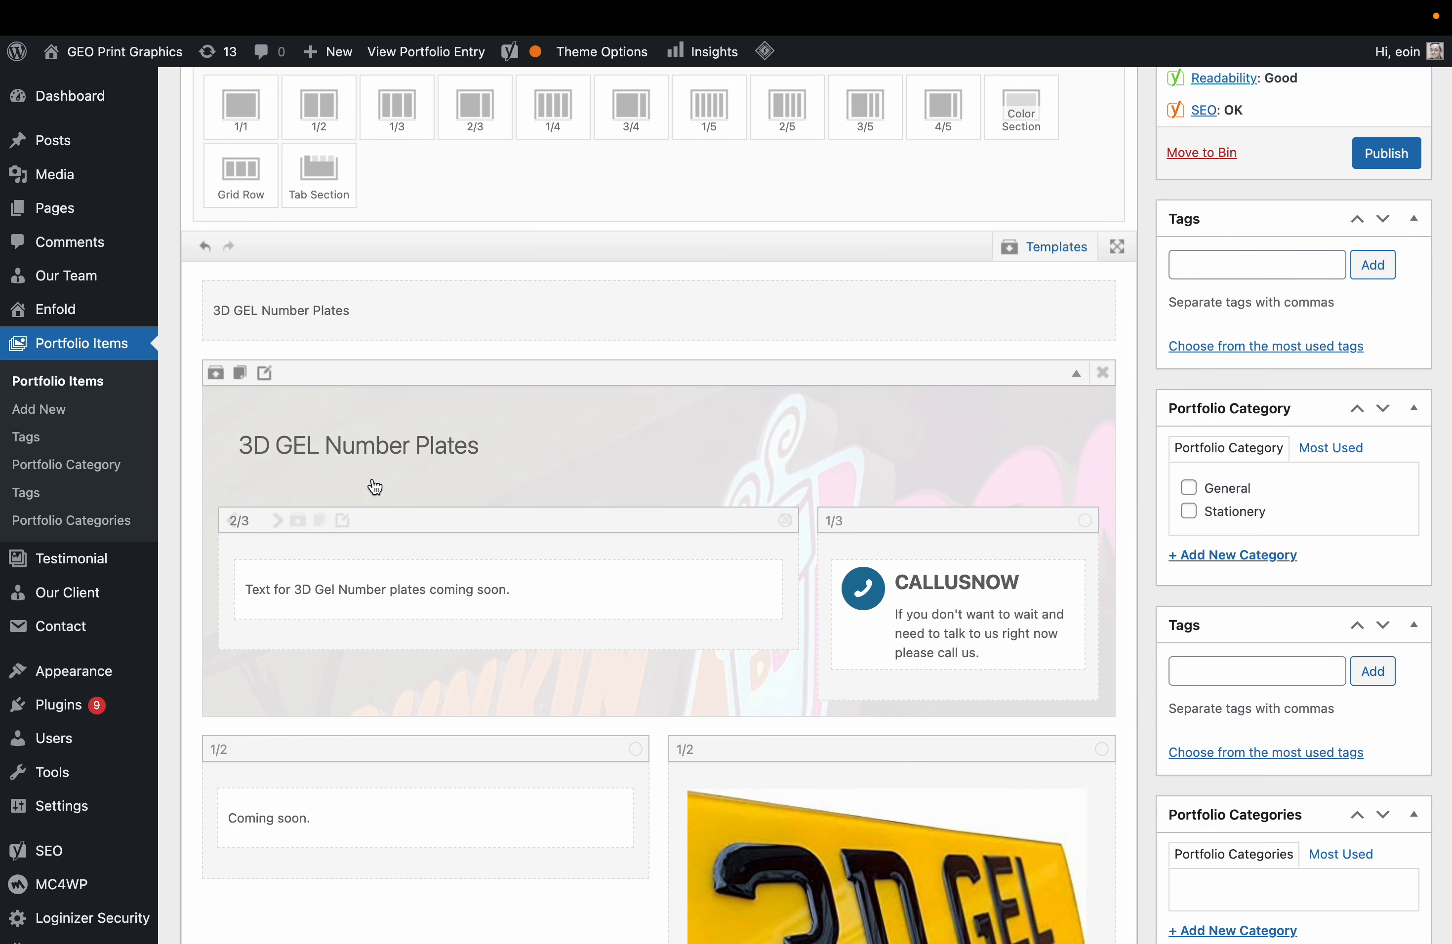
Set the 3D GEL image as the Color Section's background image.
click(265, 374)
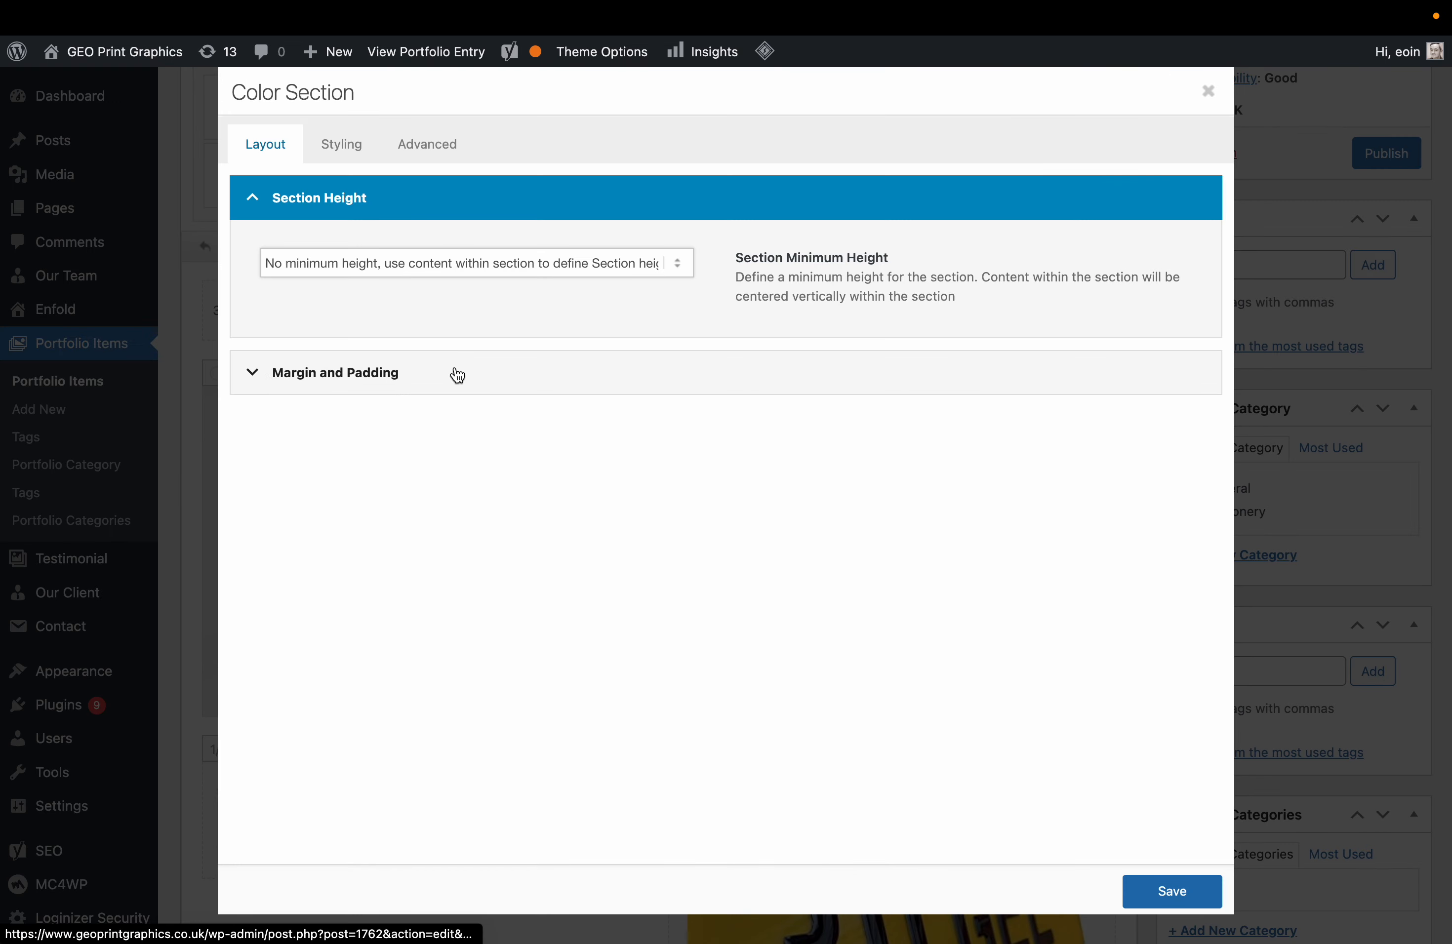
click(359, 150)
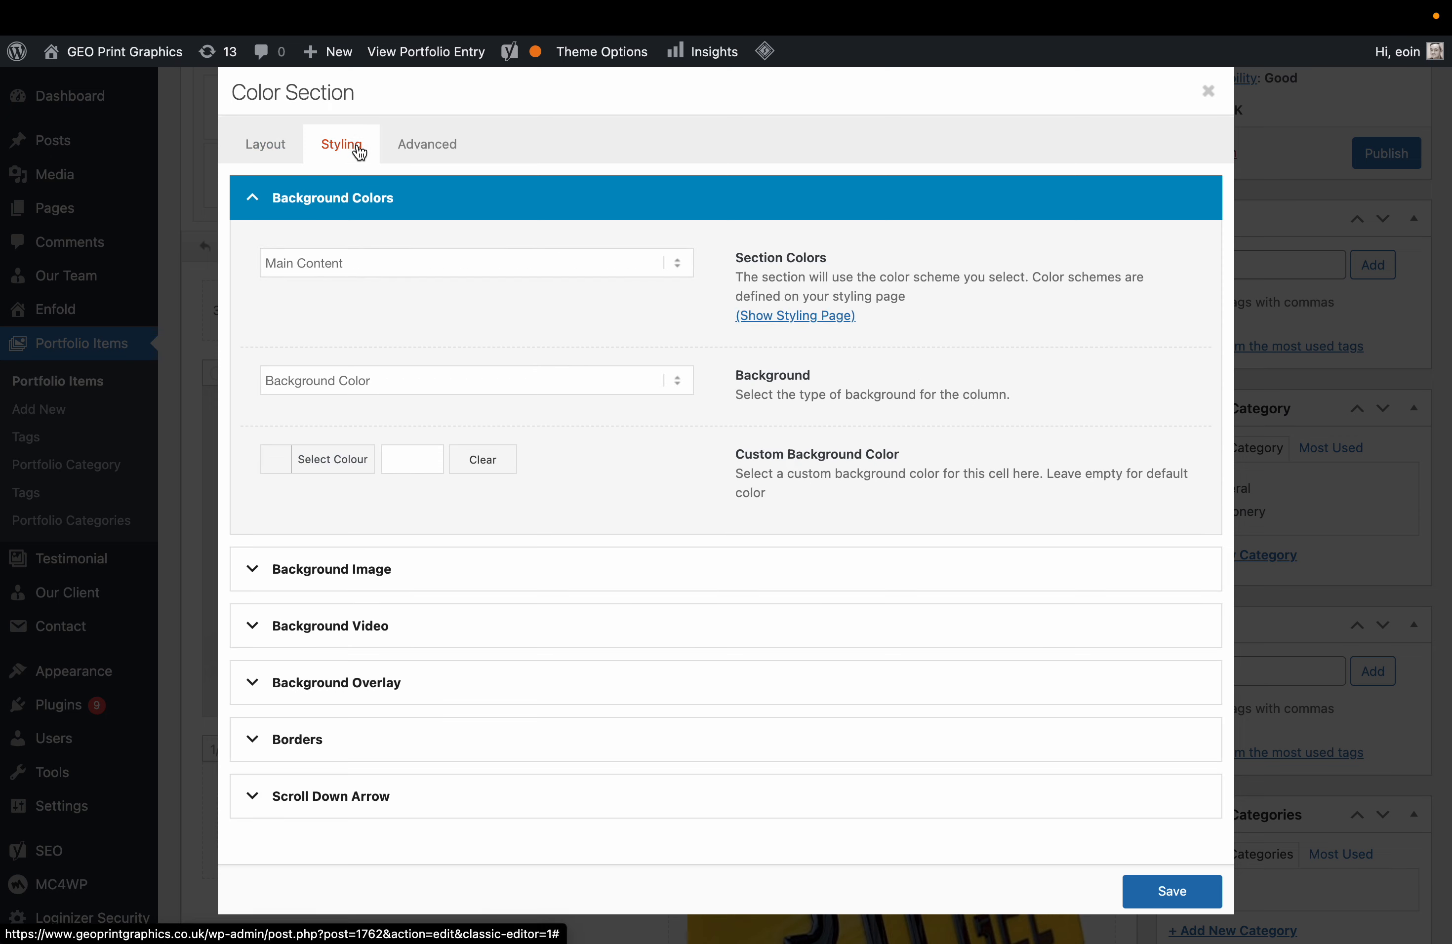
click(418, 571)
click(422, 578)
click(114, 299)
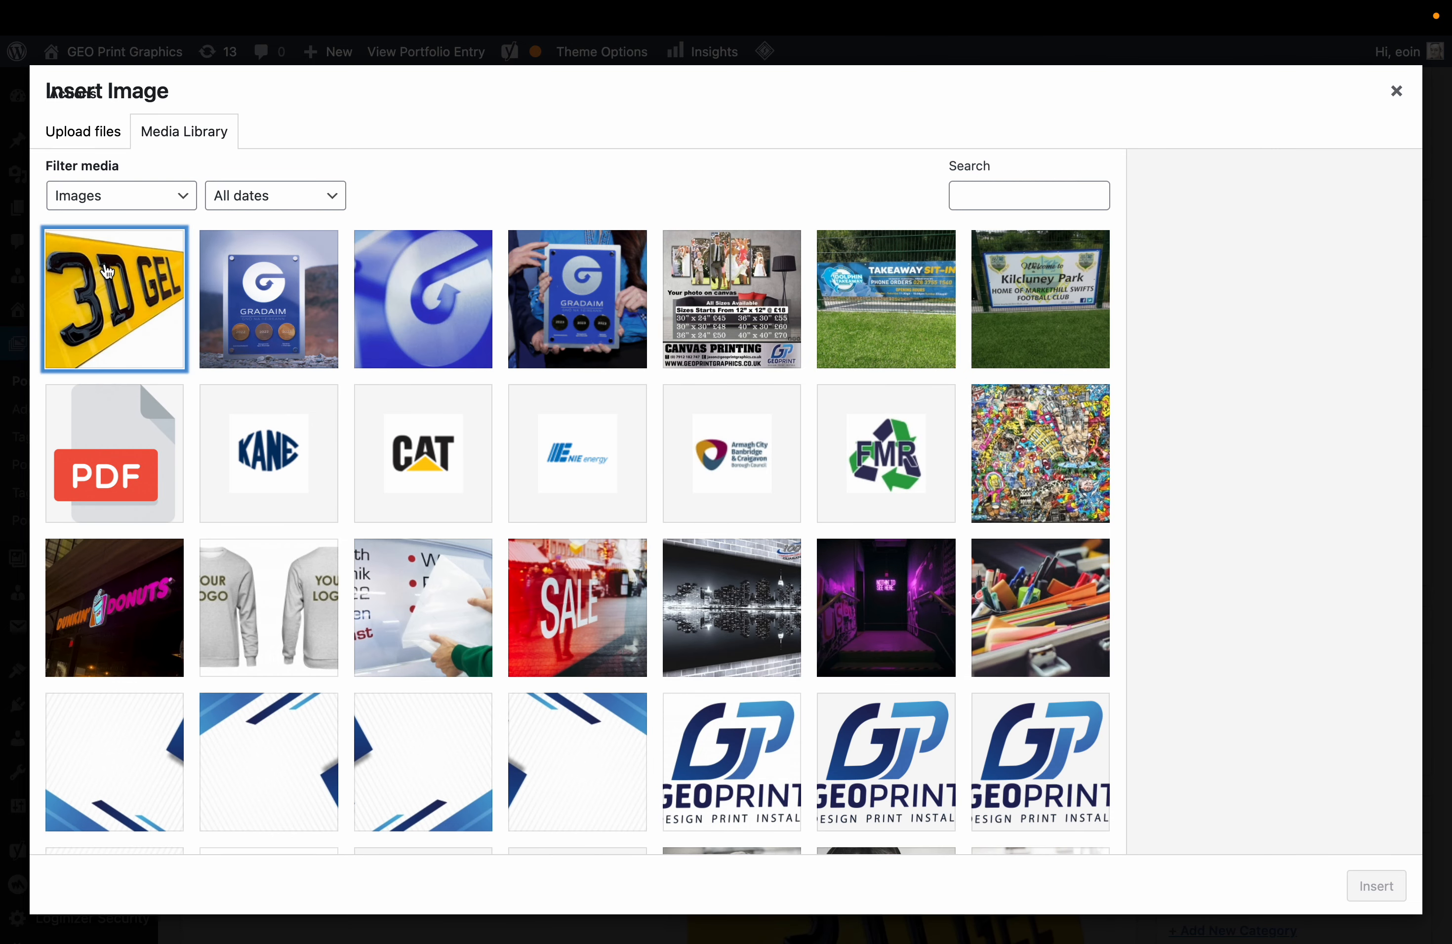
click(1375, 885)
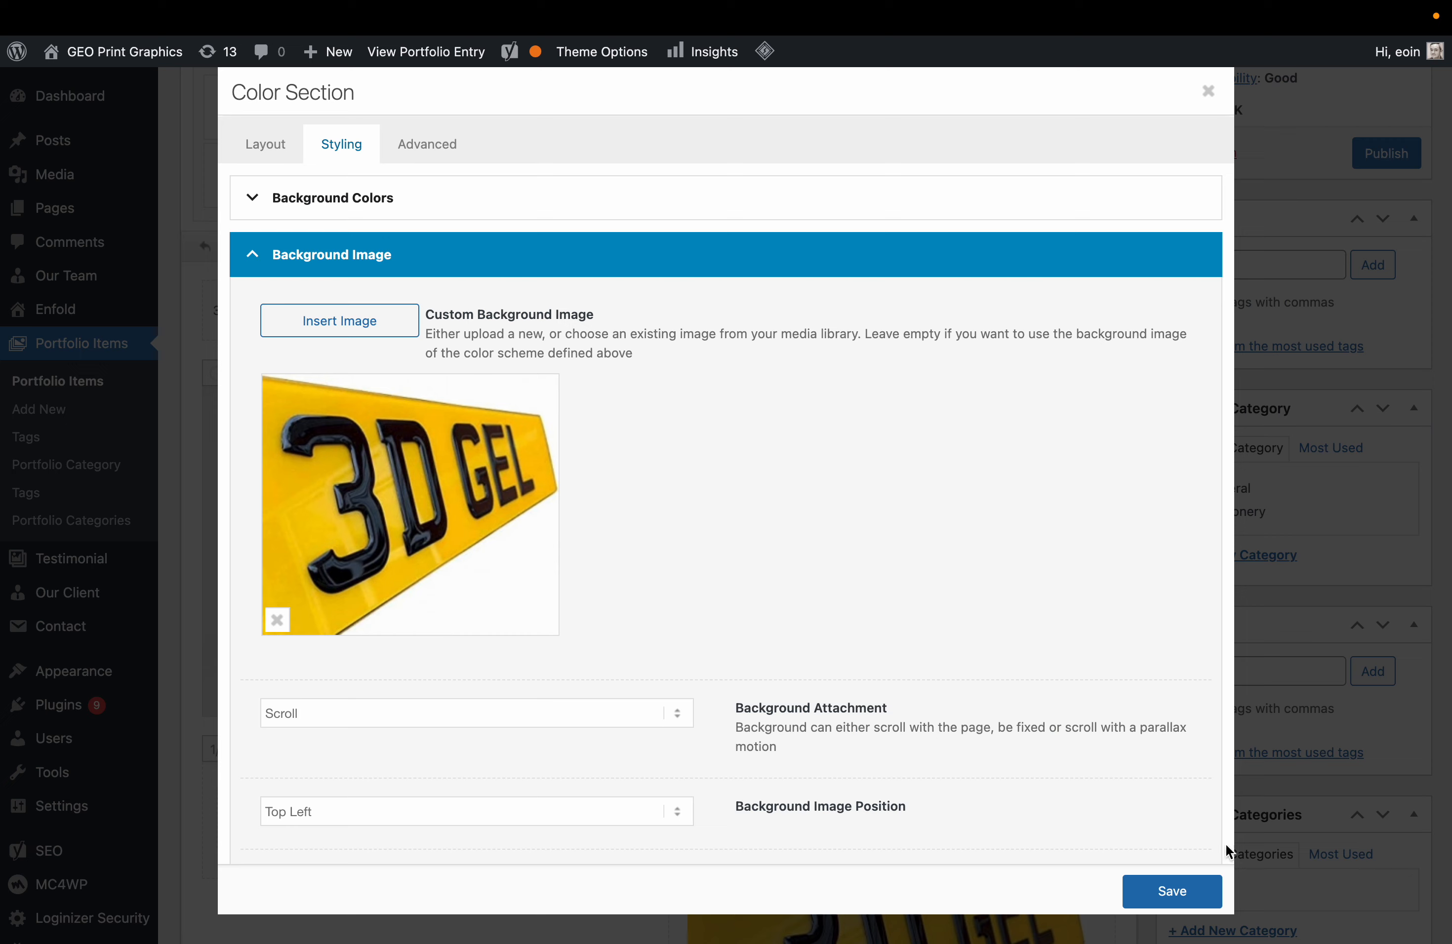
Switch the background to the Full Size 404 × 355 version and save the section.
click(445, 447)
click(161, 269)
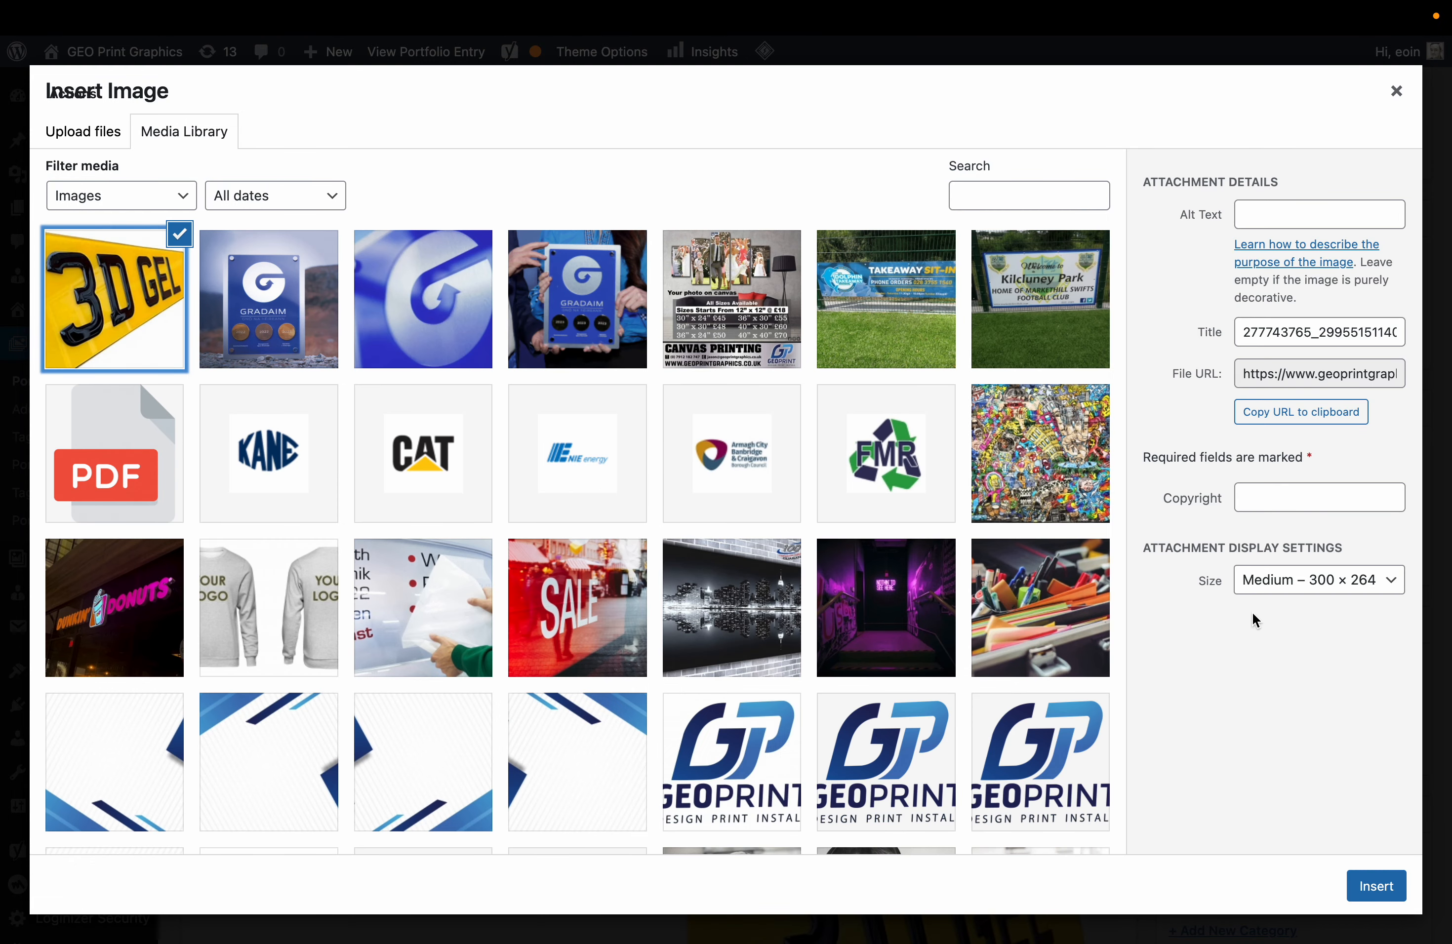
click(1325, 593)
click(1337, 601)
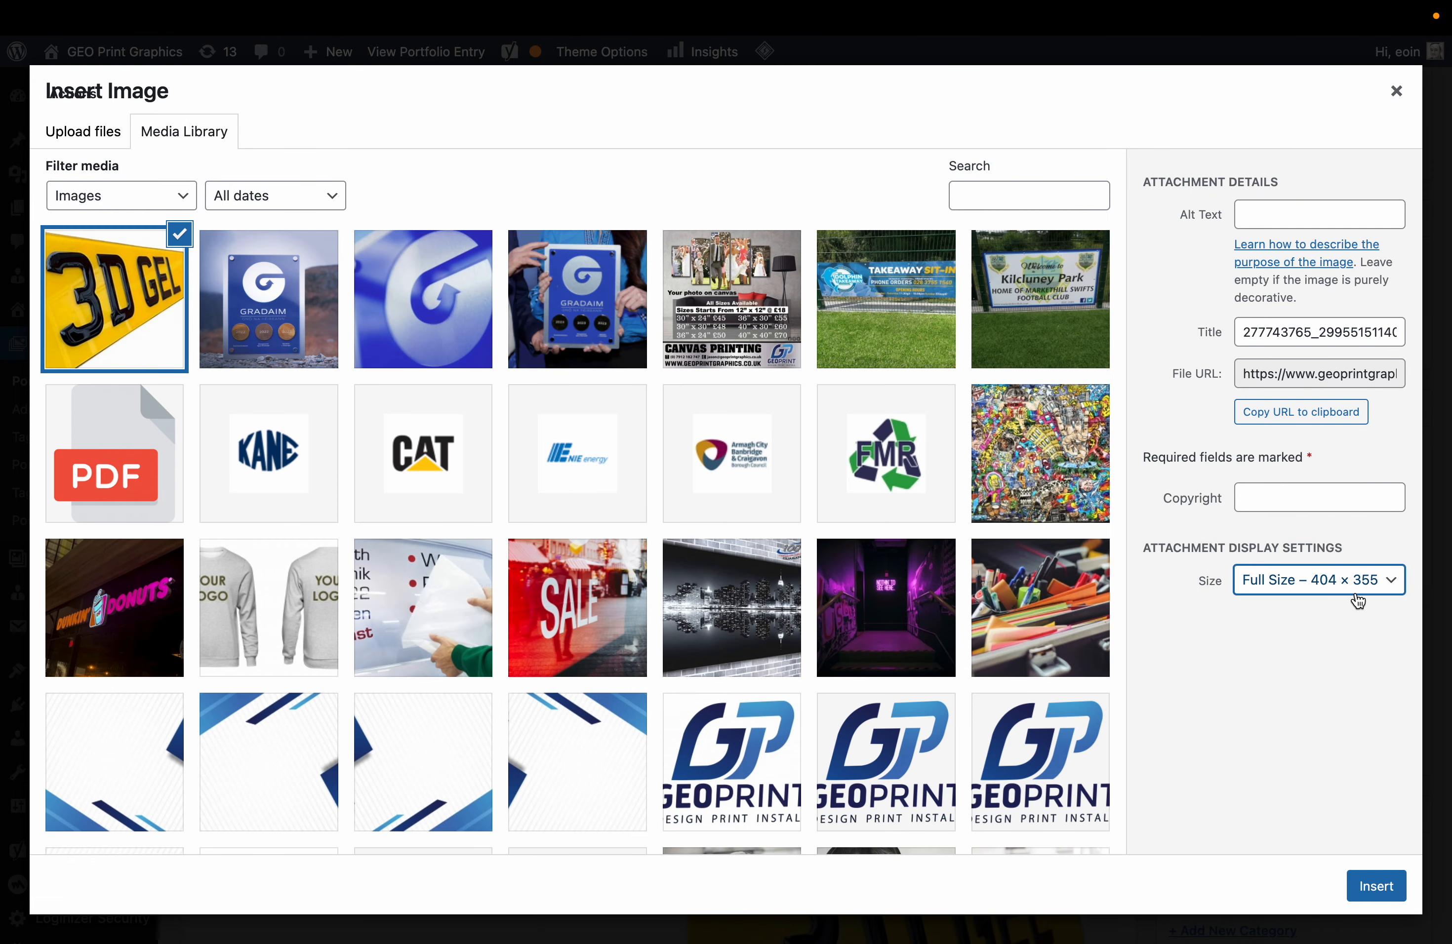
click(1375, 887)
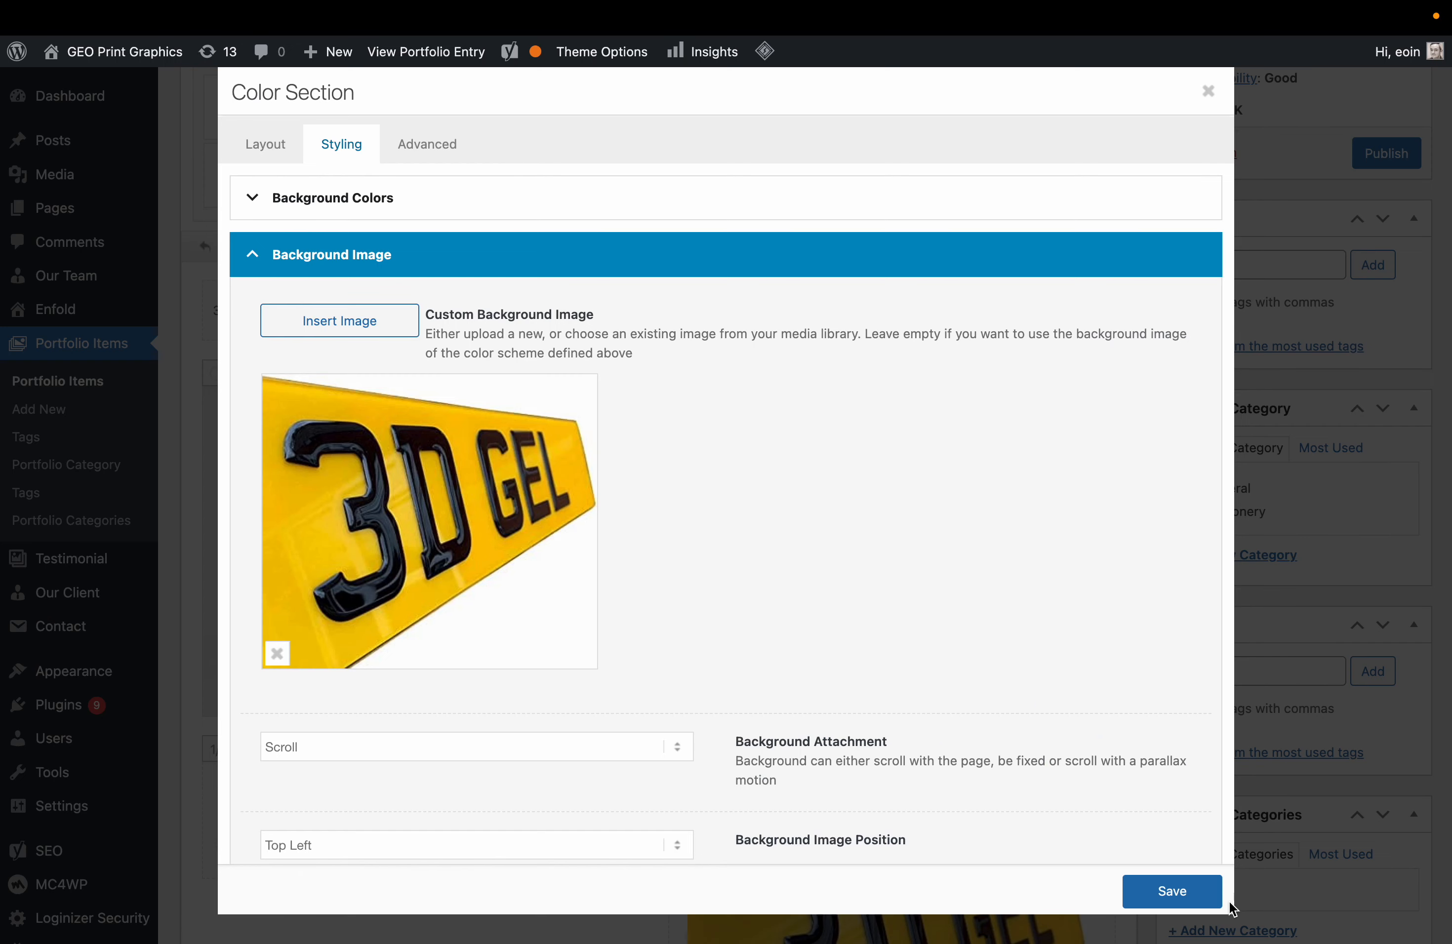
click(1195, 890)
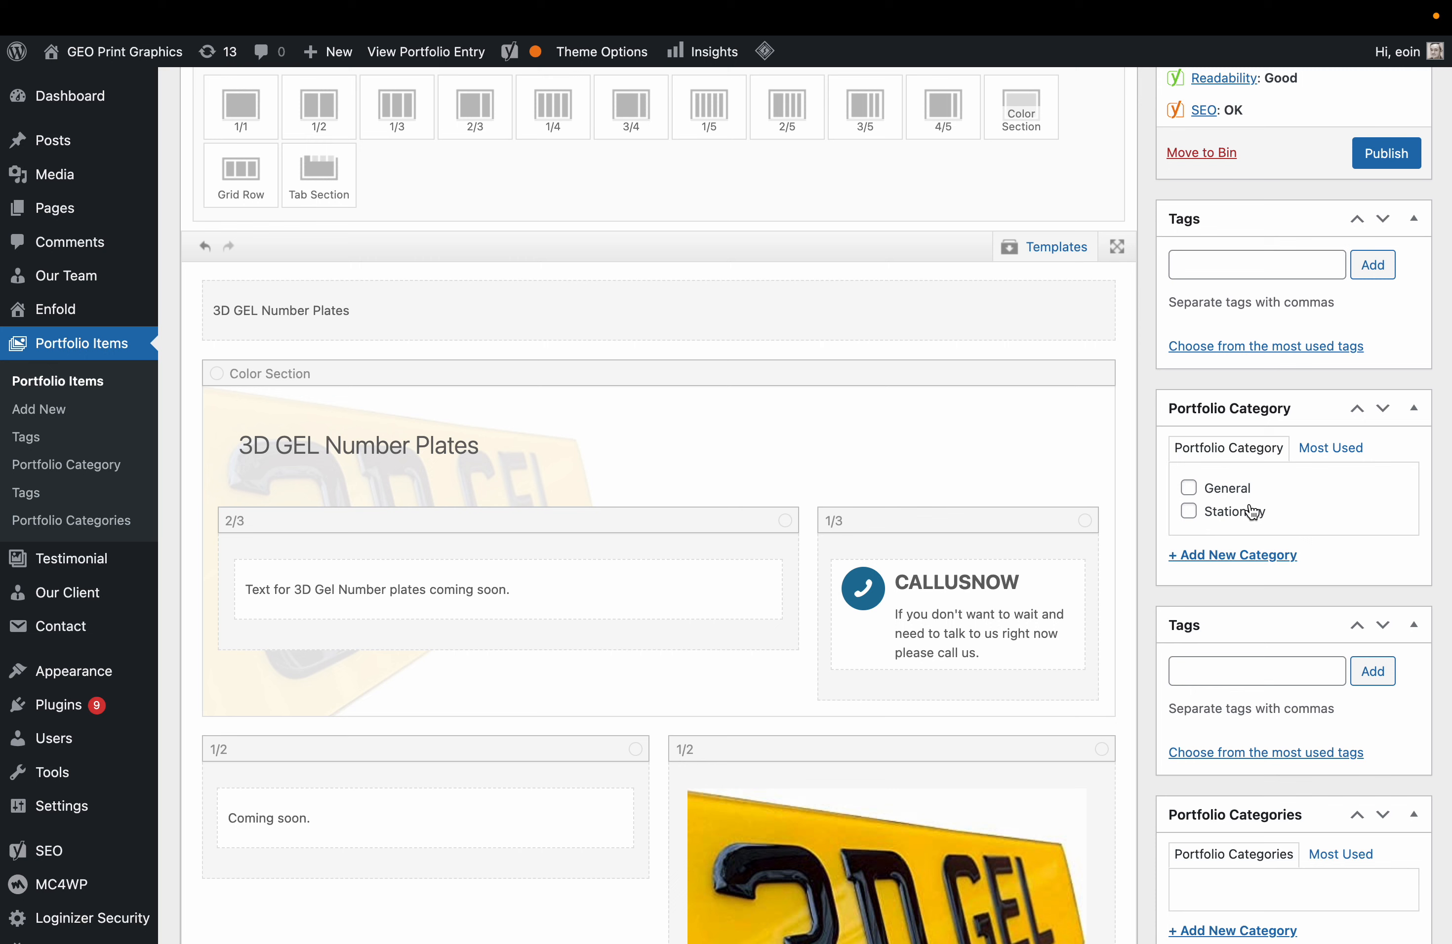
Create and tick a new Automotive portfolio category.
click(1227, 556)
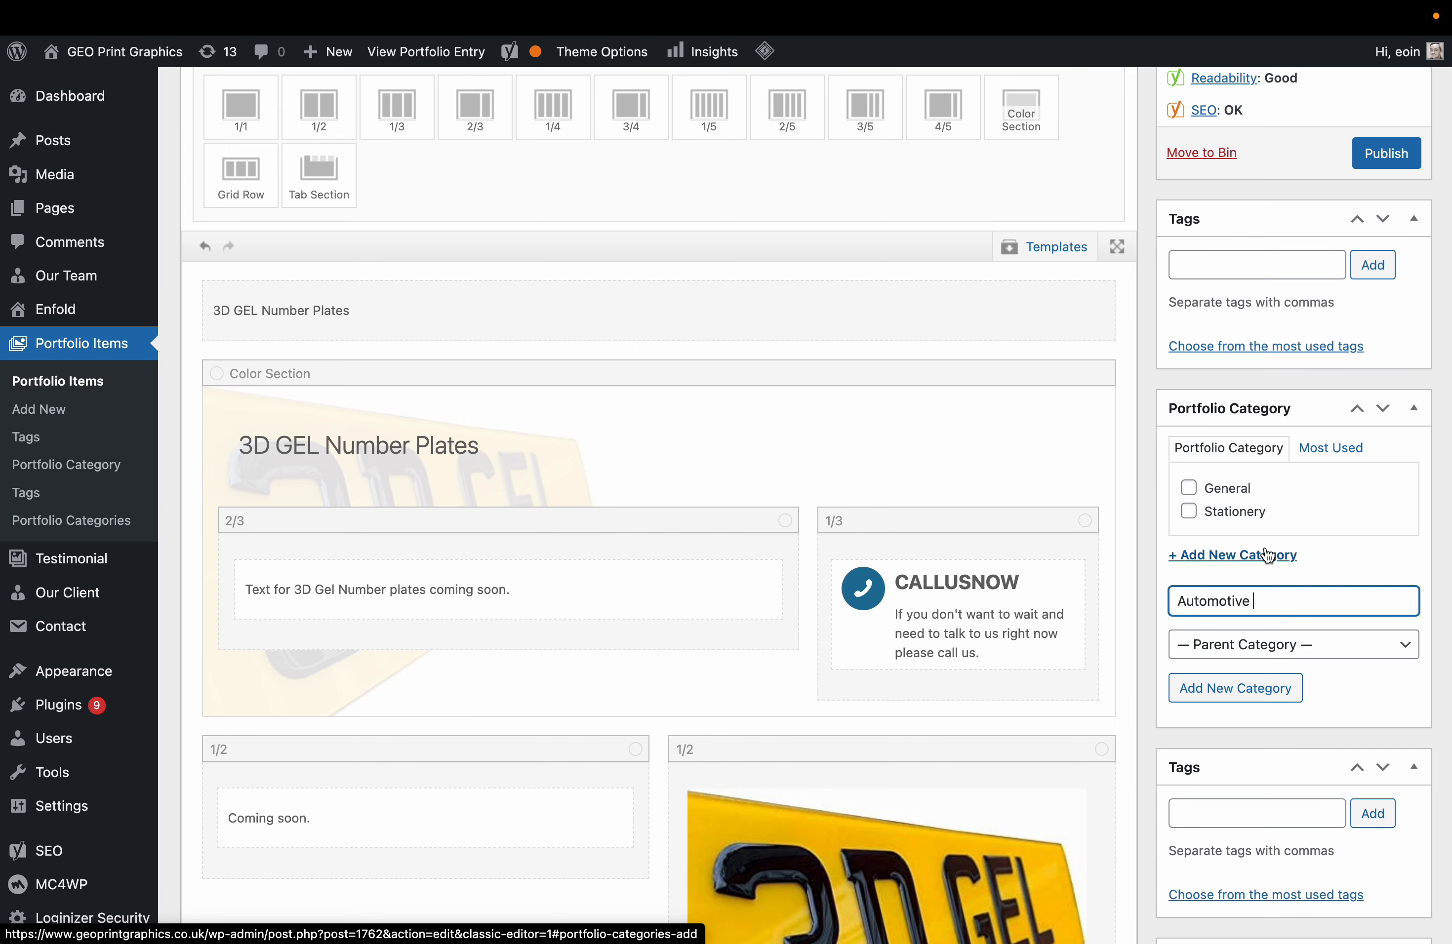
click(1226, 684)
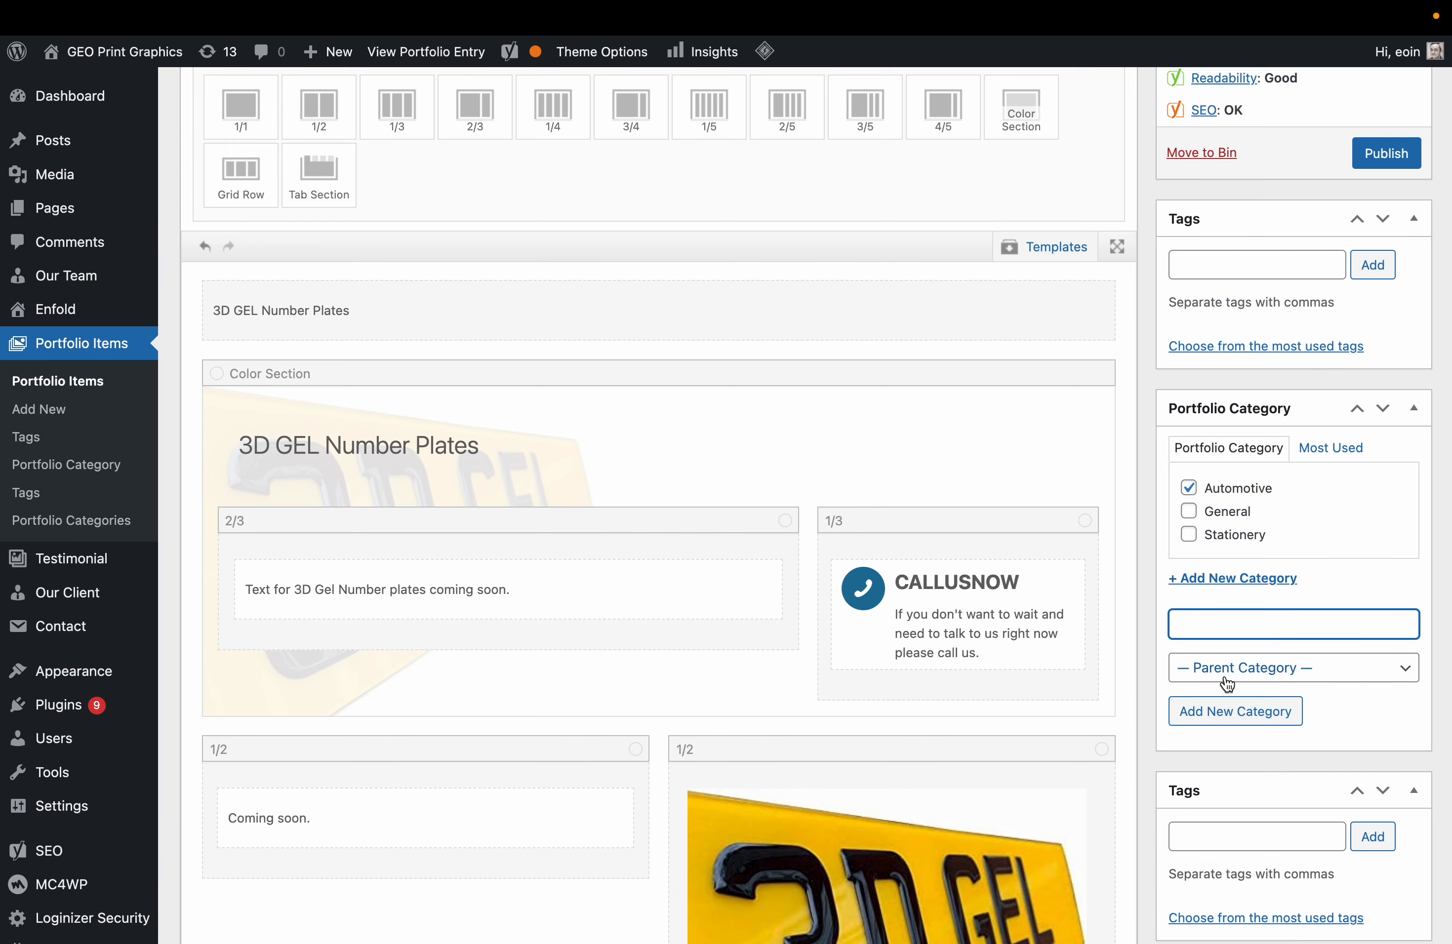
scroll(1176, 769, down, 10)
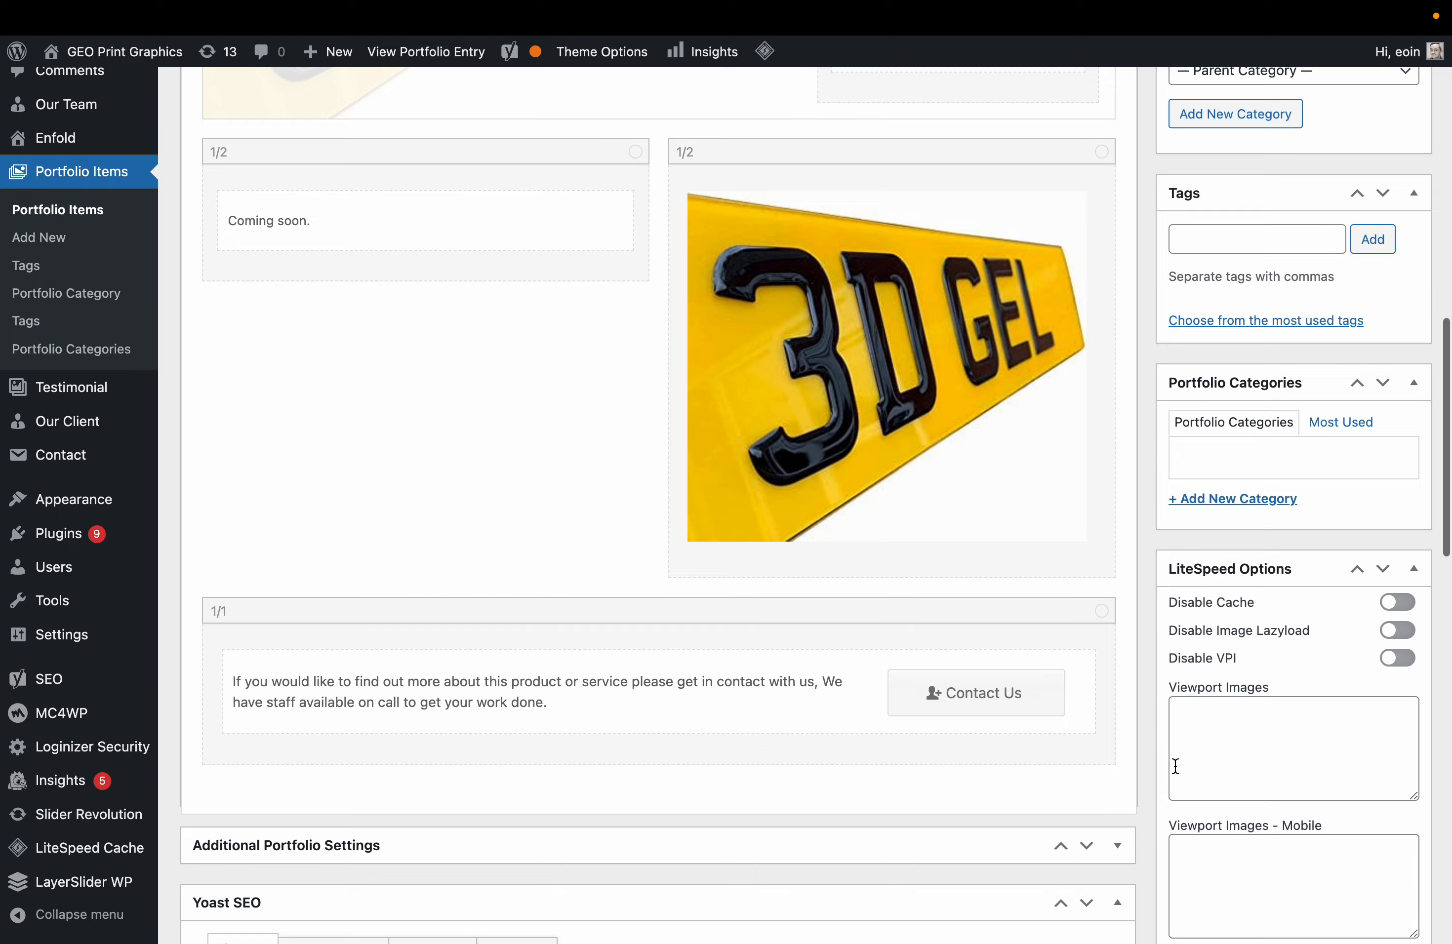
scroll(1176, 769, down, 10)
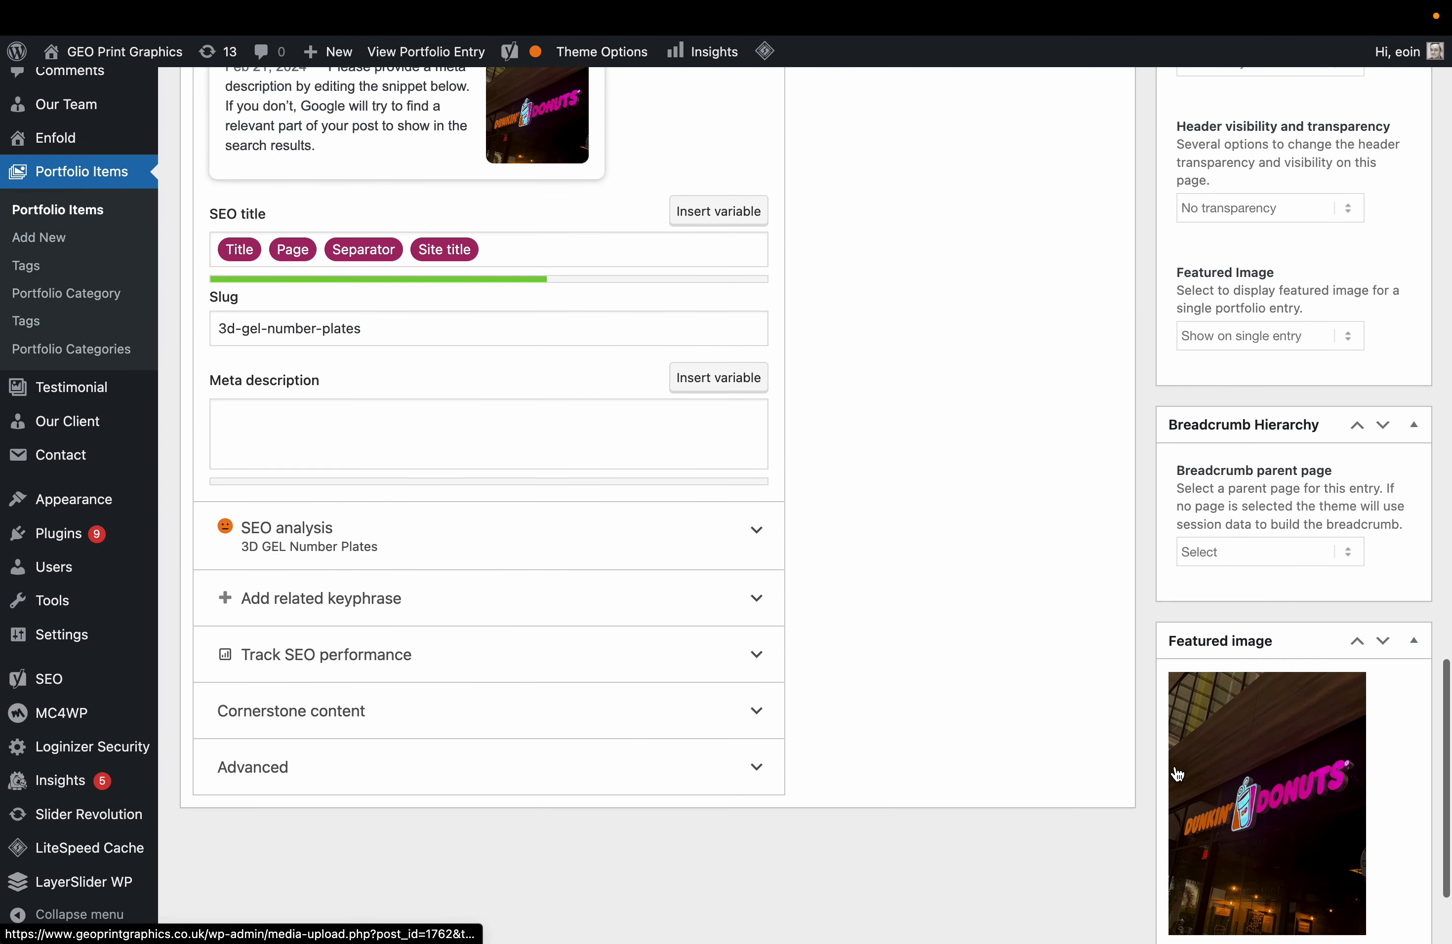
Set the 3D GEL number plate picture as the entry's featured image.
click(1256, 635)
click(281, 314)
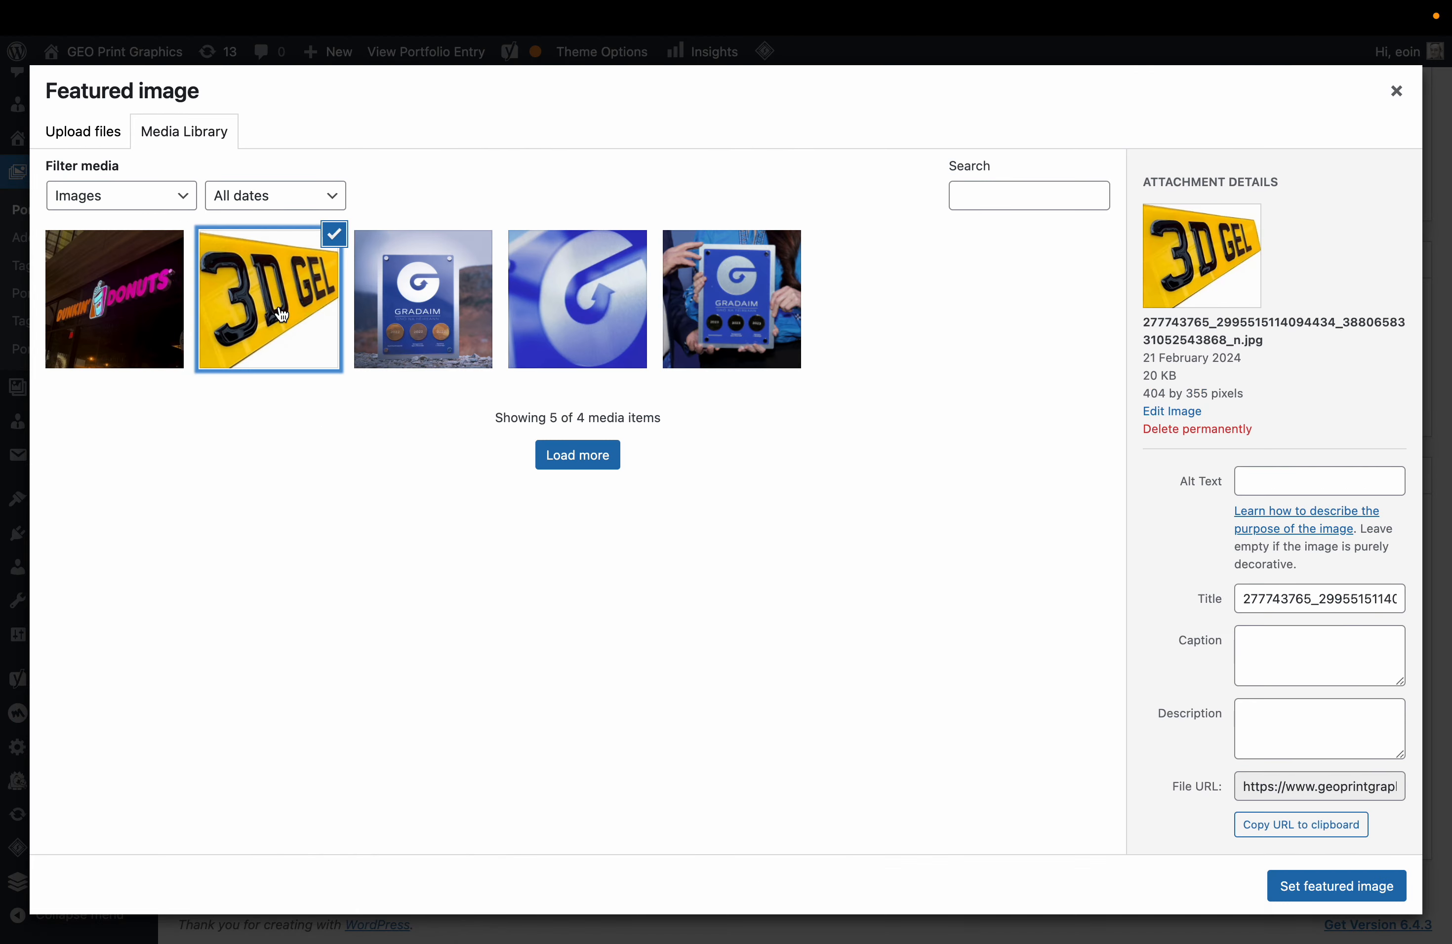
click(1322, 883)
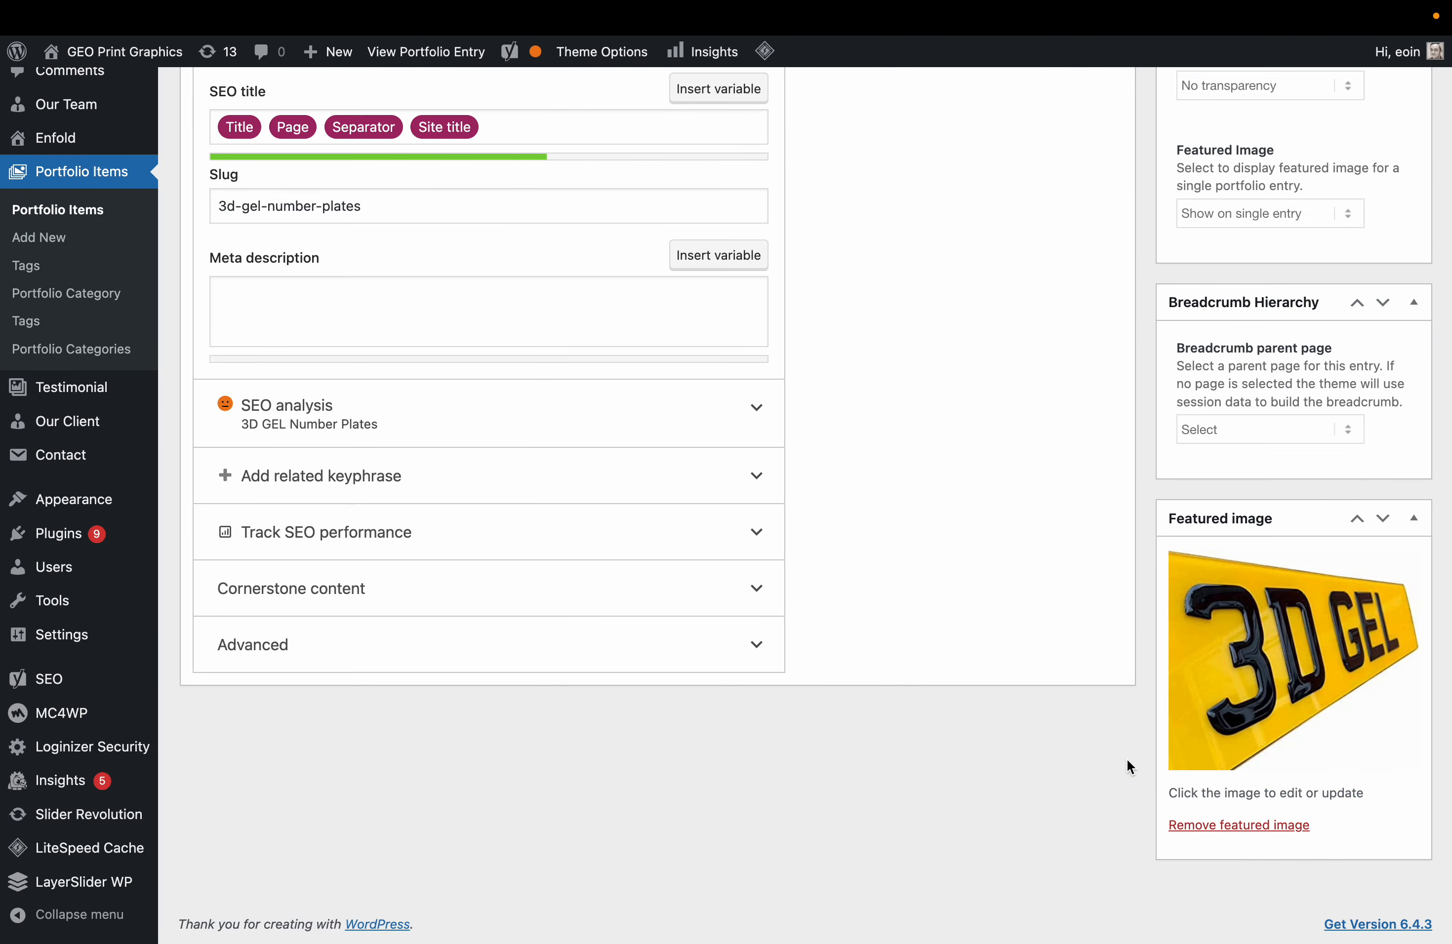
scroll(1168, 639, up, 15)
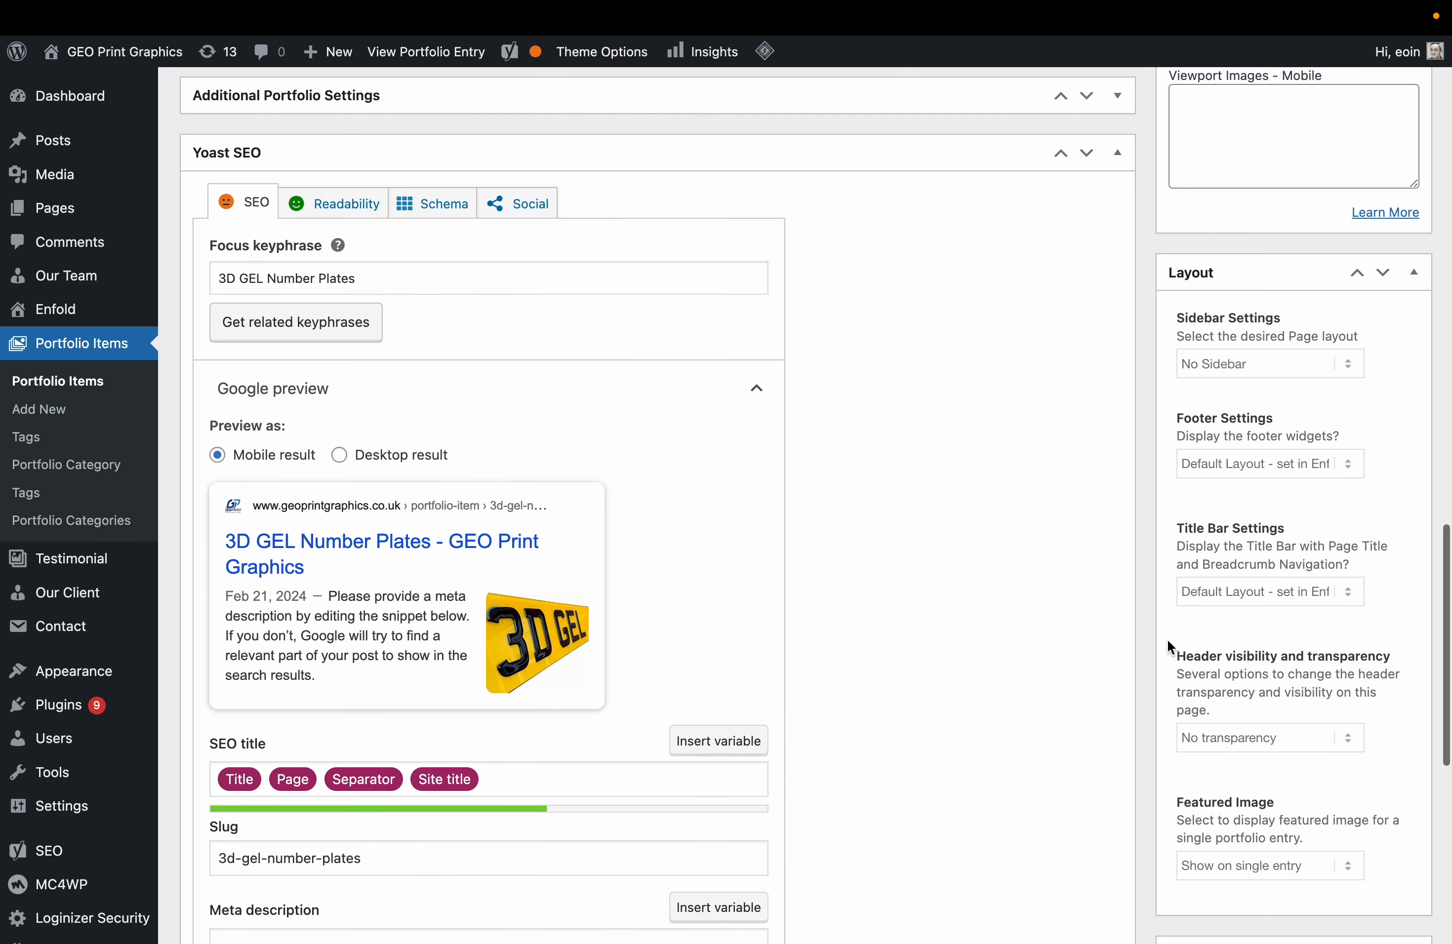
scroll(1168, 639, up, 15)
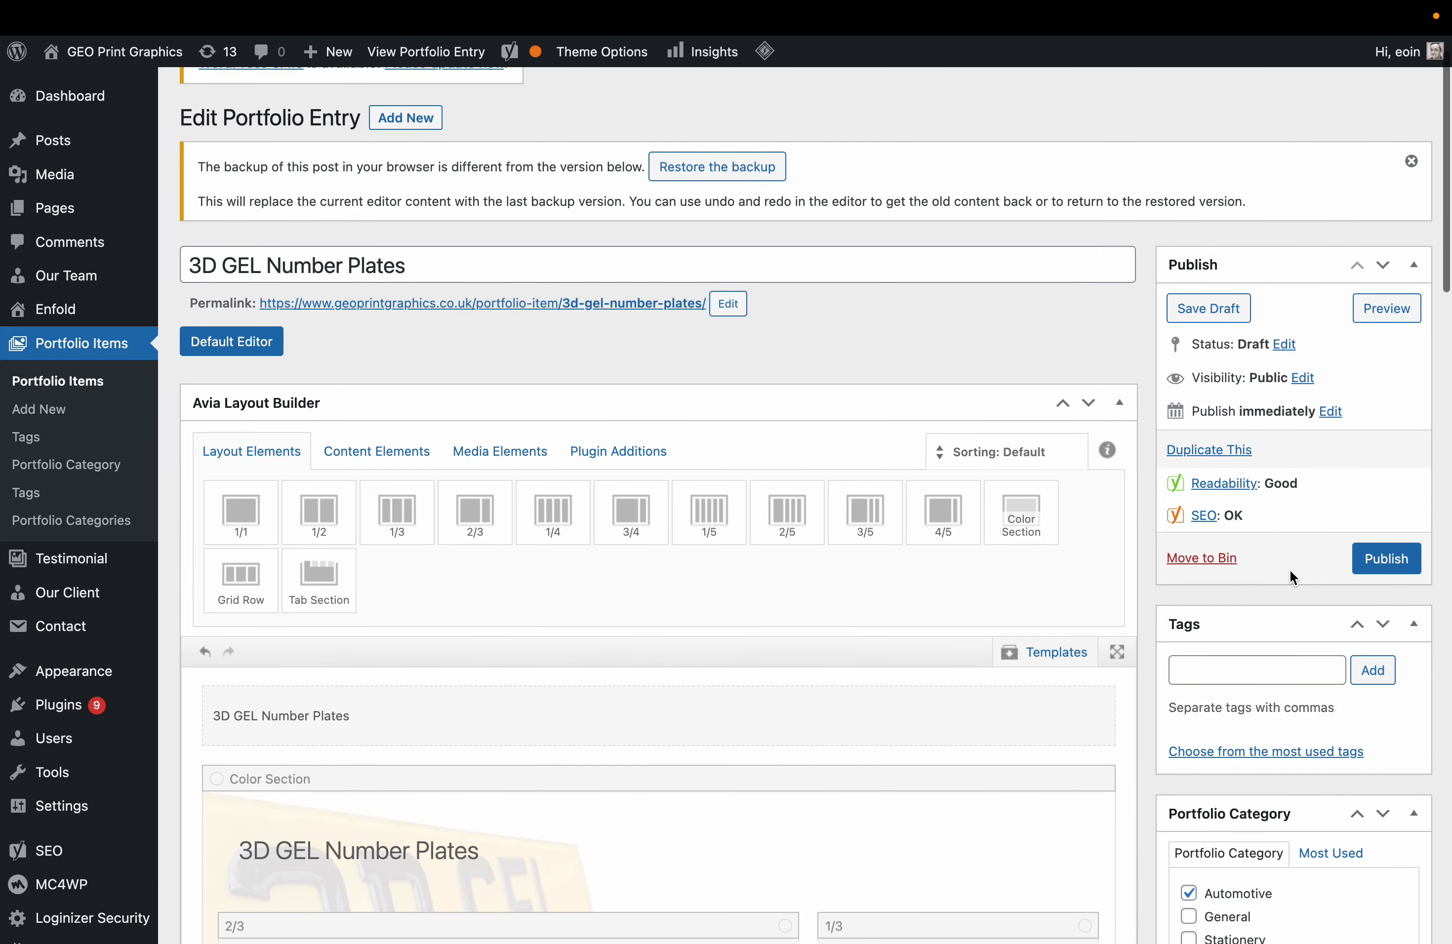
Preview the draft 3D GEL Number Plates page on the front end, then open a new tab.
click(1396, 301)
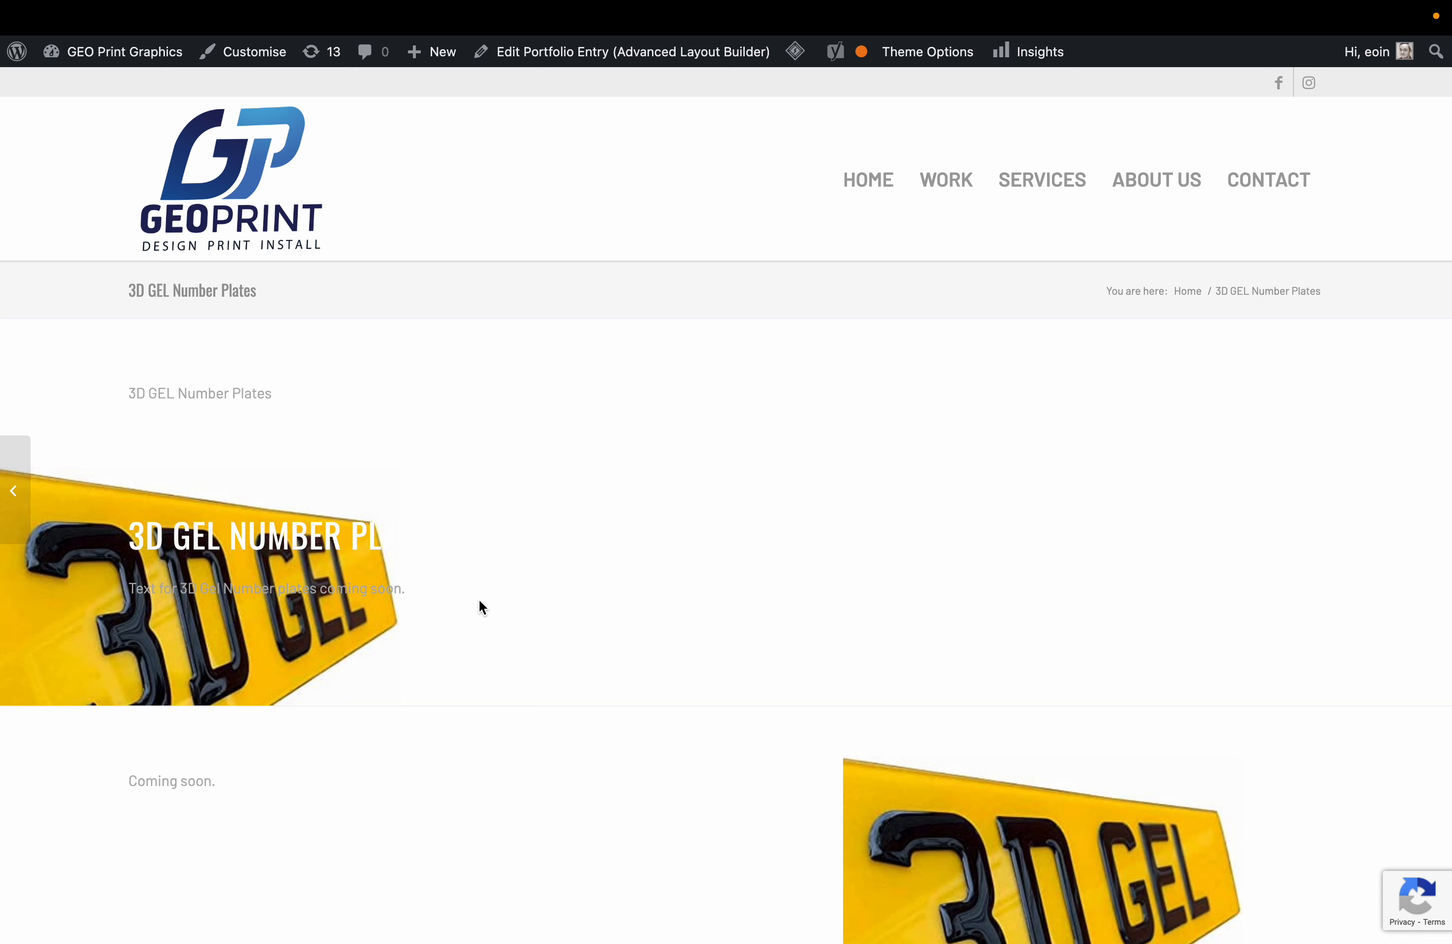
scroll(562, 505, down, 6)
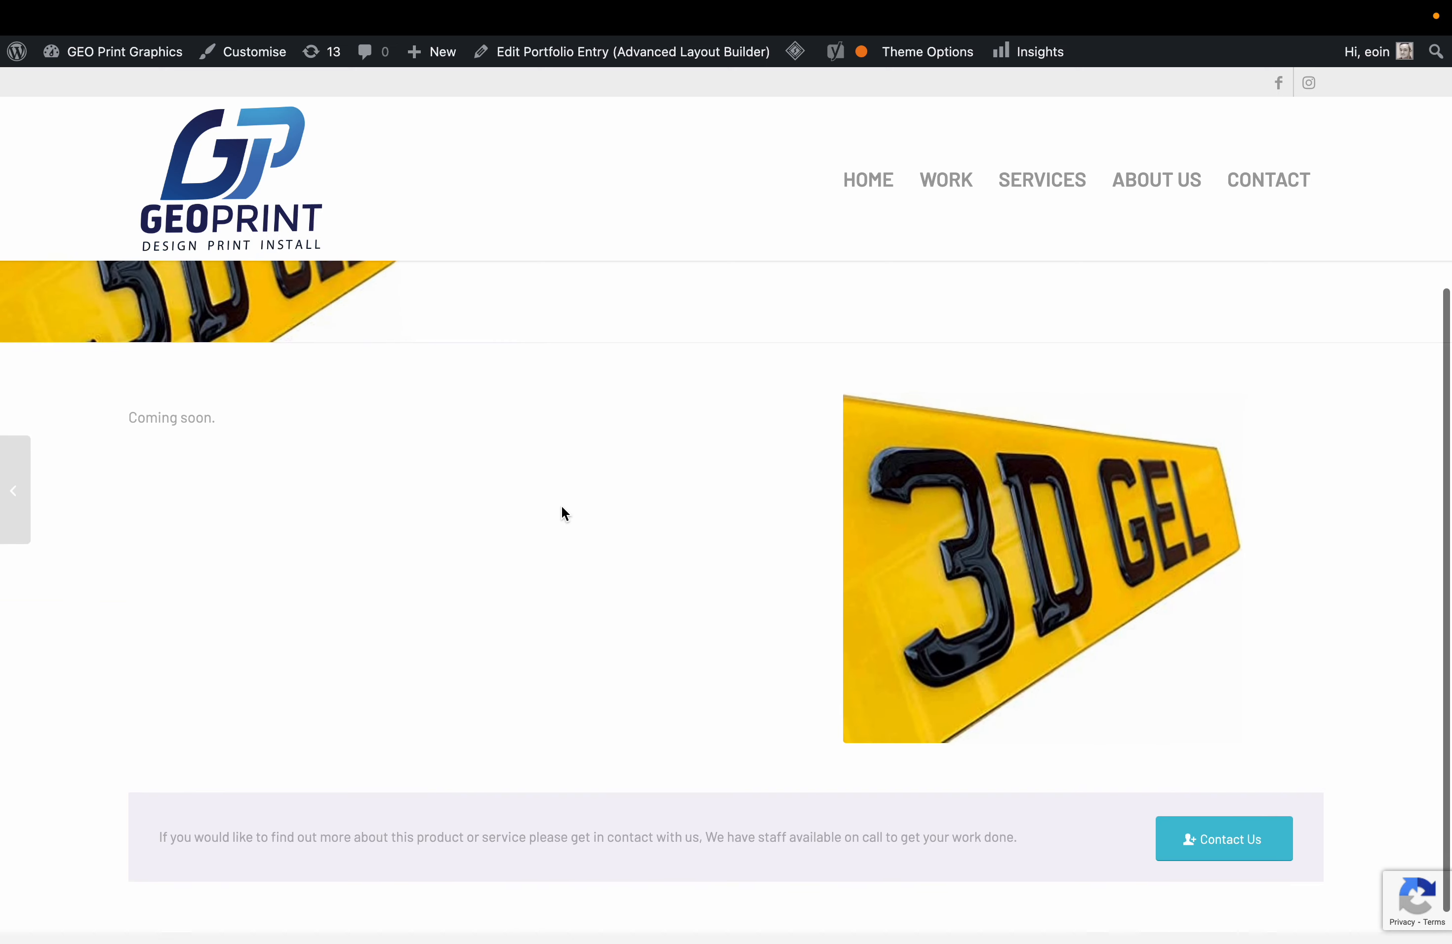
scroll(562, 507, up, 2)
drag(207, 496, 316, 684)
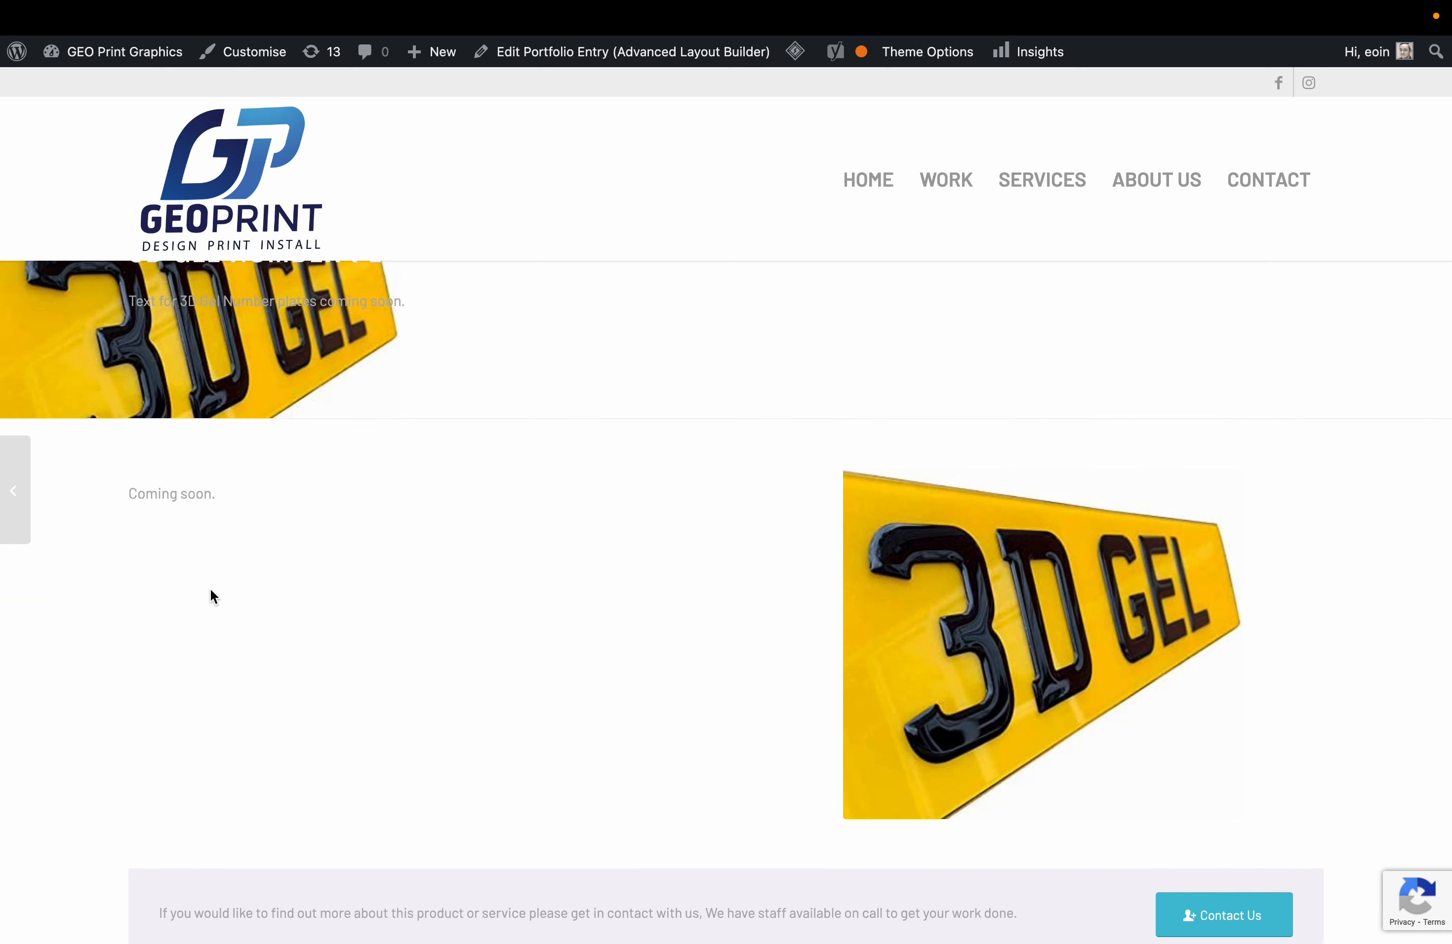
scroll(257, 590, up, 1)
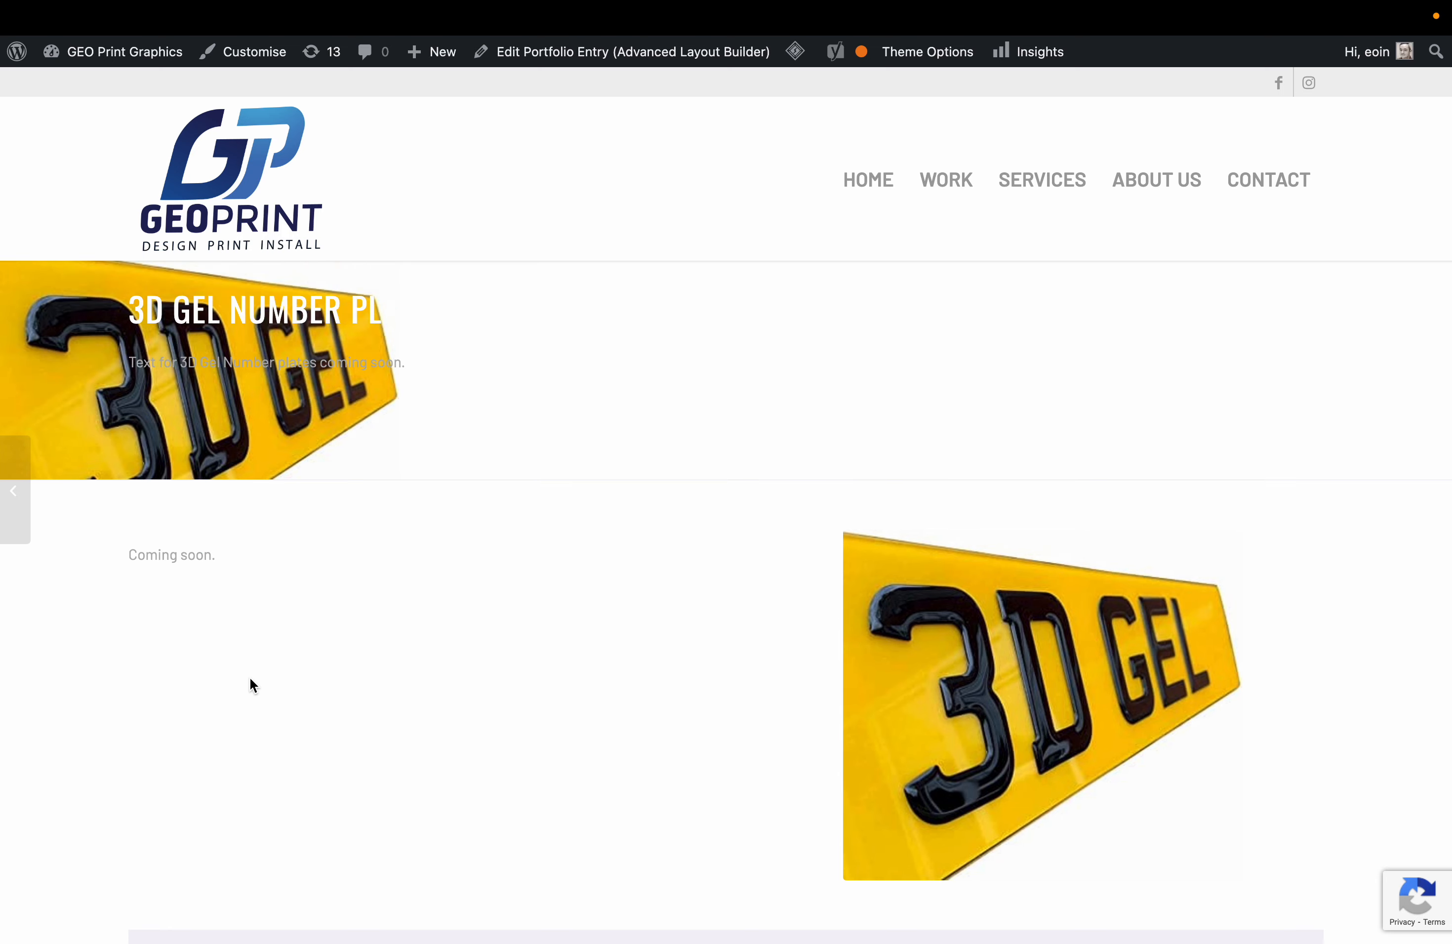
scroll(250, 678, down, 3)
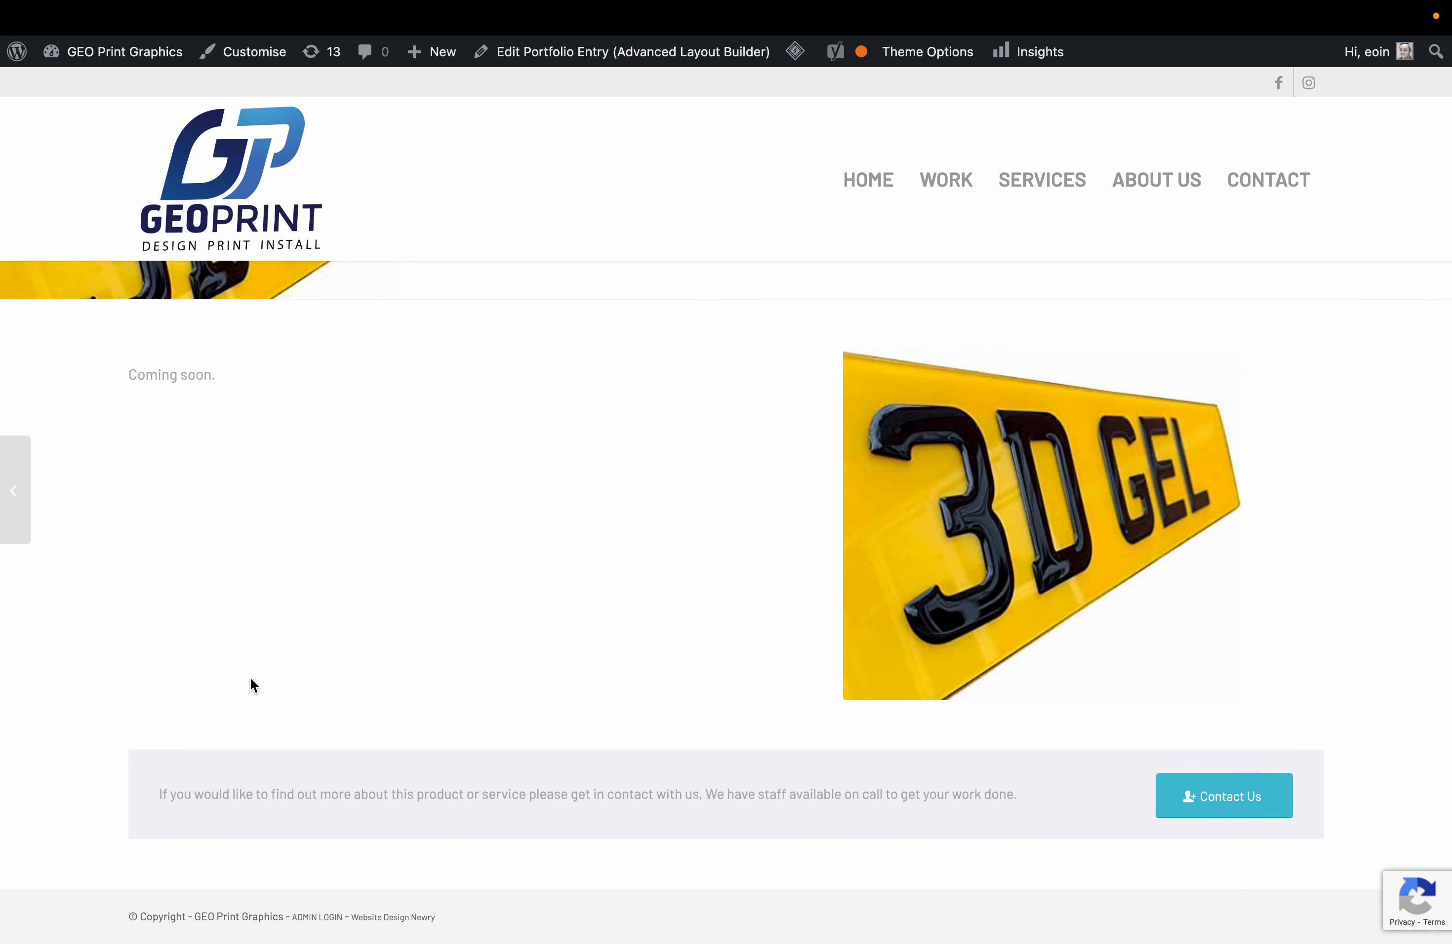
key(super+t)
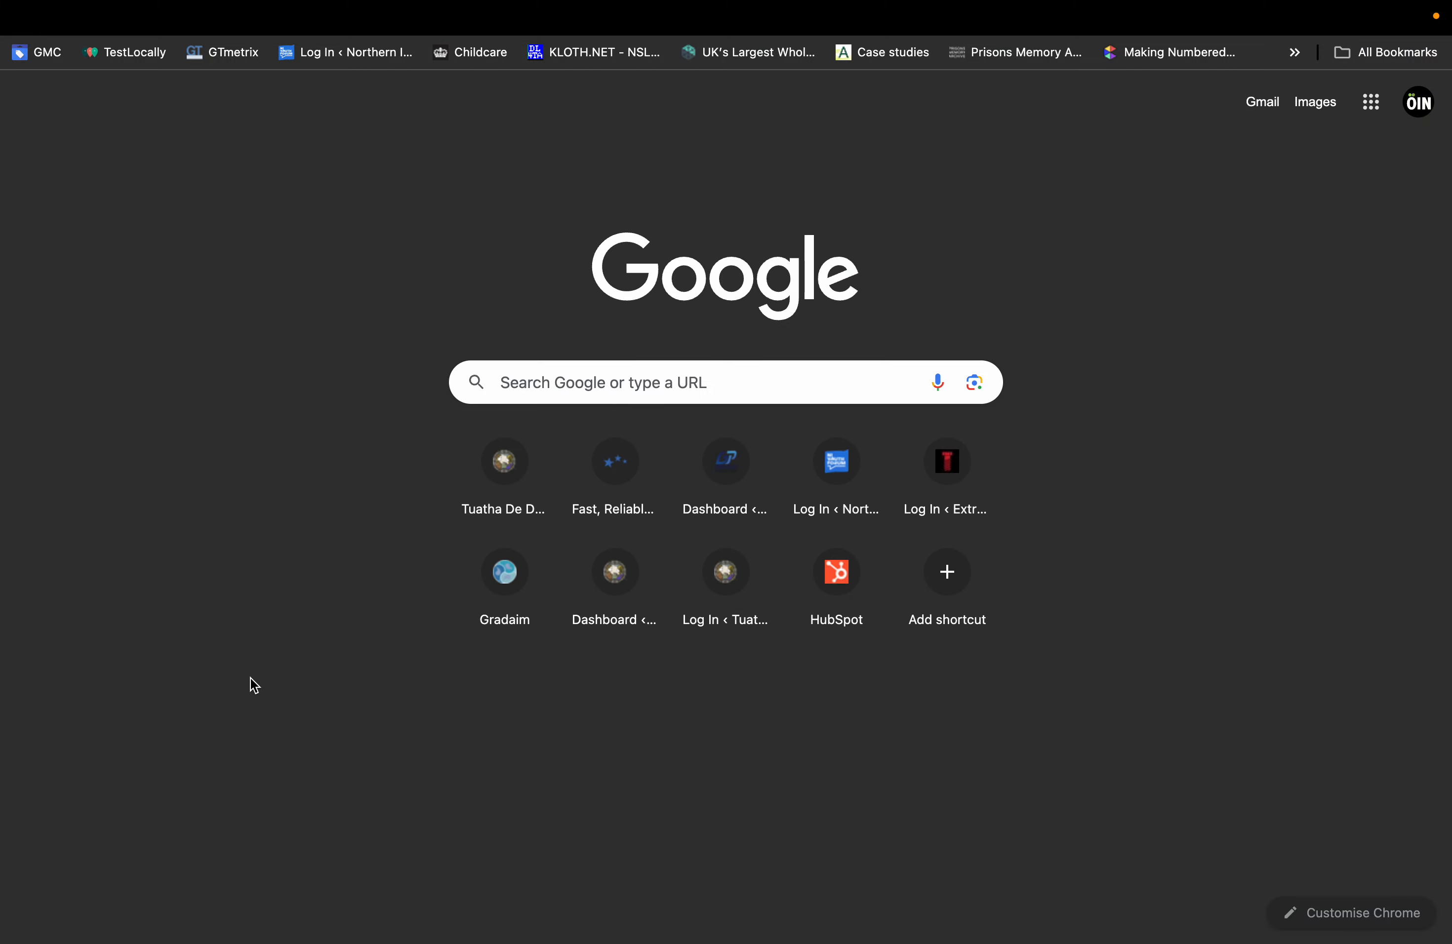
Search Google for 'pexels' and open the Pexels free photos page.
click(681, 394)
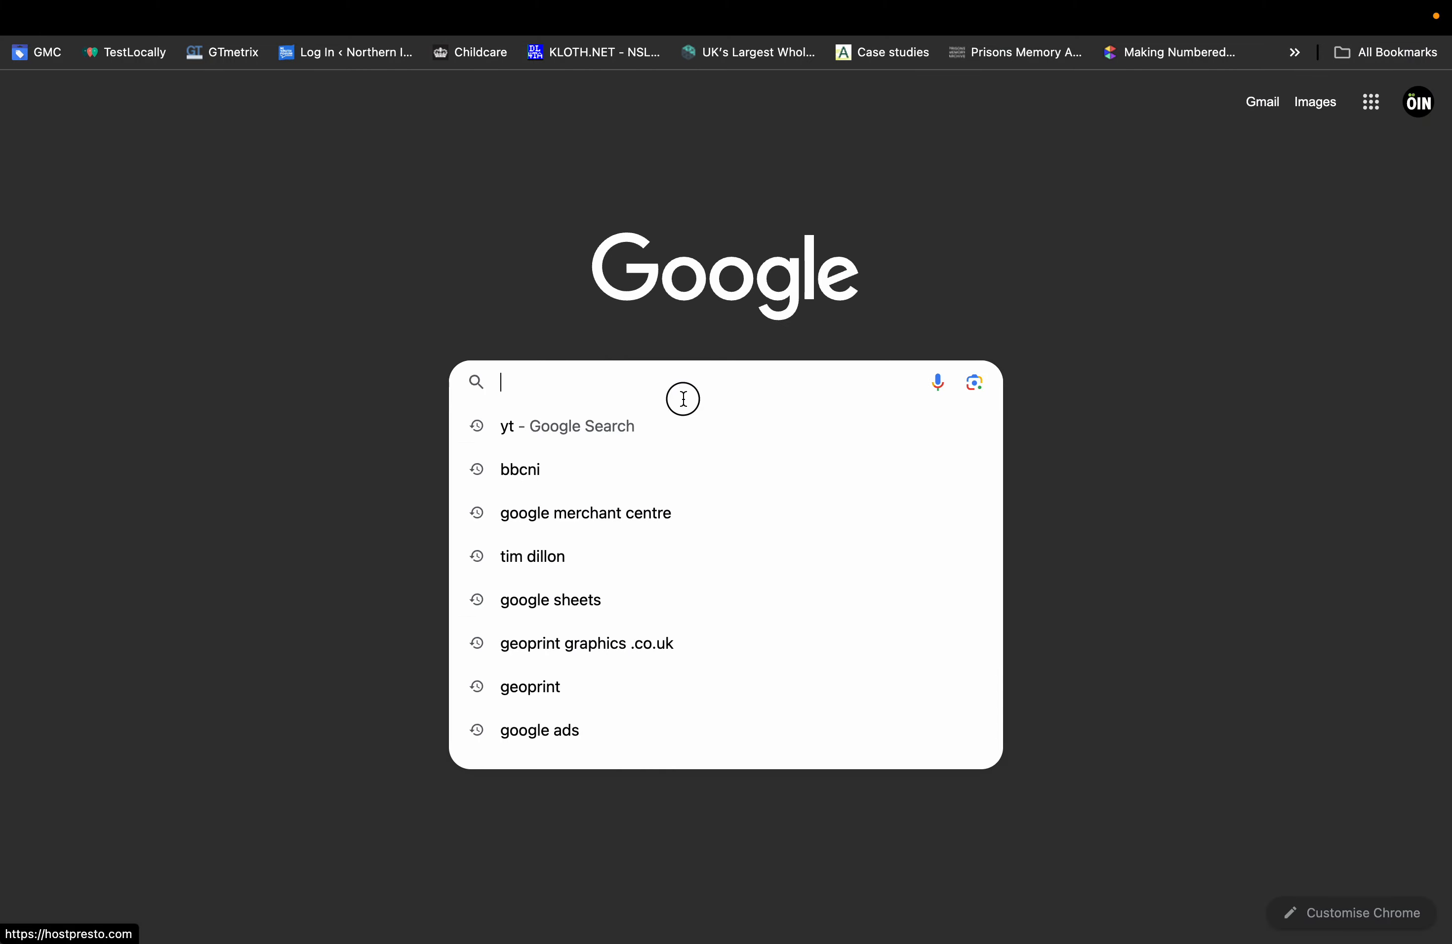
text(pexels)
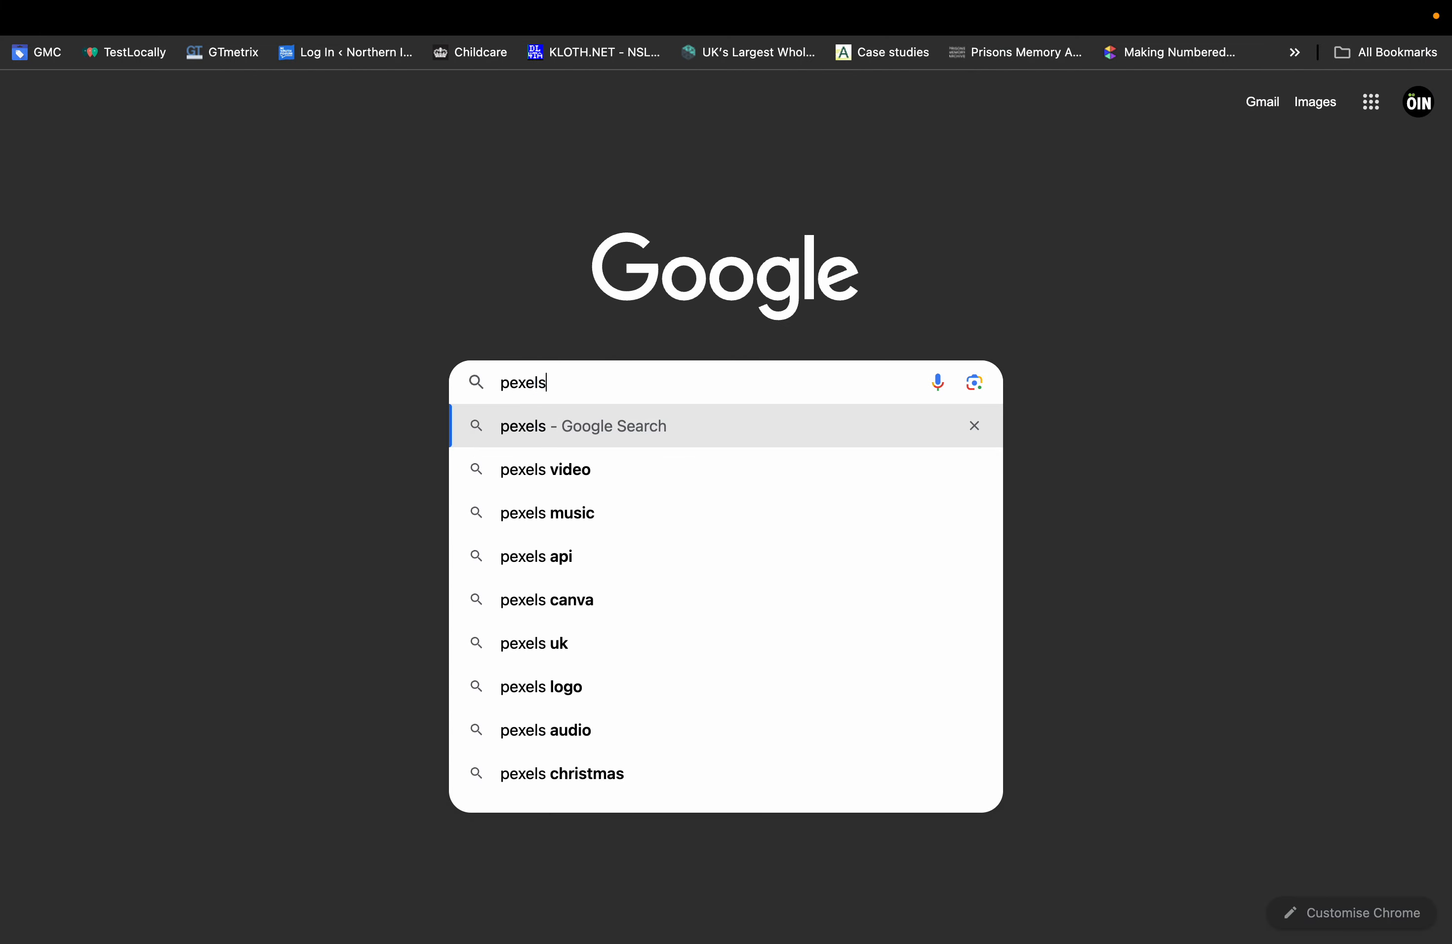
key(Return)
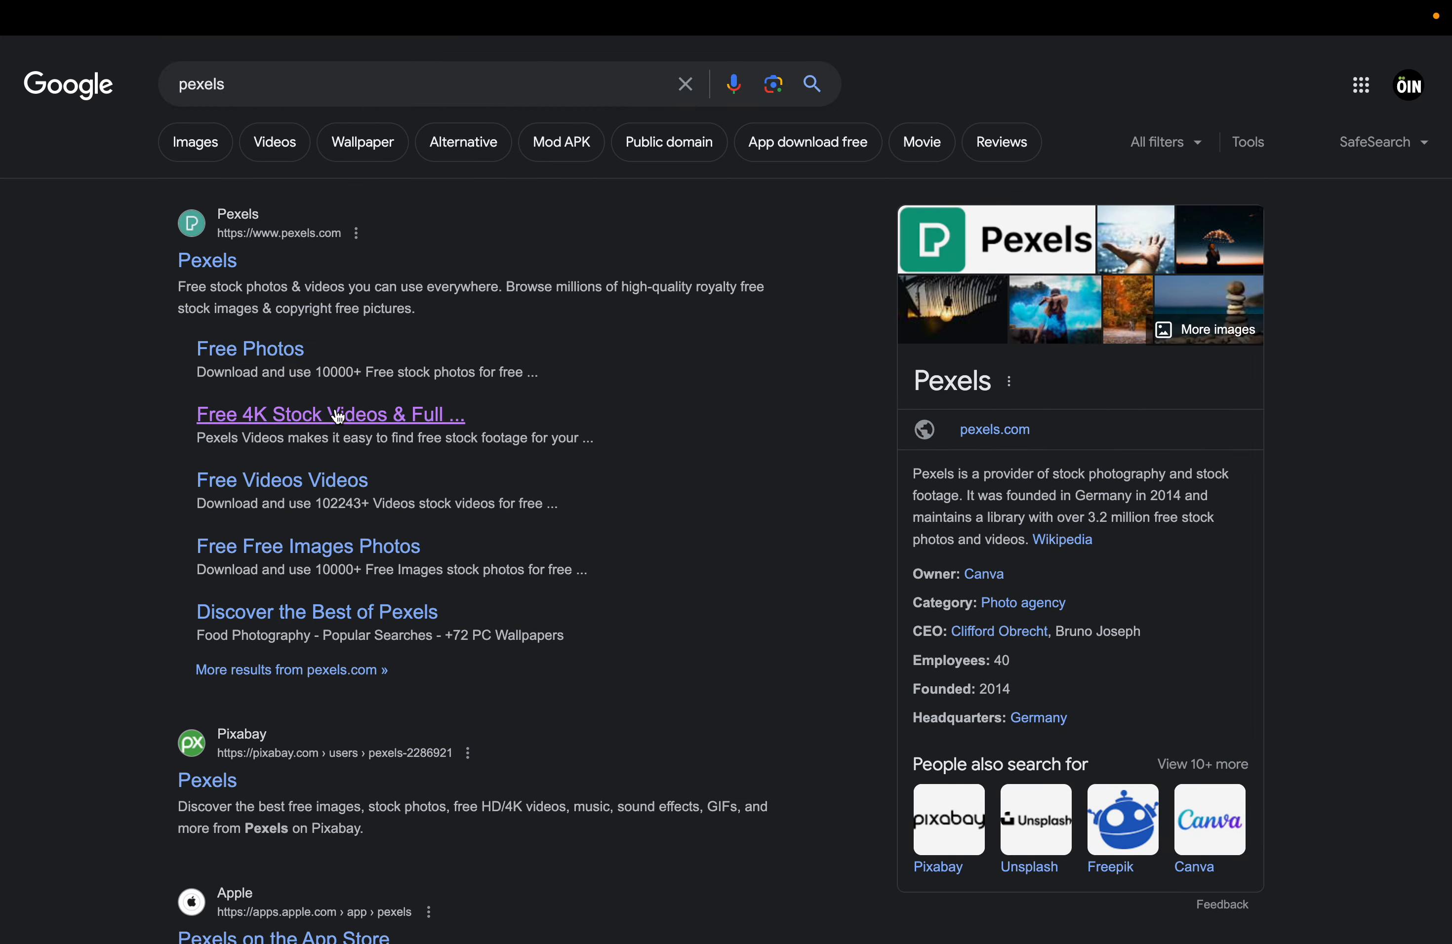
click(243, 347)
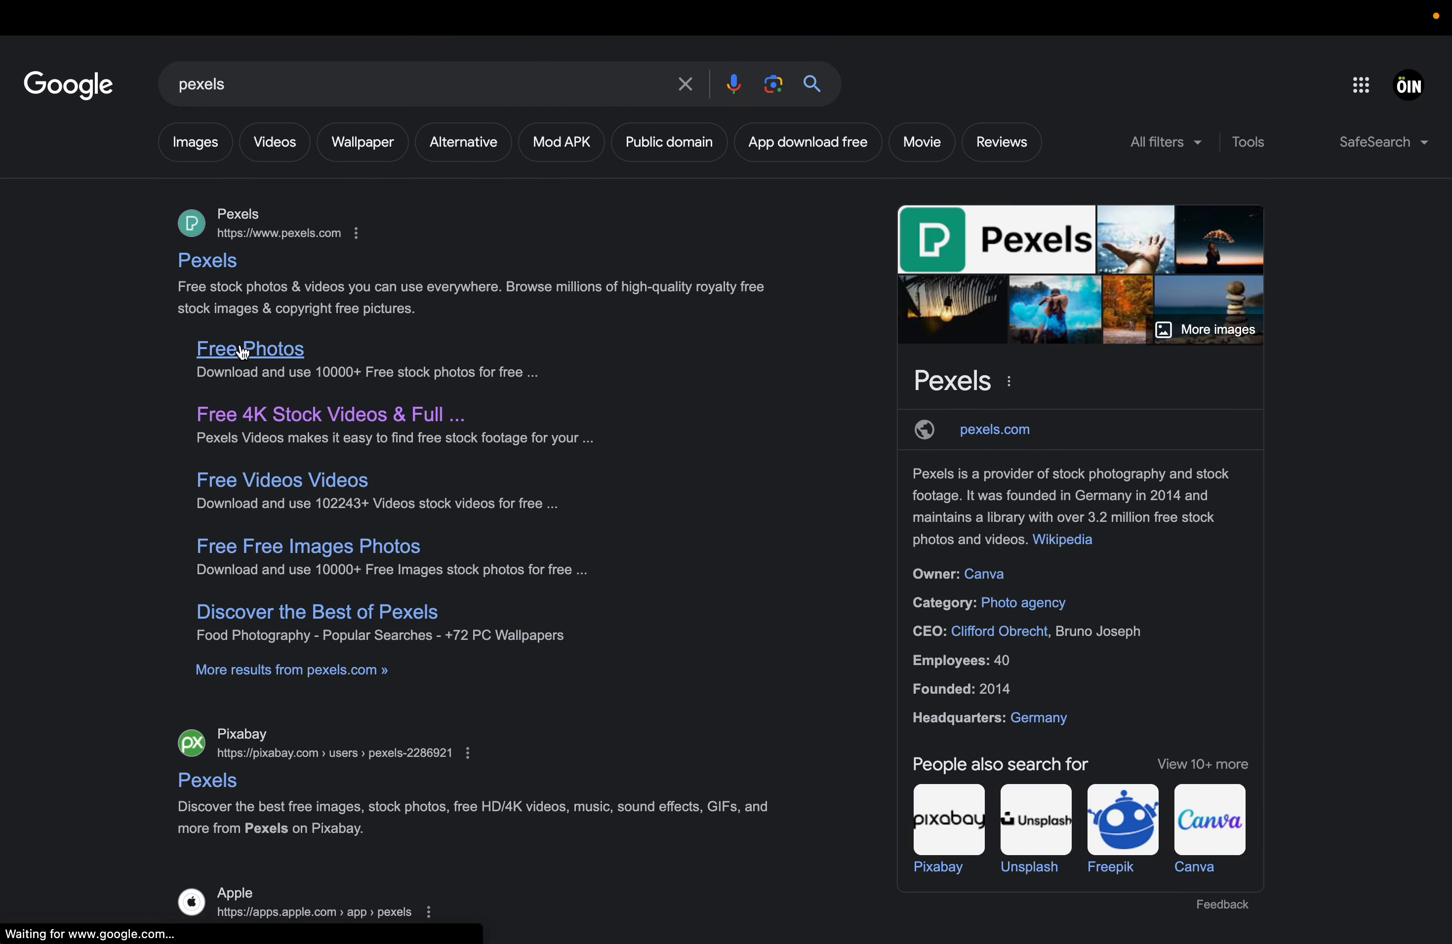
Search Pexels for 'car', download the blue car photo, and return to WordPress.
click(480, 81)
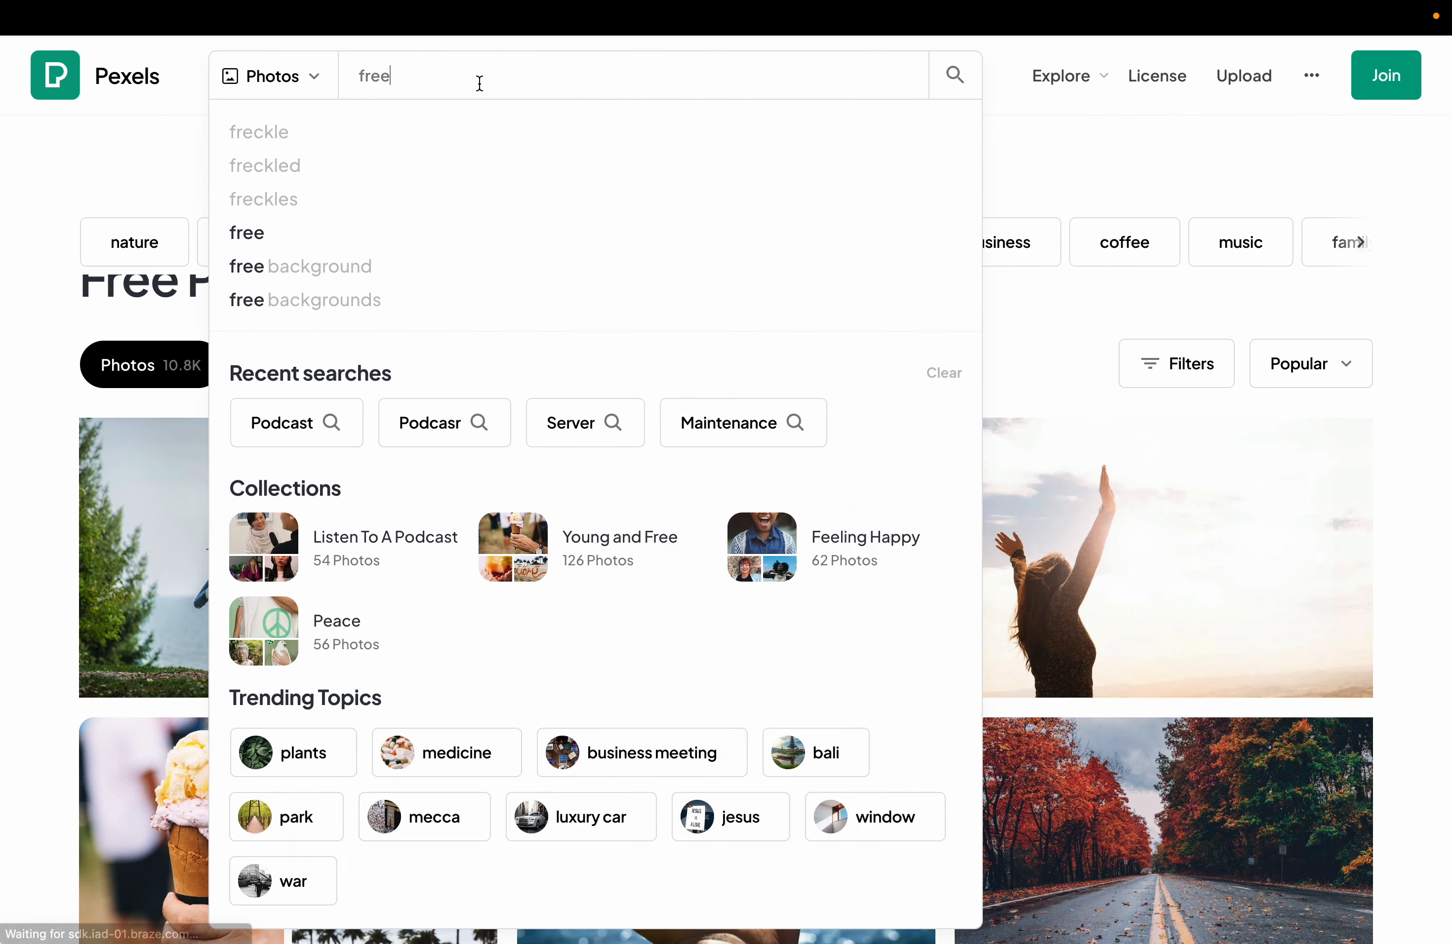
key(ctrl+a)
text(car)
key(Return)
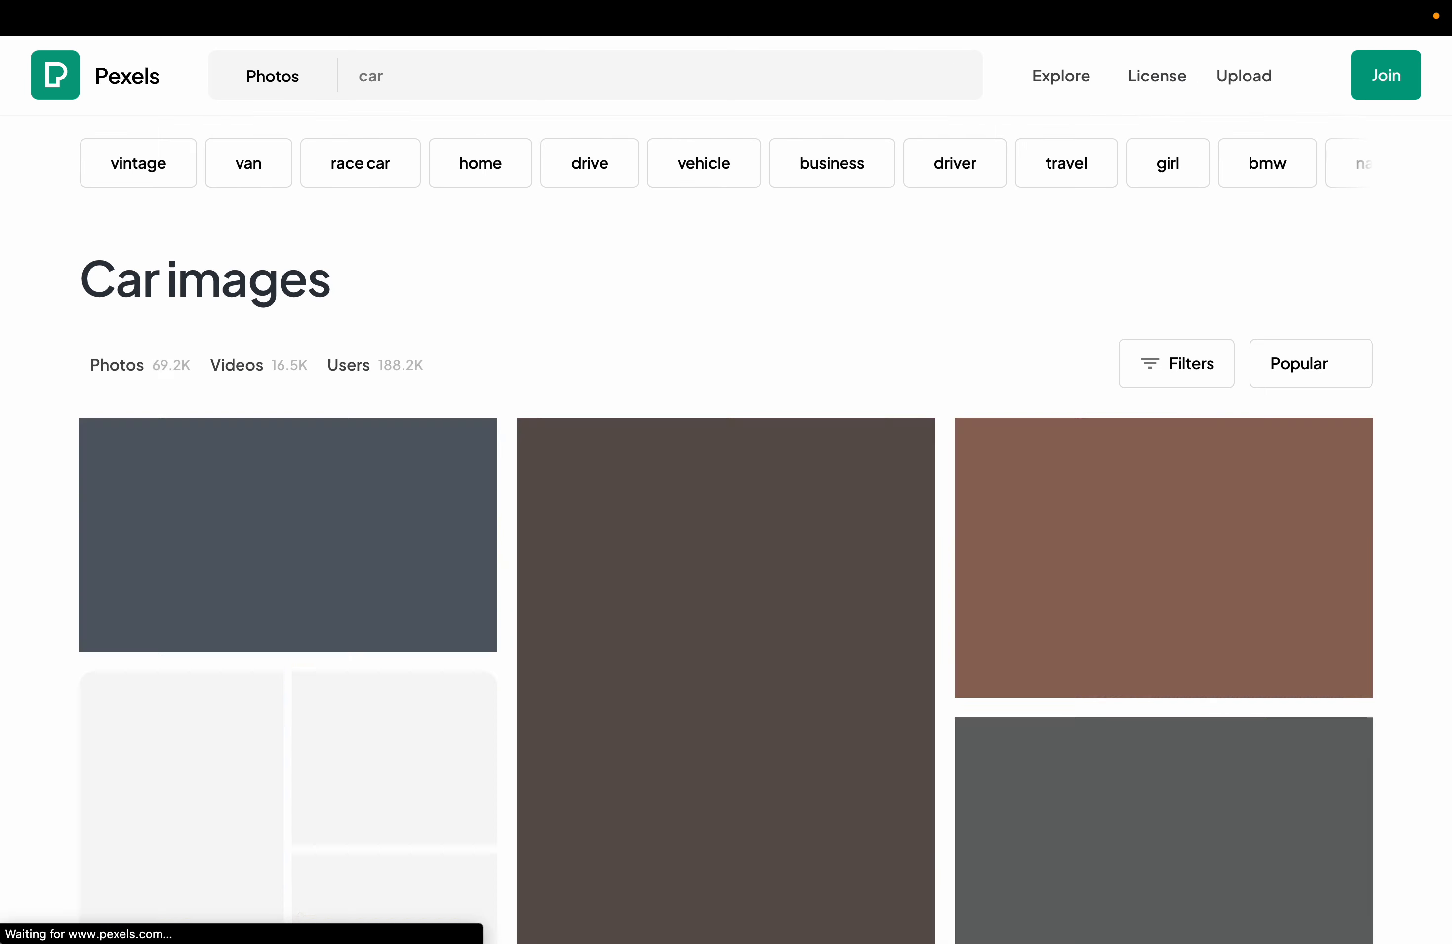
click(404, 611)
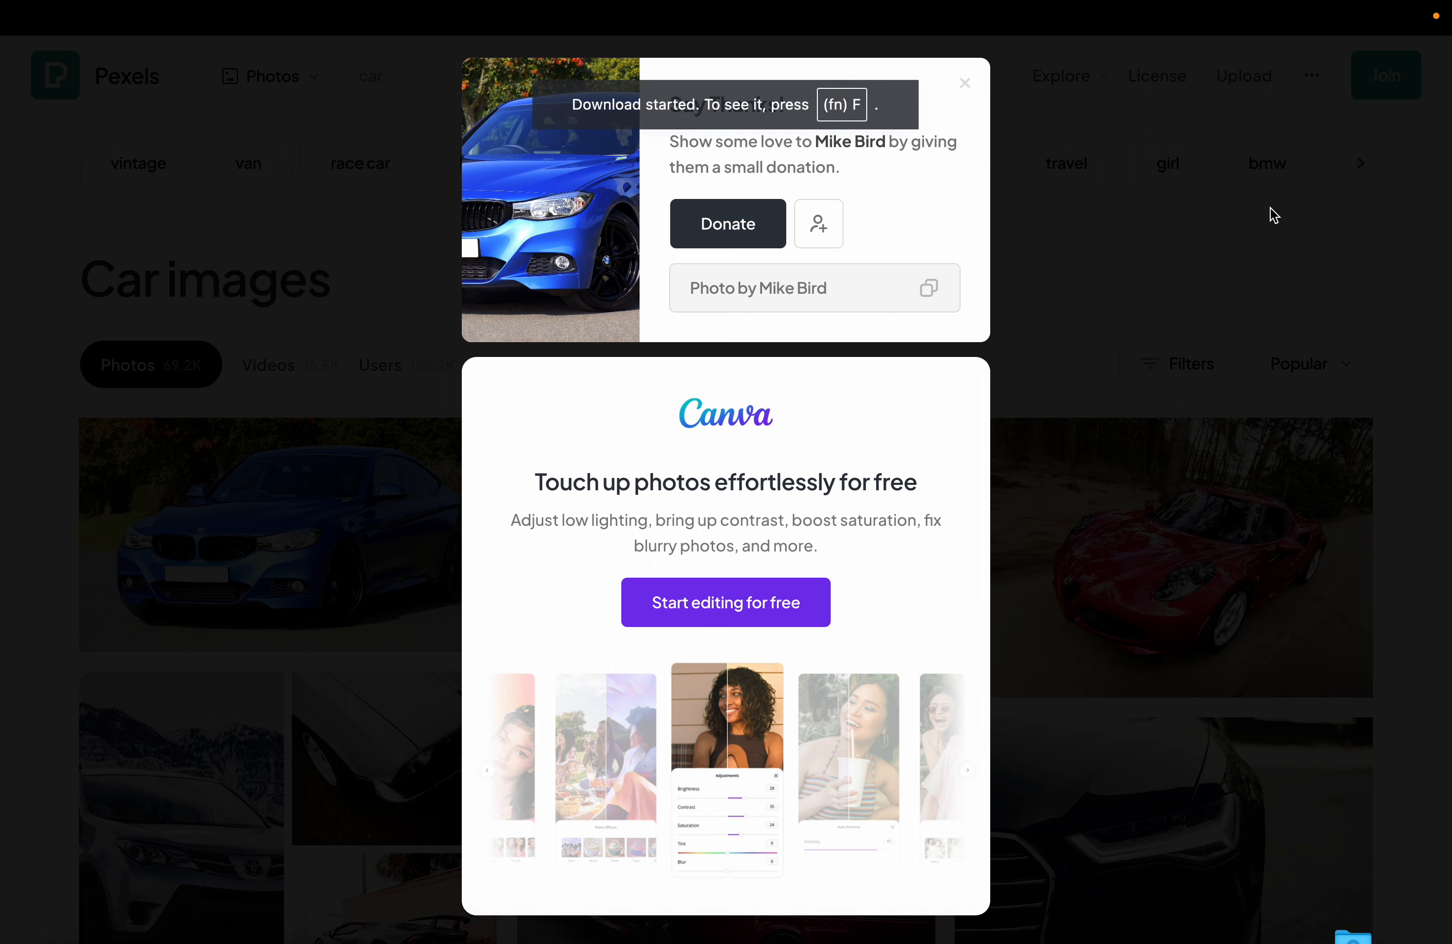
key(super+w)
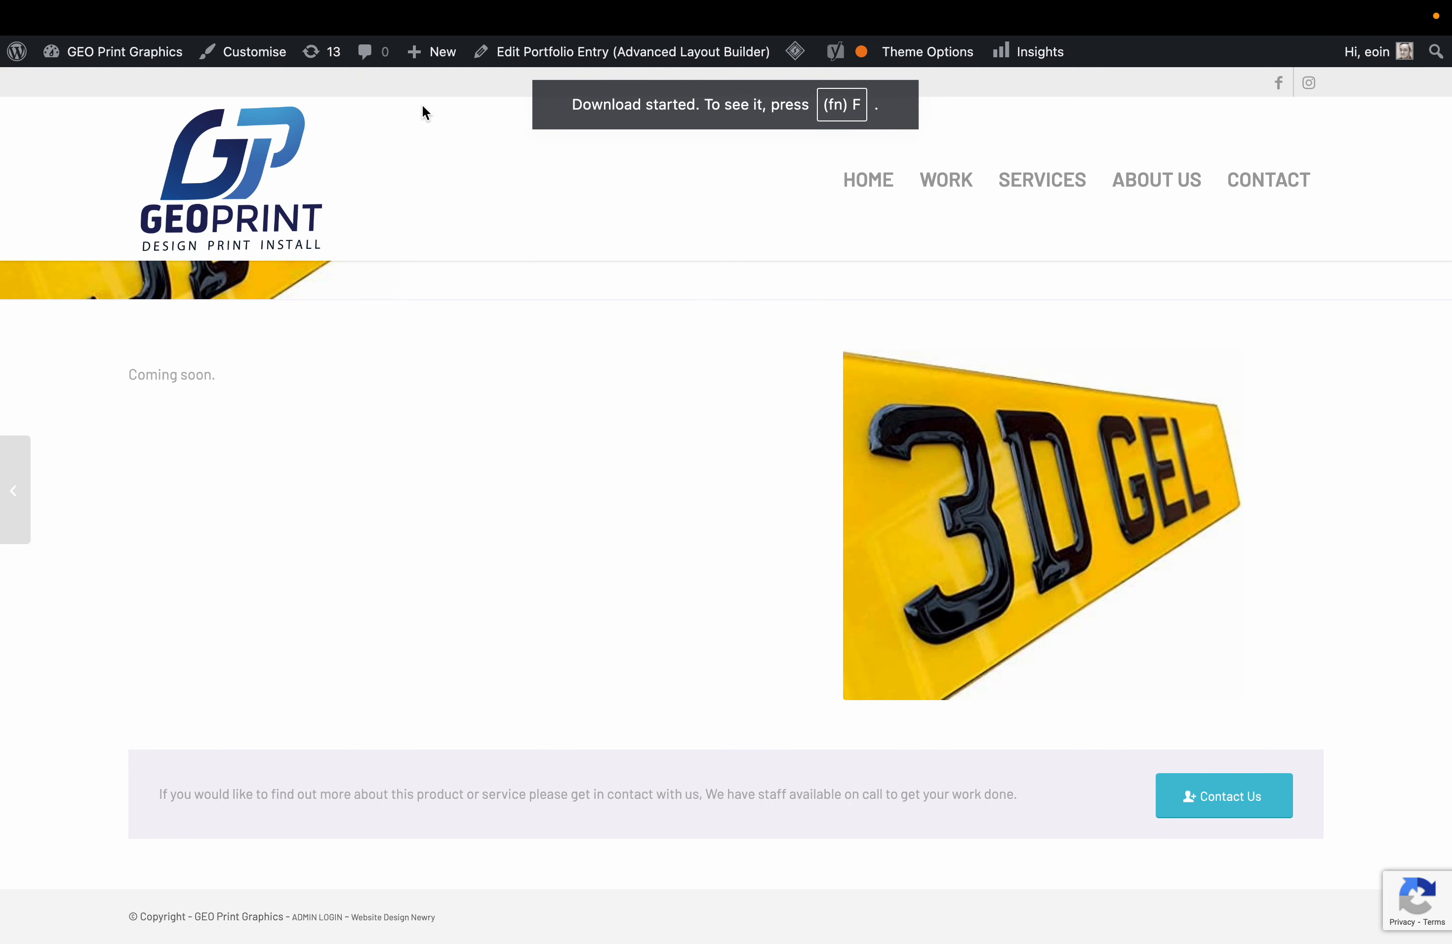
key(super+w)
Upload the downloaded blue car photo and use it as the Color Section background.
scroll(936, 606, down, 3)
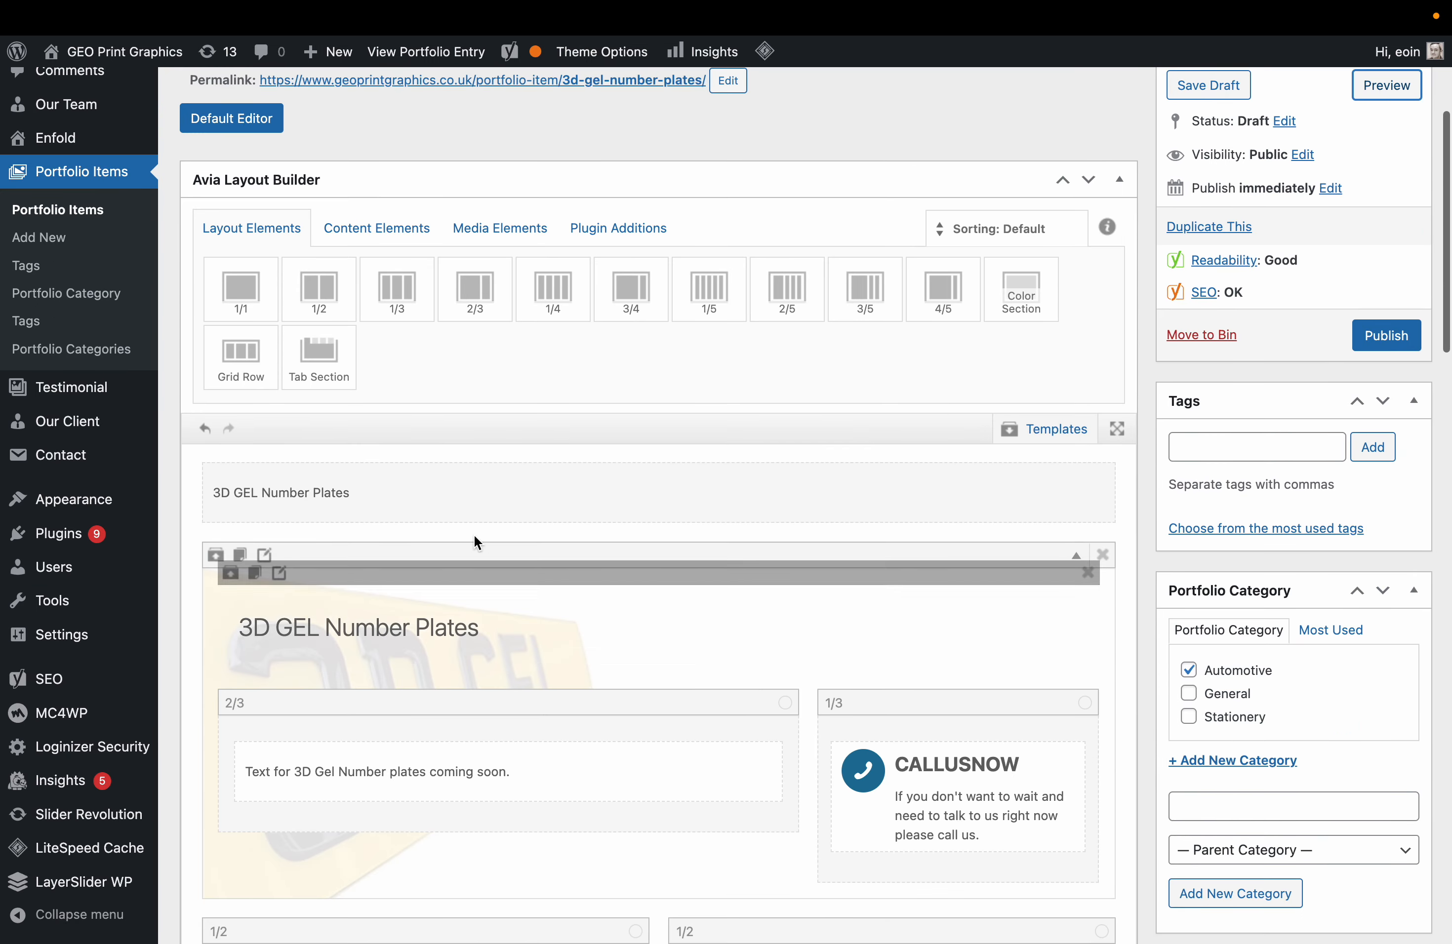
click(269, 550)
click(464, 459)
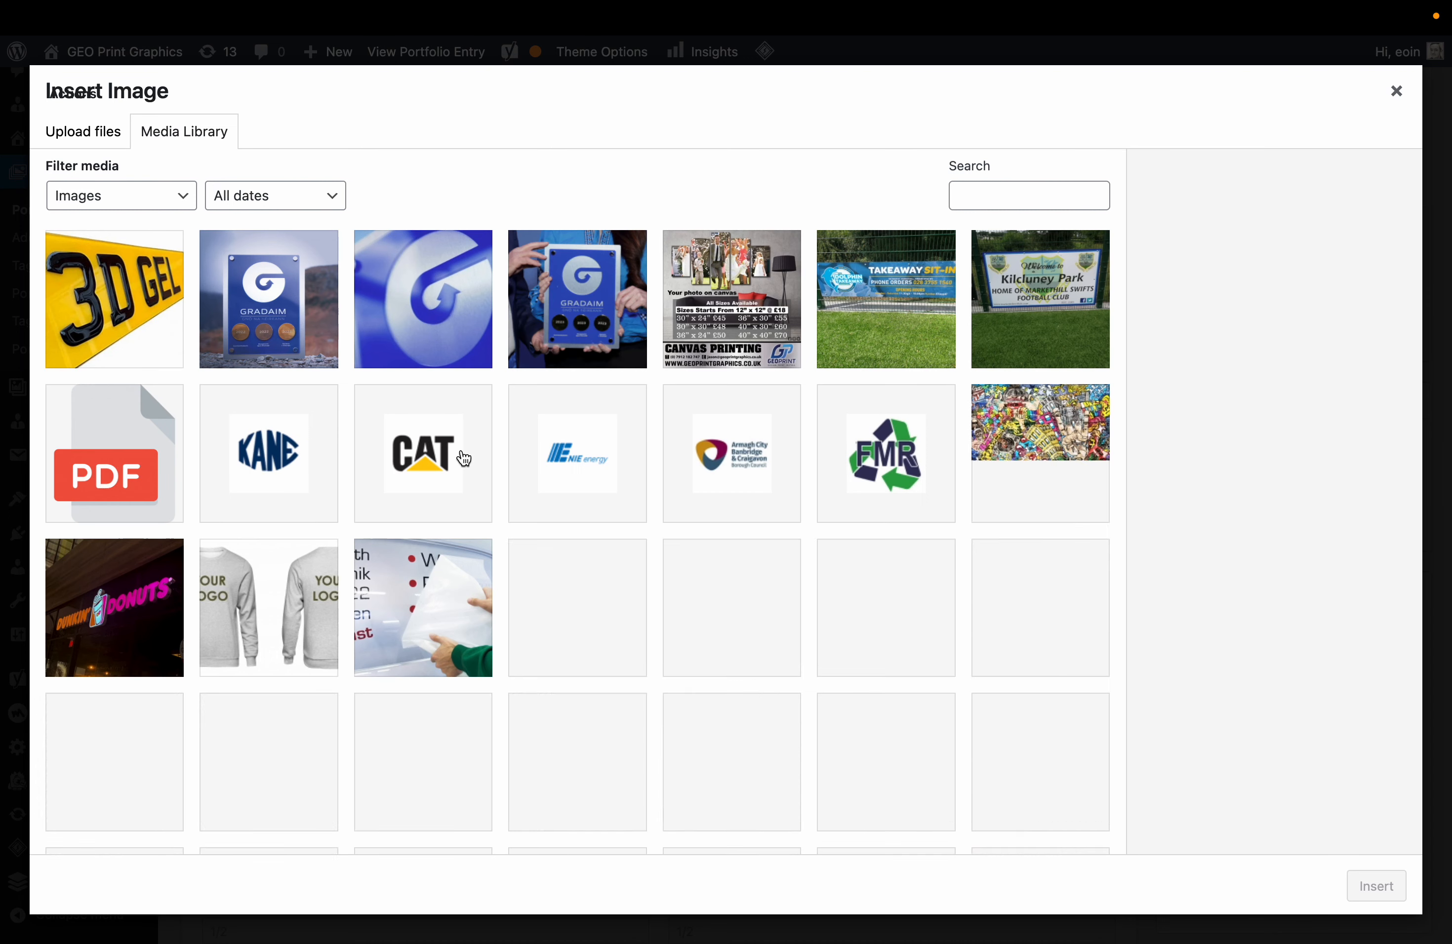
mouse_move(1289, 911)
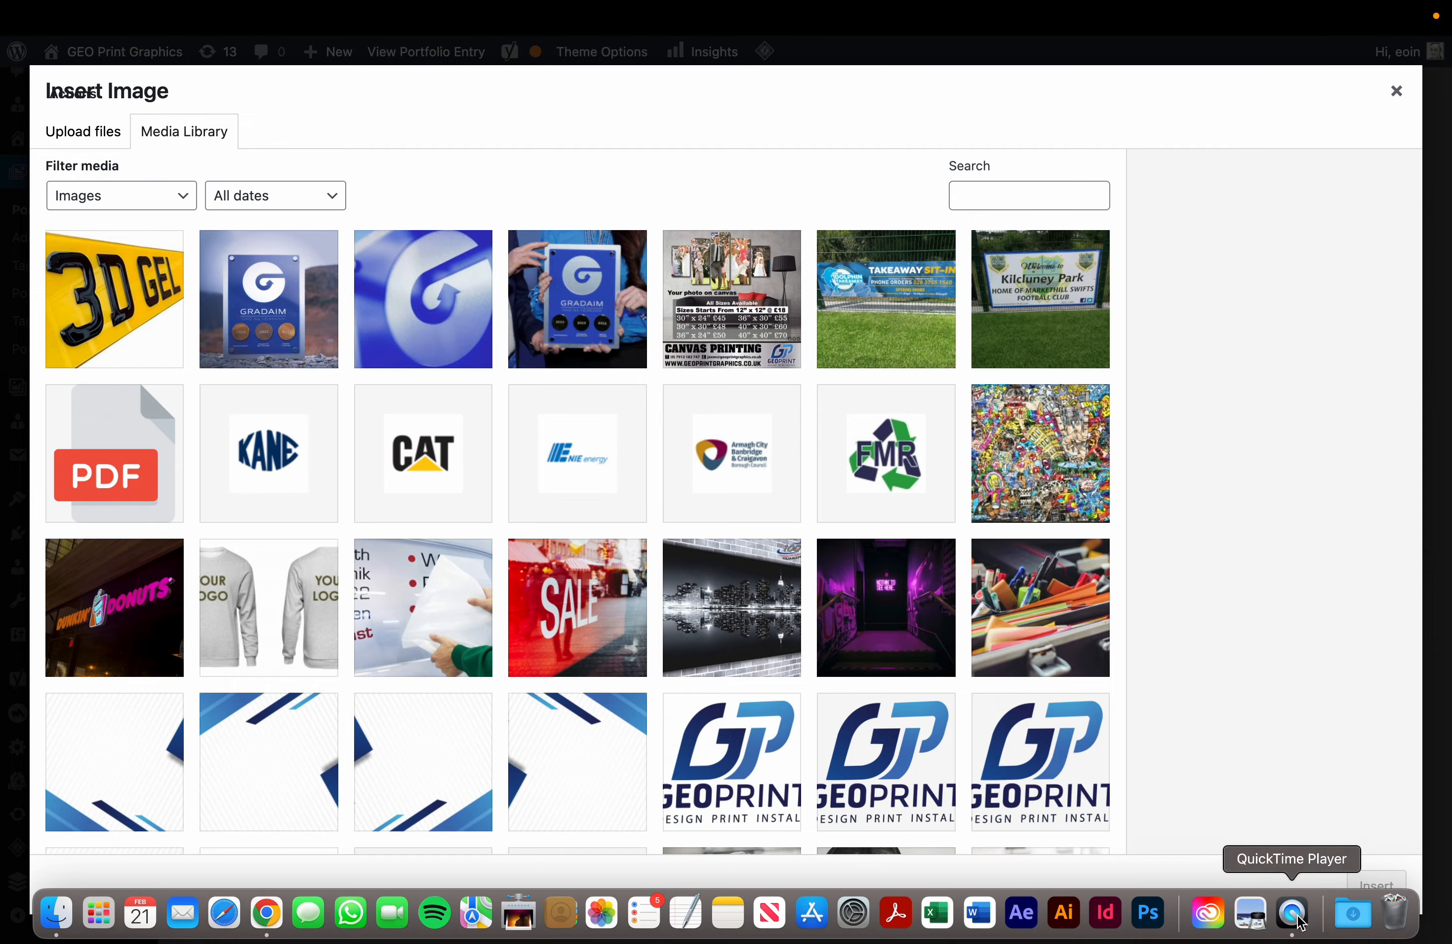
click(1346, 915)
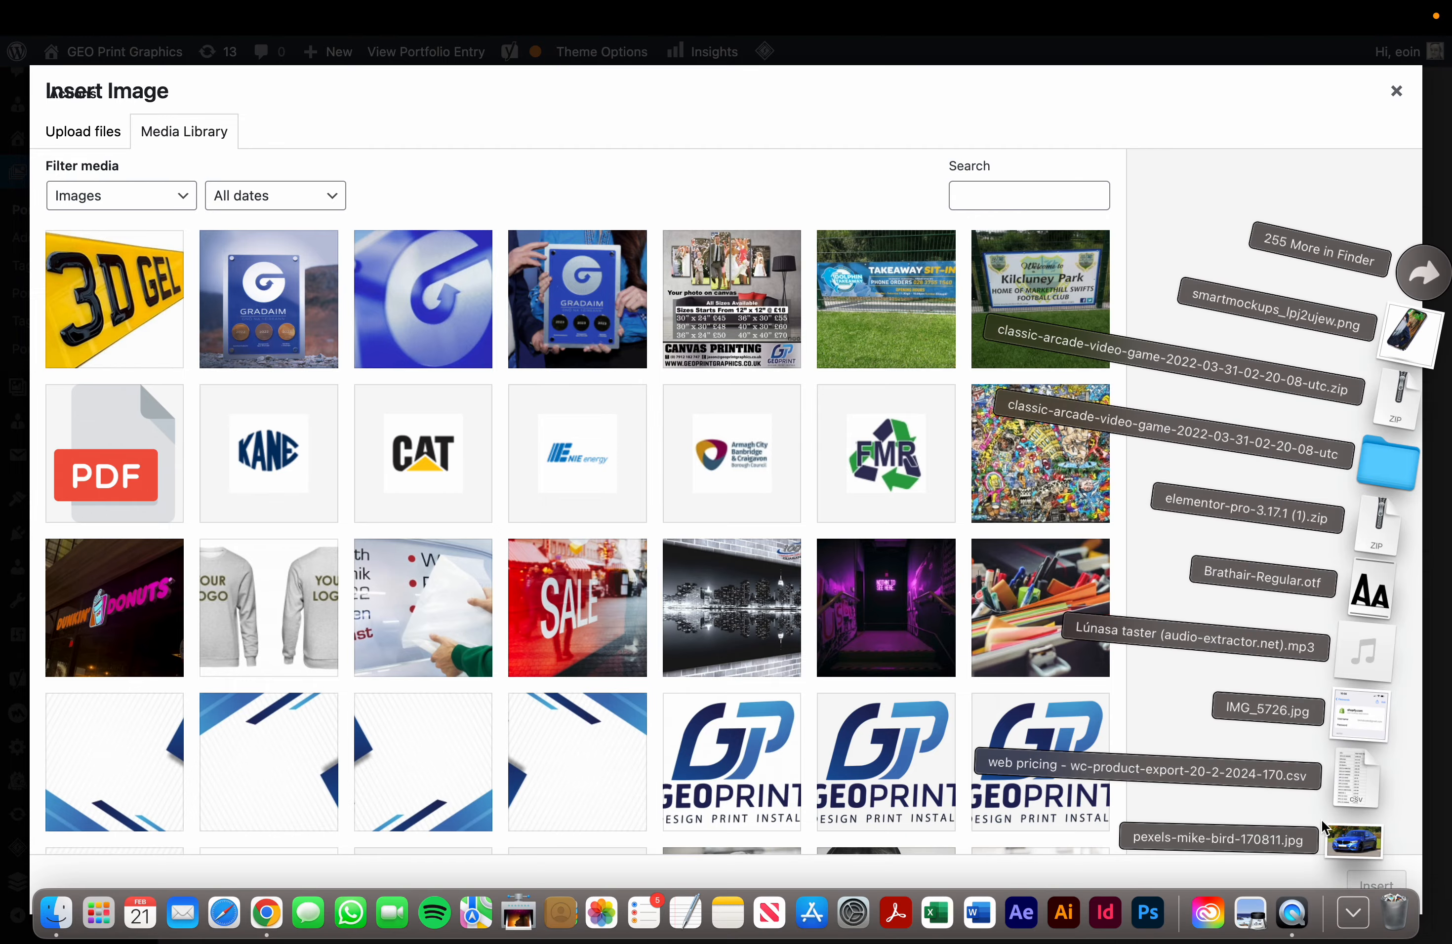
drag(1374, 854, 871, 656)
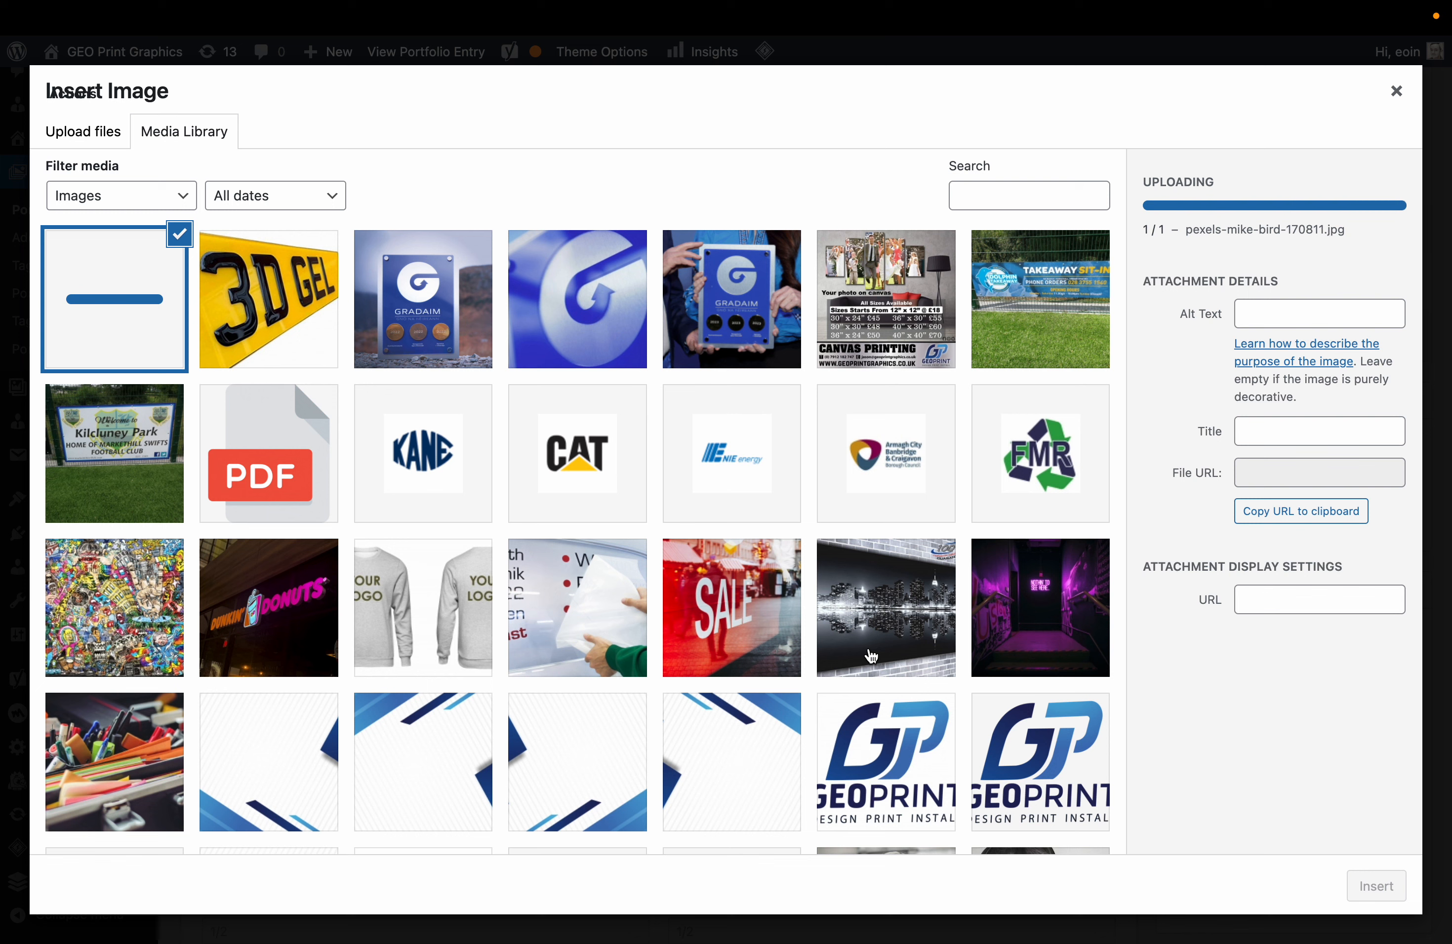
click(1376, 887)
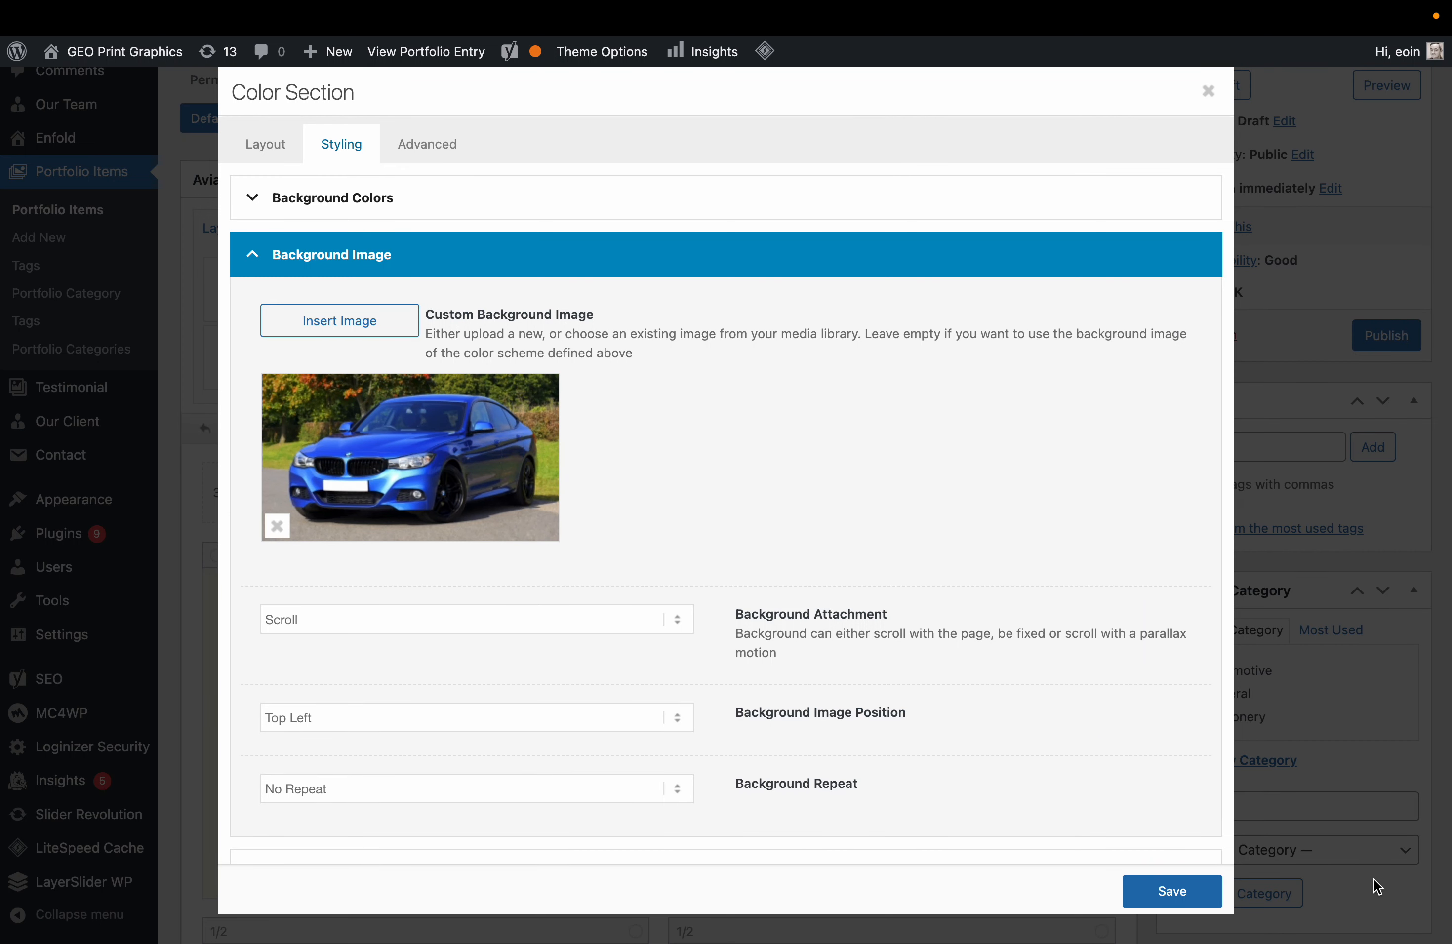
Switch the section background to the full-size version of the car photo.
click(432, 473)
click(172, 307)
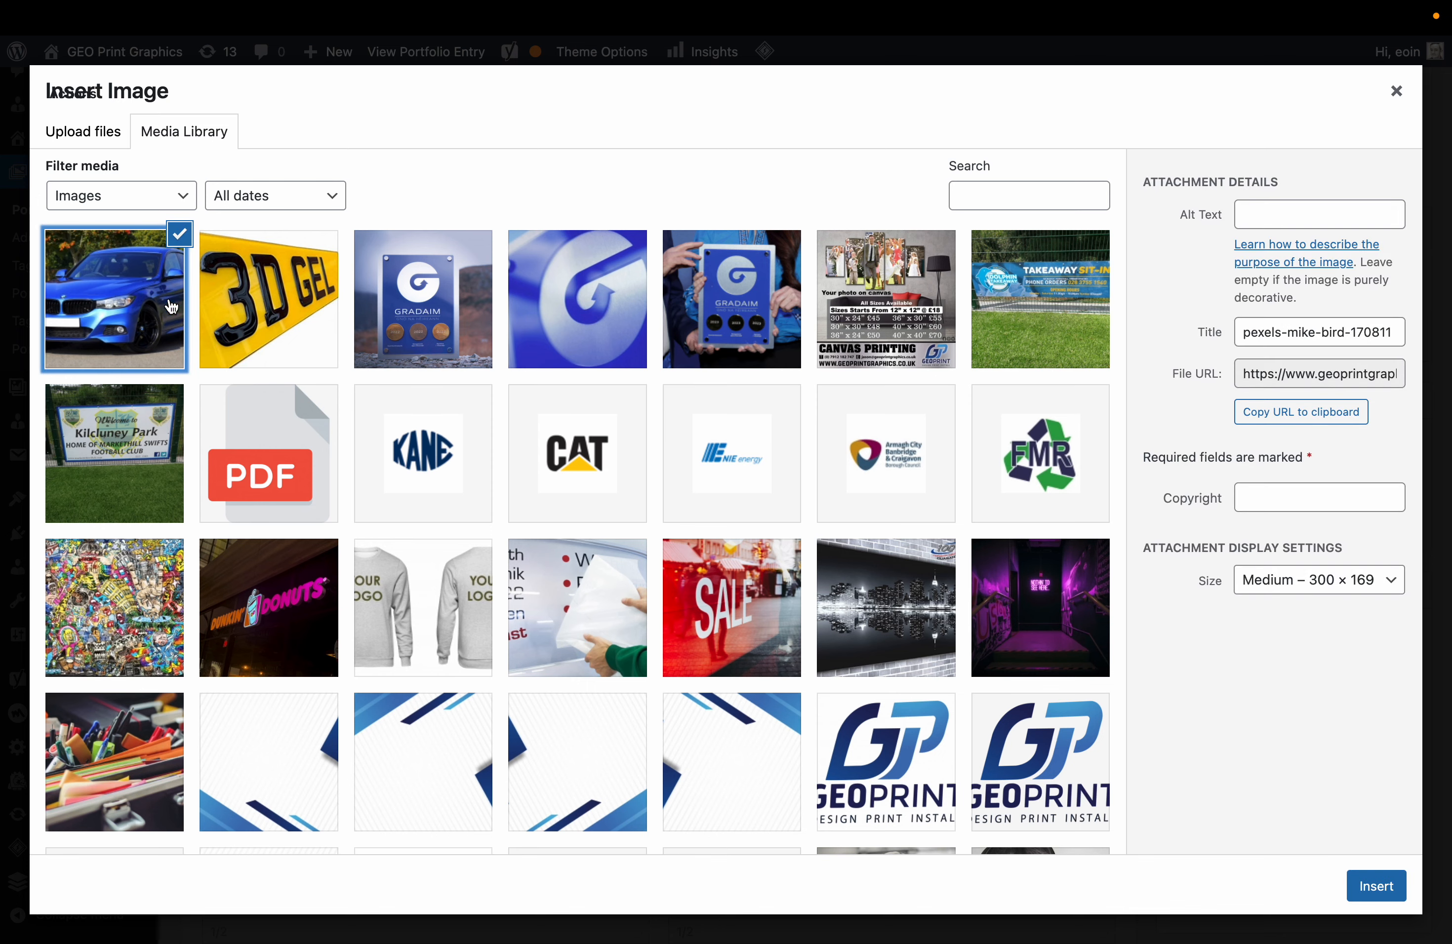
click(1371, 582)
click(1328, 627)
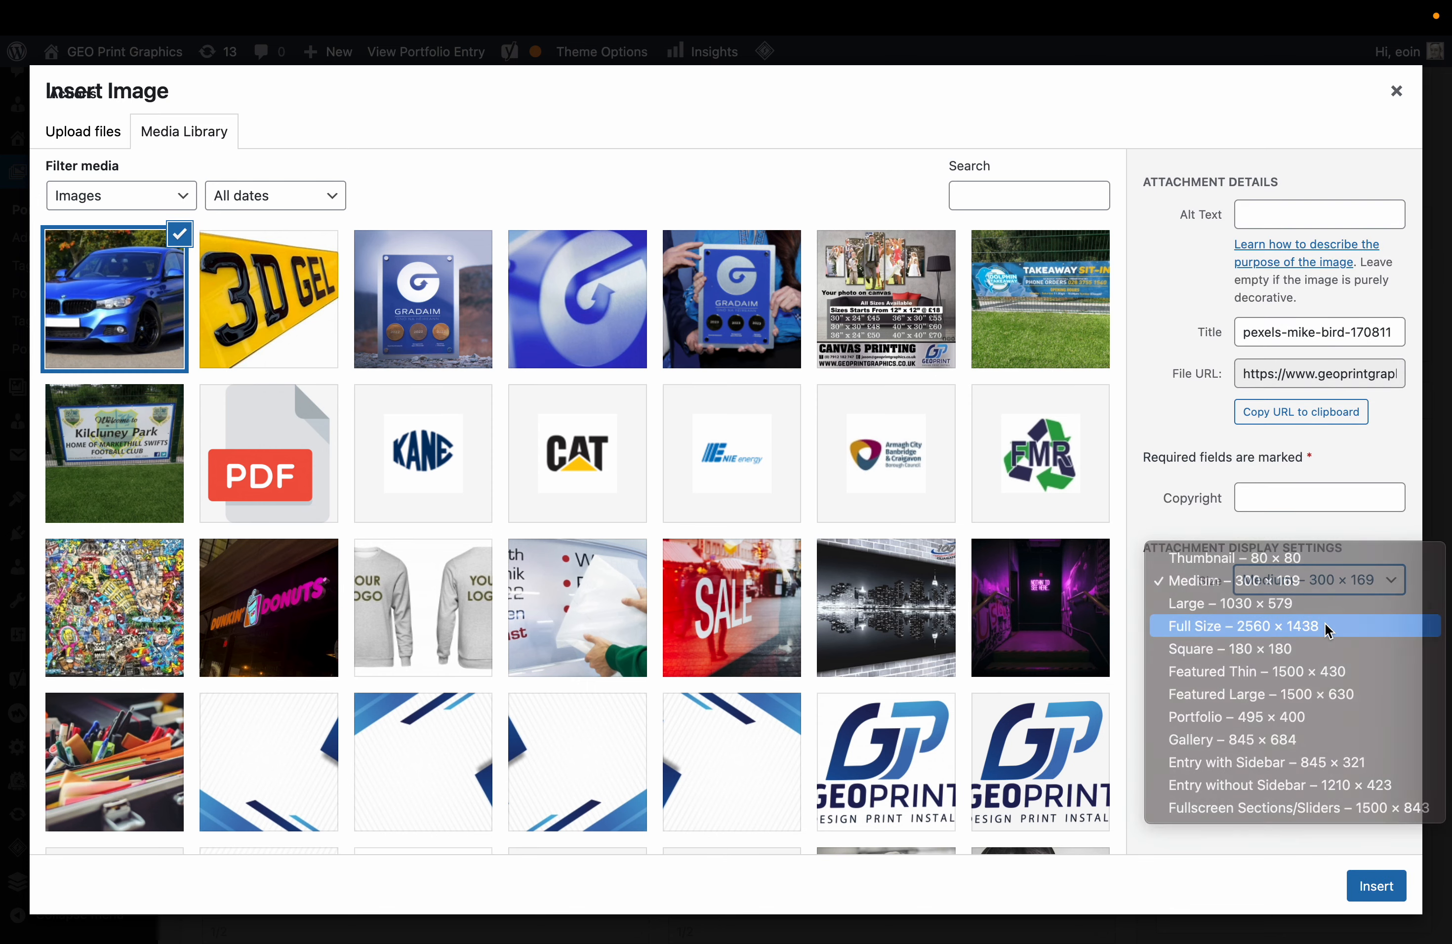
click(1376, 886)
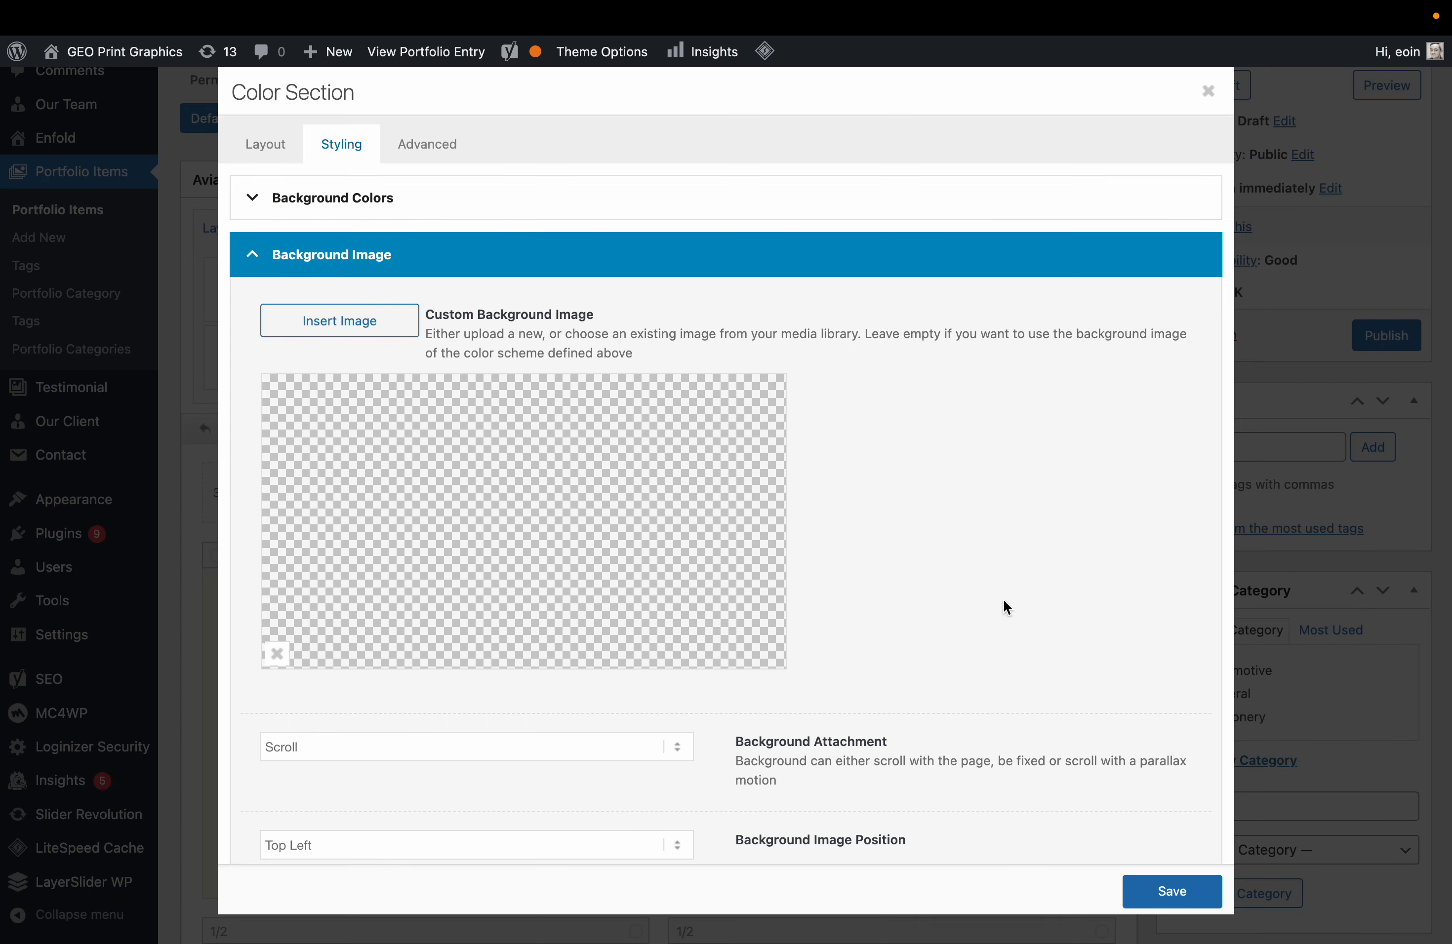
Add a near-black #0a0a0a overlay, save the section, then publish and preview the entry.
scroll(1015, 792, down, 5)
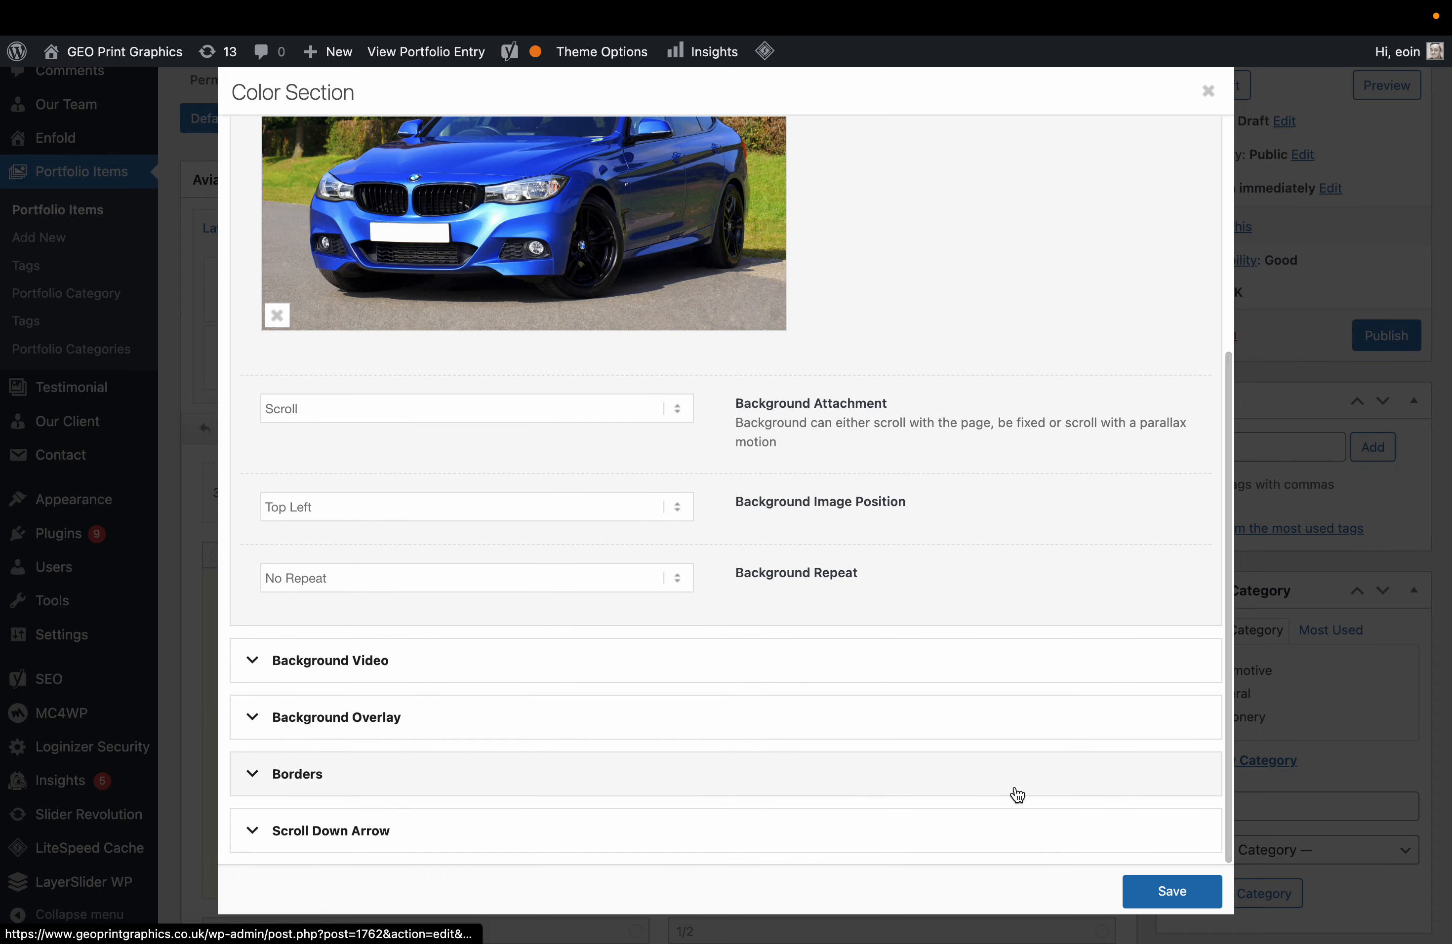
click(797, 719)
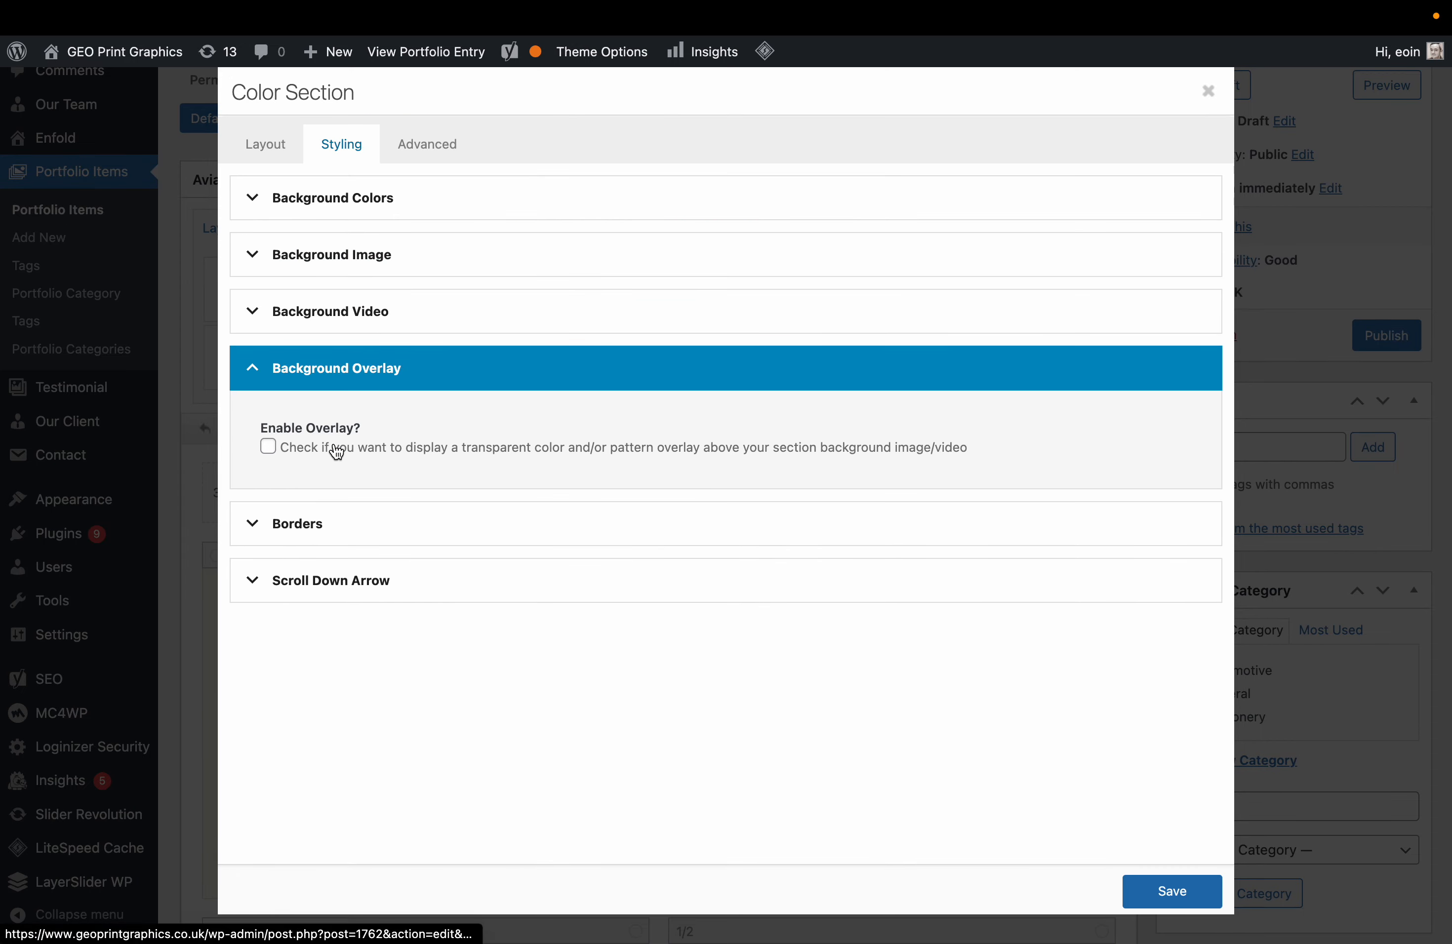
click(362, 458)
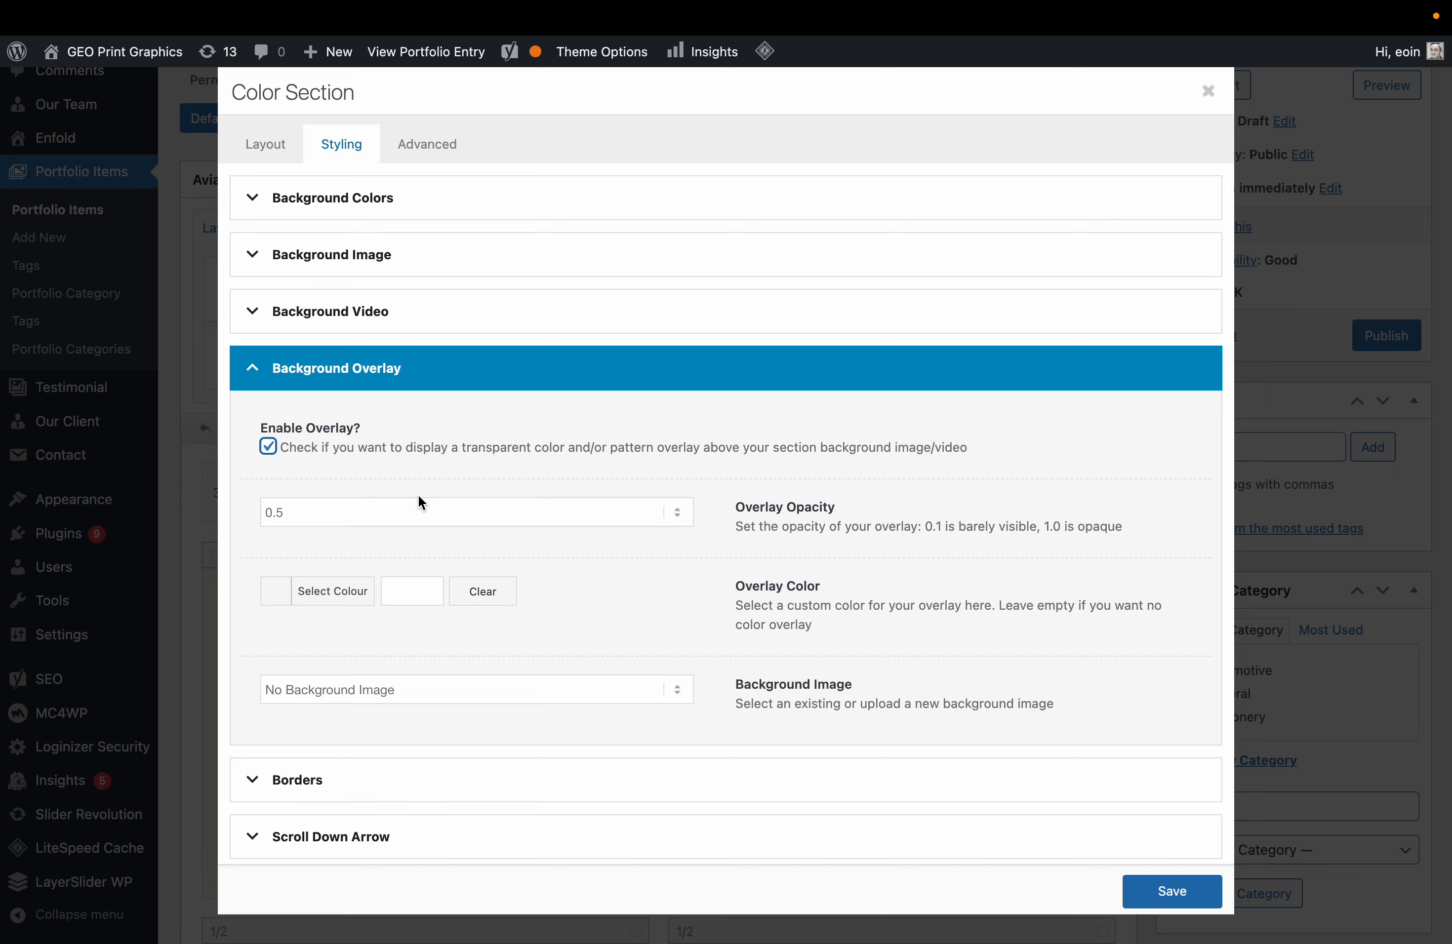
click(292, 600)
drag(334, 682, 233, 825)
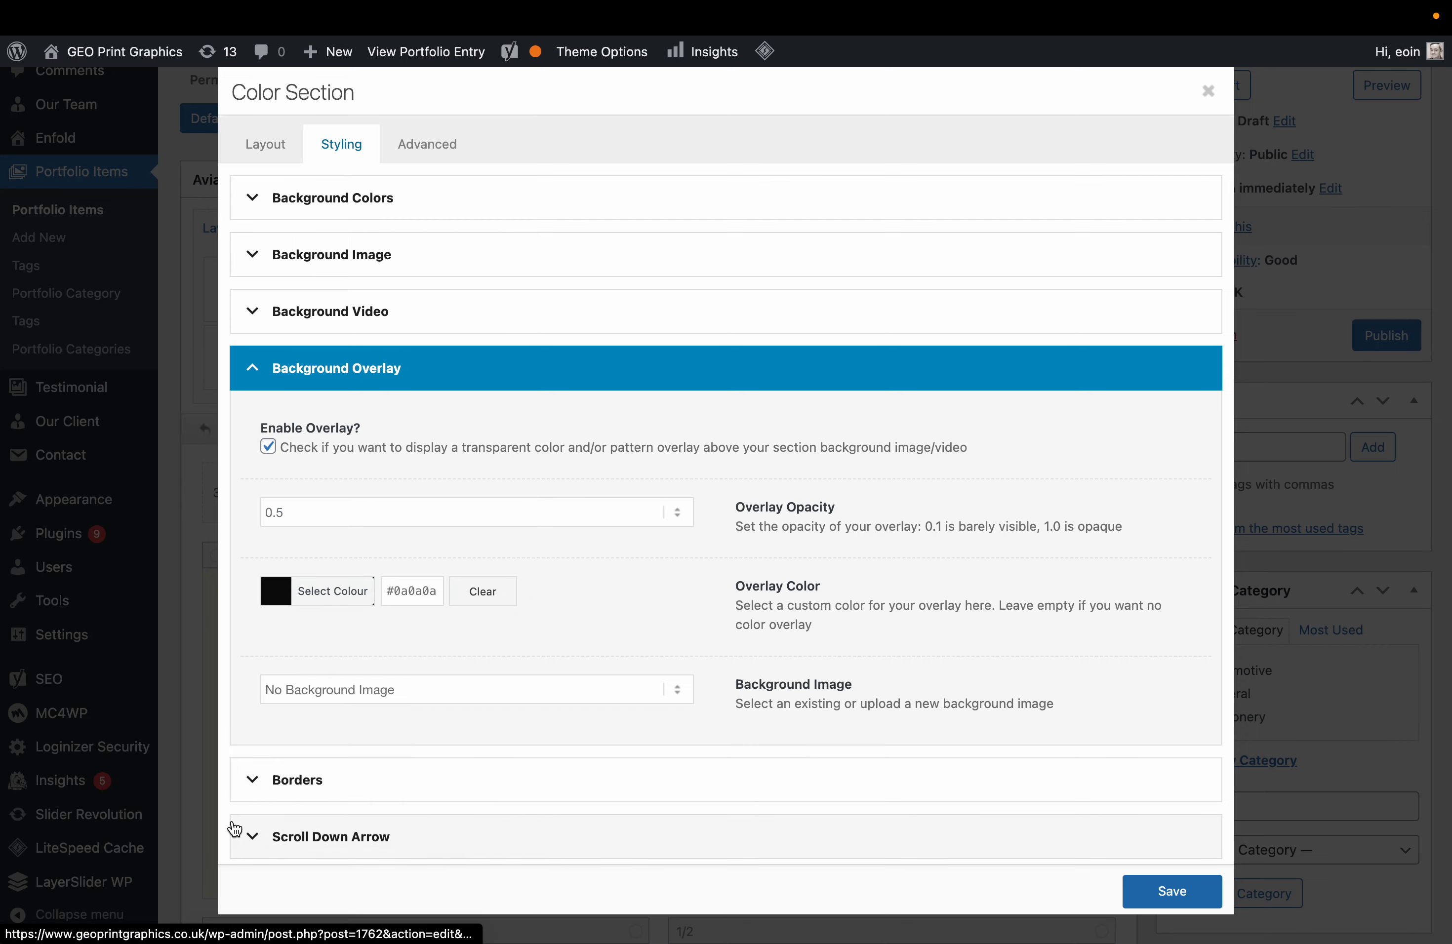
click(1155, 888)
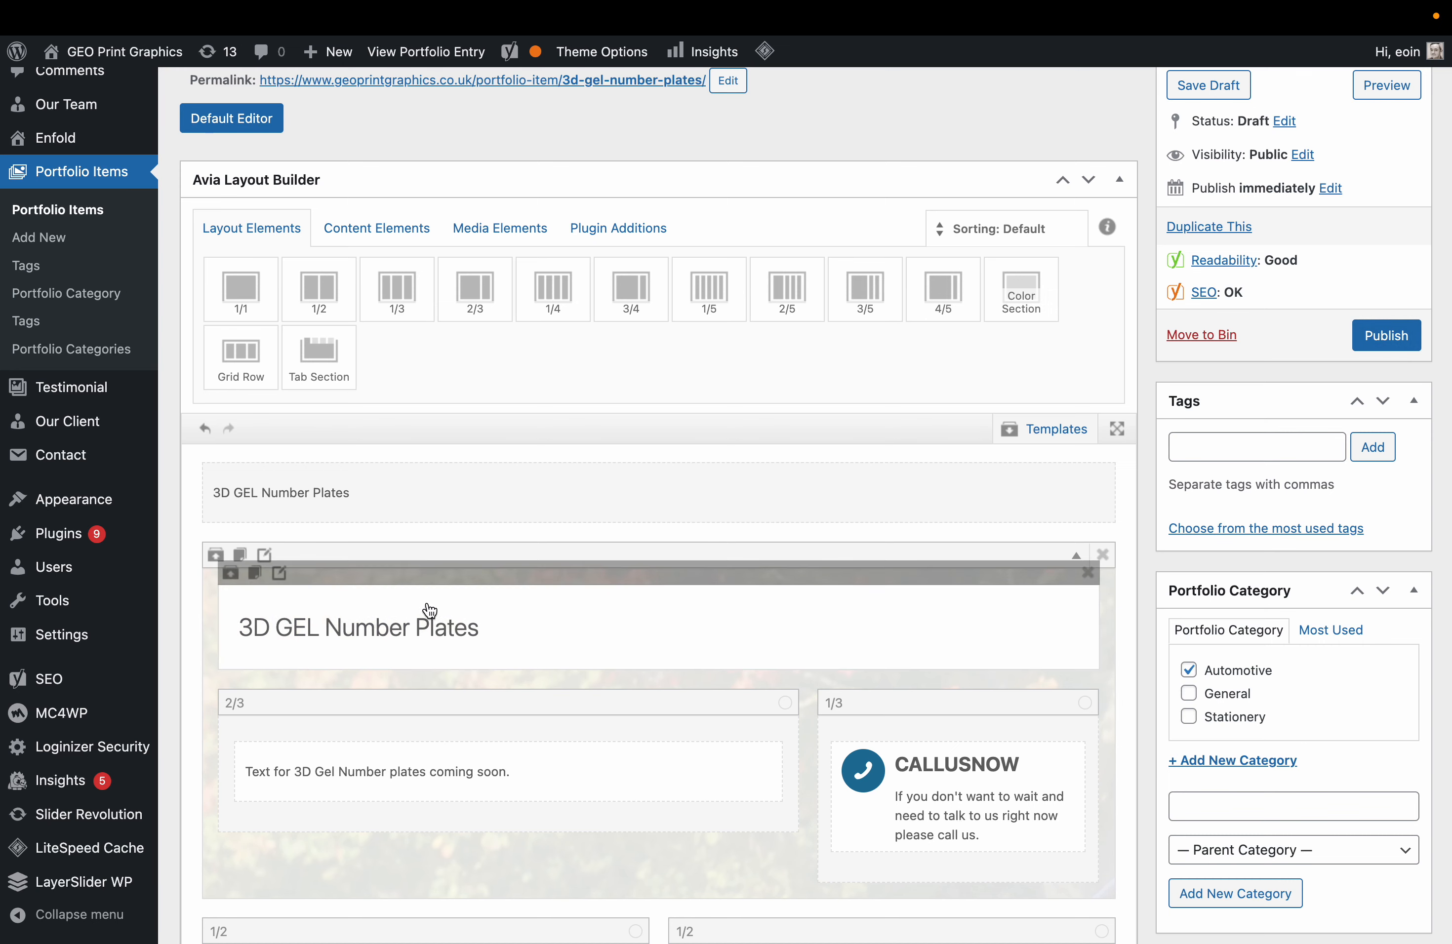
click(1398, 335)
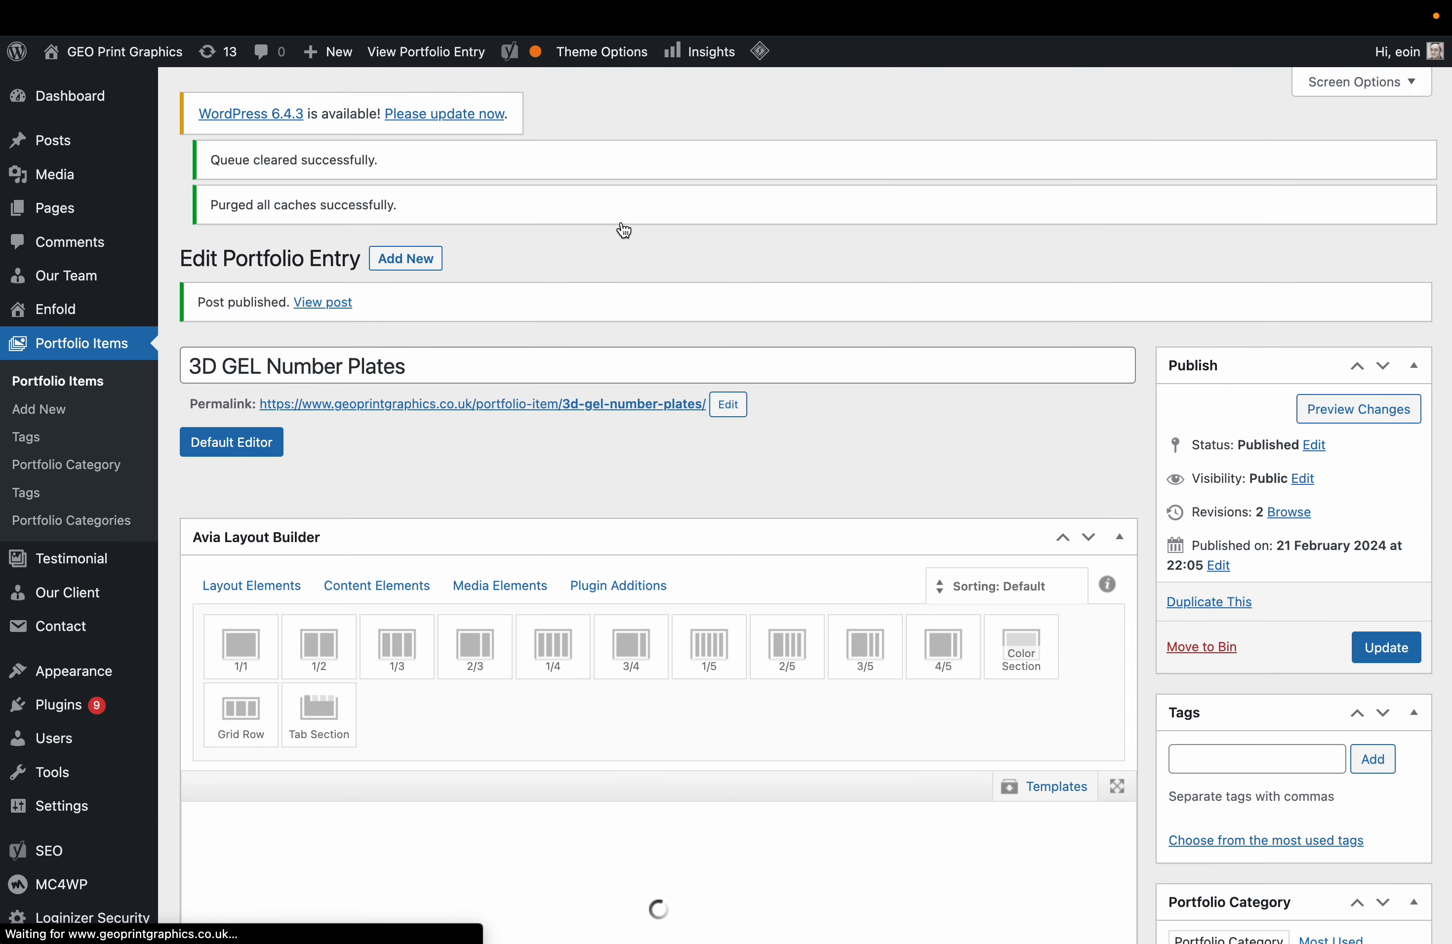
click(1416, 434)
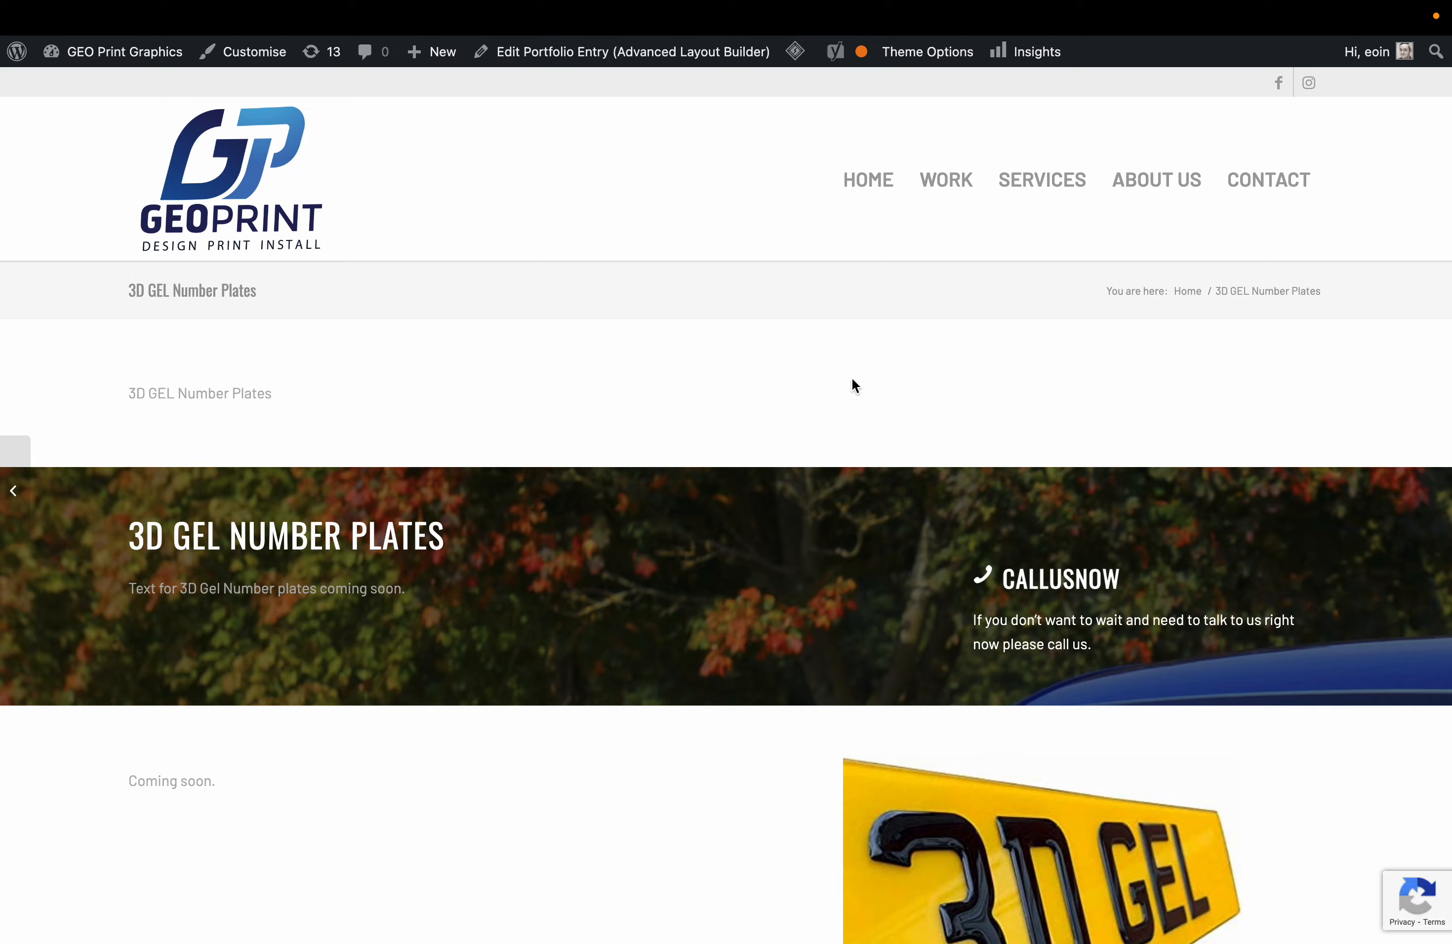
Set the colour section's background image attachment to Parallax.
key(super+w)
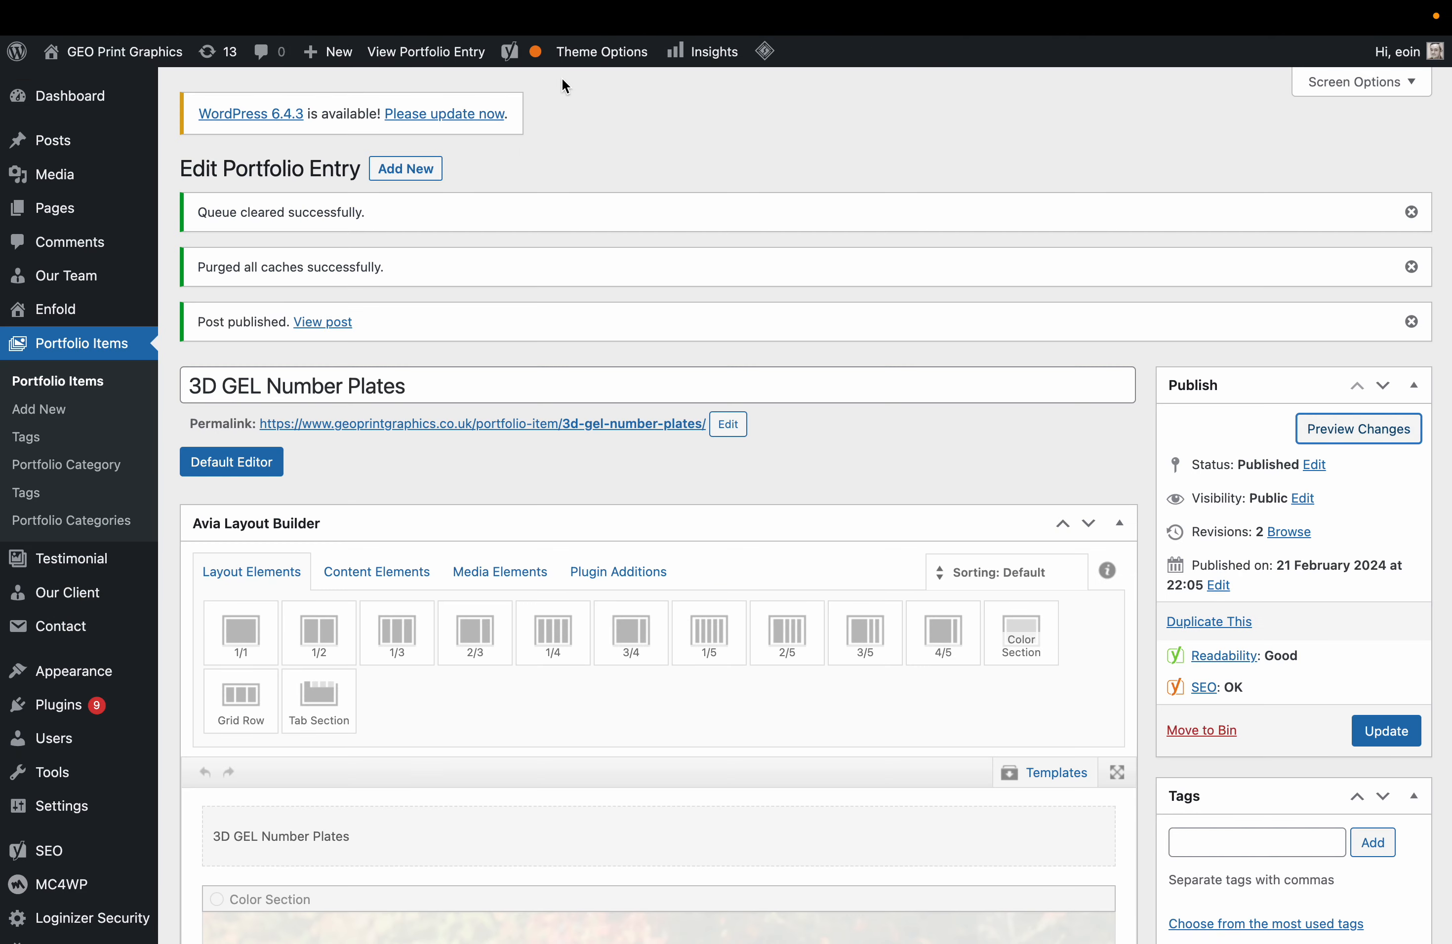
scroll(430, 767, down, 5)
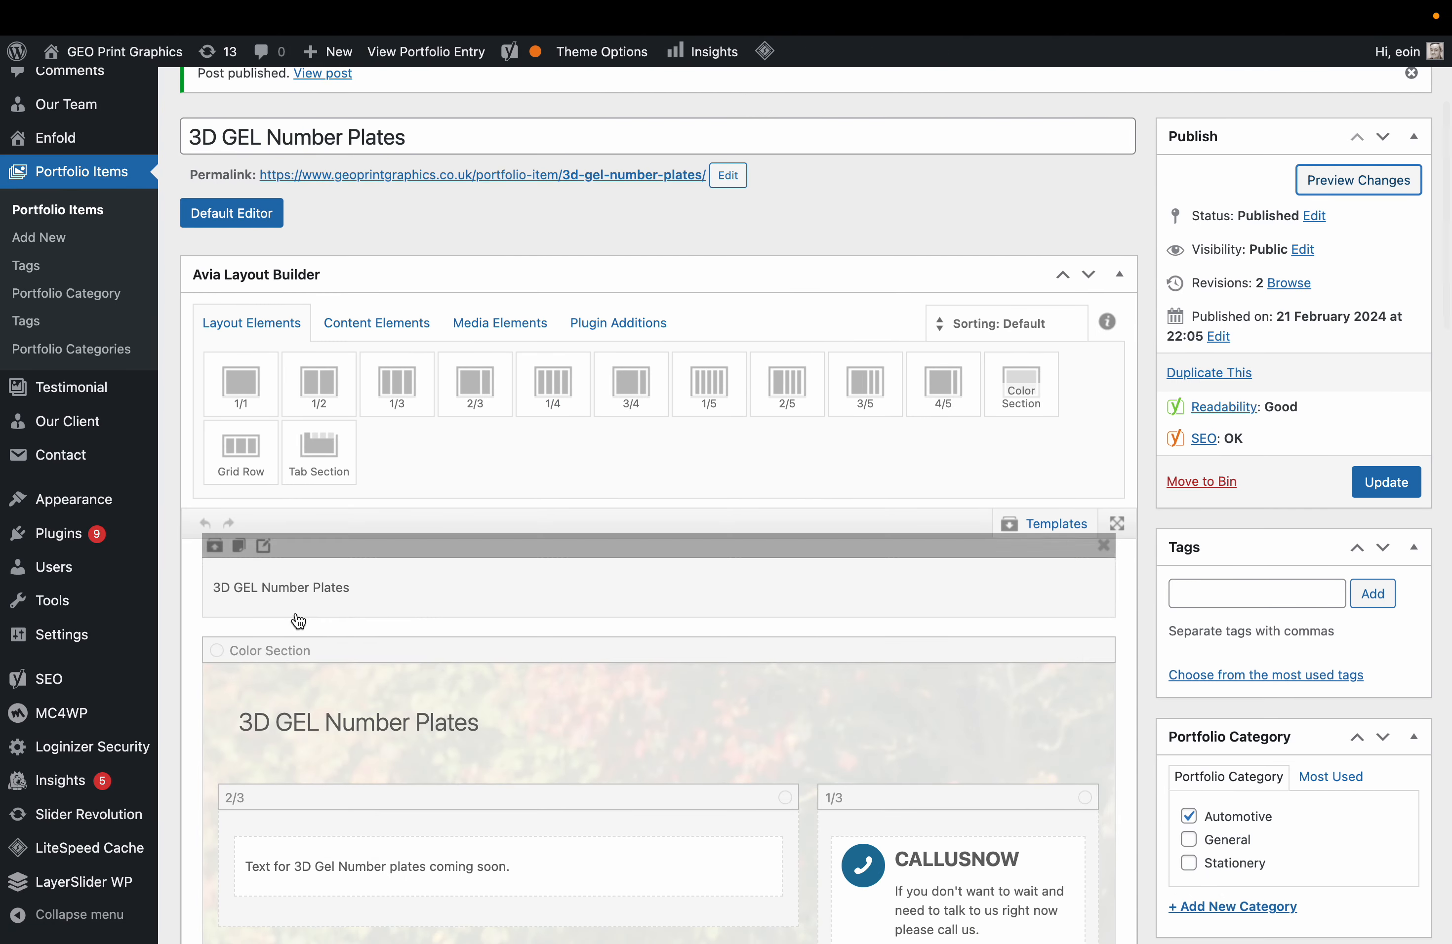
scroll(632, 751, down, 3)
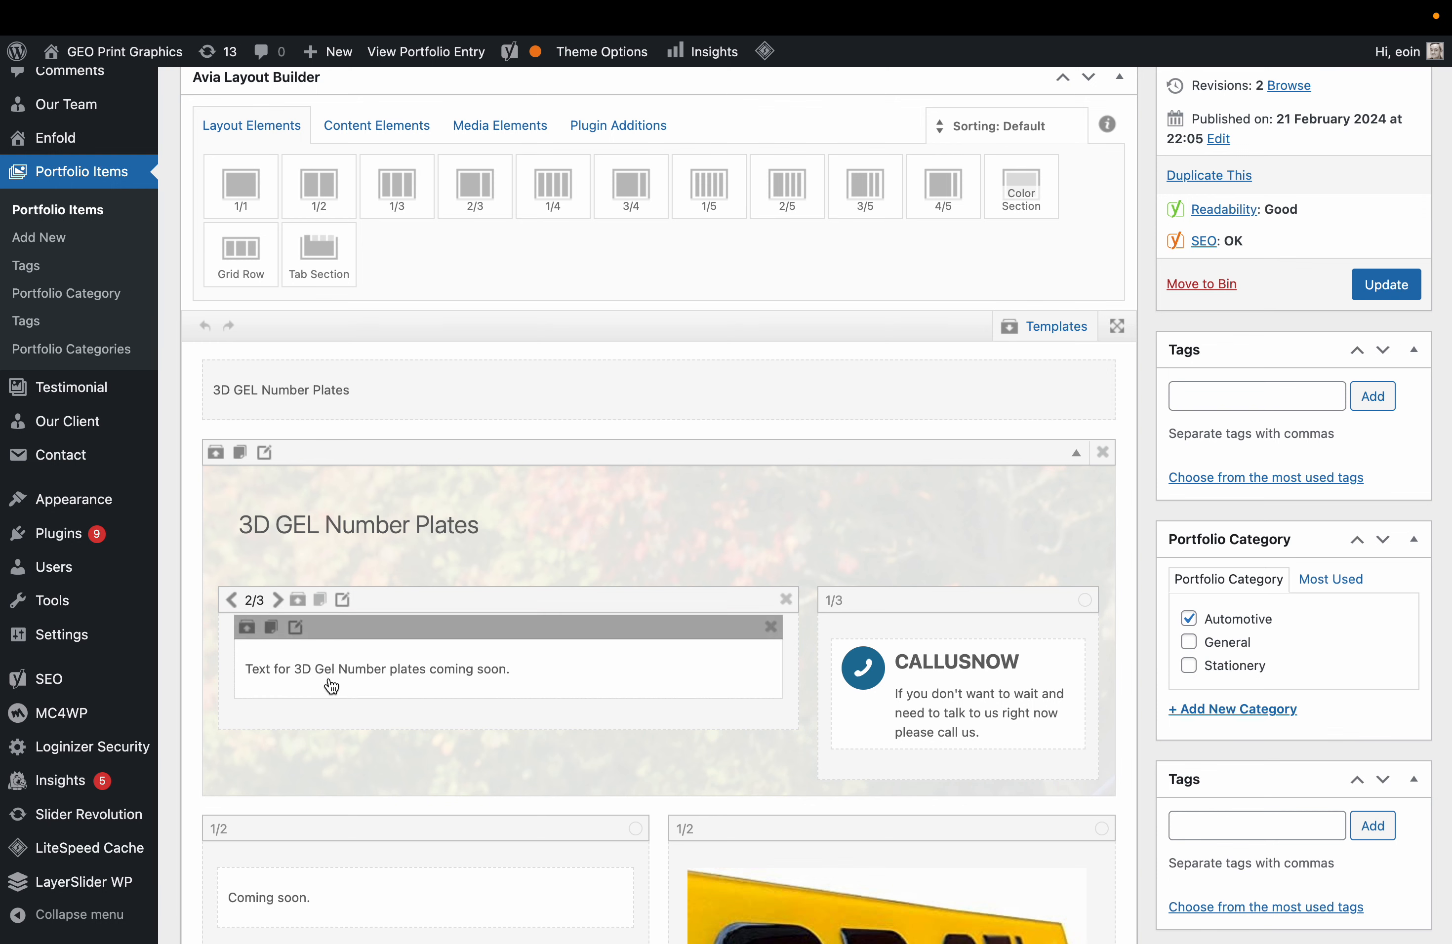
click(263, 454)
click(340, 142)
click(418, 256)
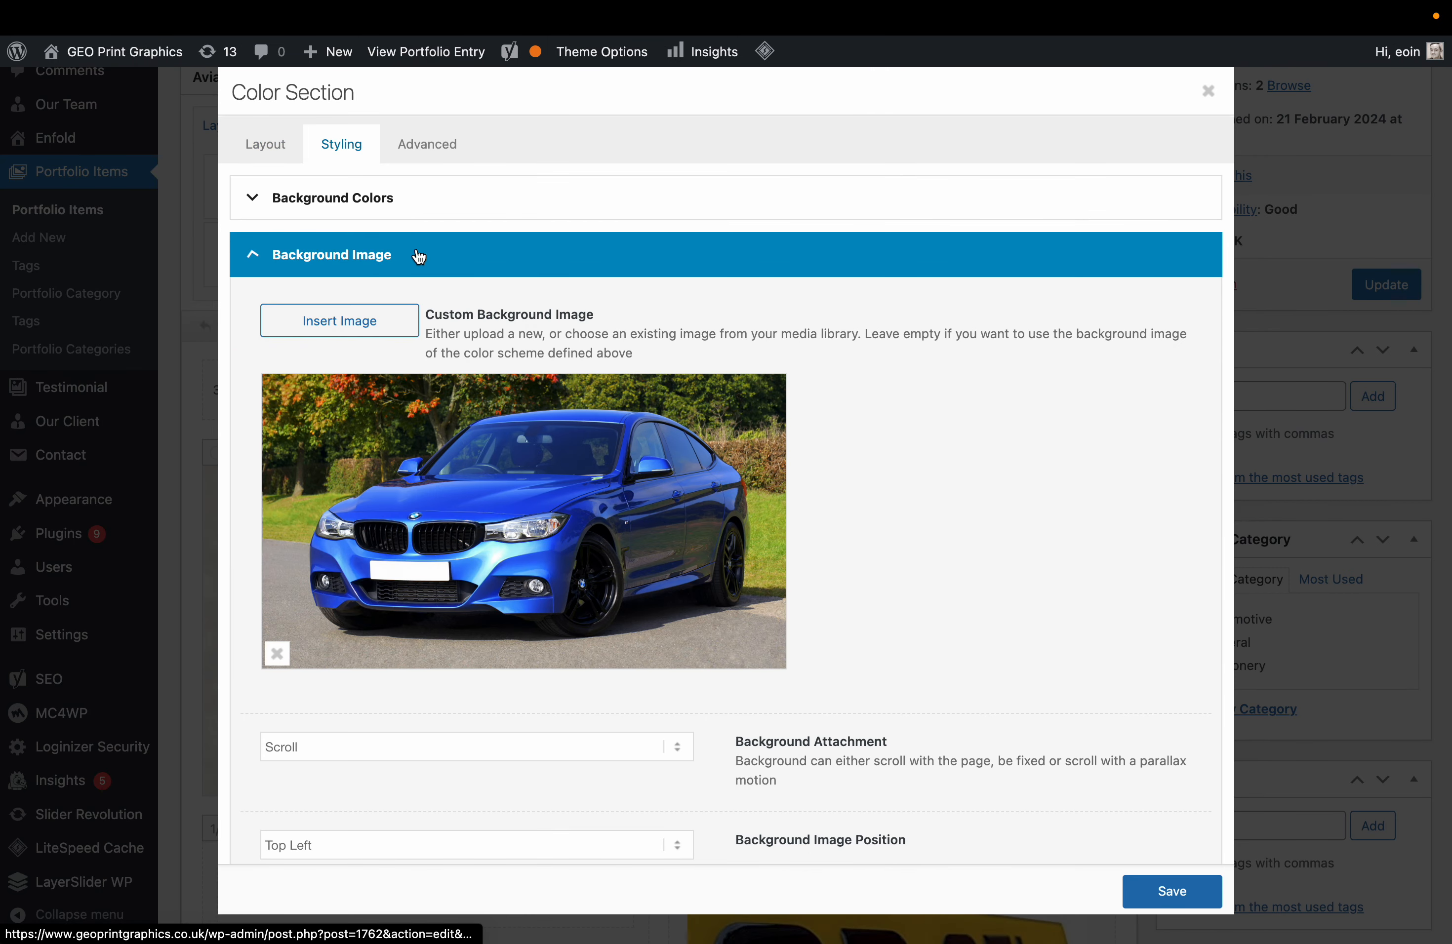
scroll(464, 687, down, 5)
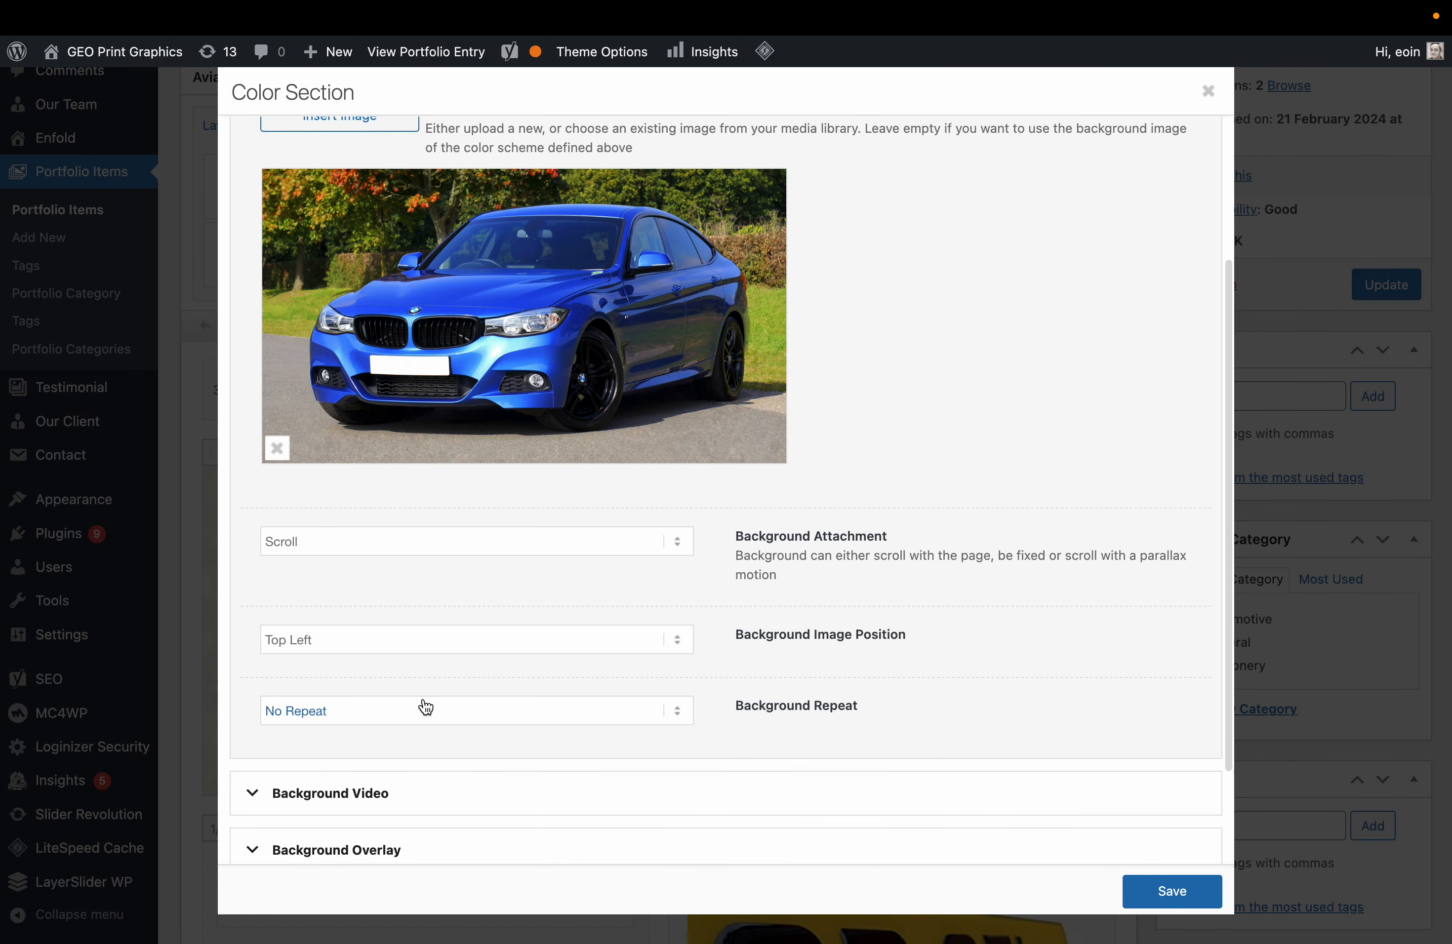
click(526, 561)
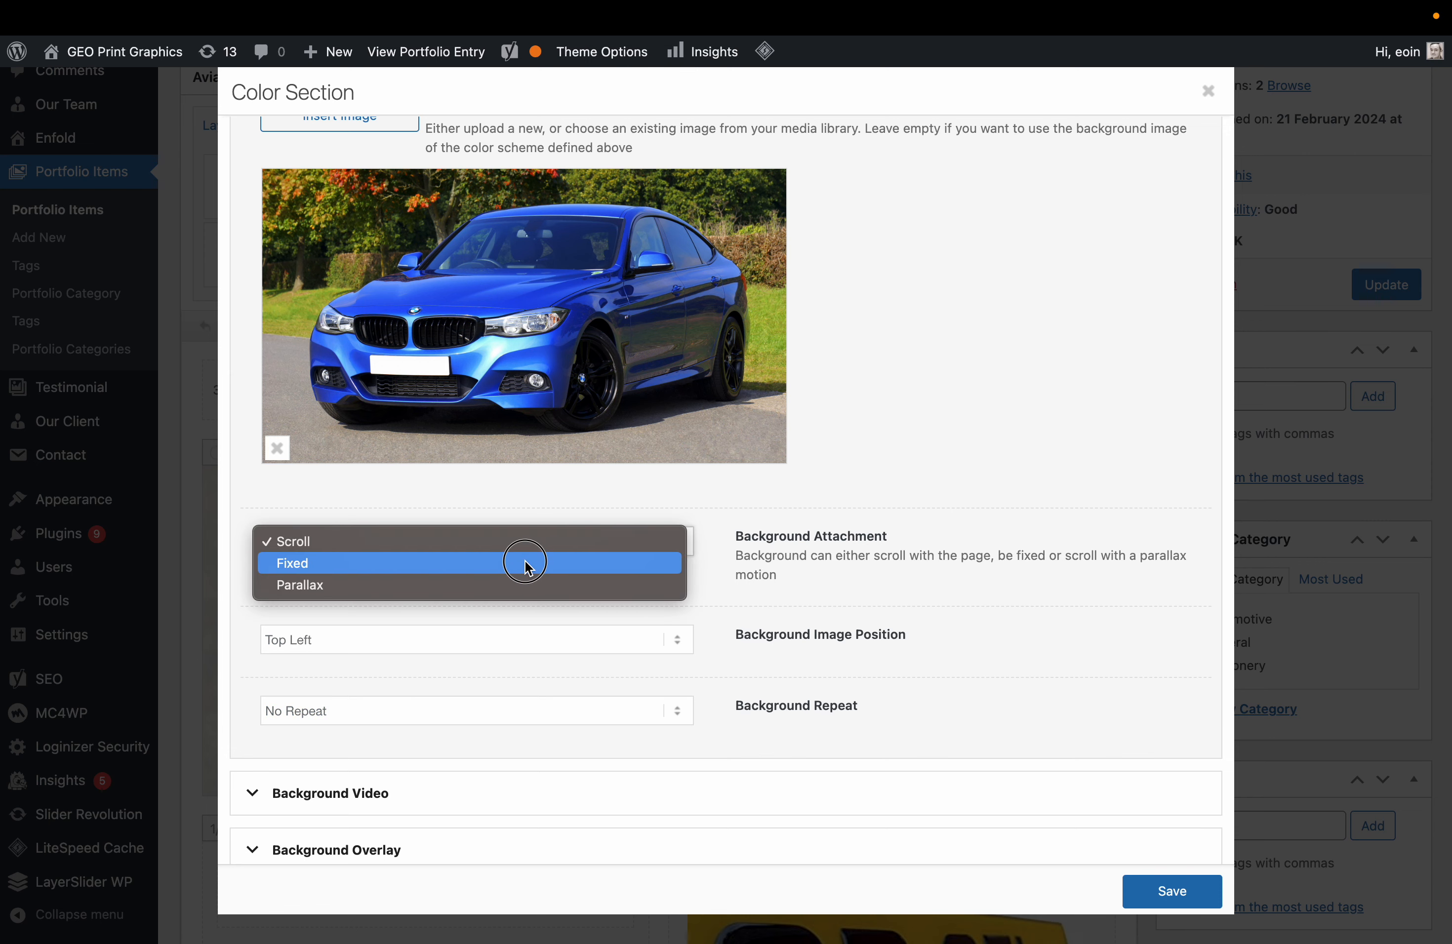
click(528, 563)
scroll(707, 588, down, 2)
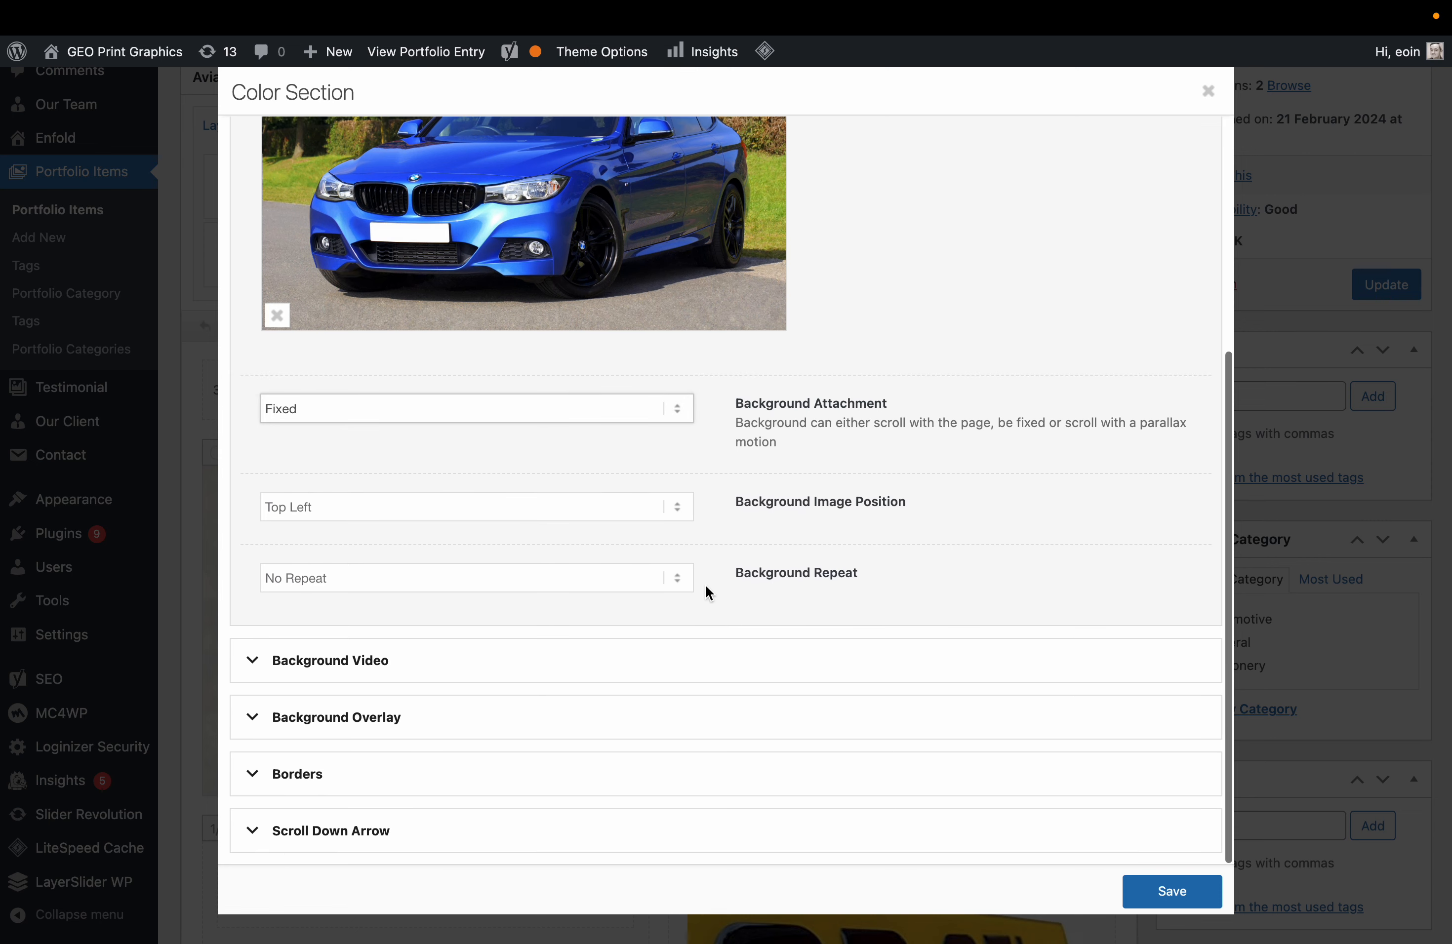
click(552, 405)
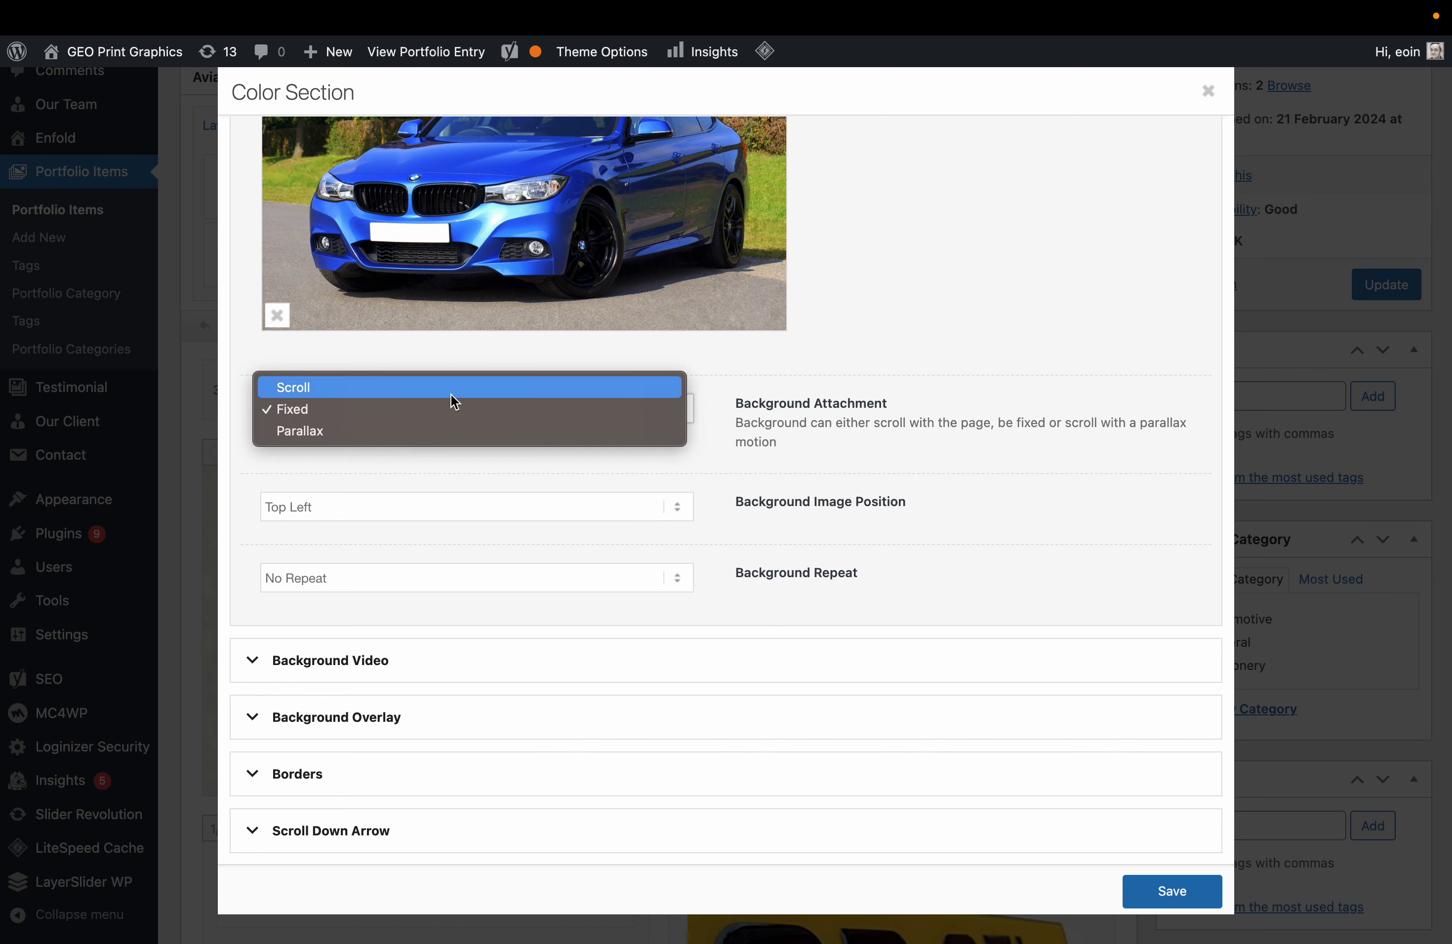
click(443, 431)
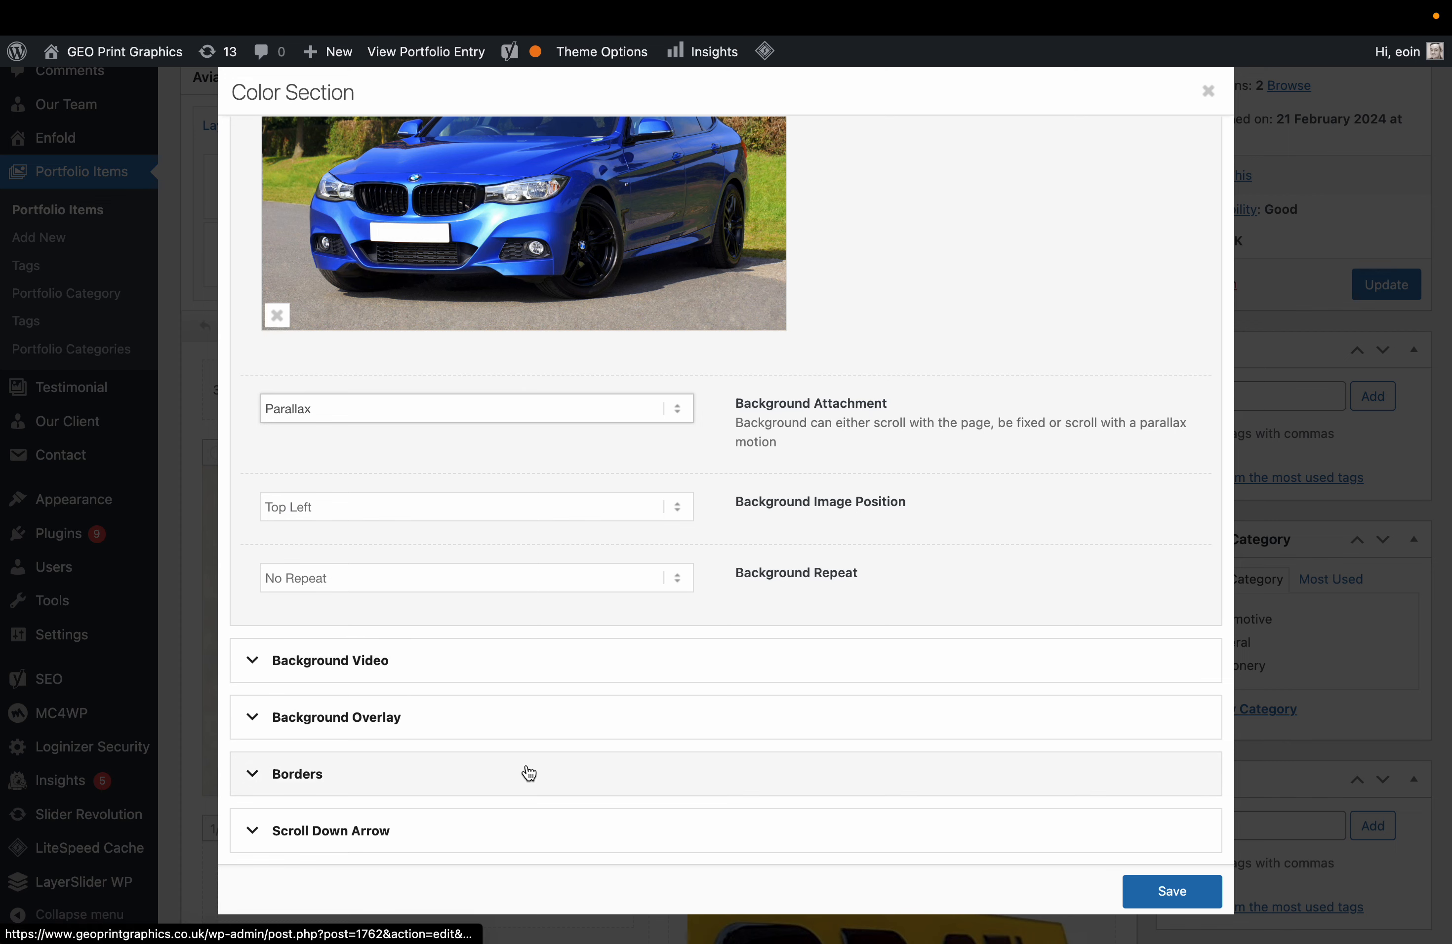
Insert the blue car photo at Featured Large size, save the section and update the entry.
scroll(593, 358, up, 8)
click(341, 285)
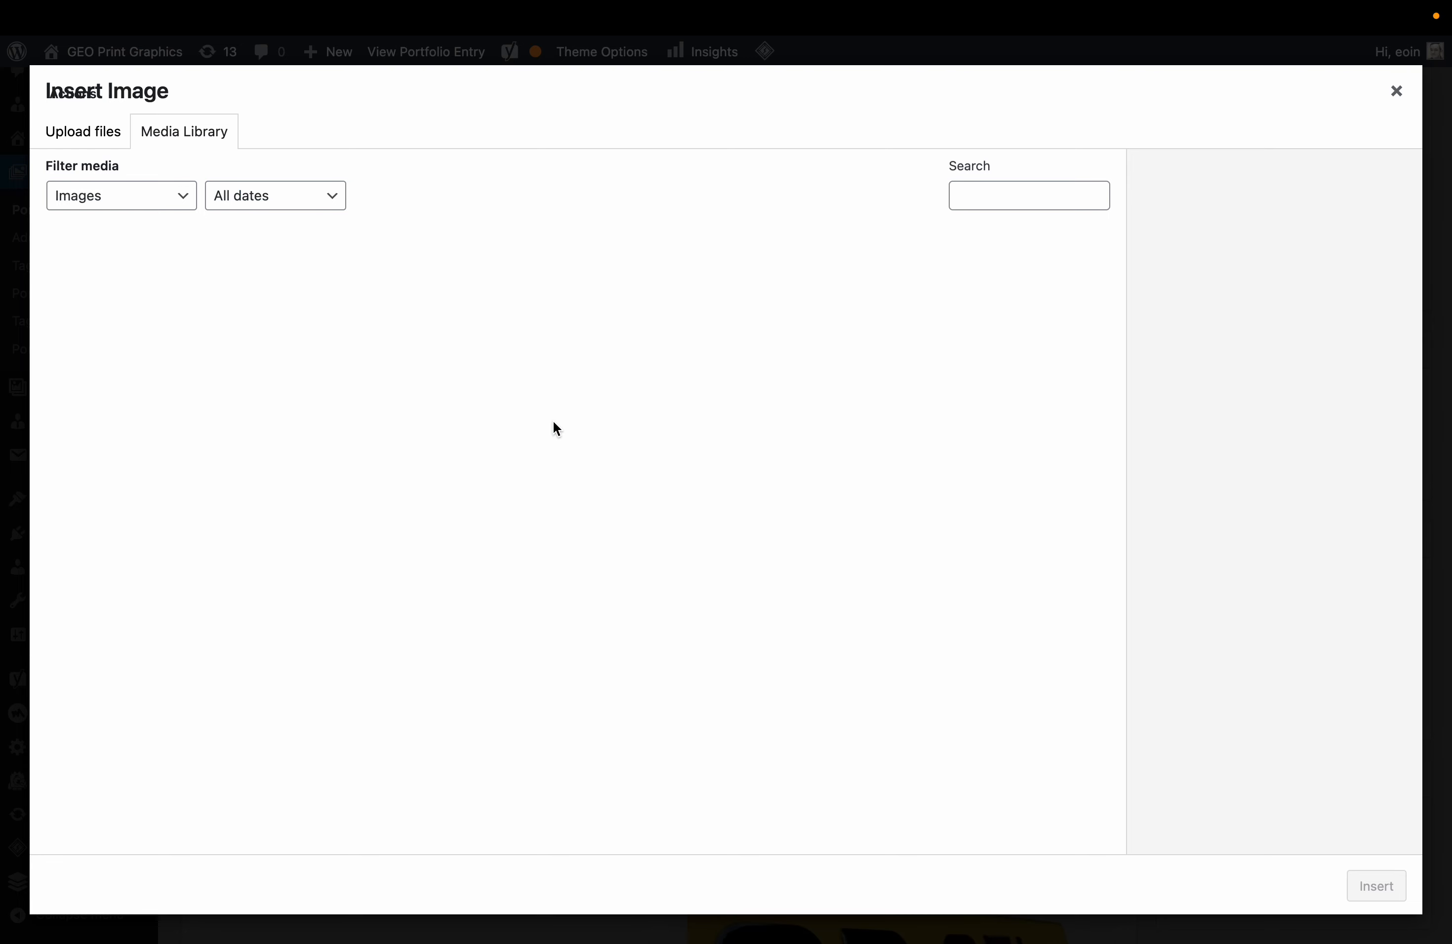
click(148, 304)
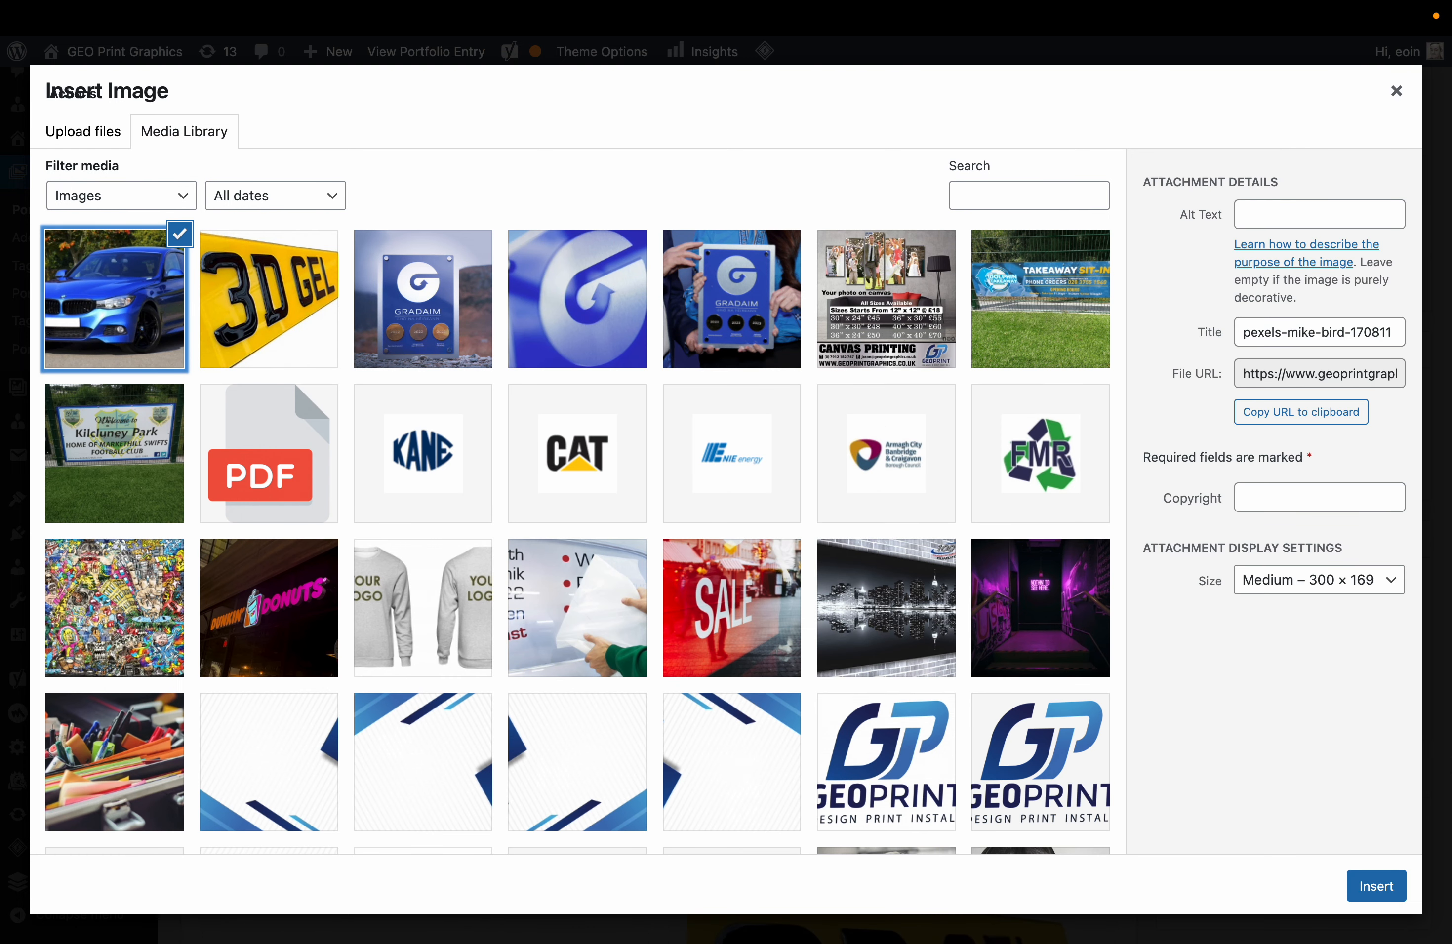
click(1353, 589)
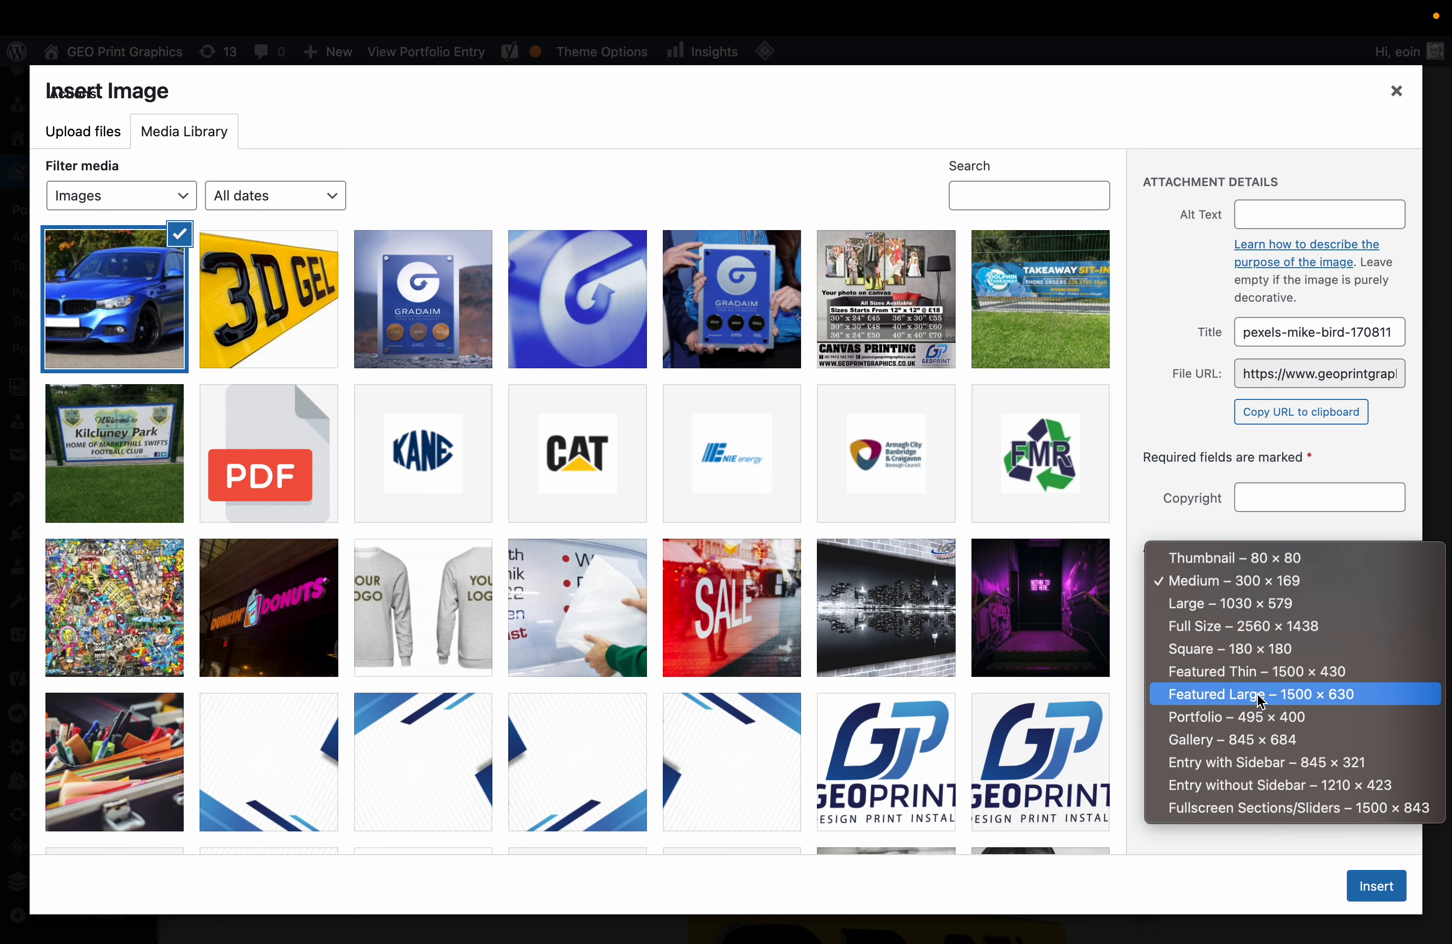
click(1228, 691)
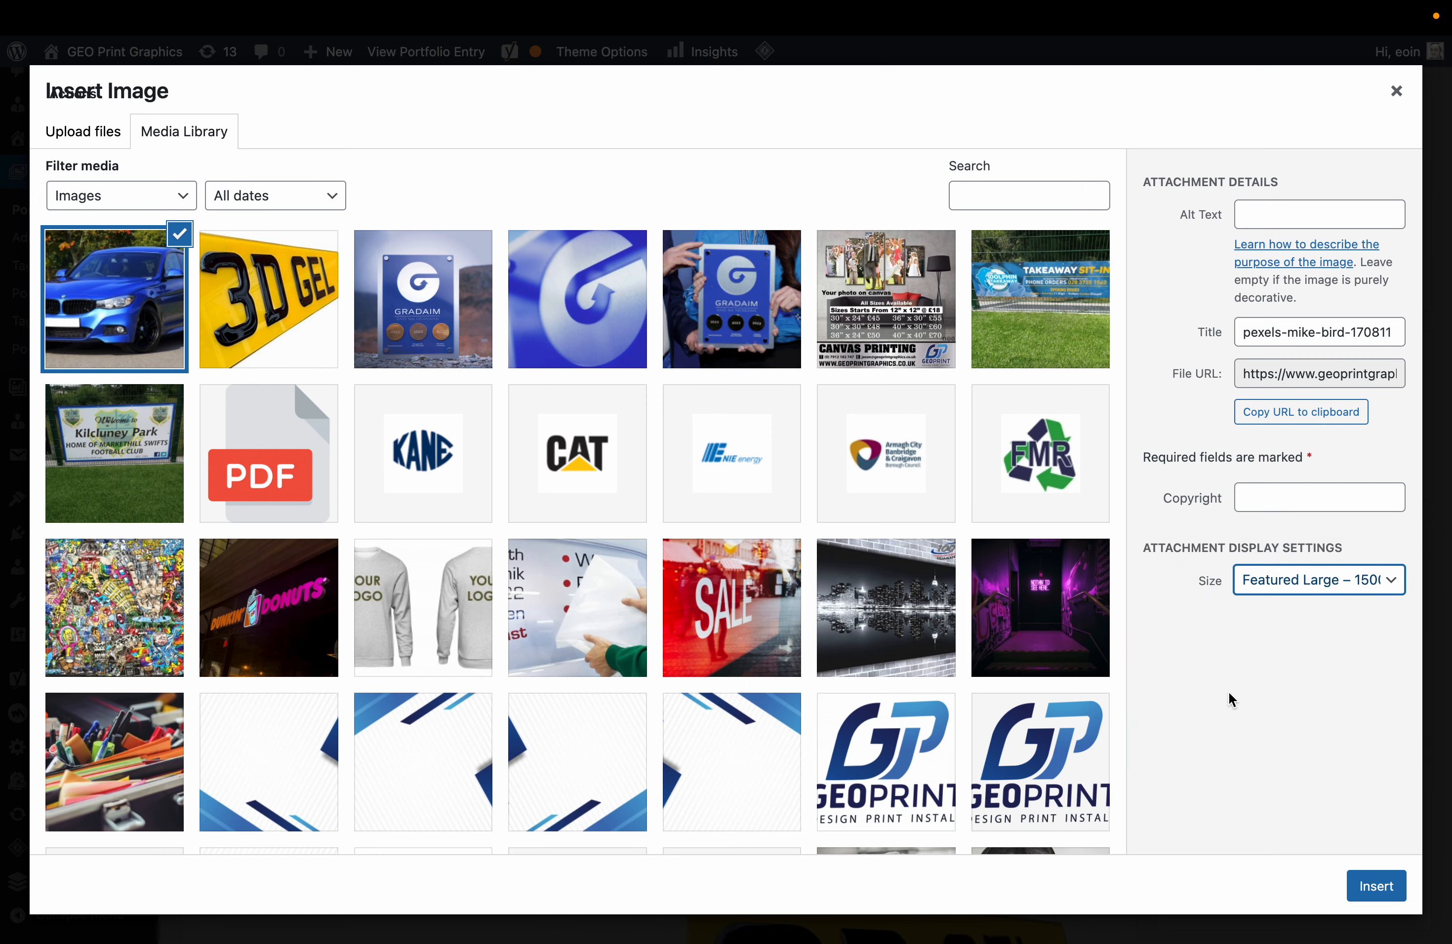
click(1386, 886)
click(1159, 895)
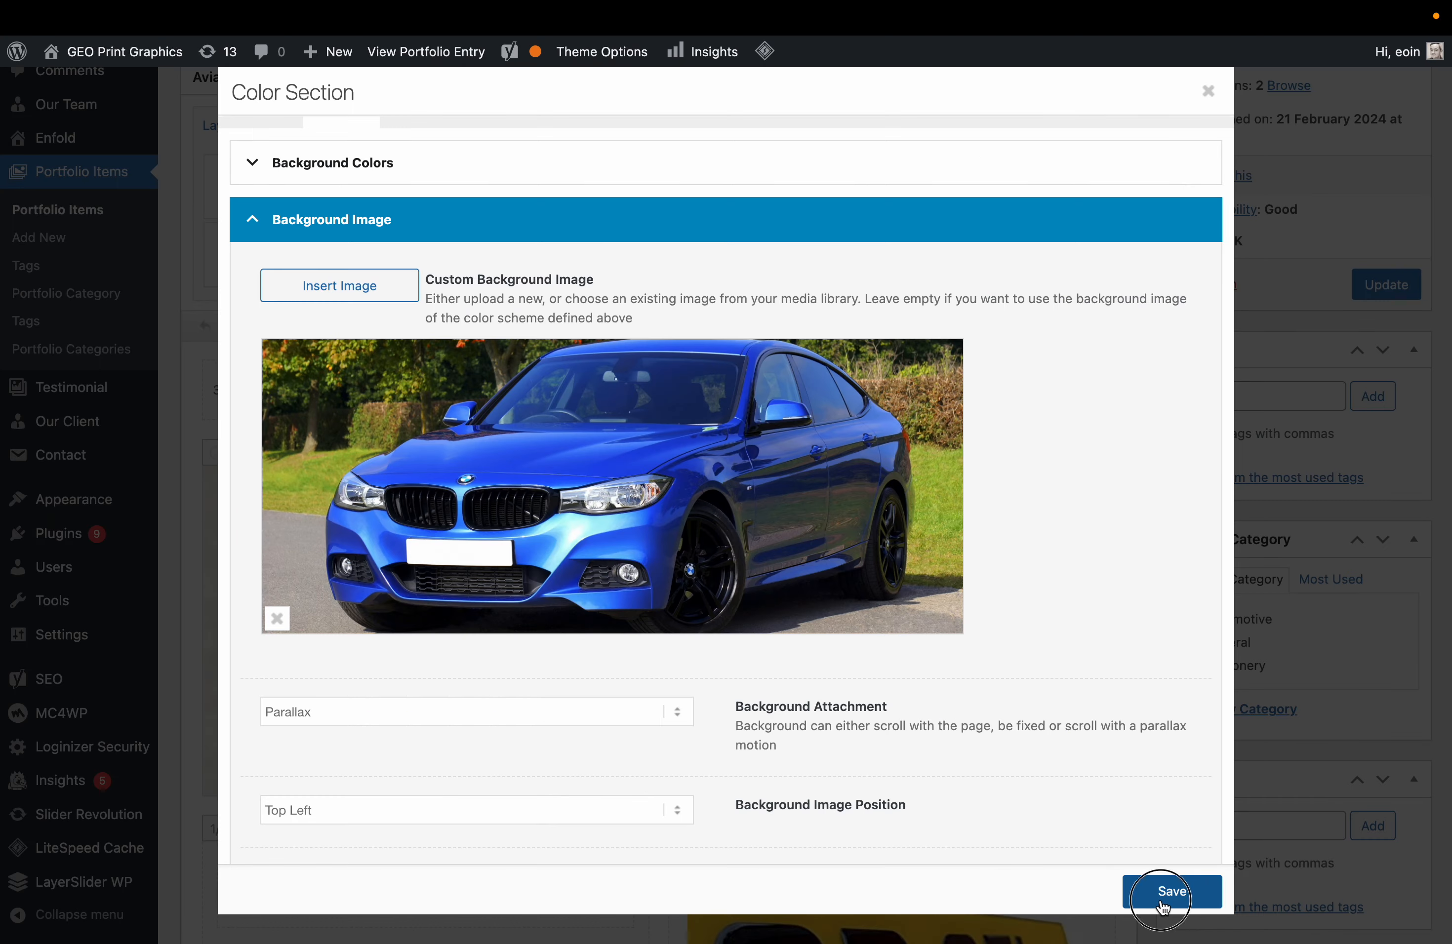
click(1386, 304)
scroll(1384, 297, up, 5)
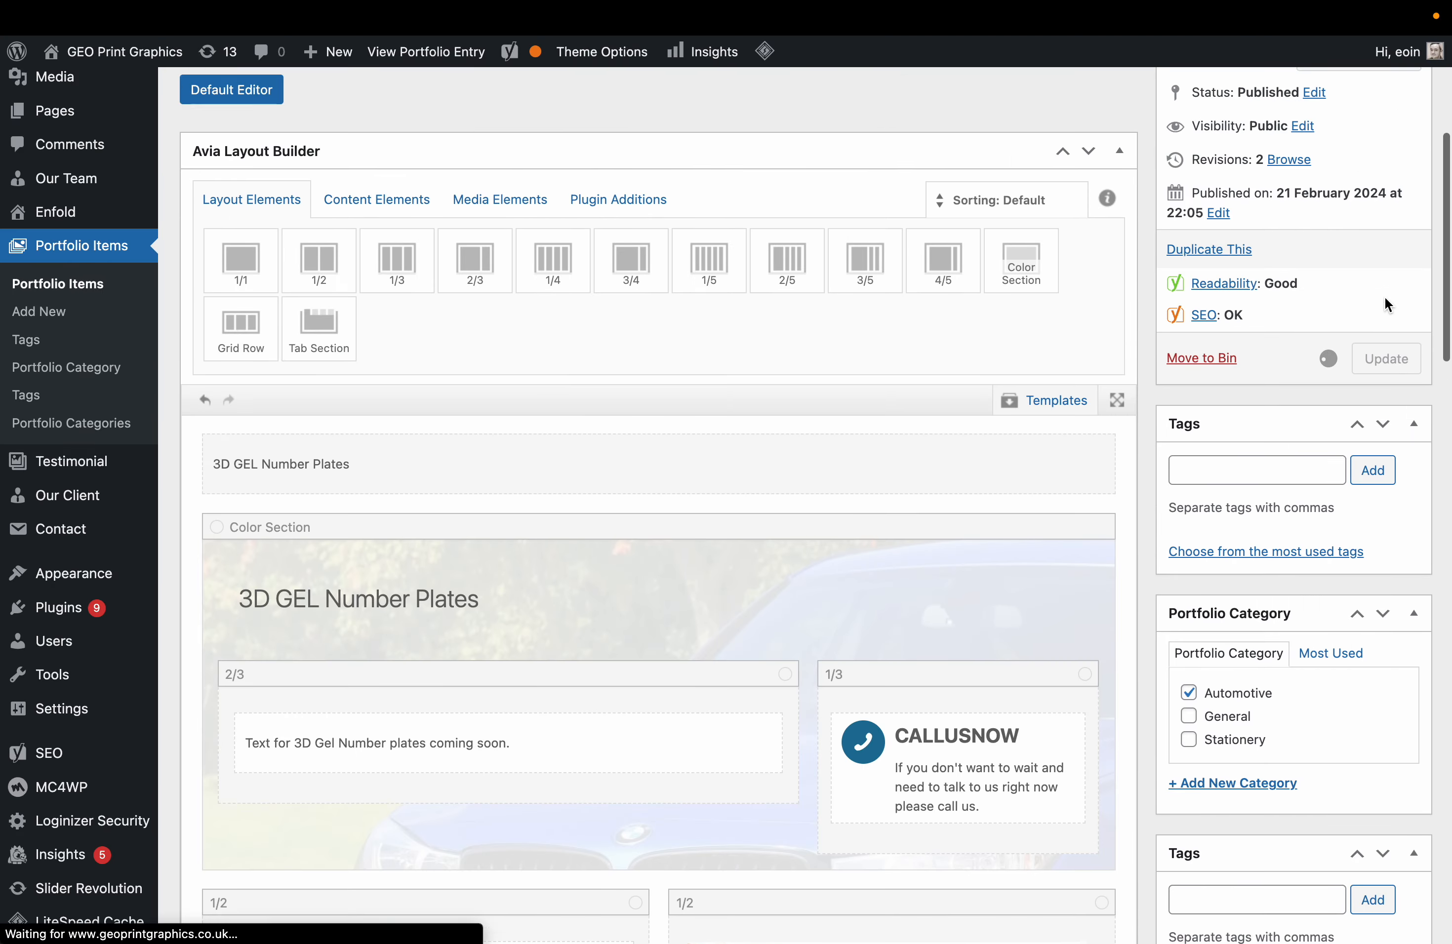
Preview the 3D GEL Number Plates page, checking the blue car banner behind its heading.
click(1385, 320)
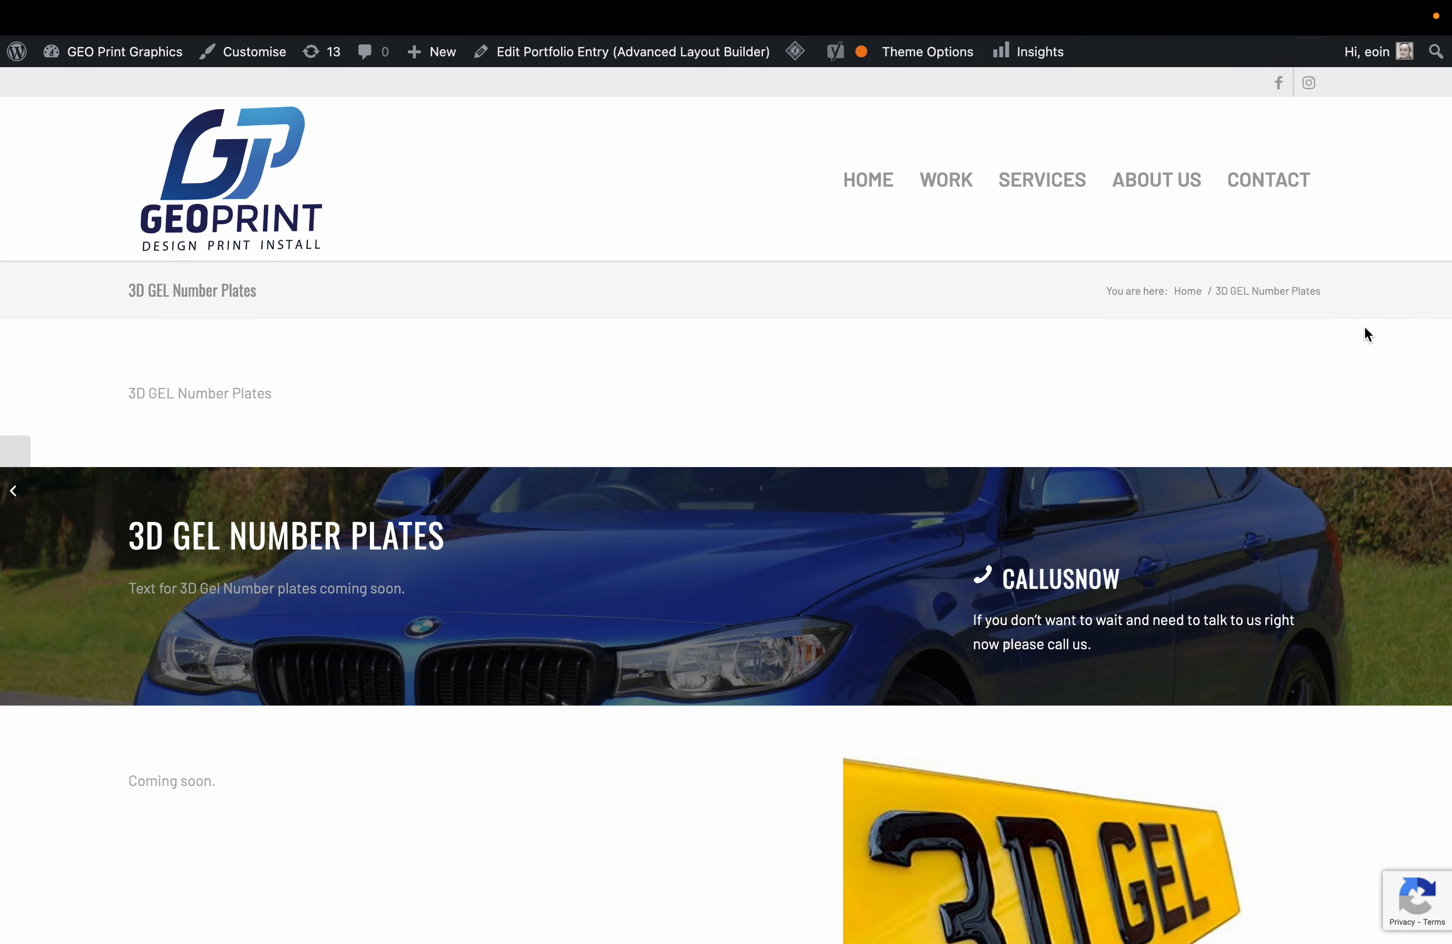
scroll(652, 586, down, 5)
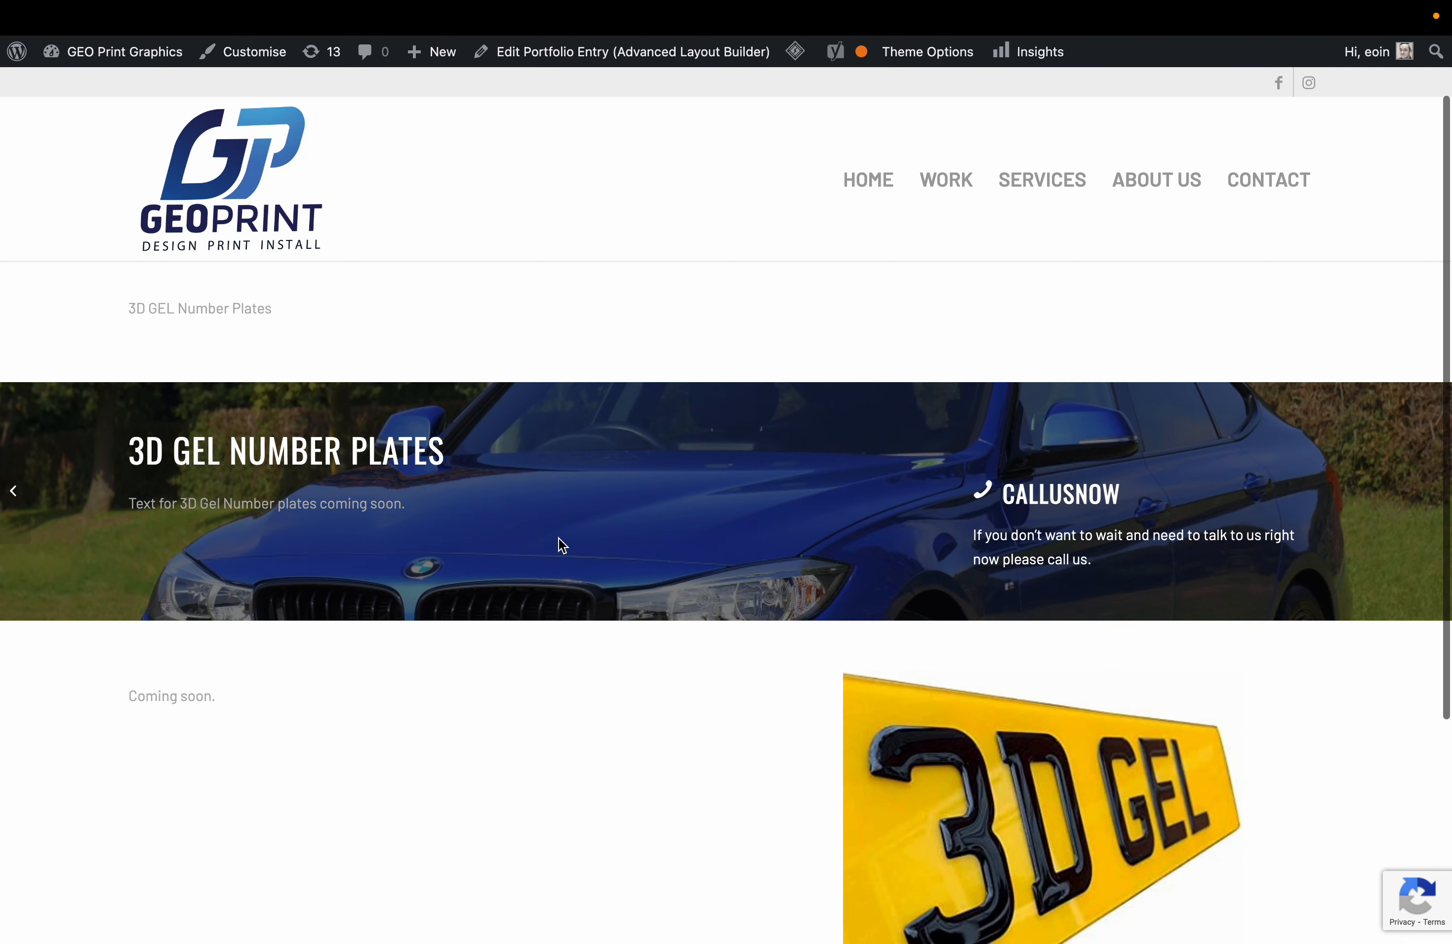
scroll(558, 538, up, 4)
scroll(558, 538, up, 2)
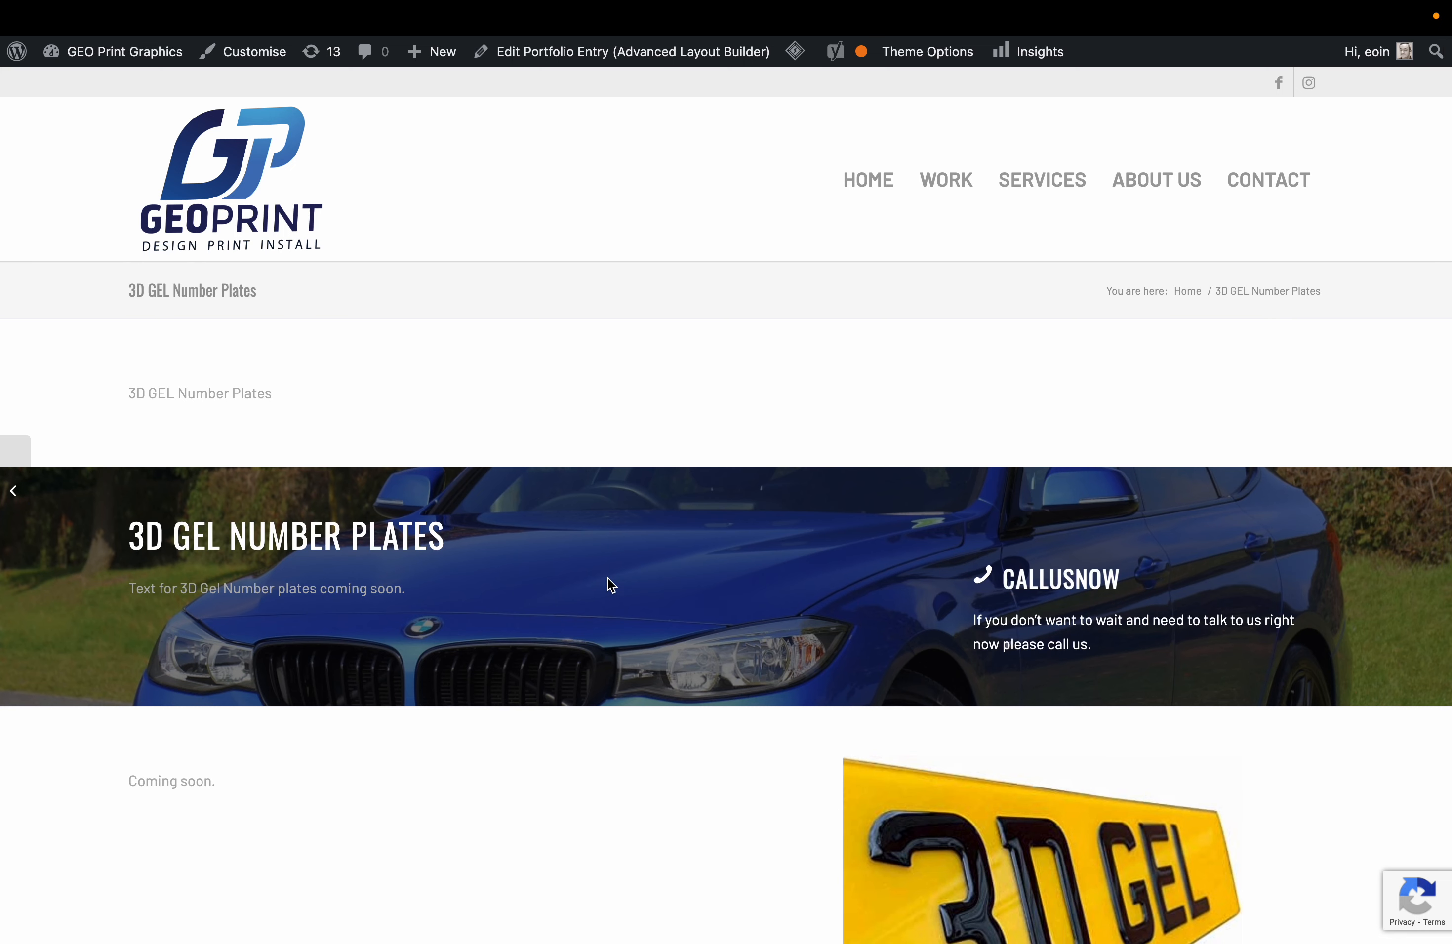
scroll(605, 583, down, 4)
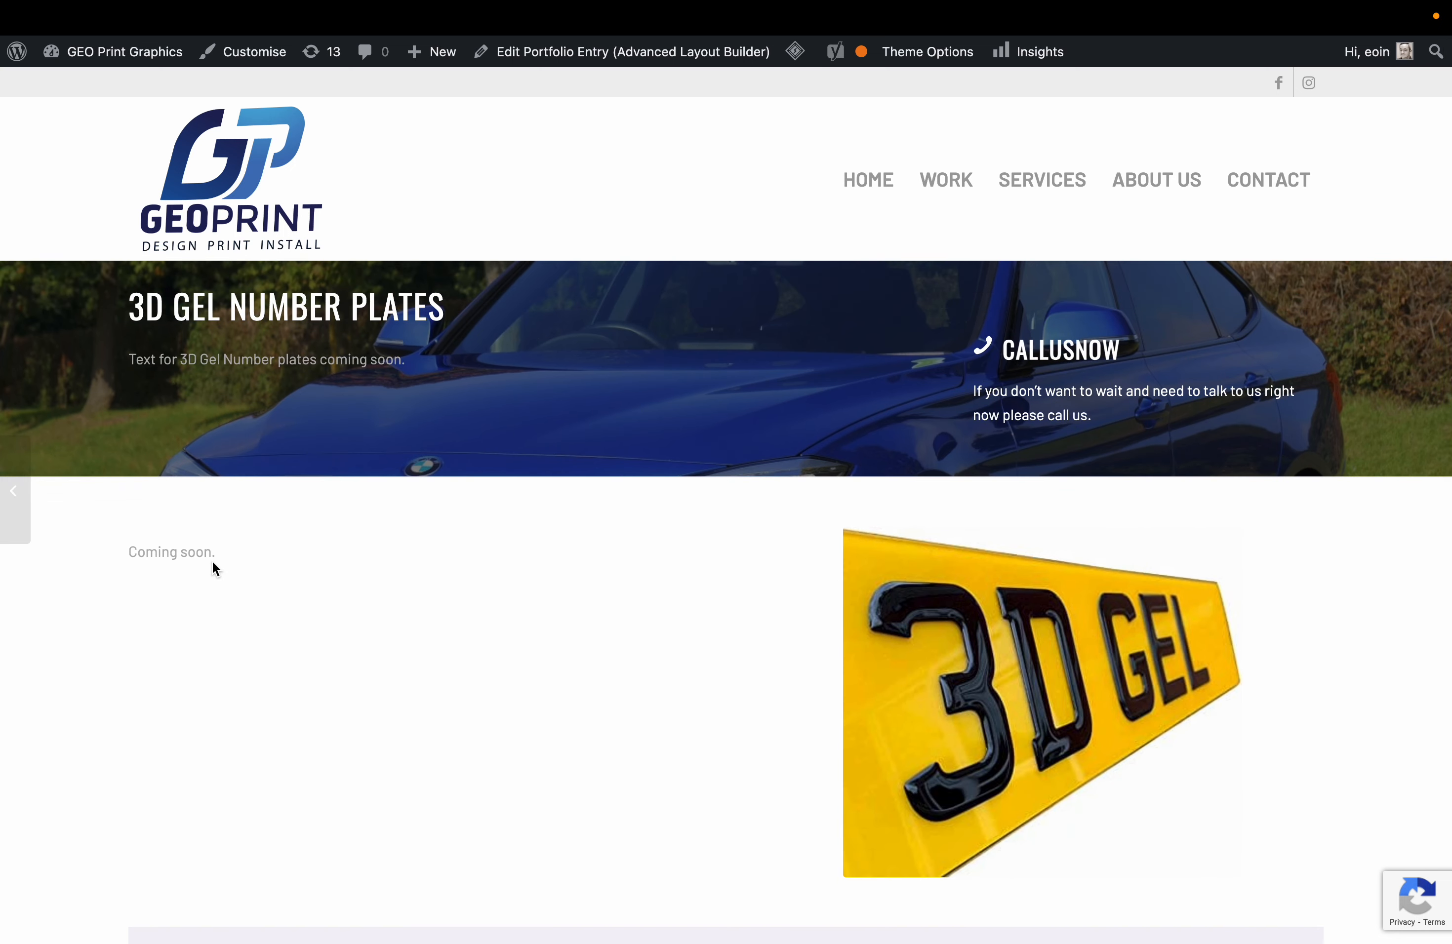
drag(148, 554, 340, 798)
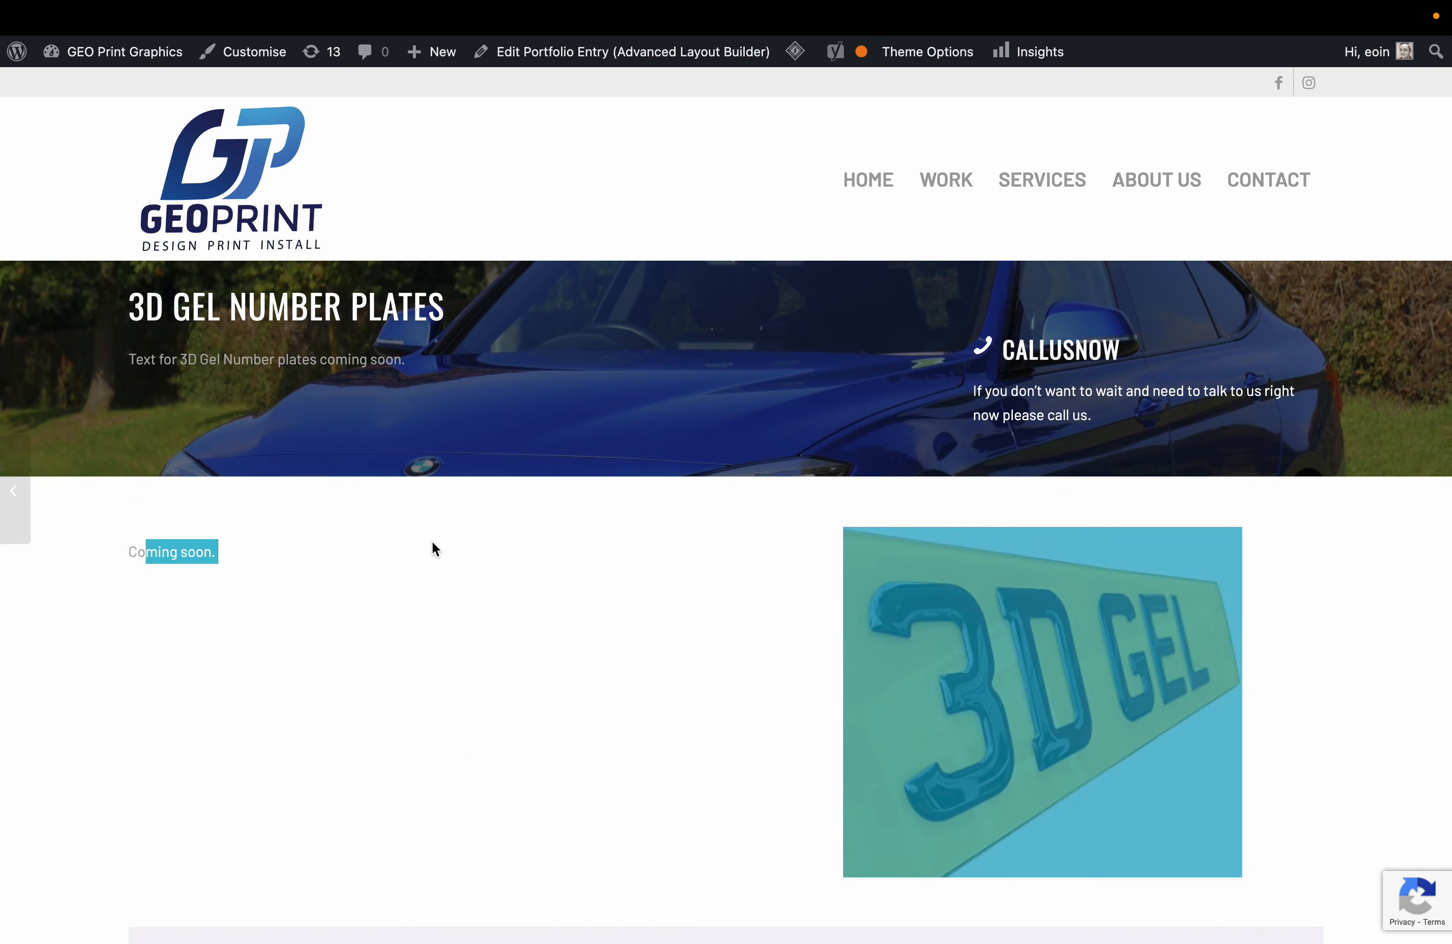
click(329, 715)
scroll(329, 715, down, 3)
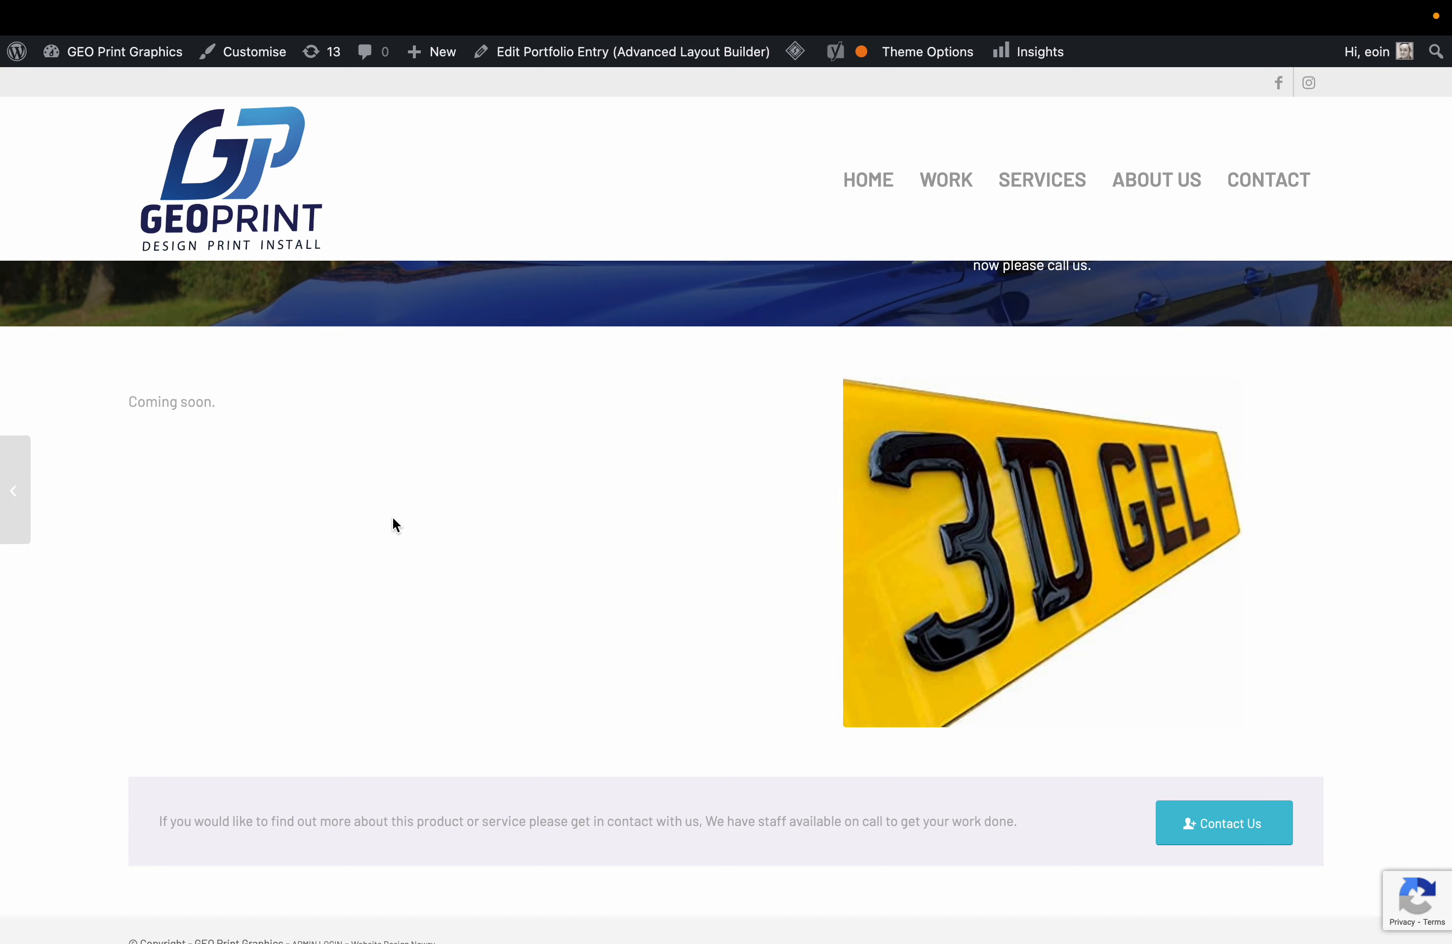
scroll(393, 525, up, 6)
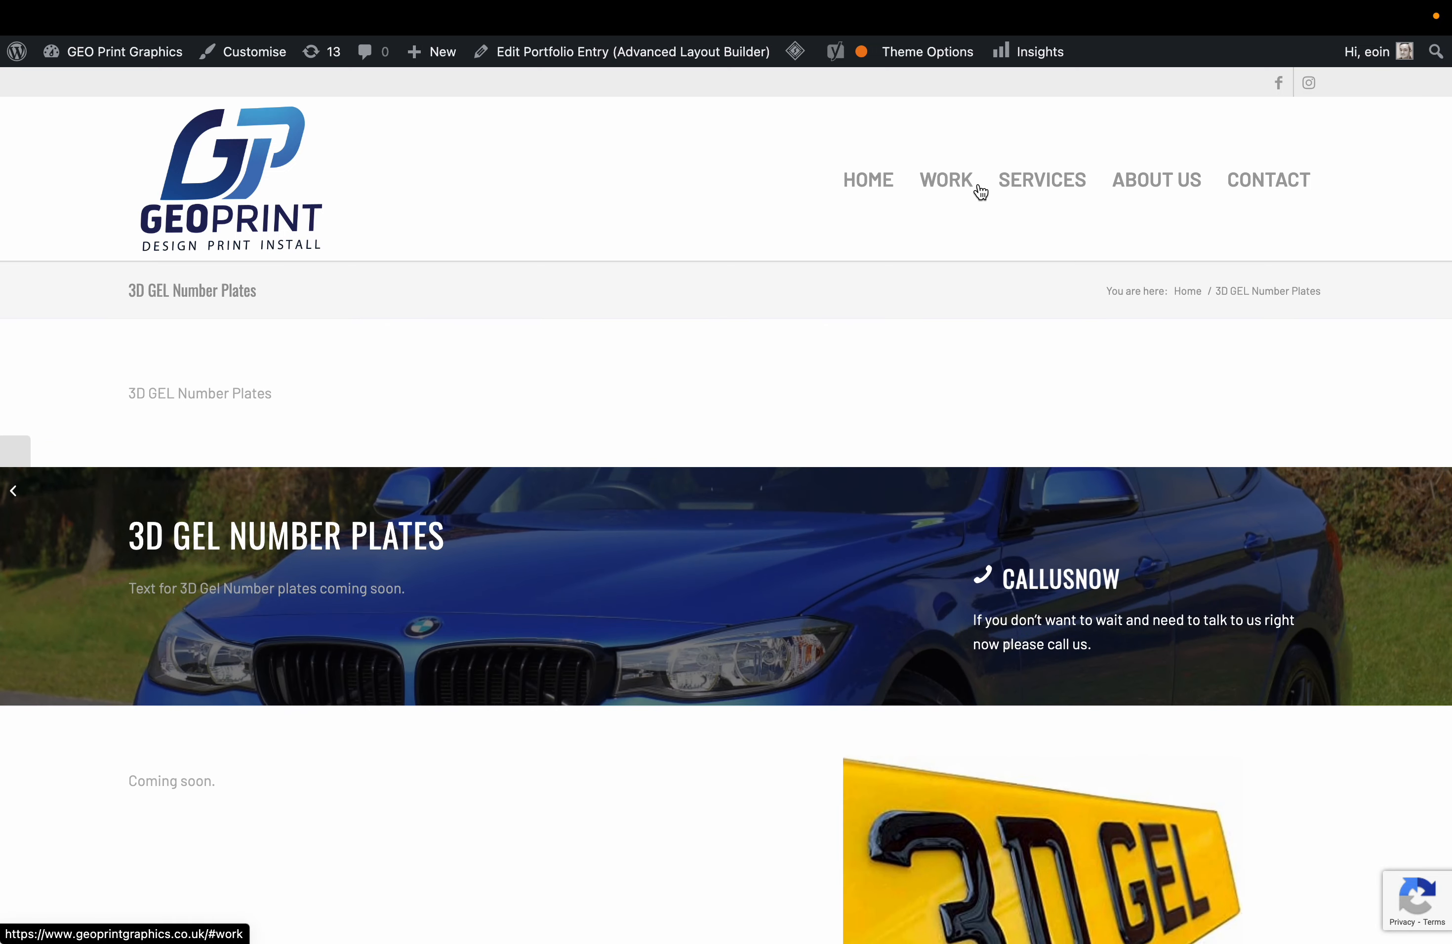
click(863, 186)
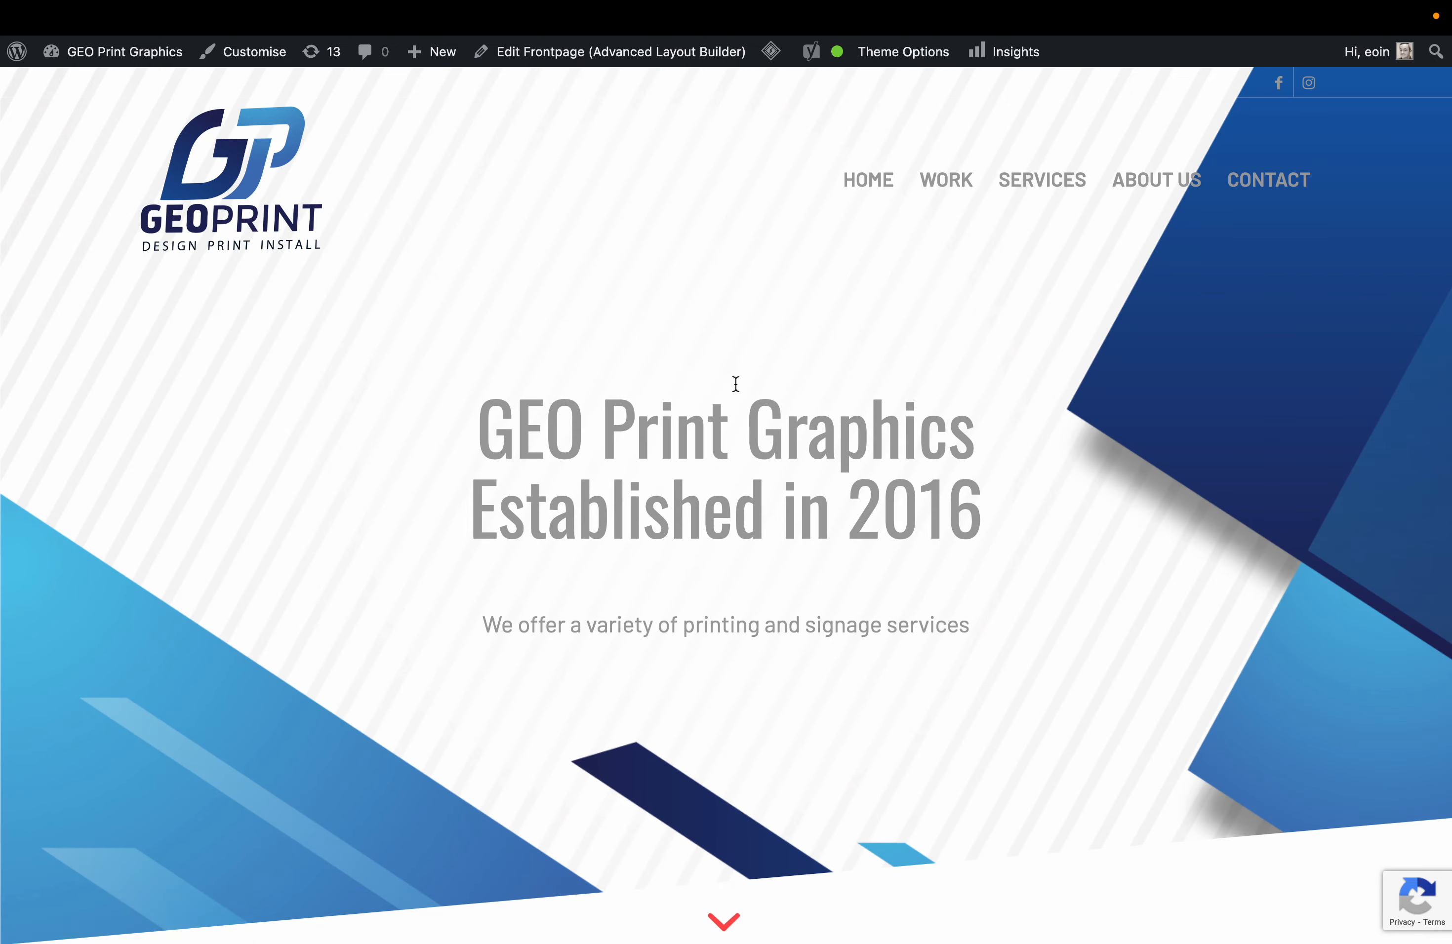
Jump to the front page's Services section and scroll through it.
click(1016, 170)
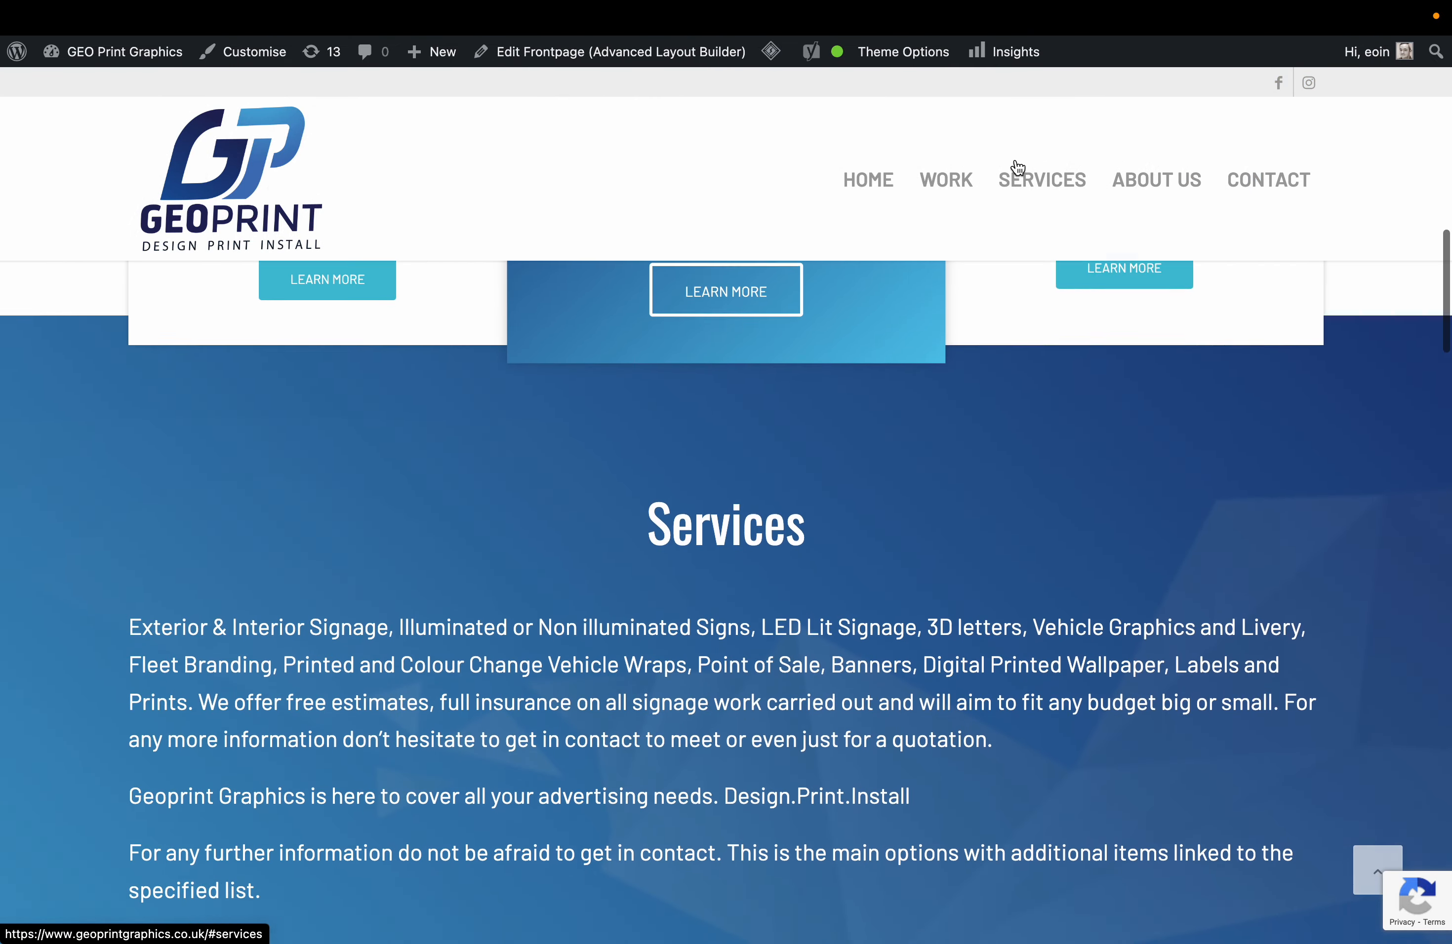
scroll(798, 607, down, 4)
scroll(798, 606, down, 3)
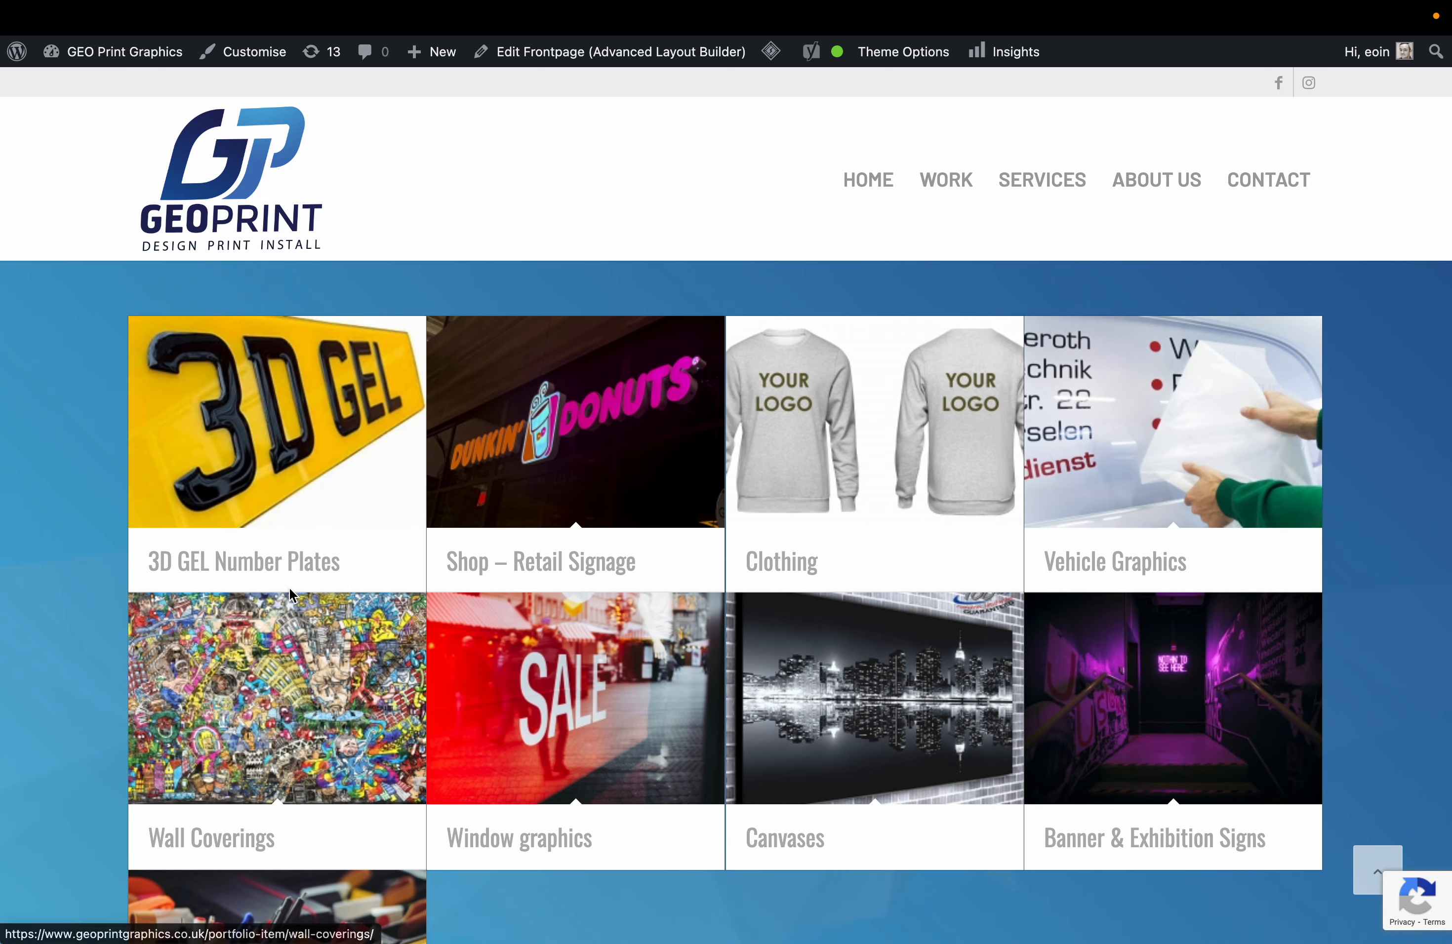
scroll(76, 637, down, 3)
scroll(73, 670, up, 1)
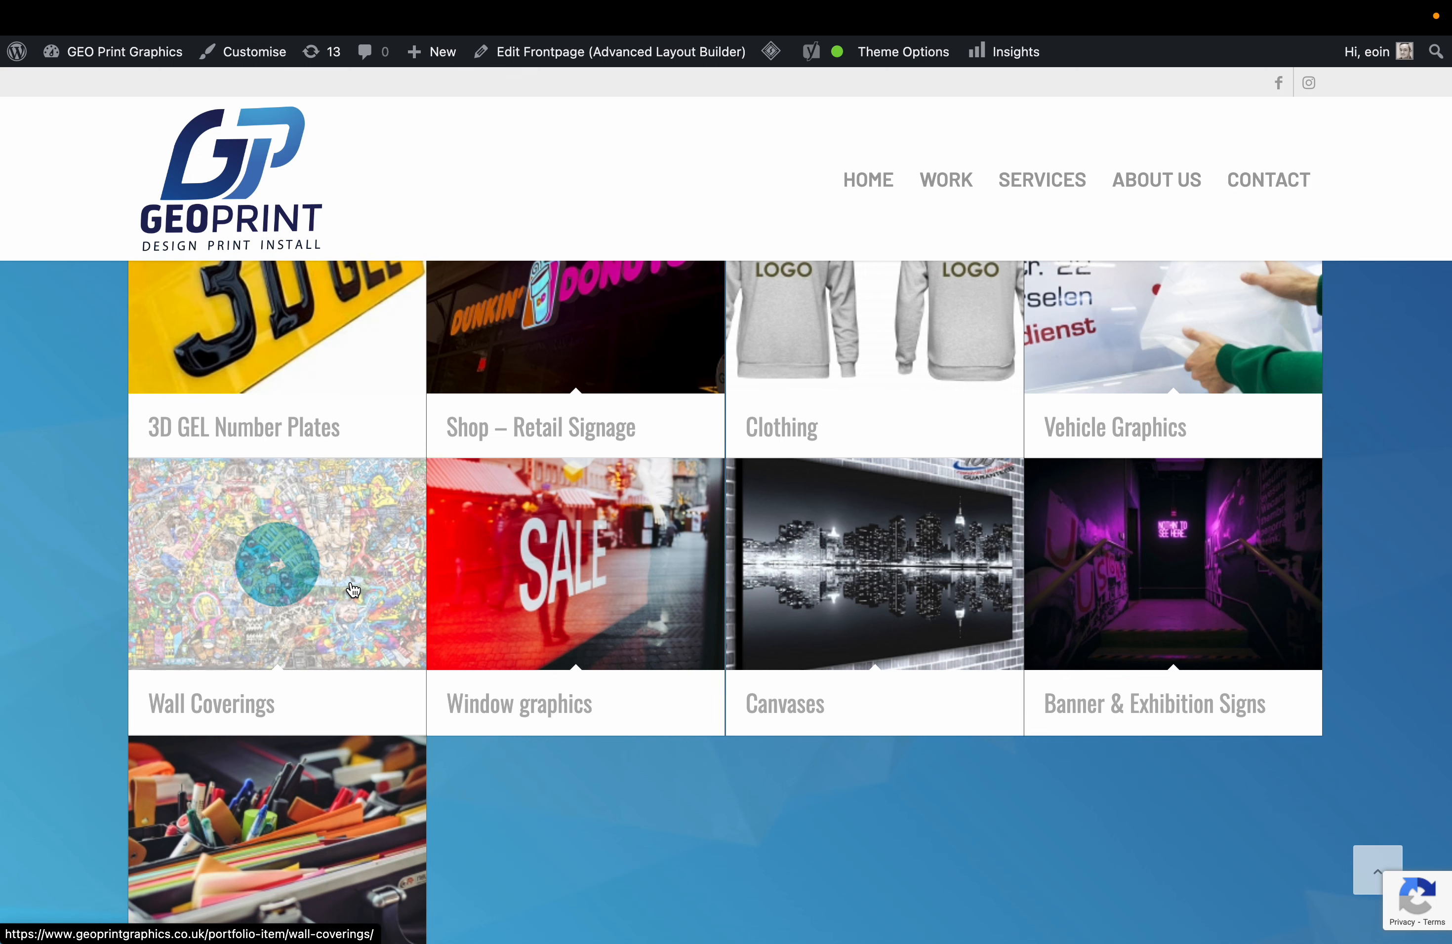
Go to the WordPress admin dashboard from the admin bar's site menu.
mouse_move(443, 65)
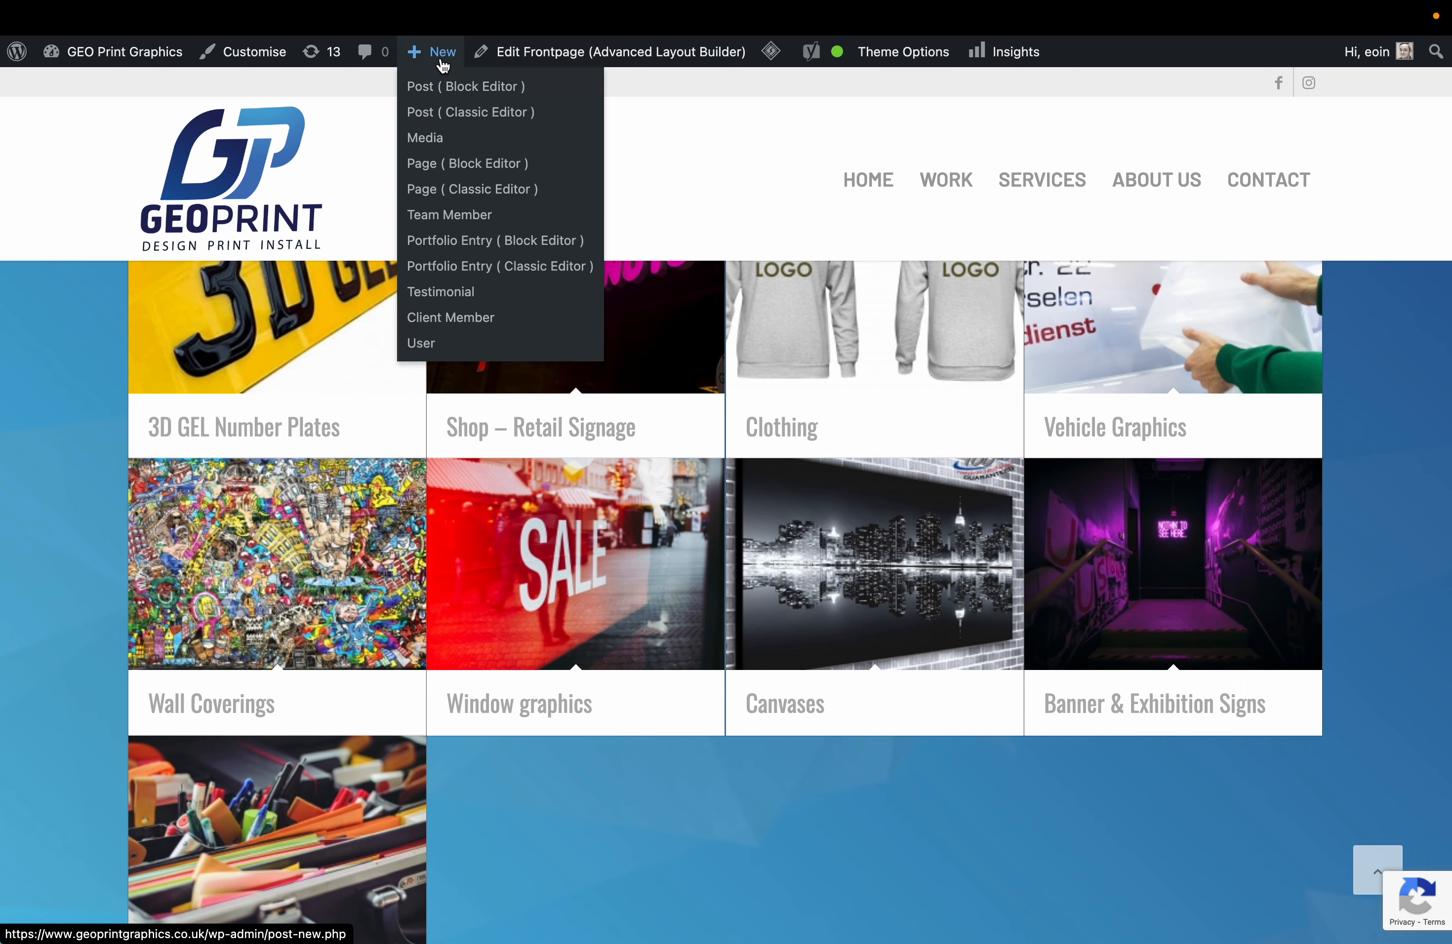
mouse_move(122, 54)
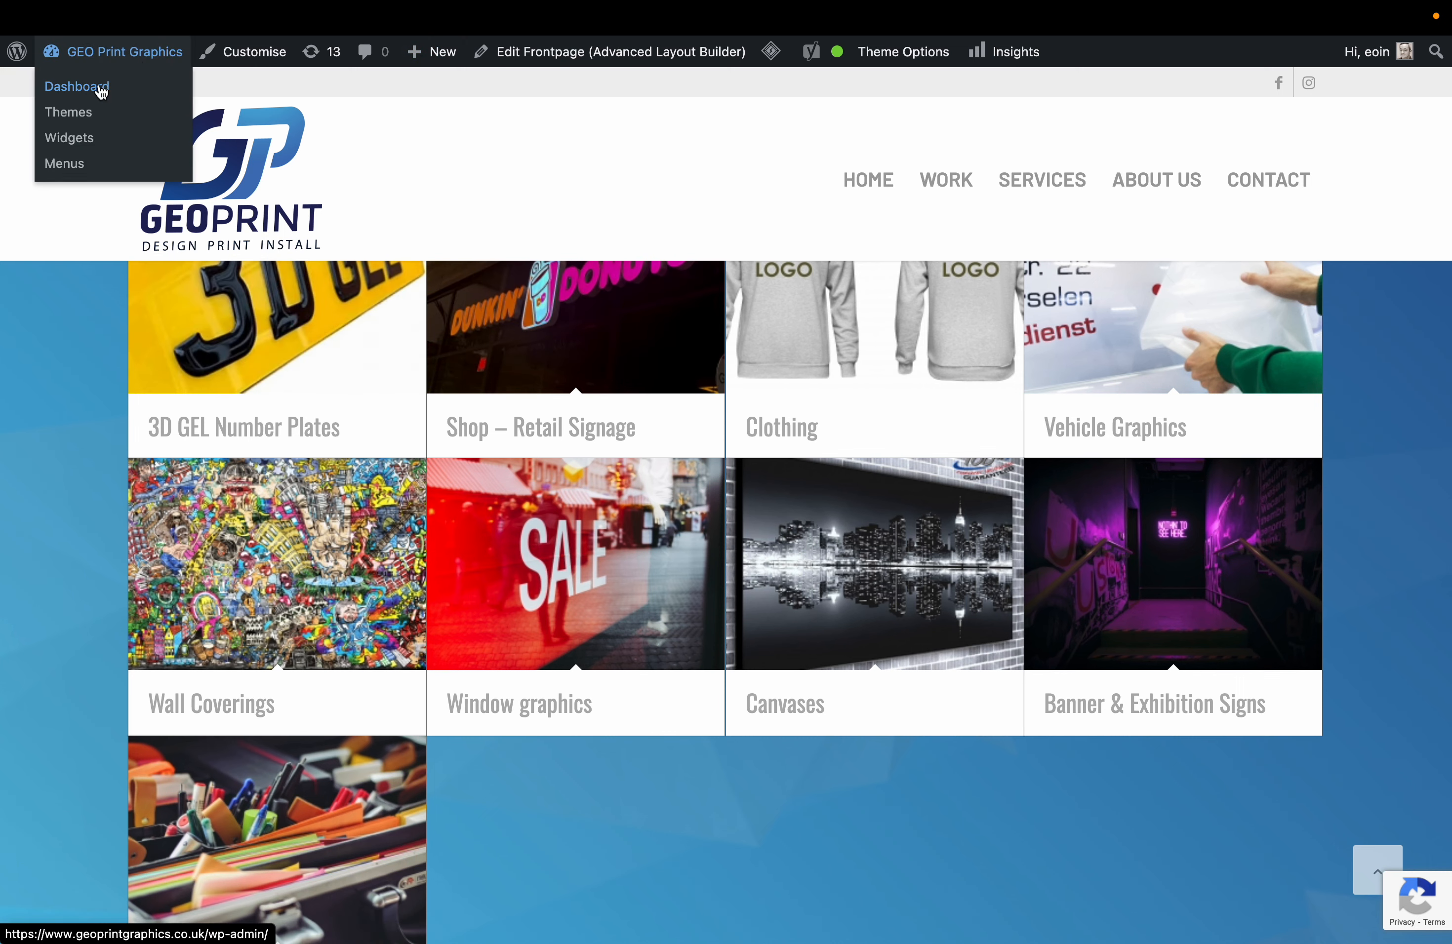
click(102, 91)
Duplicate the Clothing portfolio item and open the clothing-2 draft for editing.
click(72, 445)
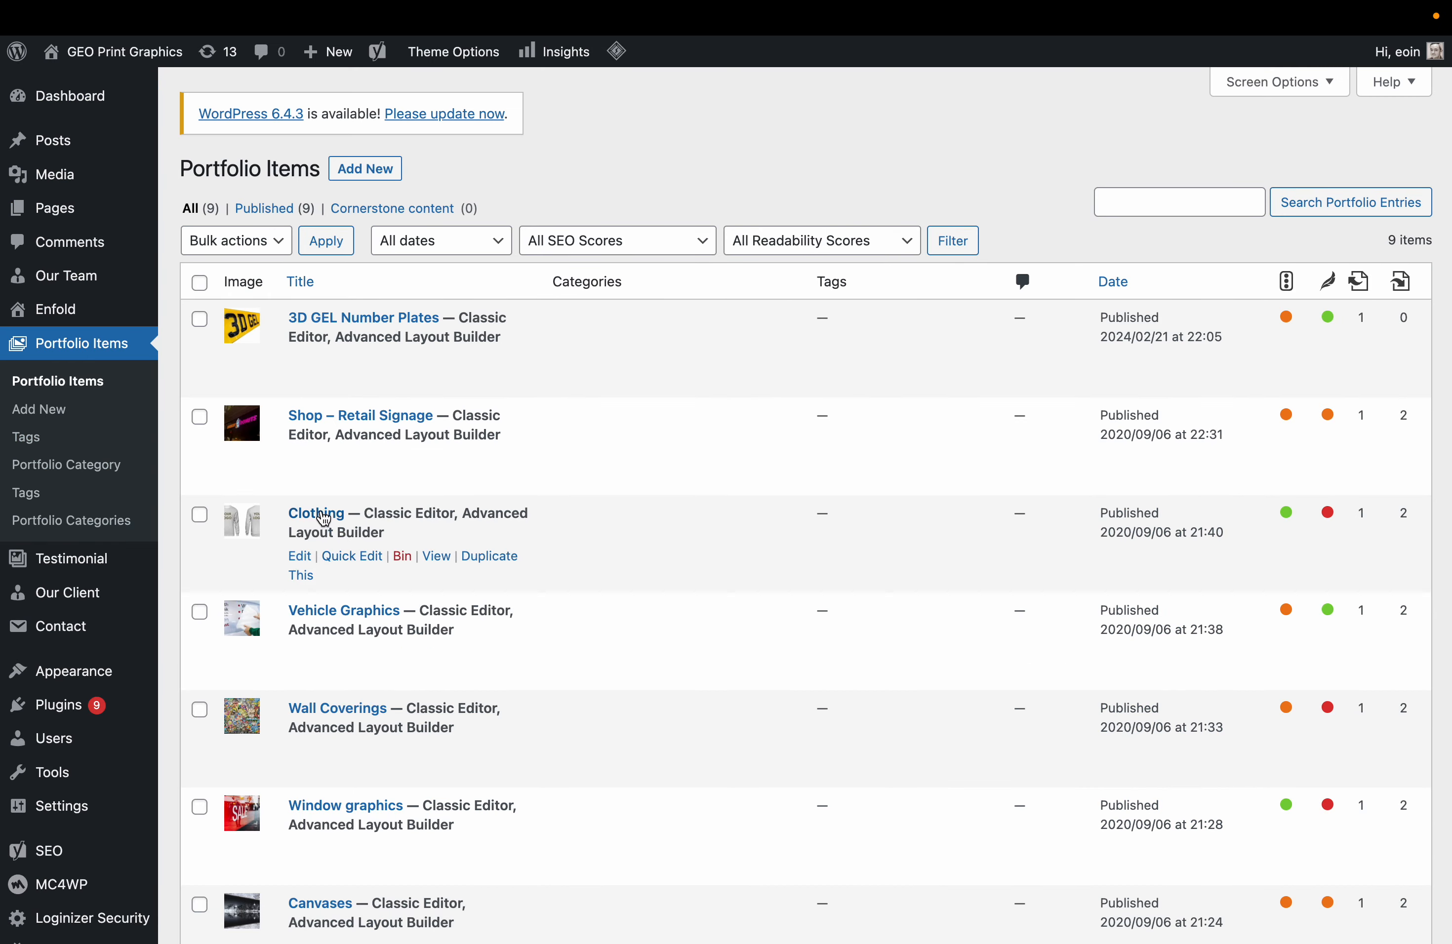
click(475, 557)
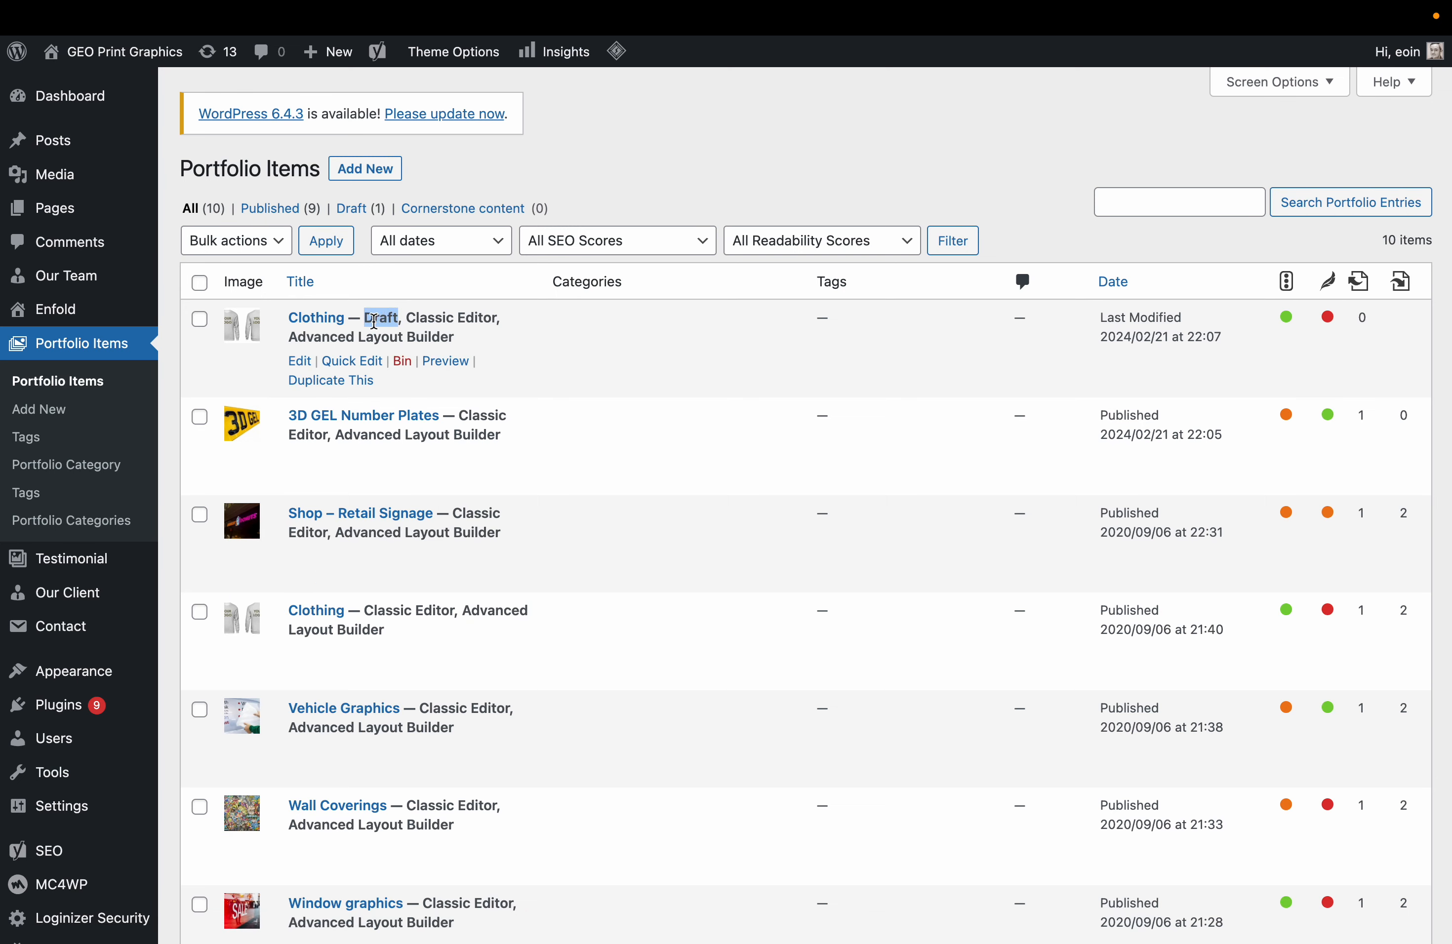
click(300, 362)
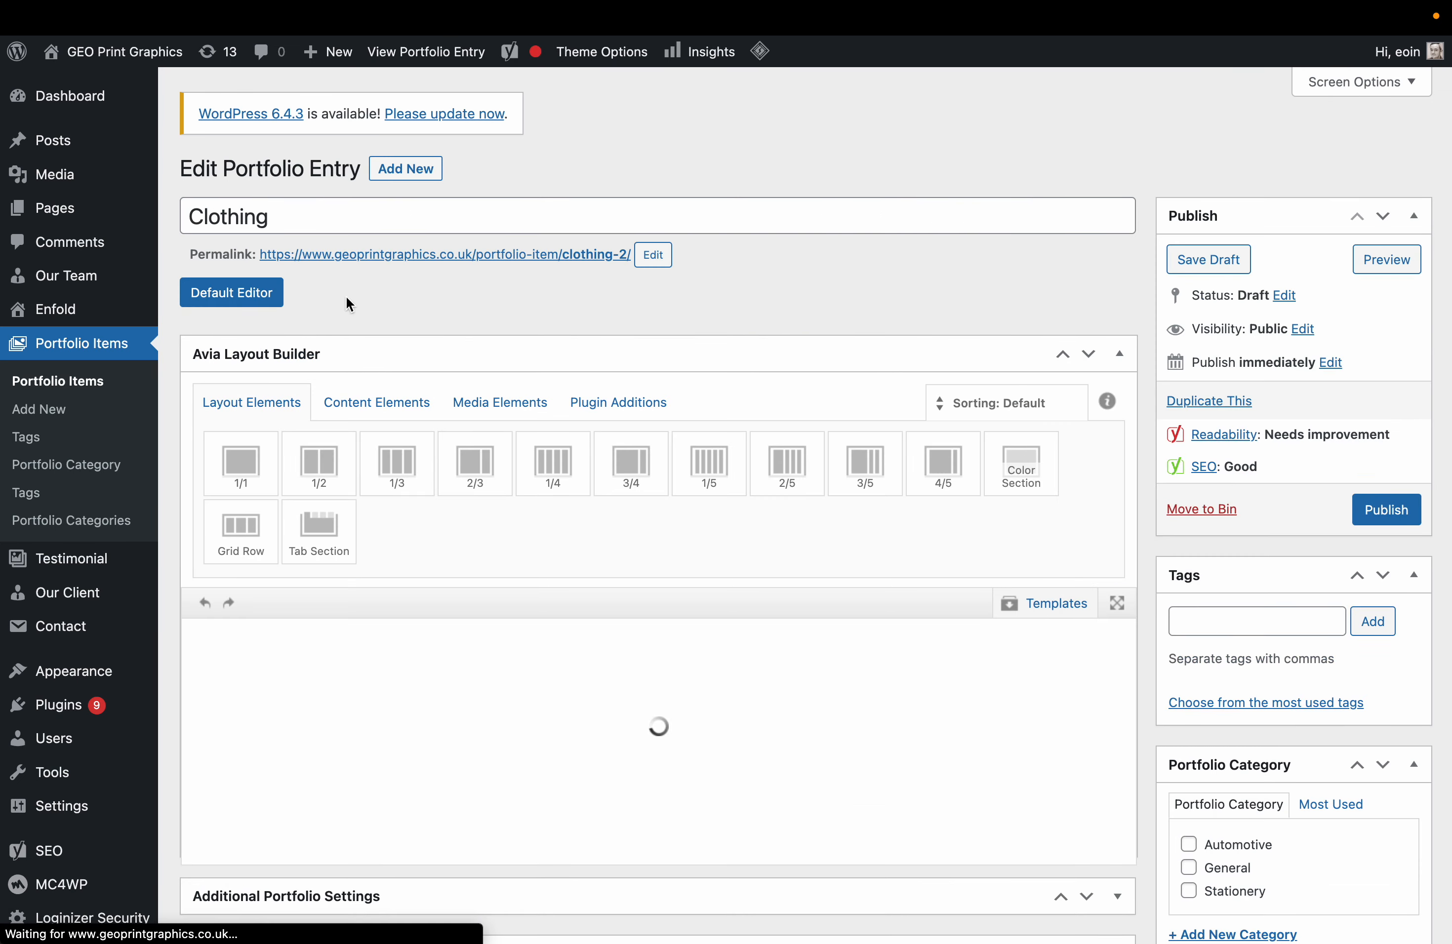
Retitle the copy 'Medals & Plaques' and set its permalink slug to medals-plaques.
double_click(307, 213)
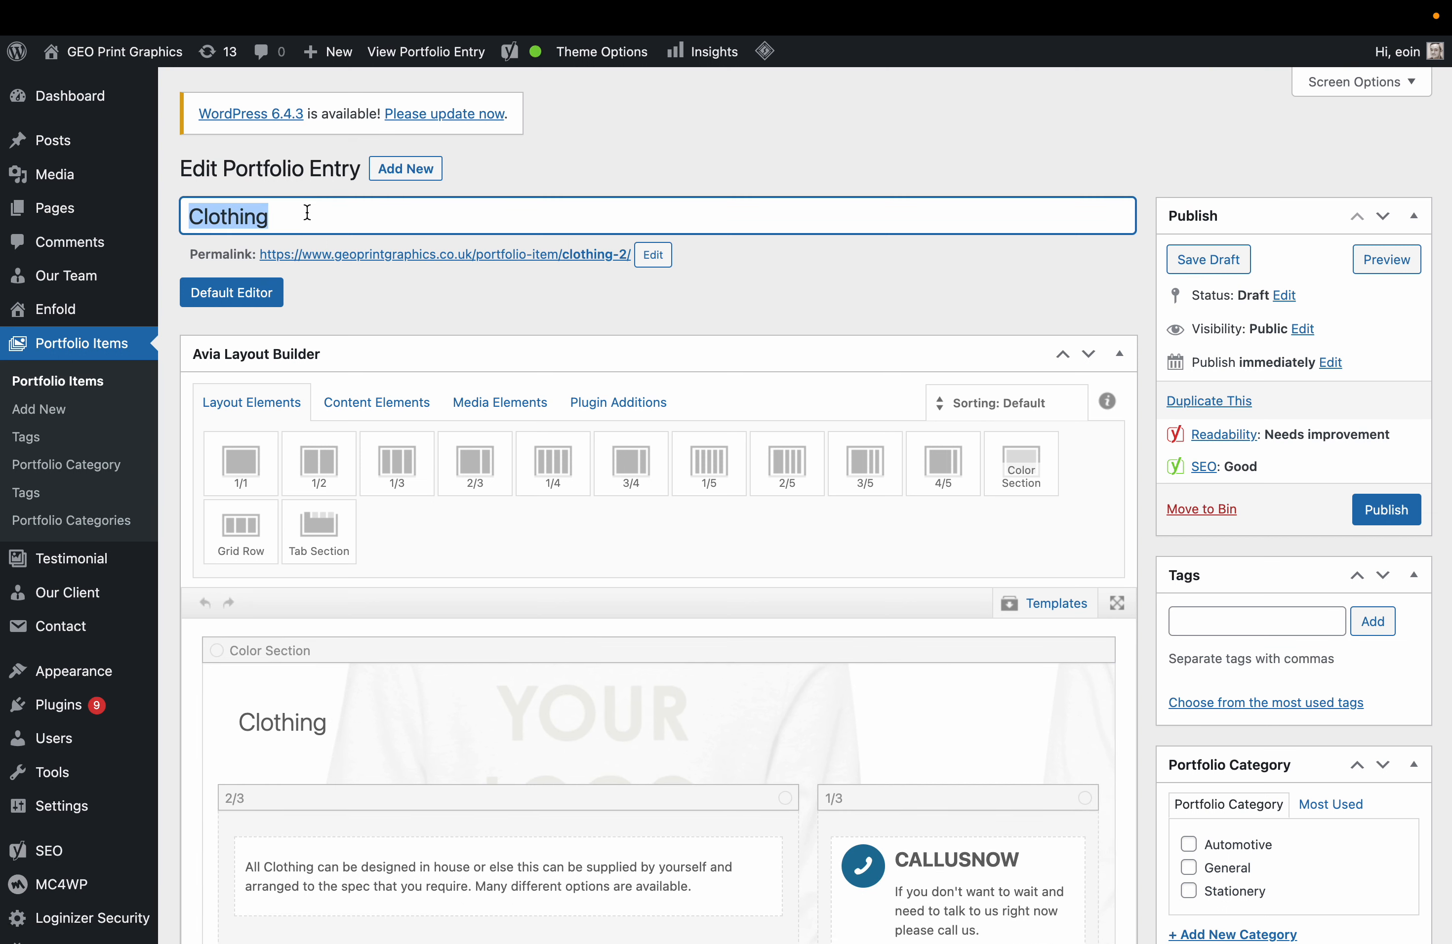
text(Medals & Plaques)
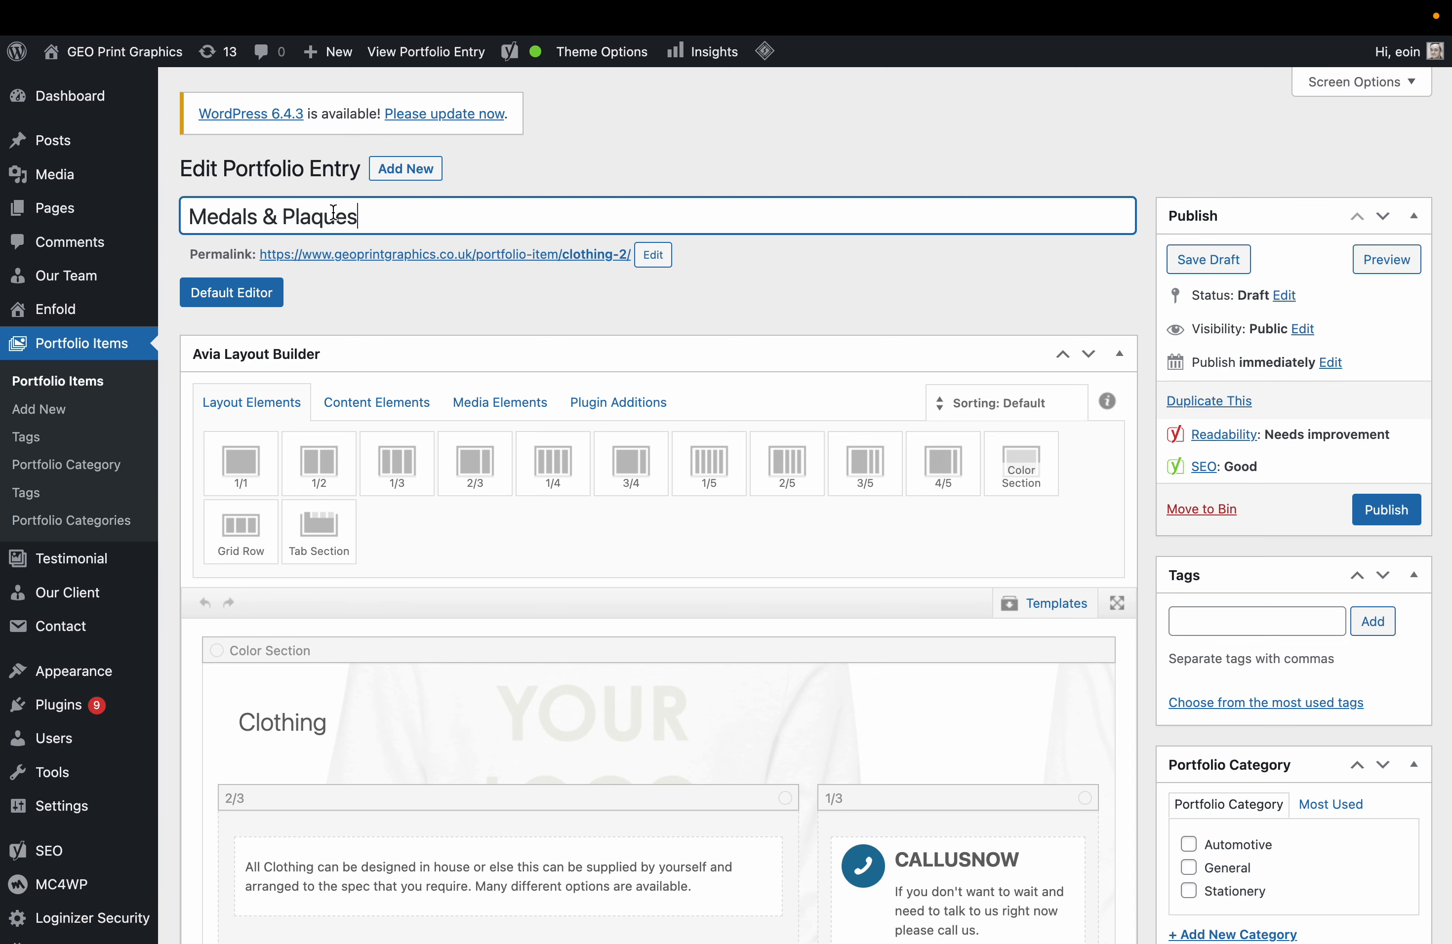
key(ctrl+a)
key(ctrl+c)
click(653, 254)
key(ctrl+v)
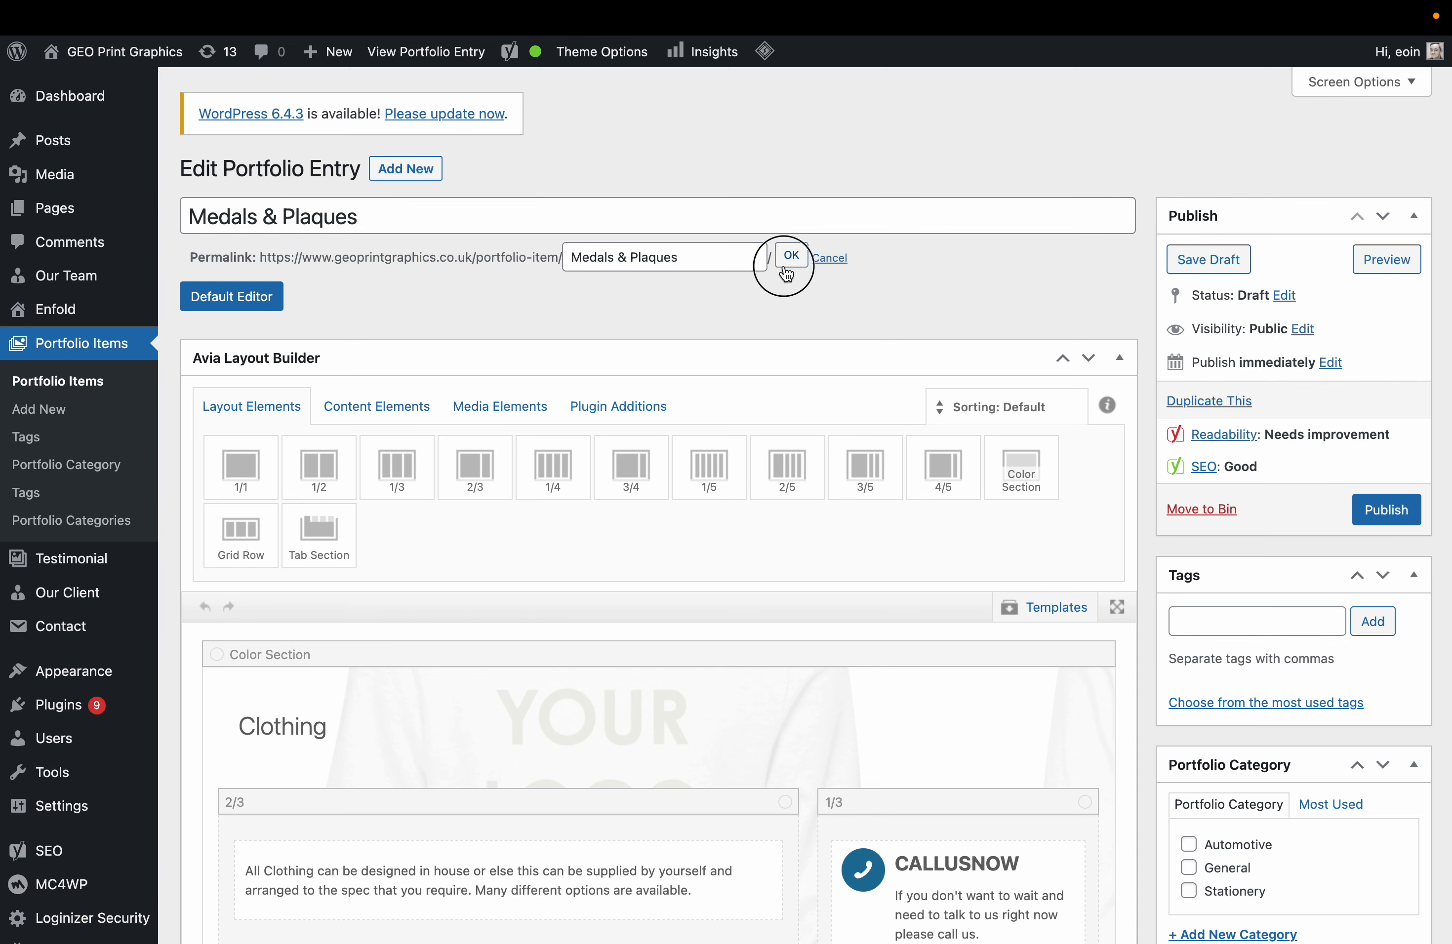
click(790, 254)
Change the Special Heading text to 'Medals & Plaques' and save it.
click(415, 218)
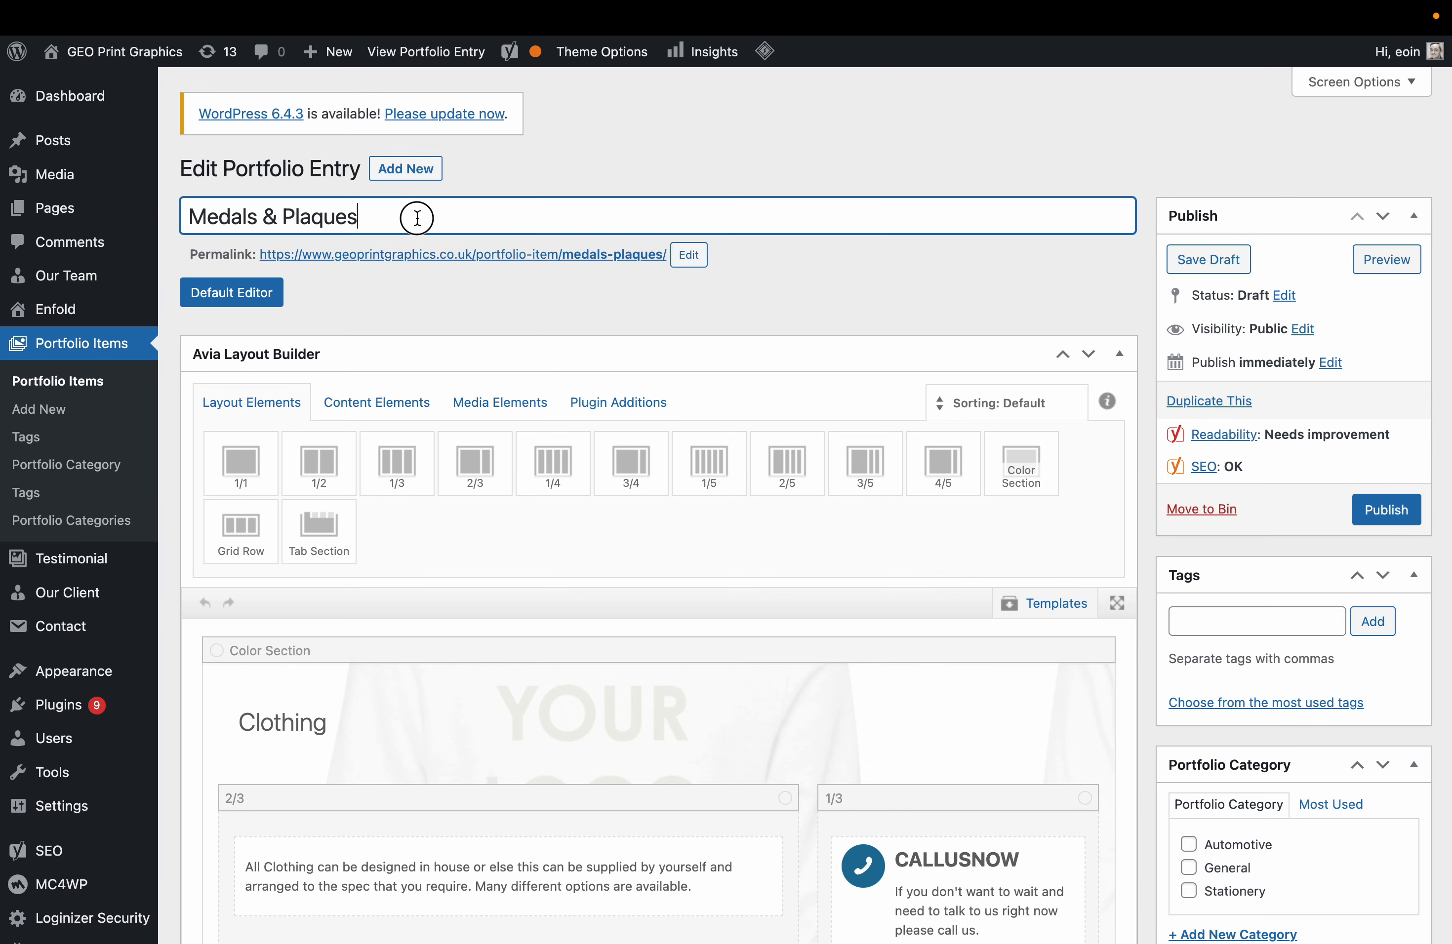
key(ctrl+a)
click(346, 720)
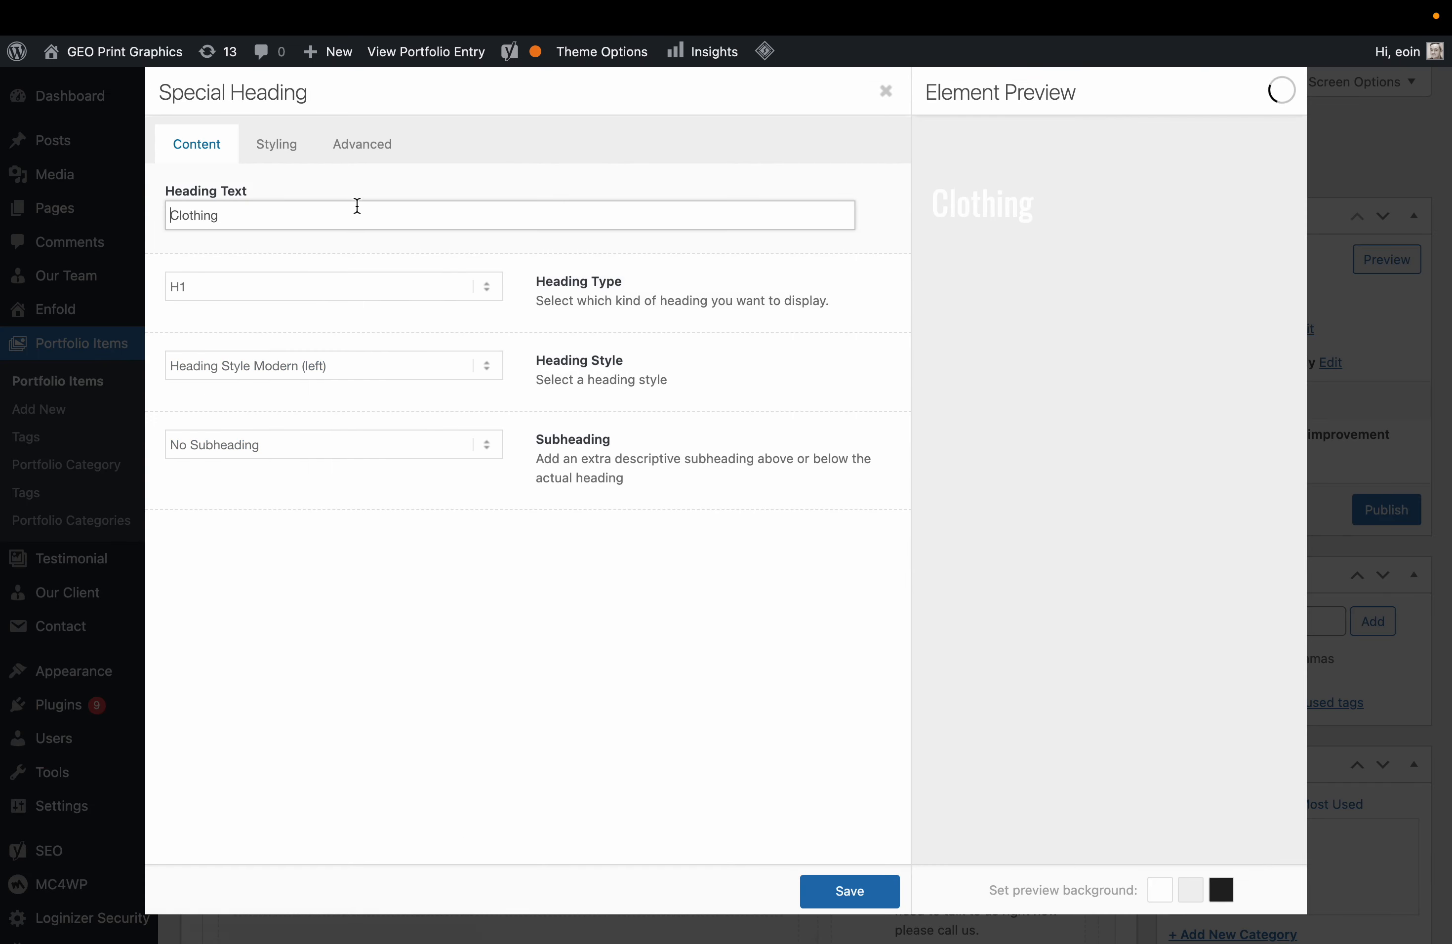
click(356, 207)
key(ctrl+a)
key(ctrl+v)
click(835, 892)
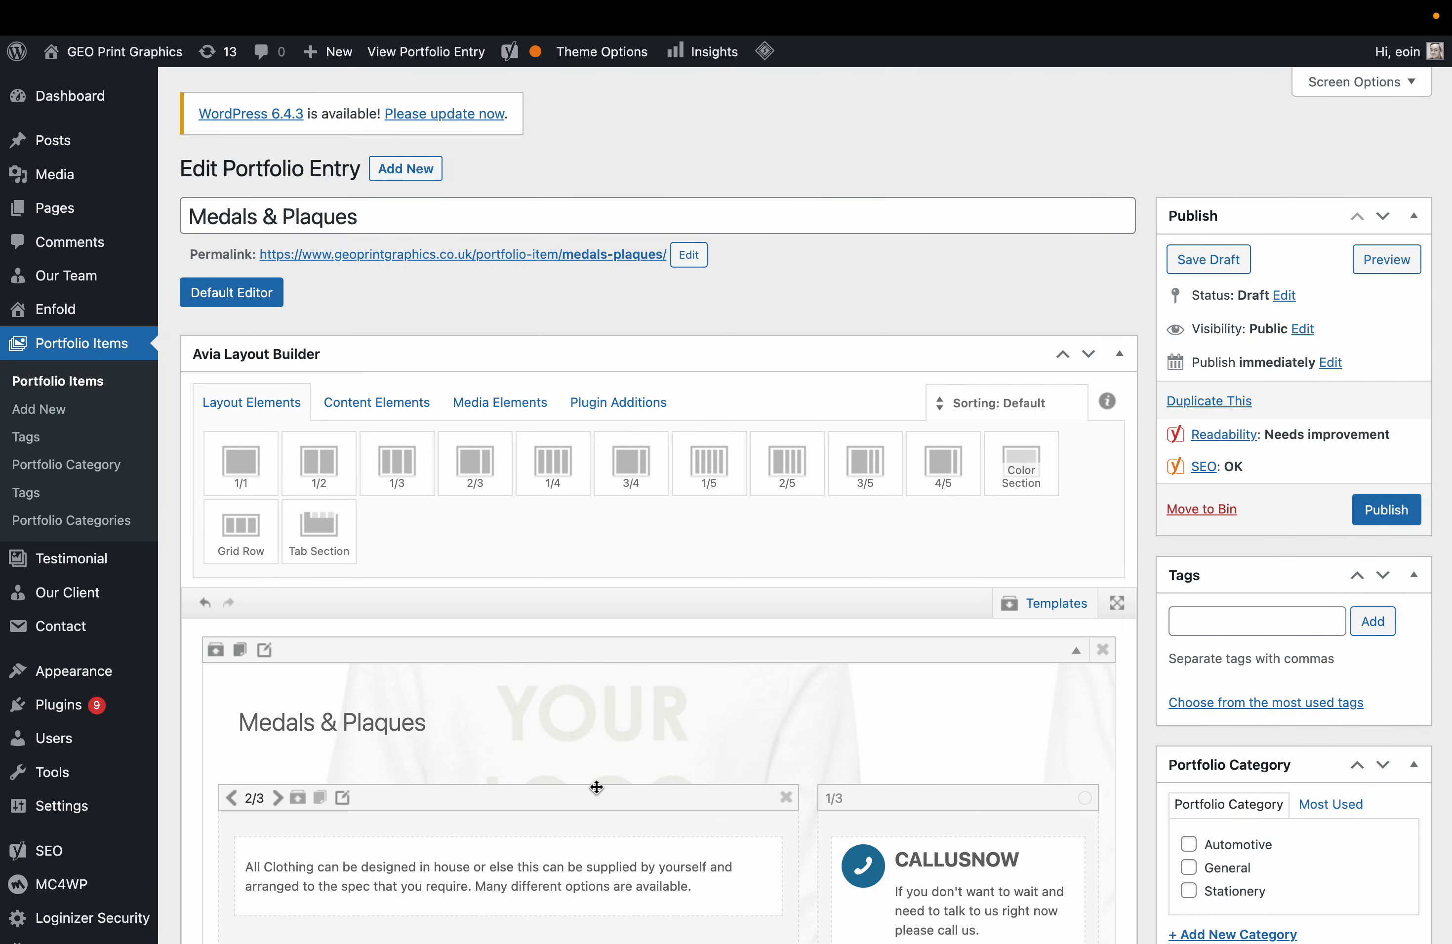
scroll(597, 784, down, 5)
scroll(598, 794, down, 10)
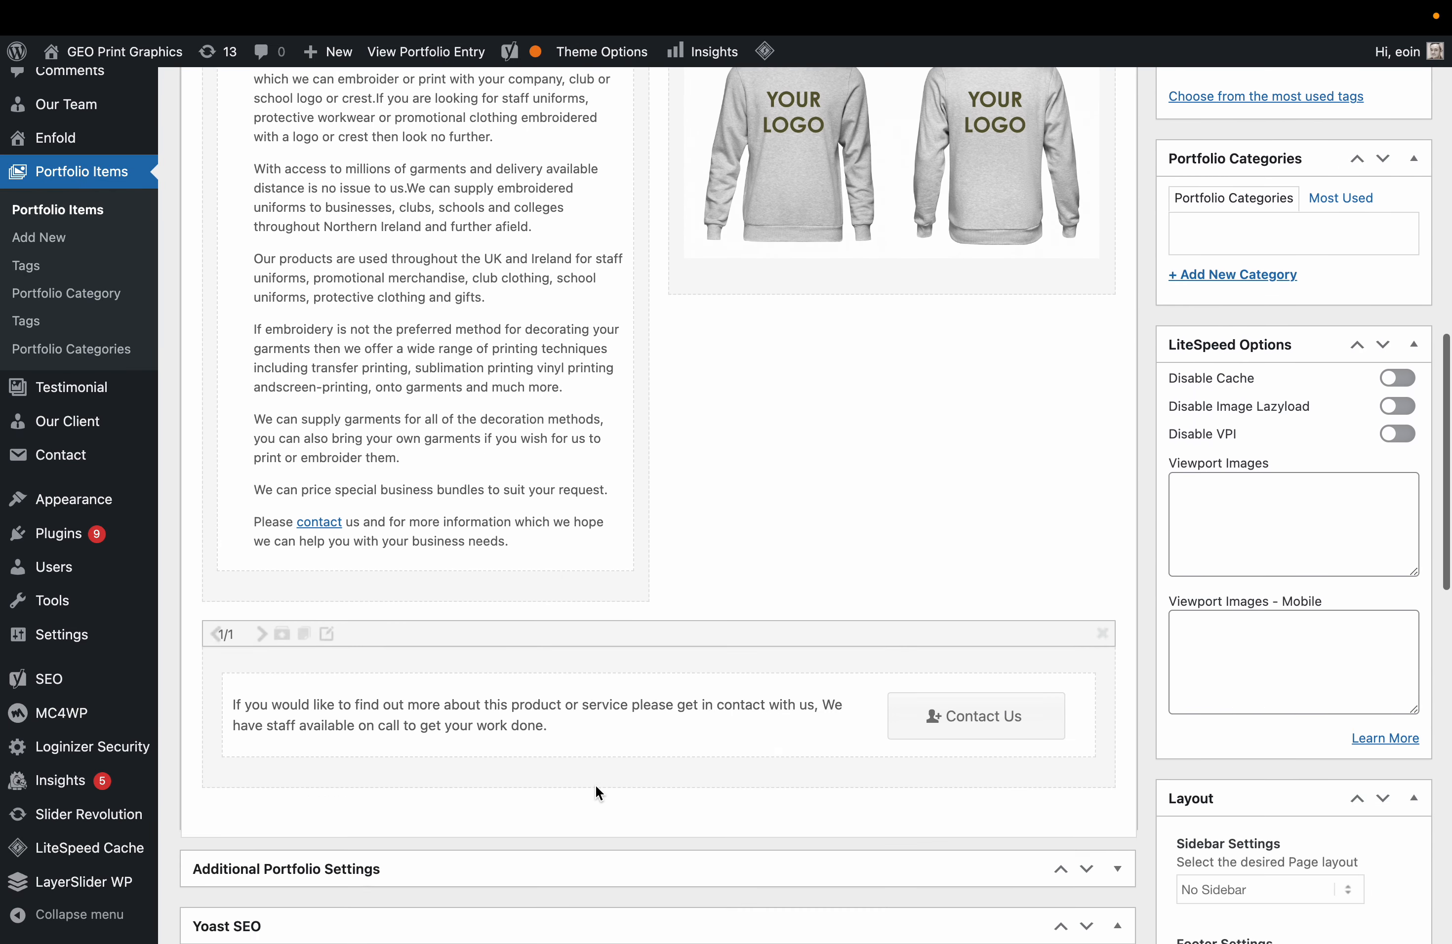
Set the Yoast focus keyphrase to 'Medals & Plaques'.
click(507, 847)
key(ctrl+a)
key(ctrl+v)
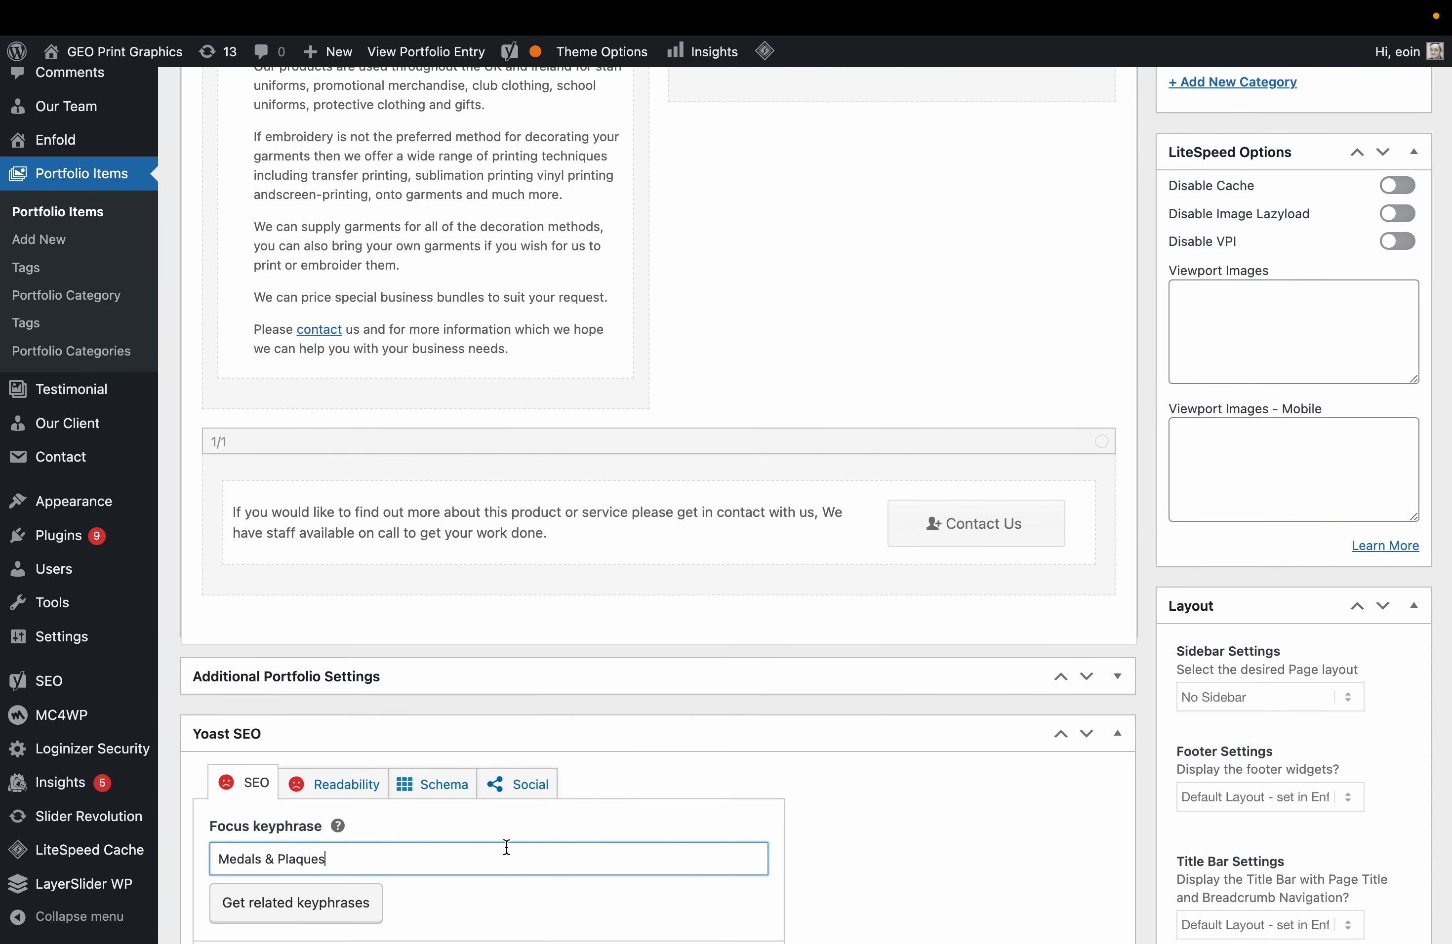
scroll(912, 754, down, 15)
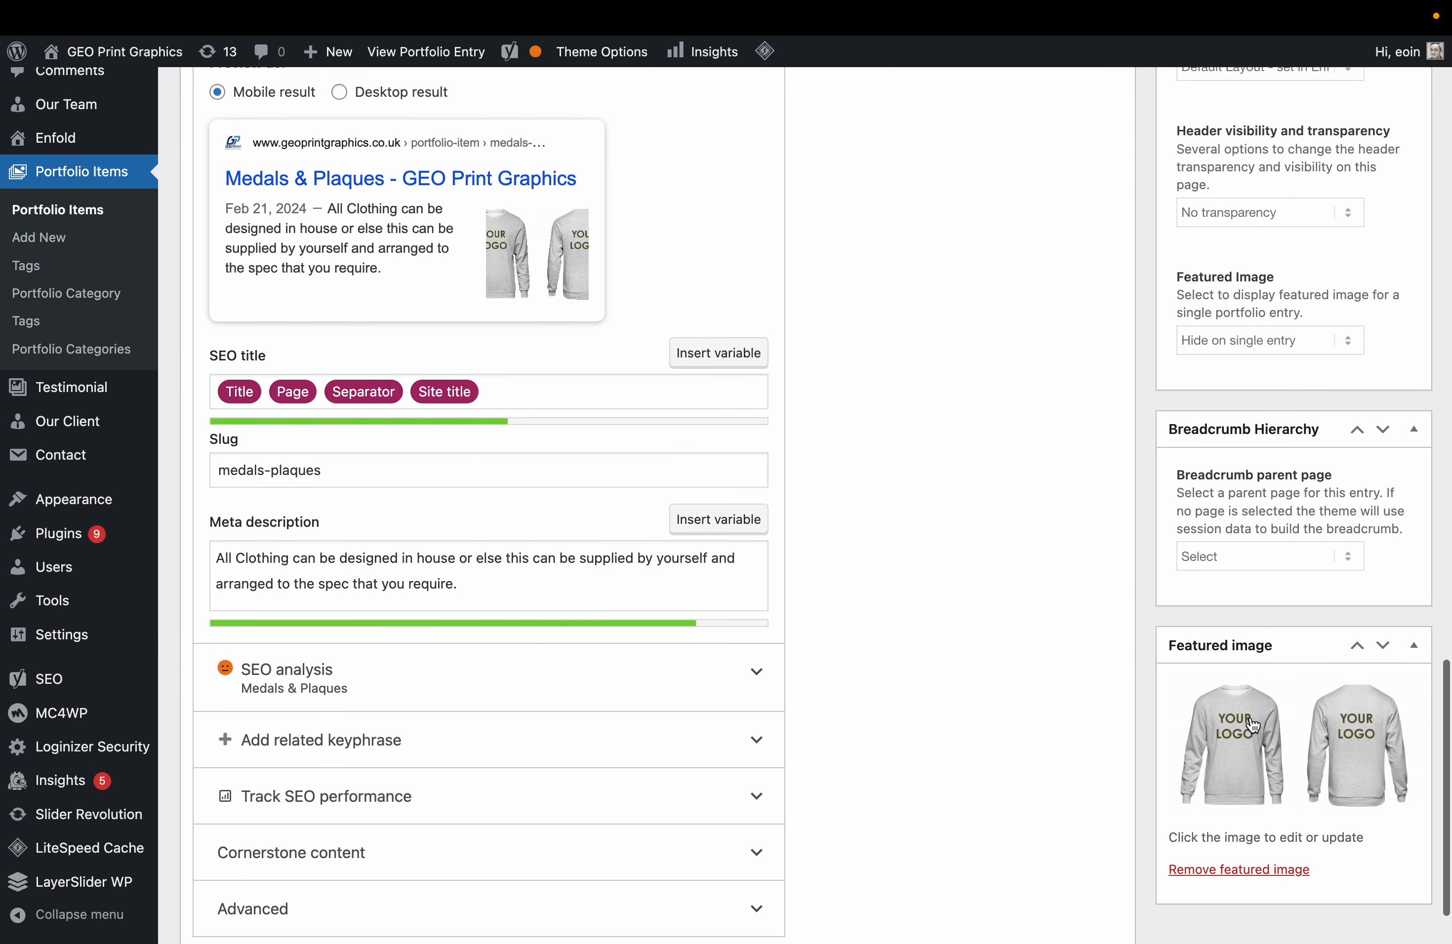
Make the blue G swirl picture the featured image.
click(1250, 715)
click(463, 342)
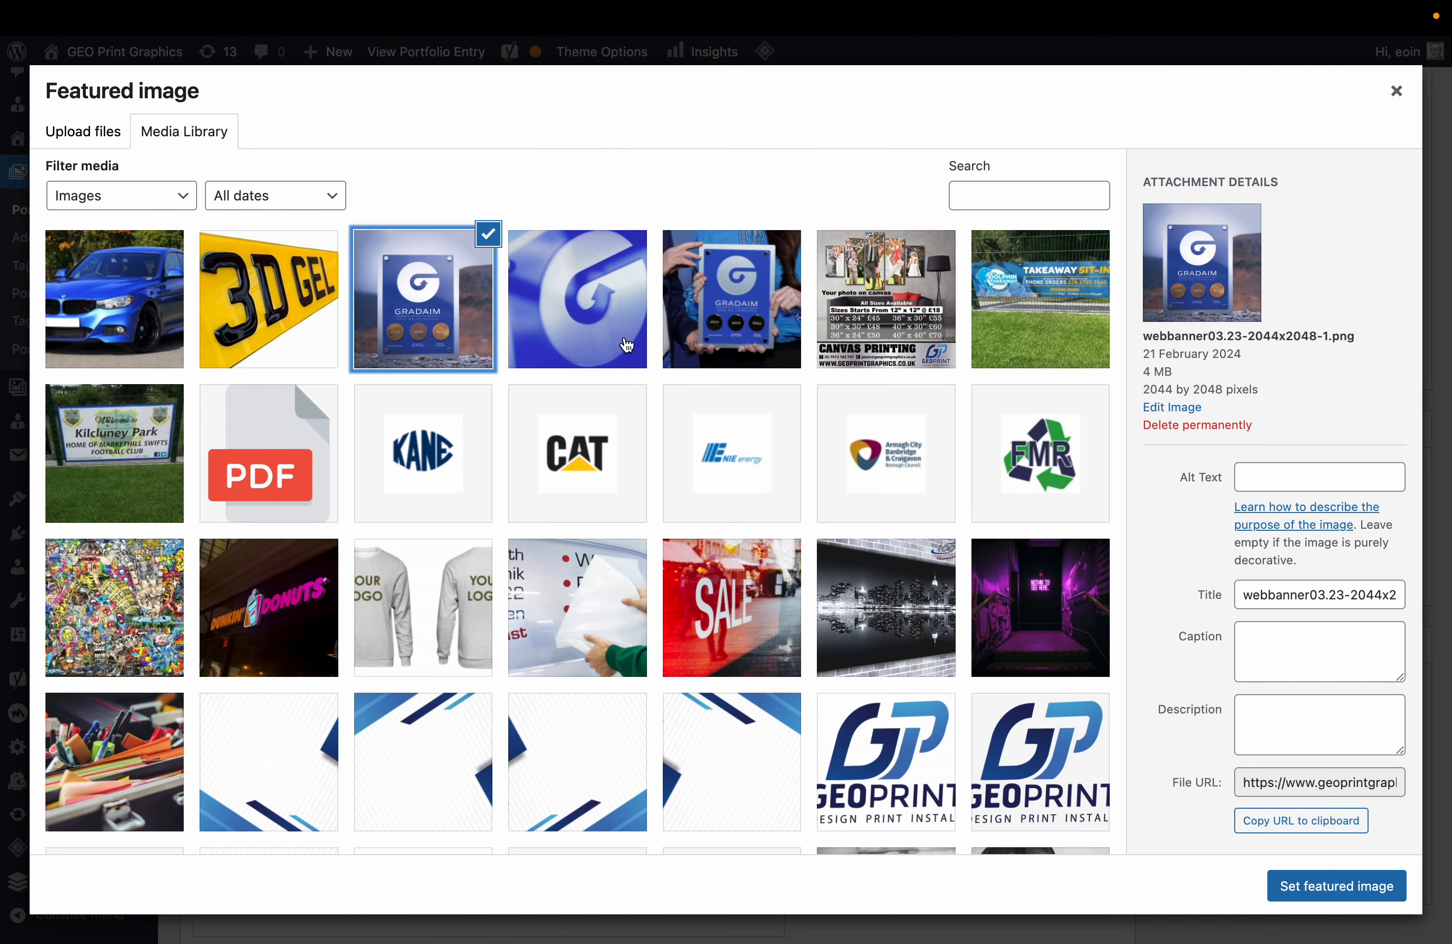
click(627, 347)
click(1315, 875)
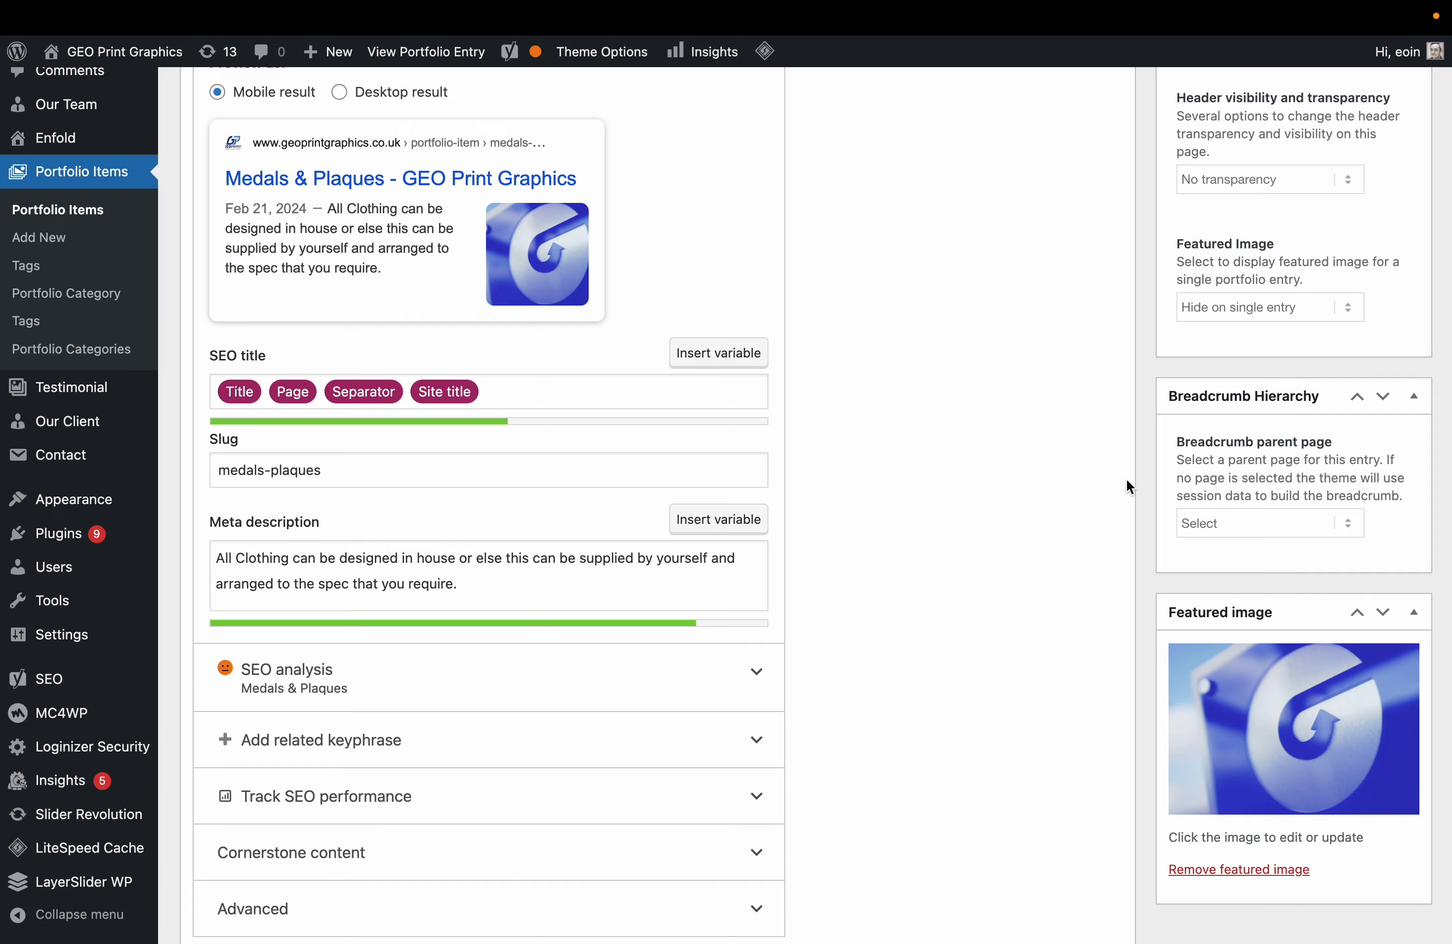
scroll(1128, 486, up, 15)
scroll(1126, 479, up, 10)
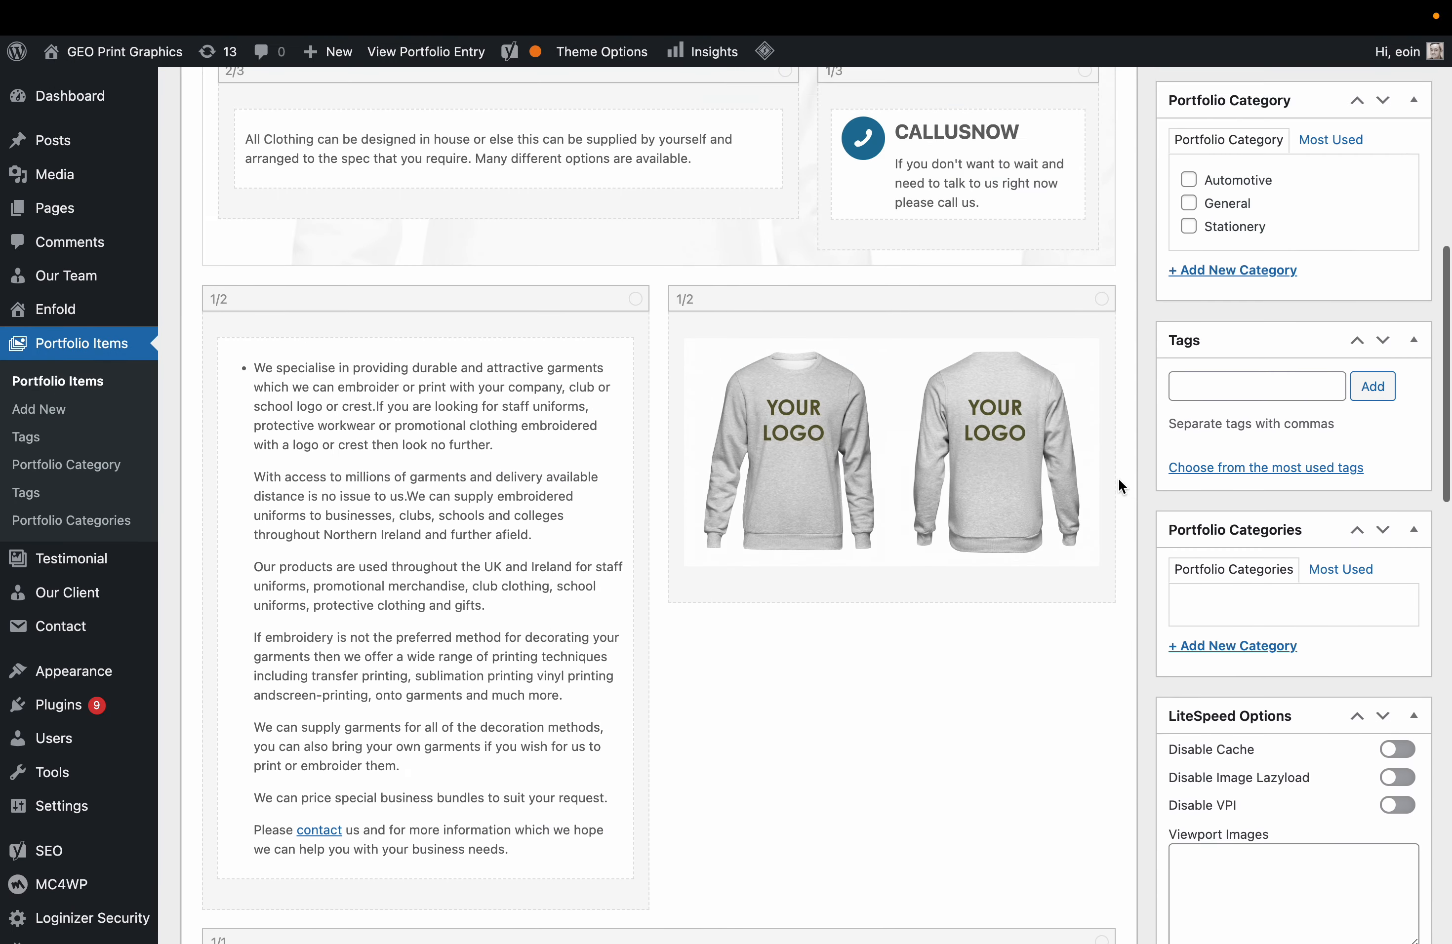
Replace the sweatshirt image element with the Gradaim plaque picture at Large size.
click(994, 440)
click(380, 350)
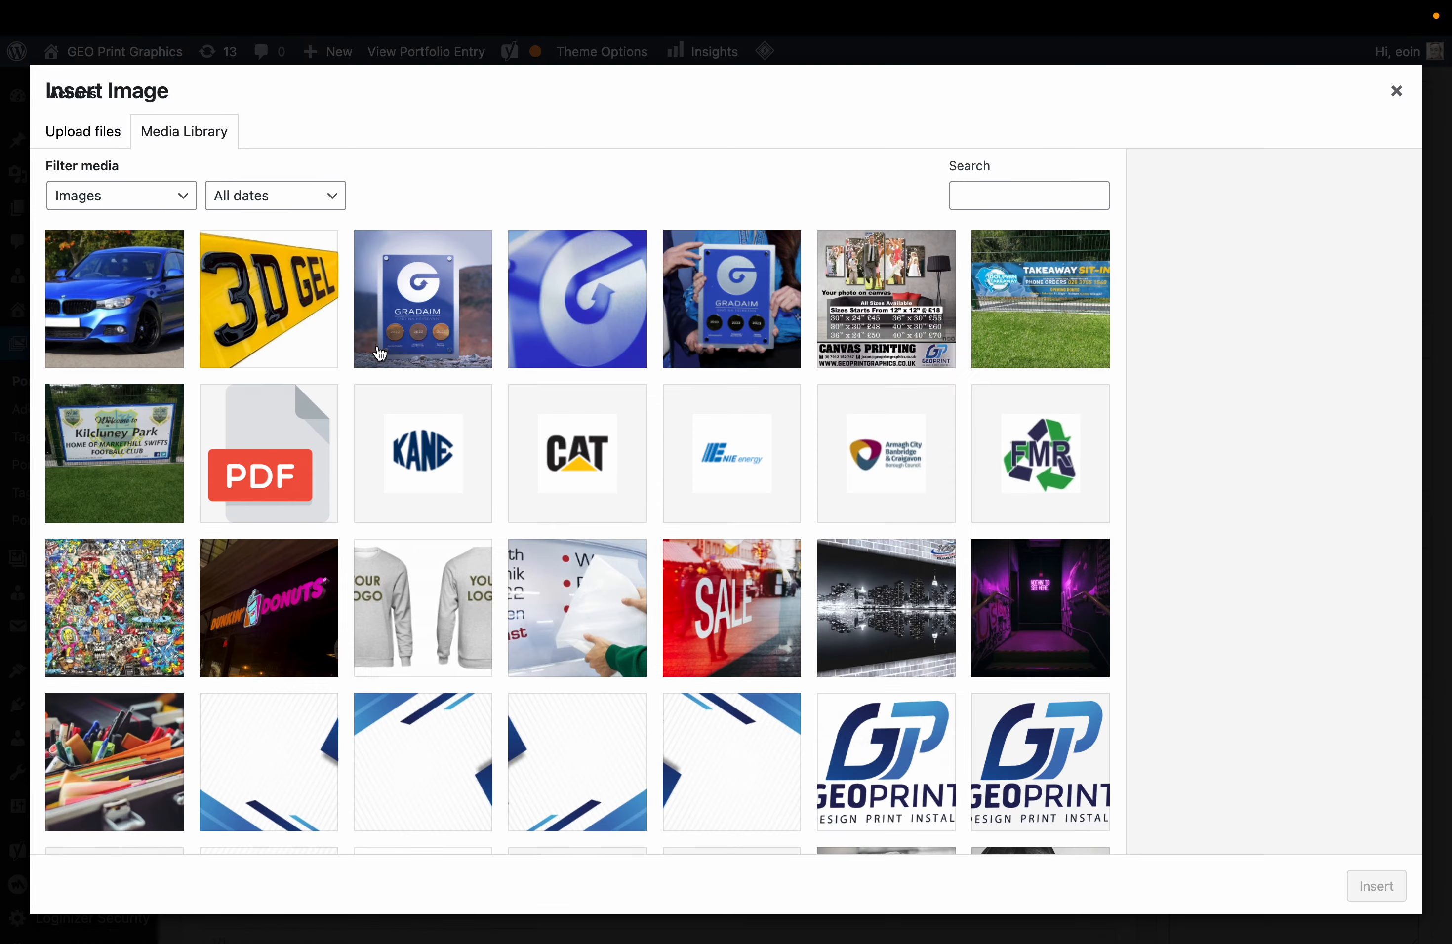
click(457, 327)
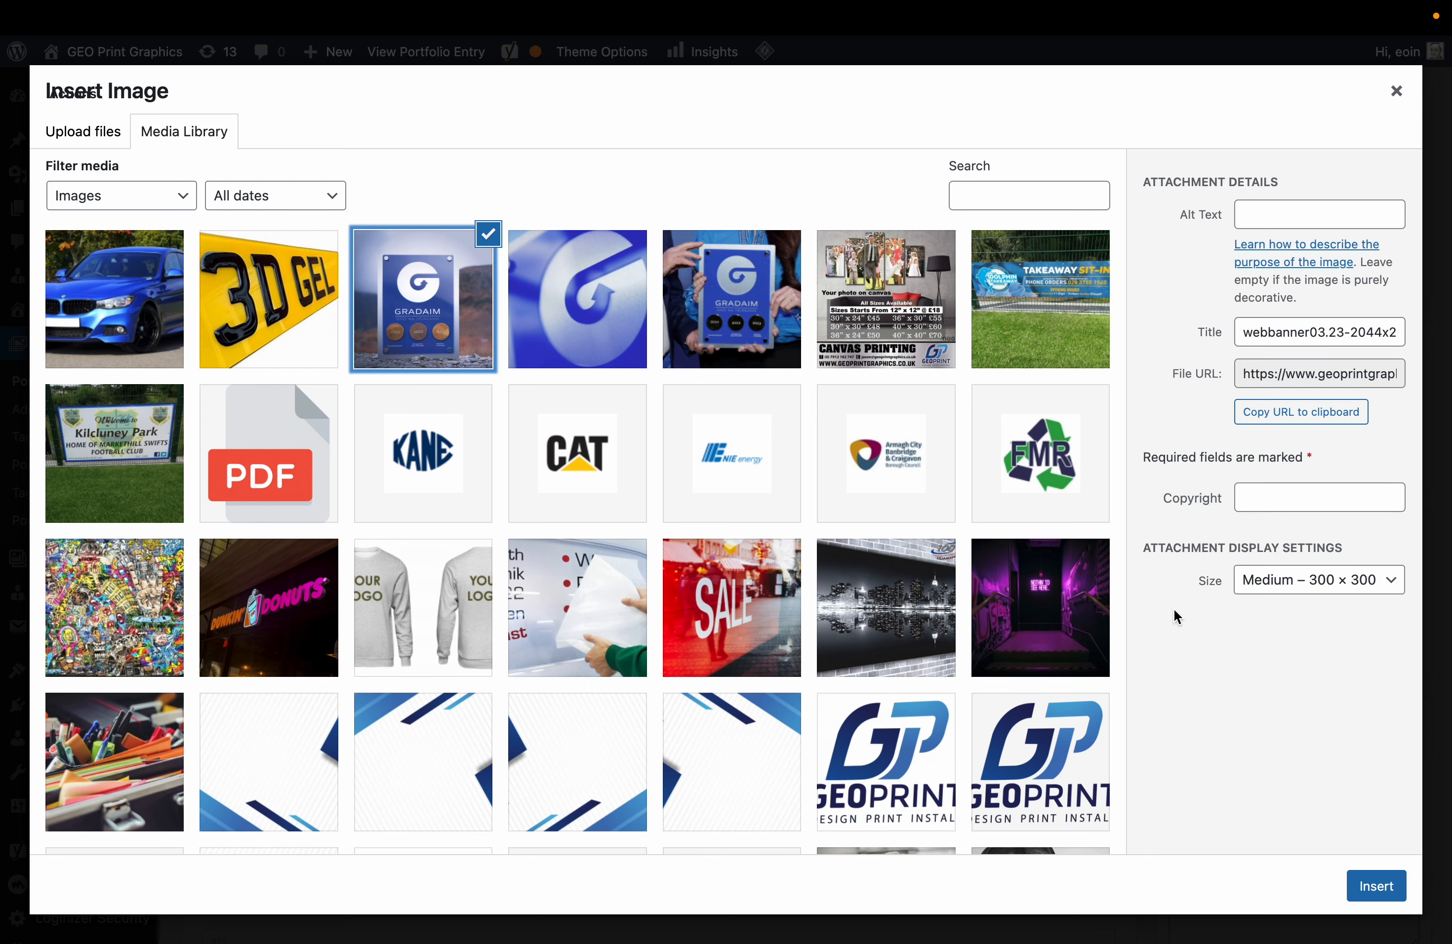
click(1271, 590)
click(1320, 847)
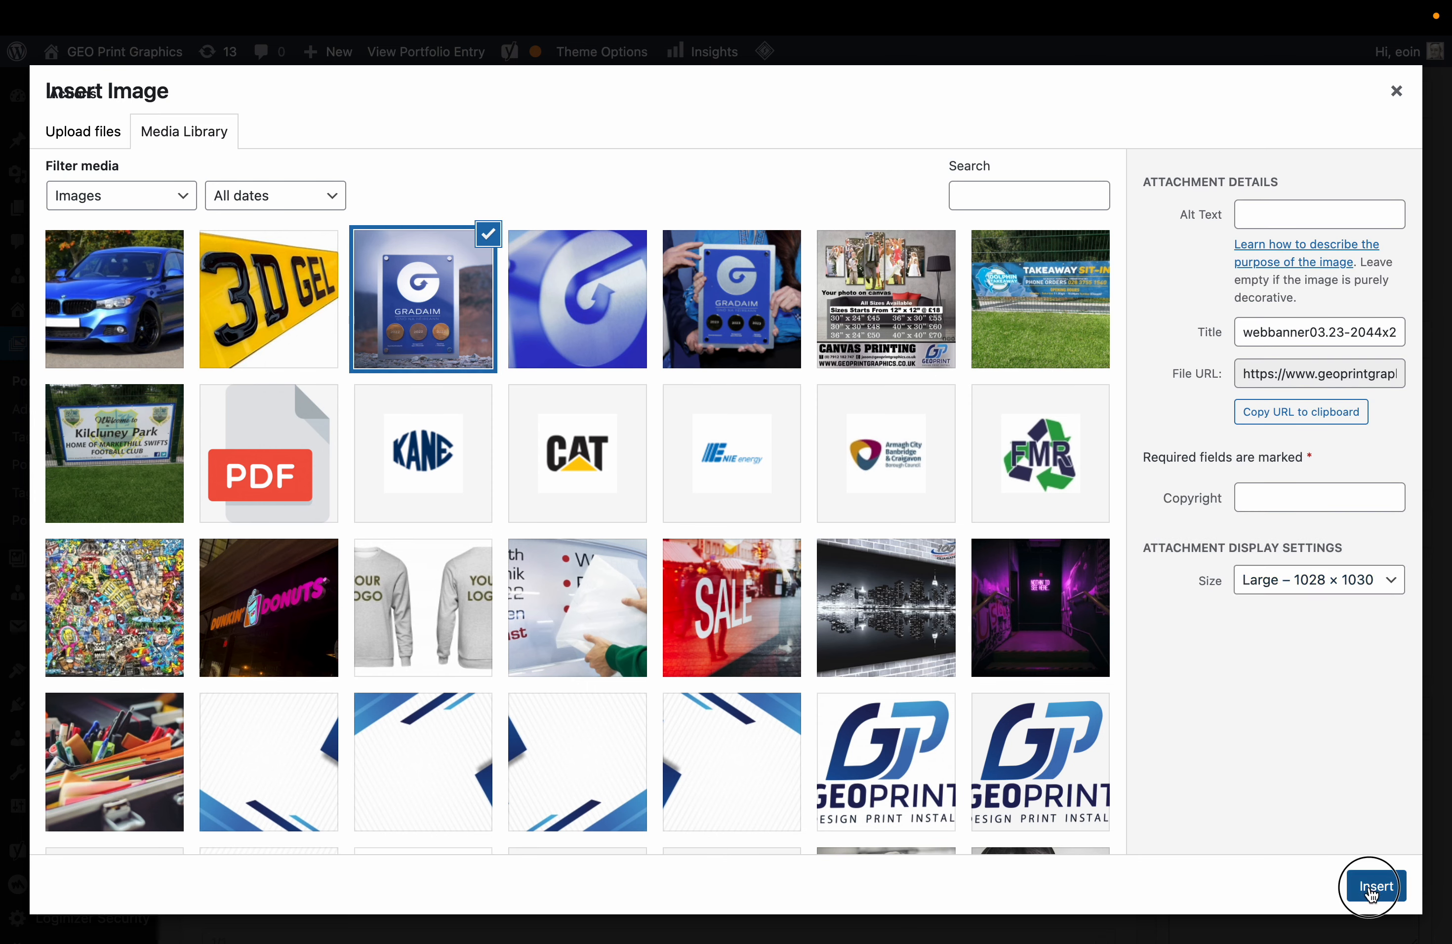
click(1374, 886)
click(859, 898)
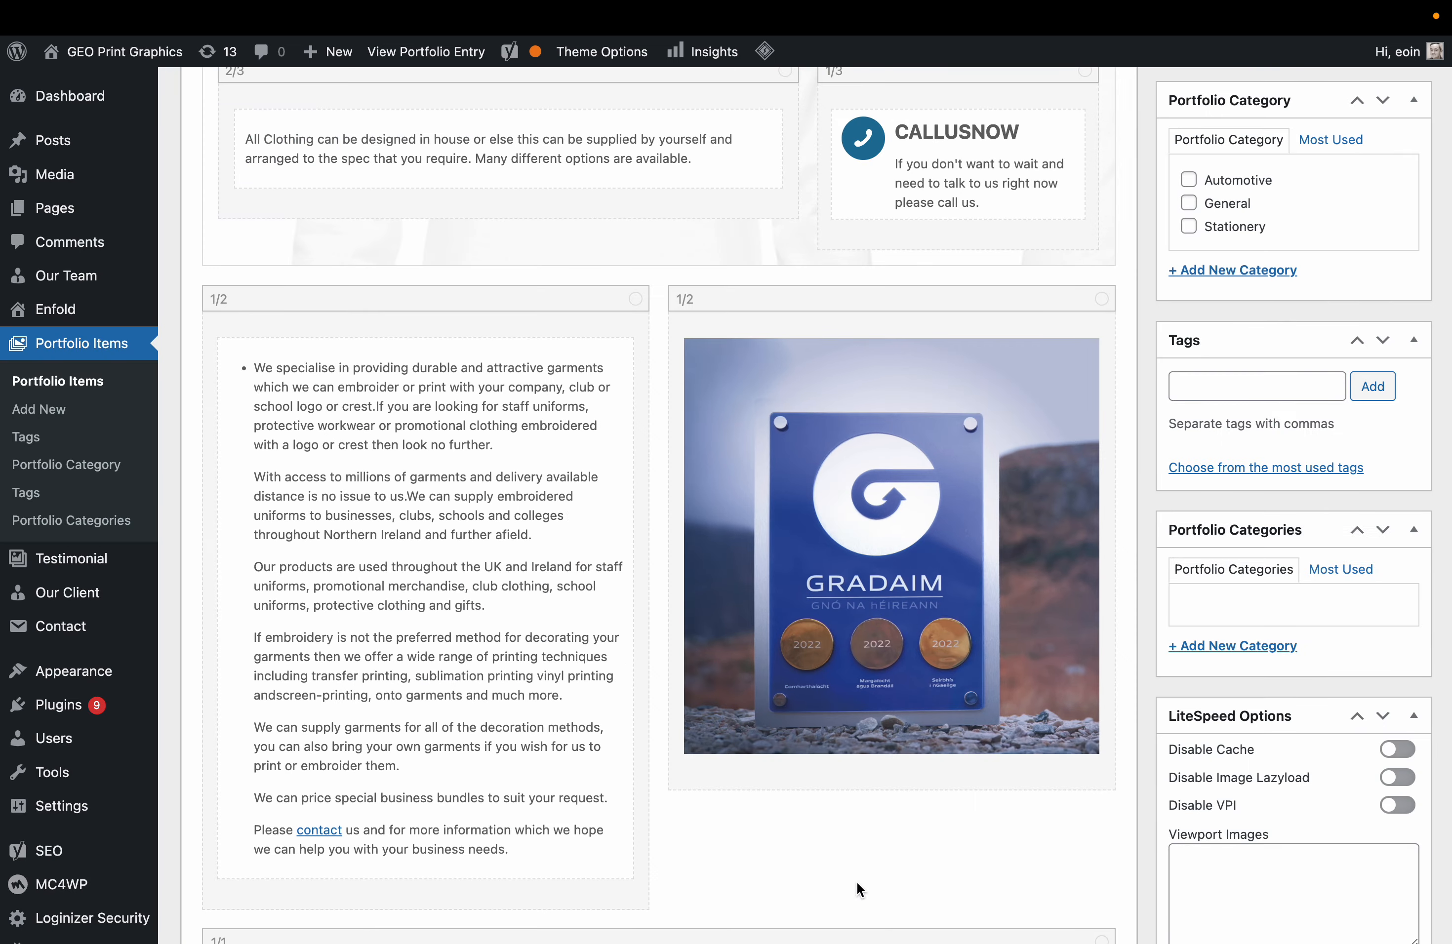
Put the entry in the General category.
scroll(829, 497, up, 2)
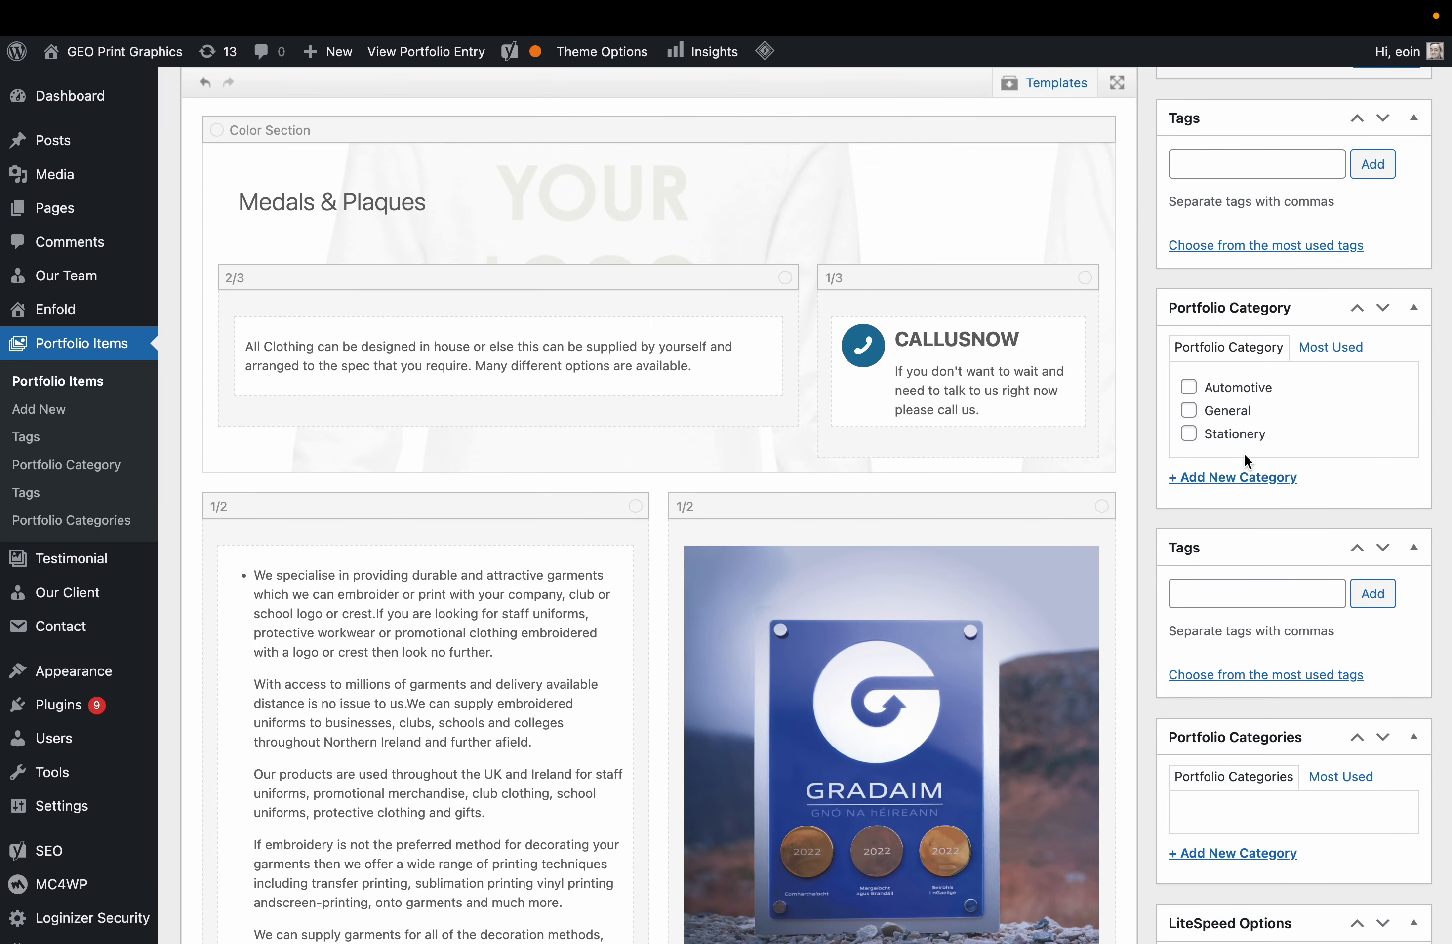
click(1241, 415)
scroll(1241, 415, up, 7)
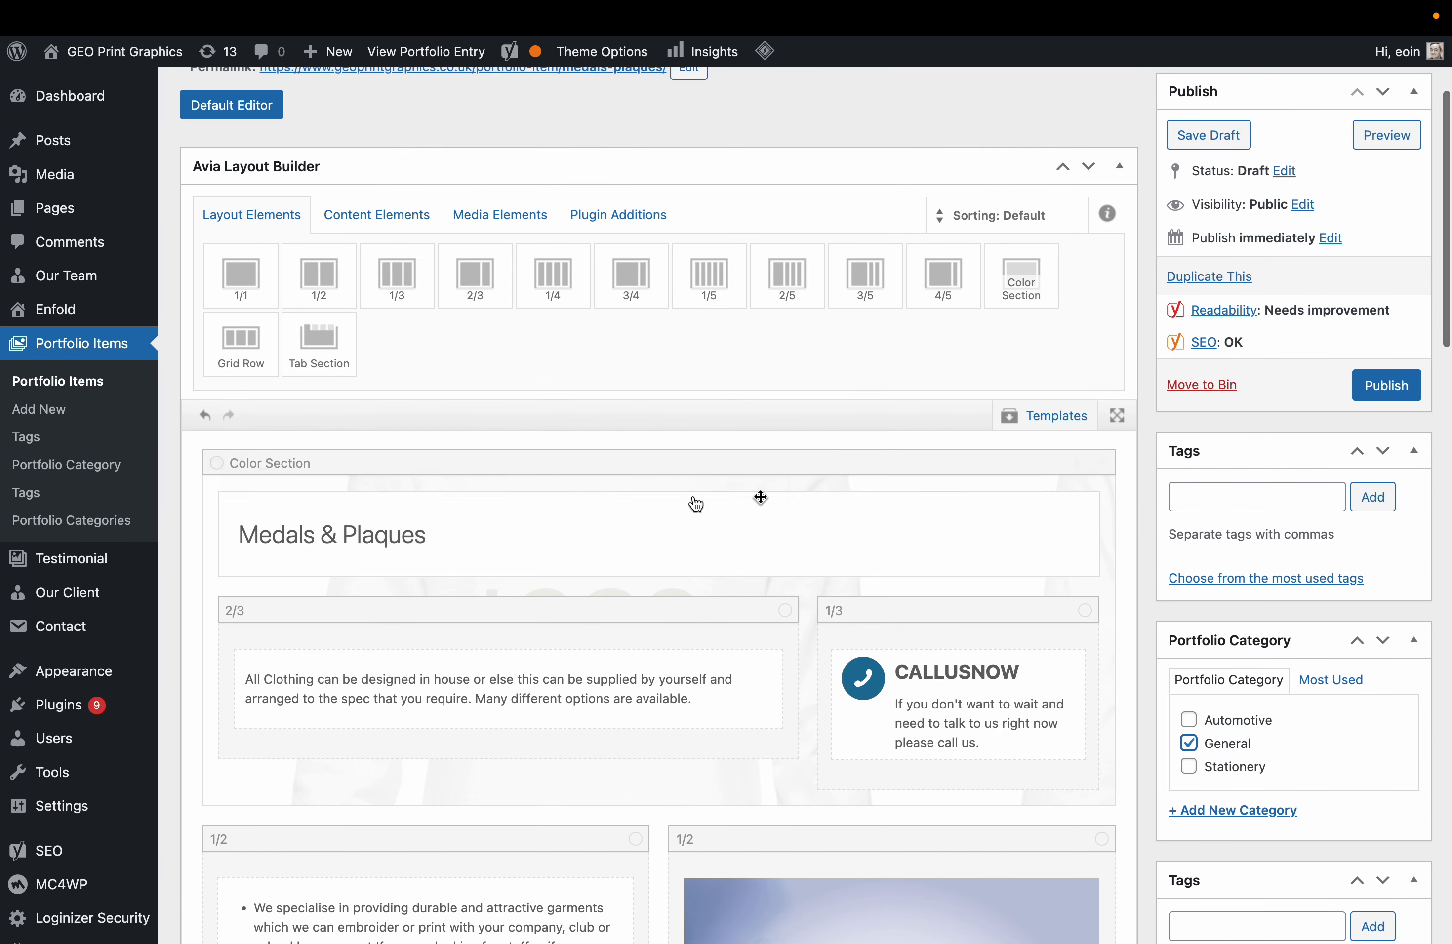
Set the colour section background to the Gradaim hands picture at Featured Thin 1024 × 430, then publish.
click(266, 463)
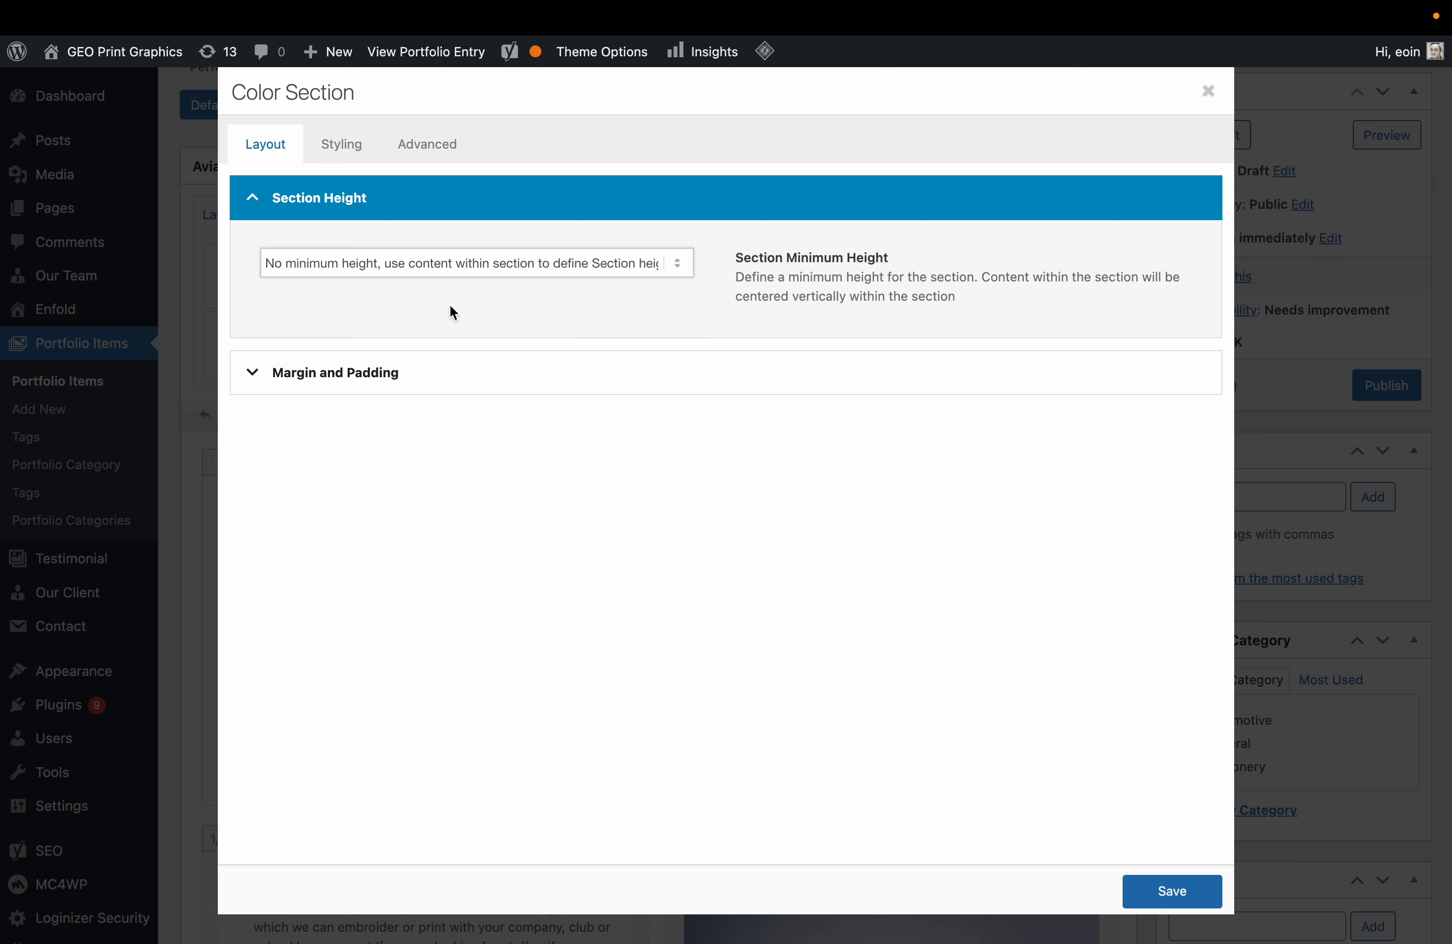
click(353, 147)
click(402, 567)
click(457, 467)
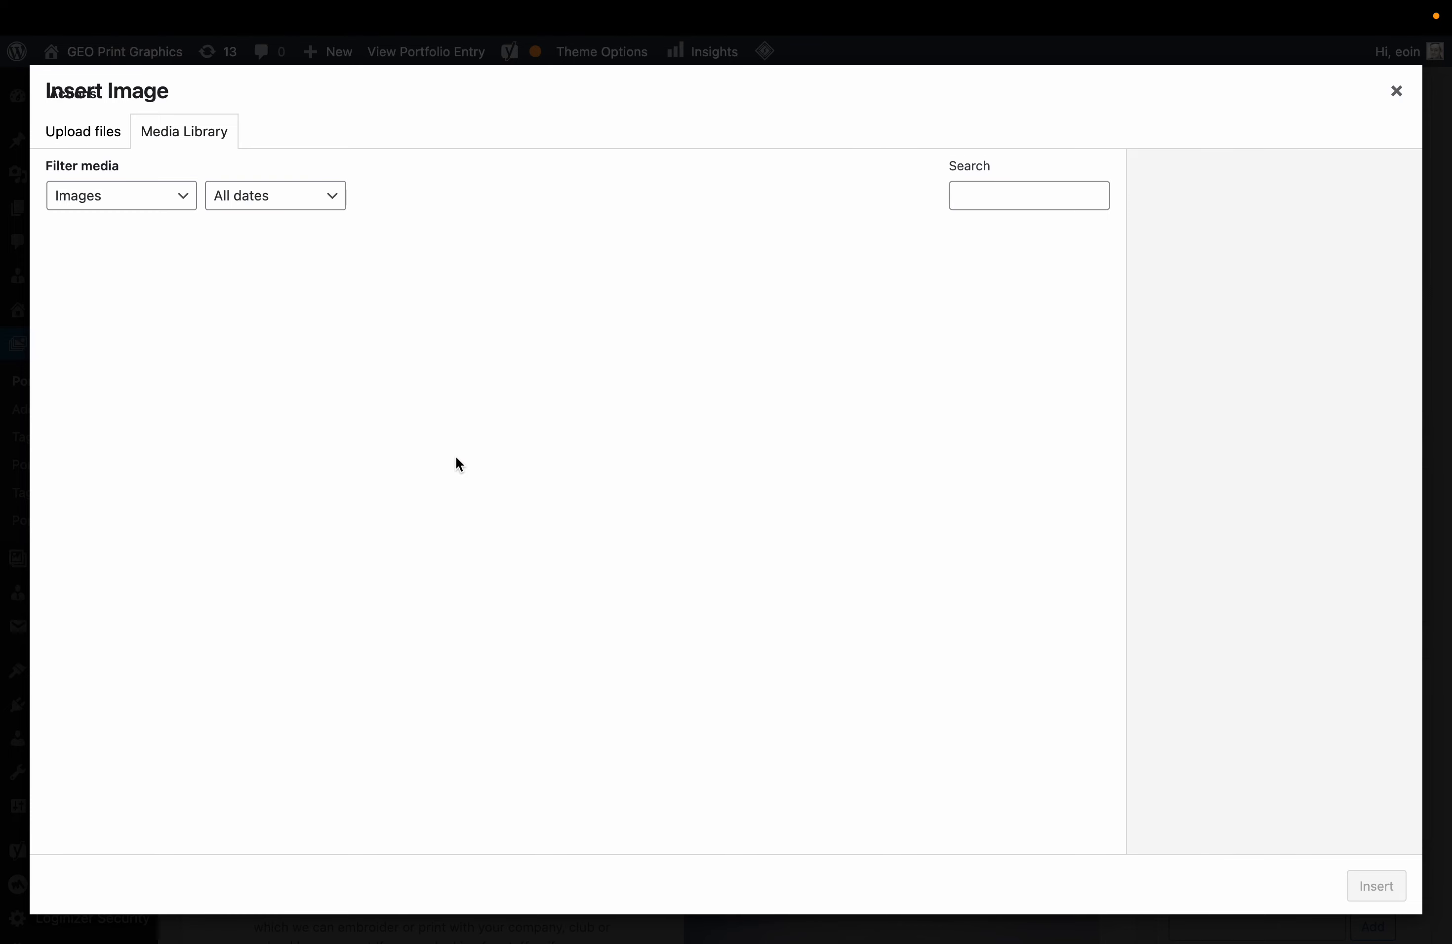
click(606, 312)
click(729, 306)
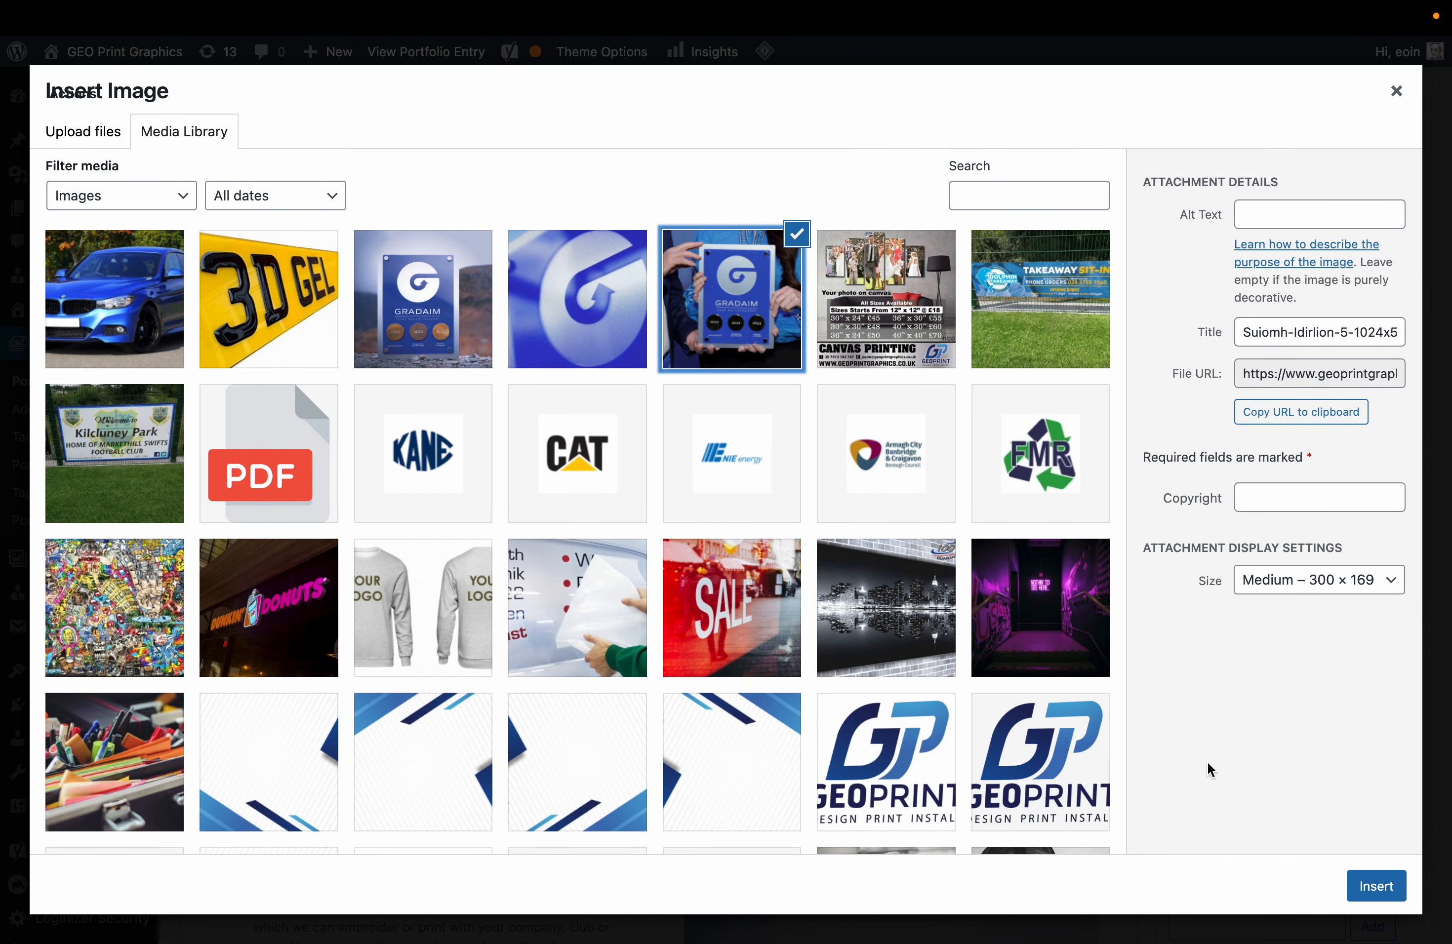
click(1368, 579)
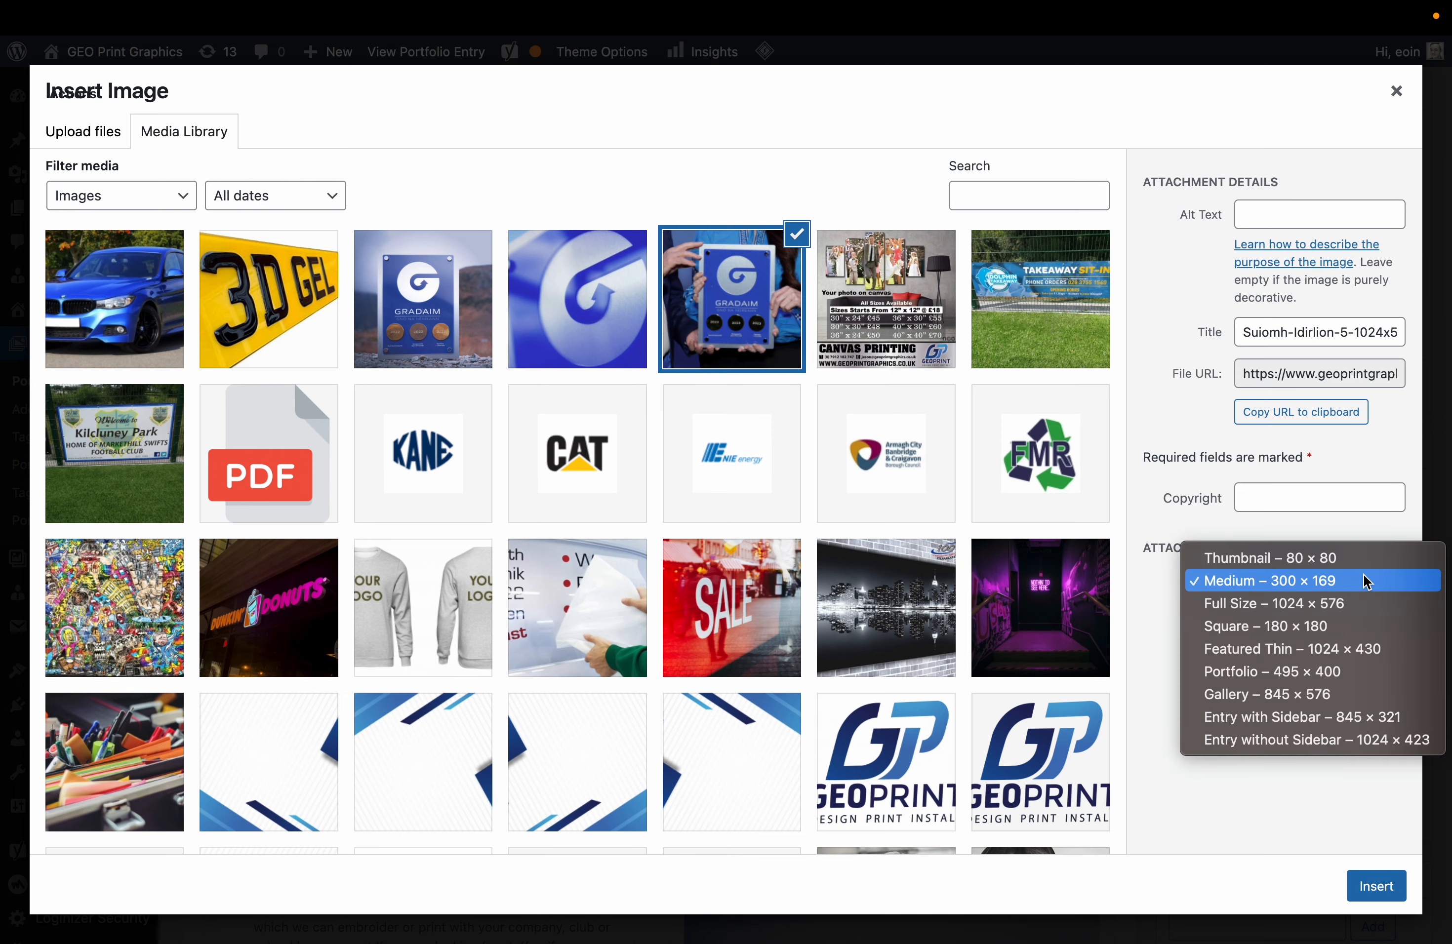
click(1325, 645)
click(1375, 891)
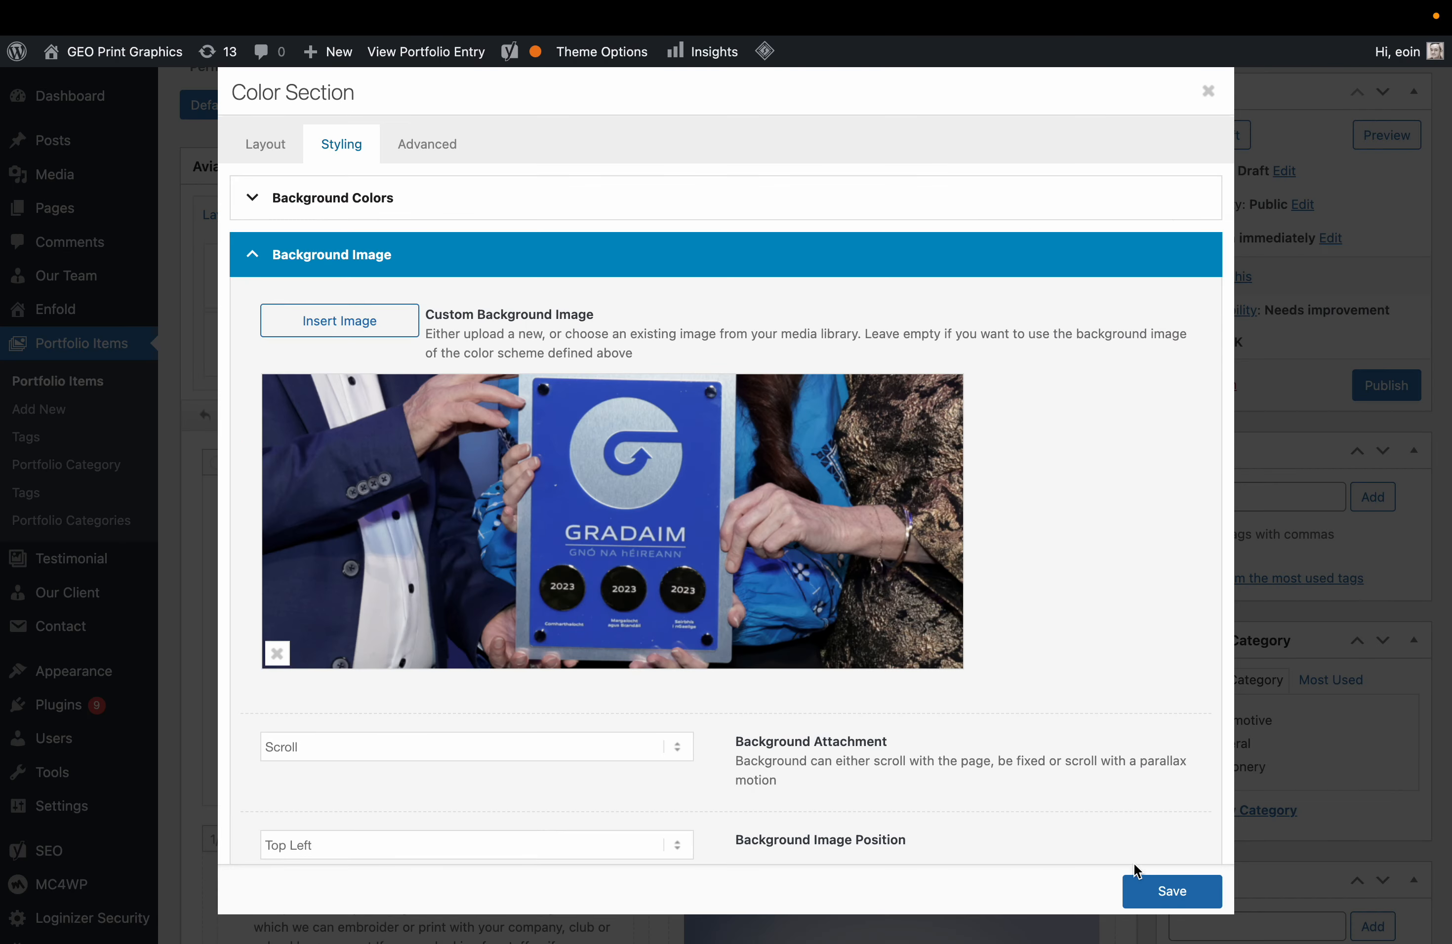
click(1147, 889)
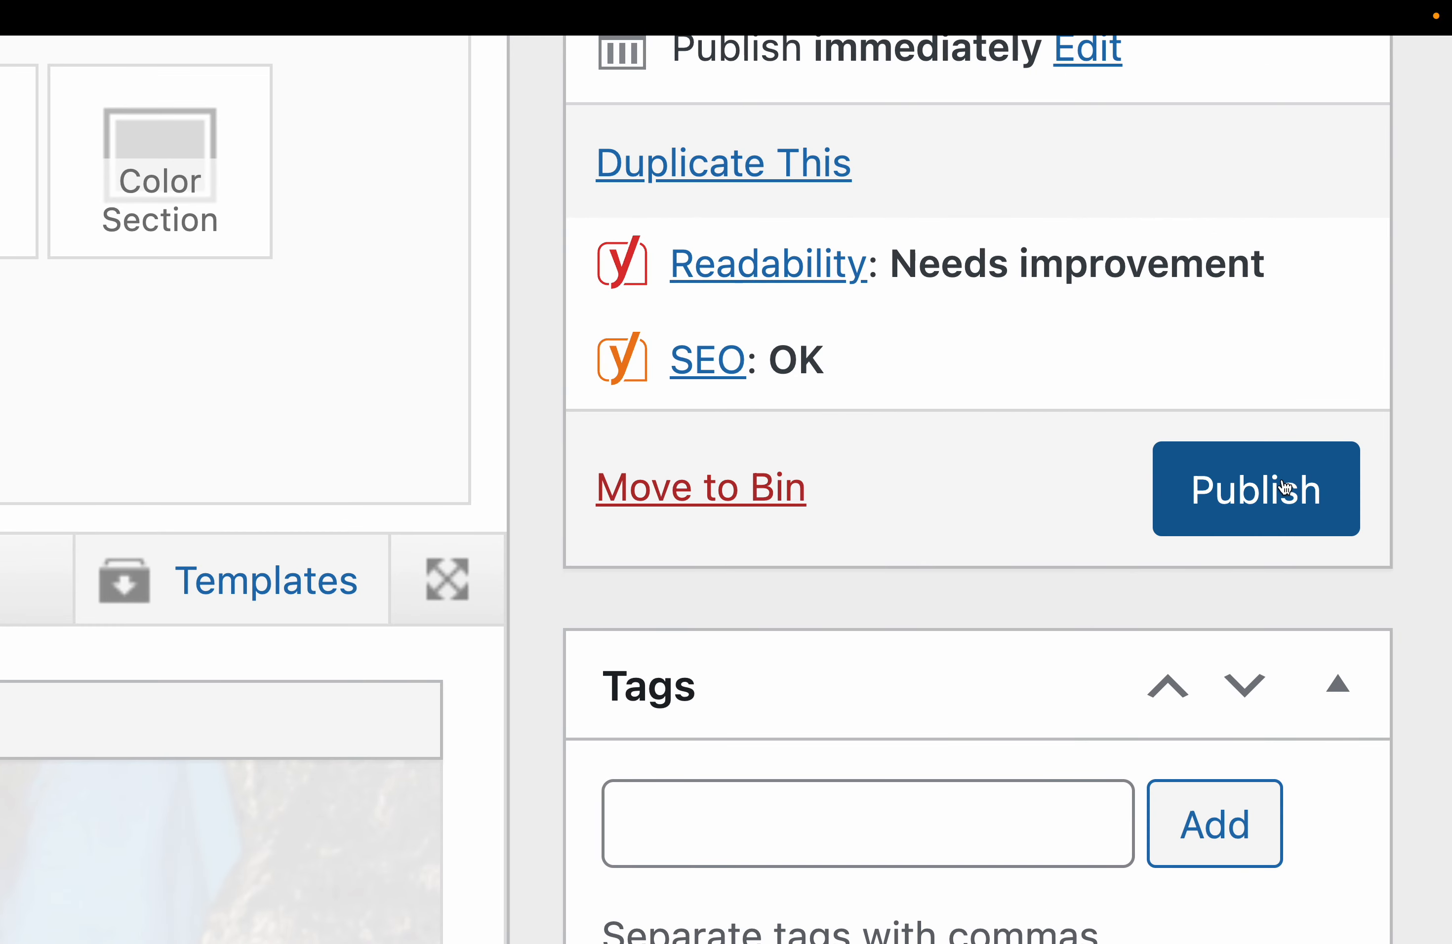
click(1396, 382)
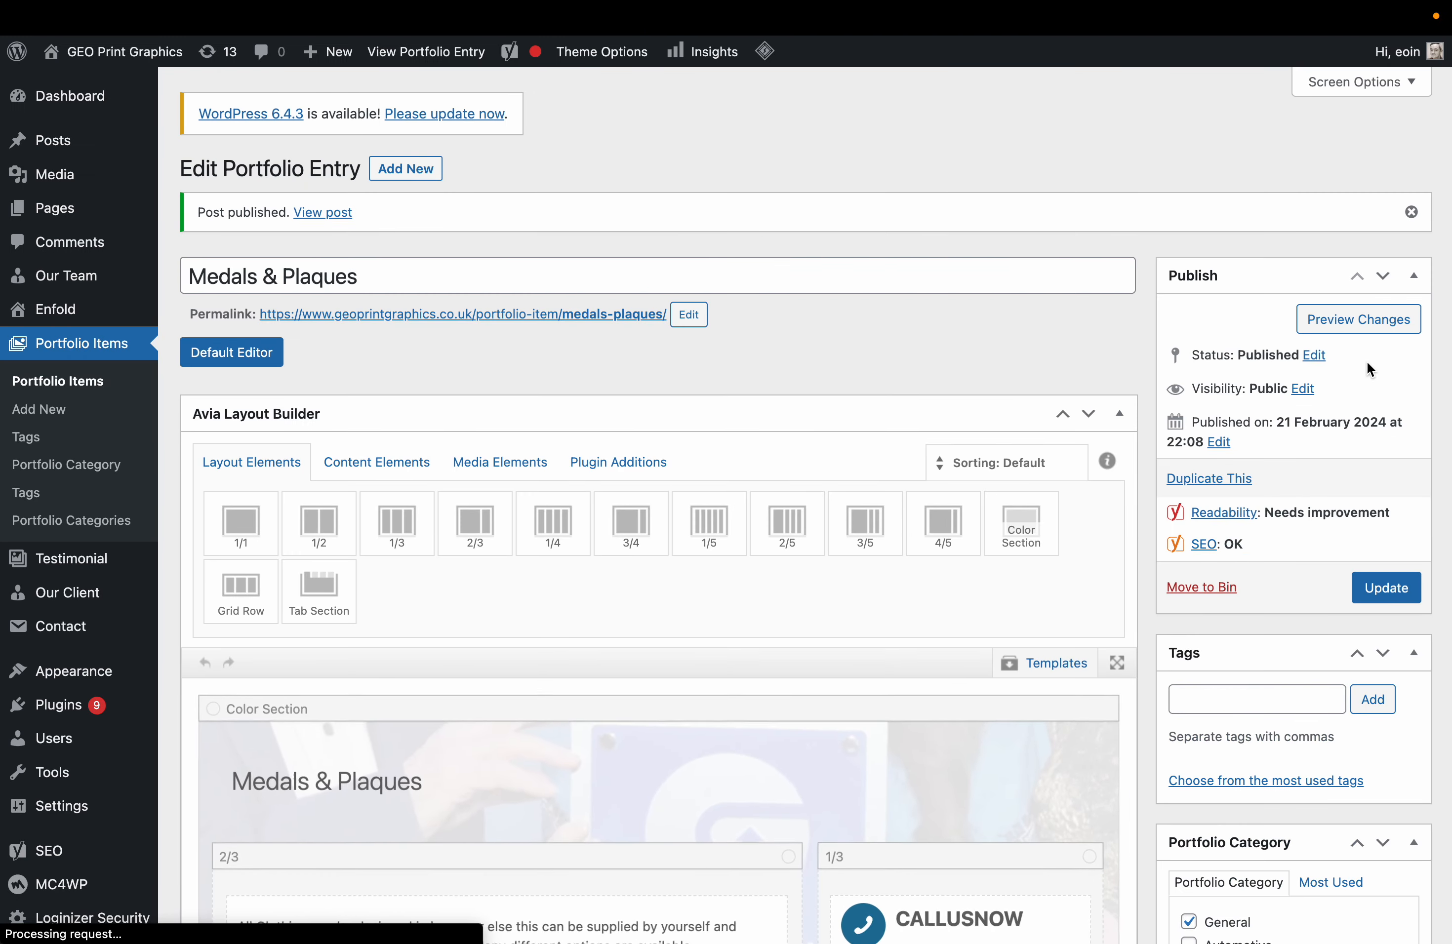
View the published Medals & Plaques page and scroll through it.
click(1383, 319)
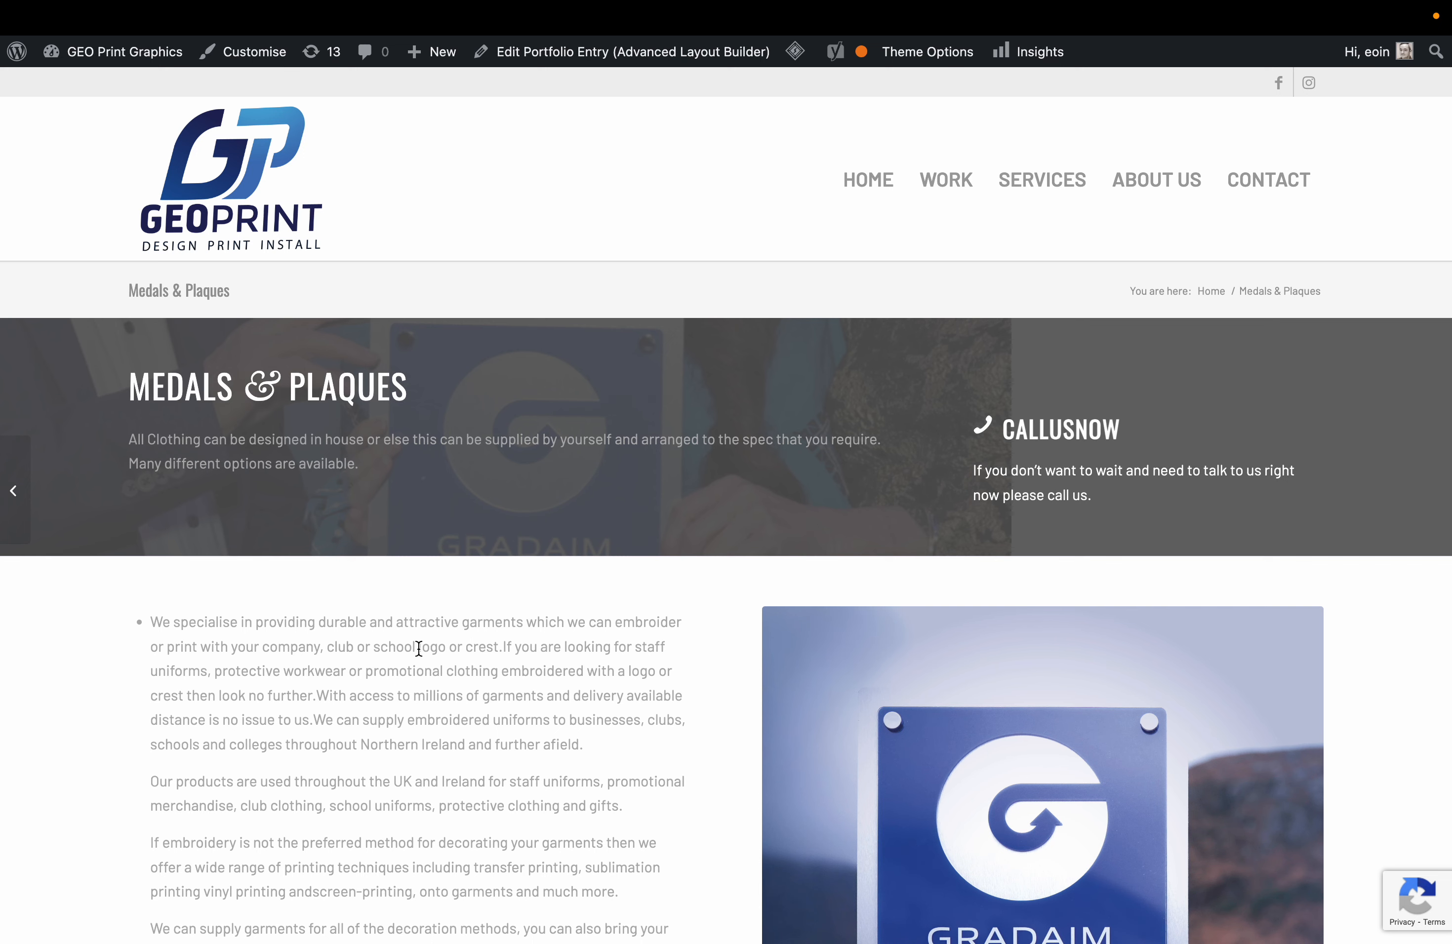
scroll(419, 648, down, 3)
scroll(306, 499, up, 3)
drag(128, 434, 420, 470)
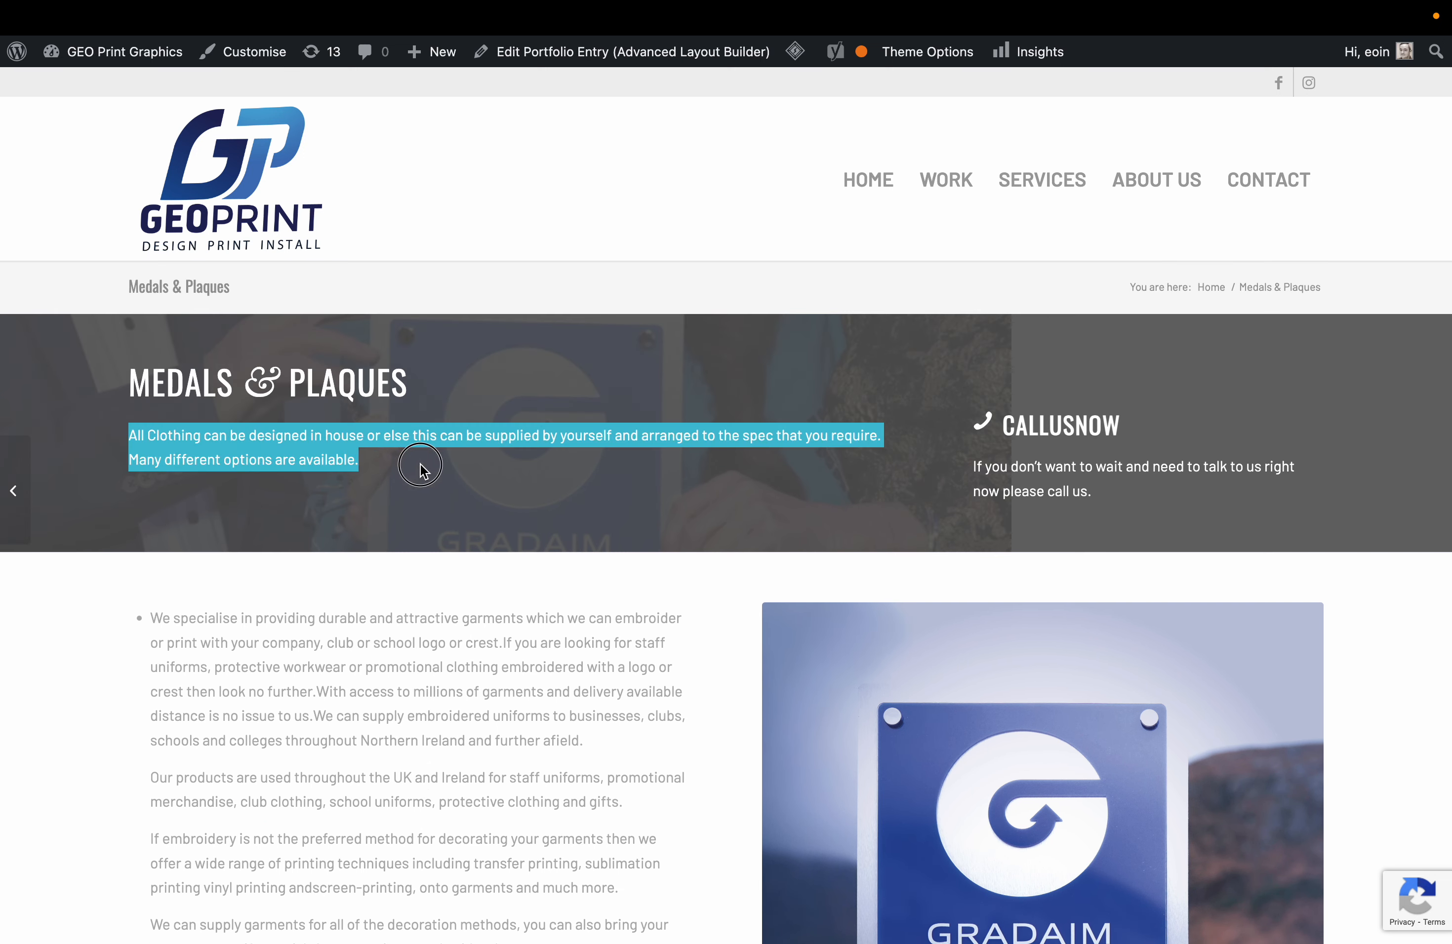
scroll(464, 687, down, 2)
click(464, 686)
scroll(464, 686, down, 3)
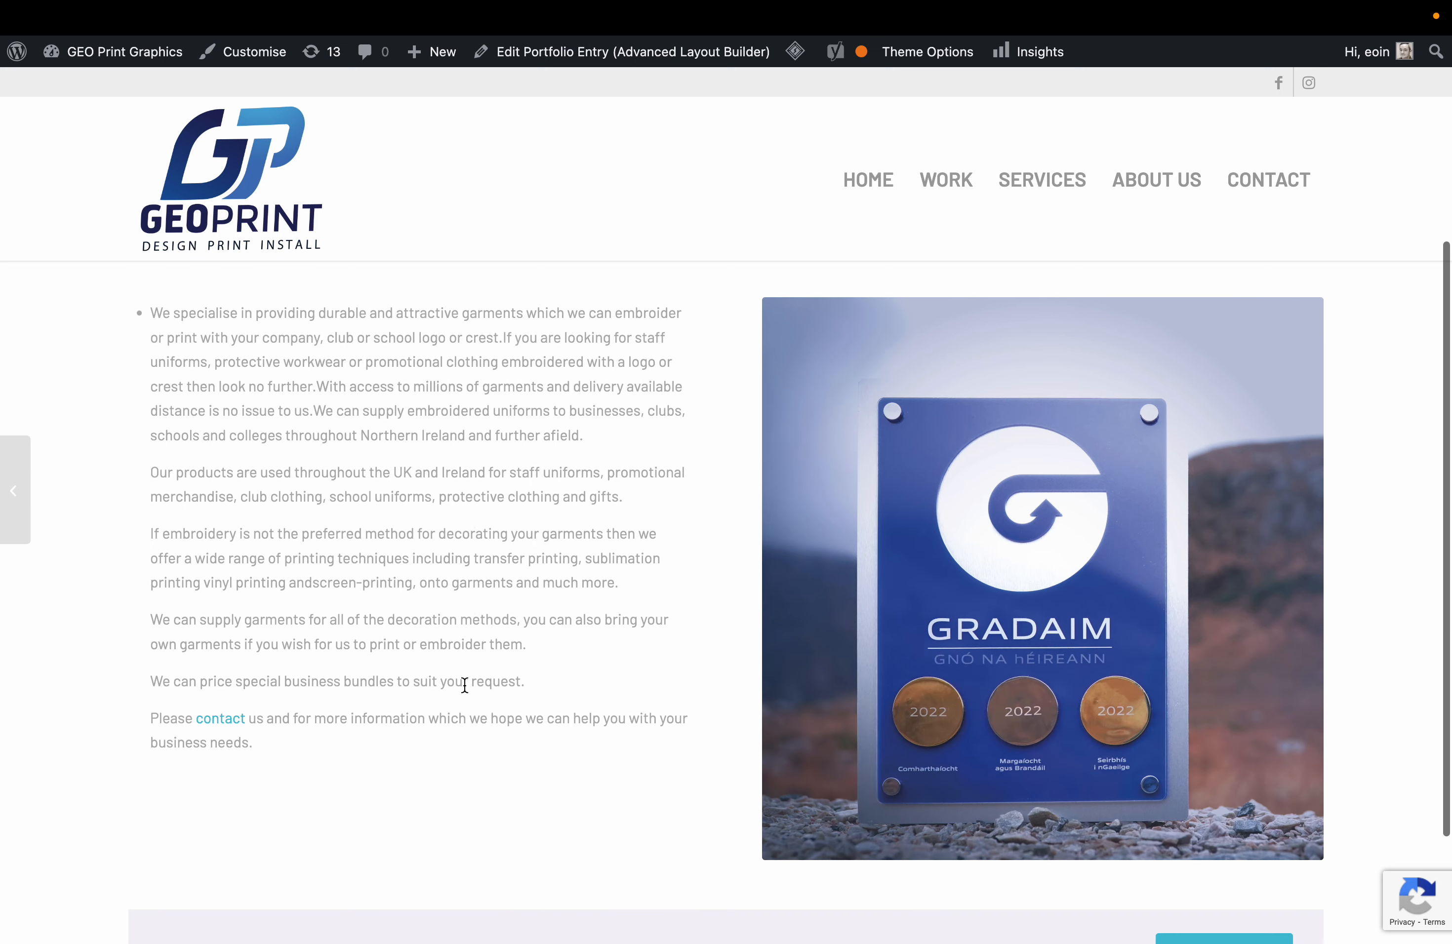
scroll(465, 685, up, 5)
scroll(464, 685, down, 1)
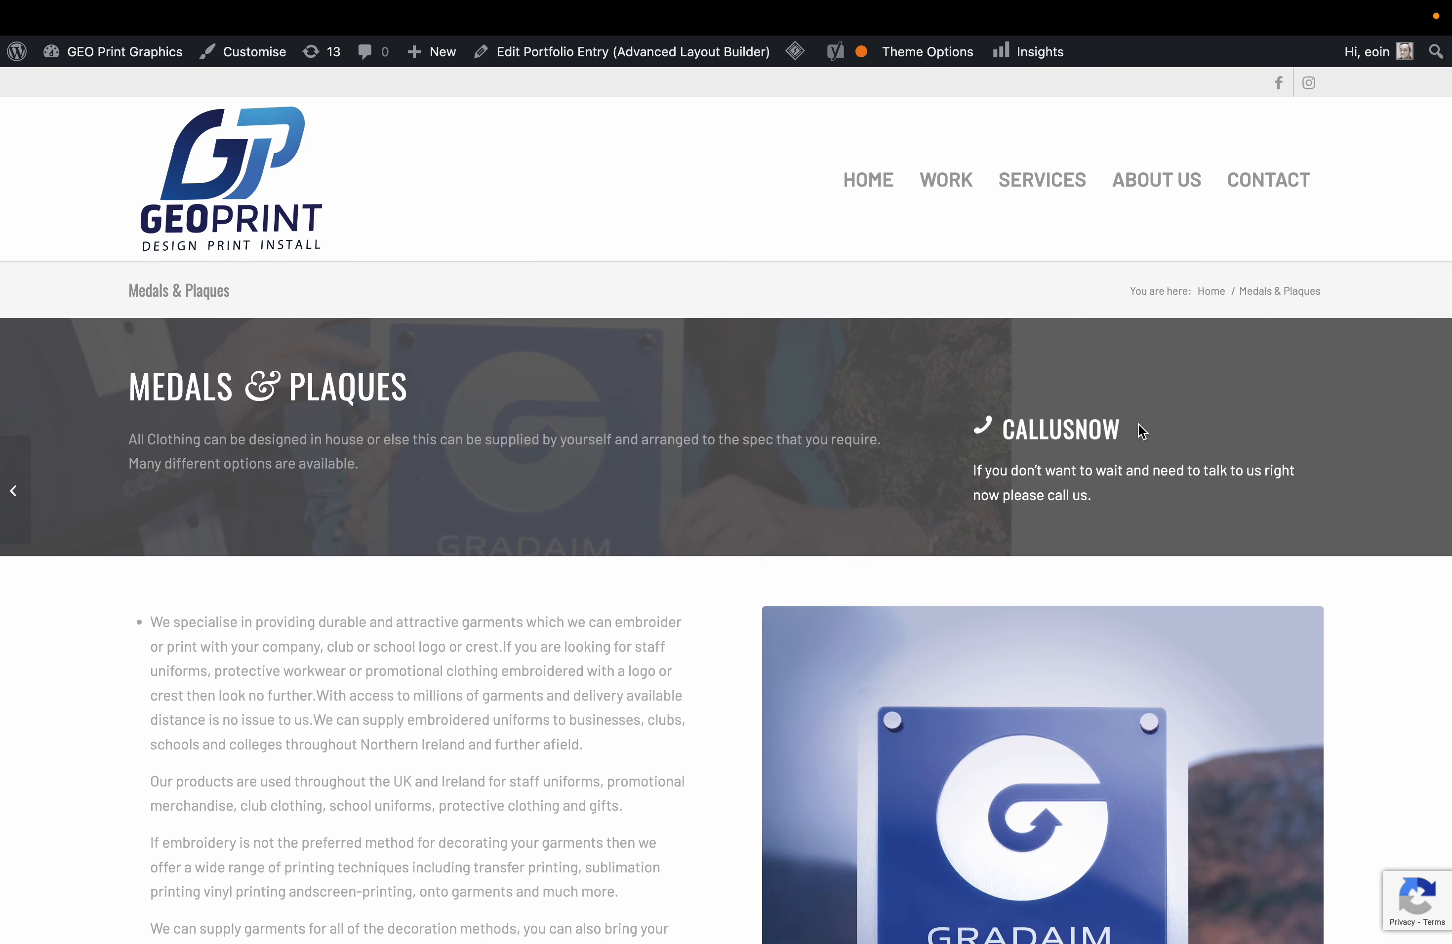
scroll(768, 662, down, 8)
scroll(767, 661, up, 1)
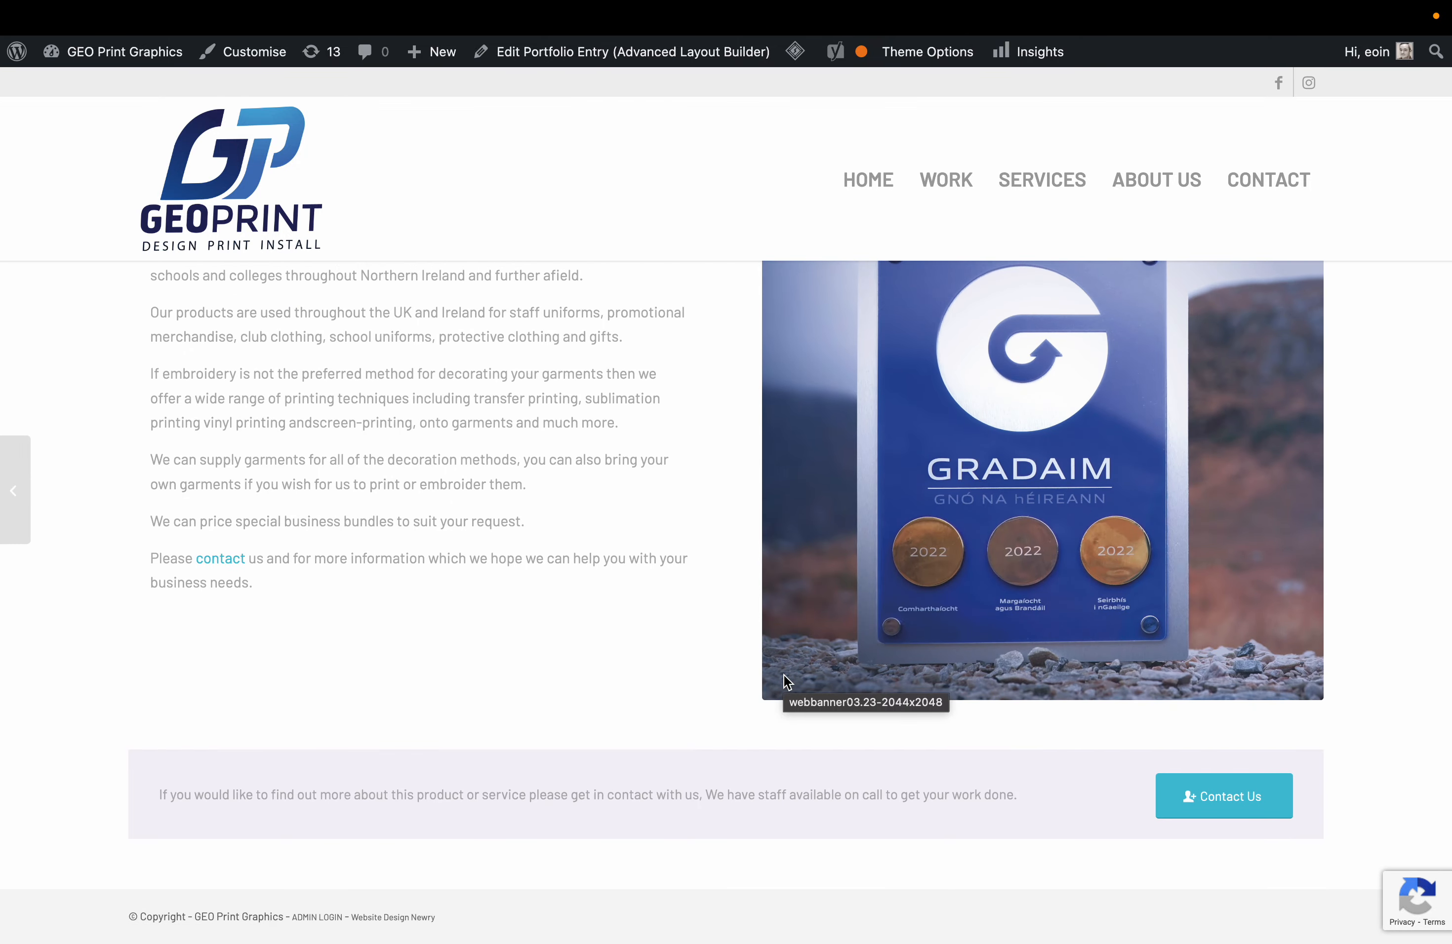
scroll(644, 543, up, 8)
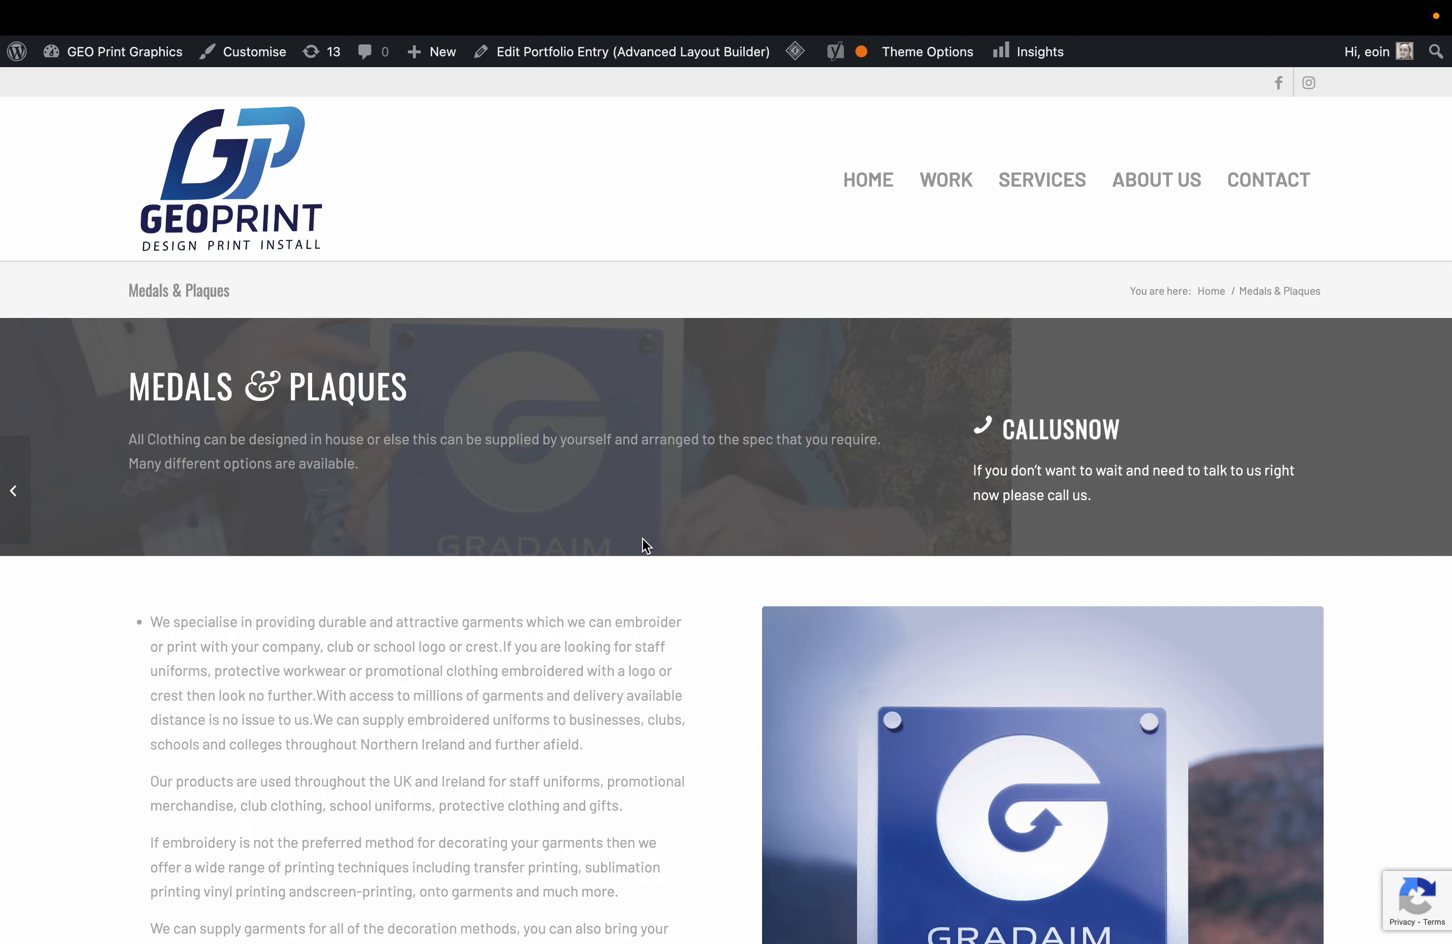
Go to the front page's Services section, scroll down to the client logos, and open a new tab.
click(1063, 182)
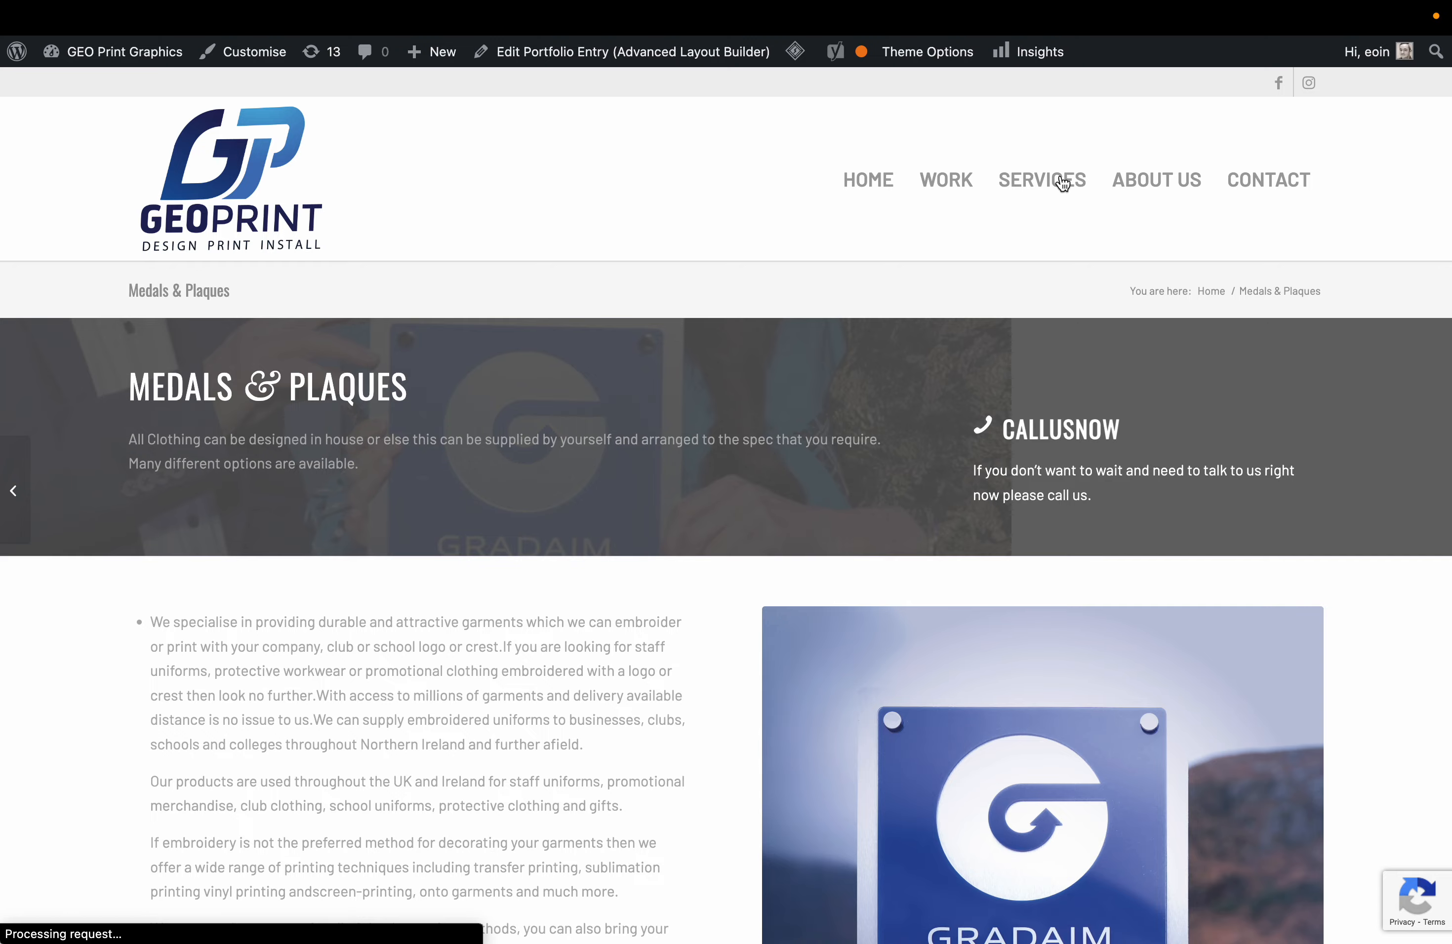
scroll(725, 500, down, 10)
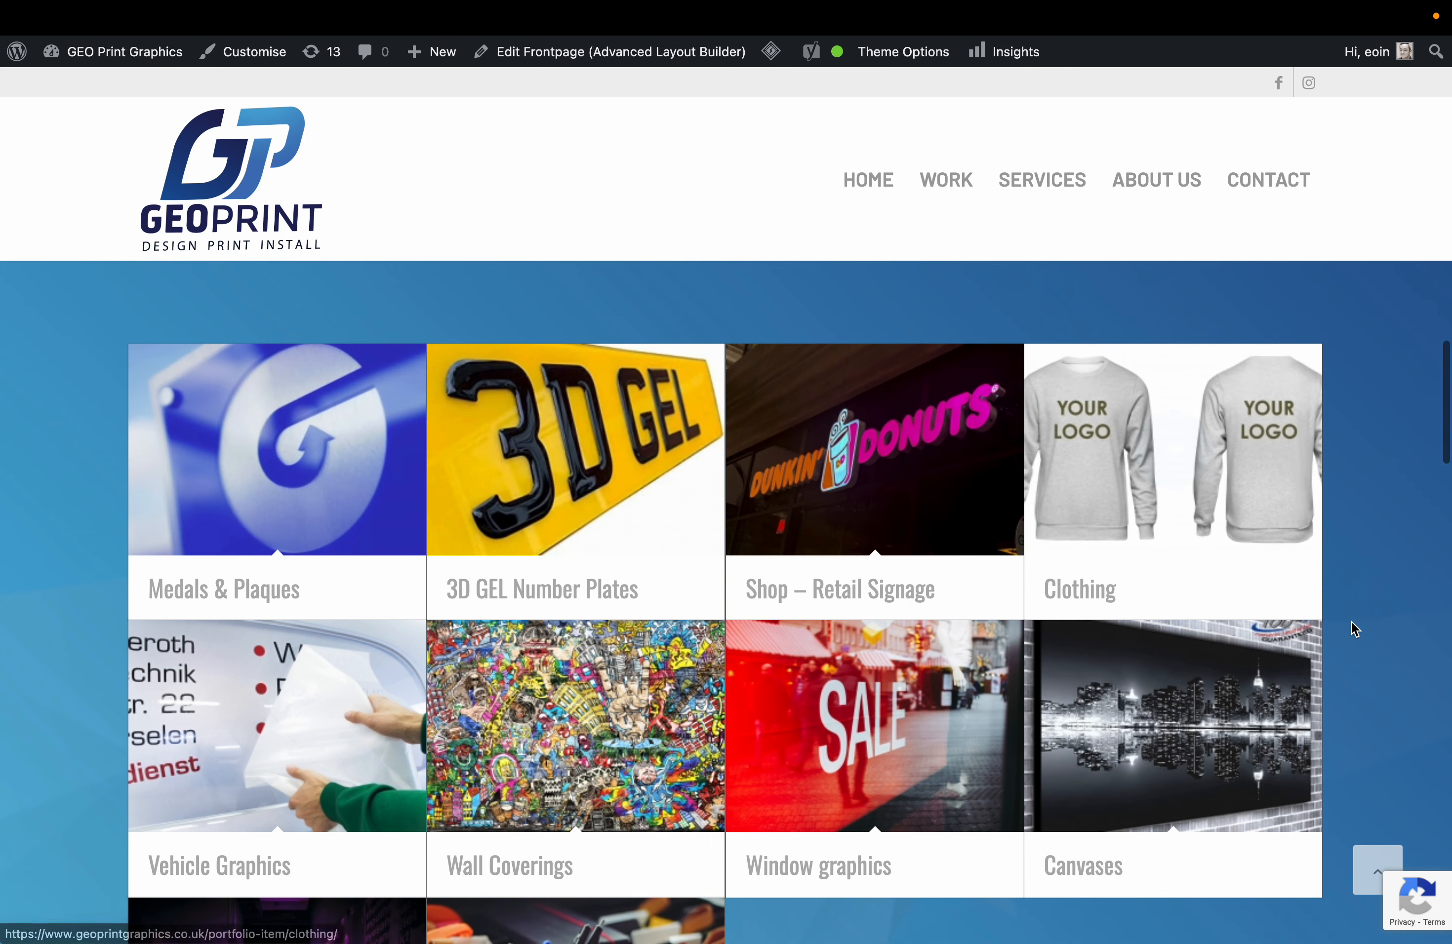
scroll(1352, 626, down, 2)
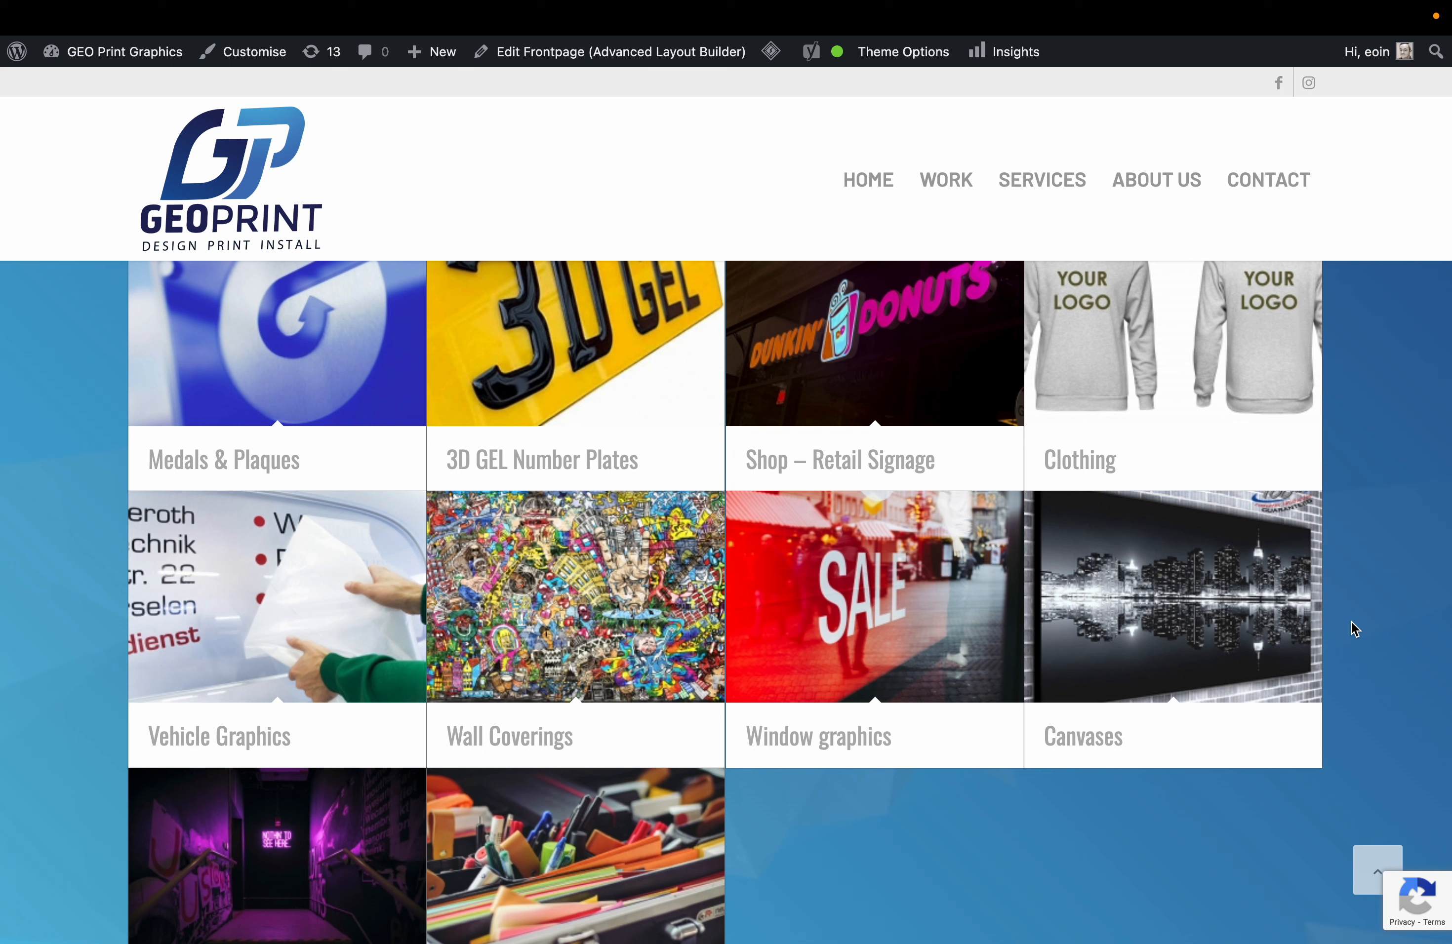
scroll(1352, 627, down, 10)
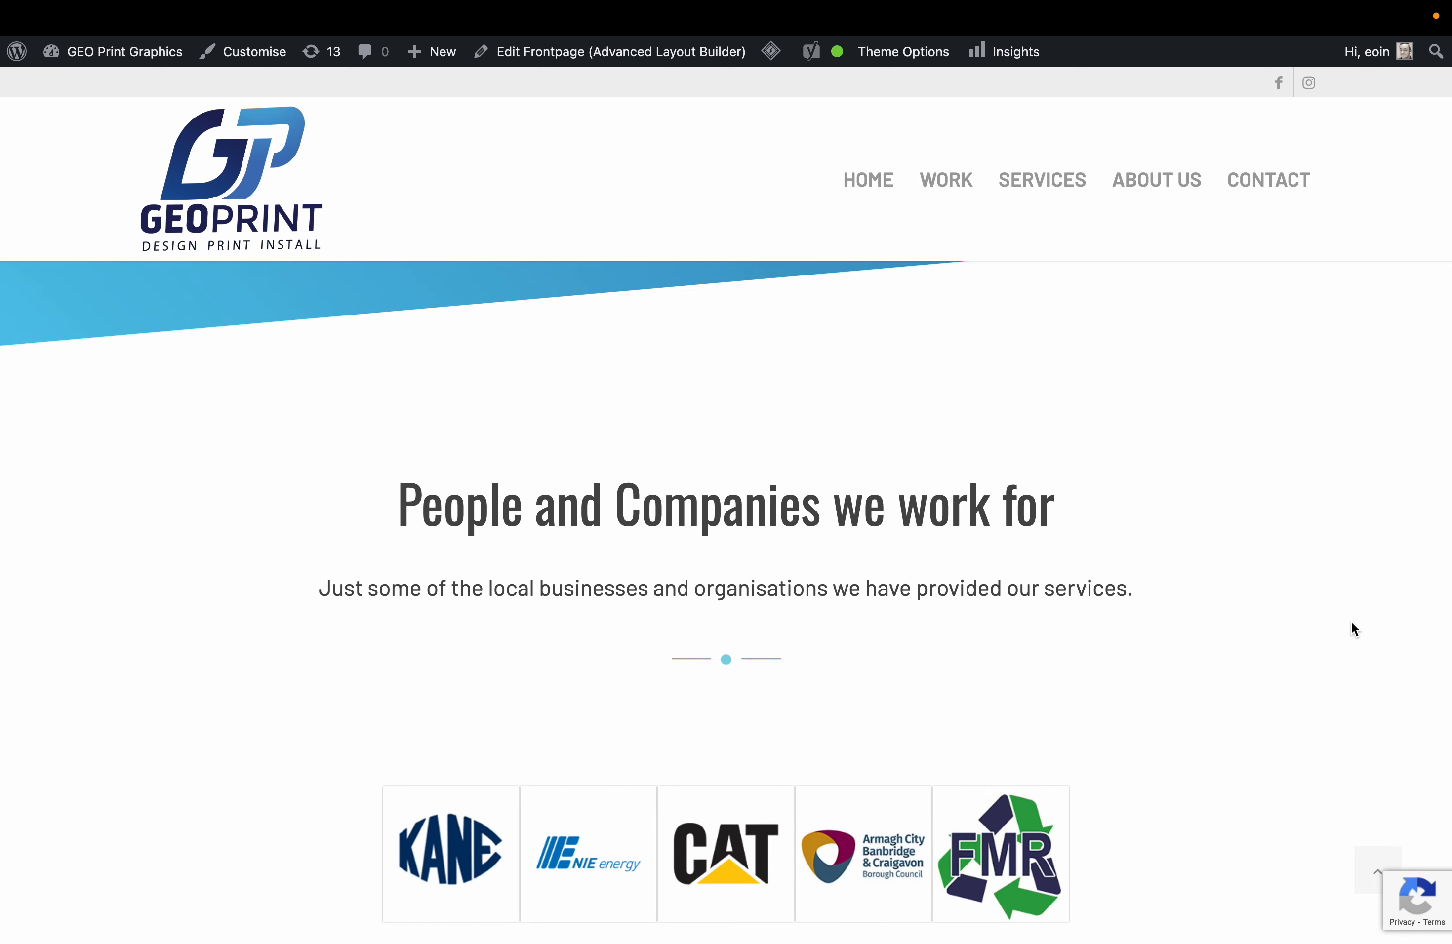
key(super+t)
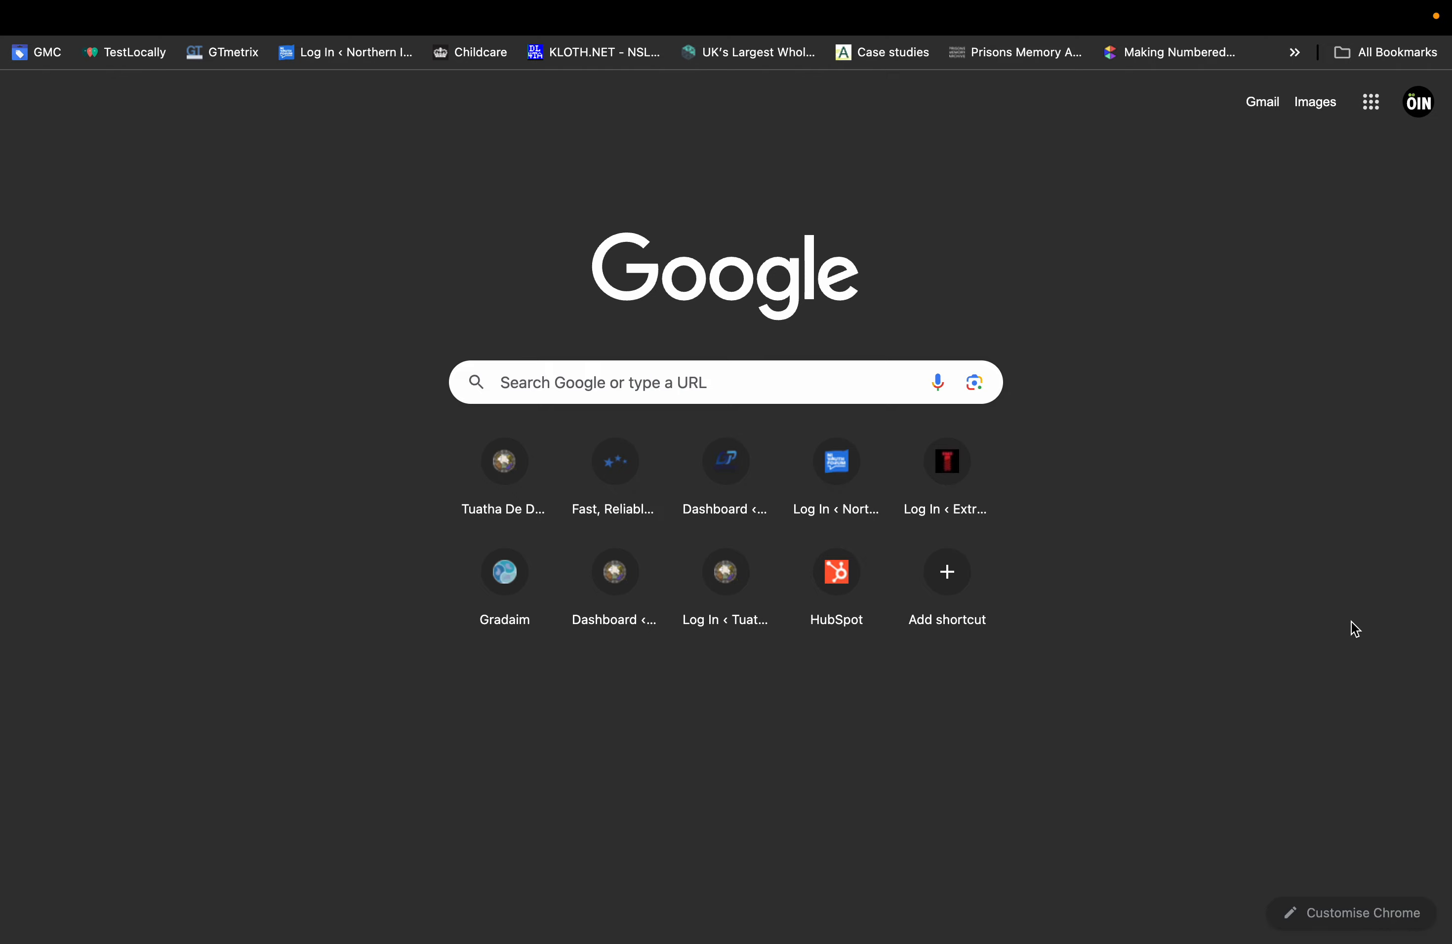
Search Google for 'oininteractive' and save the OIN logo from the company website.
click(742, 387)
text(oinin)
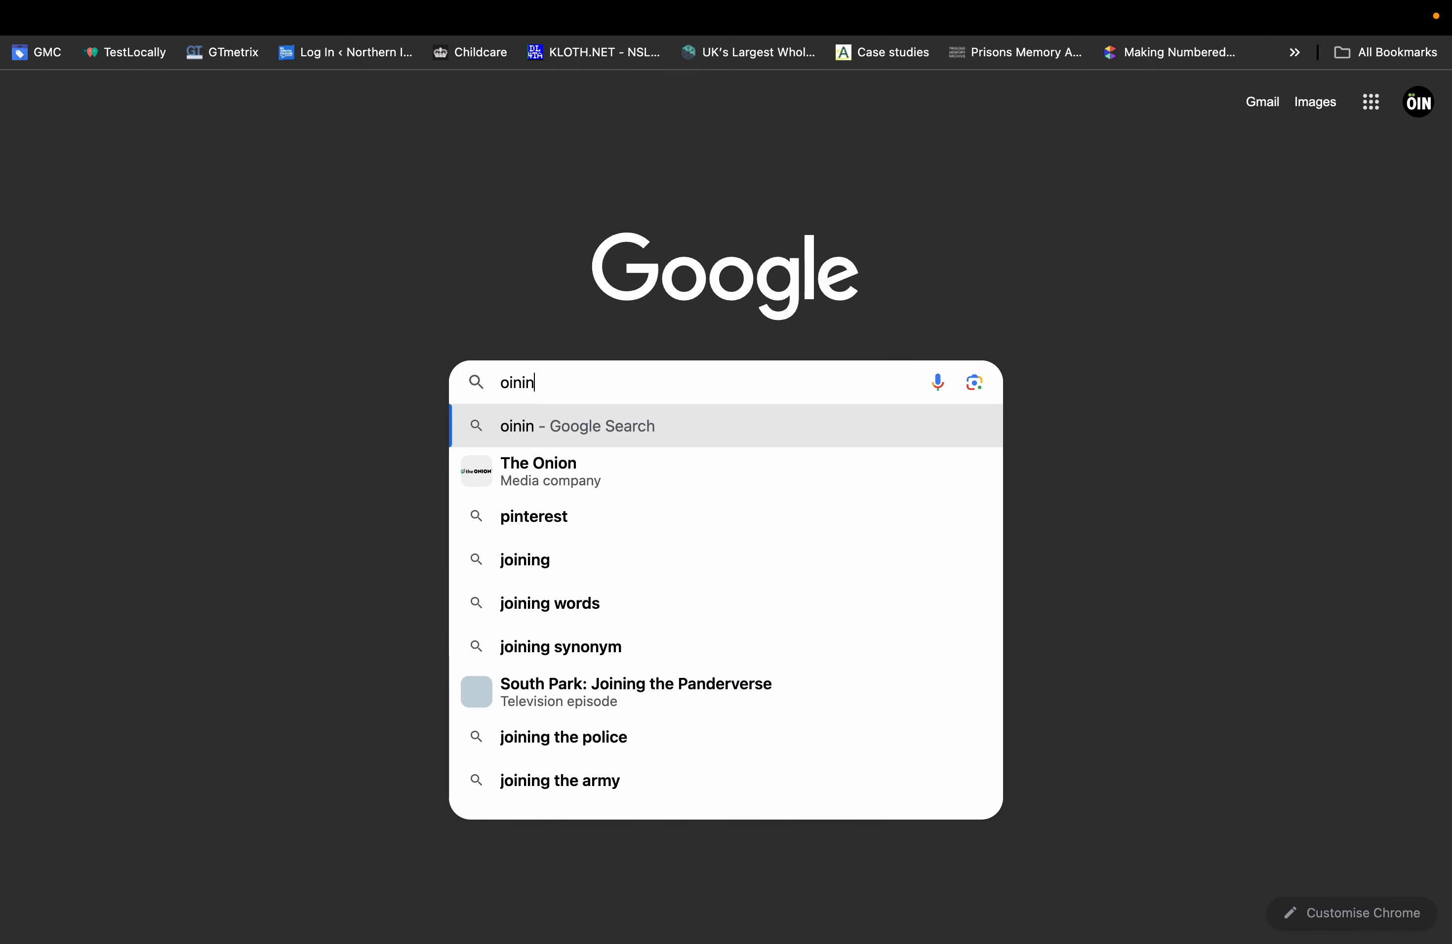
text(teractive)
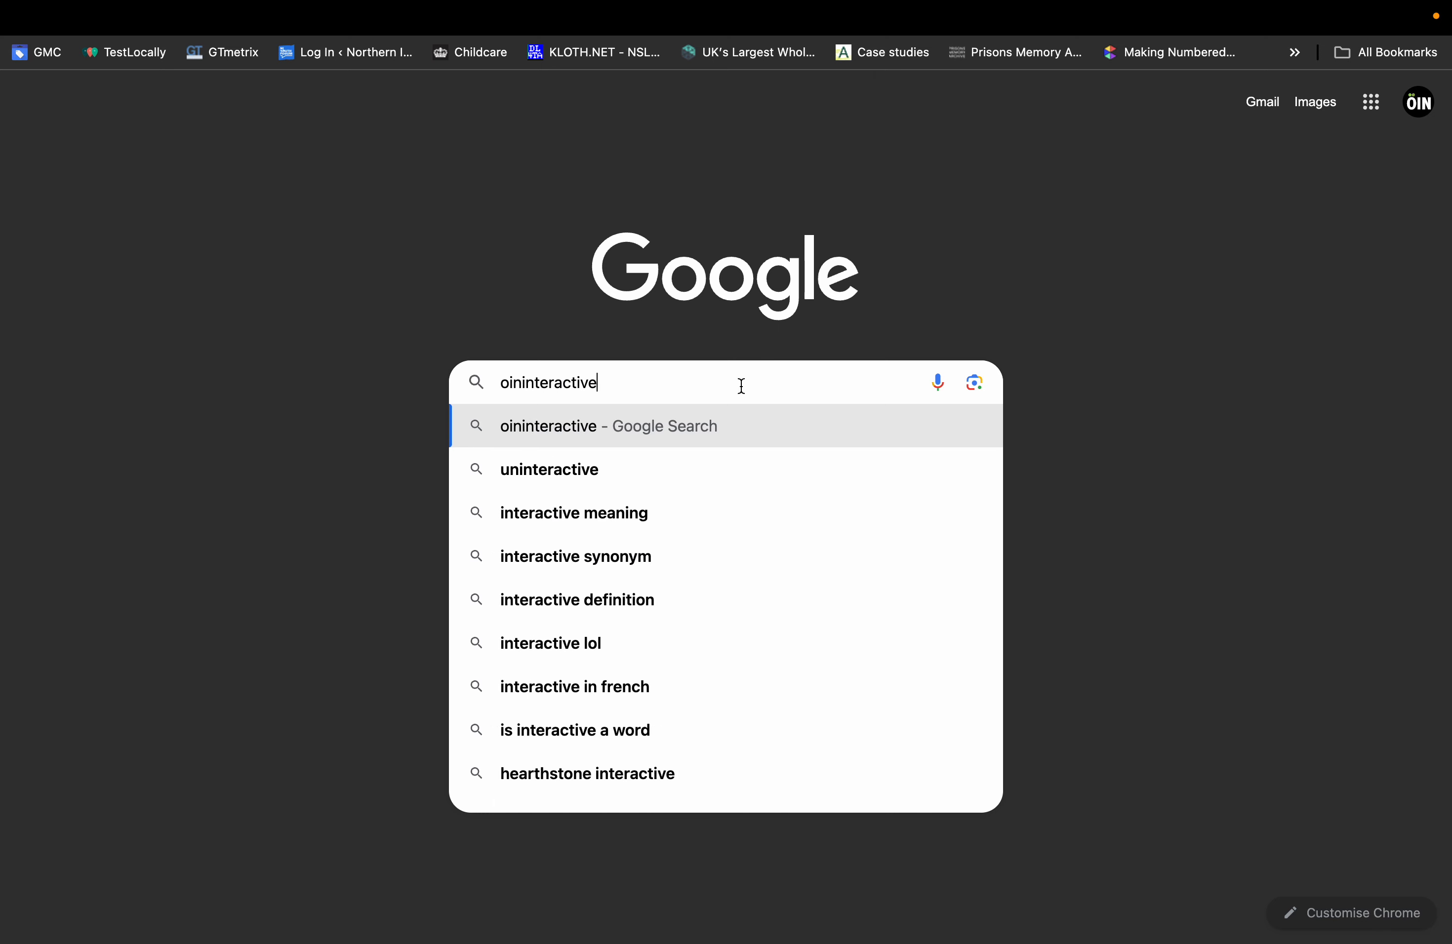
key(Return)
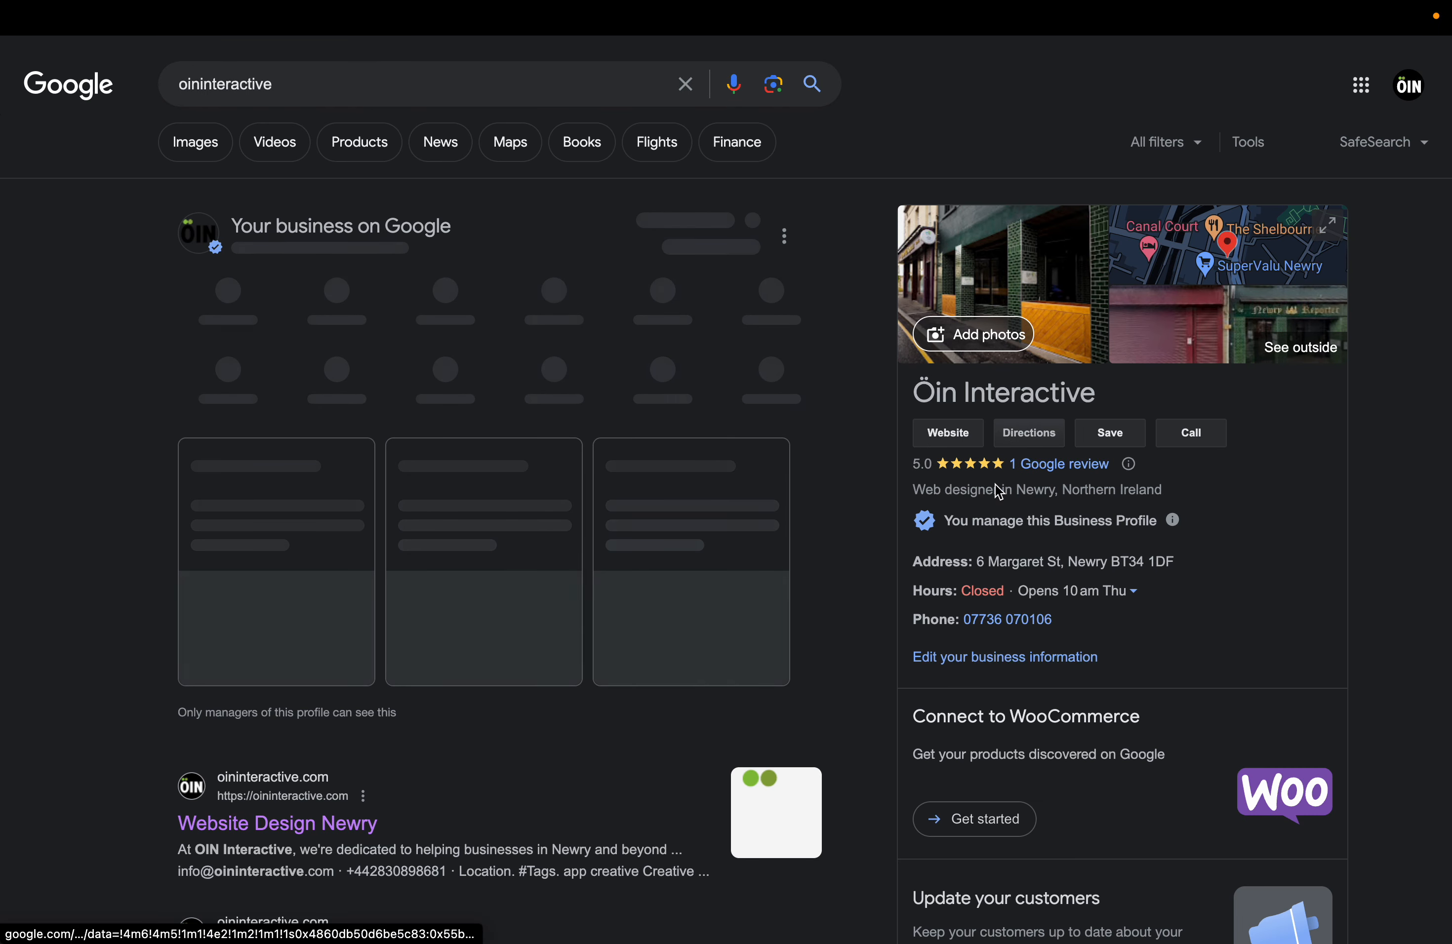
click(959, 440)
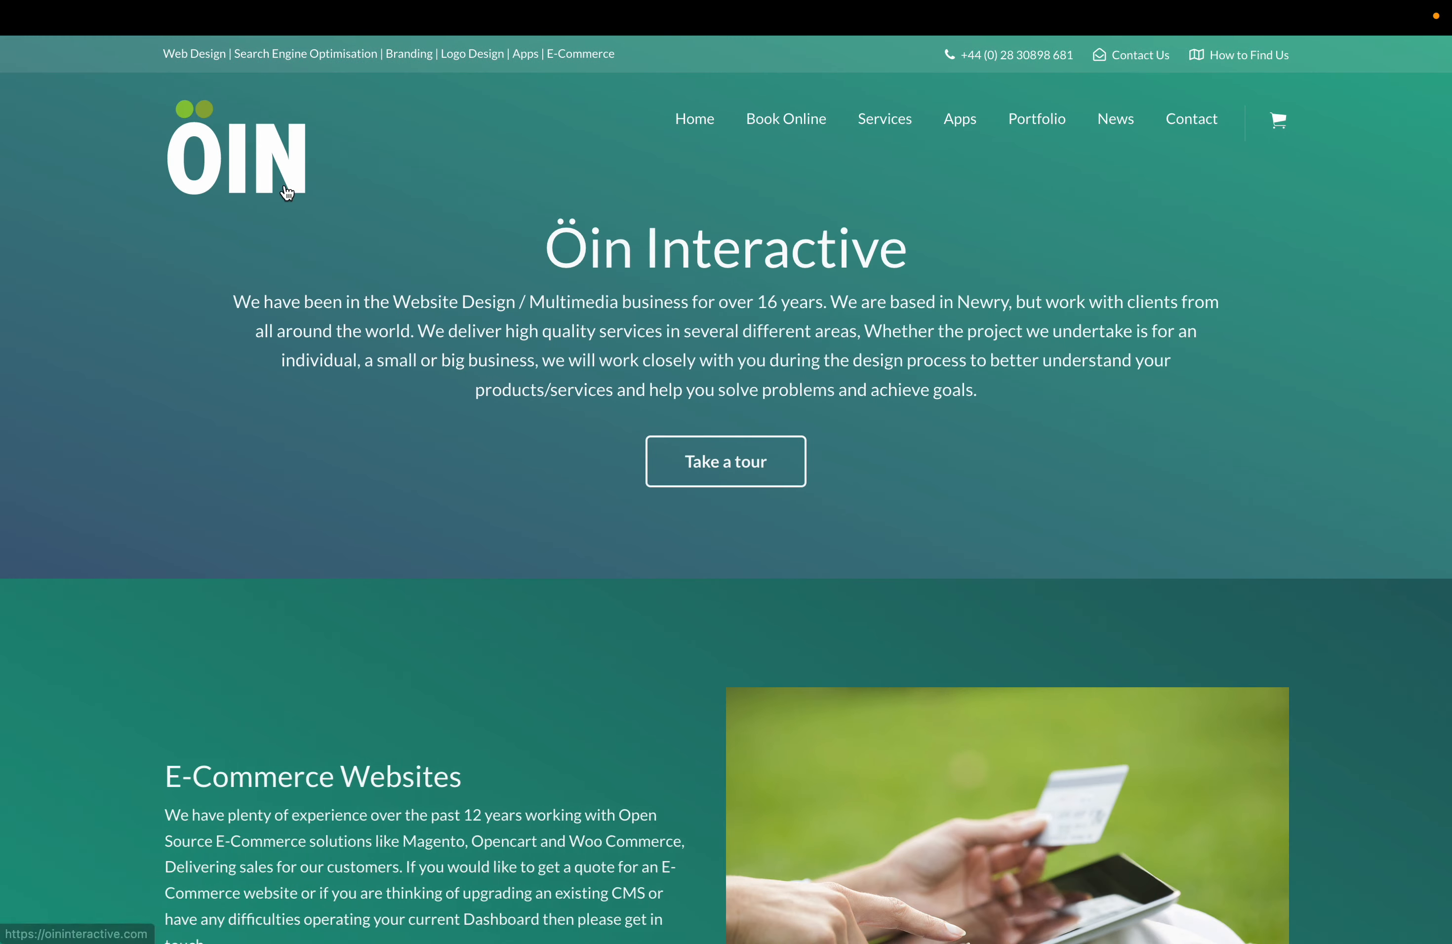
right_click(268, 167)
click(330, 355)
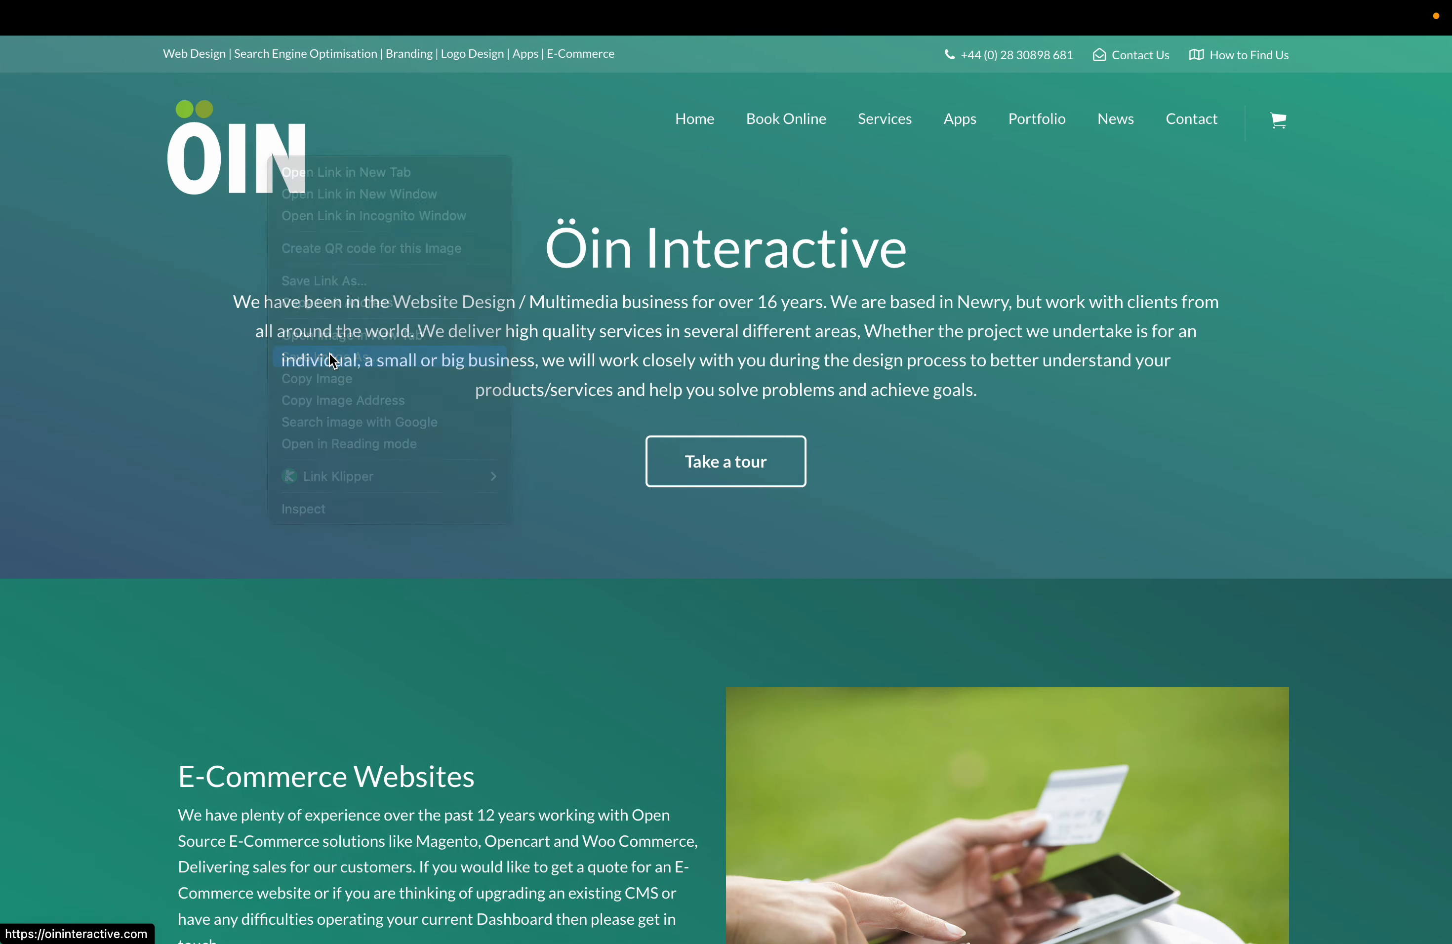
key(Return)
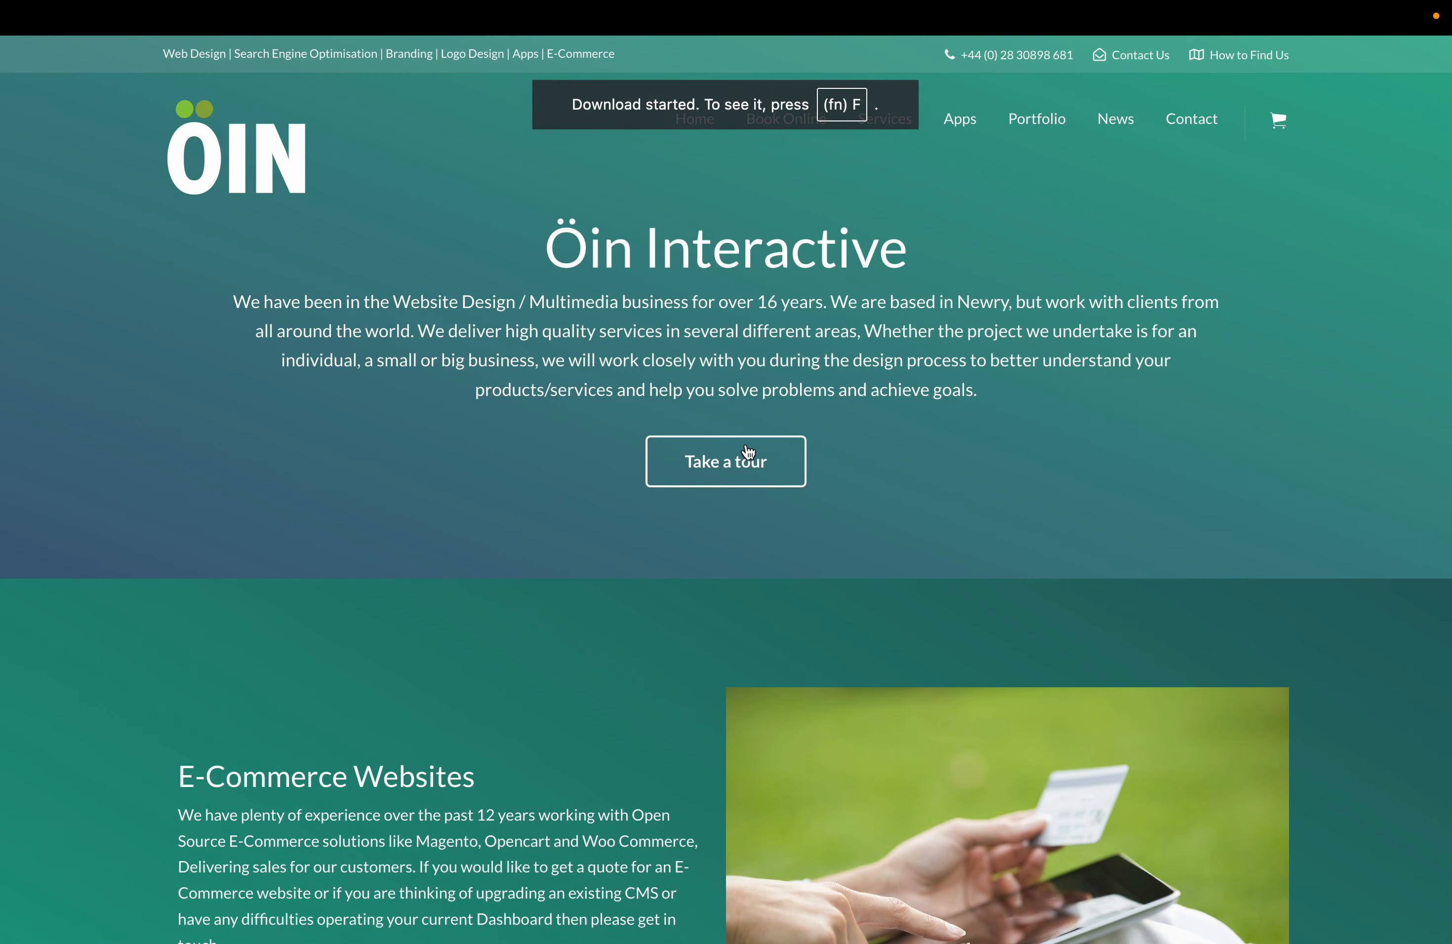
Save the company's Instagram profile picture, then return to the GEO Print tab.
scroll(645, 607, down, 5)
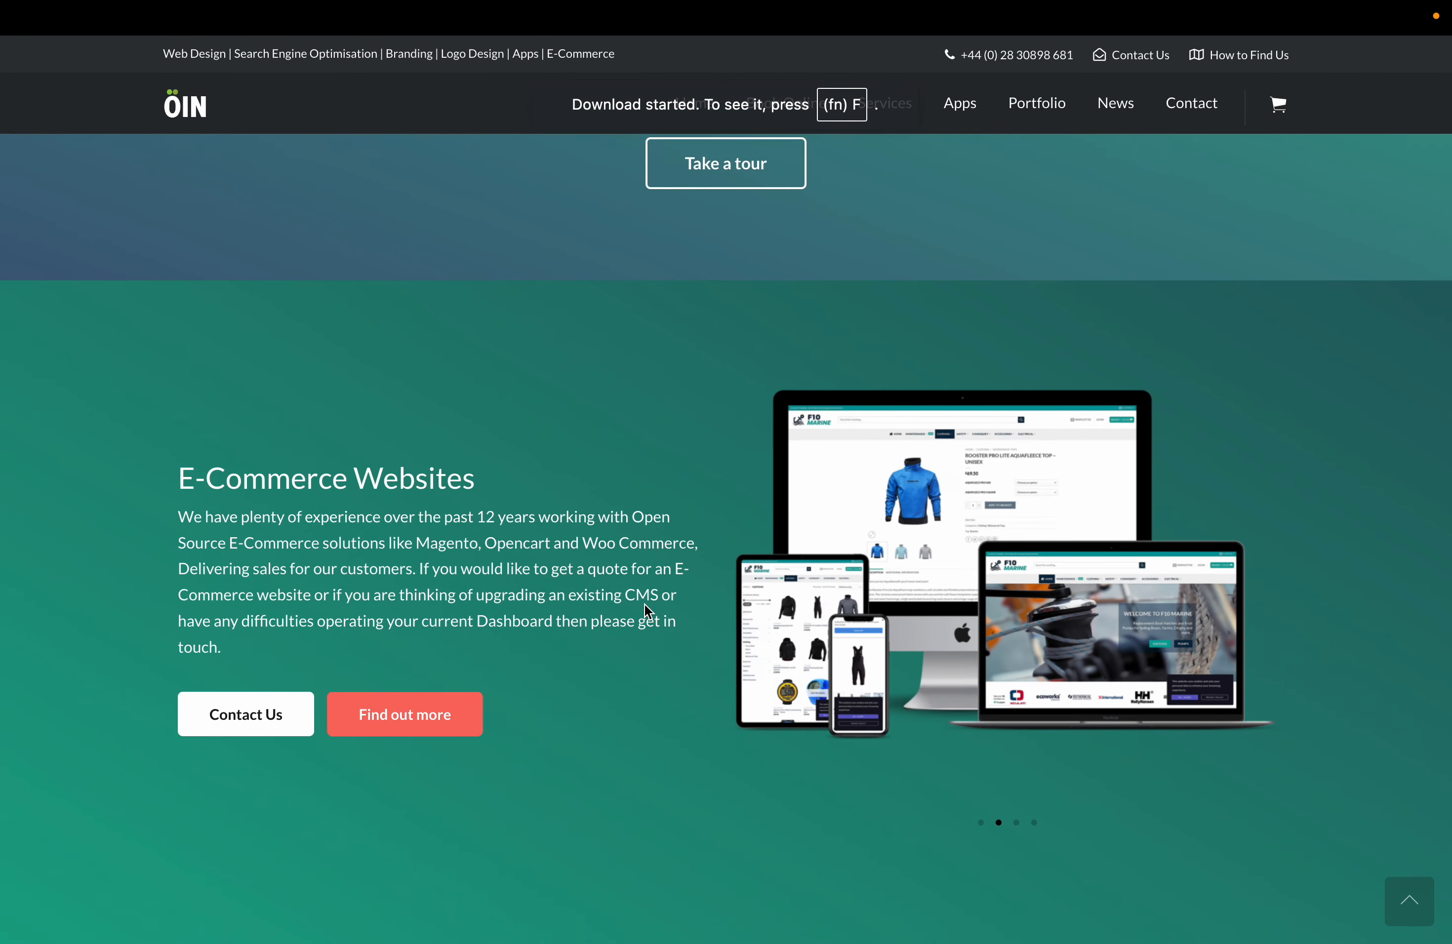
scroll(645, 607, down, 20)
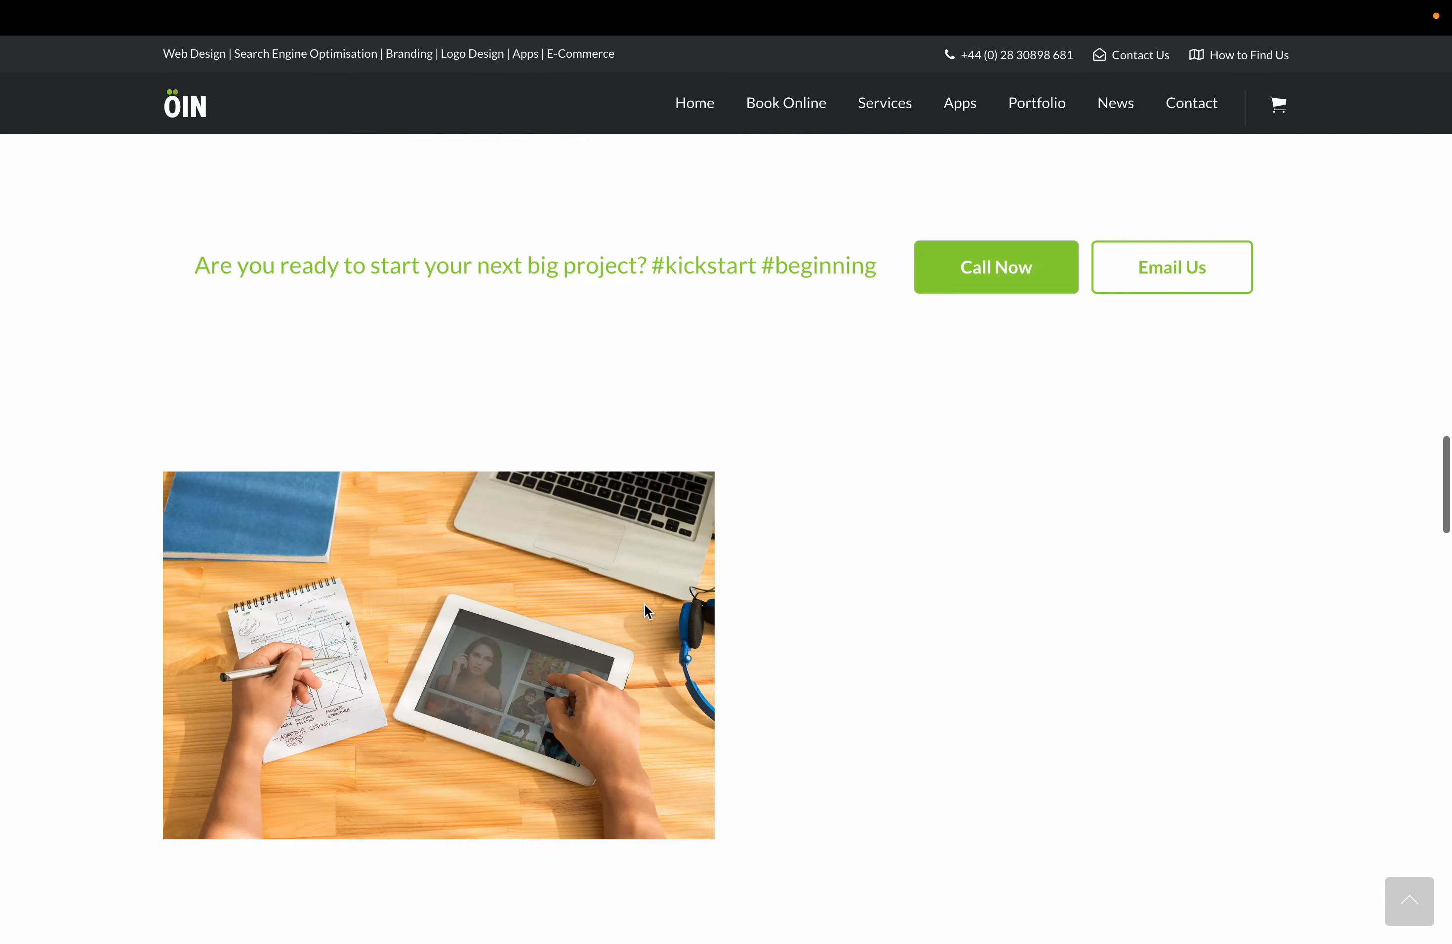
scroll(647, 611, down, 20)
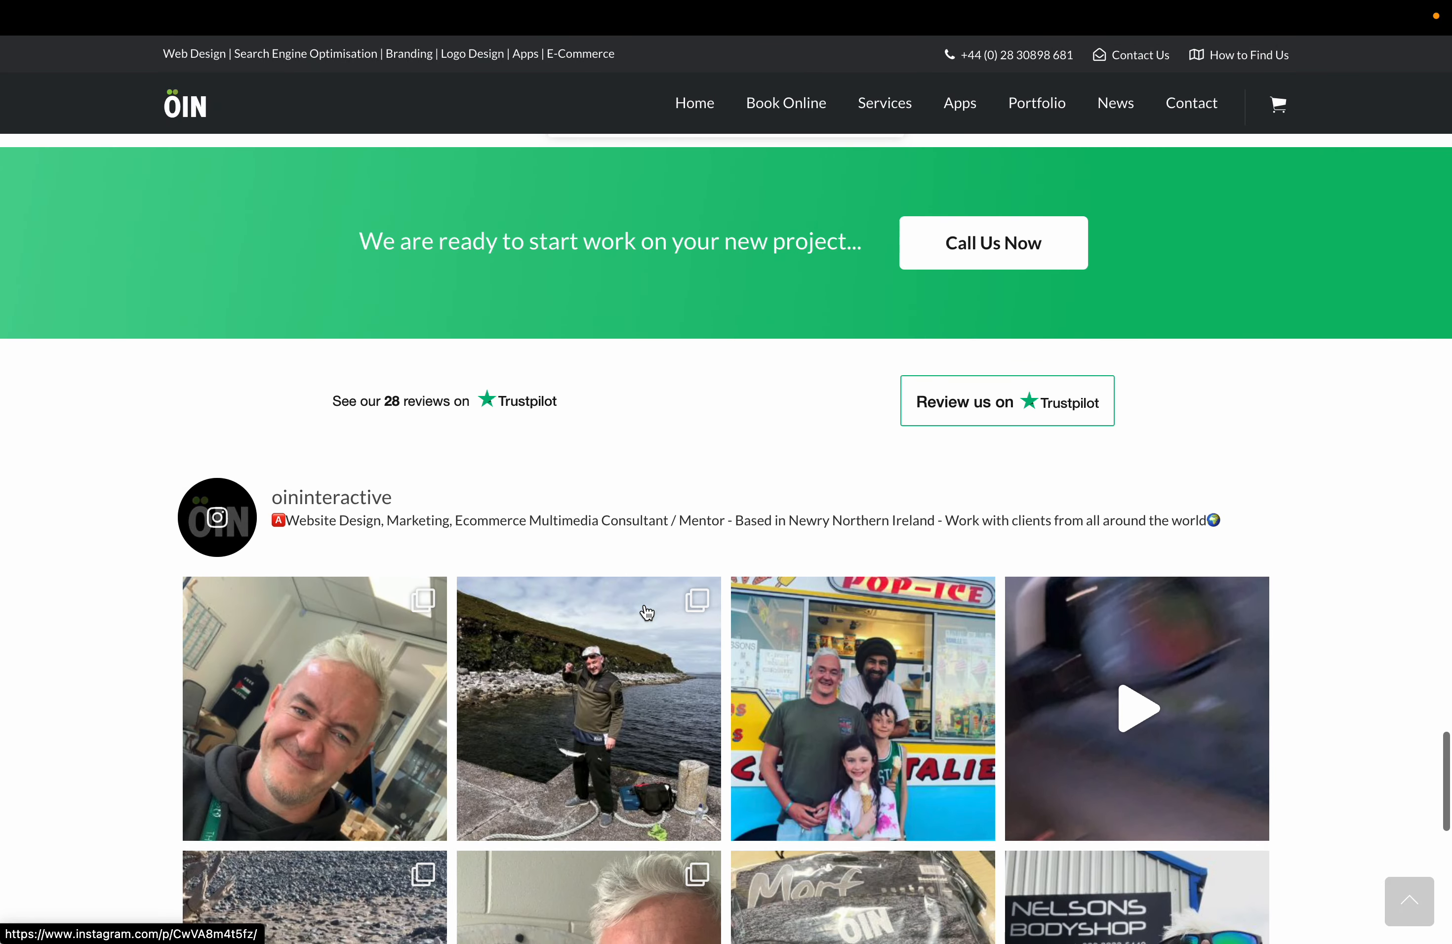
click(218, 496)
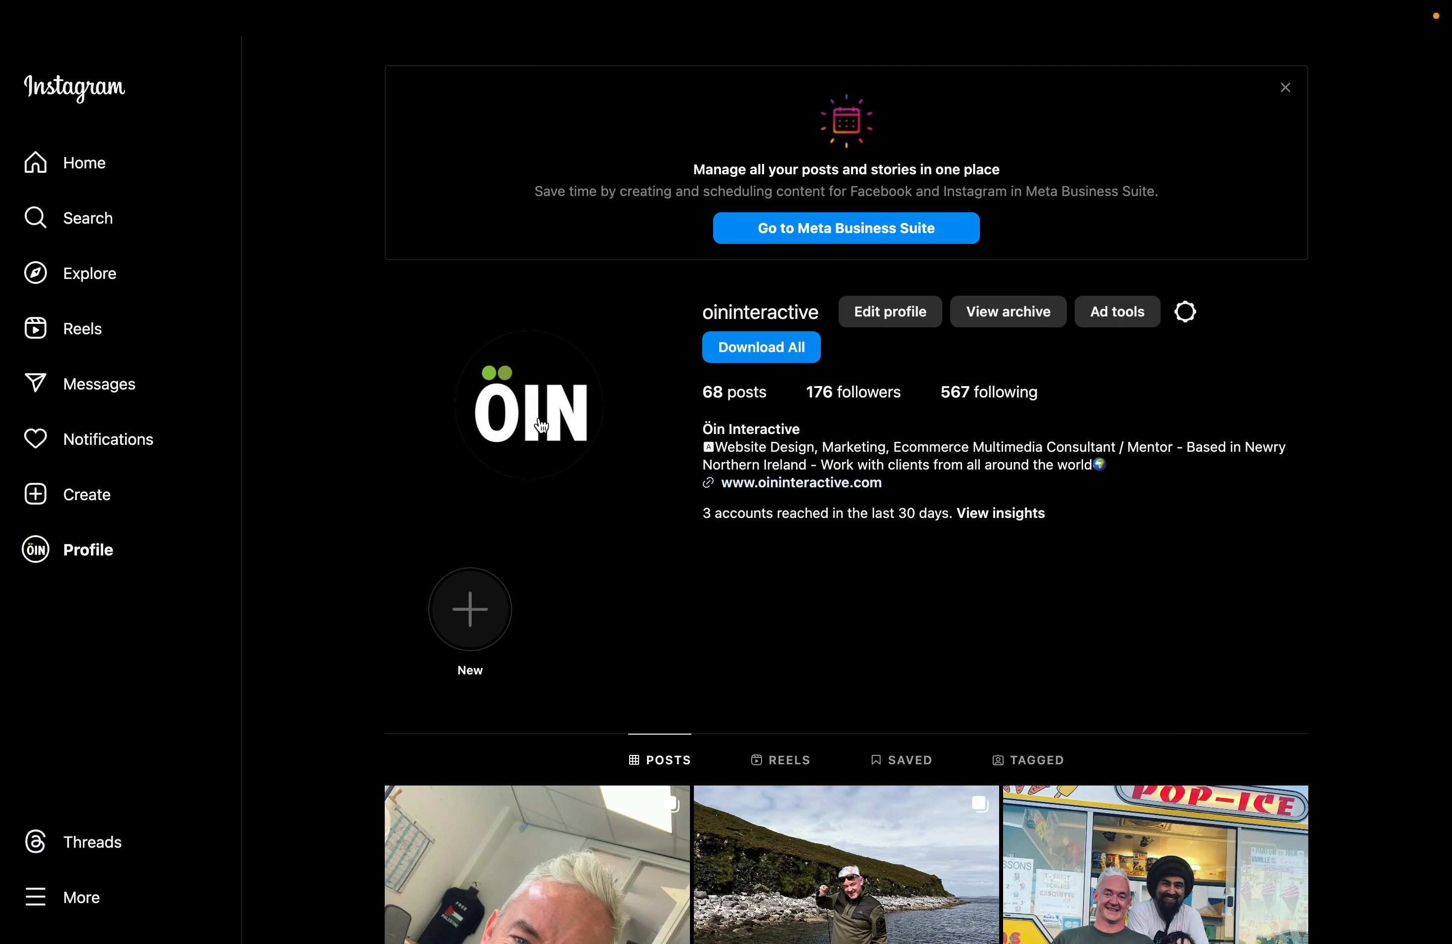
right_click(541, 425)
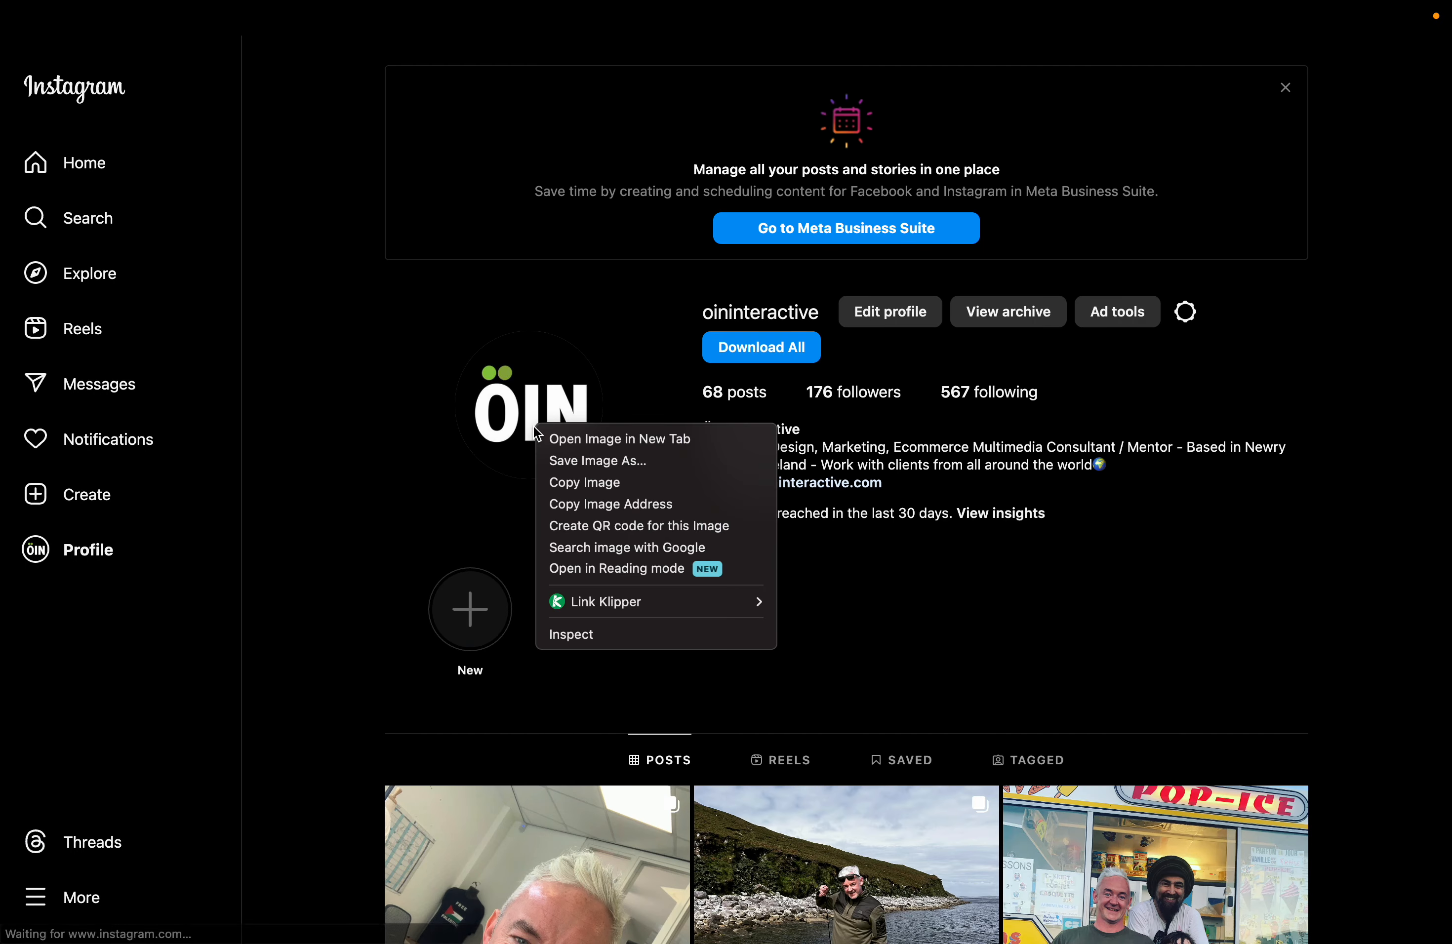
click(589, 459)
key(Return)
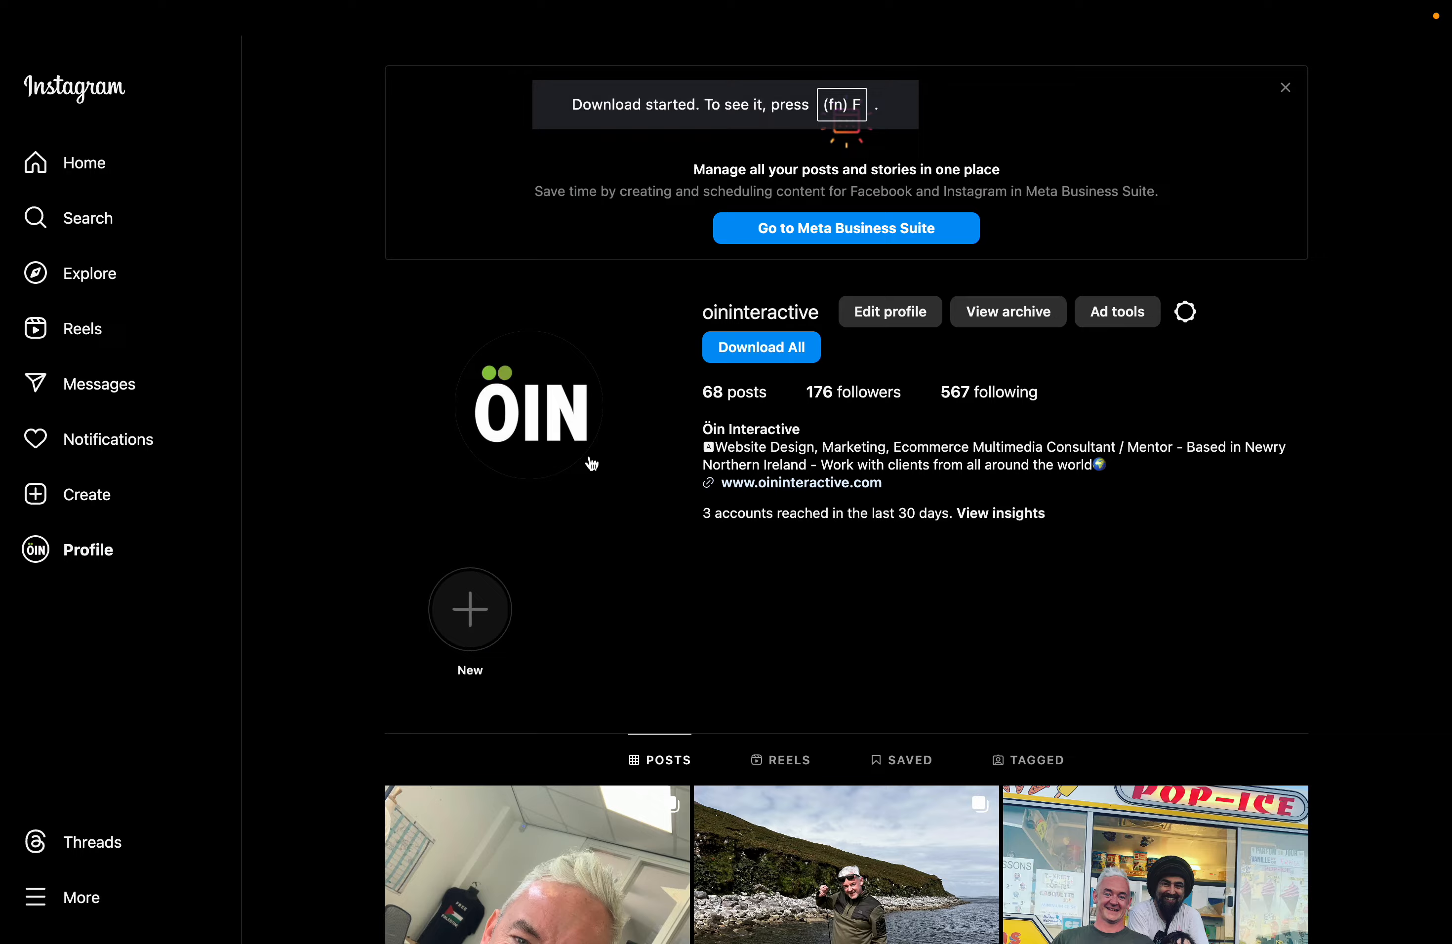
key(super+w)
scroll(588, 462, down, 15)
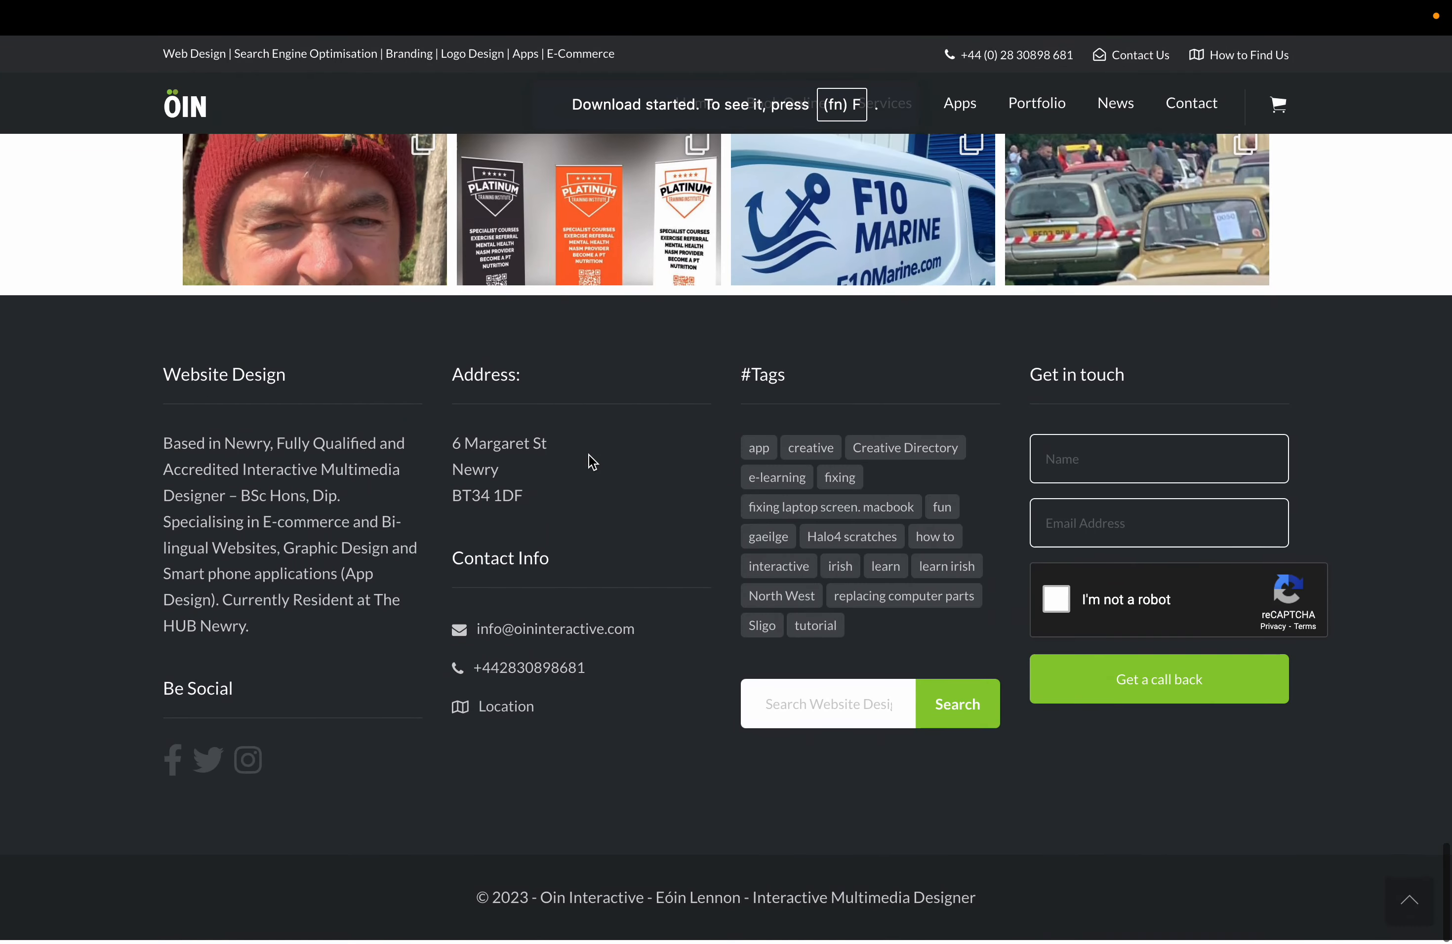
key(super+w)
Open the GEO Print Graphics page from Pages in the Avia Layout Builder, scrolling to the first Color Section.
scroll(656, 424, down, 3)
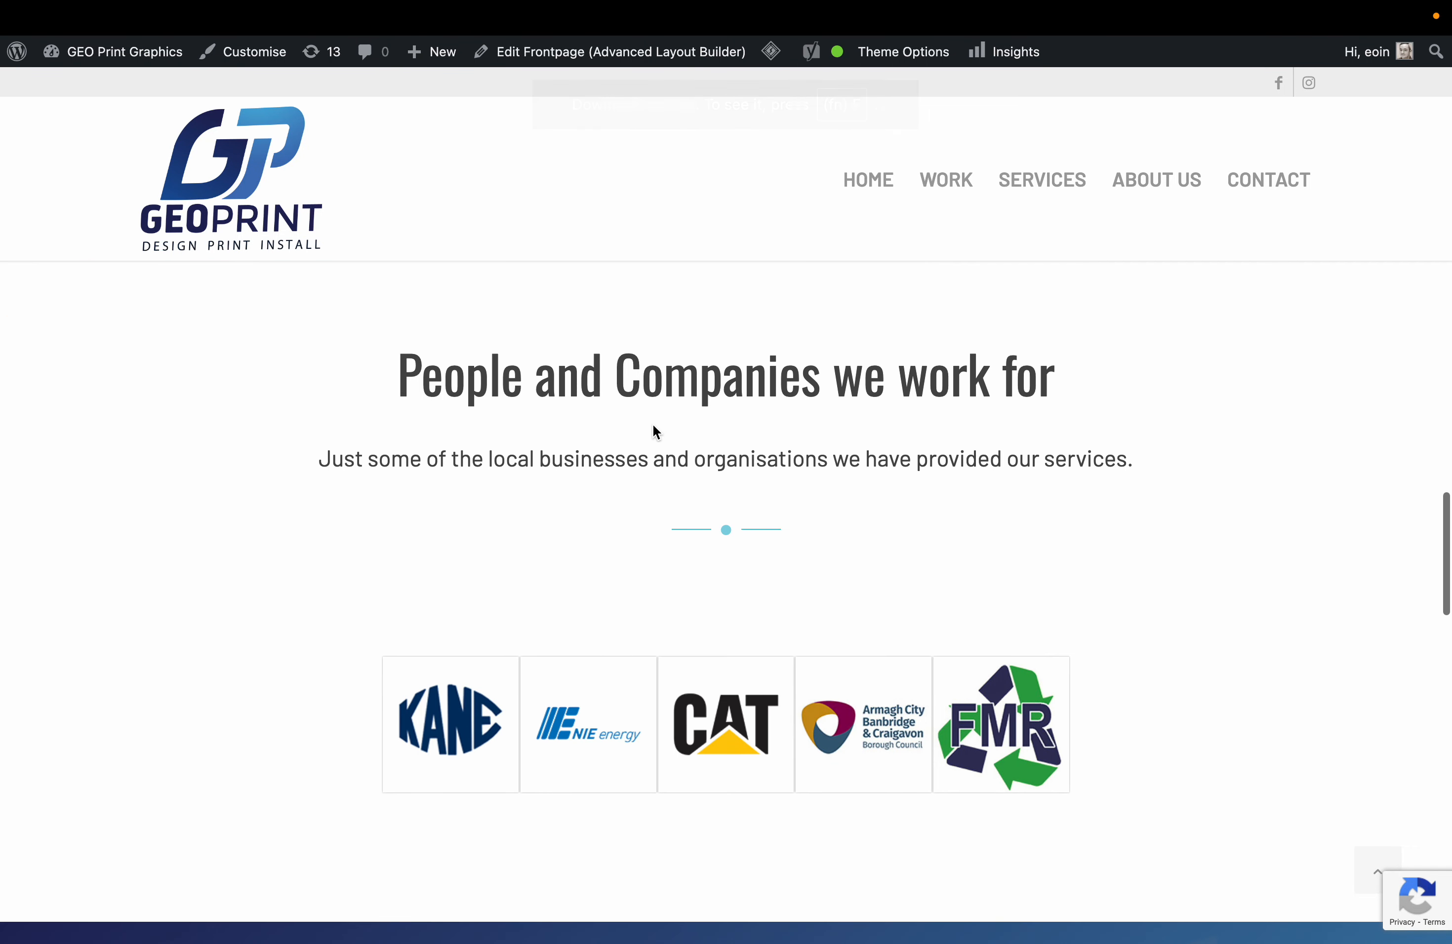
scroll(641, 413, down, 10)
scroll(635, 409, up, 15)
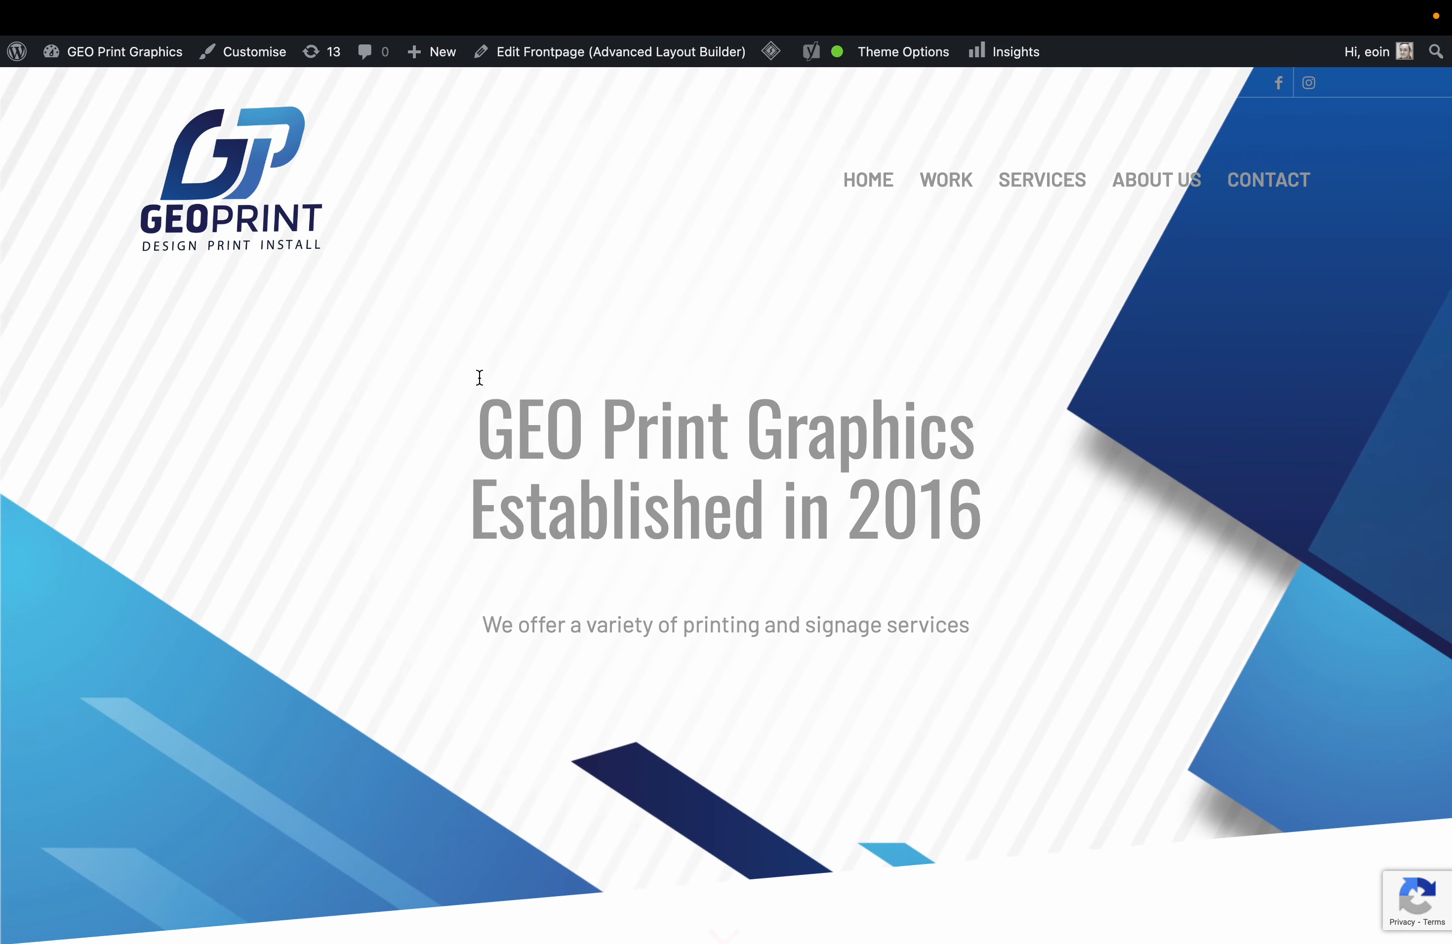
mouse_move(128, 55)
click(102, 84)
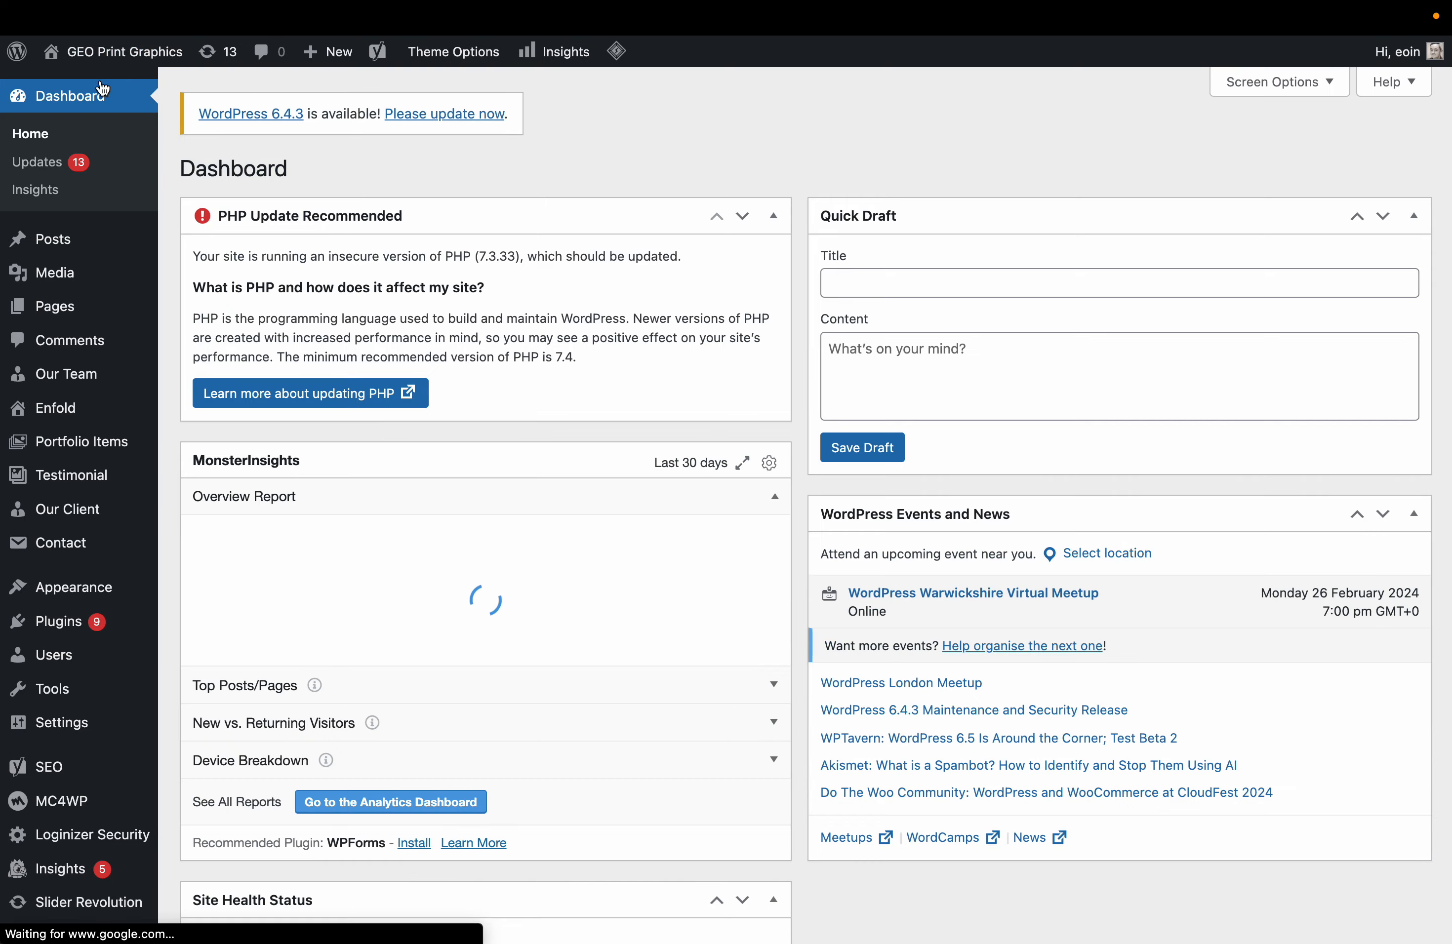
click(65, 304)
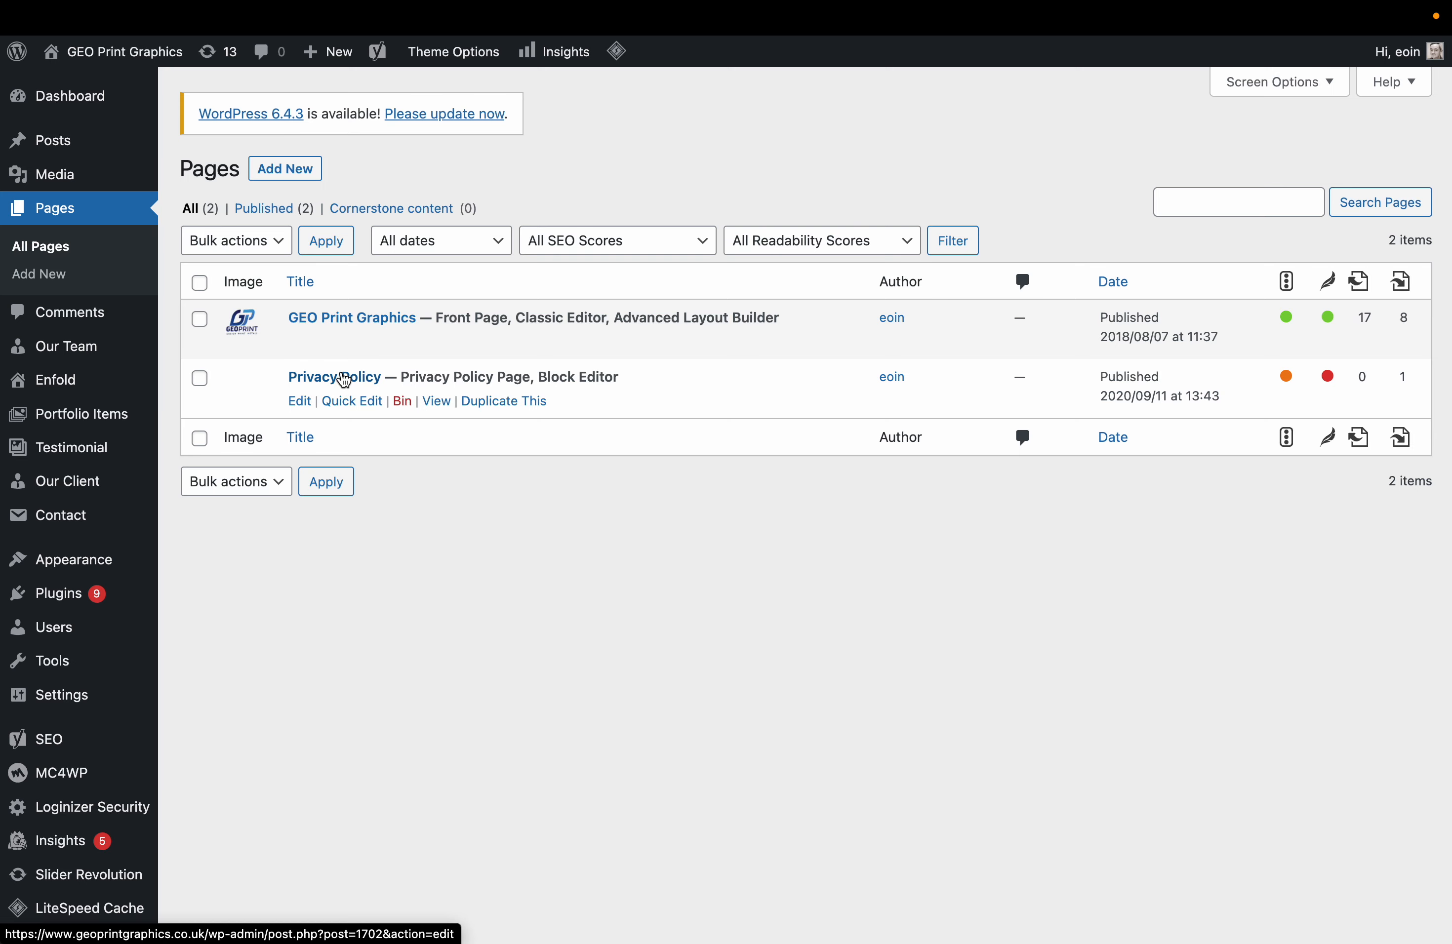
click(303, 343)
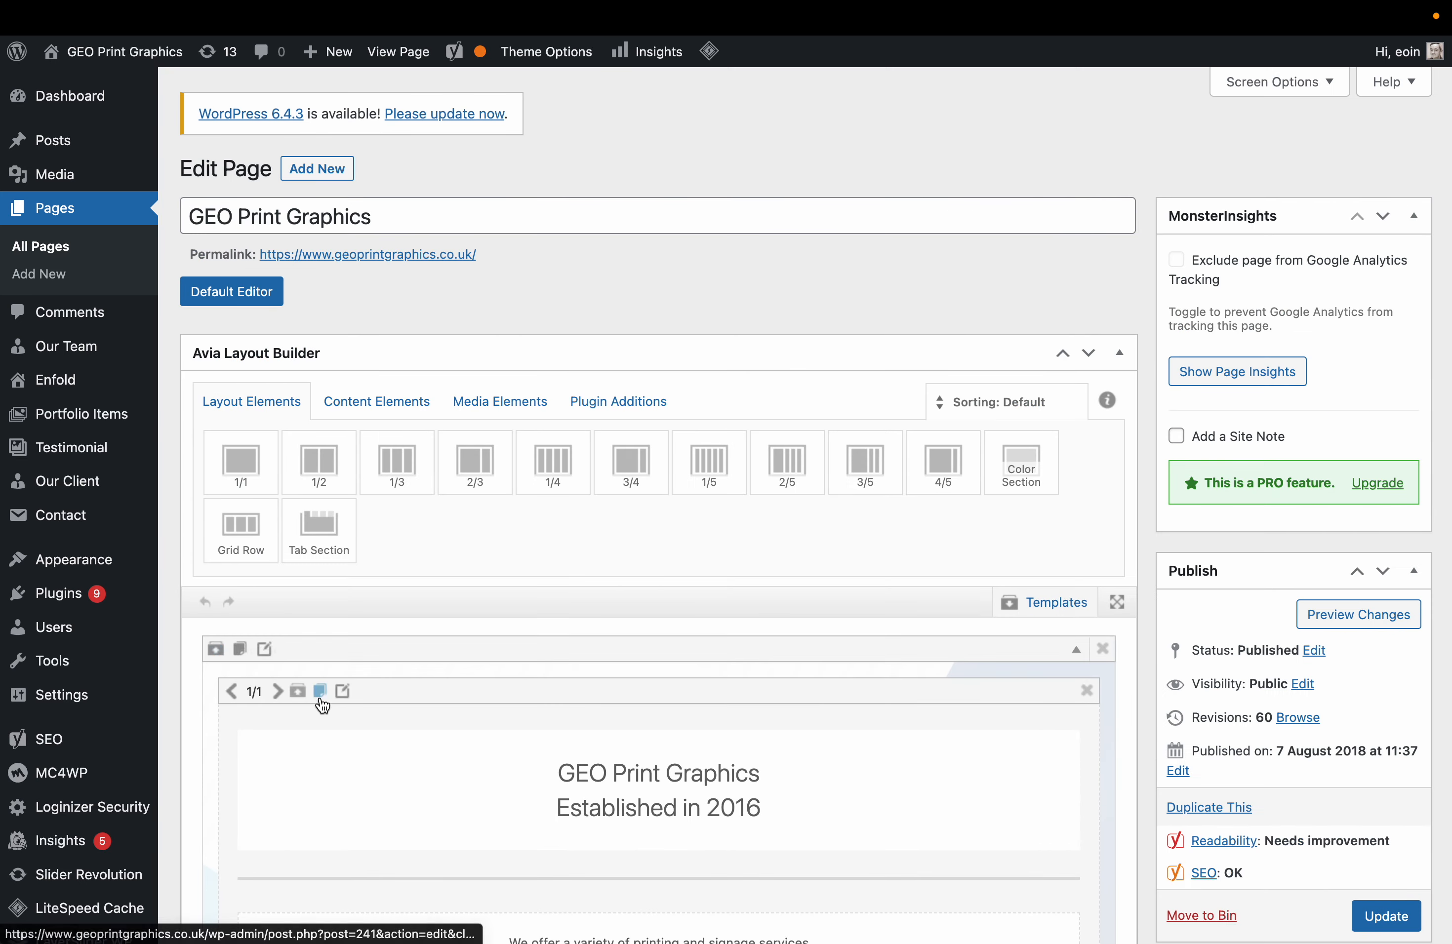
click(89, 86)
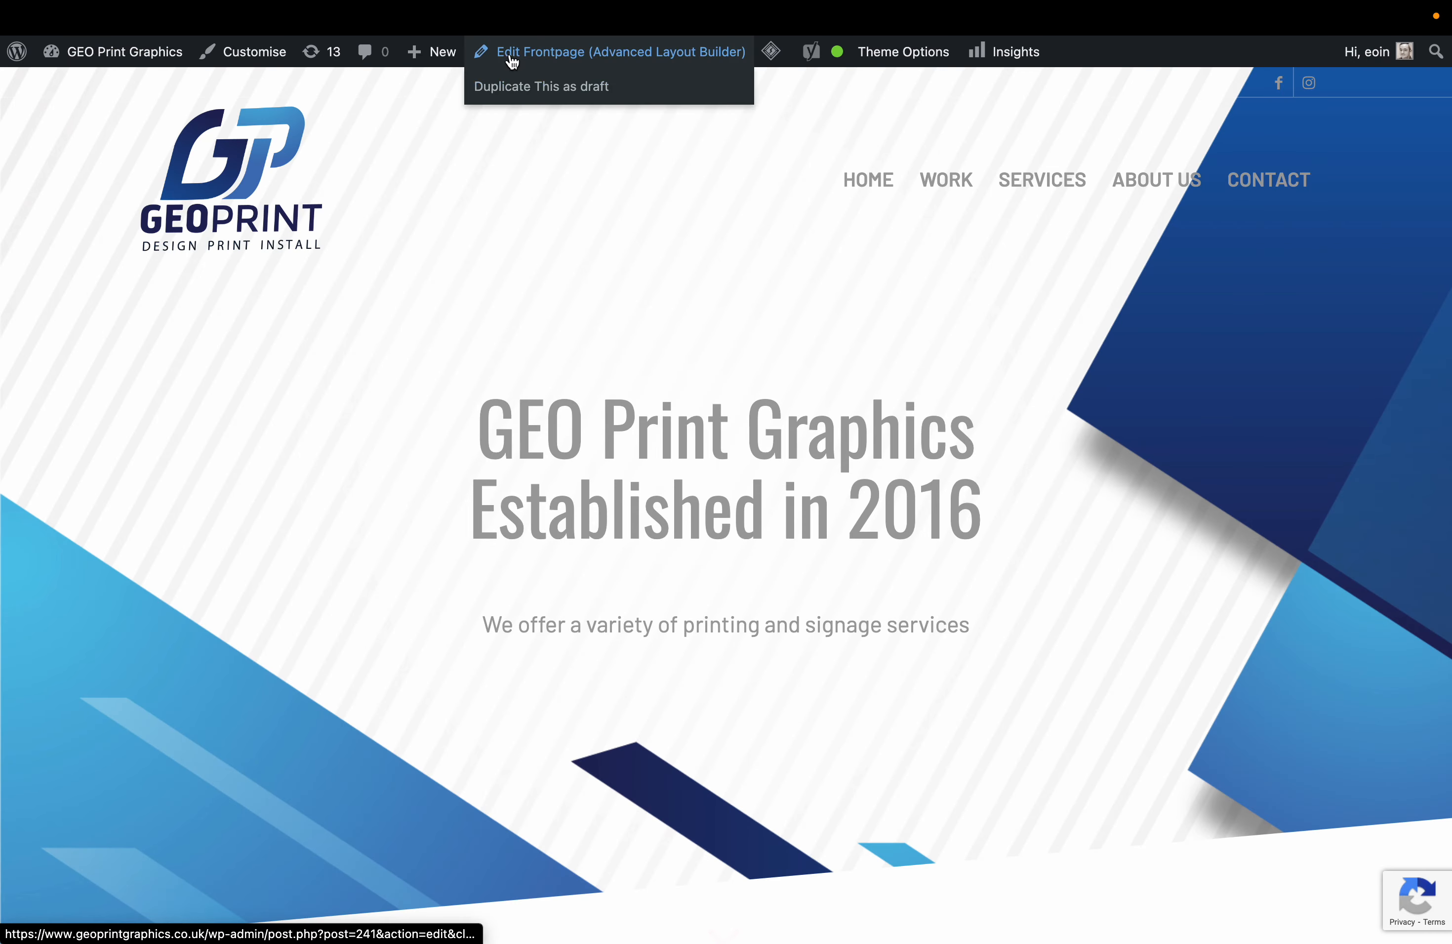
click(510, 60)
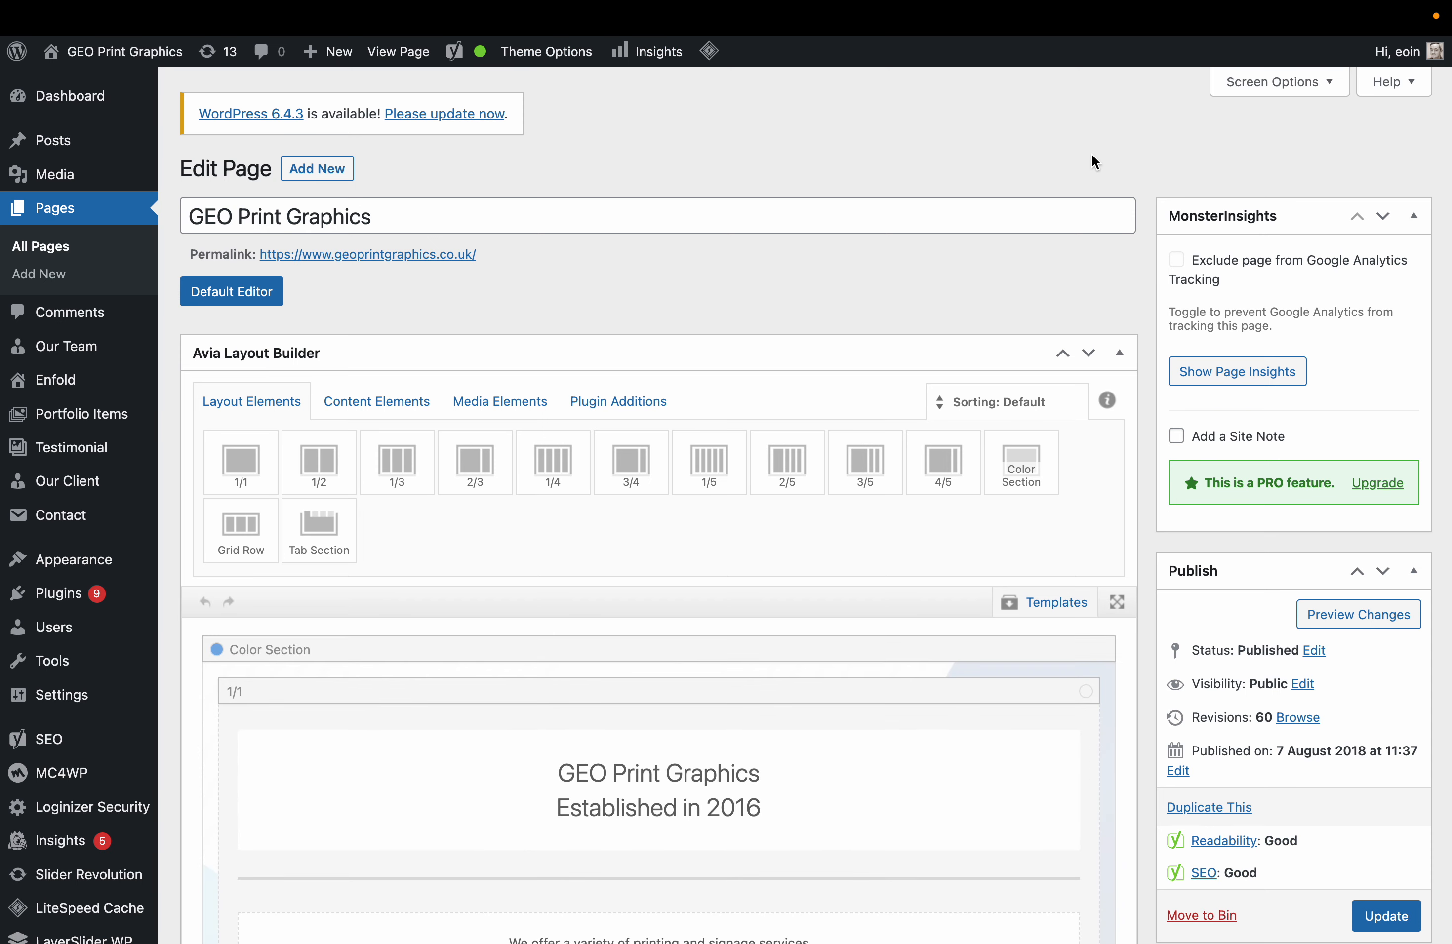
scroll(1131, 322, down, 6)
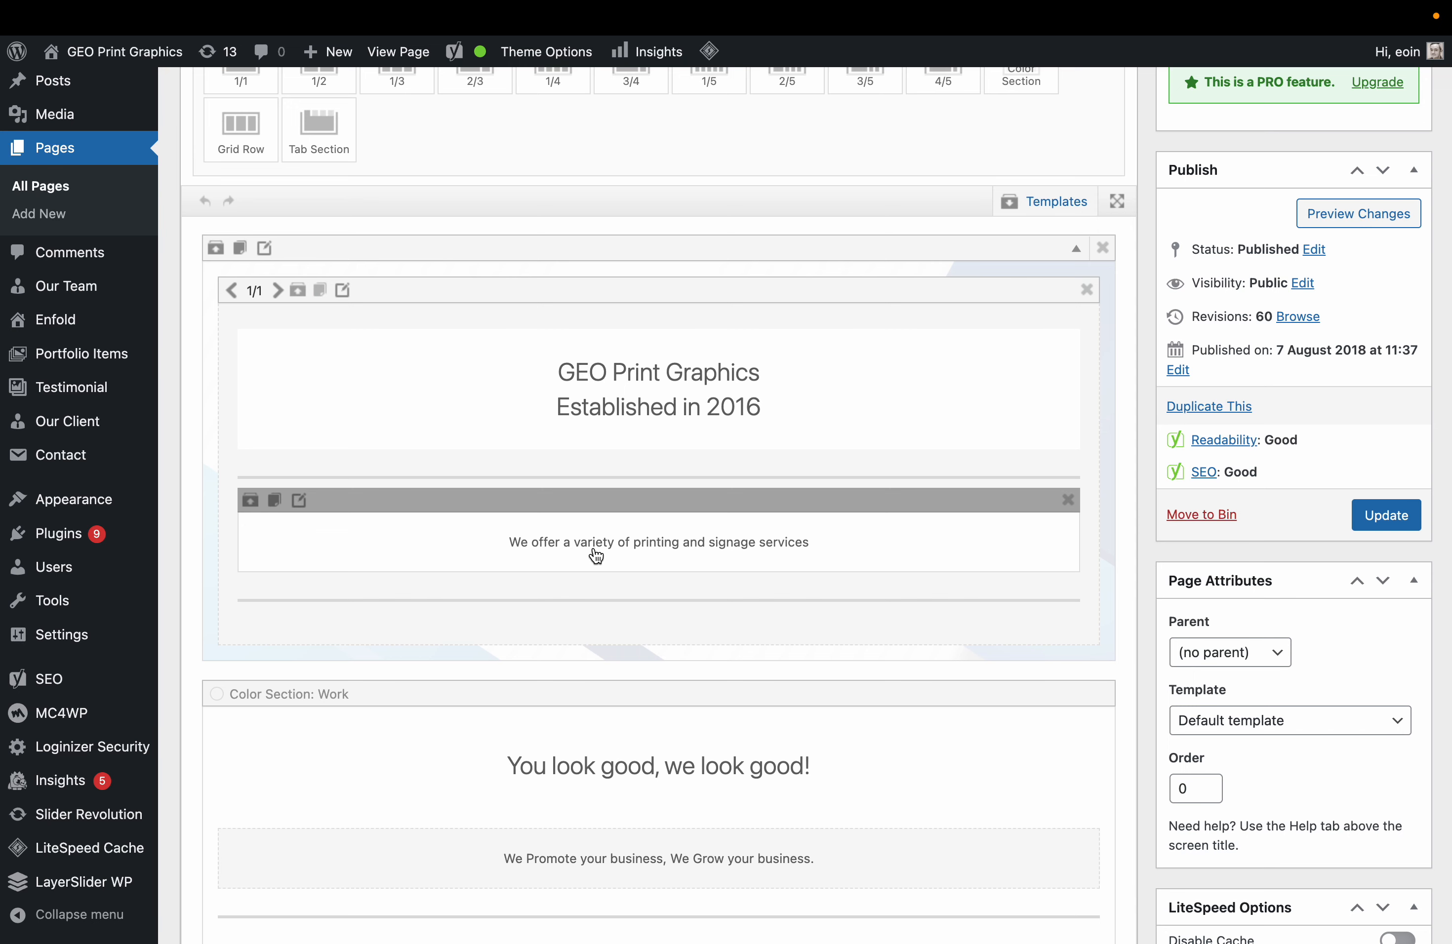
In the hero text block, insert 'Graphic Design,' before 'printing' and end the tagline with 'and much more.'.
click(664, 545)
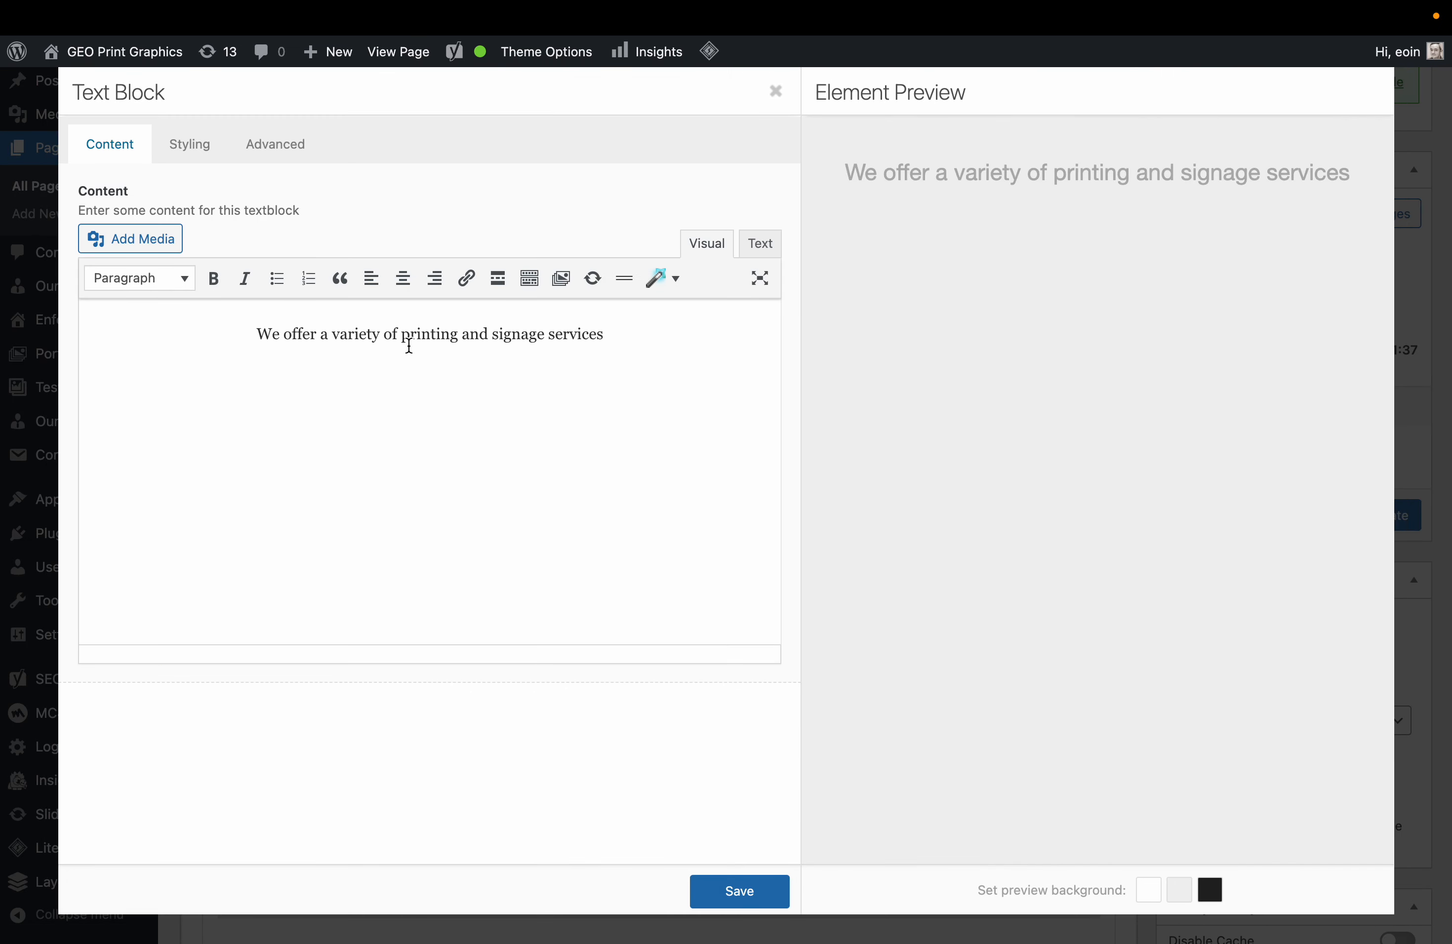
click(400, 337)
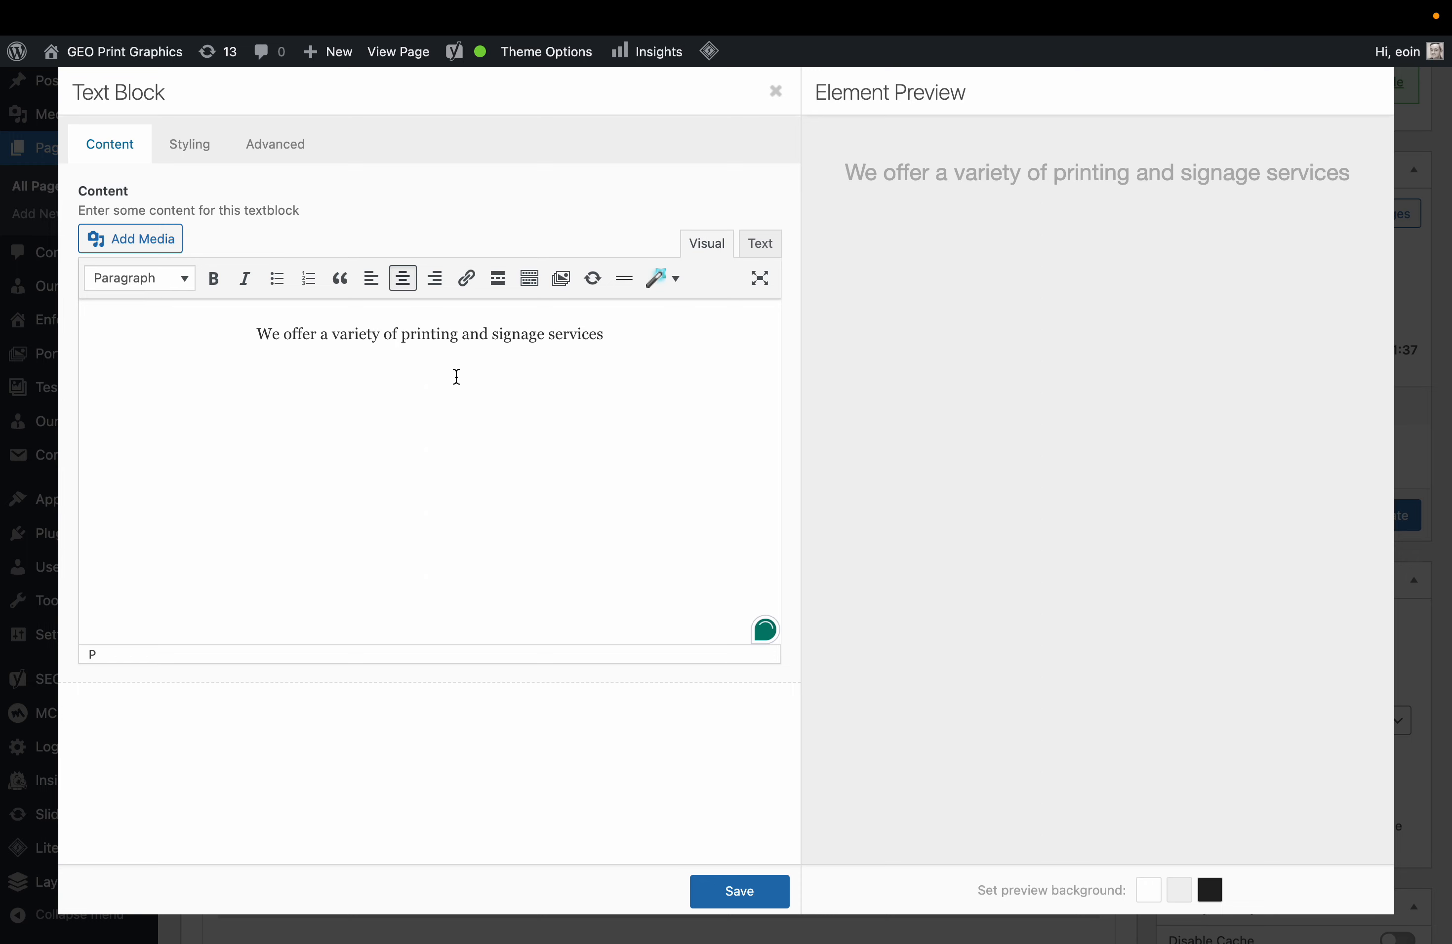
text(GHrphic Desi)
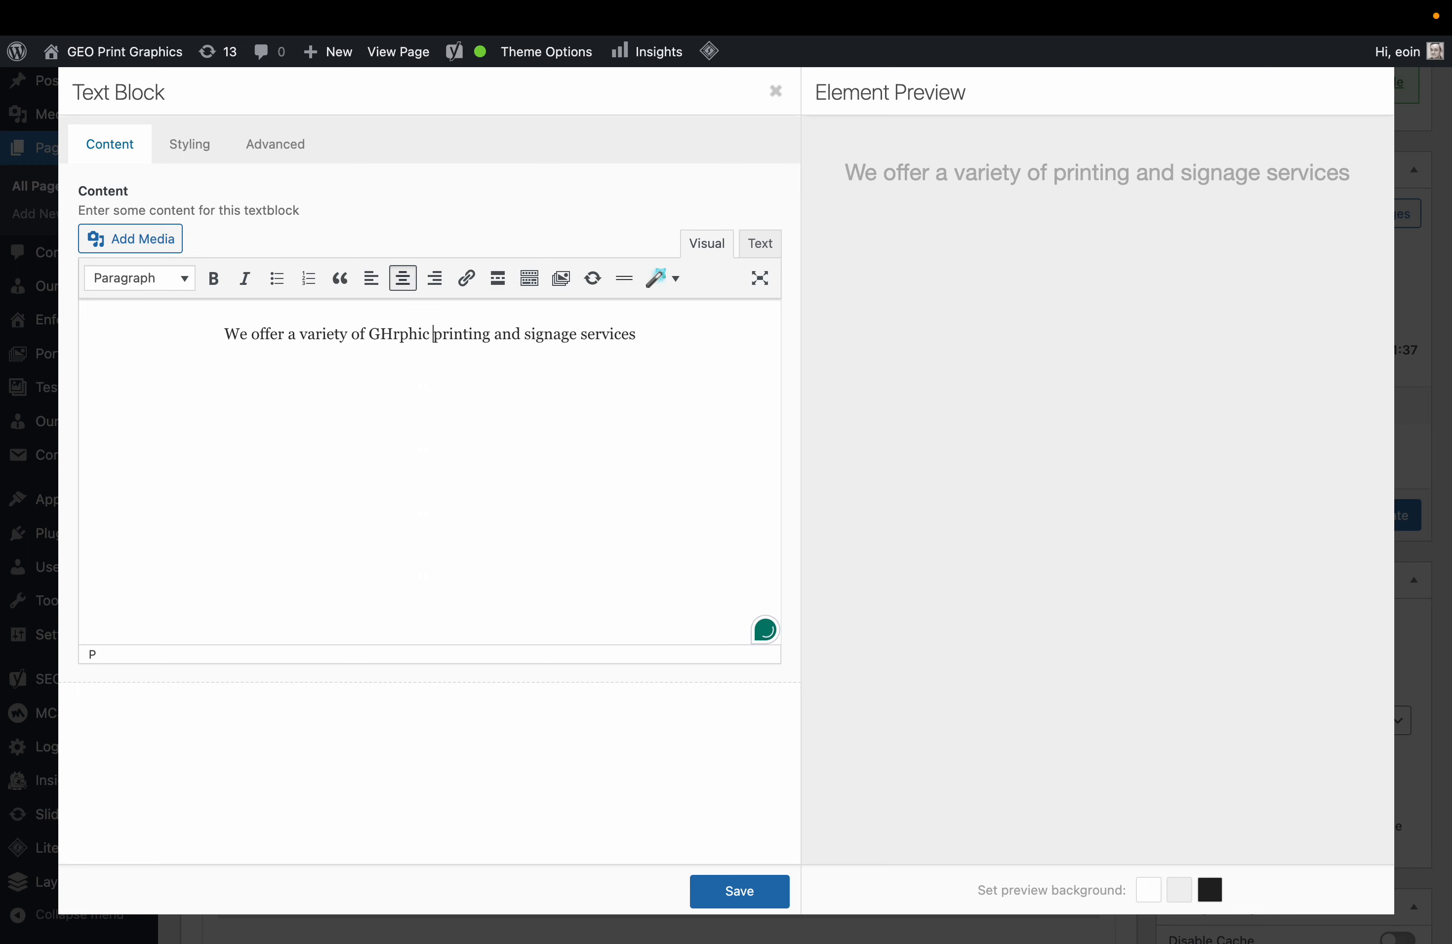
text(gn)
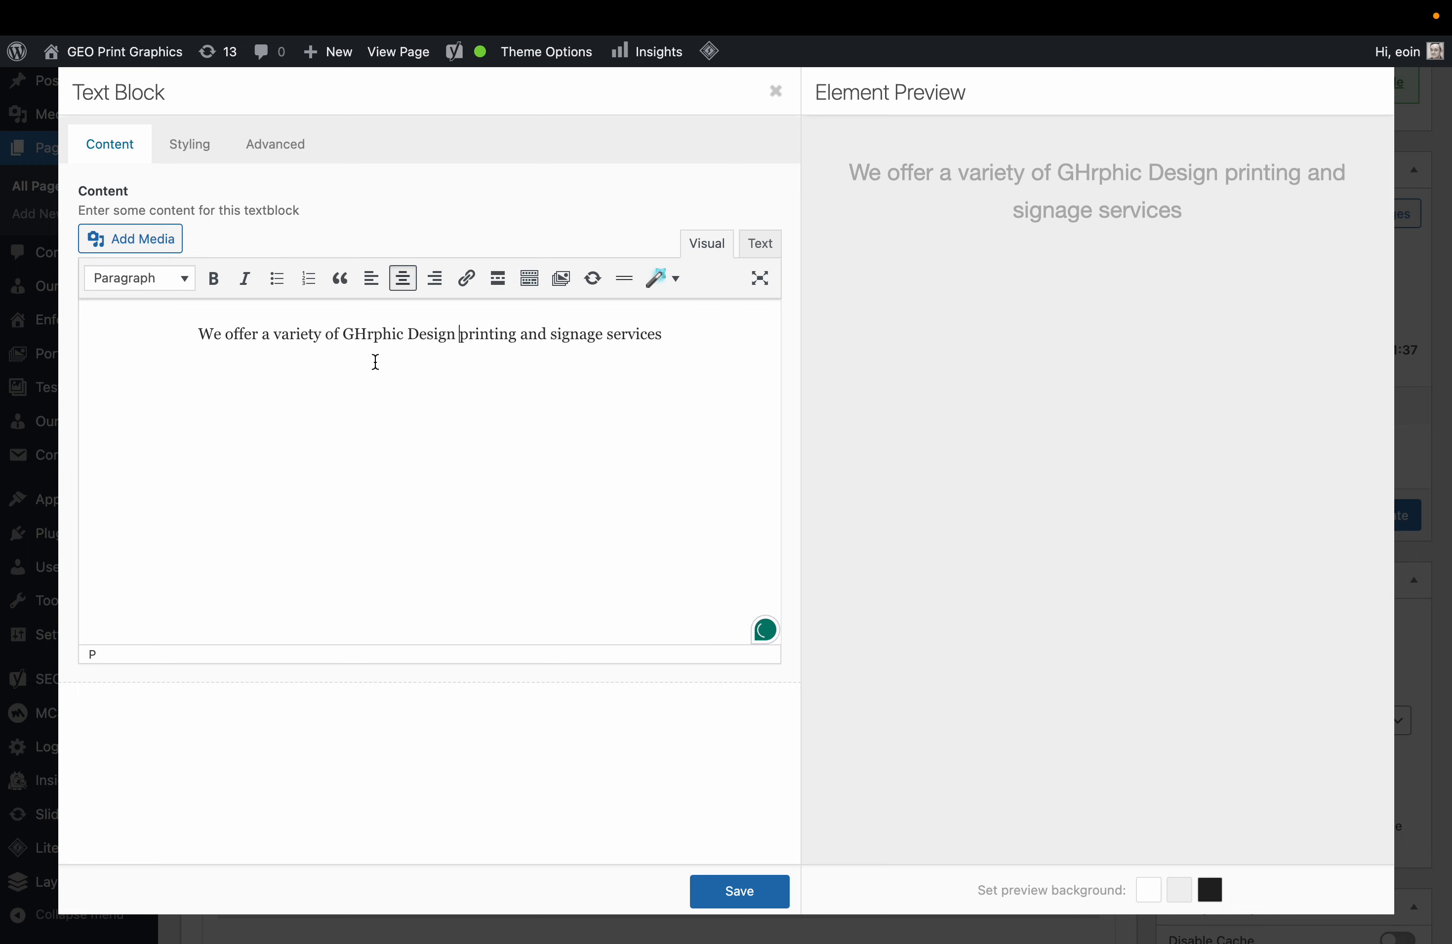
click(366, 334)
key(BackSpace)
text(a)
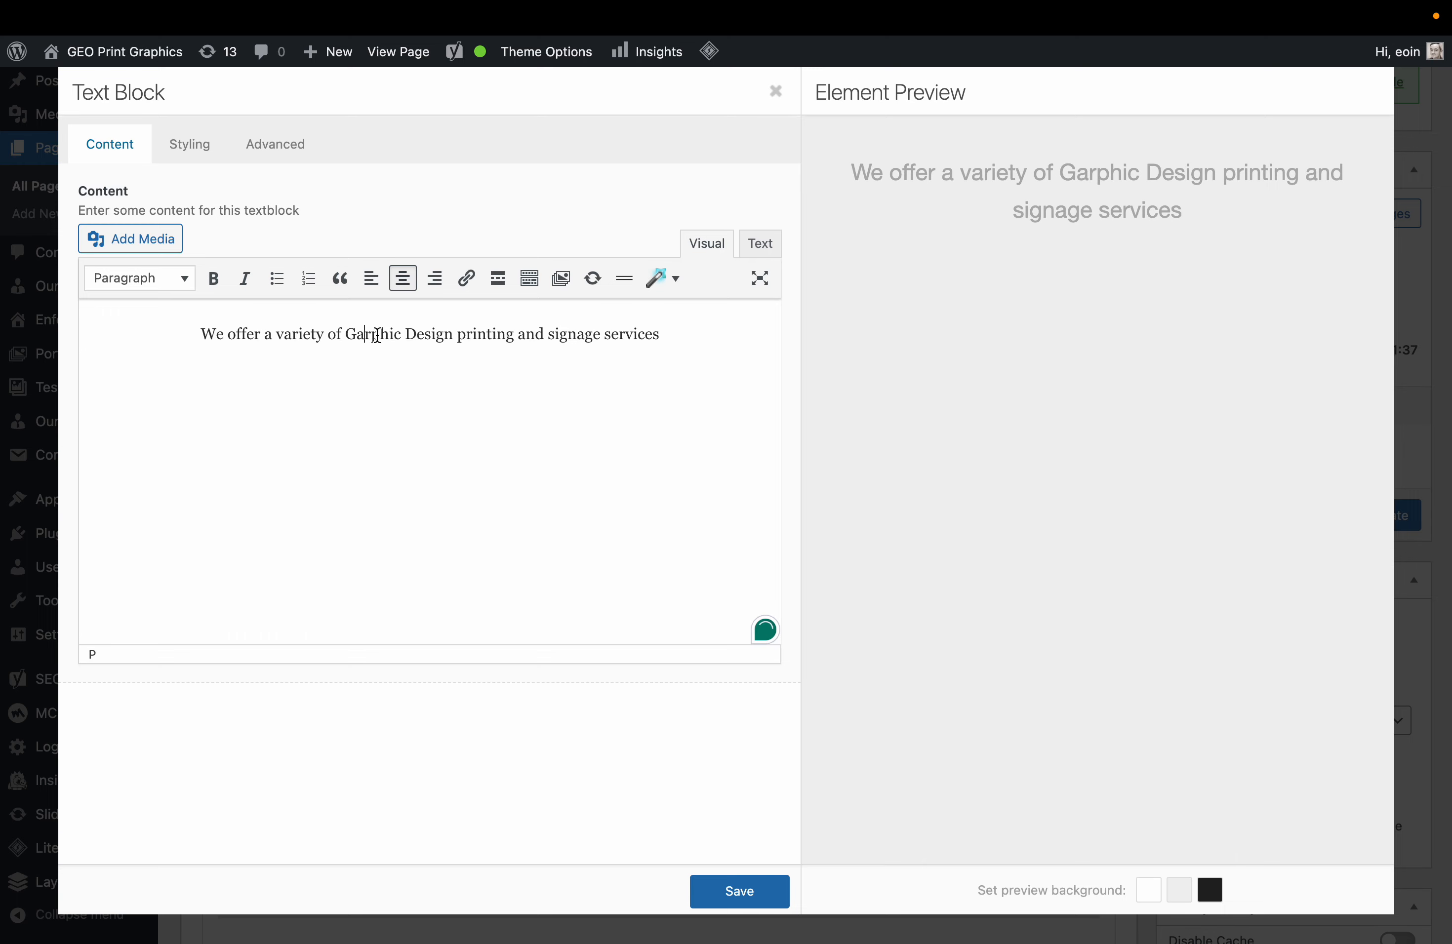
key(BackSpace)
key(Right)
text(a)
click(458, 337)
text(,)
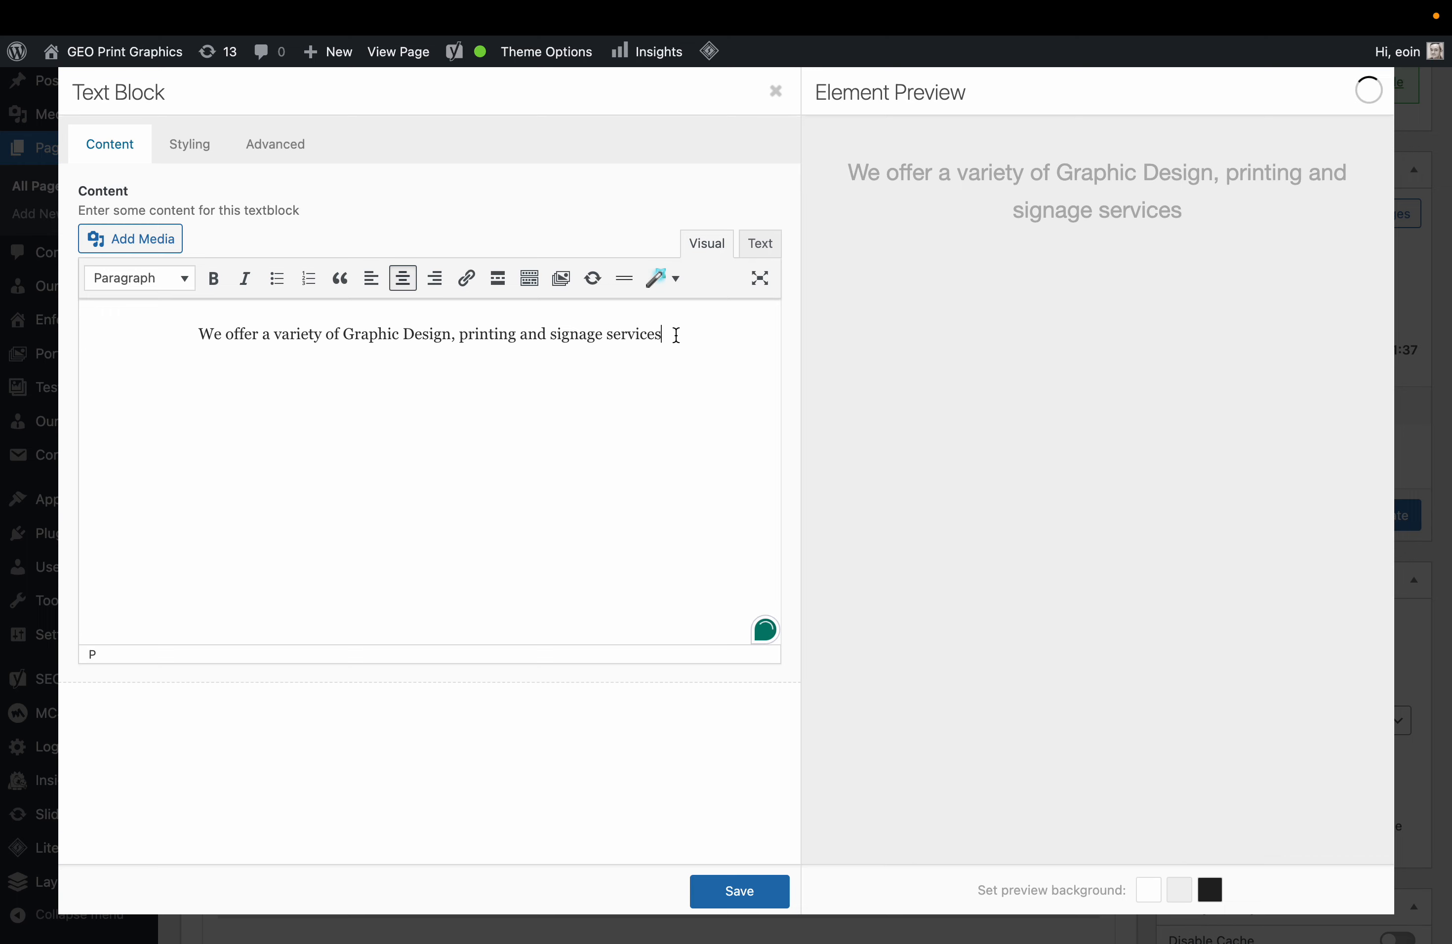
text(.)
key(BackSpace)
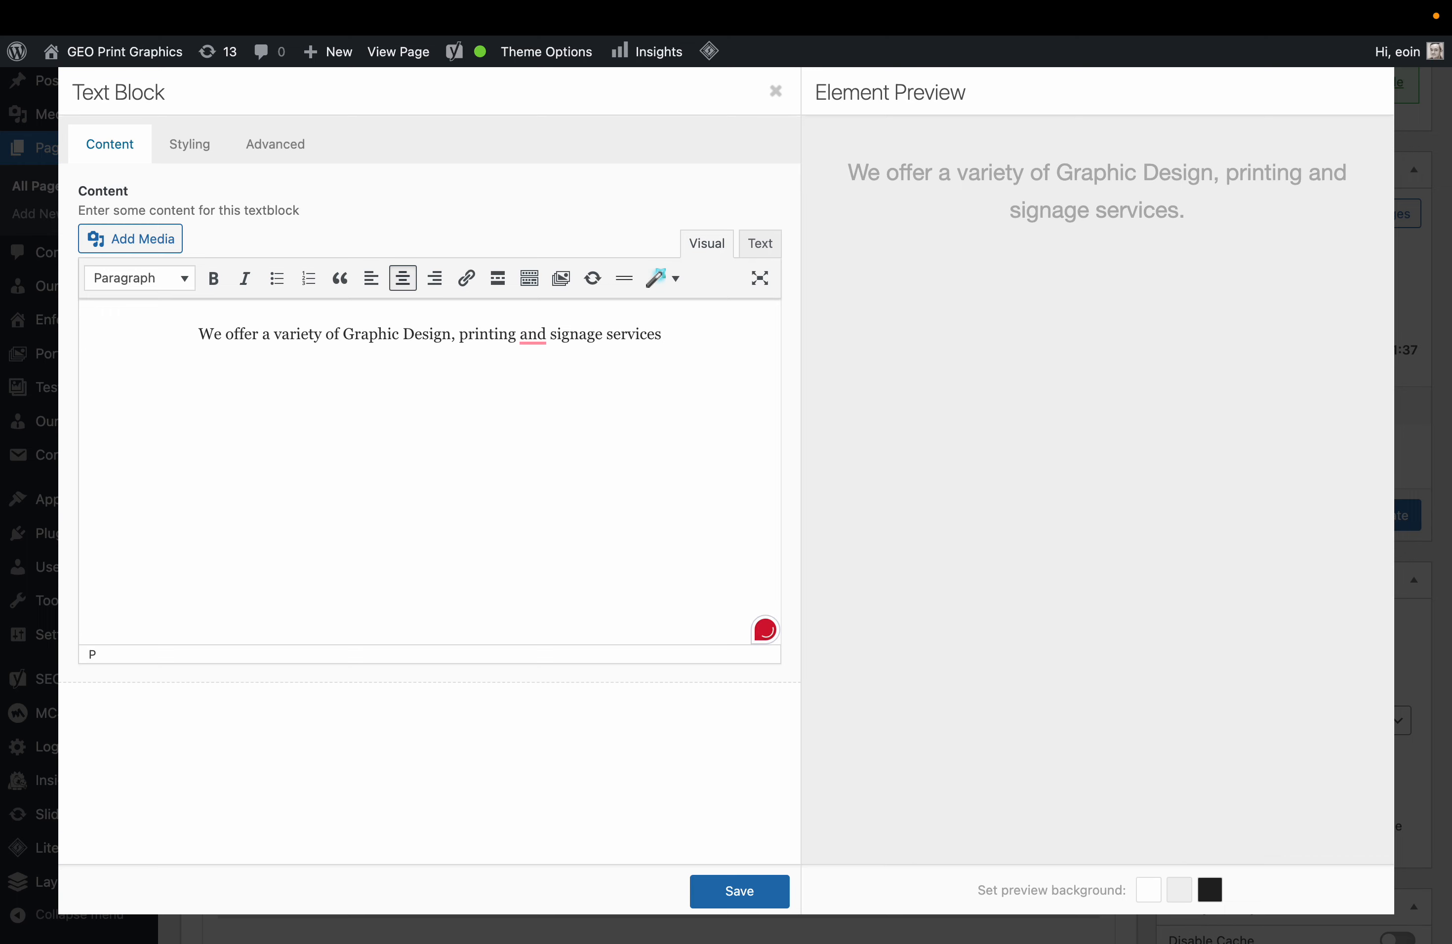
text(and much more.)
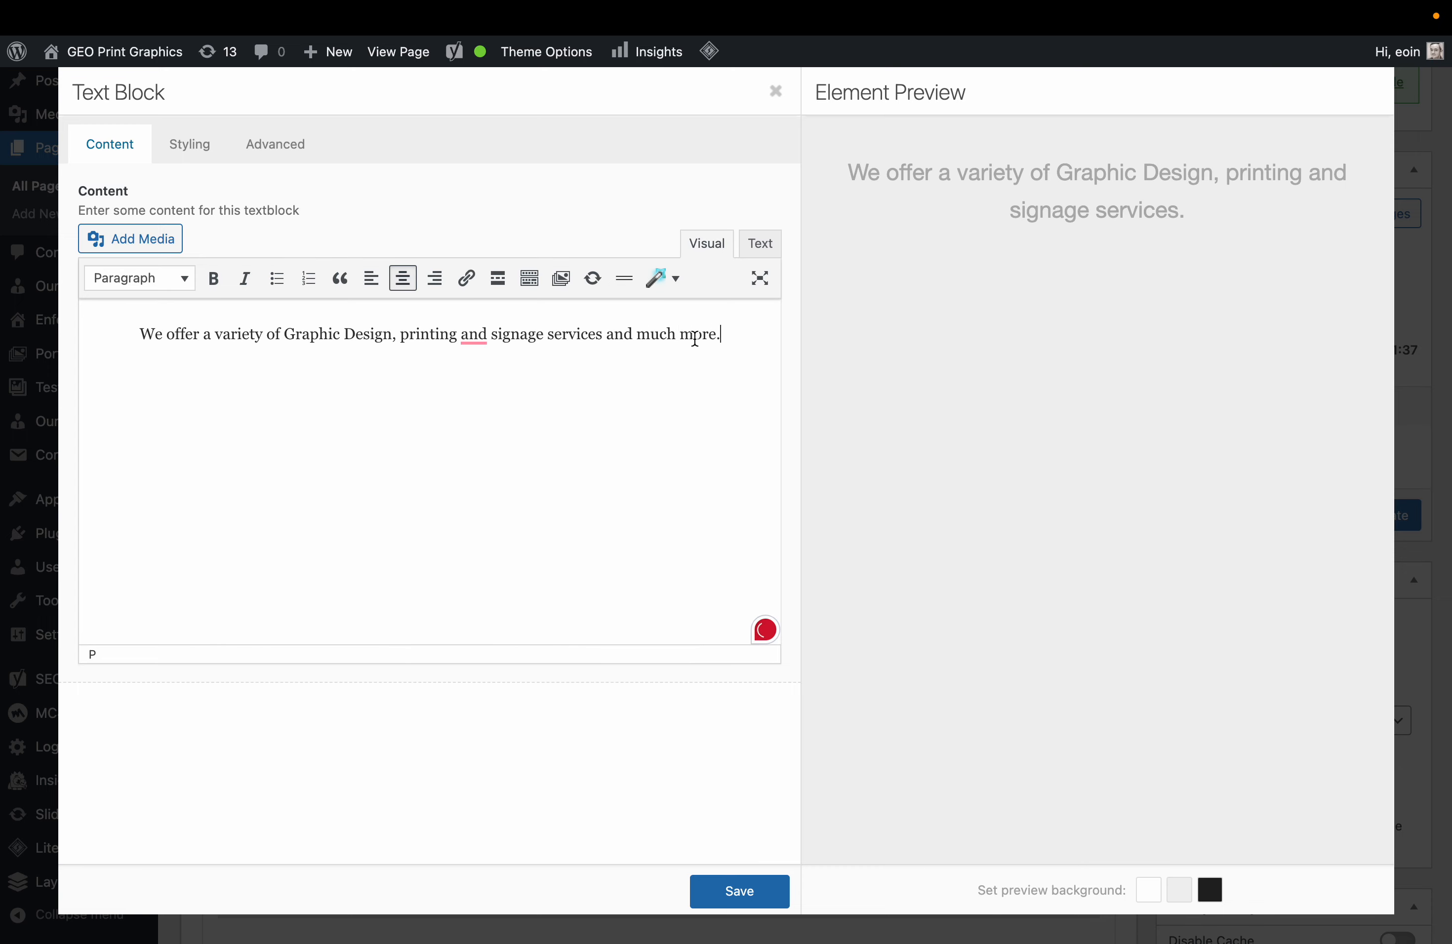
Accept Grammarly's suggested commas after 'services' and 'printing', then save the text block.
mouse_move(614, 337)
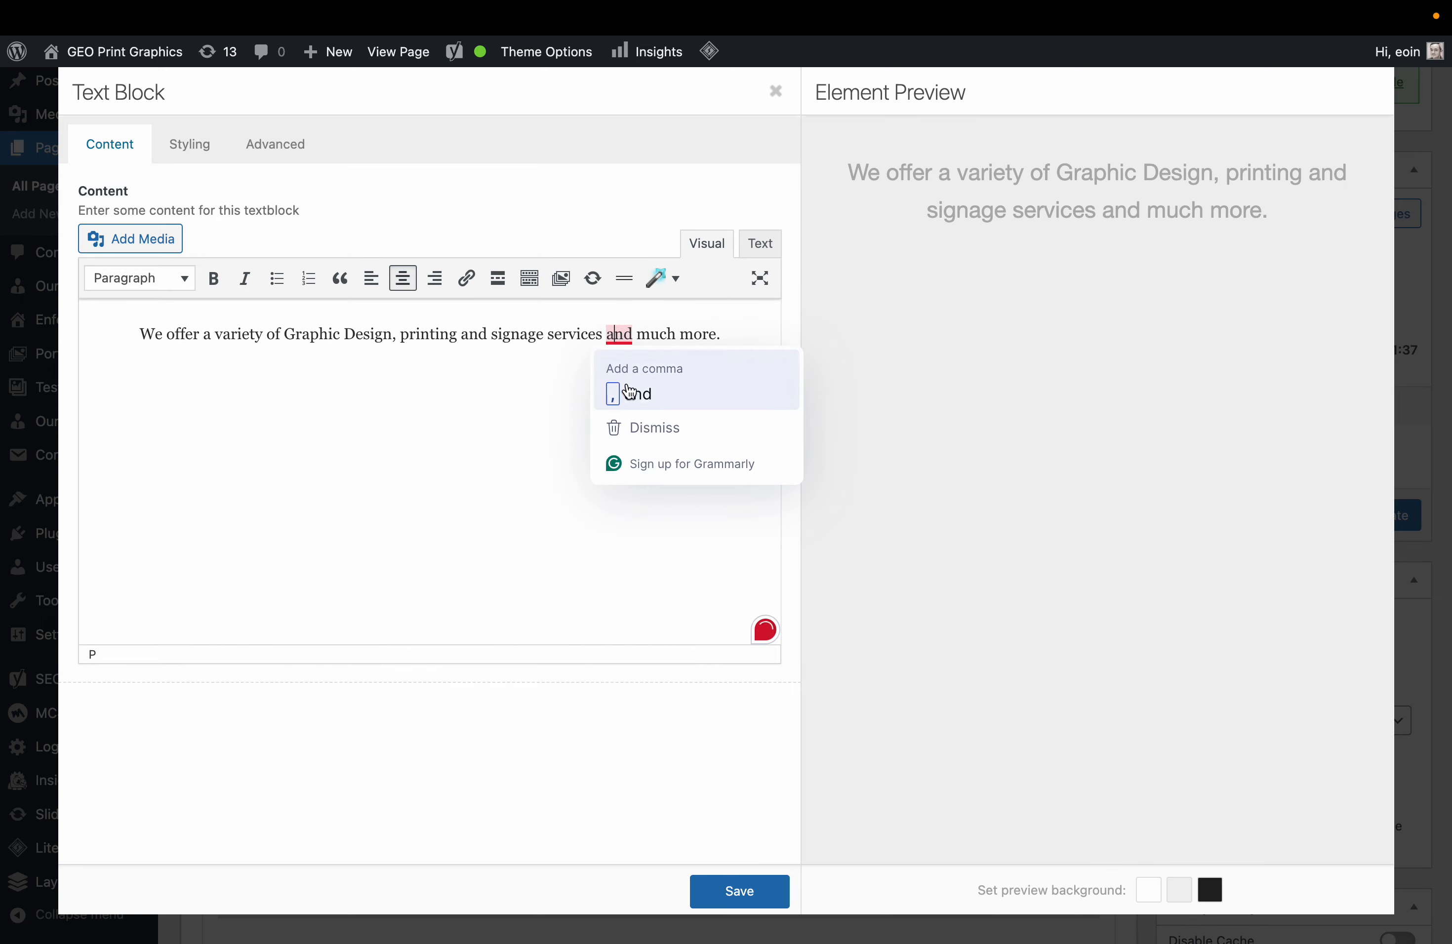
click(630, 395)
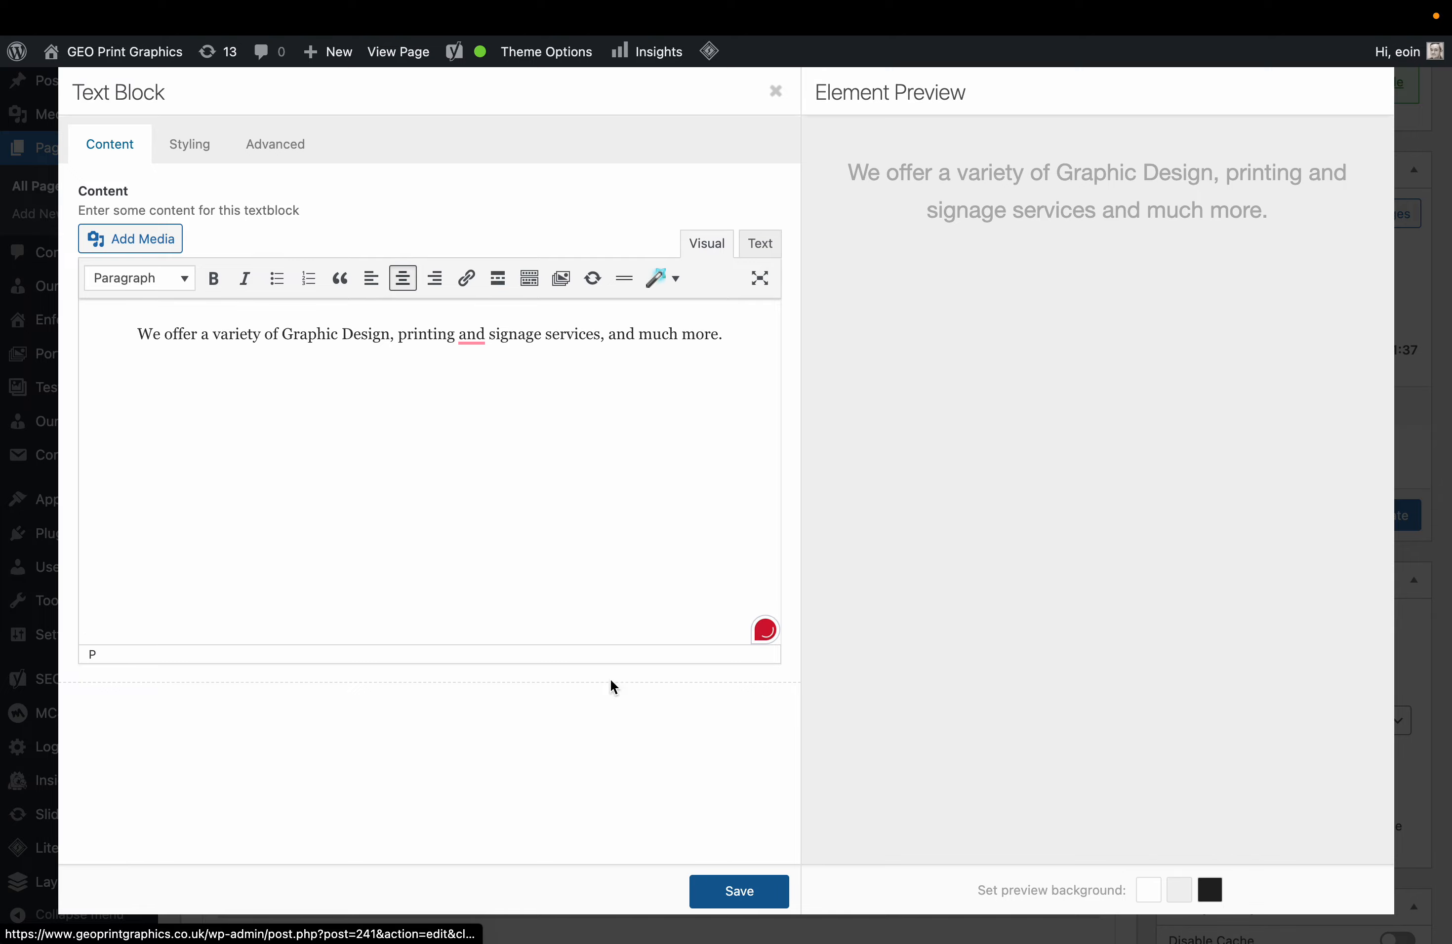
mouse_move(472, 336)
click(486, 392)
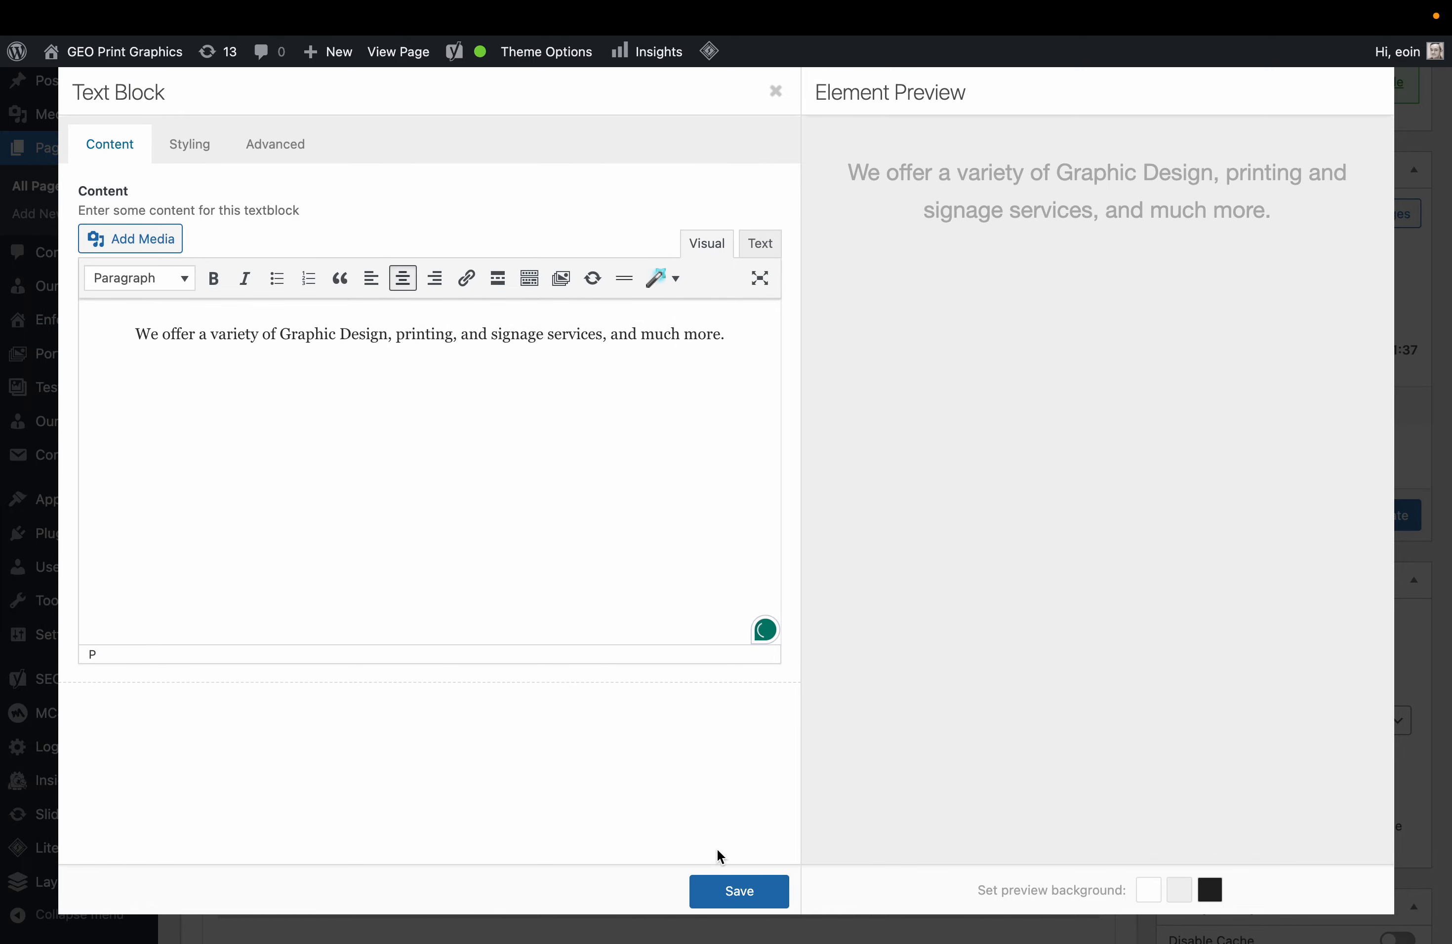
click(729, 881)
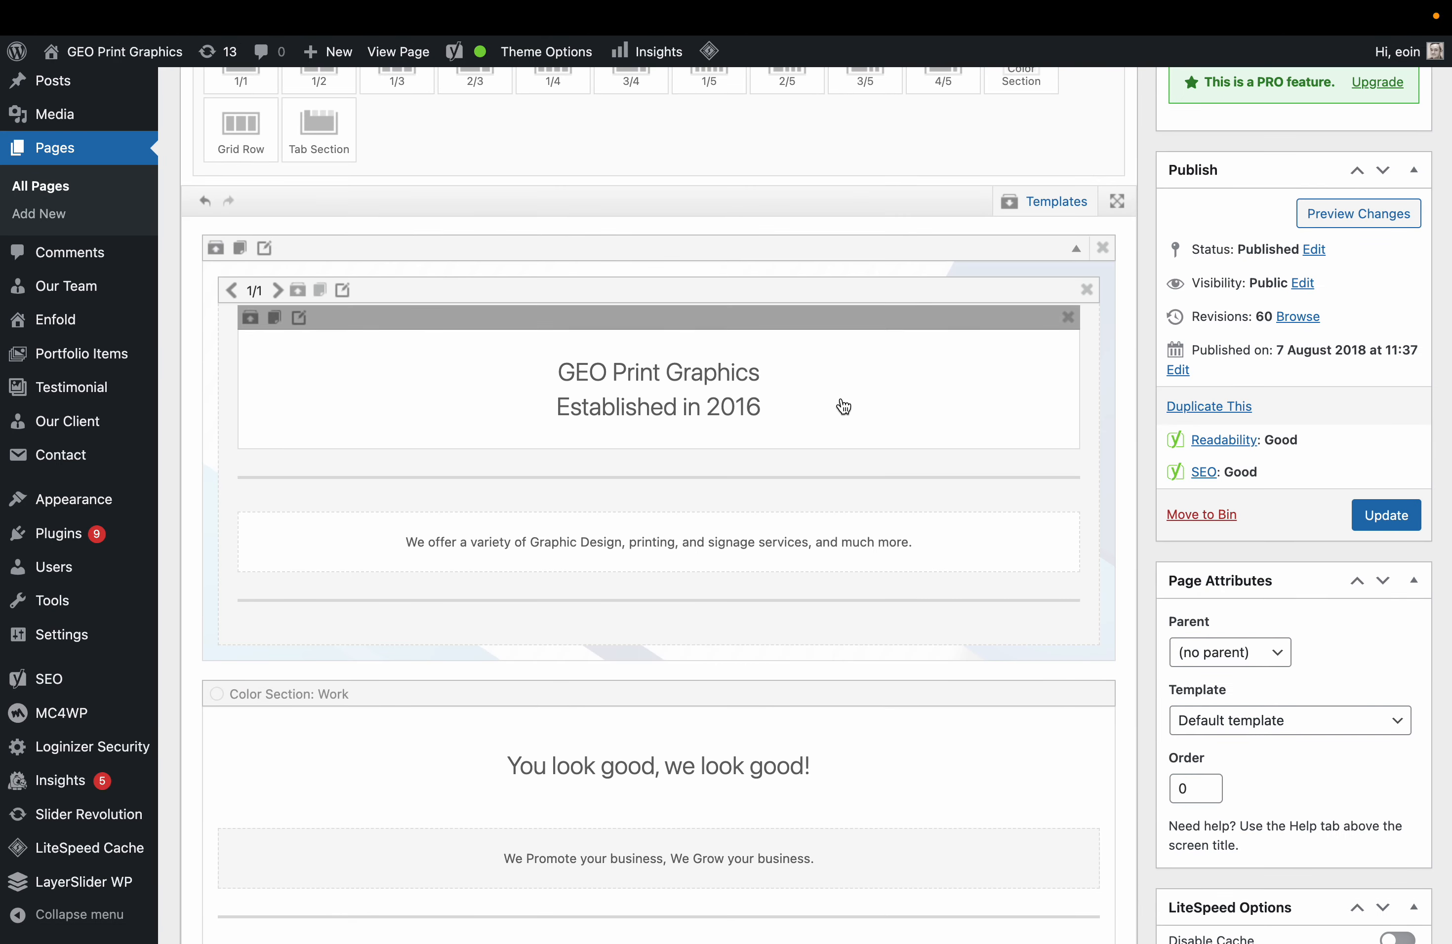
In the Partner/Logo element, use 'Copy and add last entry' to duplicate the FMR logo as a sixth entry, then open it.
scroll(822, 652, down, 3)
scroll(782, 616, down, 5)
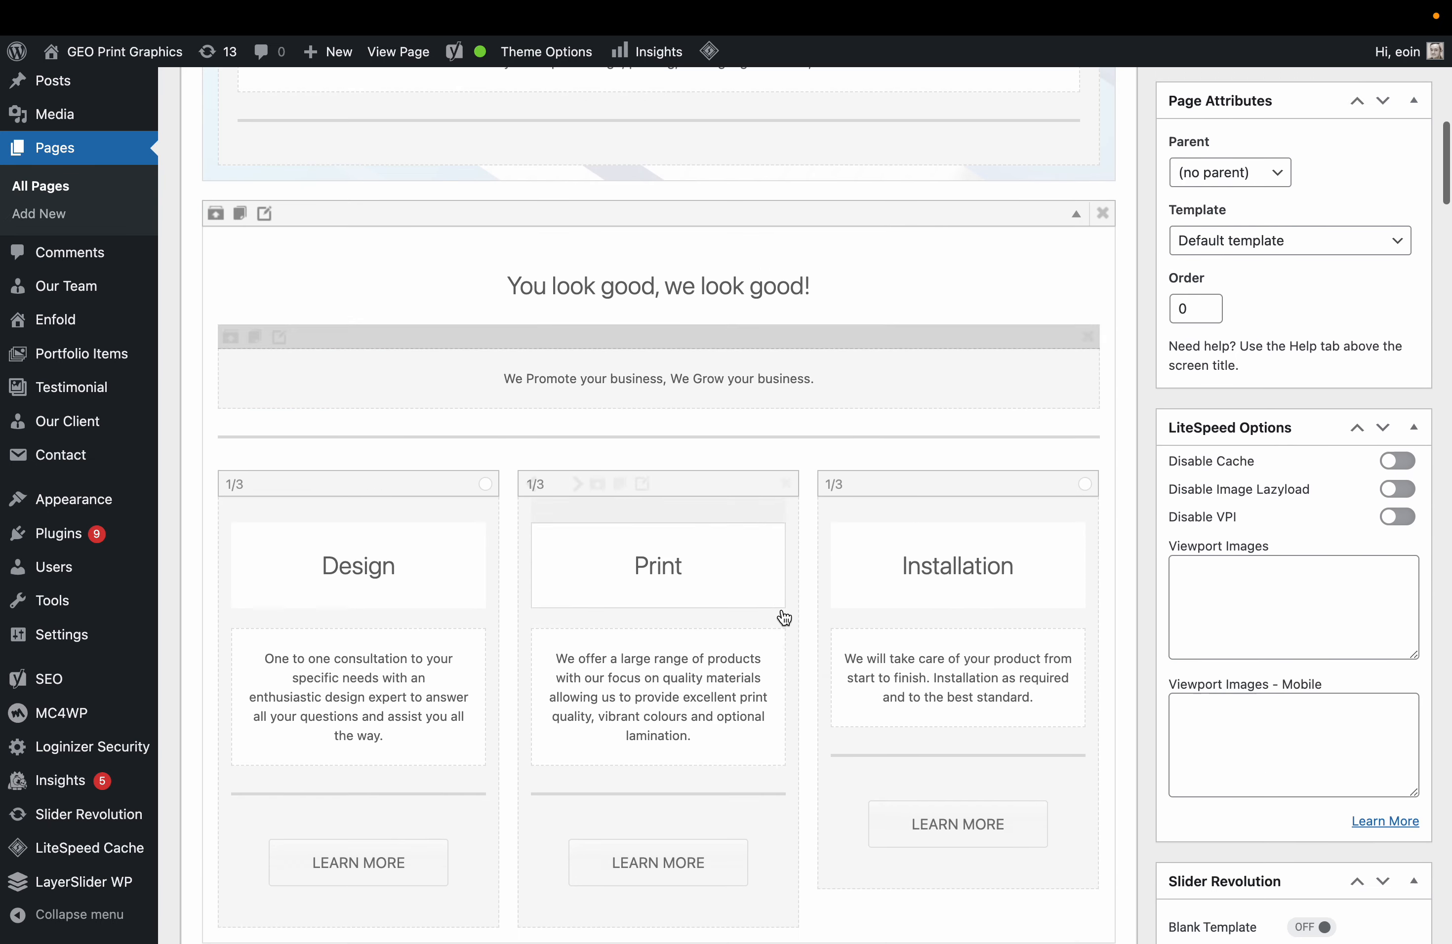
scroll(1005, 558, down, 8)
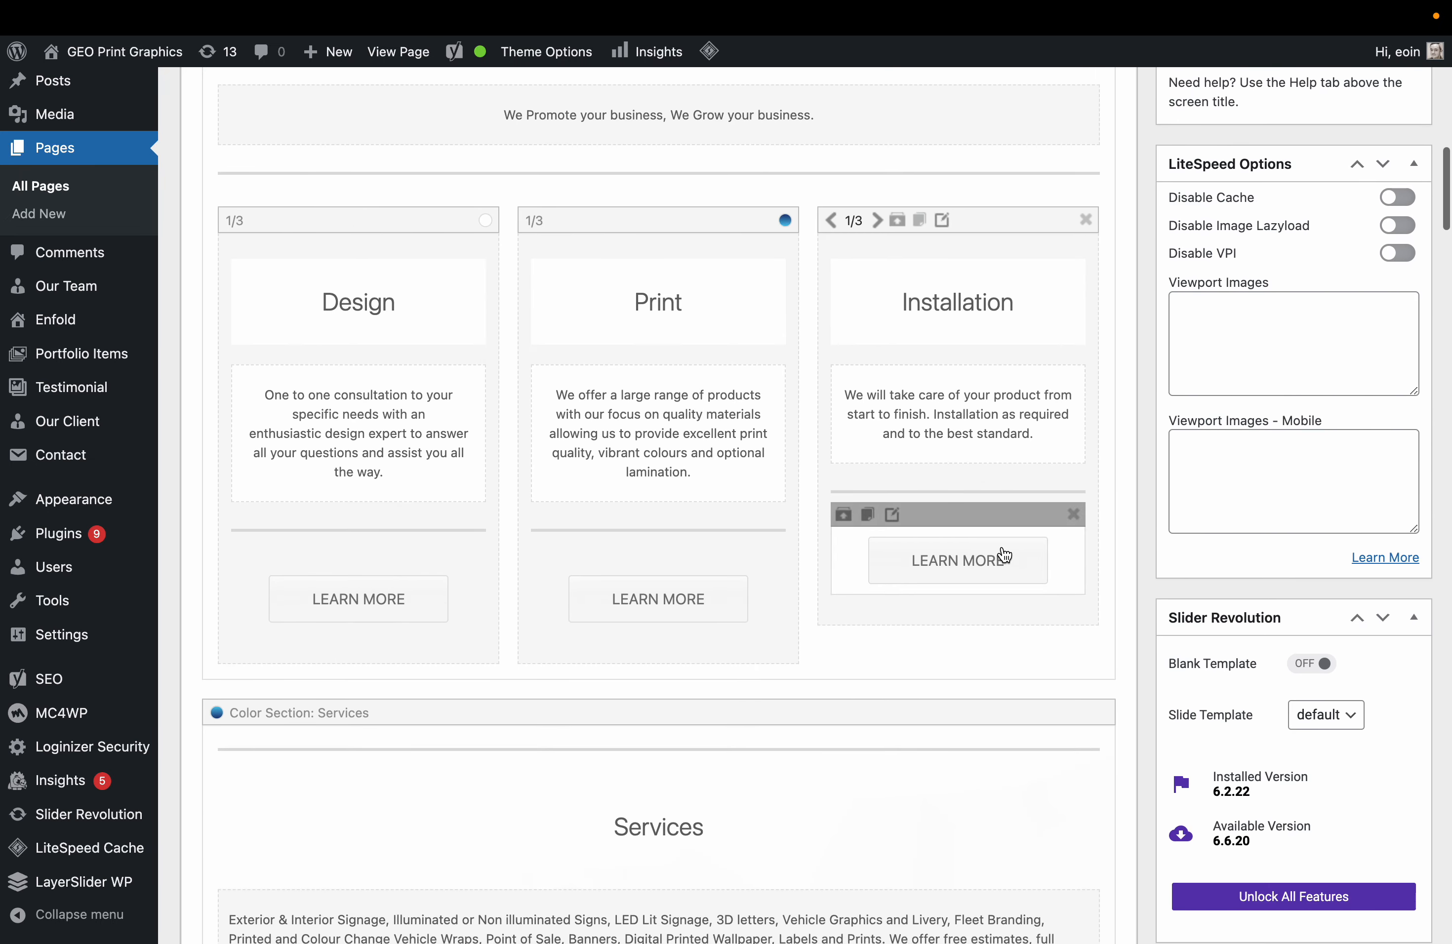
scroll(1003, 553, down, 3)
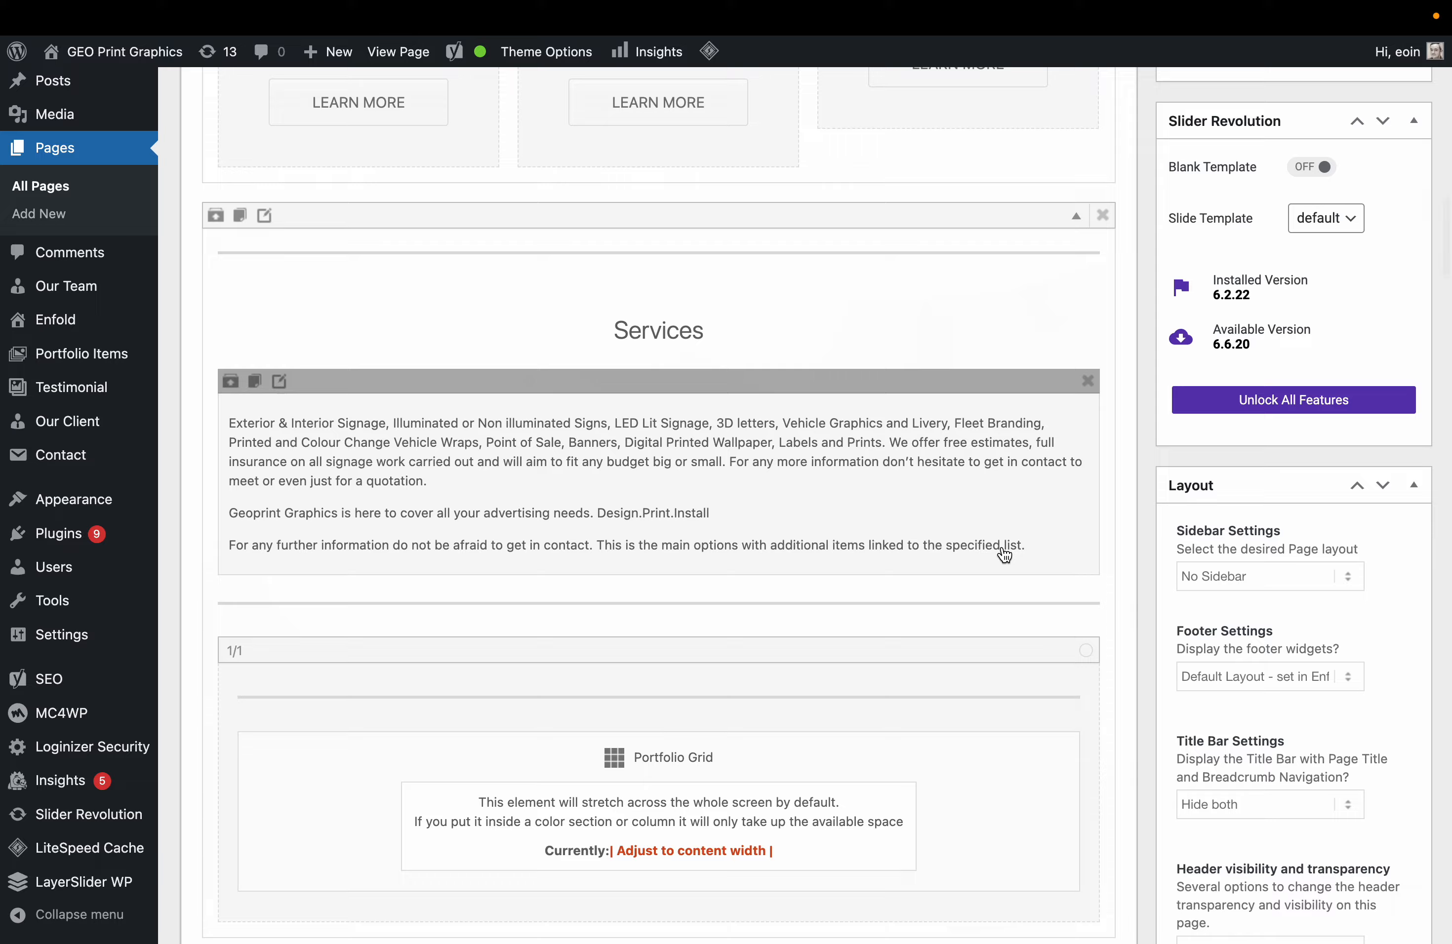
scroll(993, 548, down, 4)
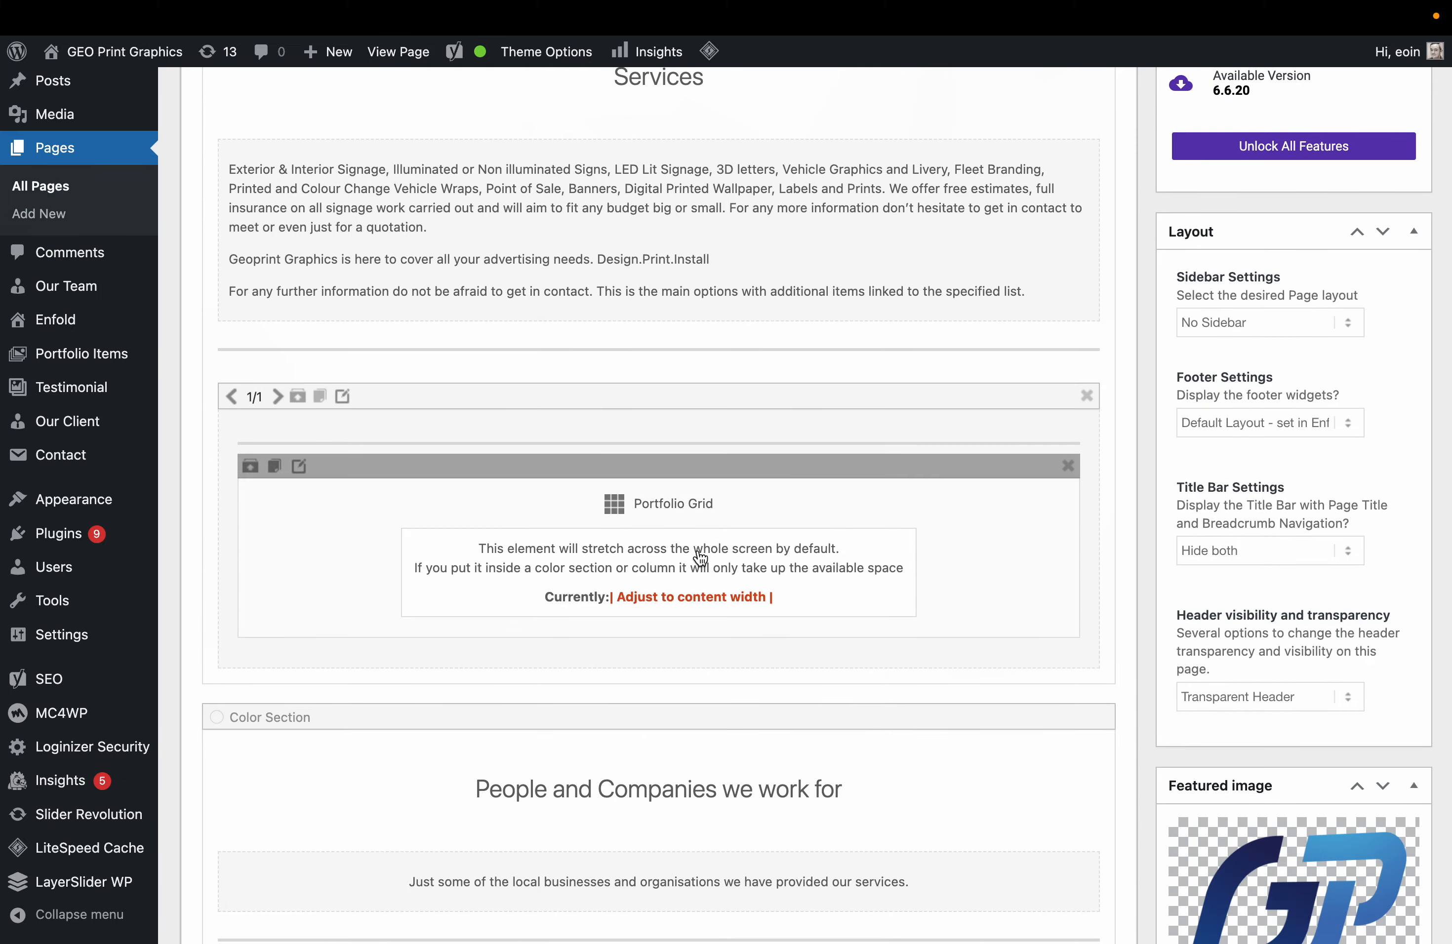
scroll(700, 556, down, 7)
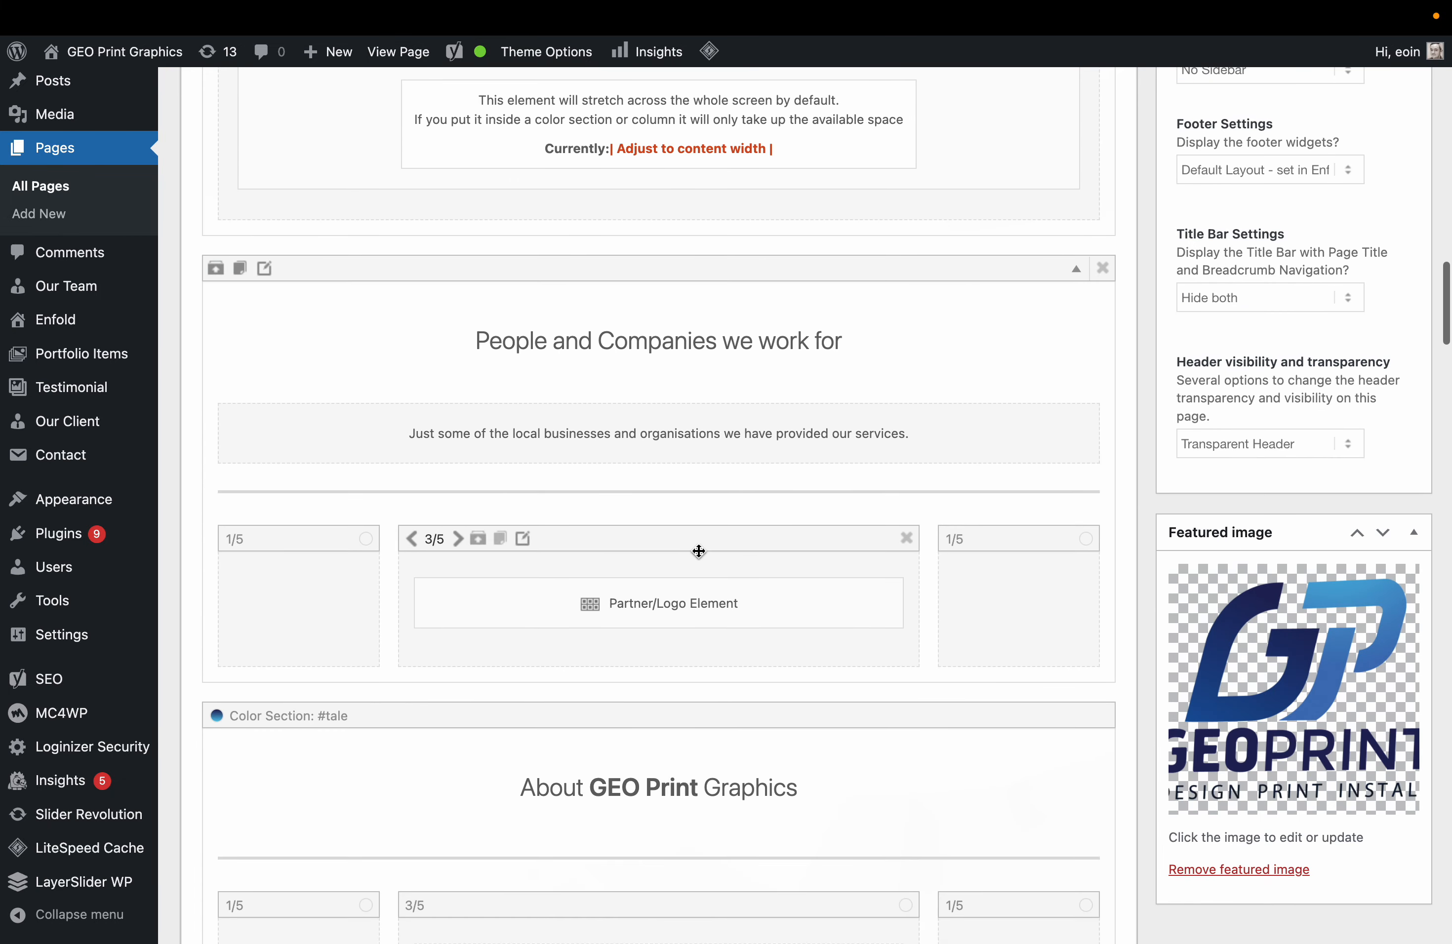
click(677, 613)
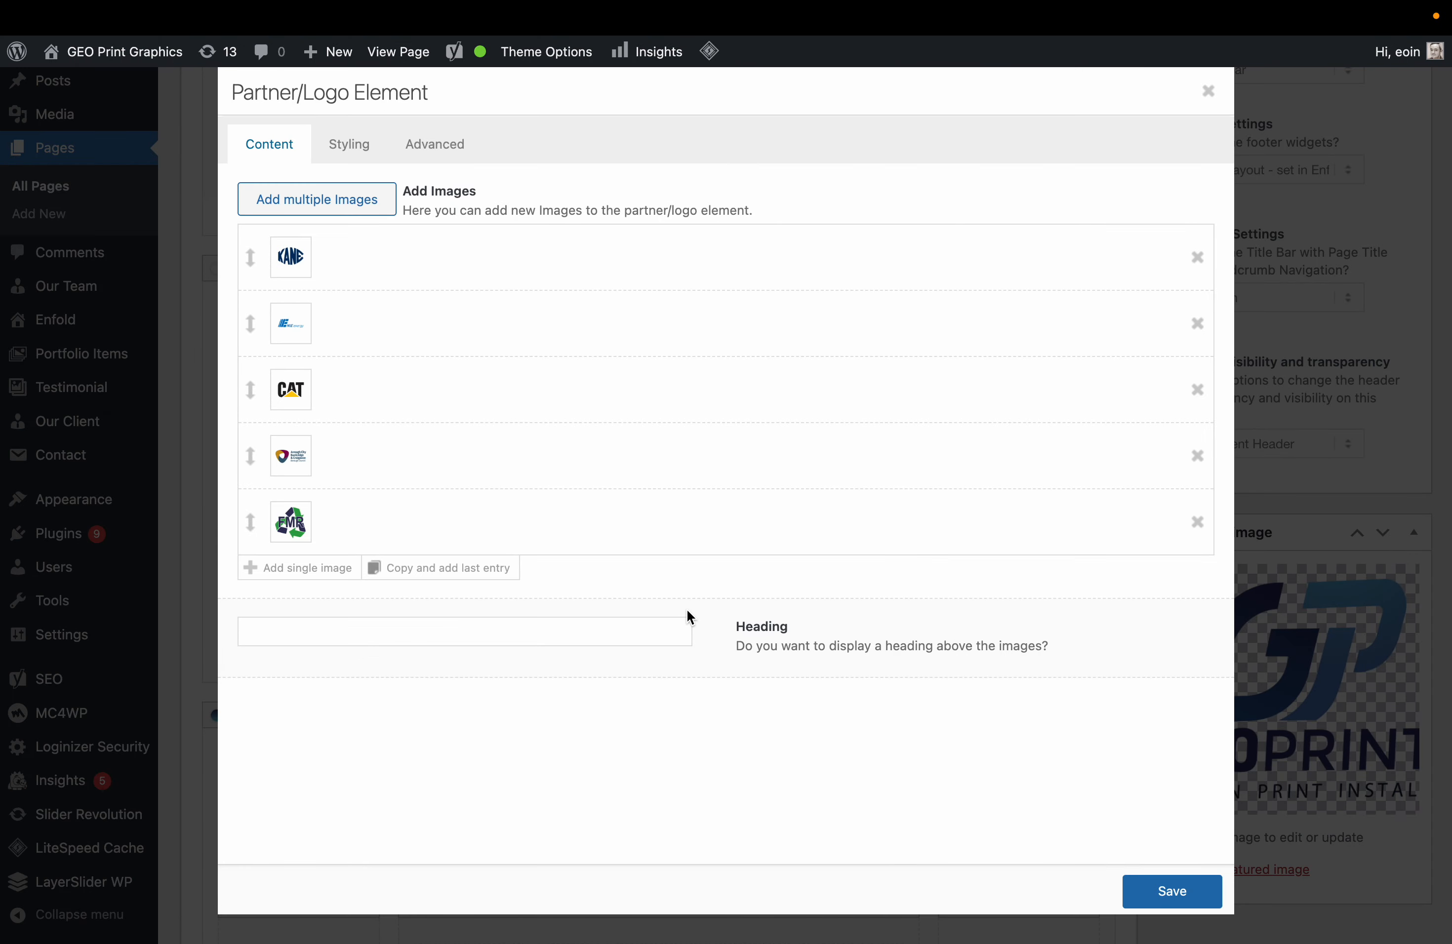
click(445, 522)
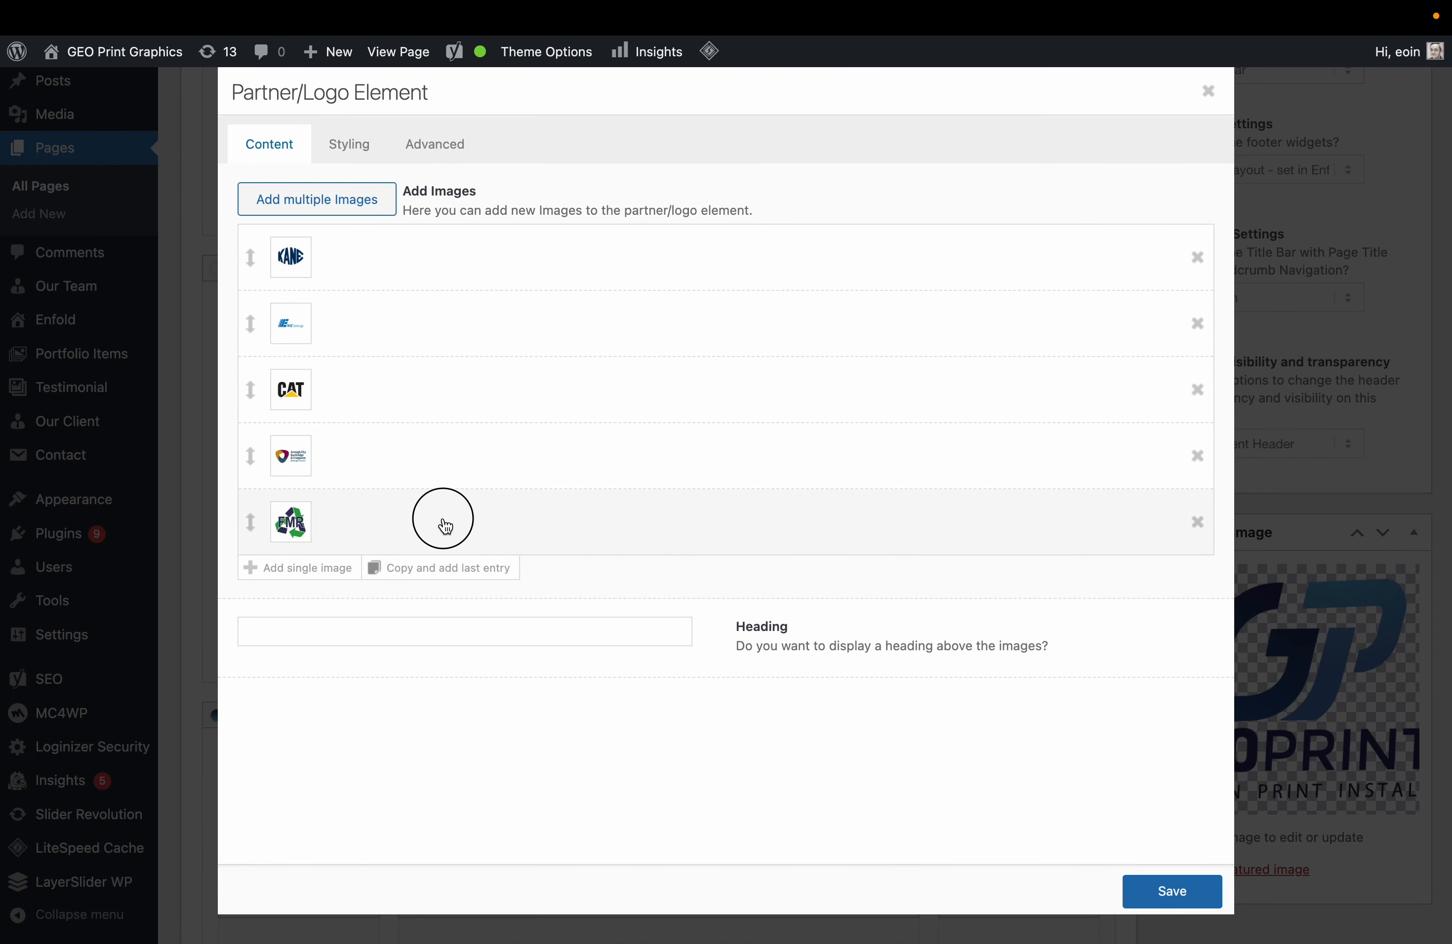
click(1178, 122)
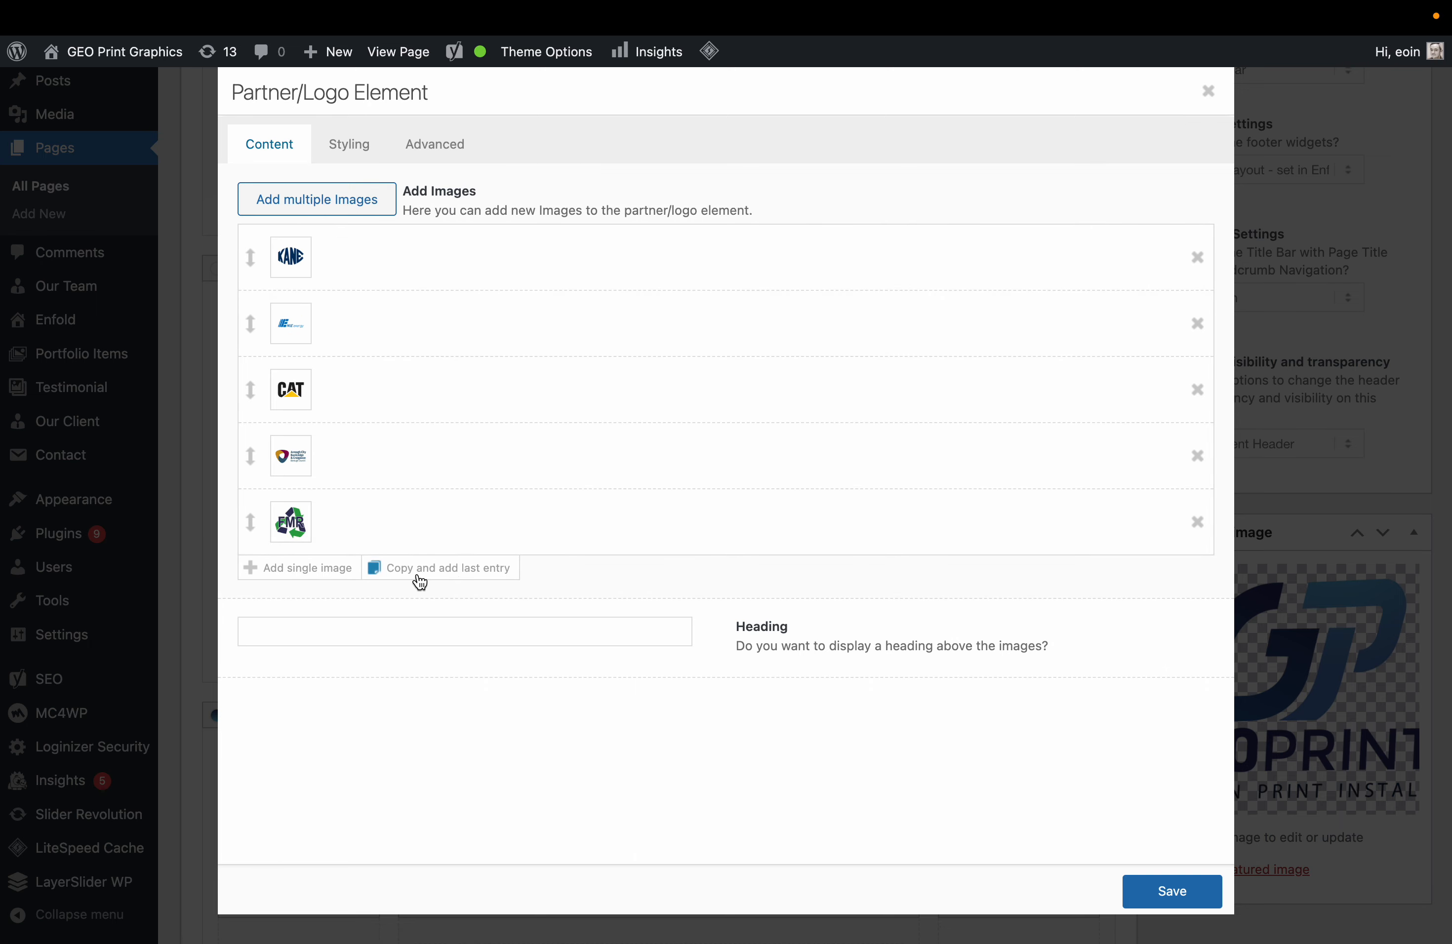
click(470, 569)
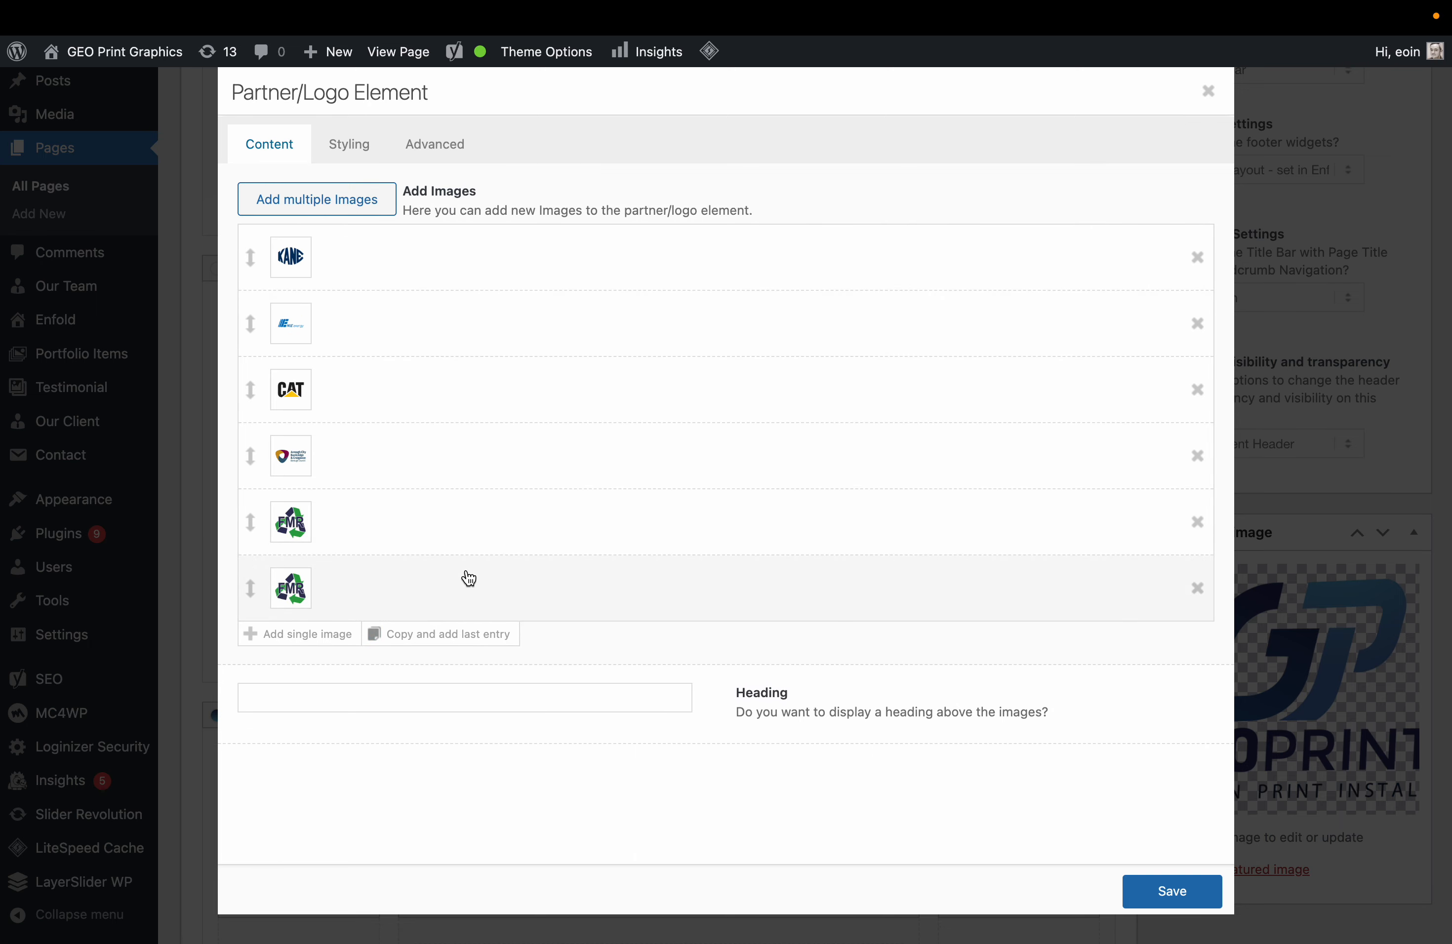
click(299, 598)
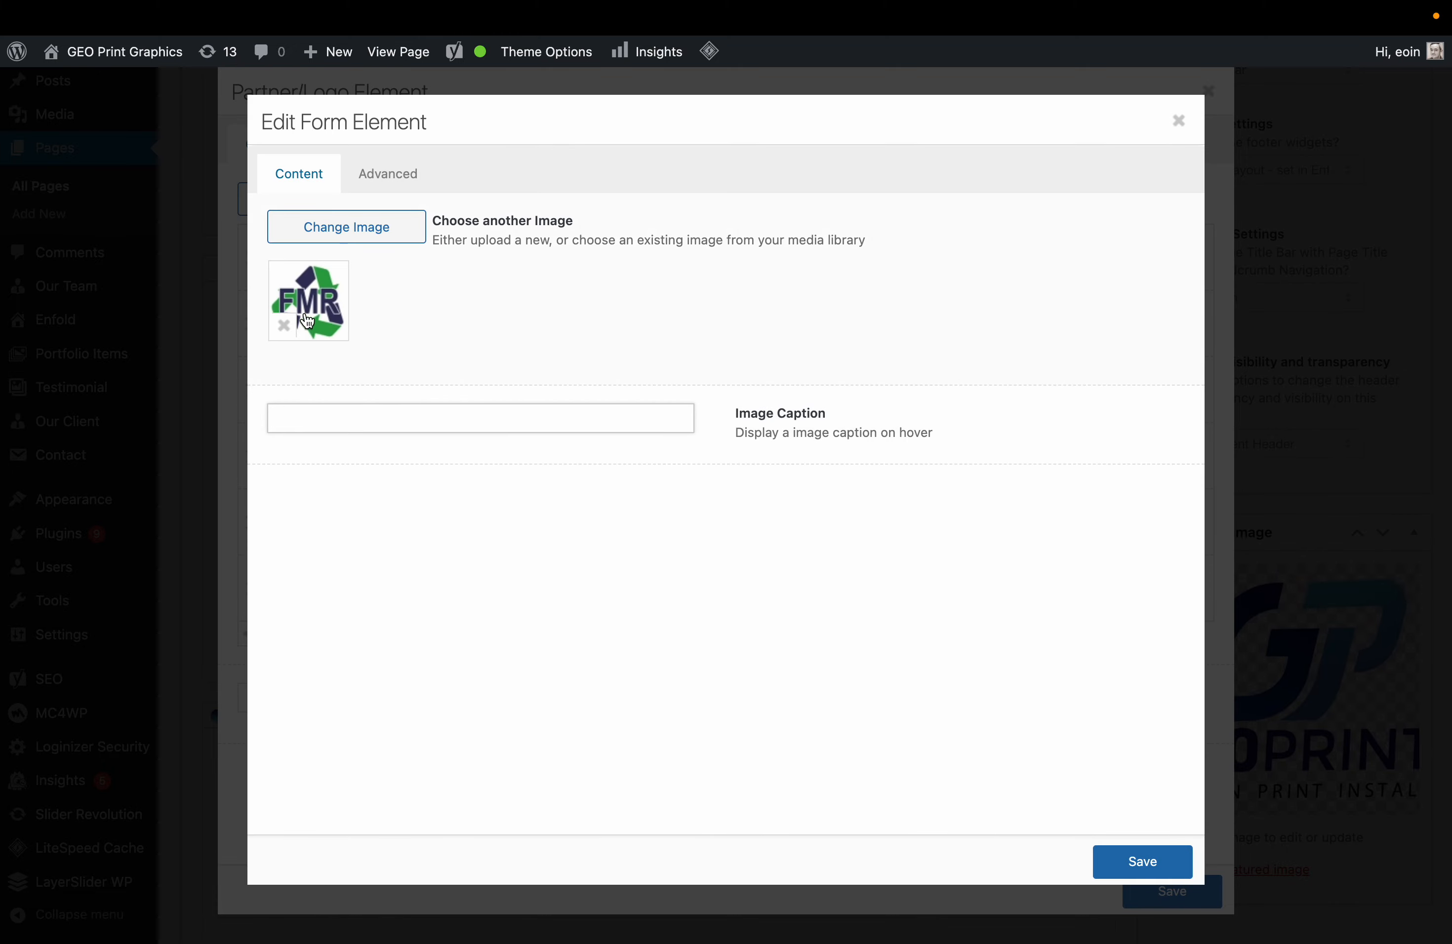
Replace the sixth entry's image with the OIN logo, uploaded from the desktop.
click(331, 227)
key(ctrl+Right)
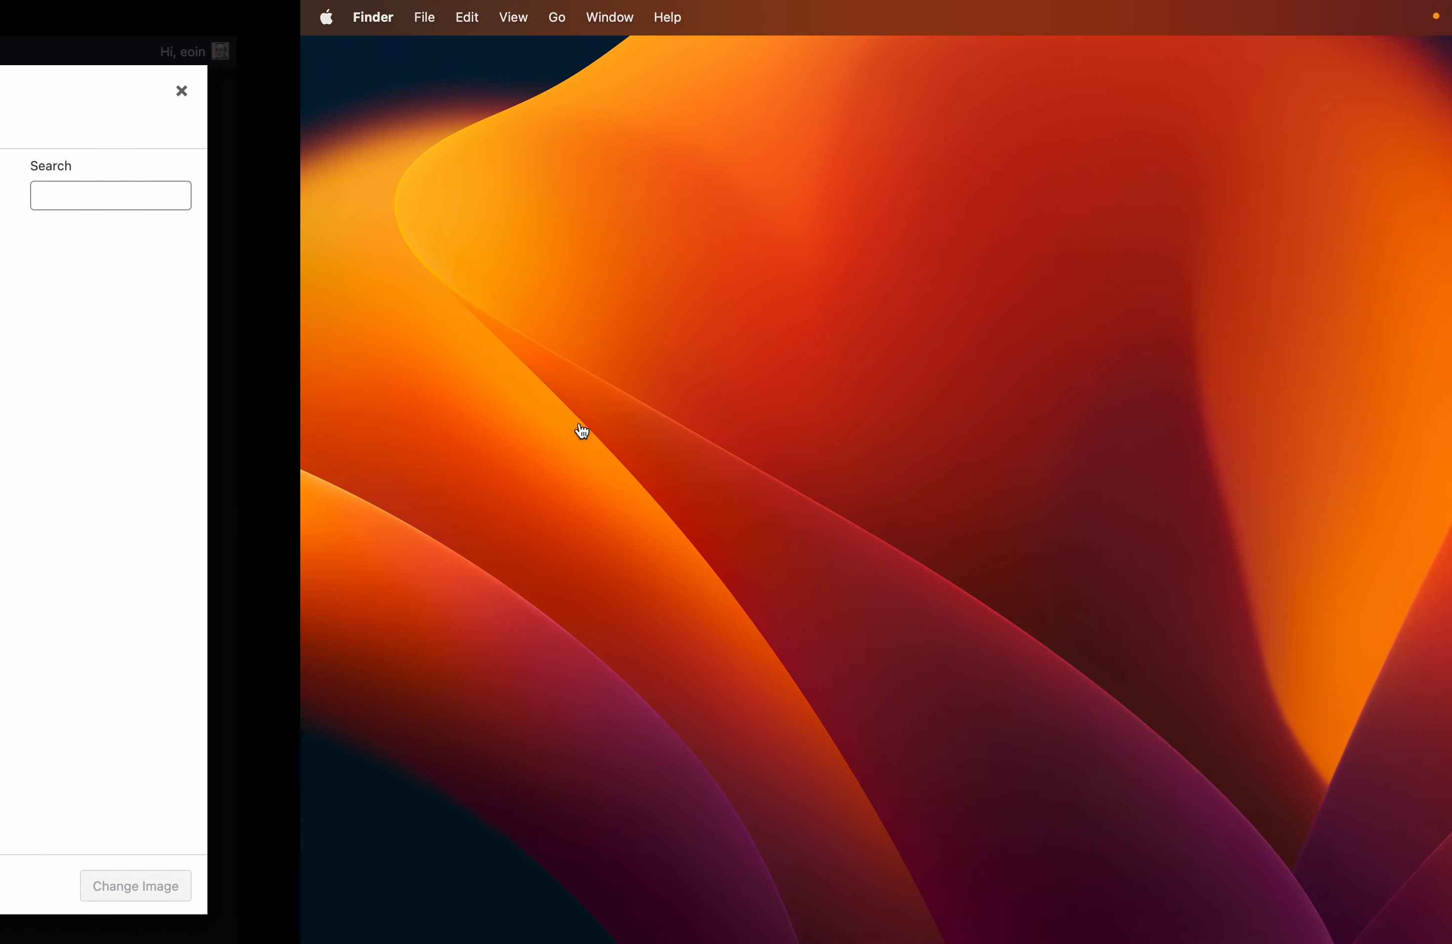
click(1390, 419)
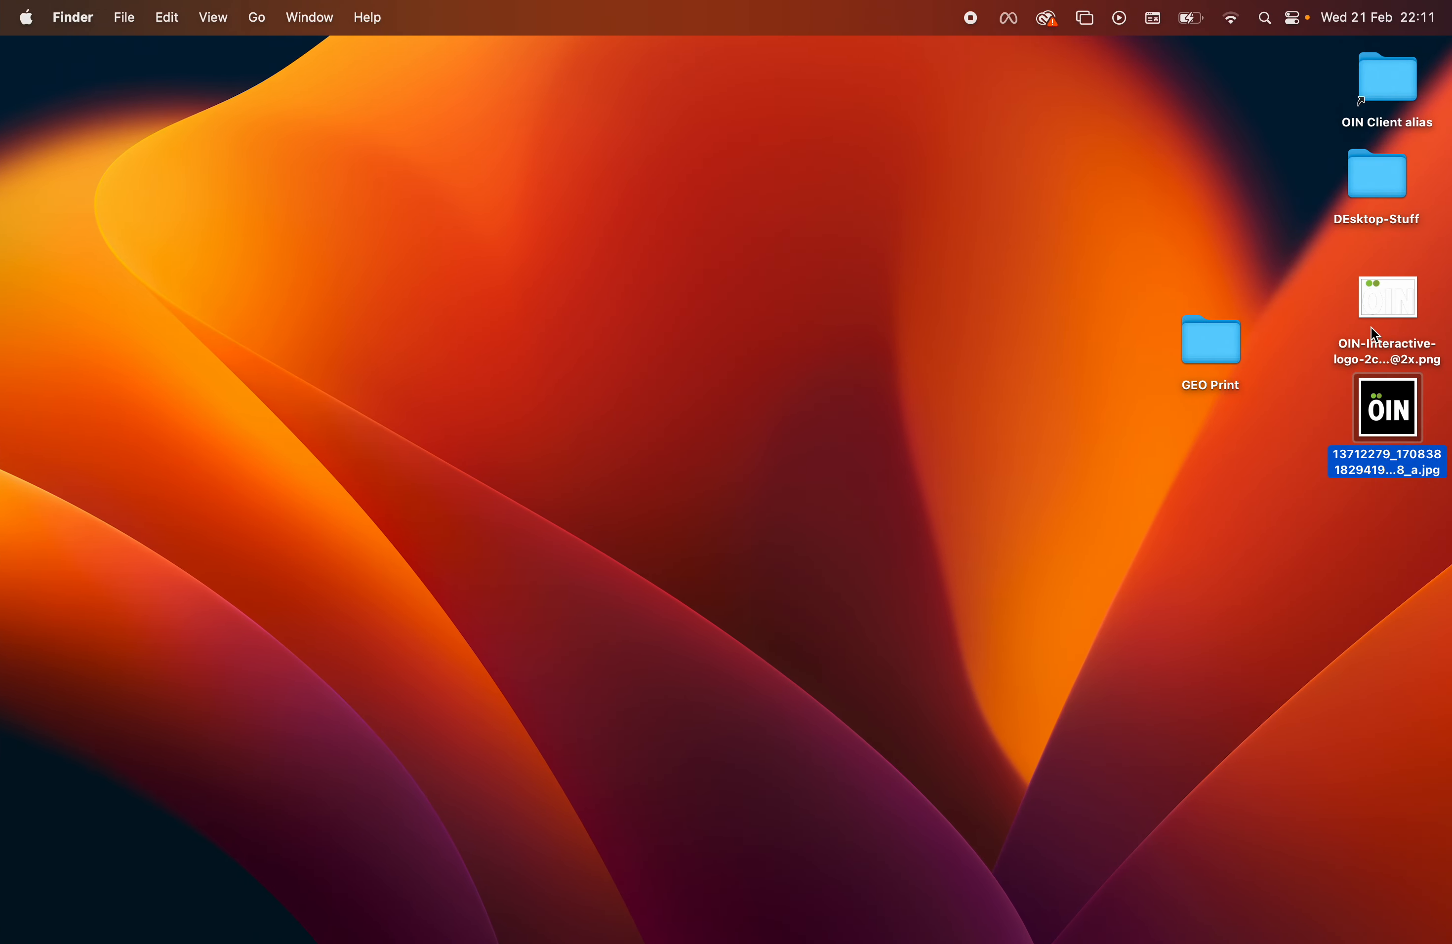
super+click(1389, 301)
drag(1392, 431, 872, 579)
key(ctrl+Left)
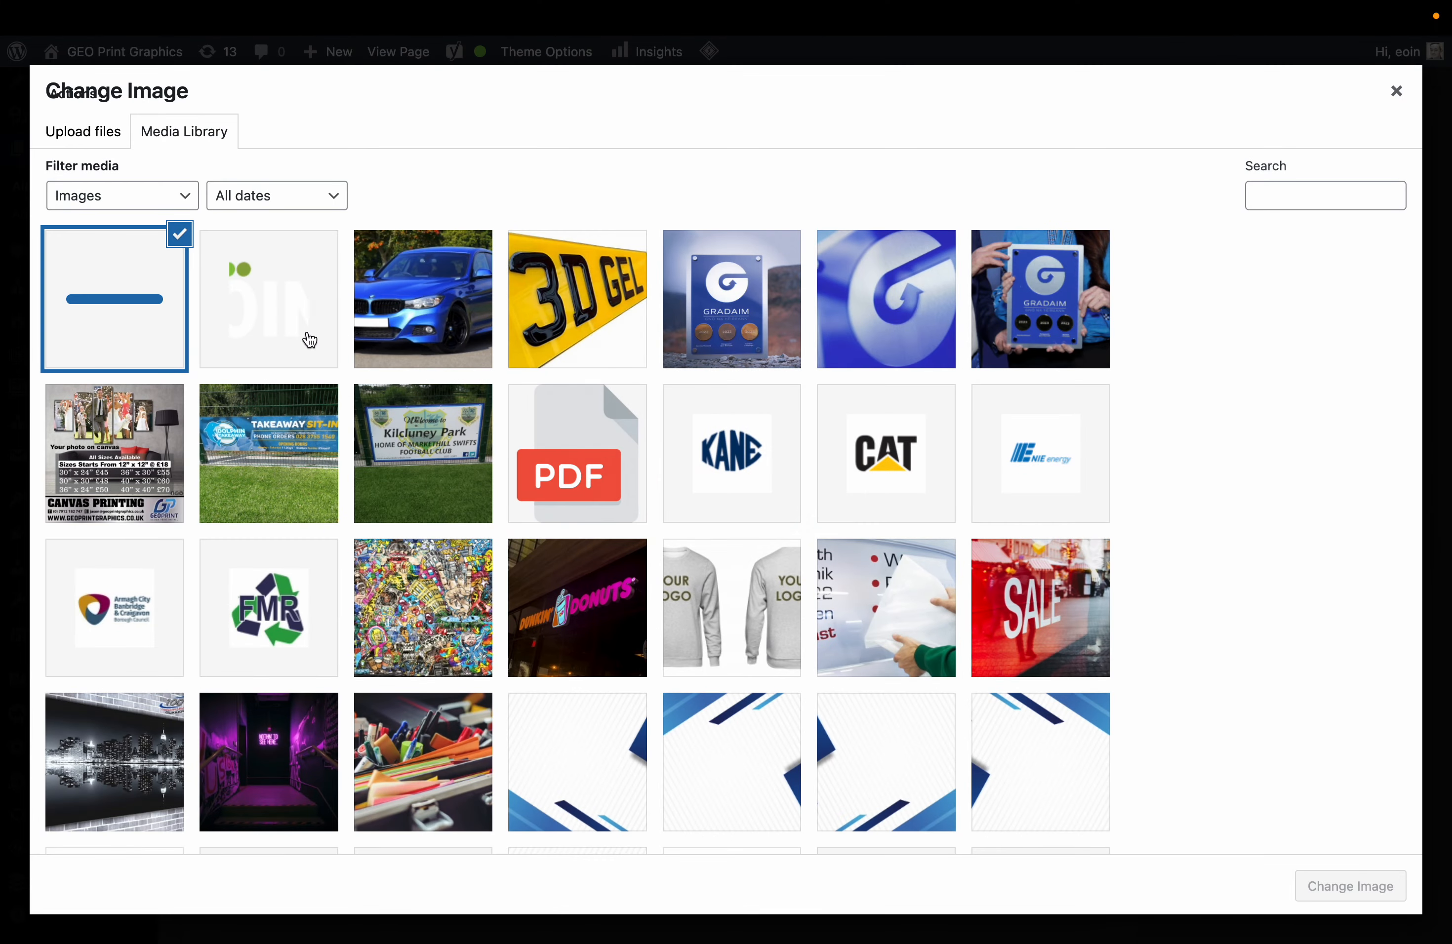
click(1326, 876)
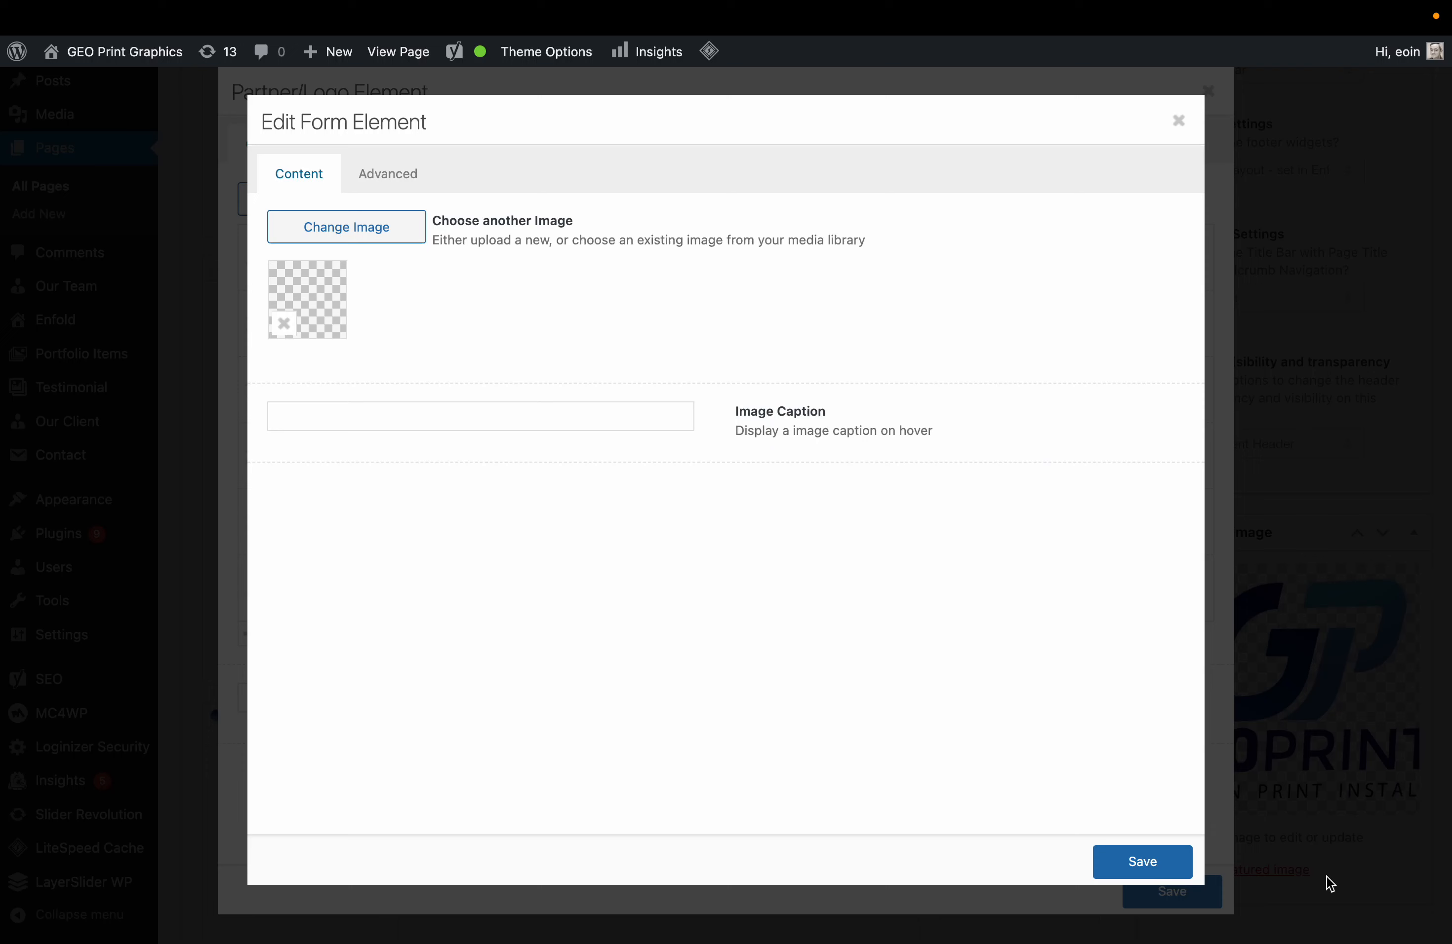
Set the logo's Partner/Logo Link to No Link and save the entry.
click(398, 183)
click(392, 218)
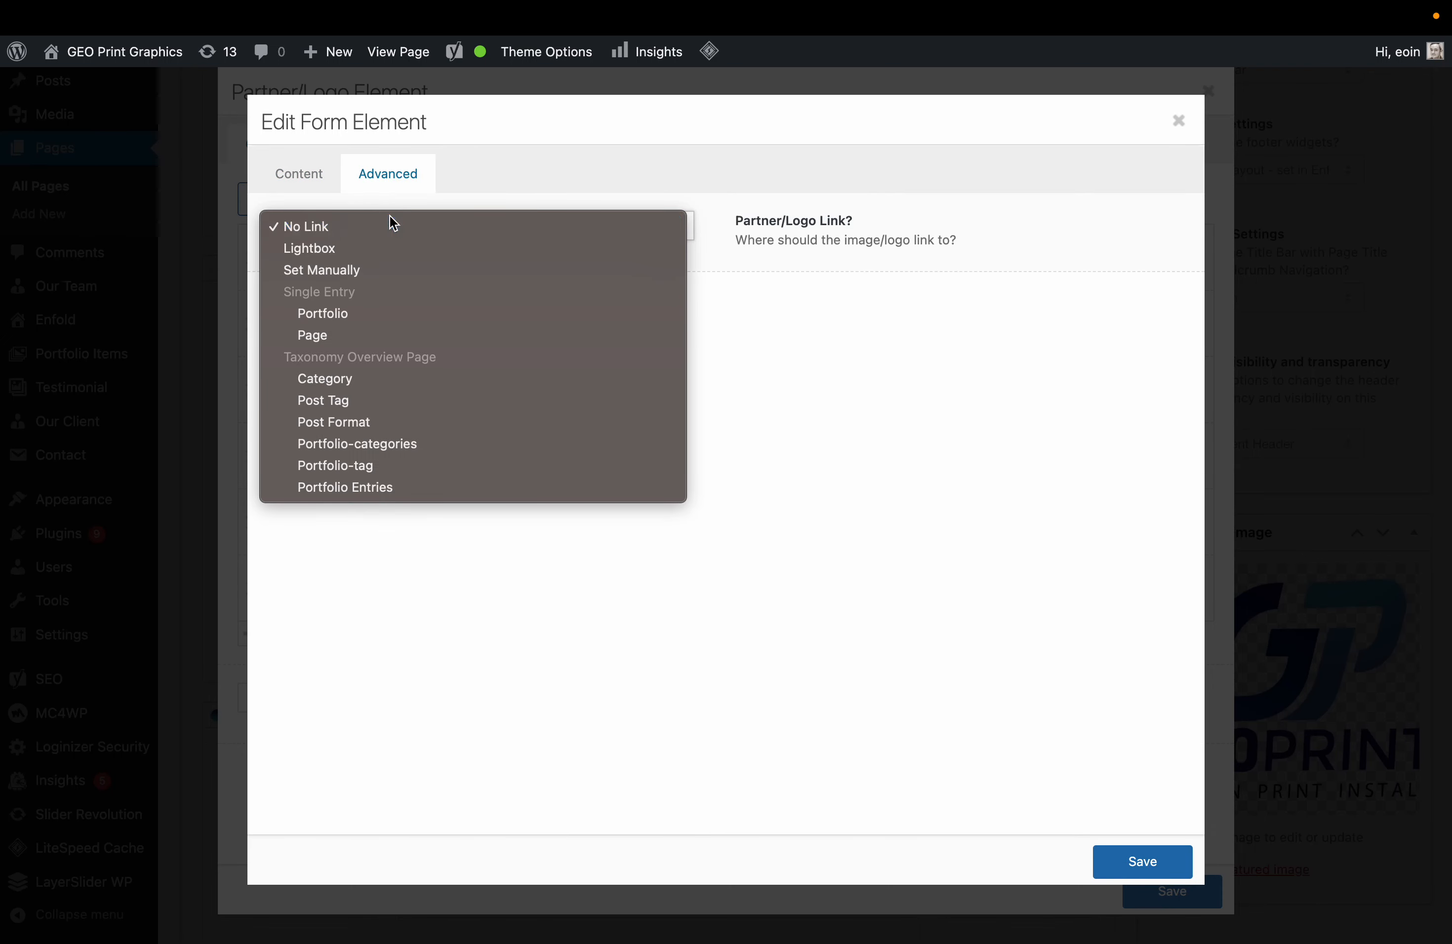
click(392, 225)
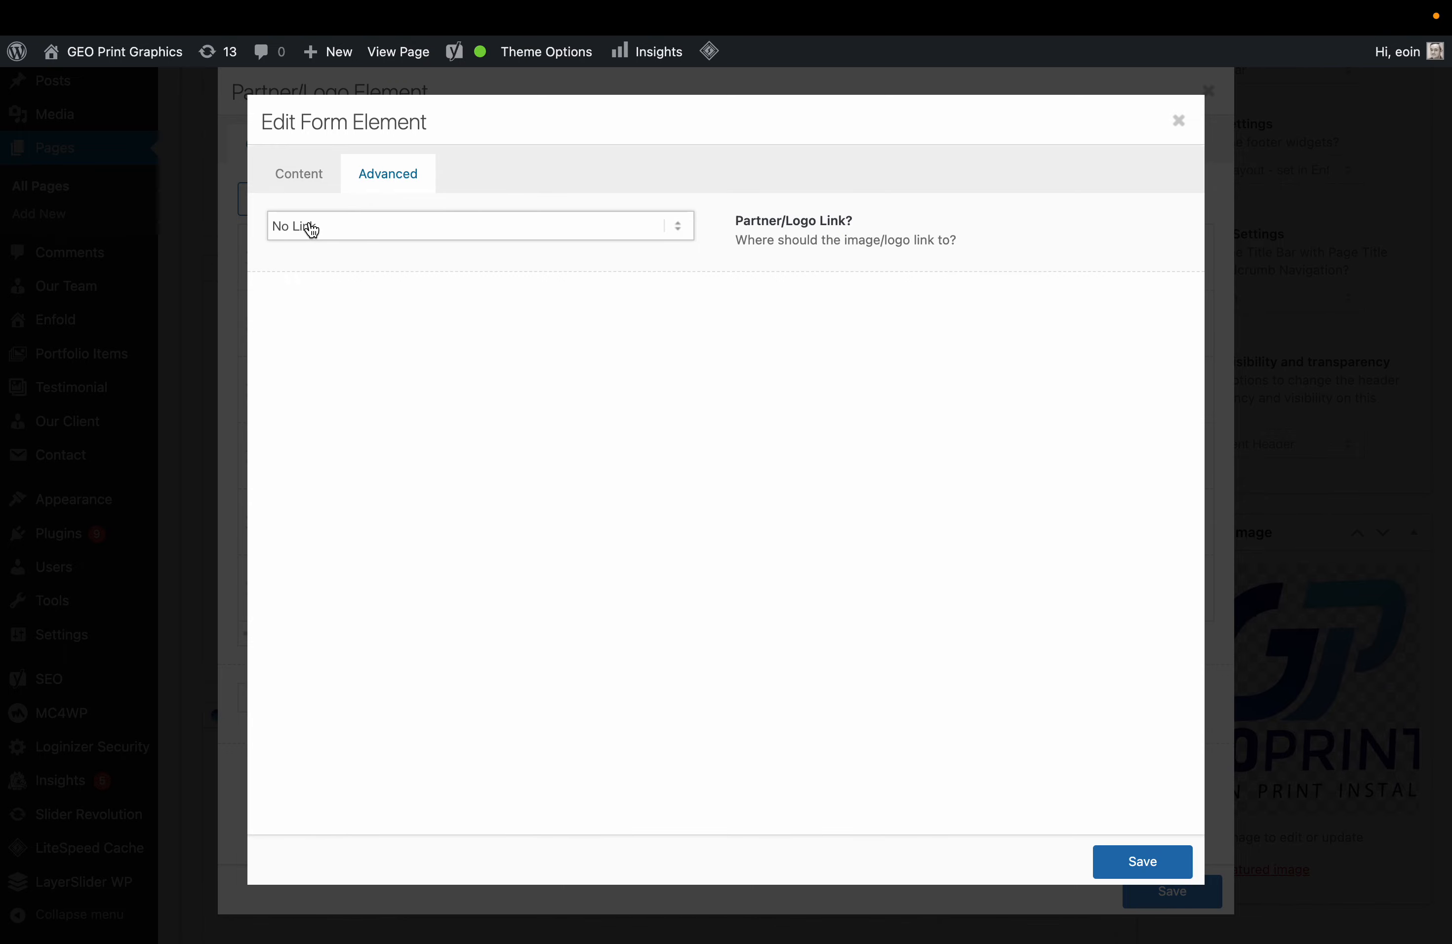
click(331, 226)
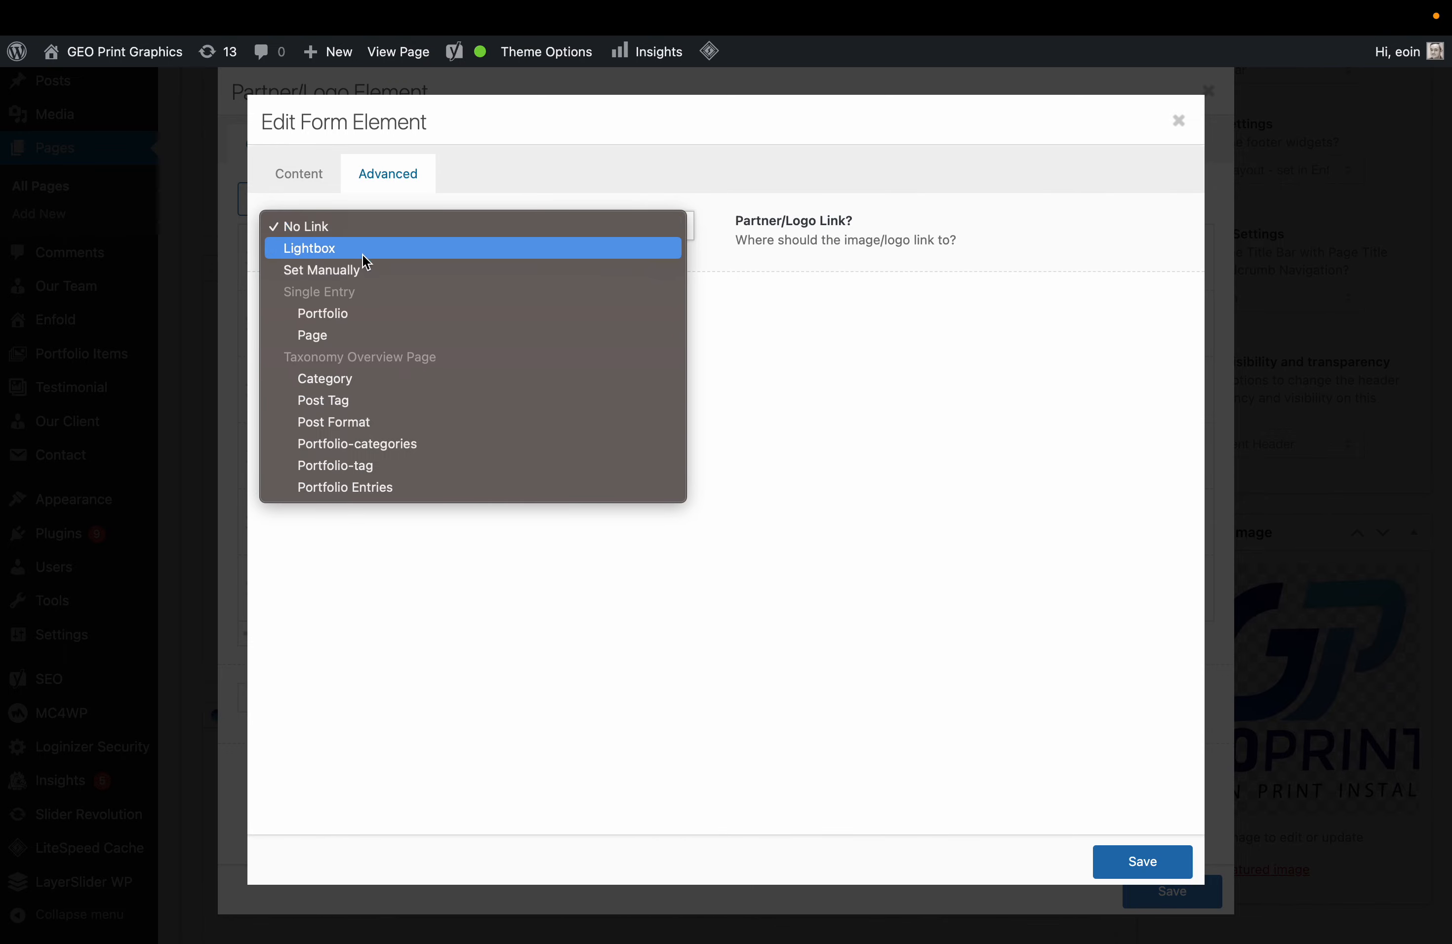
click(368, 270)
click(387, 270)
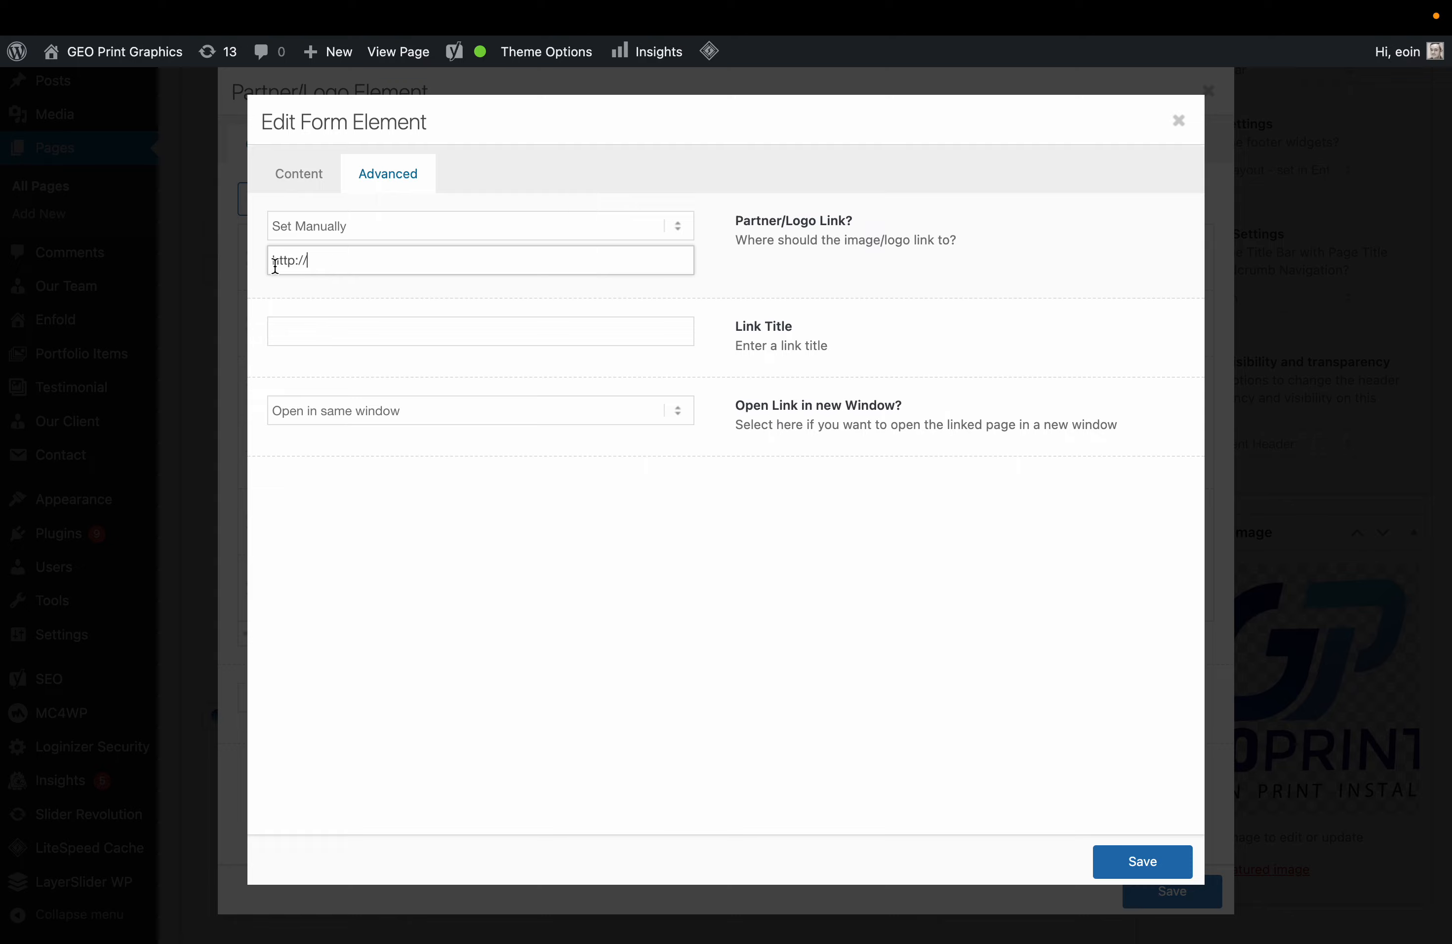
click(386, 238)
click(340, 181)
click(1131, 862)
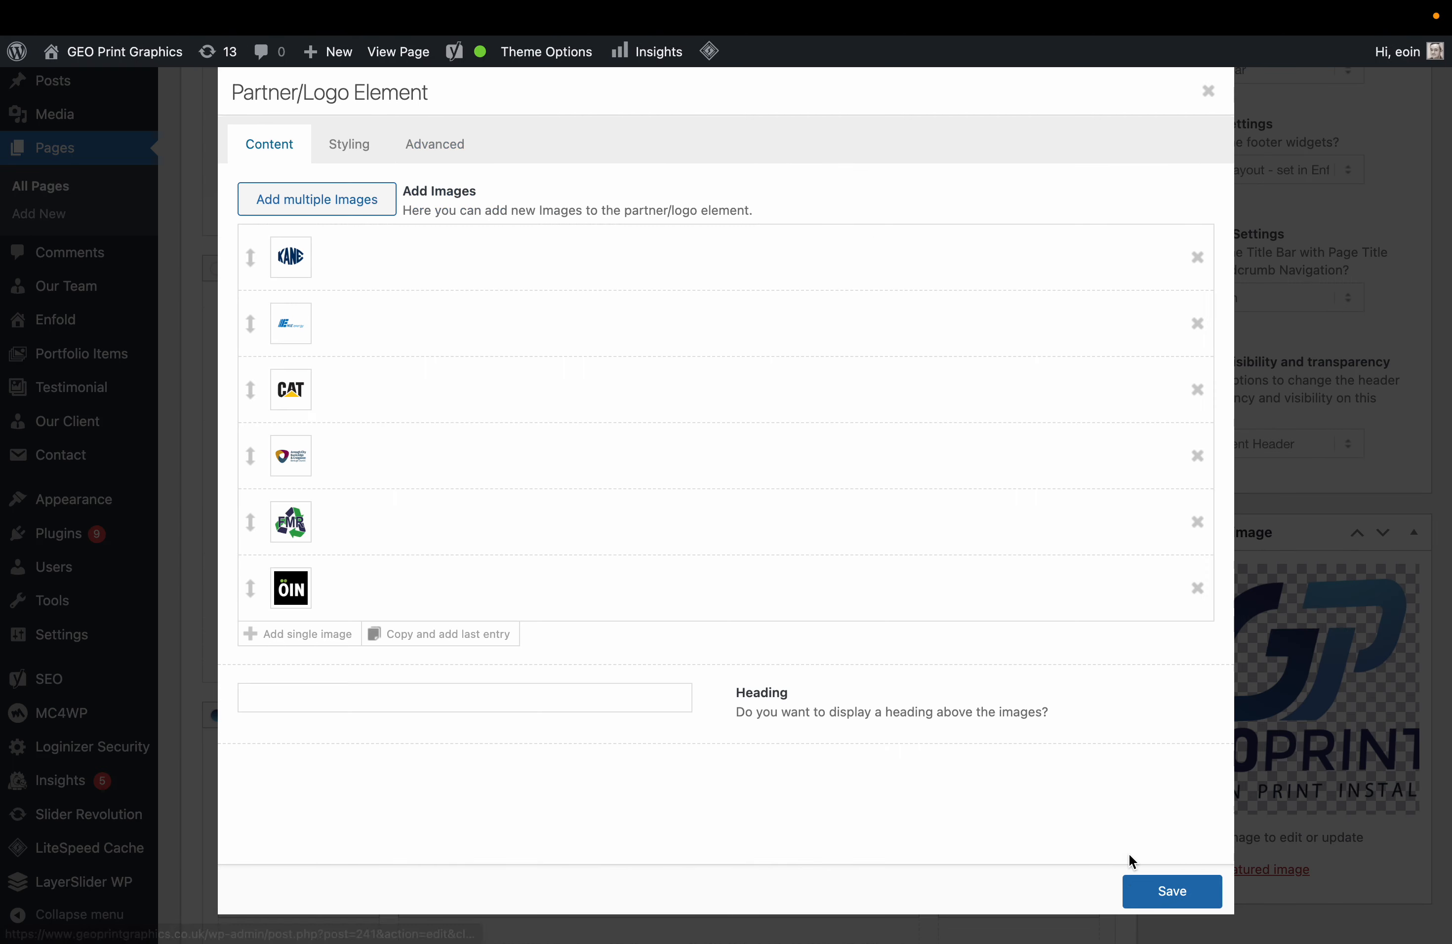
Save the Partner/Logo element and update the front page.
click(1165, 889)
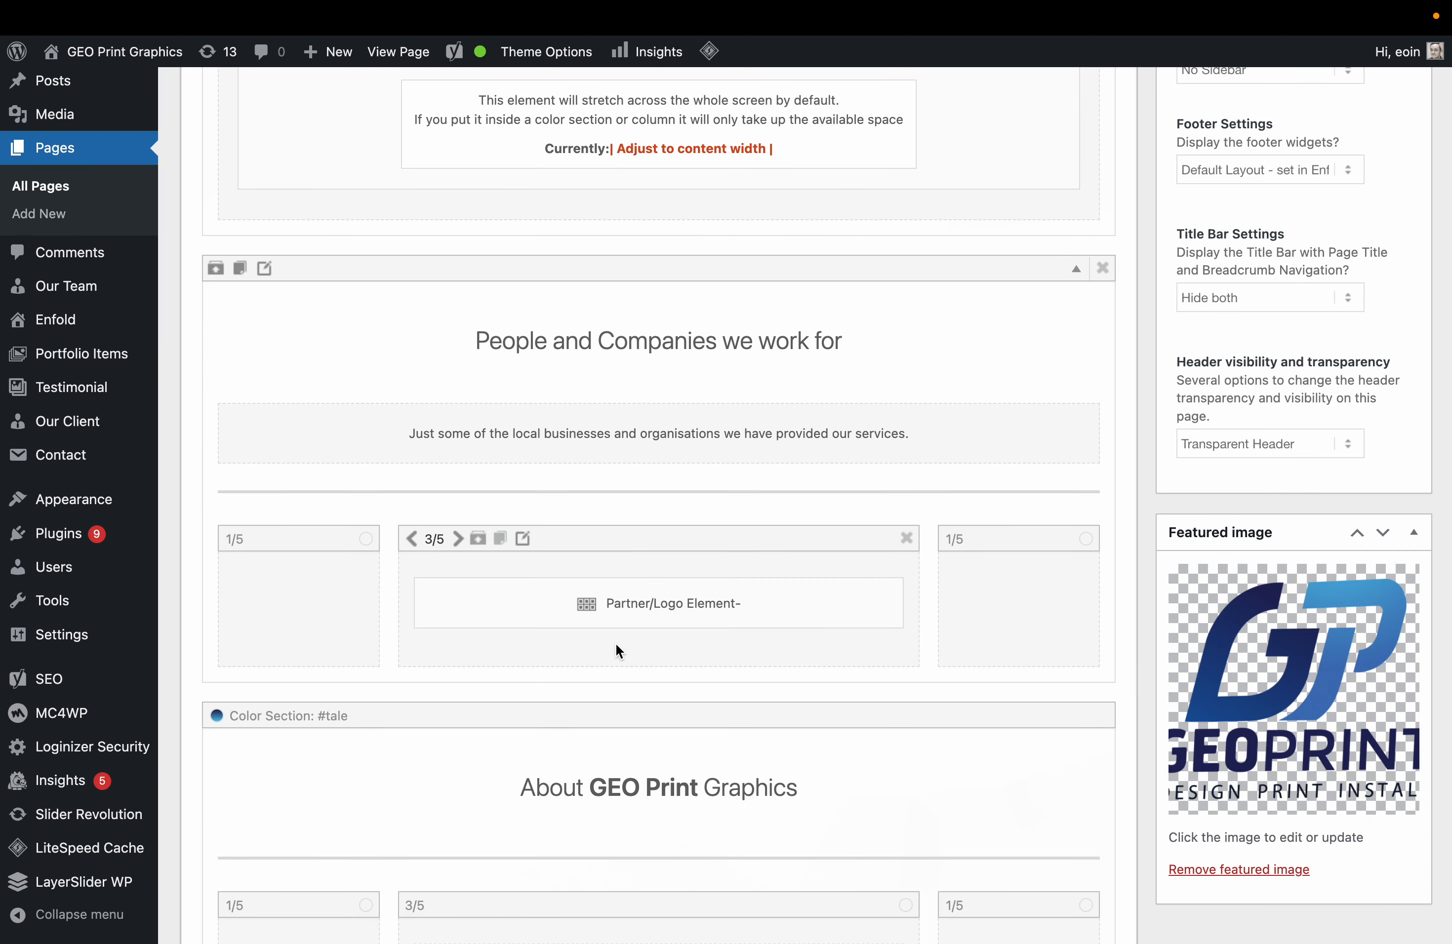
scroll(1121, 285, up, 20)
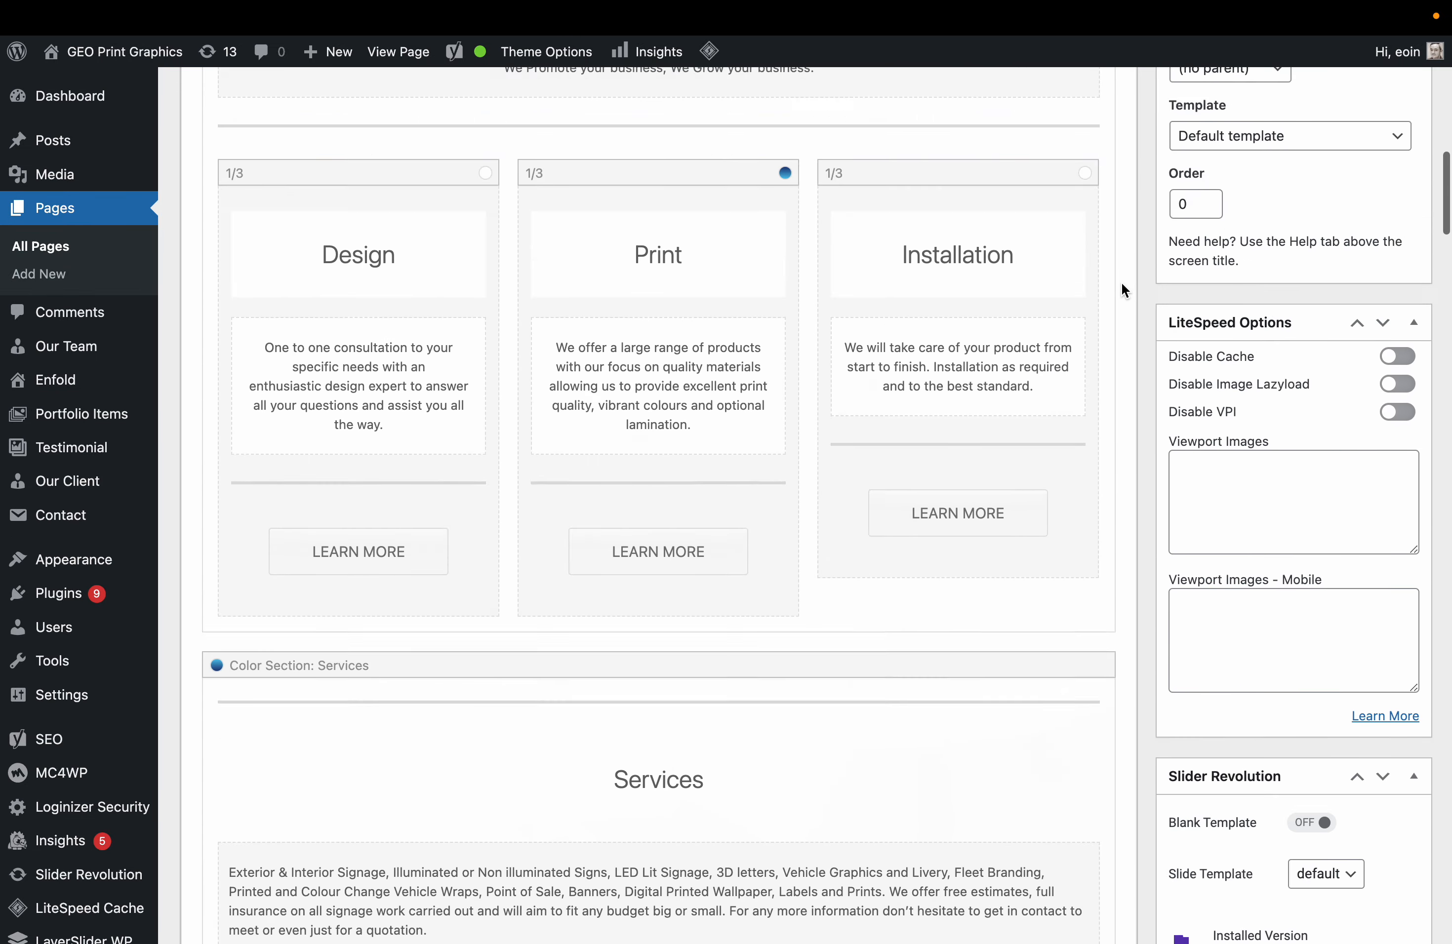
scroll(1121, 282, up, 9)
click(1386, 480)
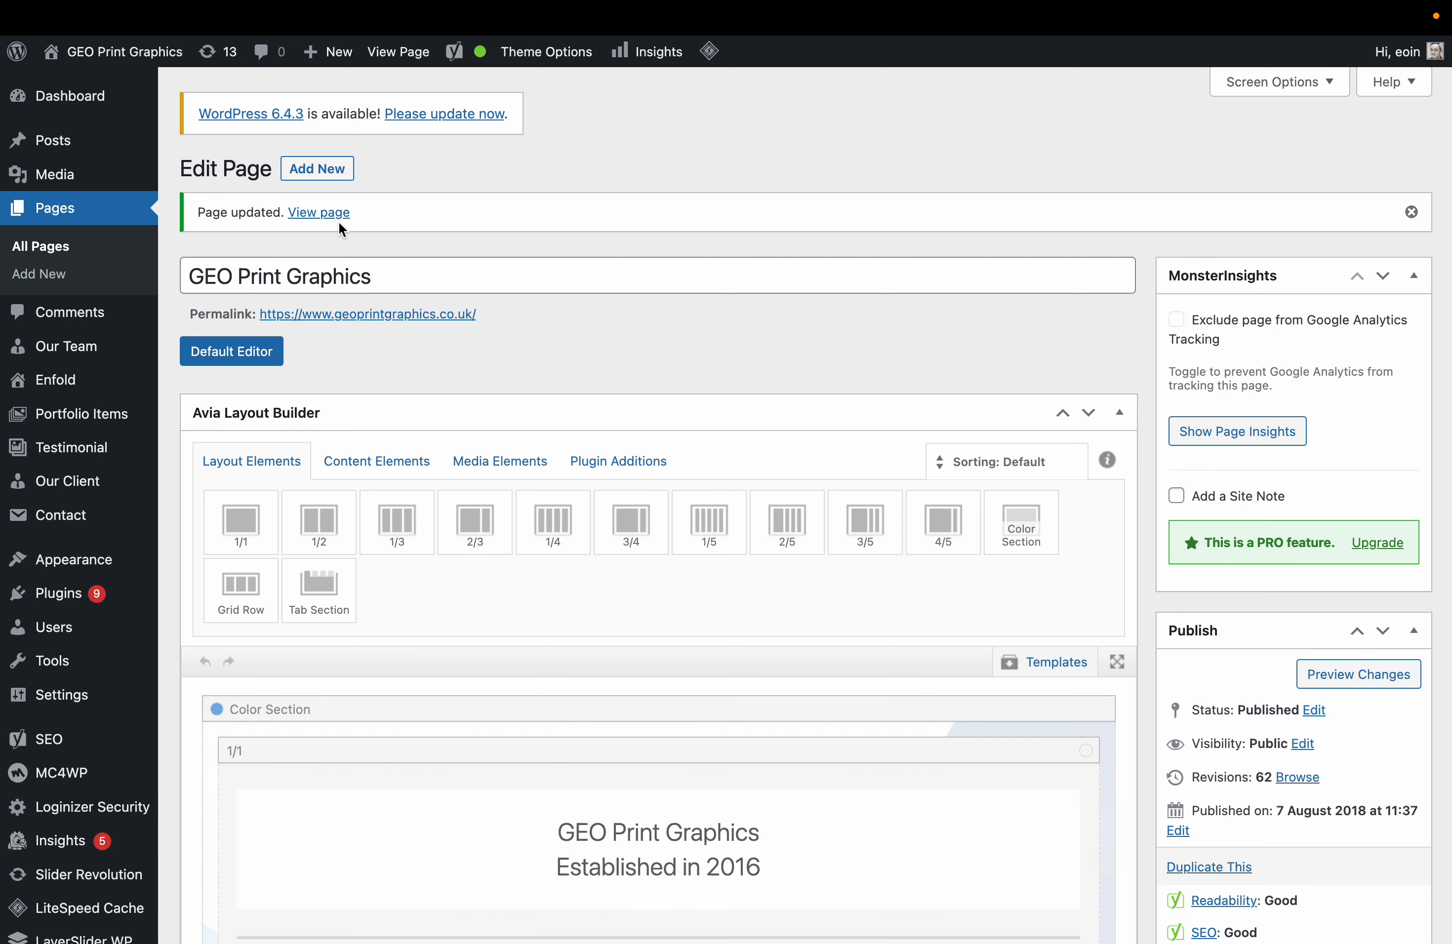
Preview the front page in a new tab, check the logos wrapping onto a second row, and return to the editor.
right_click(312, 213)
click(368, 219)
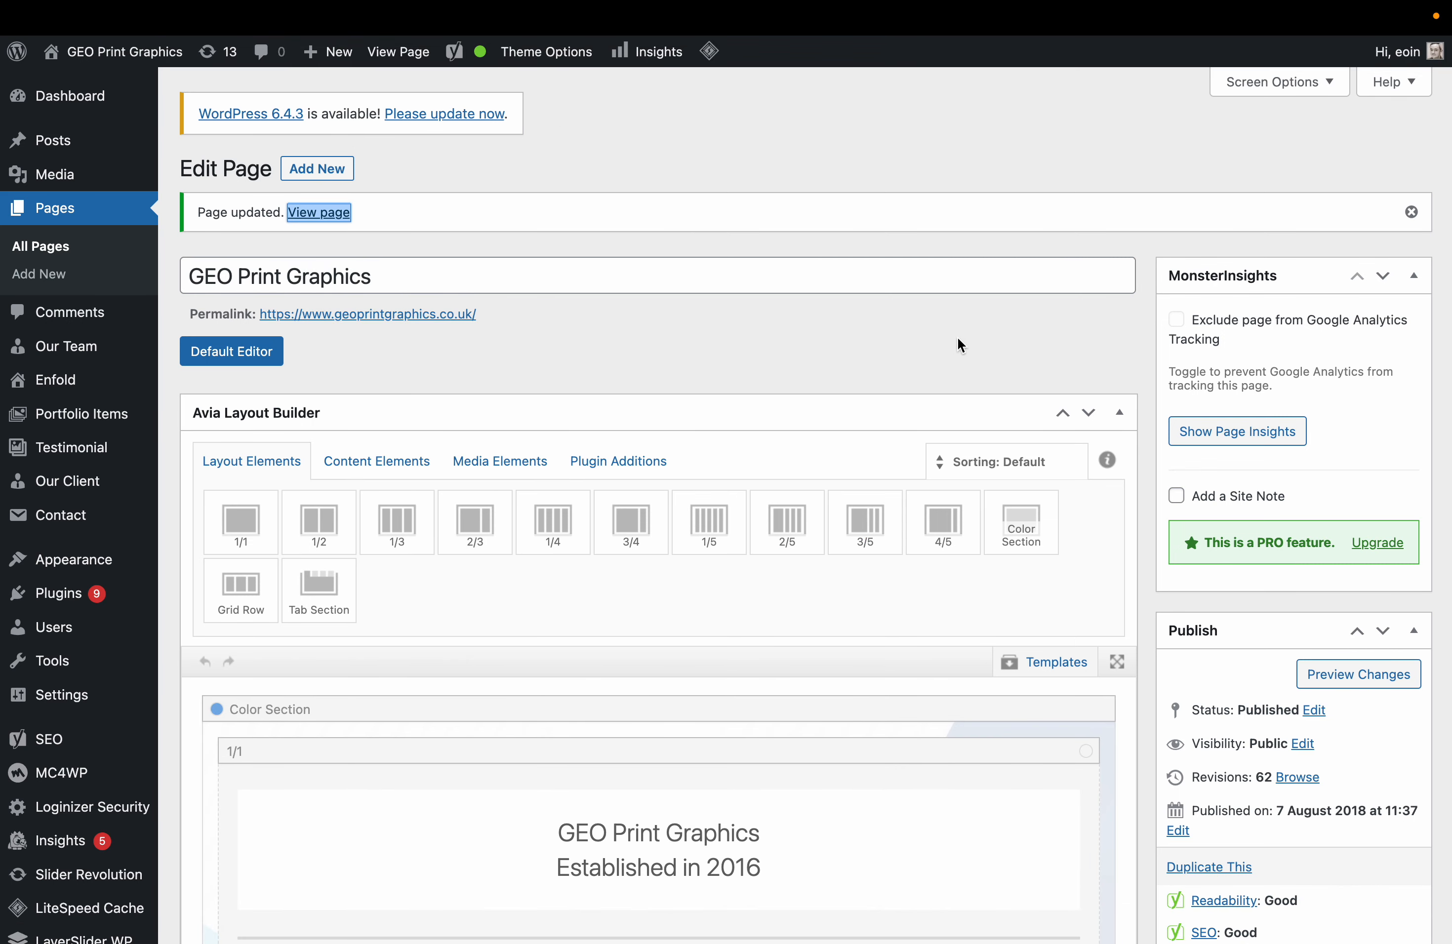
click(1396, 674)
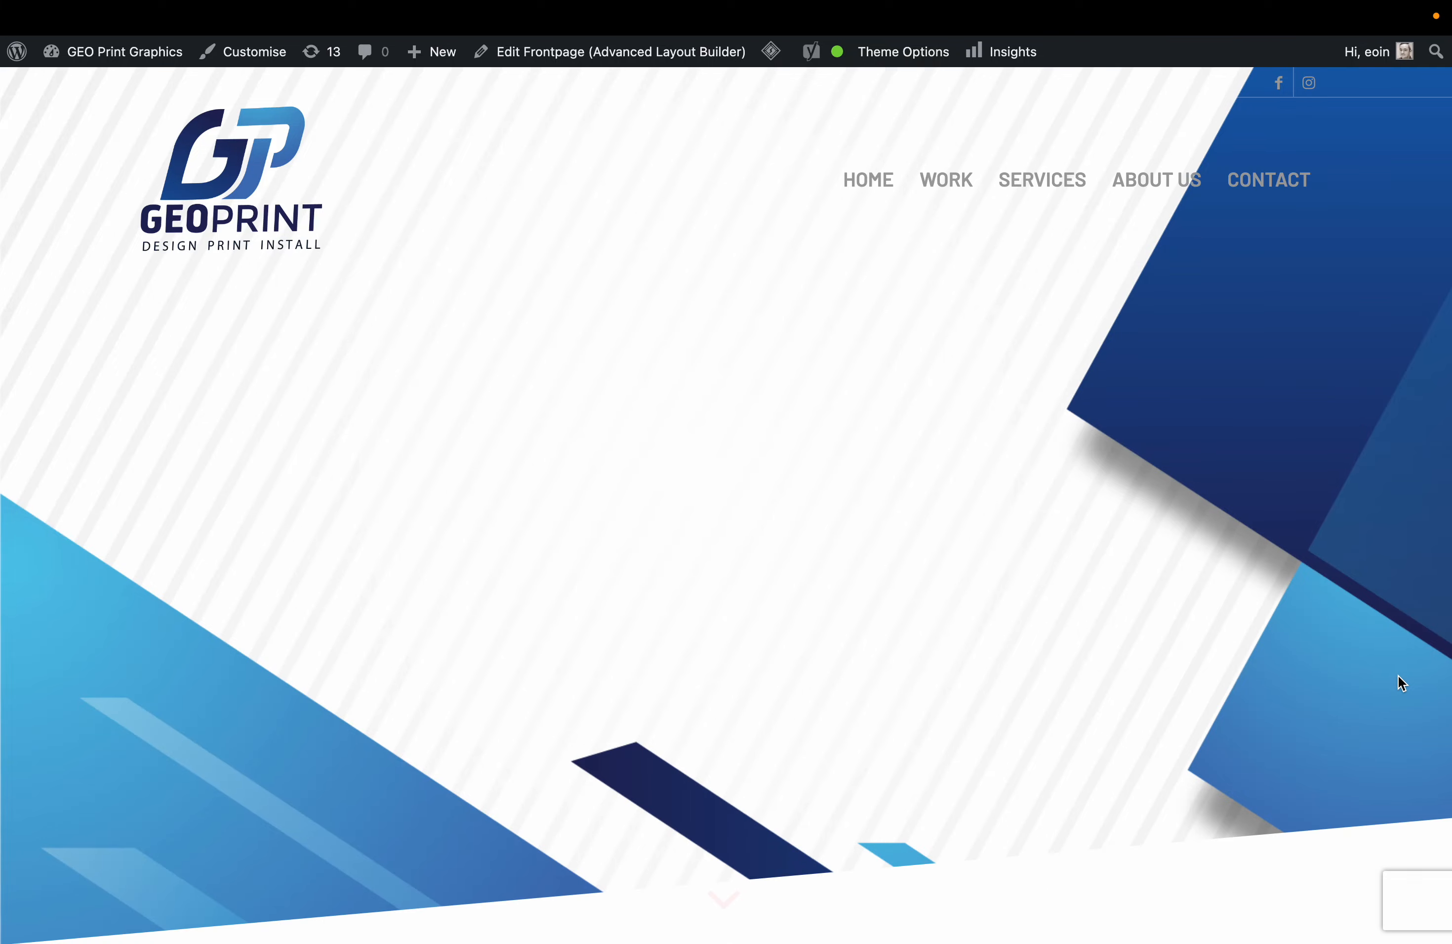
scroll(870, 594, down, 15)
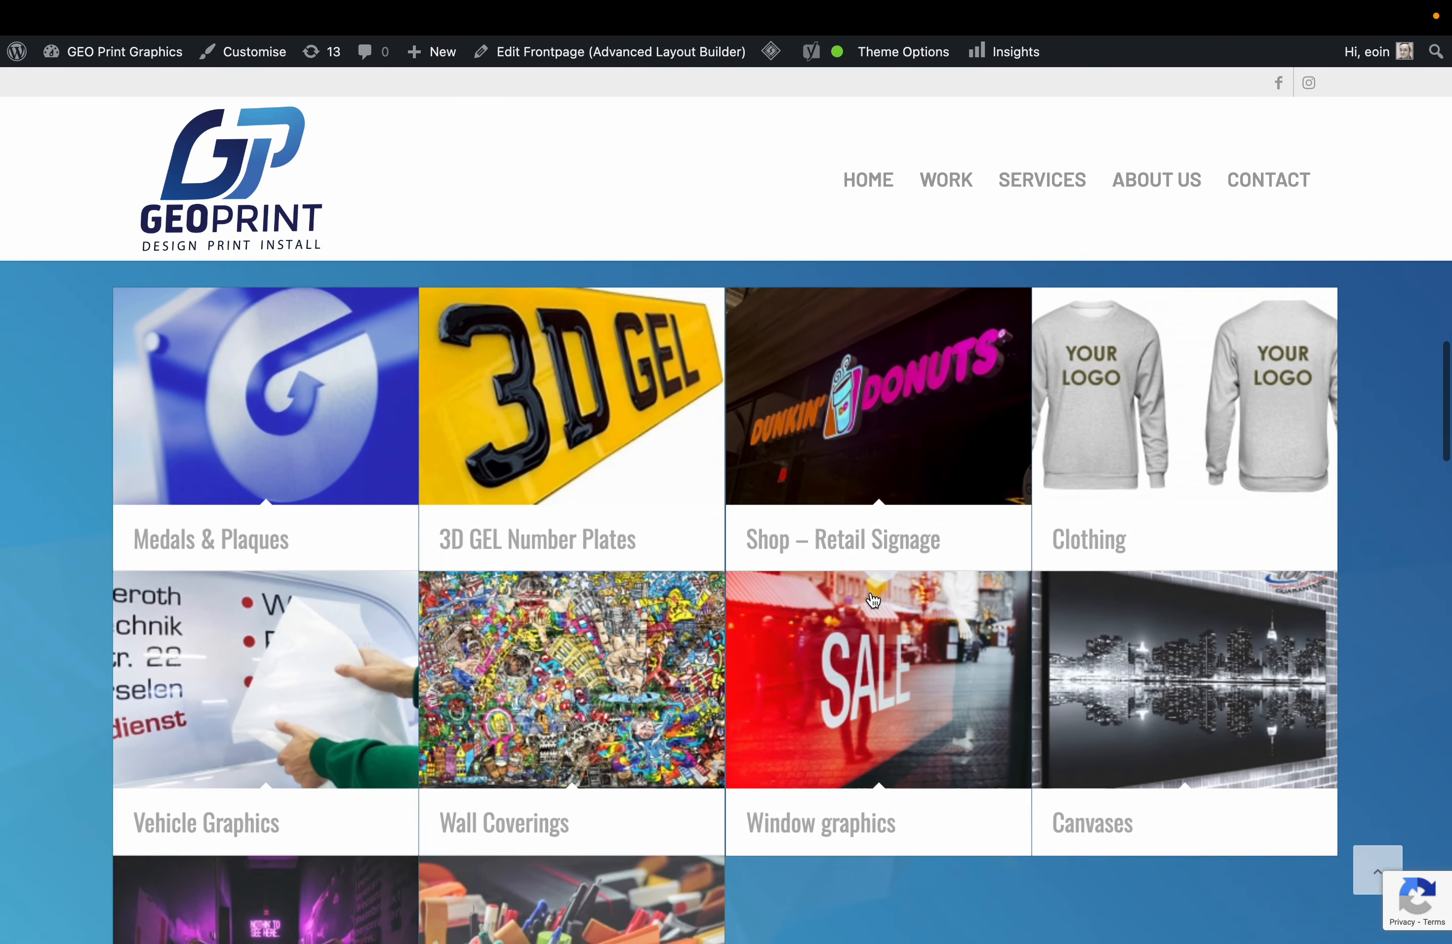
scroll(872, 596, down, 10)
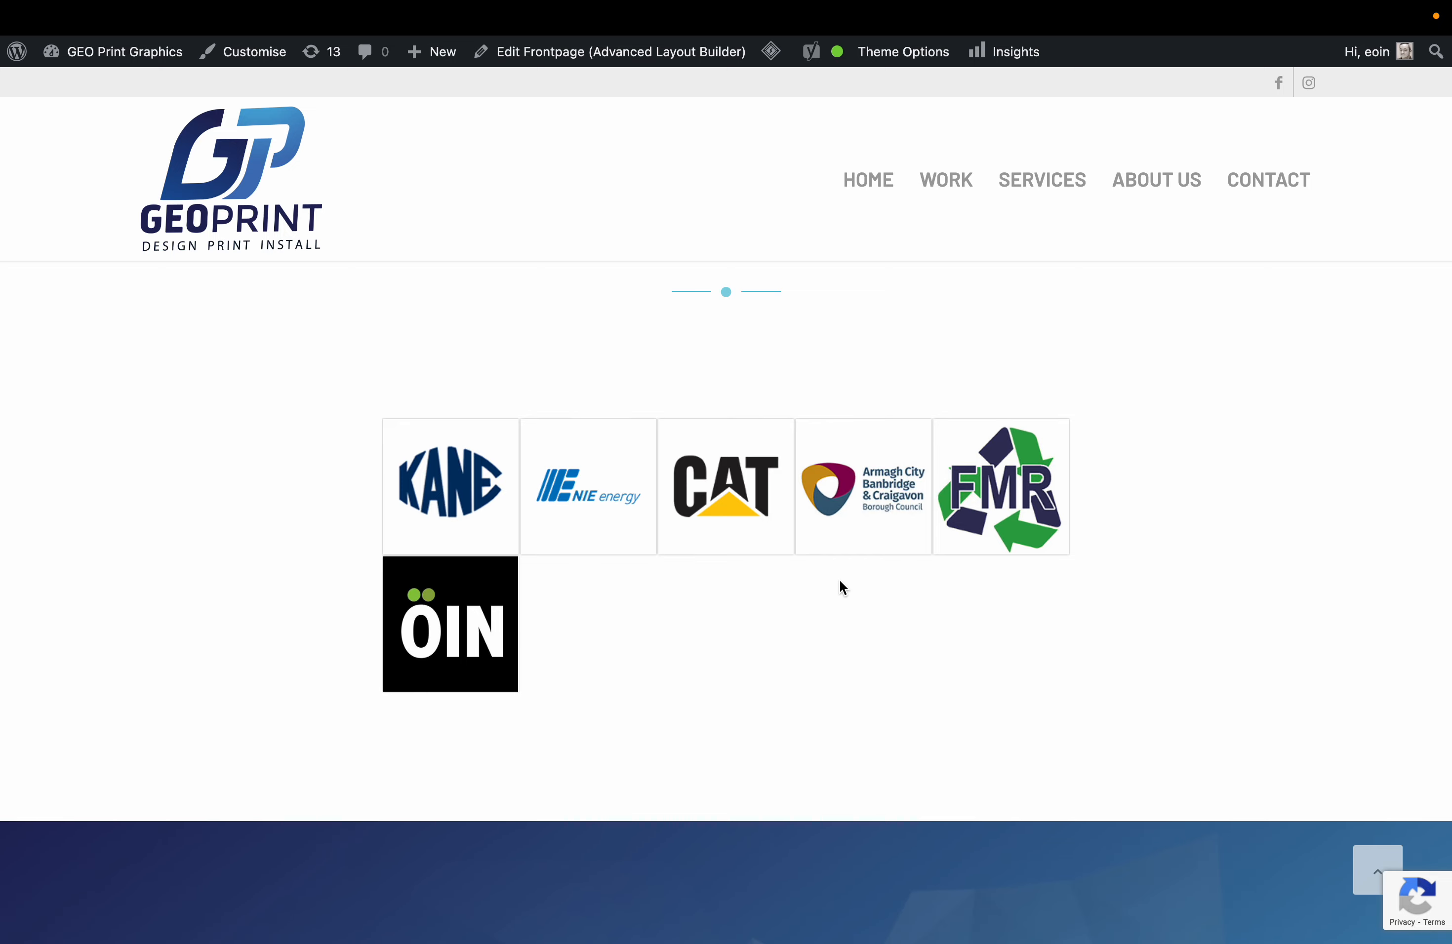
scroll(839, 582, up, 4)
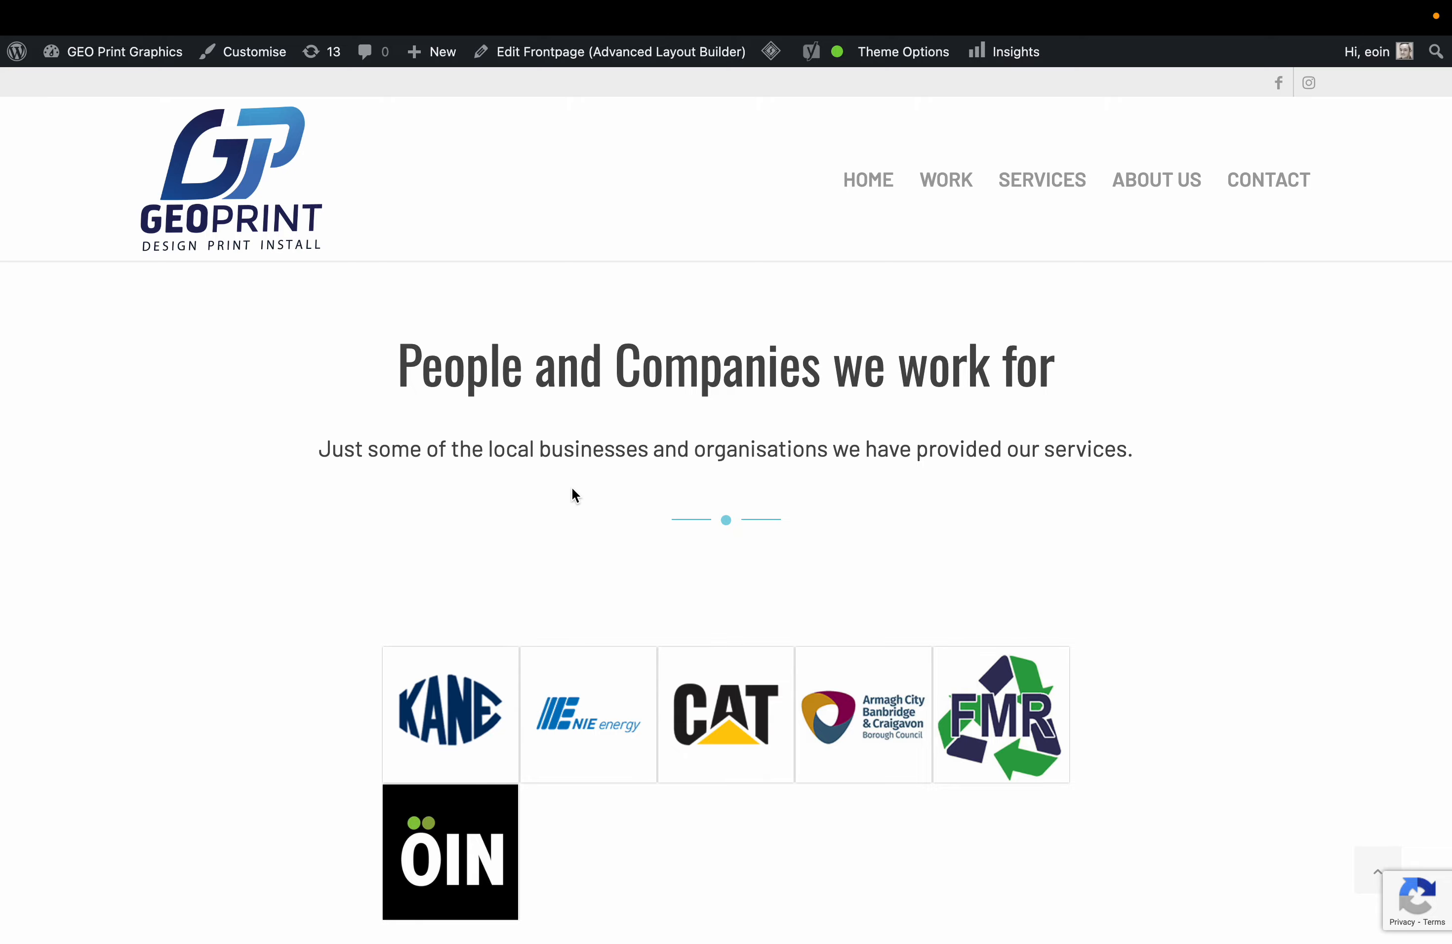
scroll(585, 514, down, 6)
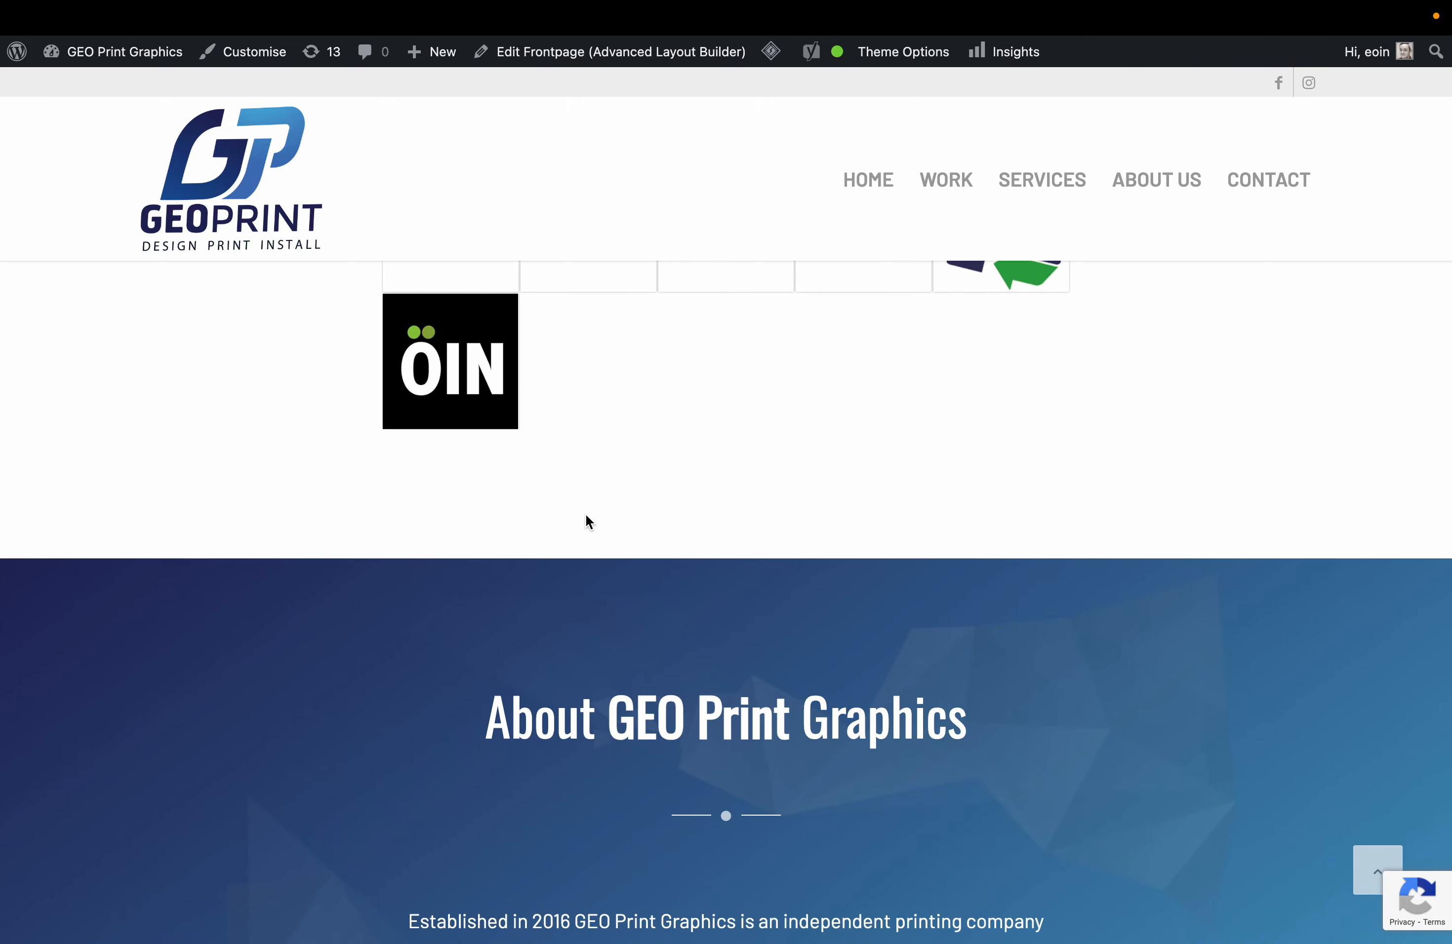
key(ctrl+shift+Tab)
Set the Partner/Logo element's Styling Columns to 6 Columns and save it.
scroll(587, 567, down, 20)
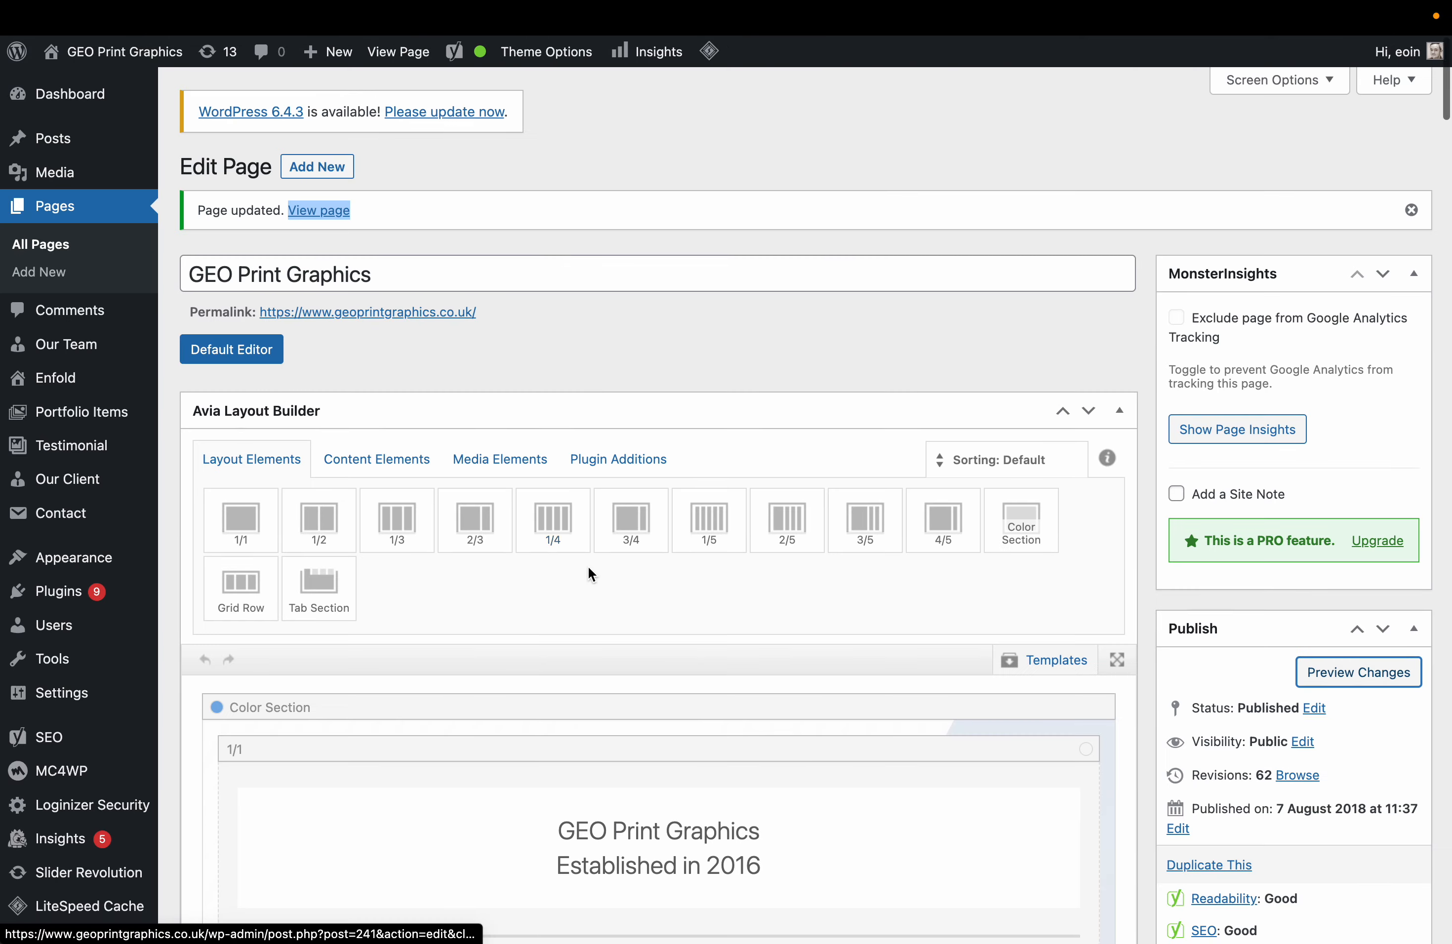
click(650, 617)
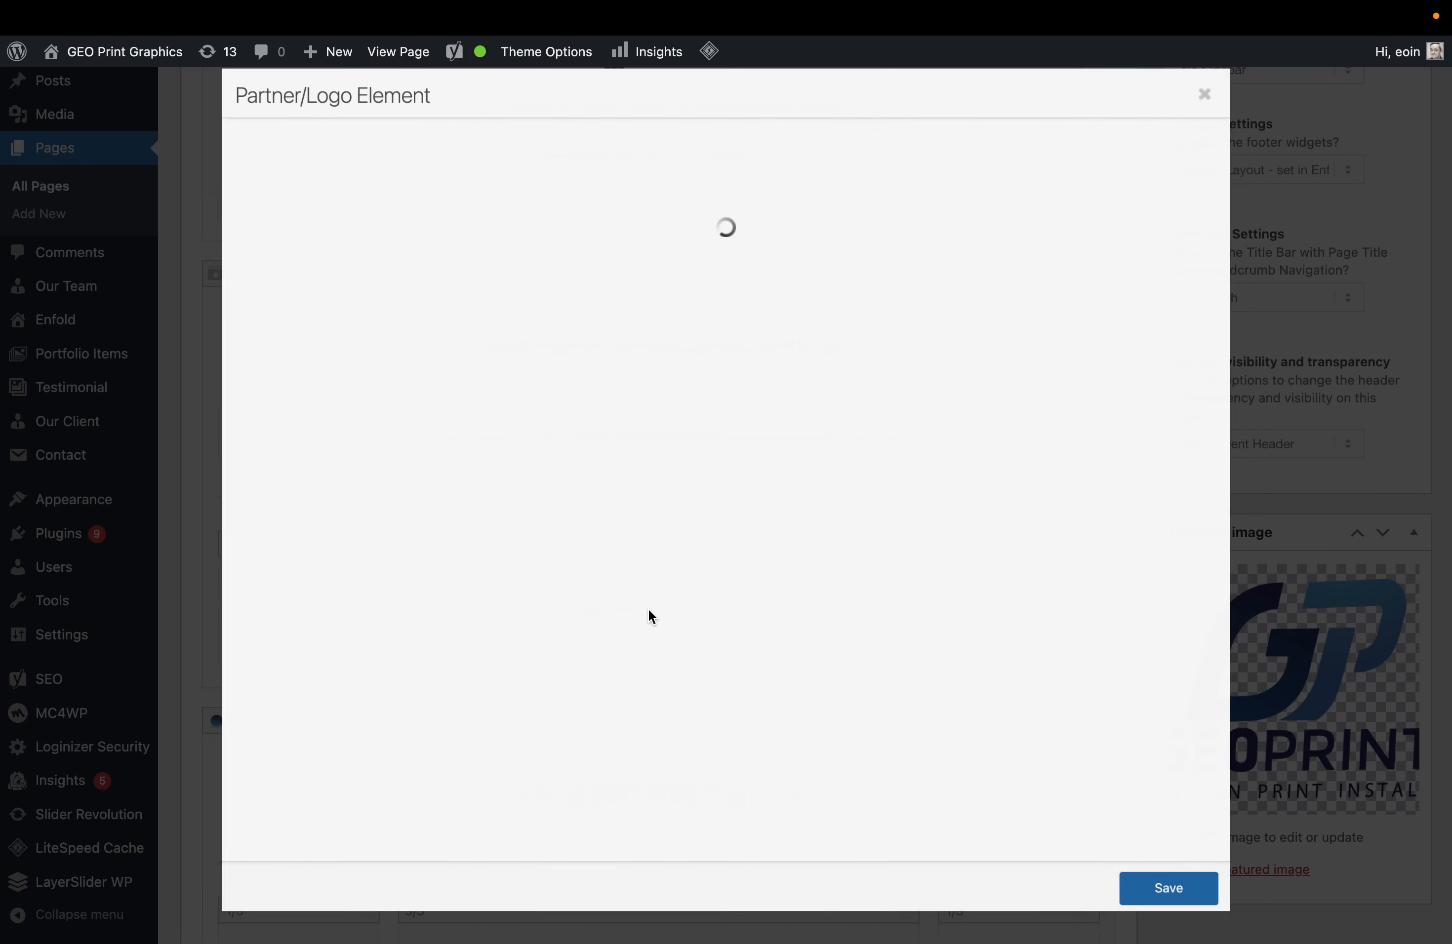
click(351, 142)
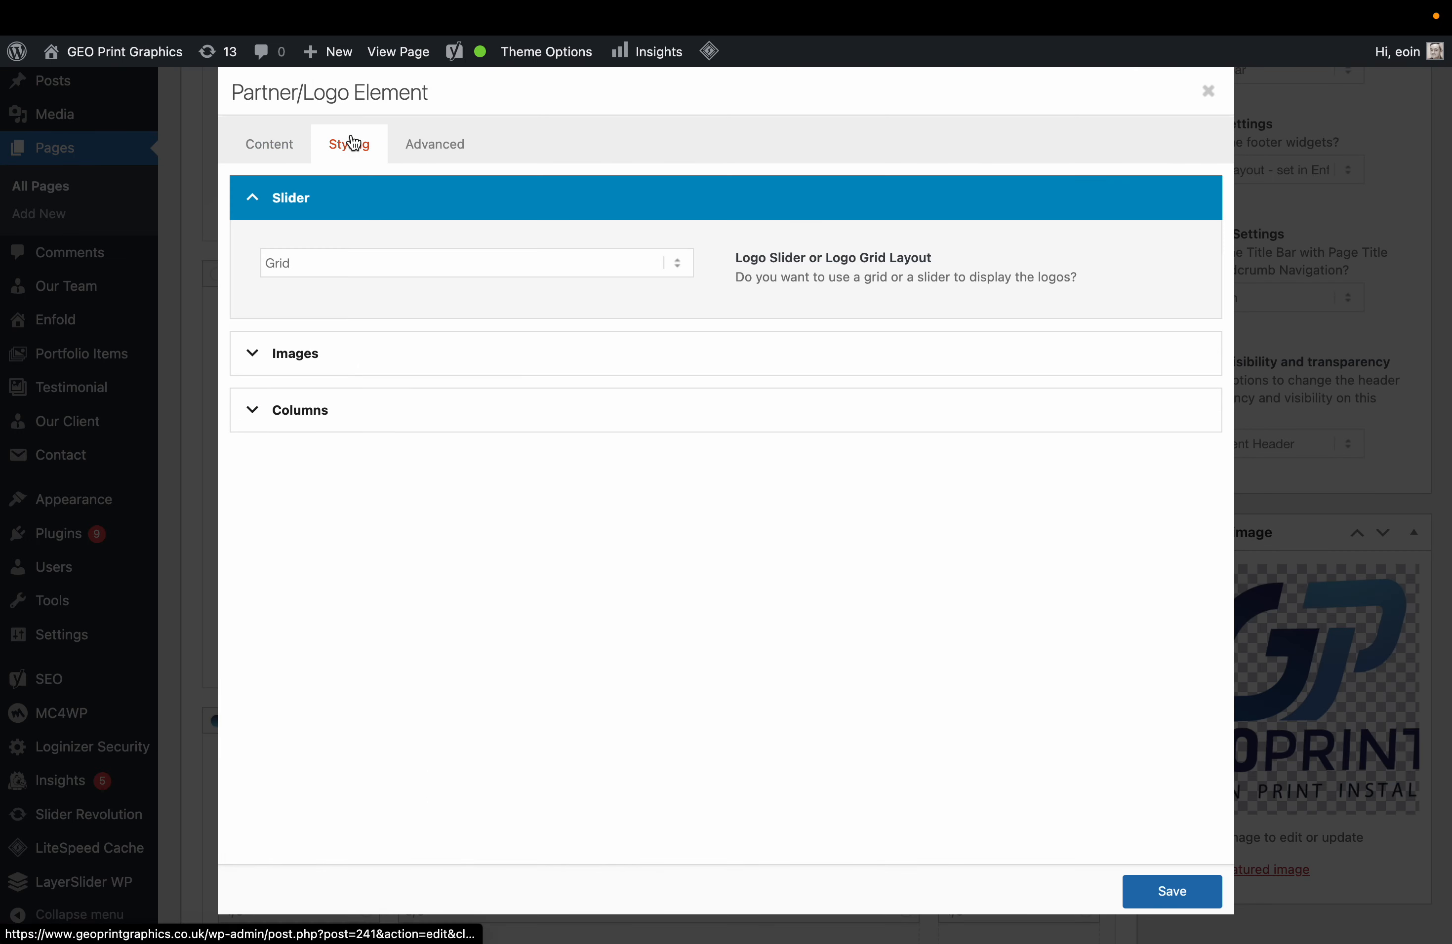
click(297, 147)
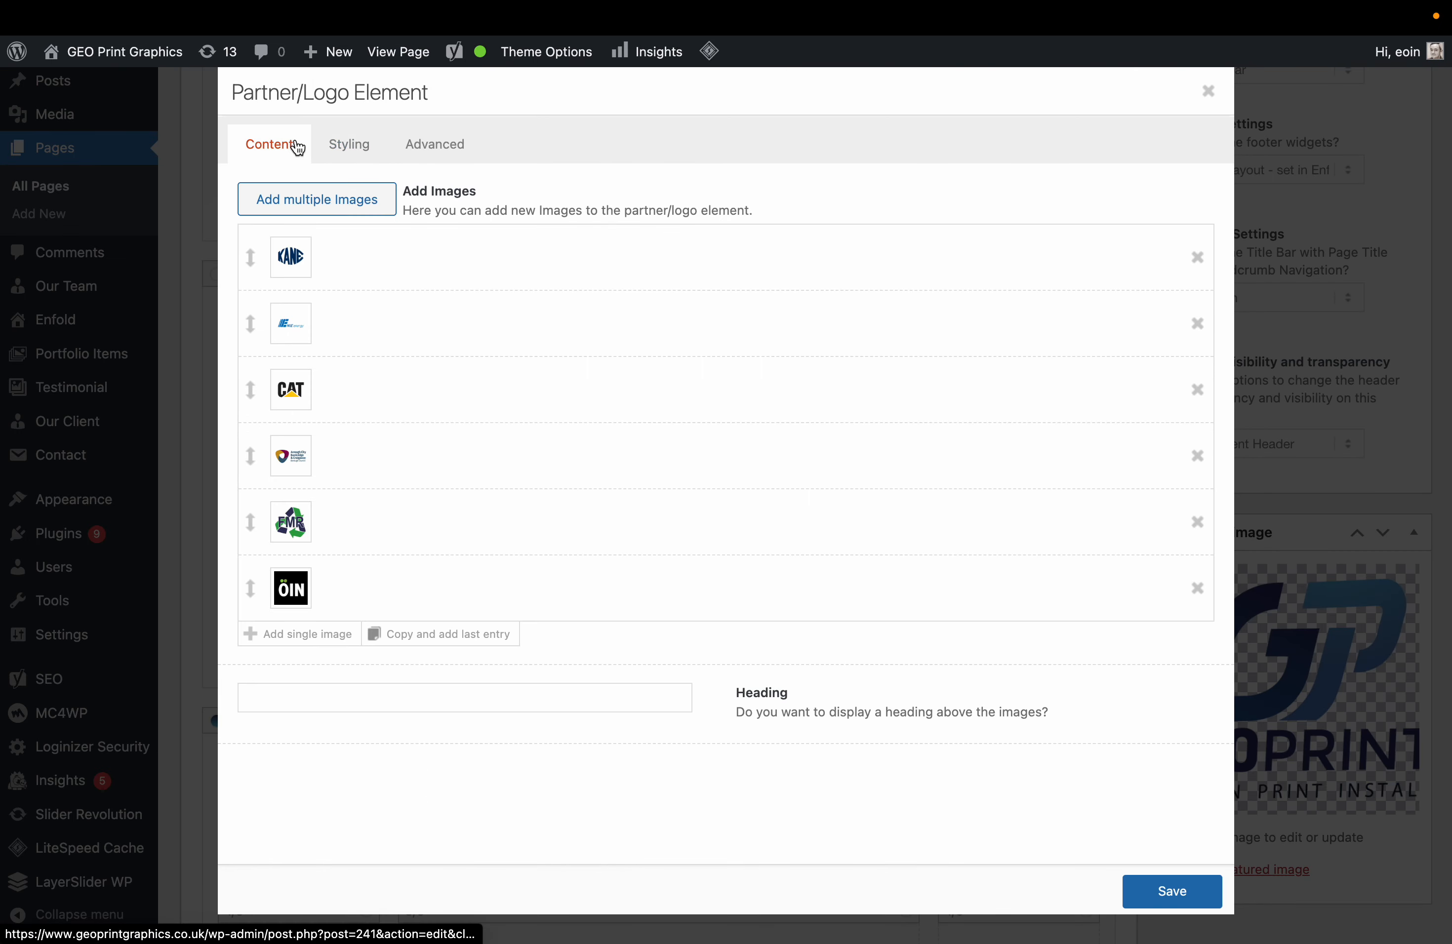
click(368, 153)
click(381, 401)
click(385, 433)
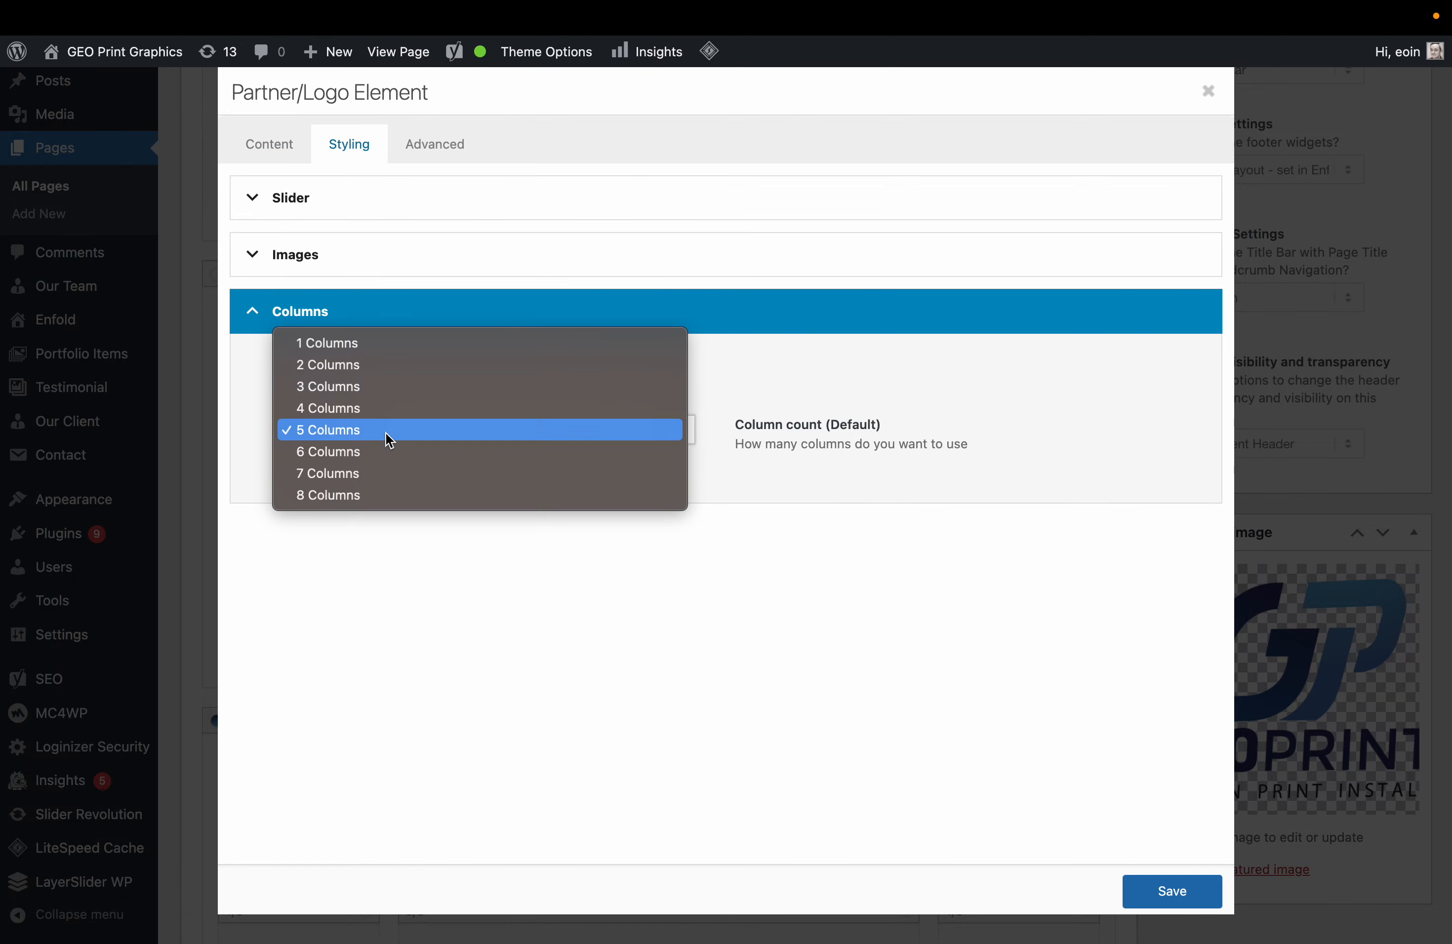
click(379, 454)
click(1147, 889)
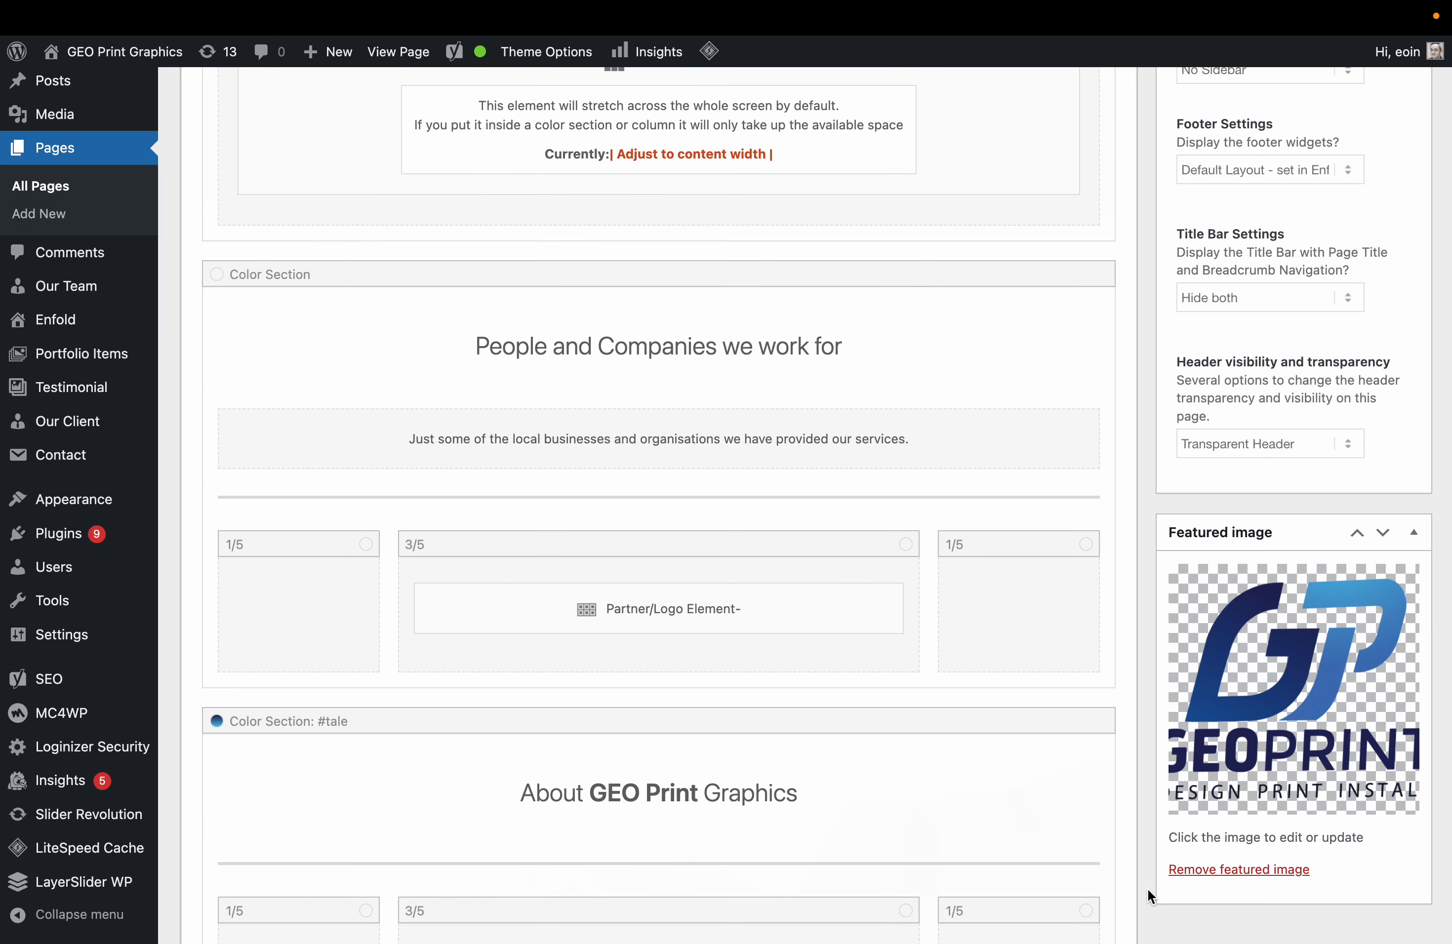
Update the published front page with the new column layout.
scroll(1133, 725, down, 10)
scroll(1178, 661, up, 2)
scroll(1378, 591, up, 8)
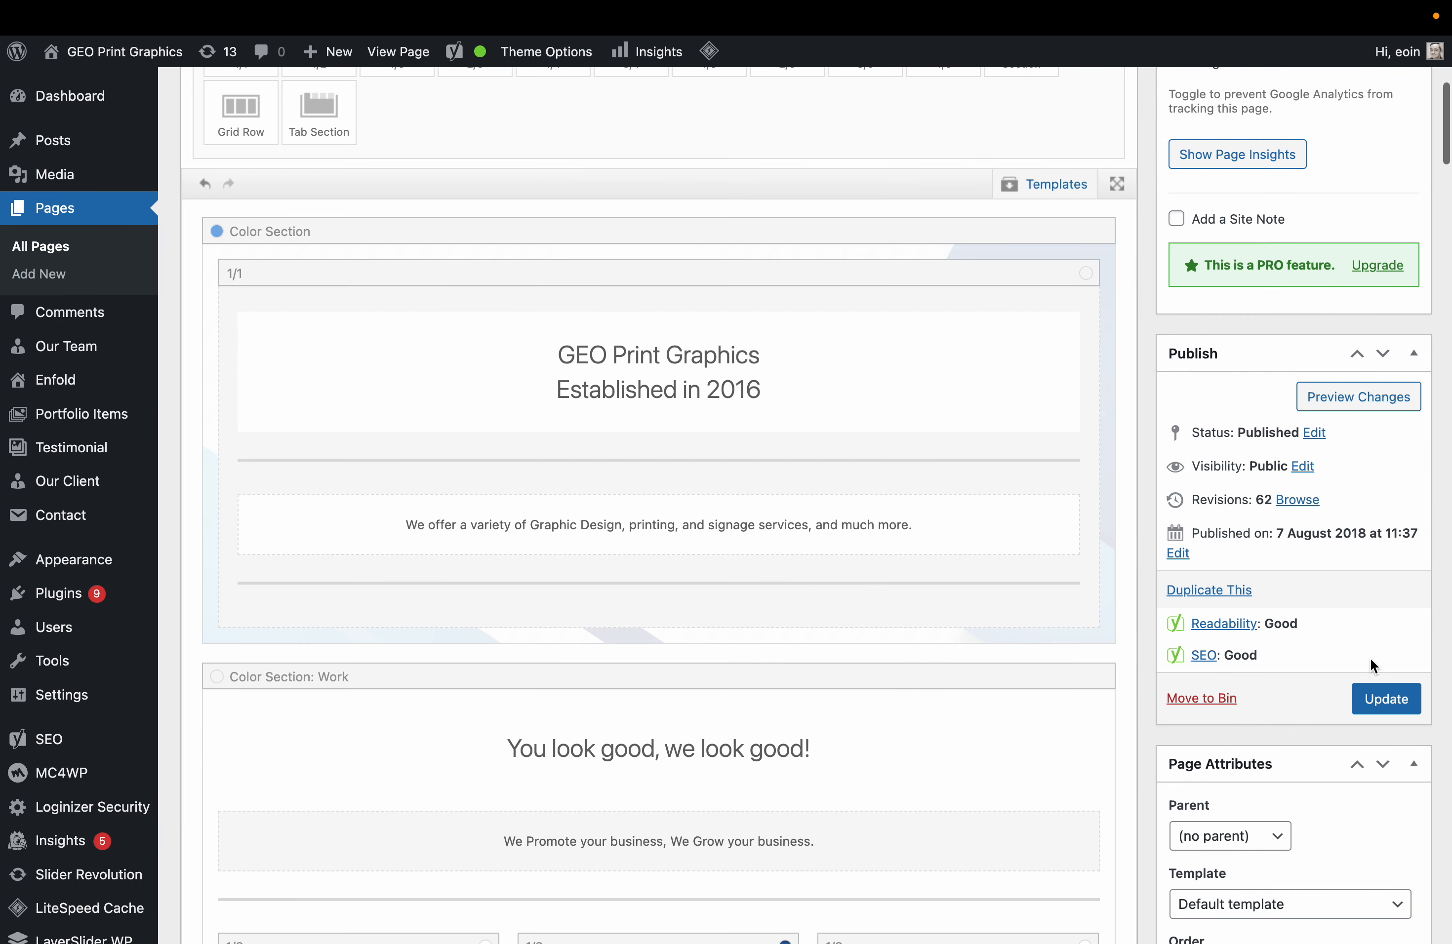
click(1365, 693)
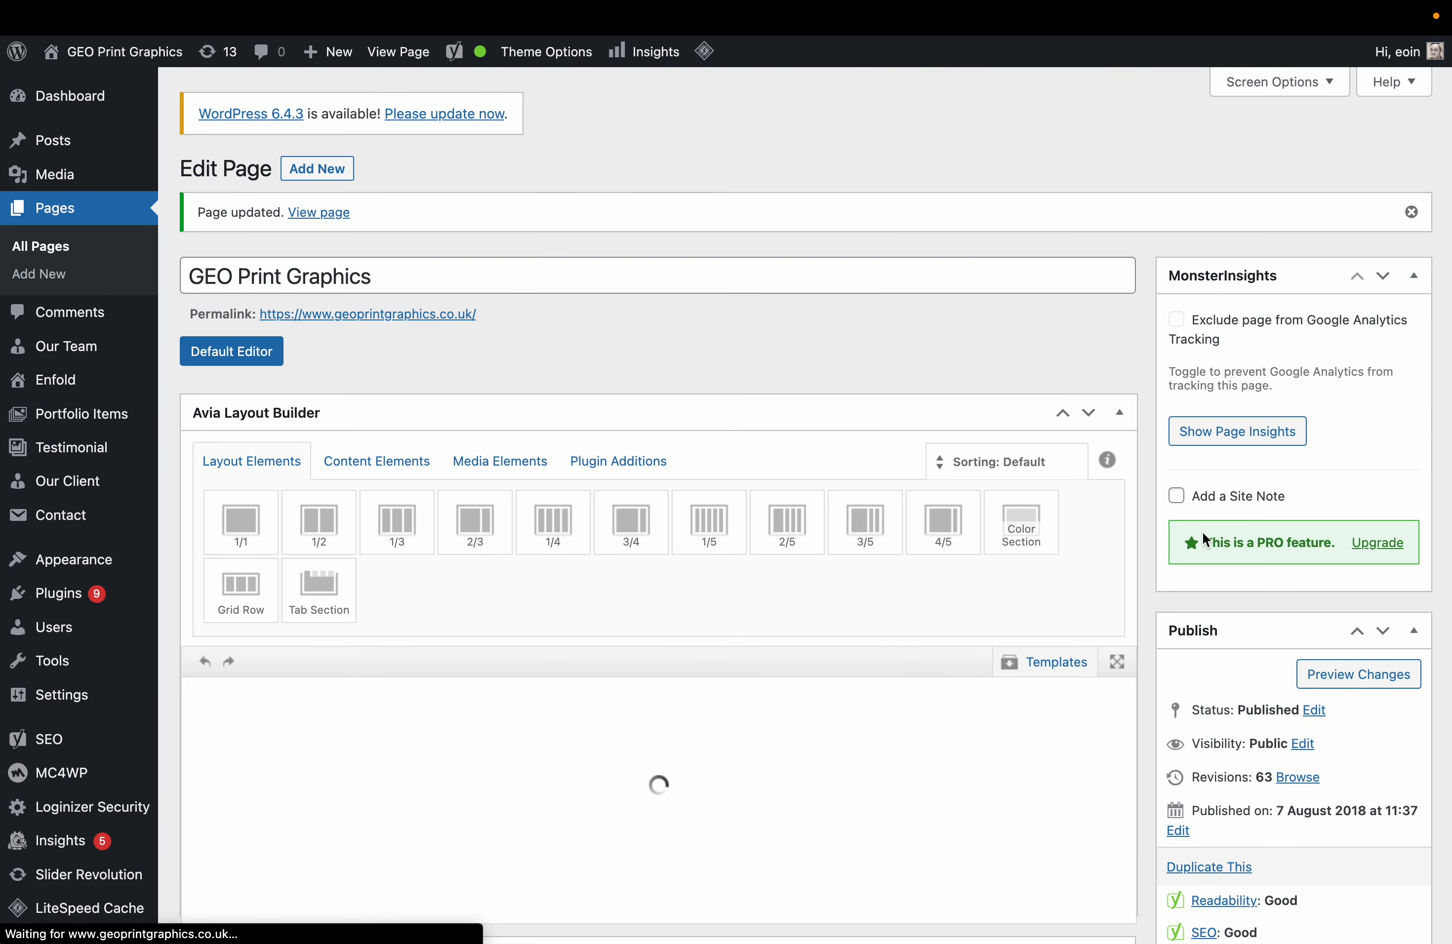
Preview the front page and scroll down to confirm all six logos, including OIN, sit in one row.
click(1348, 666)
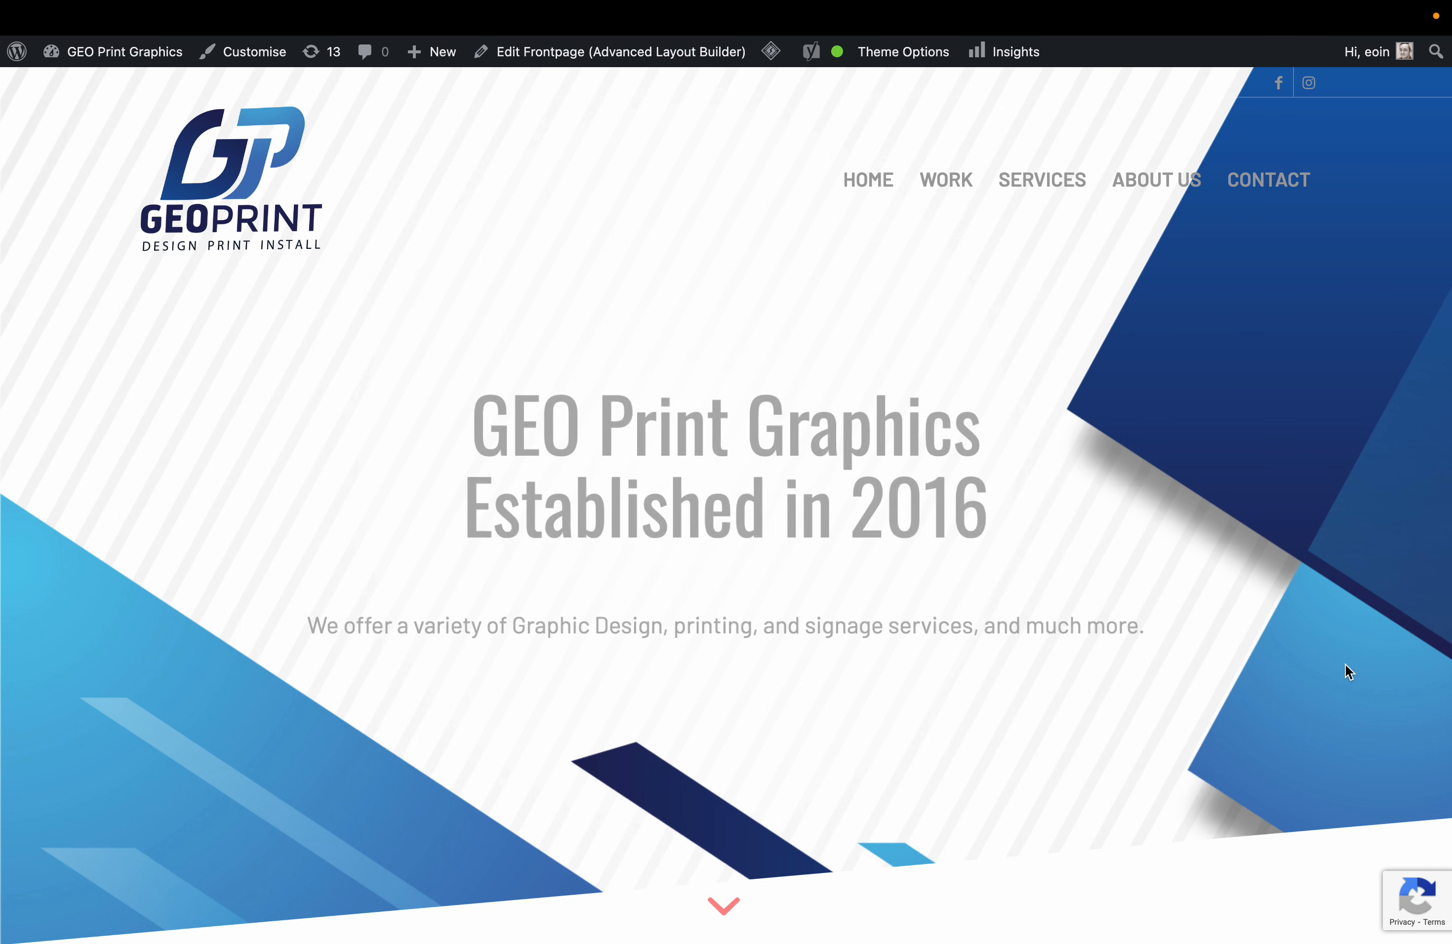
scroll(1346, 665, down, 15)
scroll(1345, 663, down, 10)
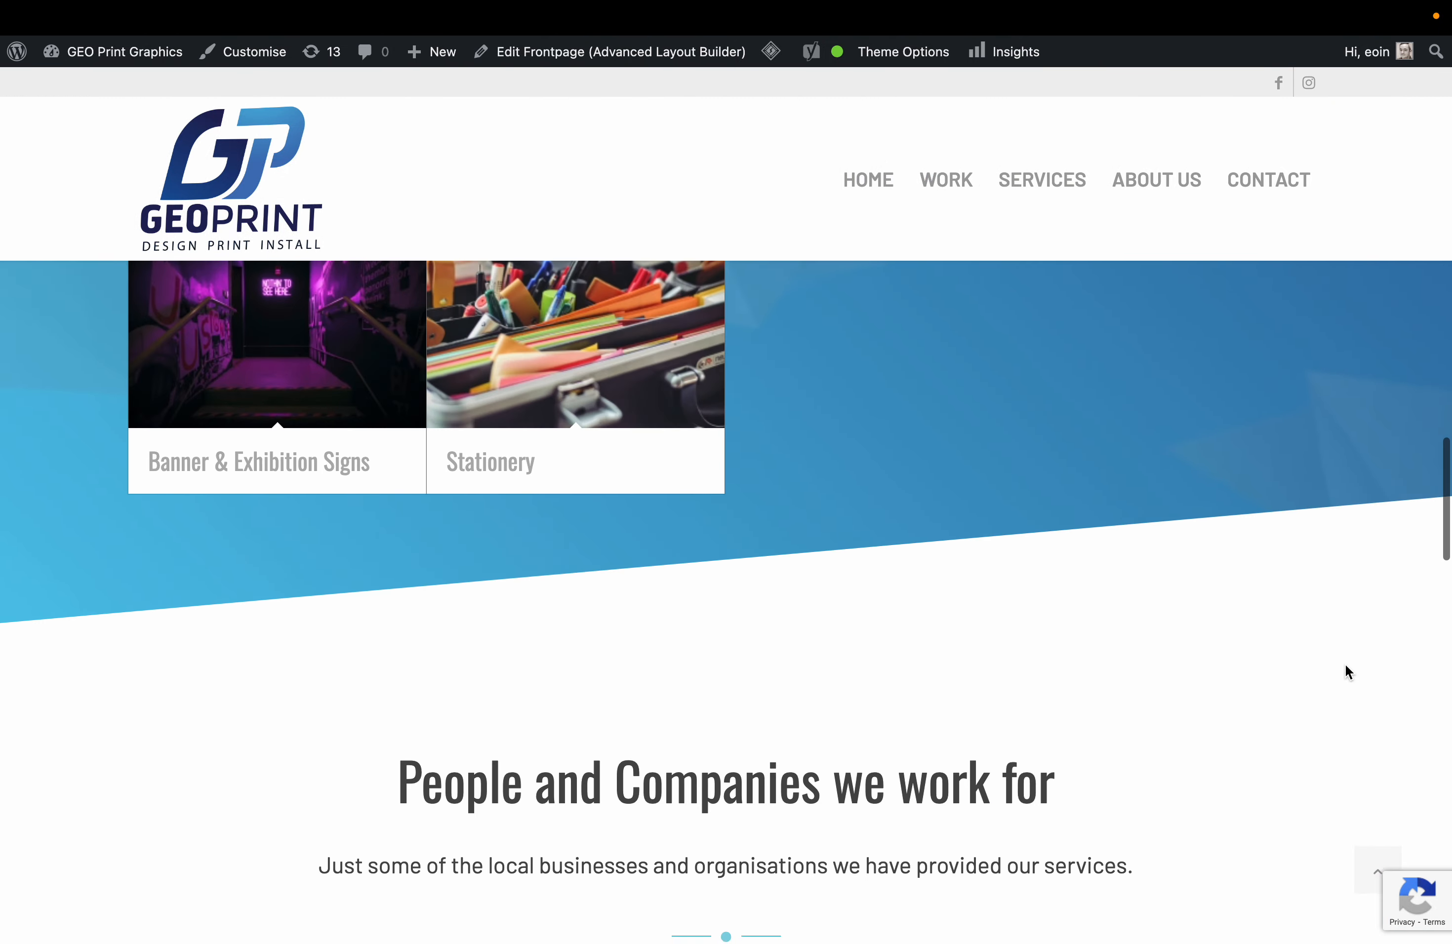
scroll(1135, 467, up, 3)
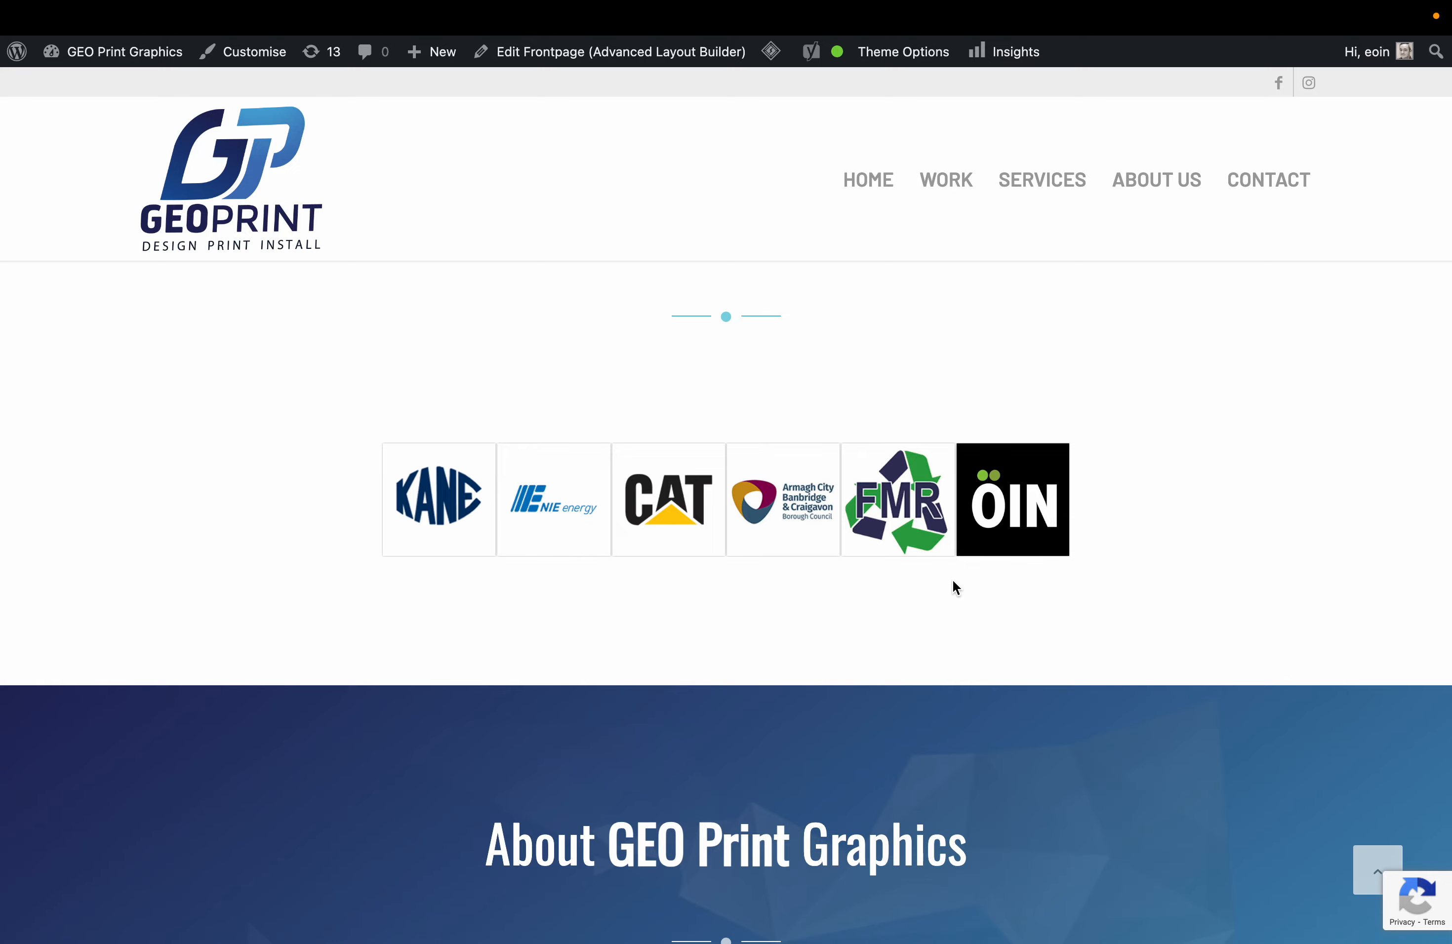
scroll(952, 579, up, 3)
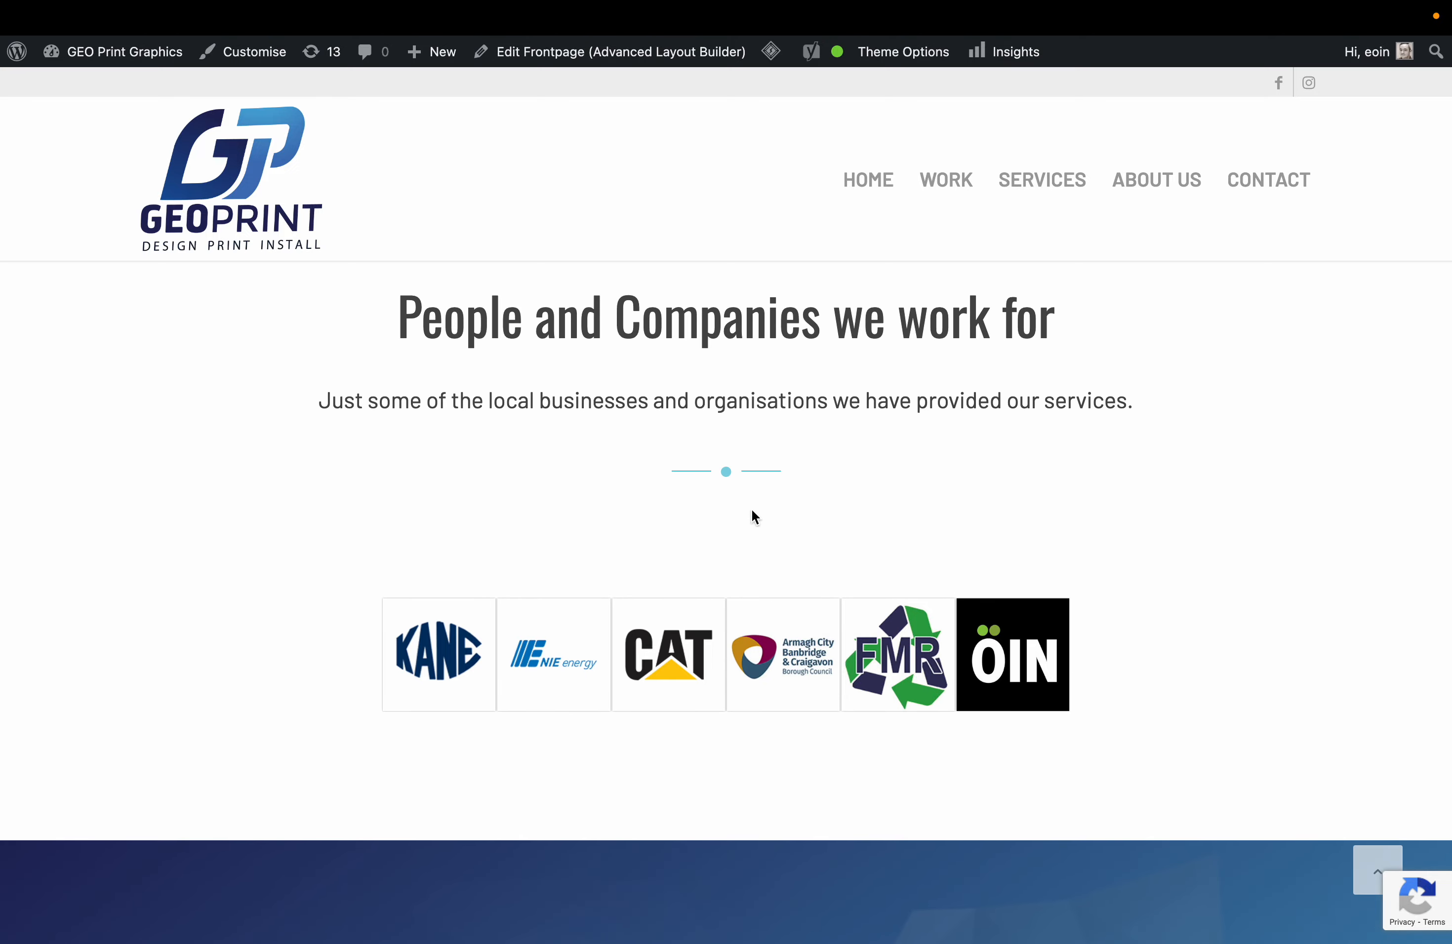
scroll(794, 618, up, 15)
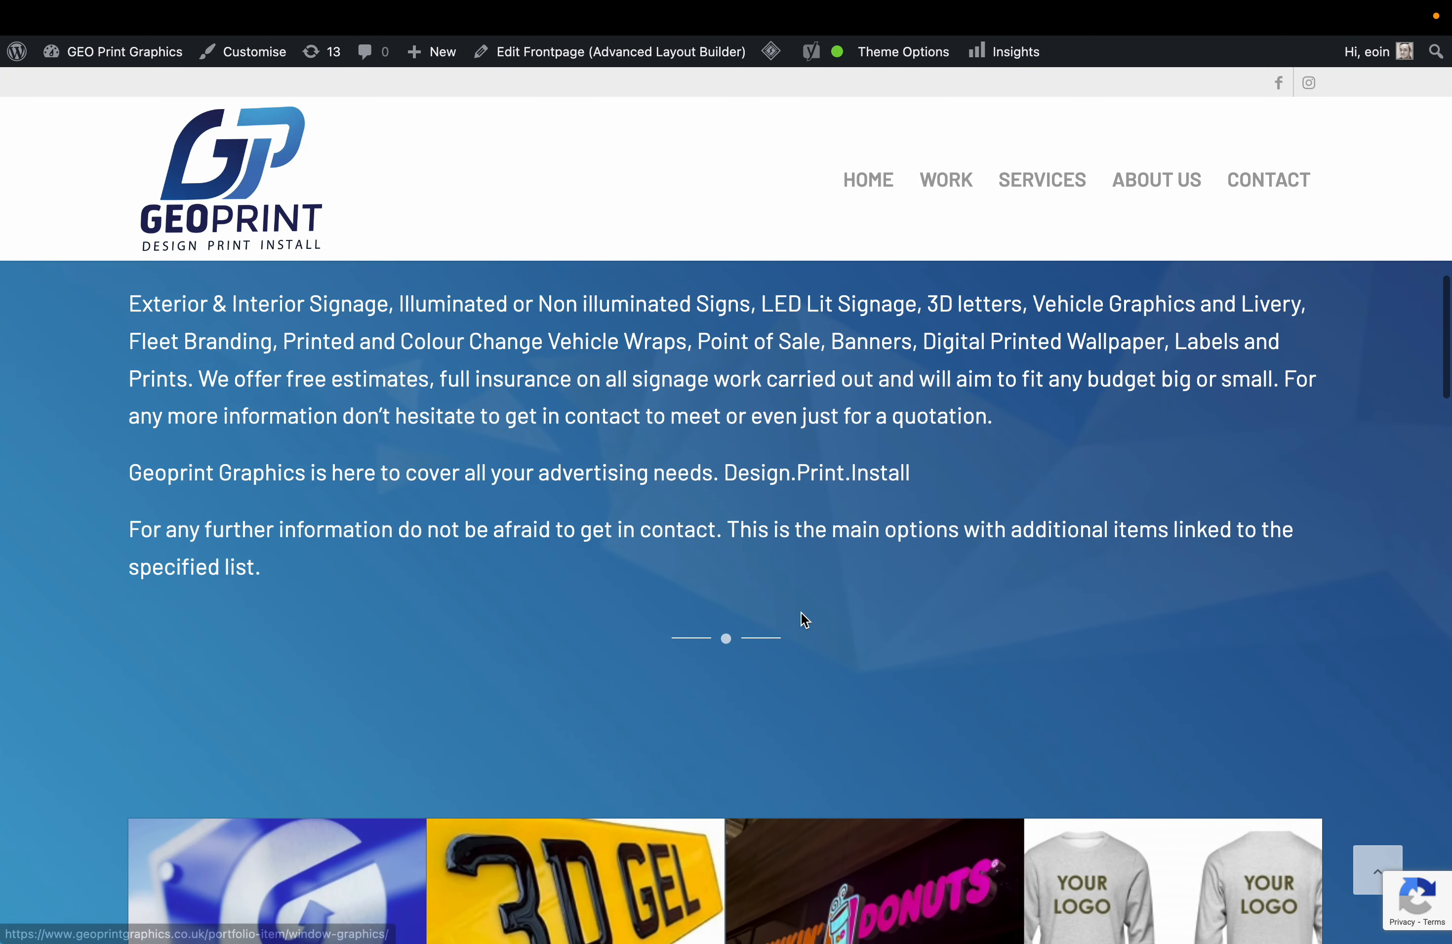
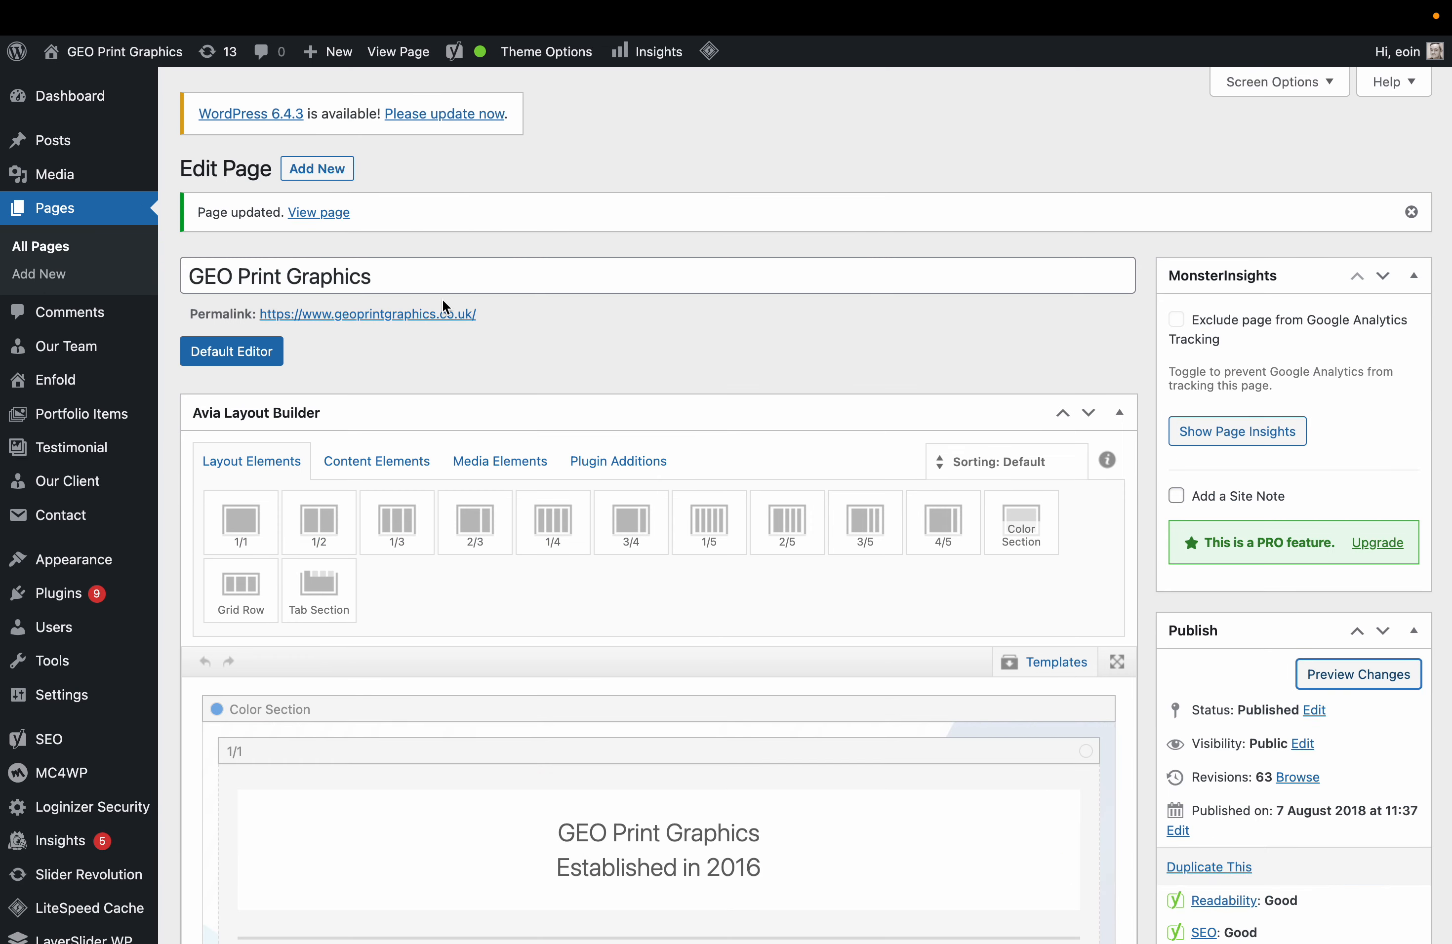
Compare the live front page with the page editor, scrolling down through both.
click(444, 310)
scroll(624, 344, up, 10)
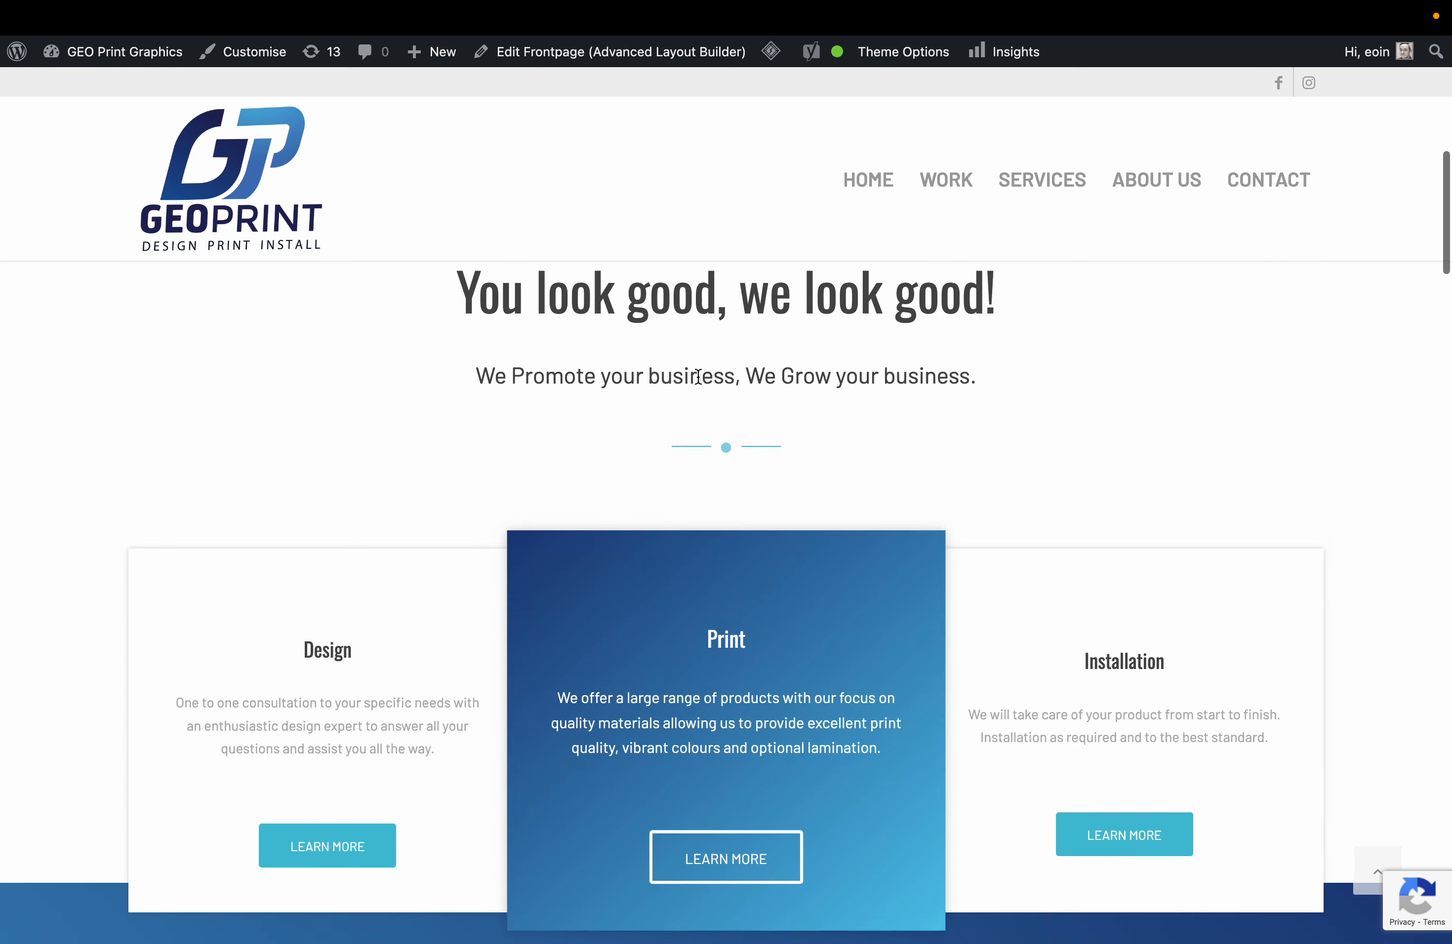
scroll(699, 379, down, 20)
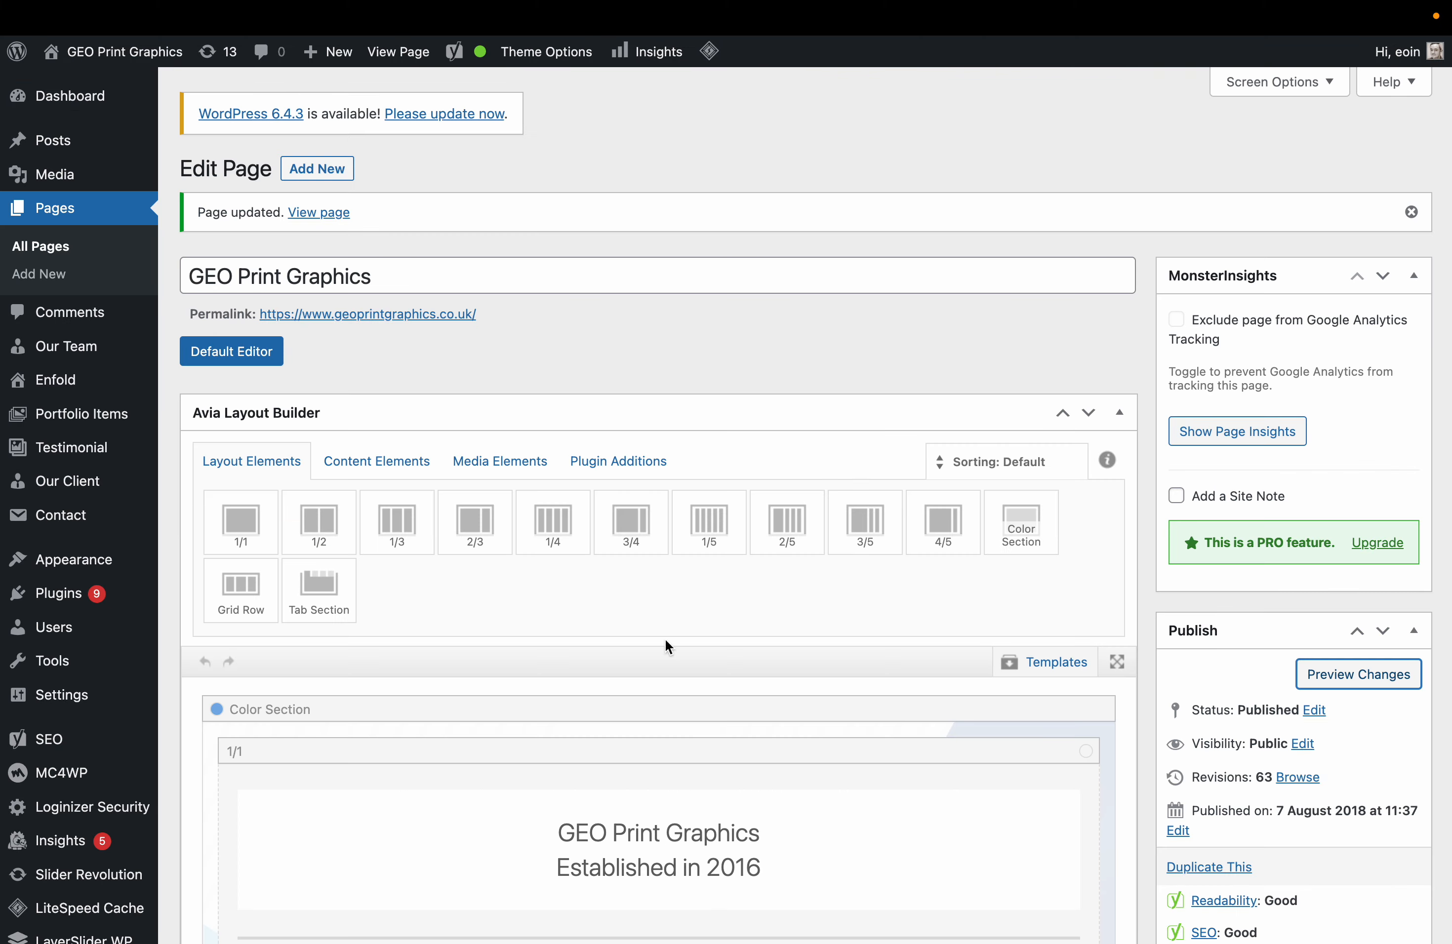
scroll(665, 642, down, 6)
key(ctrl+Tab)
scroll(659, 712, up, 20)
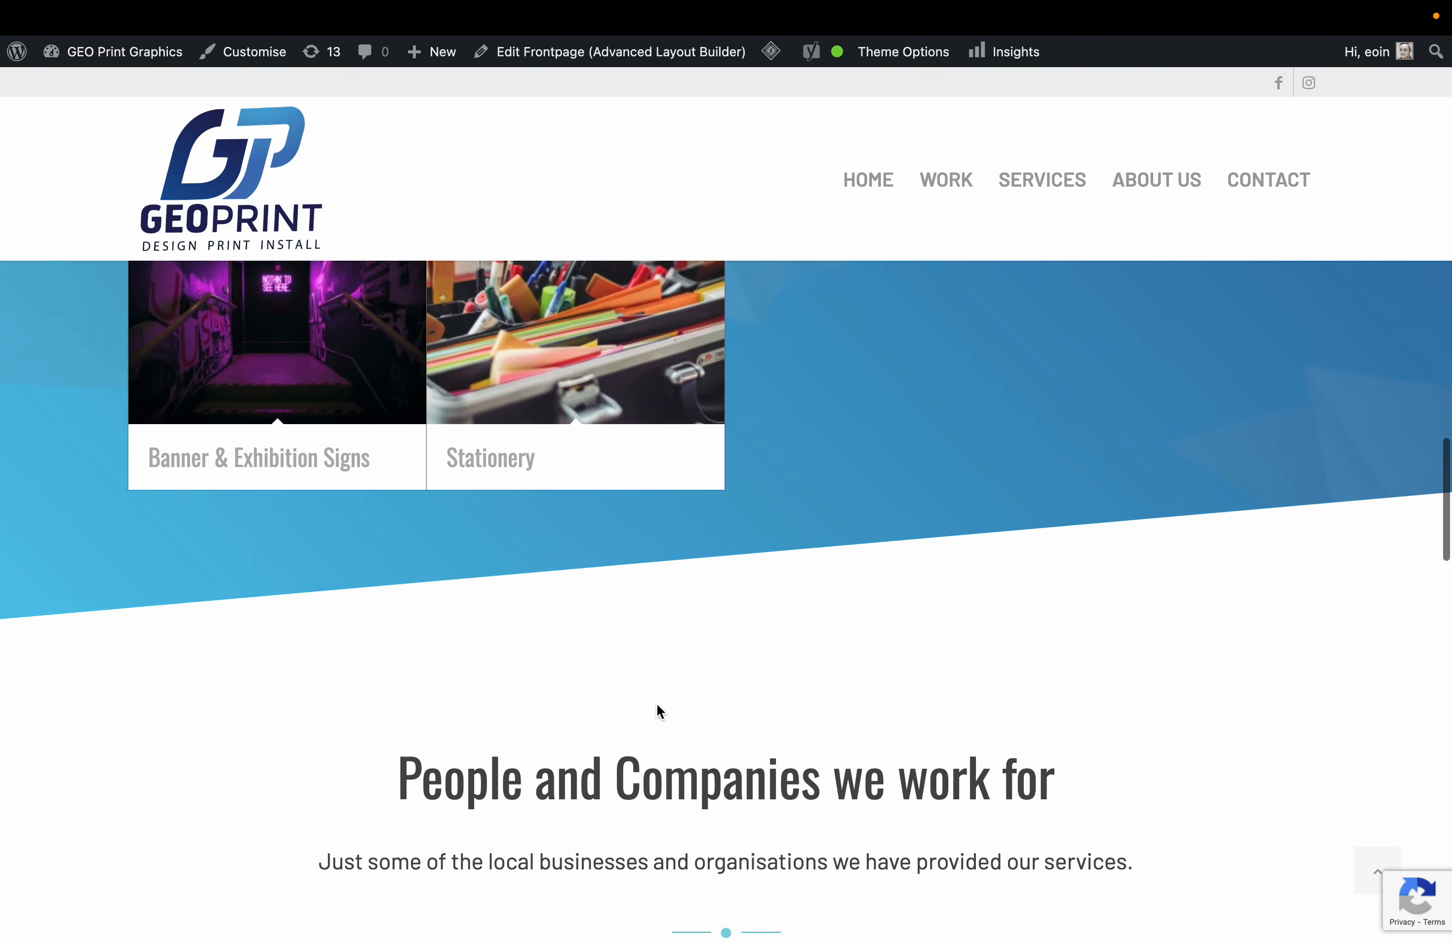
key(ctrl+Tab)
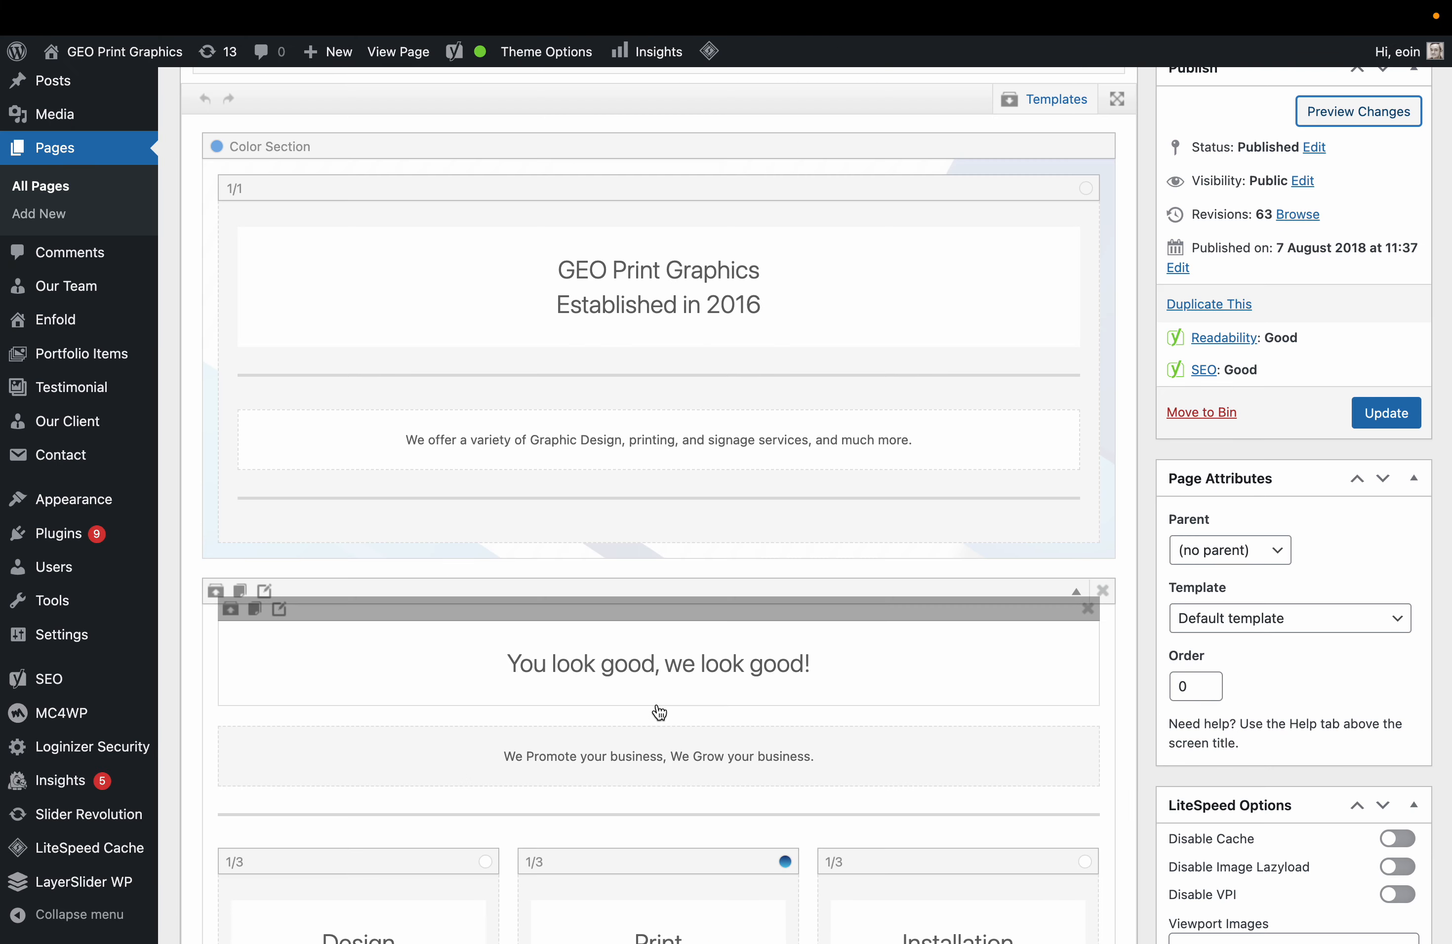
scroll(659, 711, down, 4)
key(ctrl+Tab)
scroll(658, 708, down, 10)
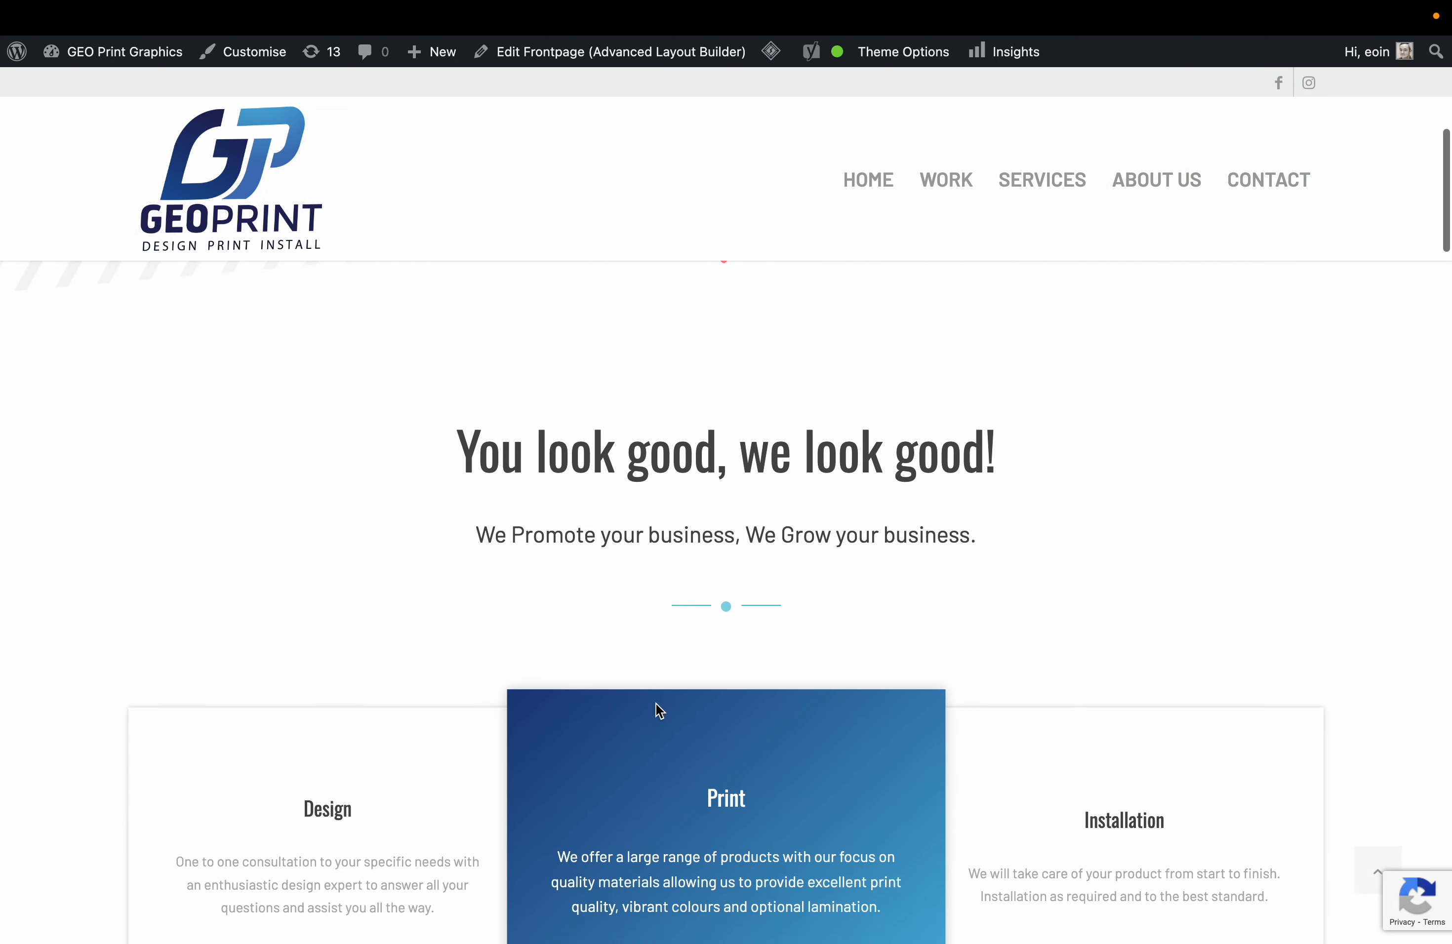
key(ctrl+Tab)
scroll(657, 708, down, 3)
key(ctrl+Tab)
scroll(656, 705, down, 5)
key(ctrl+Tab)
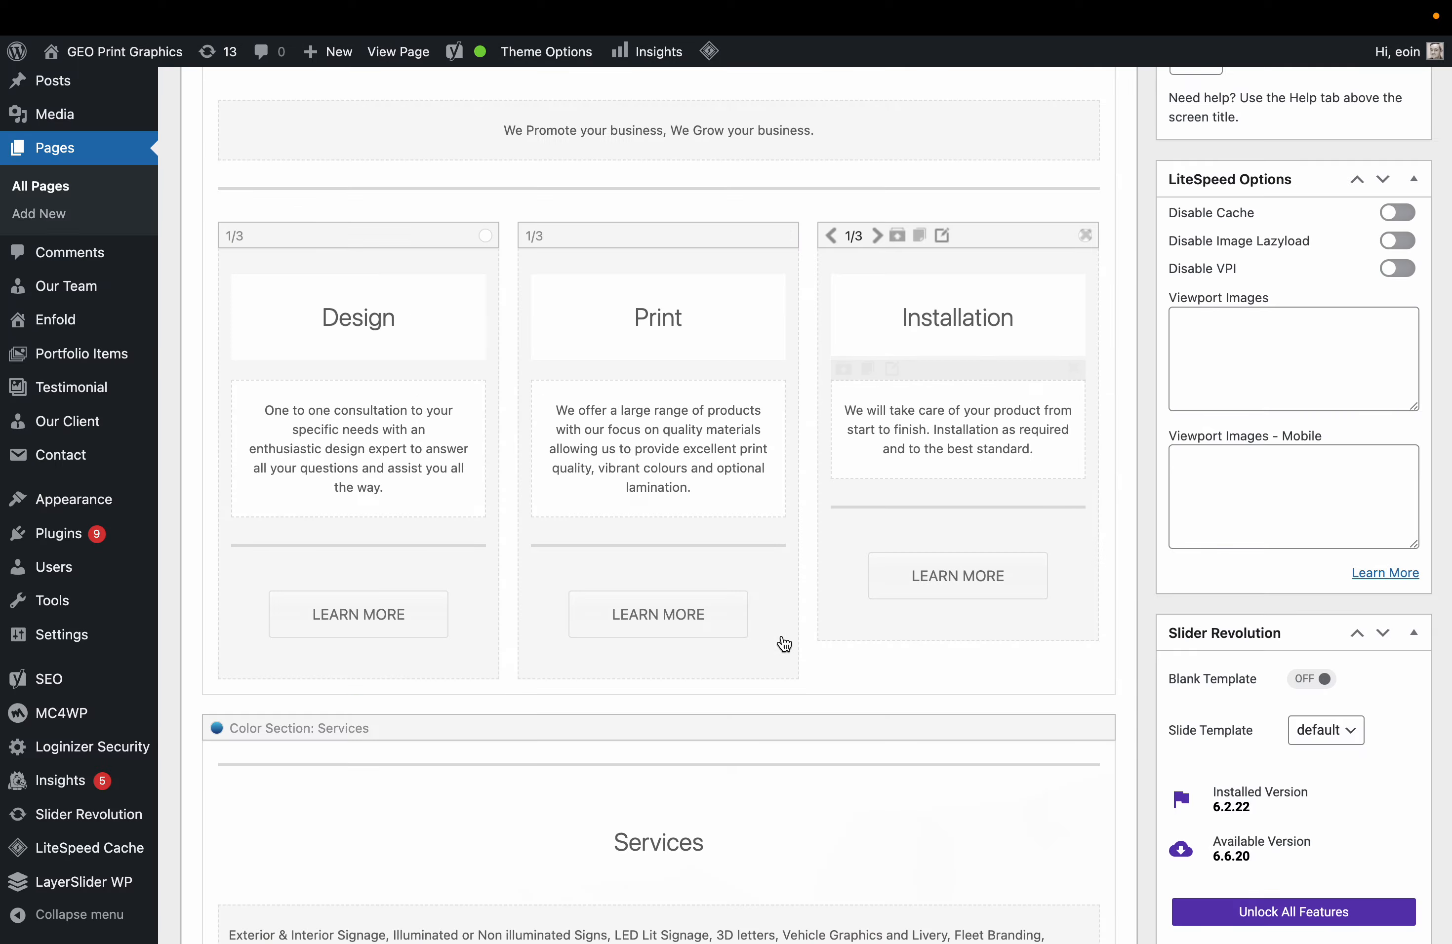
scroll(783, 640, down, 5)
key(ctrl+Tab)
scroll(782, 636, down, 4)
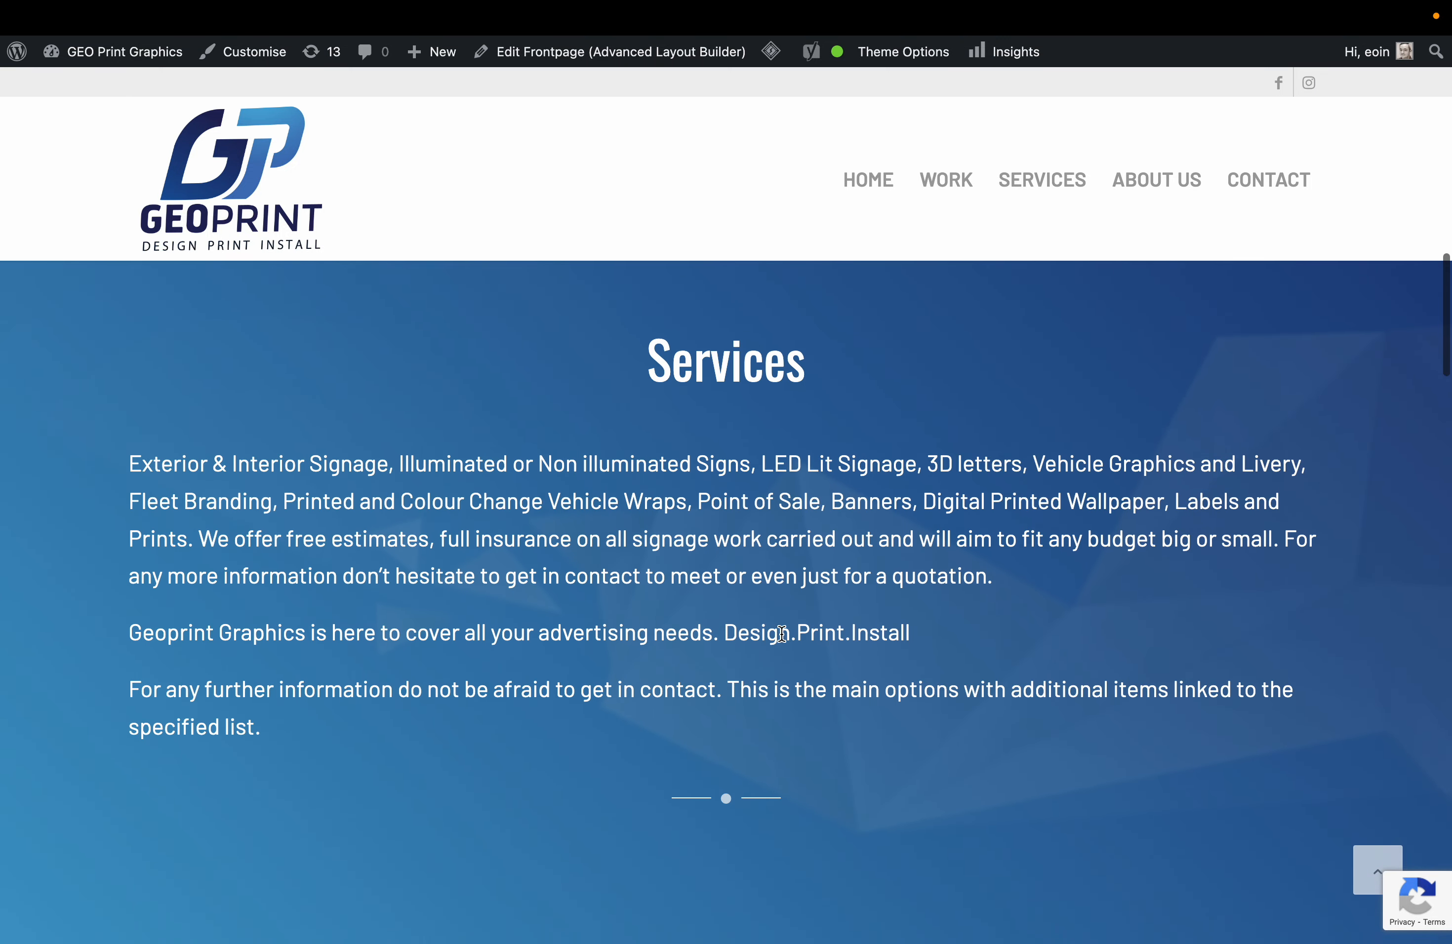
key(ctrl+Tab)
scroll(587, 678, down, 6)
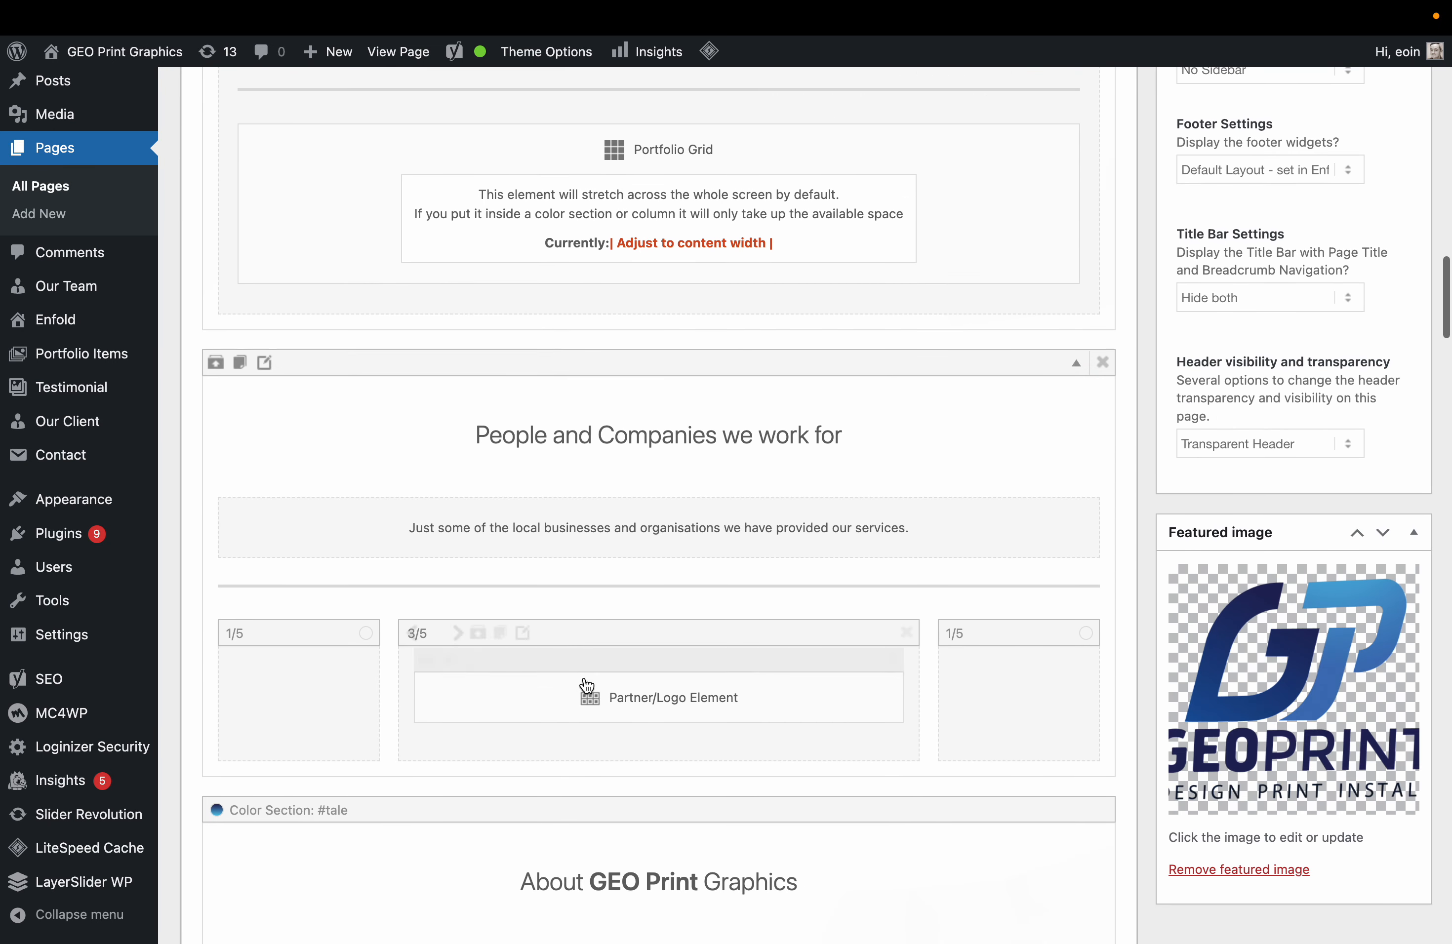
scroll(587, 680, up, 5)
Bold the 'Geoprint Graphics Design.Print.Install' line in the Services text.
click(651, 619)
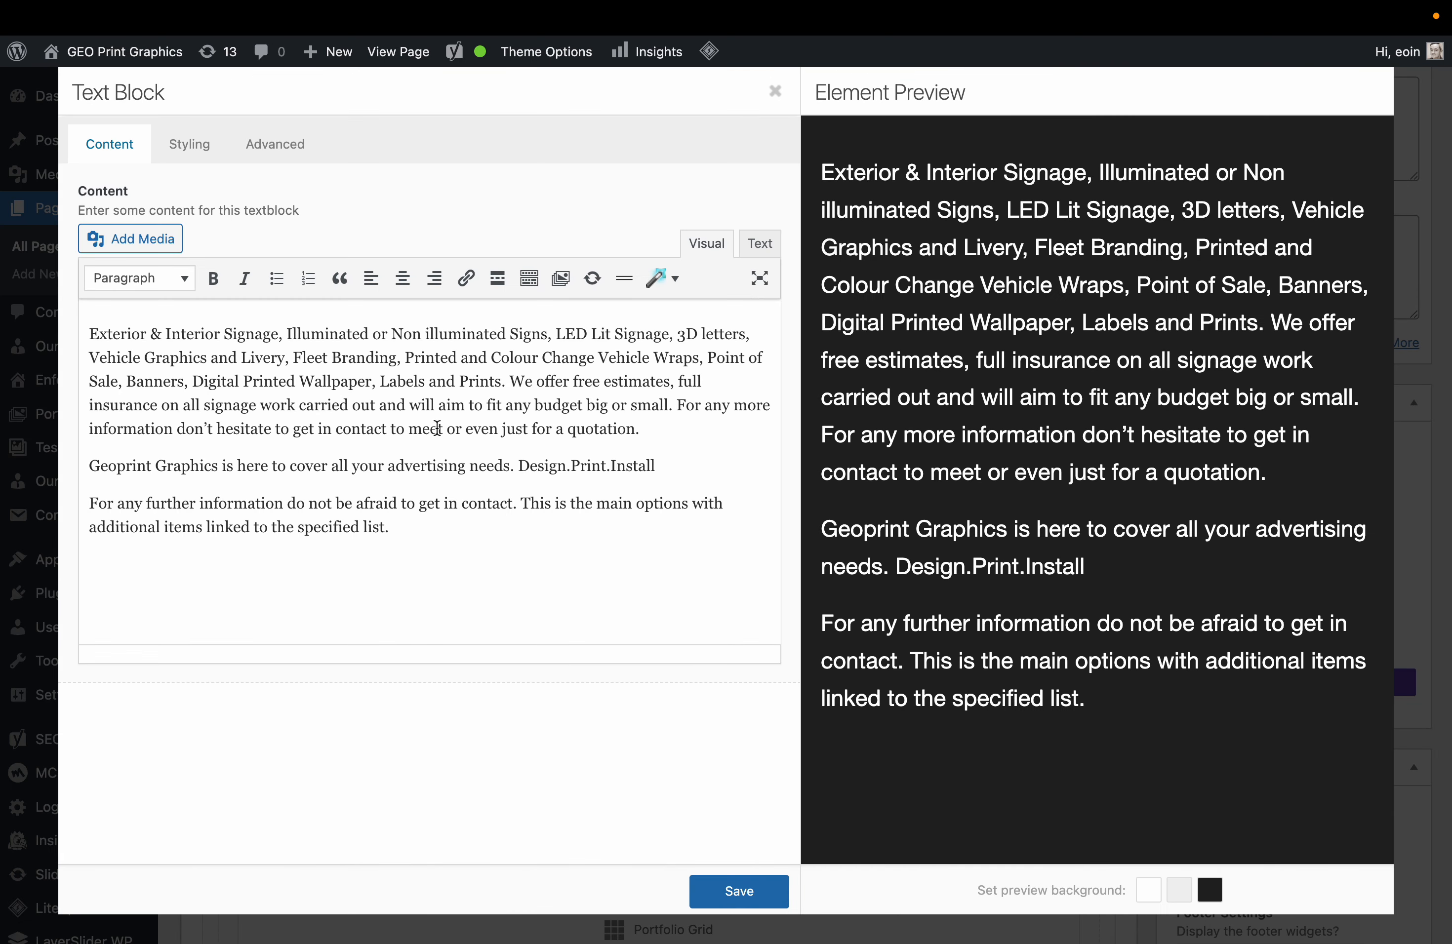
drag(672, 466, 49, 473)
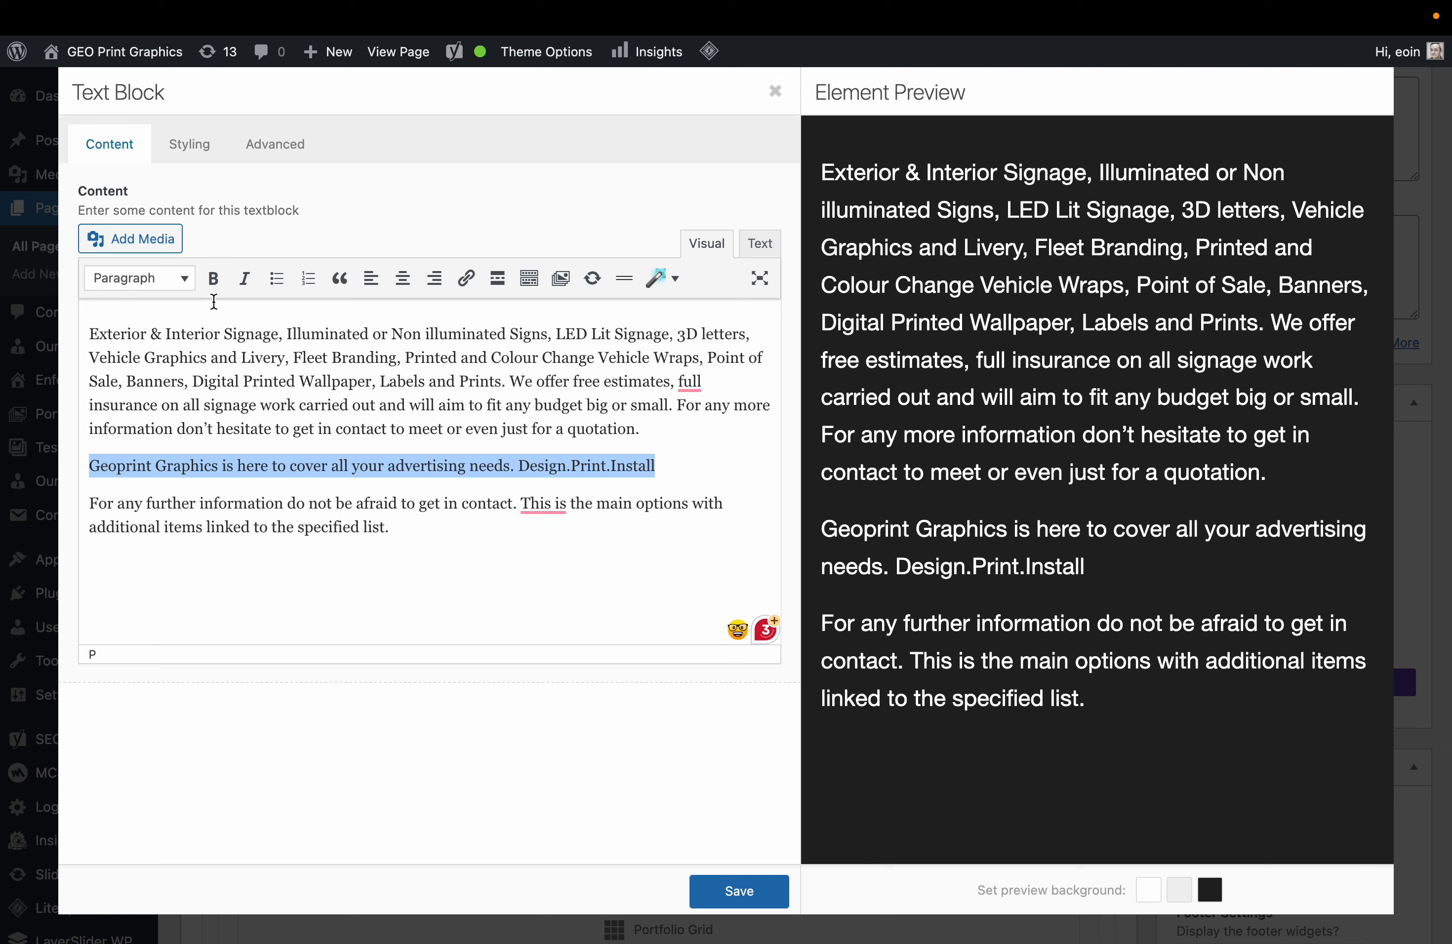
click(213, 279)
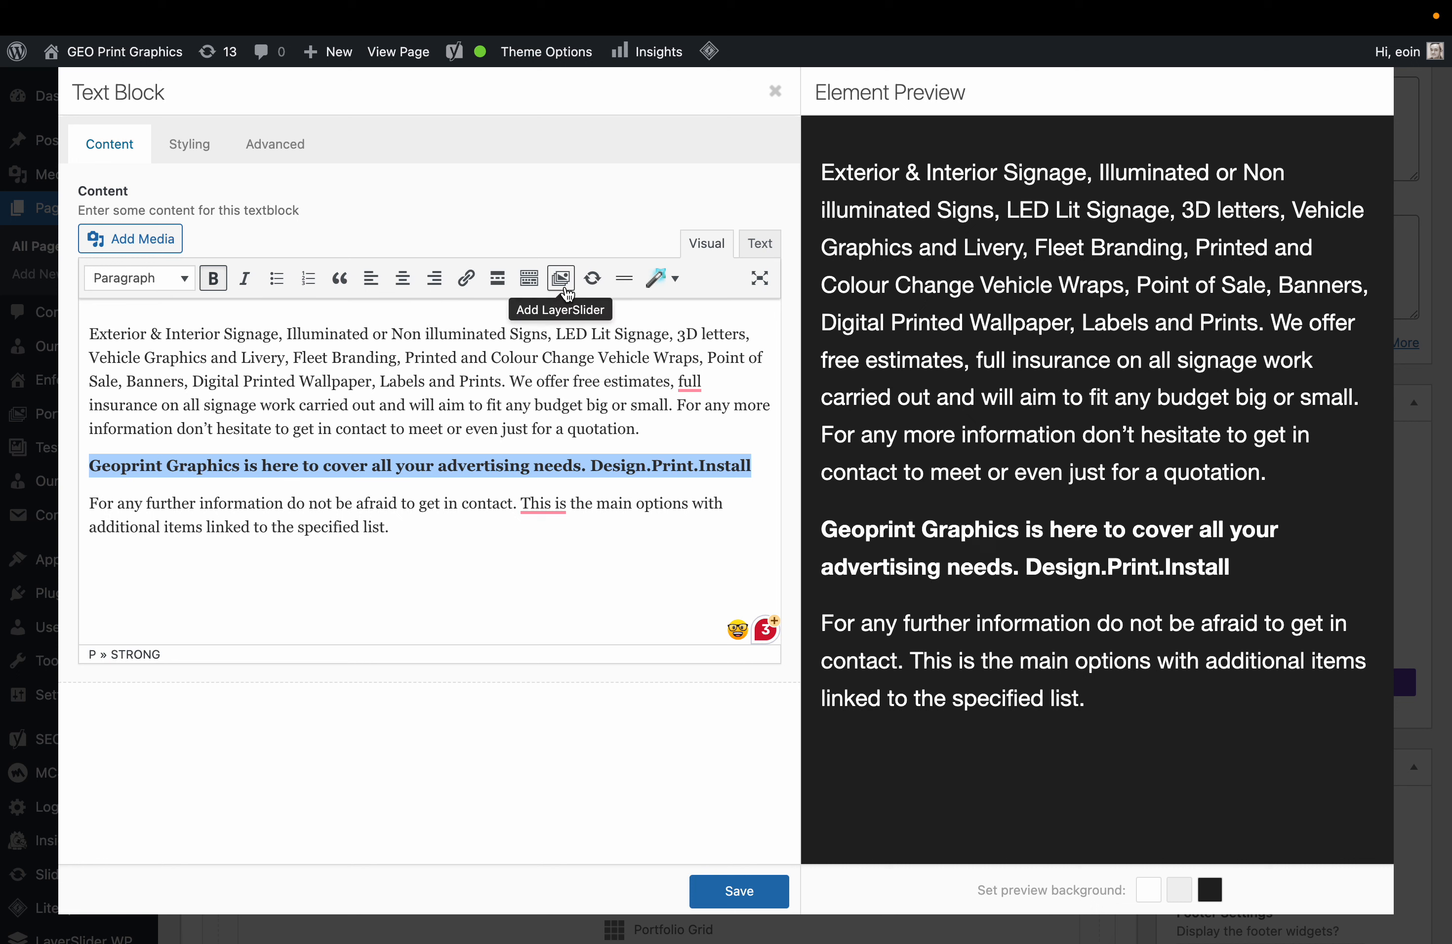
click(677, 525)
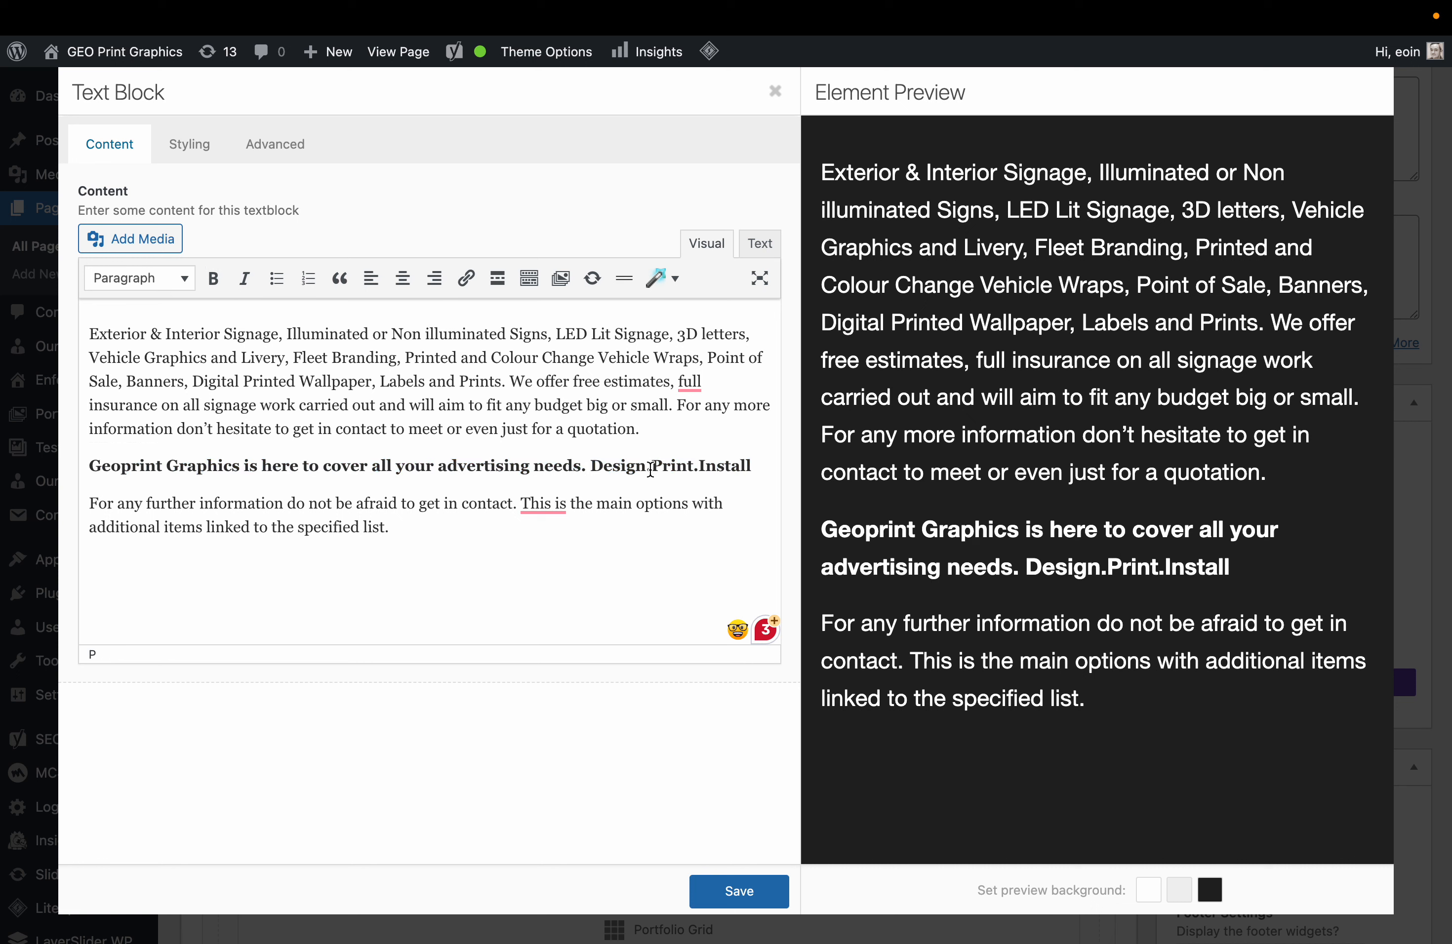
Accept the grammar fixes: 'This' to 'These', add 'and' before 'full', 'These are'.
click(559, 549)
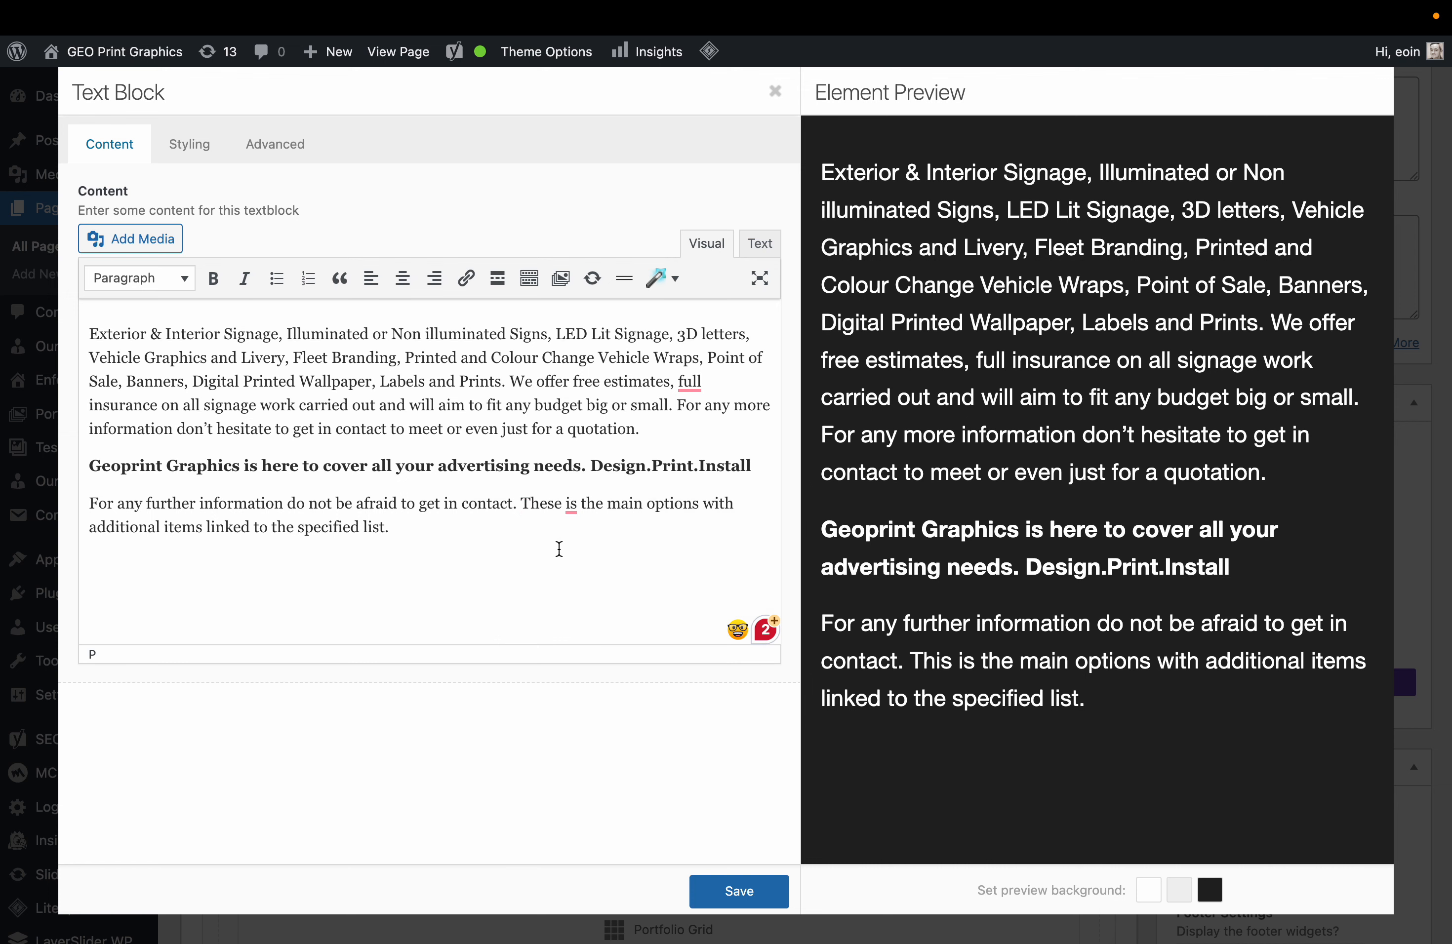
mouse_move(694, 387)
click(696, 440)
mouse_move(591, 501)
click(578, 548)
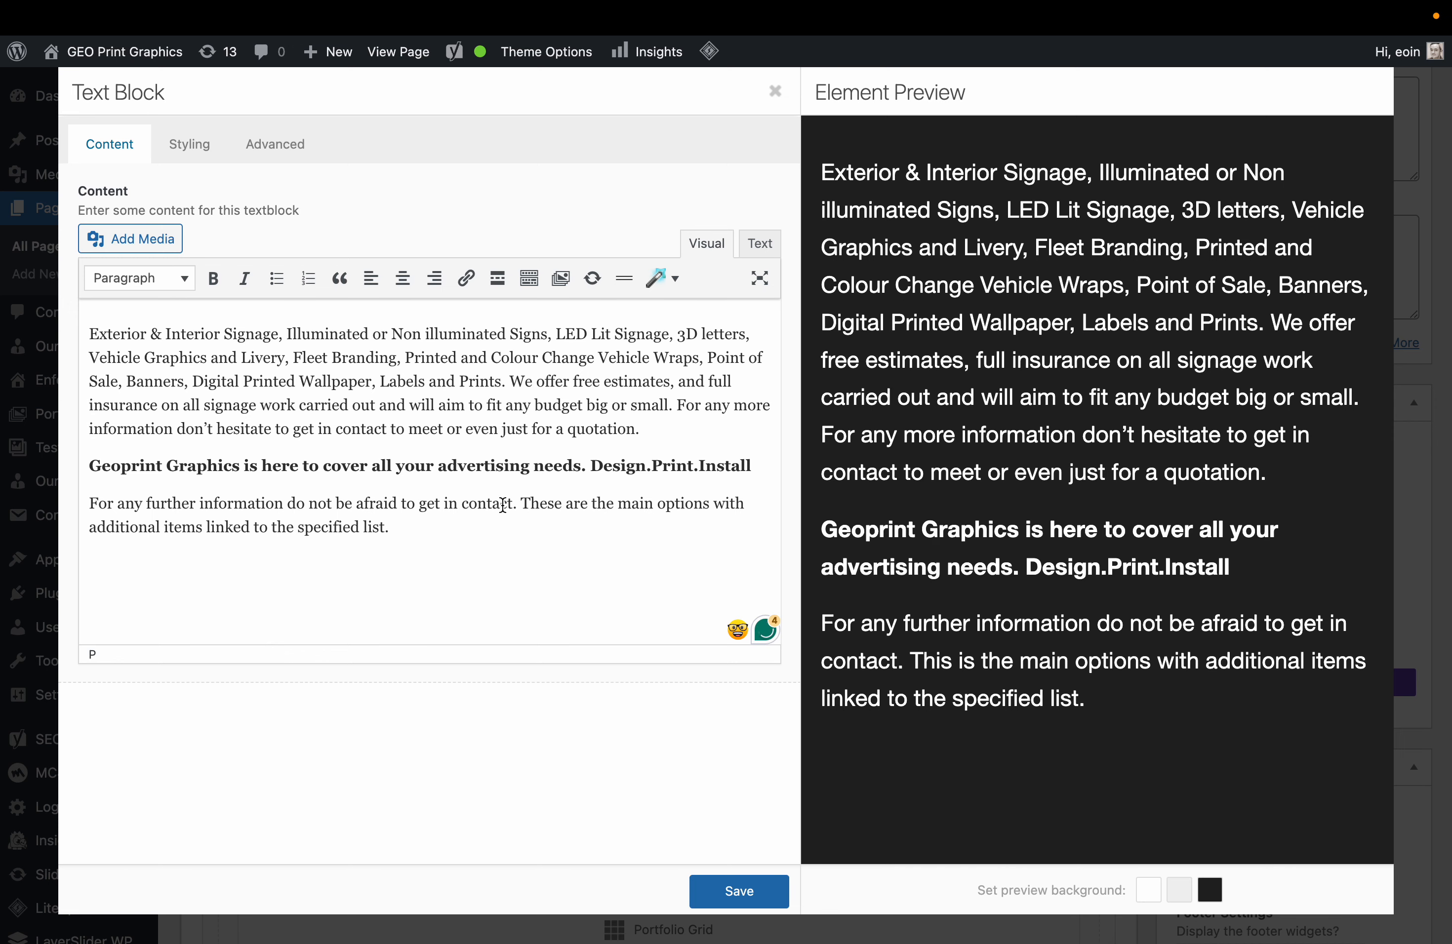
Make 'These are the main options' its own paragraph and save the Services text.
click(520, 502)
key(Return)
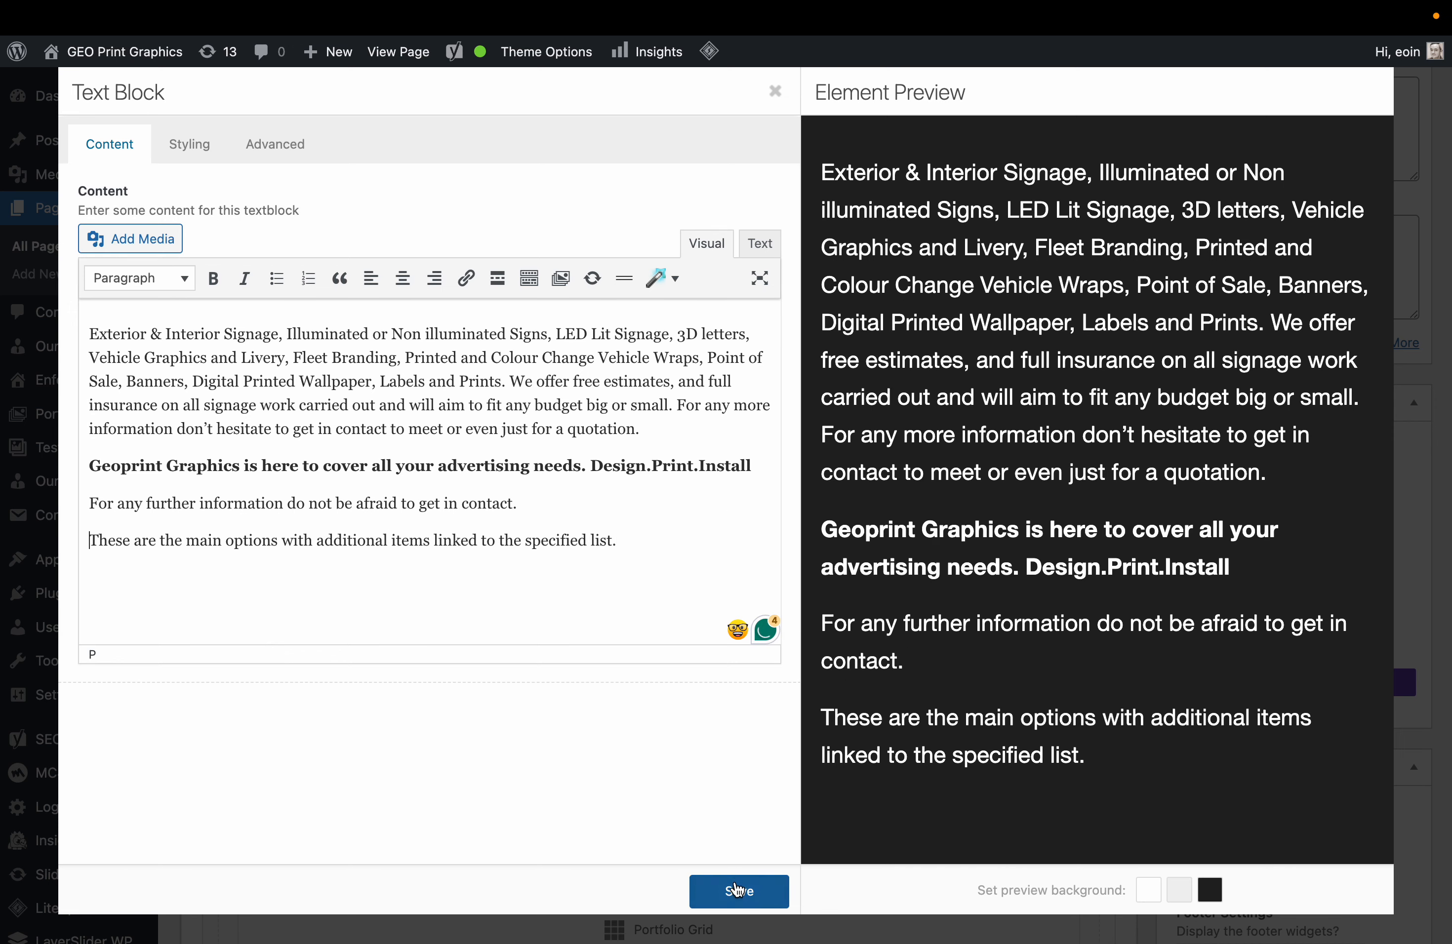
click(739, 891)
Open the About GEO Print Graphics text block and select the founder's name.
scroll(772, 662, down, 12)
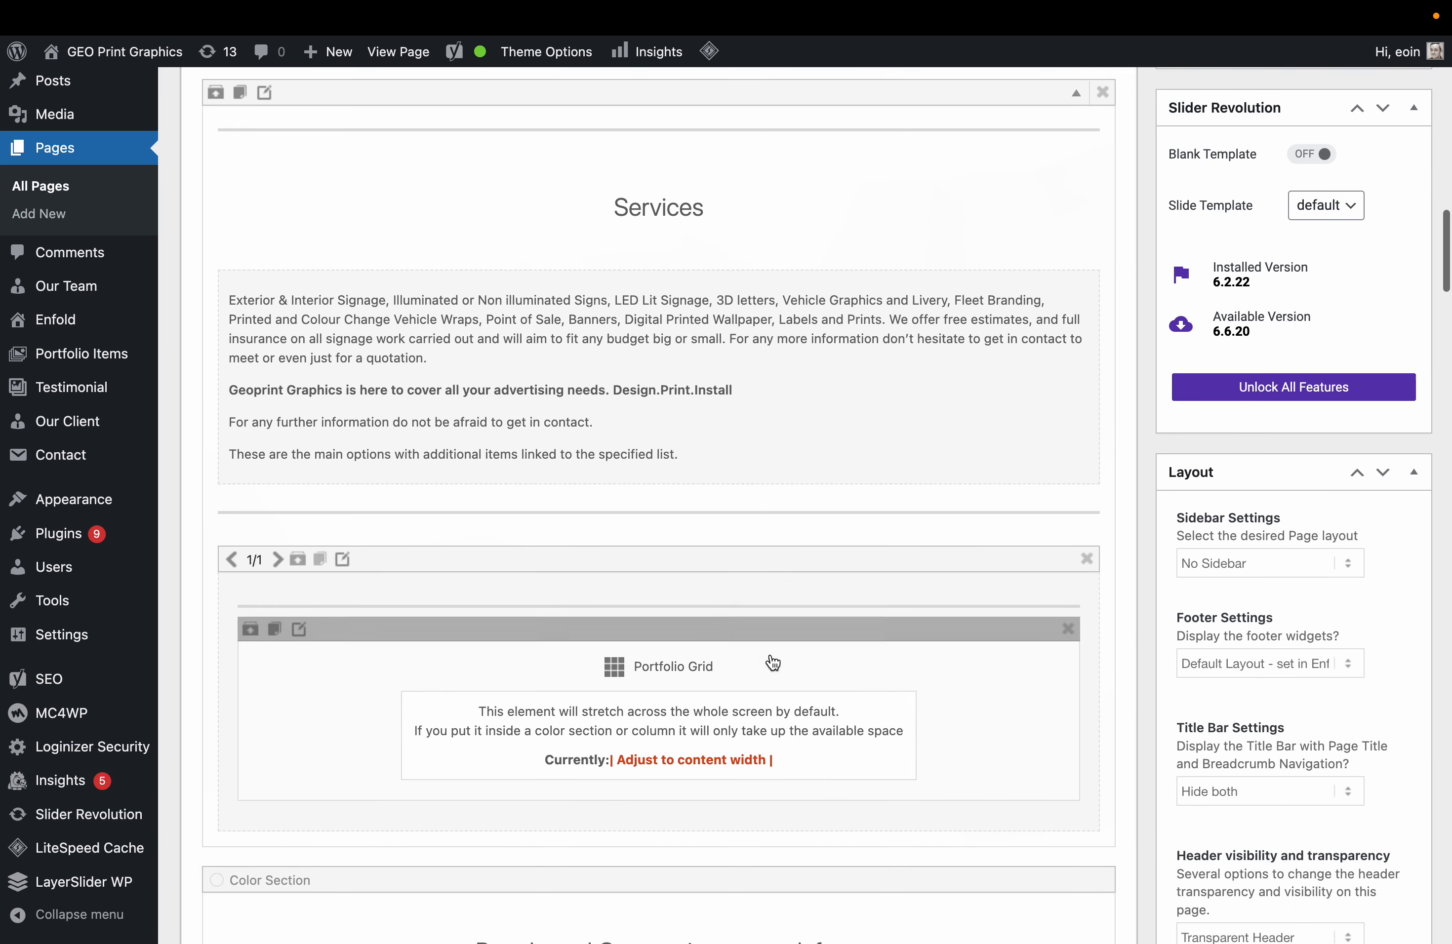
scroll(771, 656, down, 10)
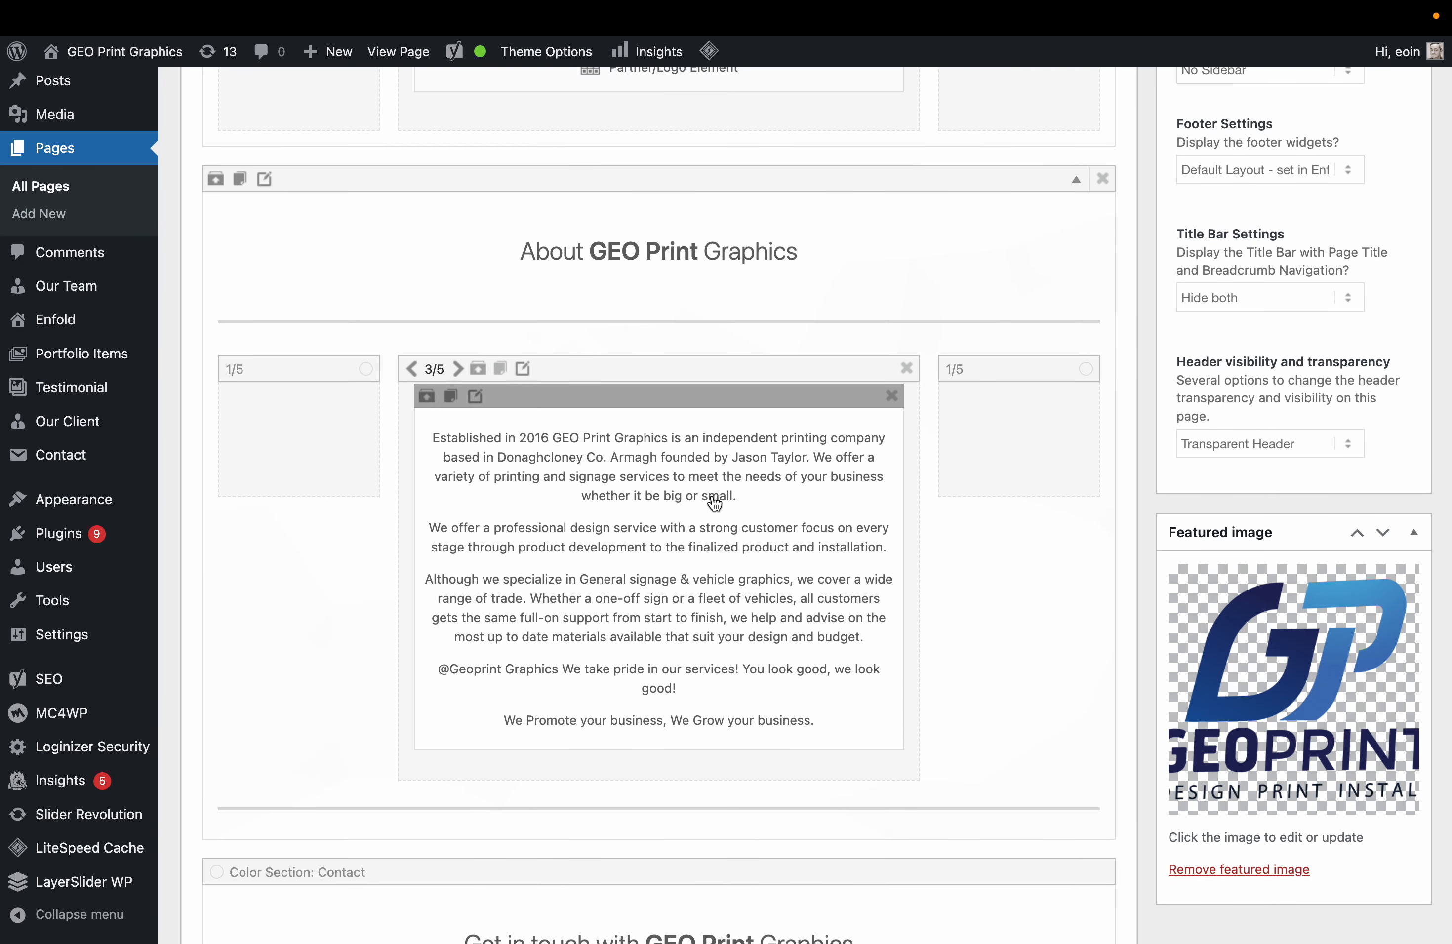
click(665, 593)
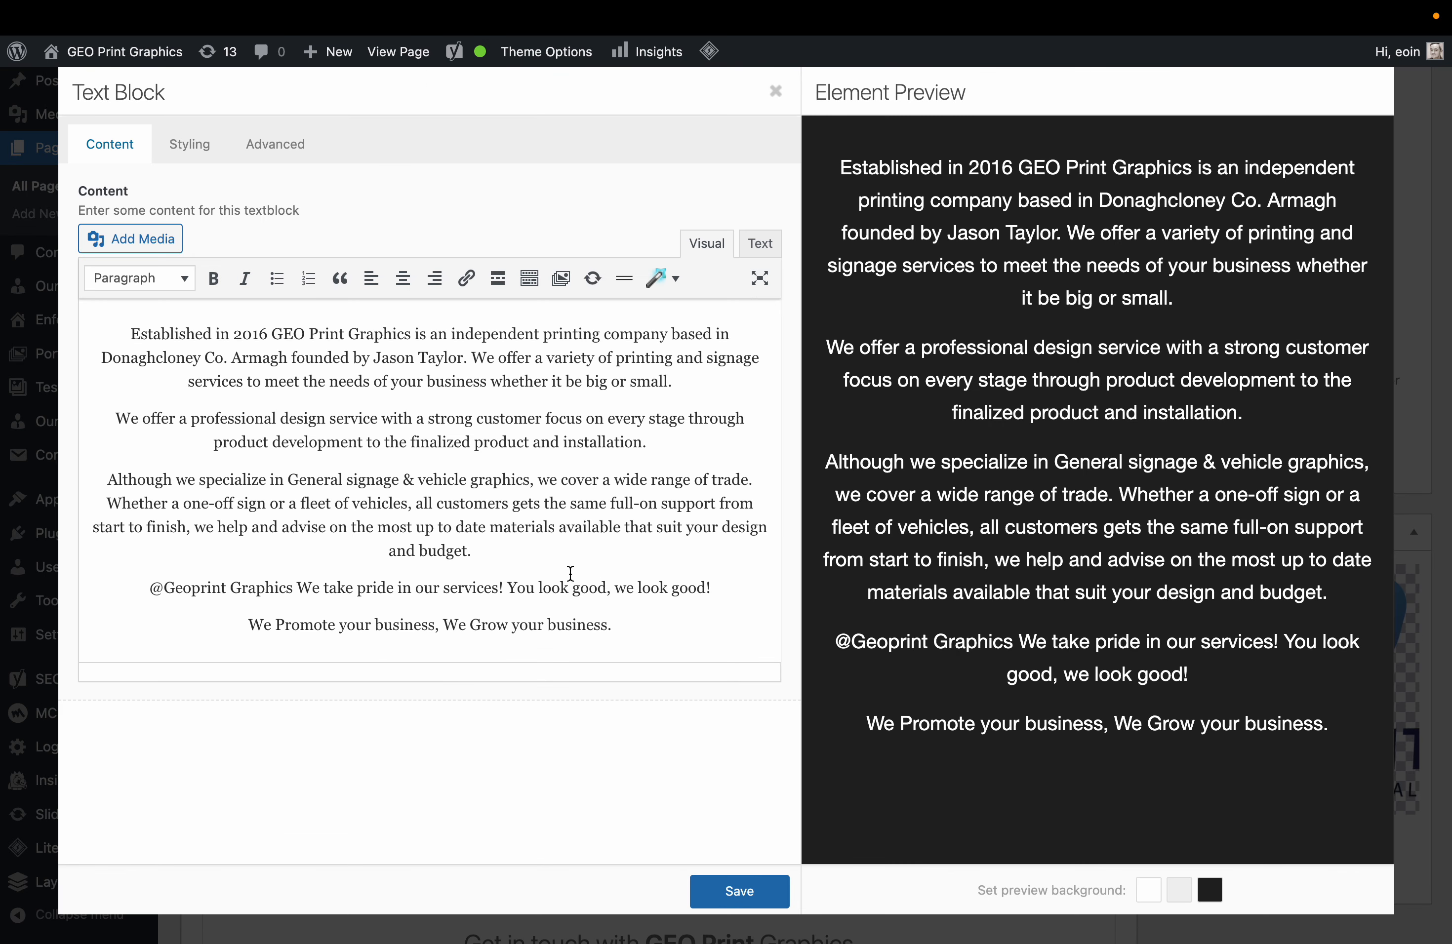
drag(462, 360, 405, 362)
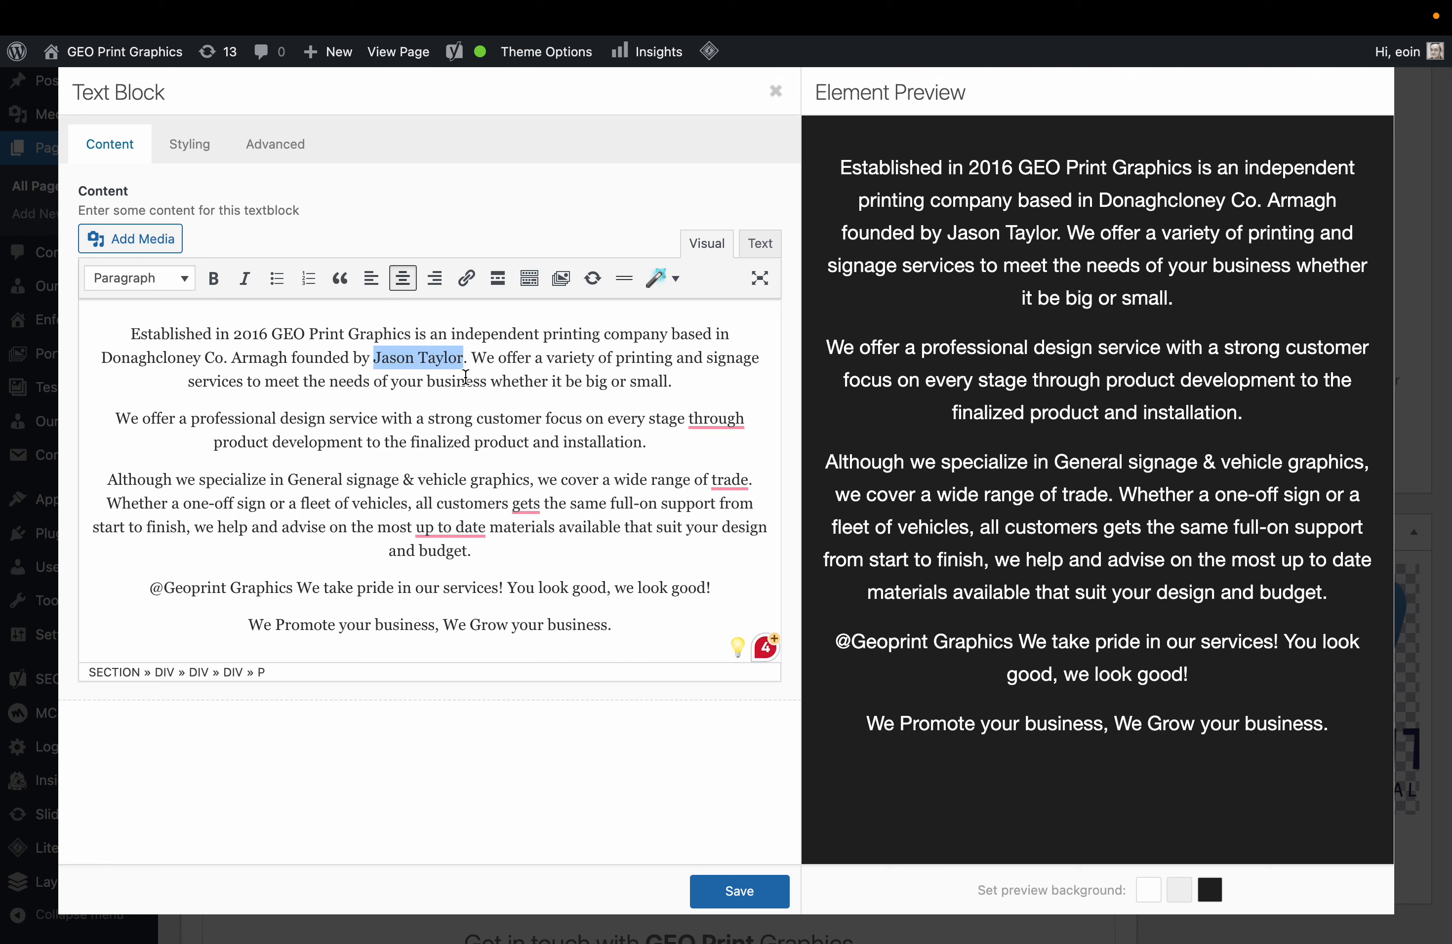
In a new tab, enter 'geo print graphics' in the Google search box.
key(super+t)
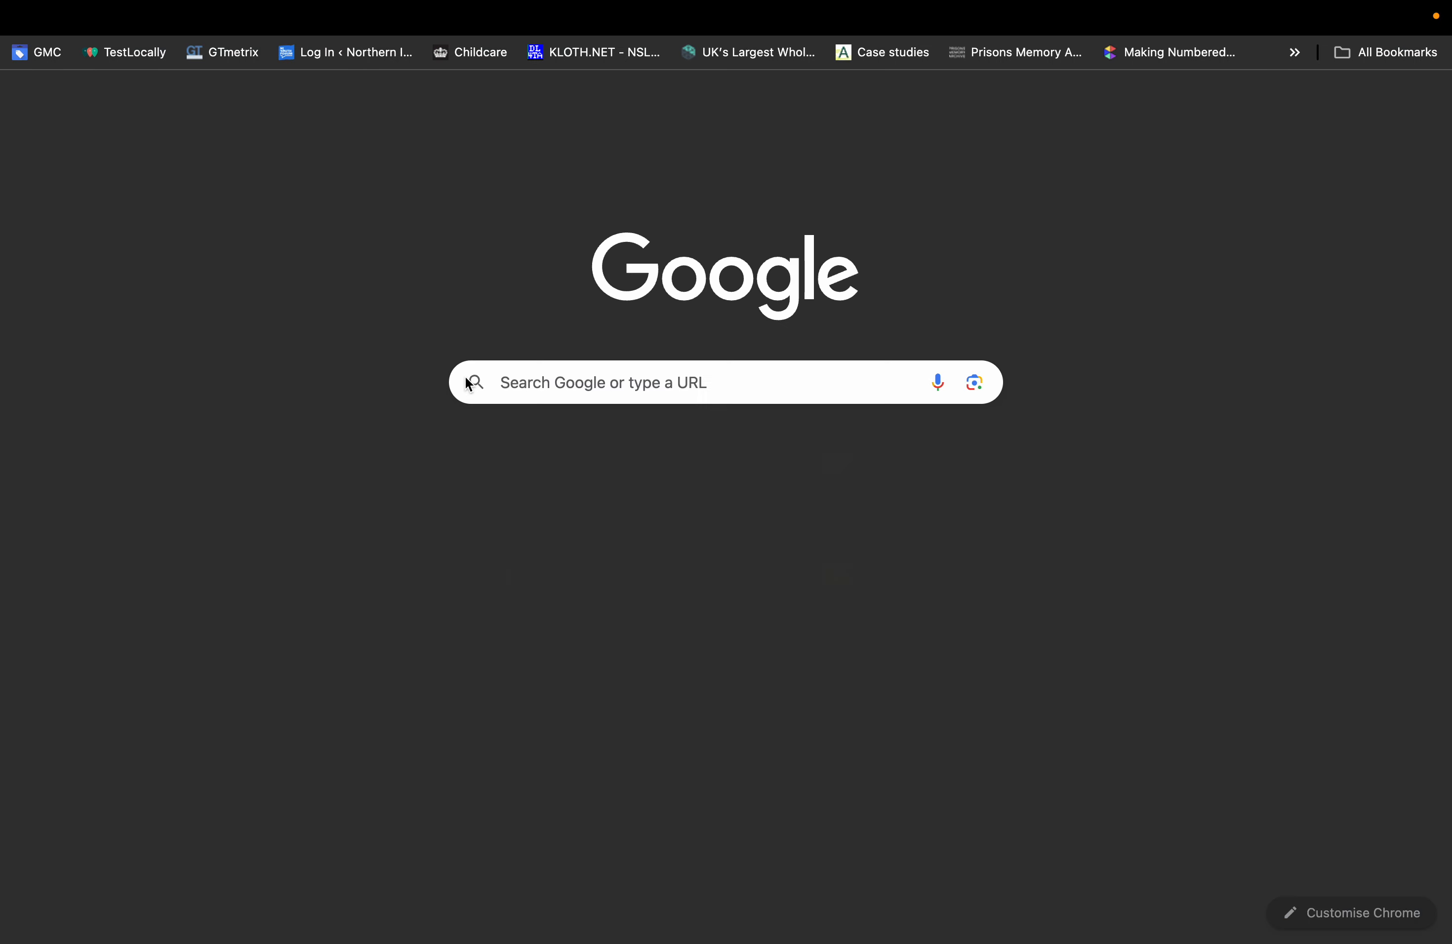
click(583, 389)
text(ge)
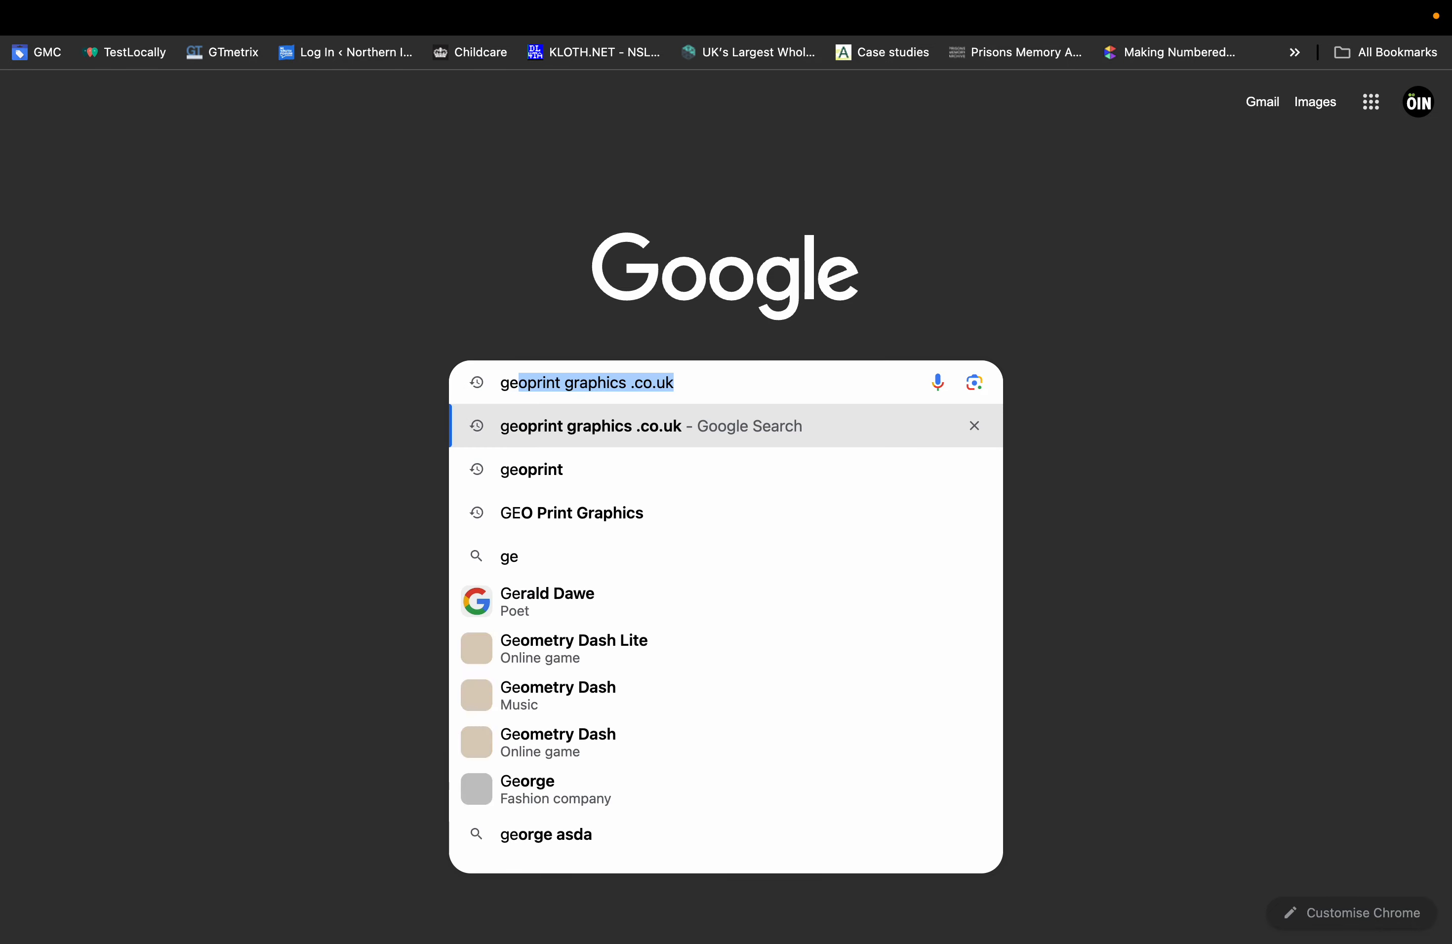
text(o print graphics)
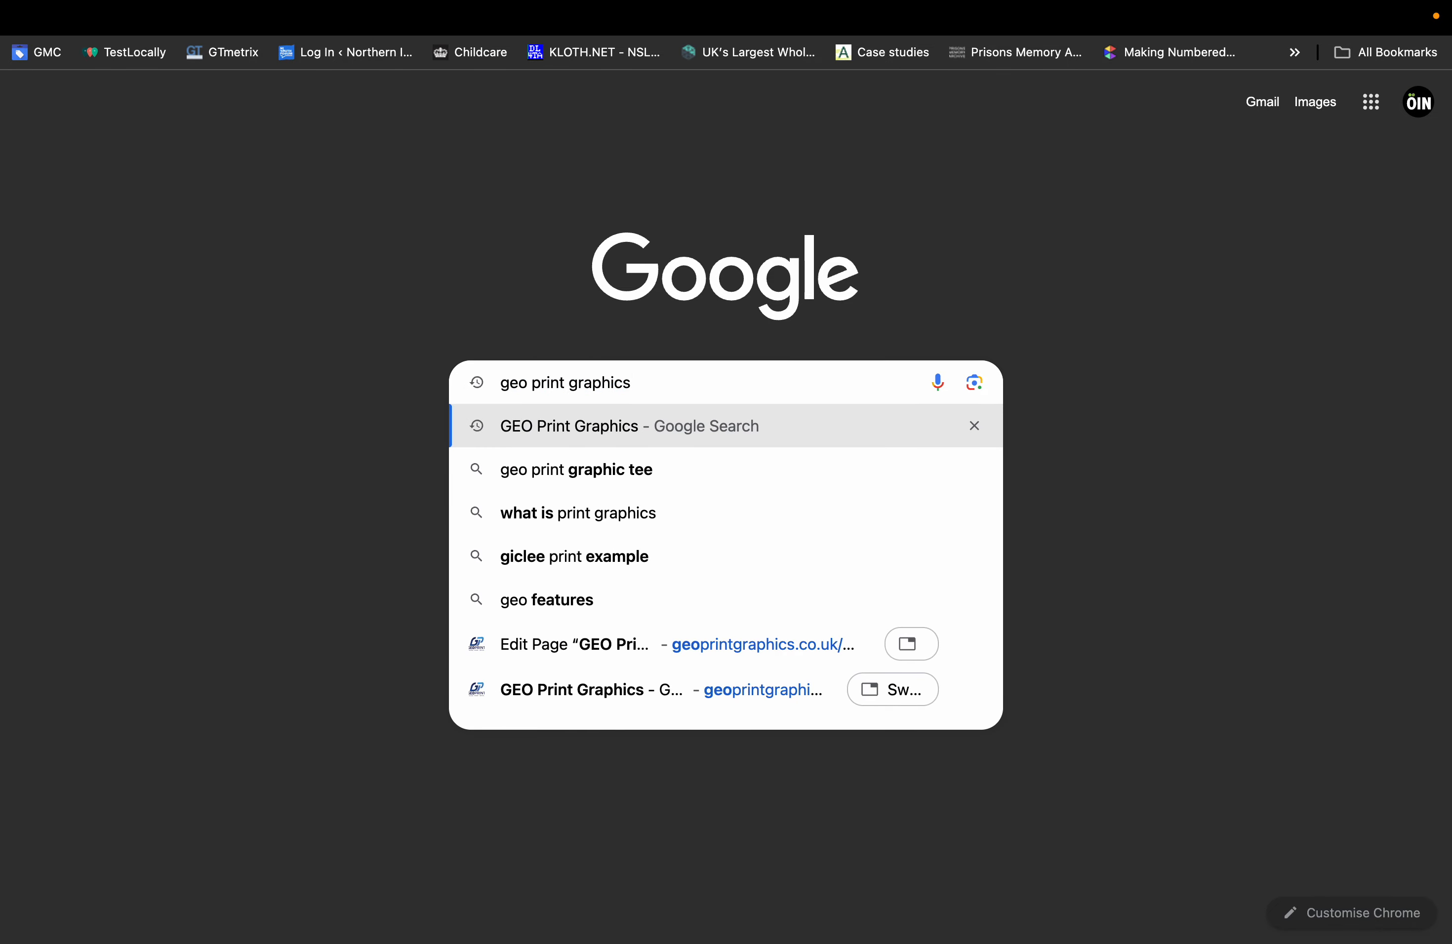
text(Medals & Plaques)
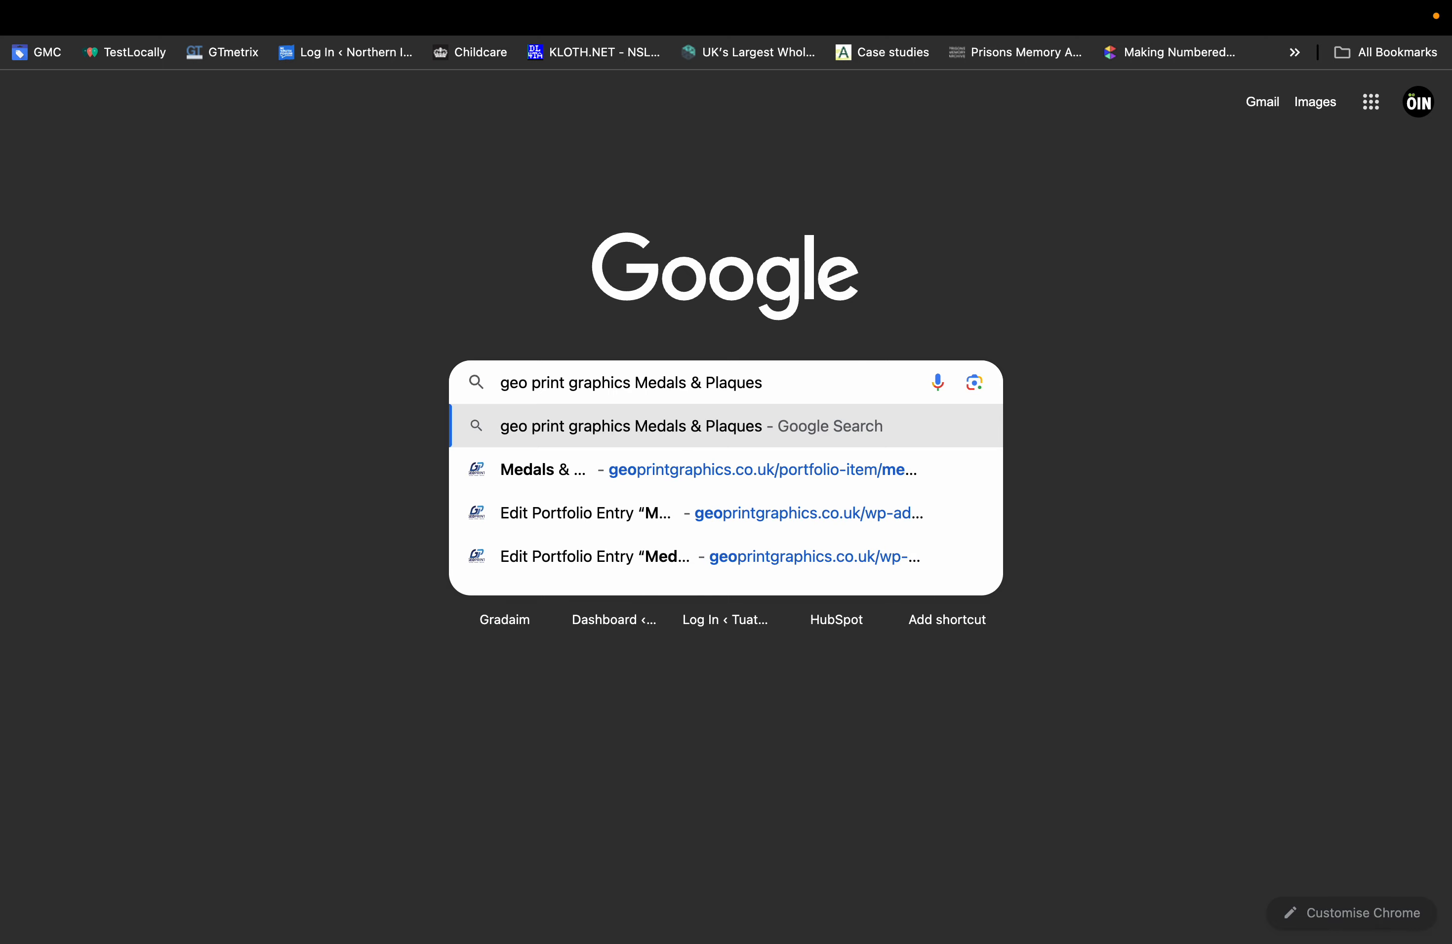
key(BackSpace)
key(BackSpace)
key(BackSpace)
key(BackSpace)
key(BackSpace)
key(BackSpace)
key(BackSpace)
key(BackSpace)
key(BackSpace)
key(BackSpace)
key(BackSpace)
key(BackSpace)
key(BackSpace)
key(BackSpace)
key(BackSpace)
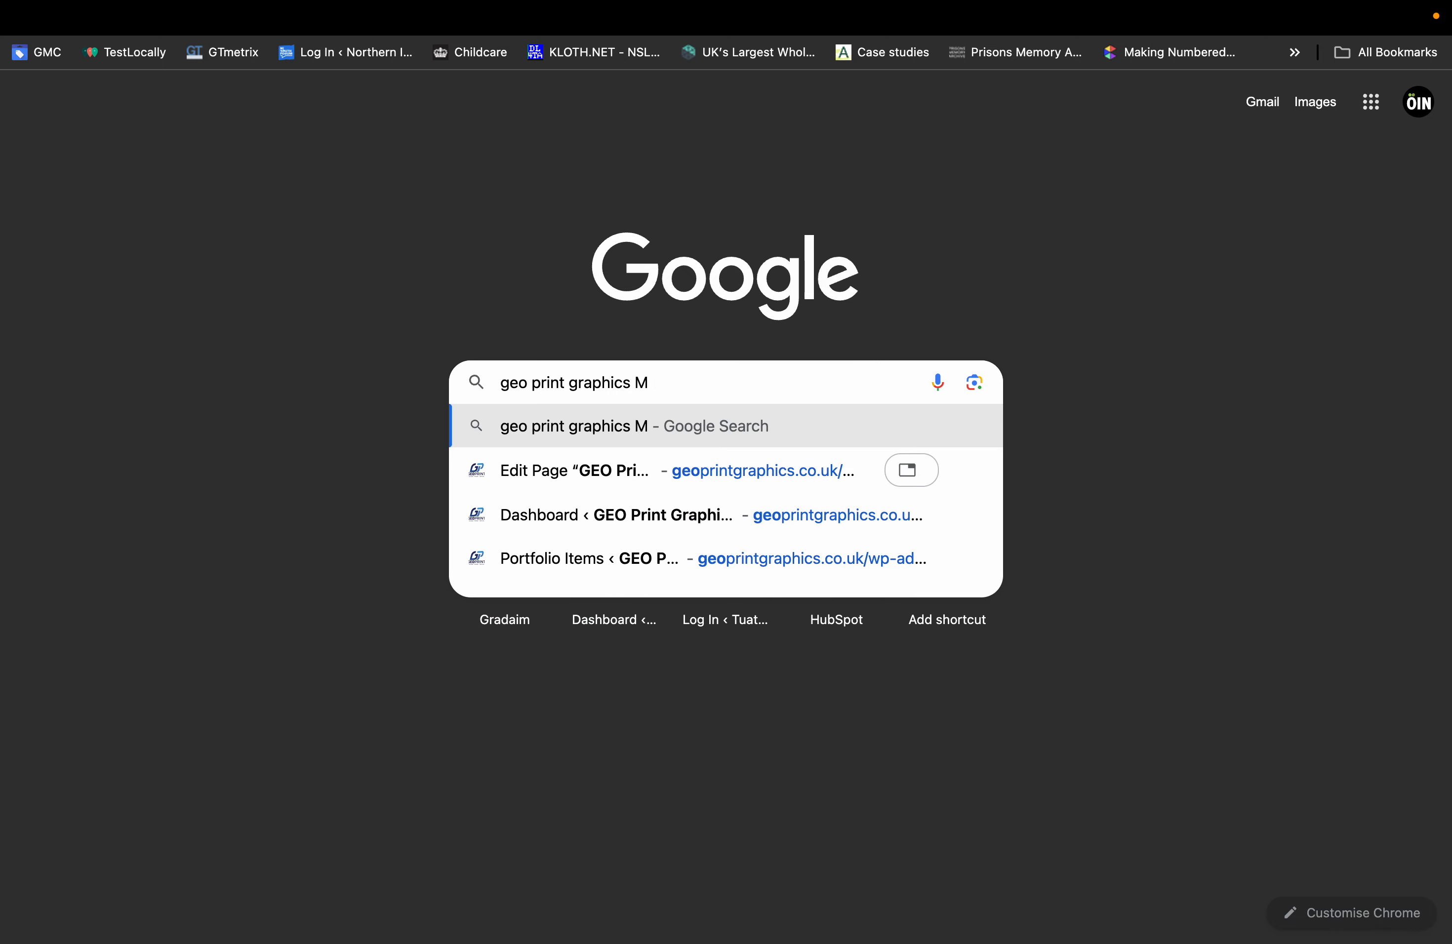
key(BackSpace)
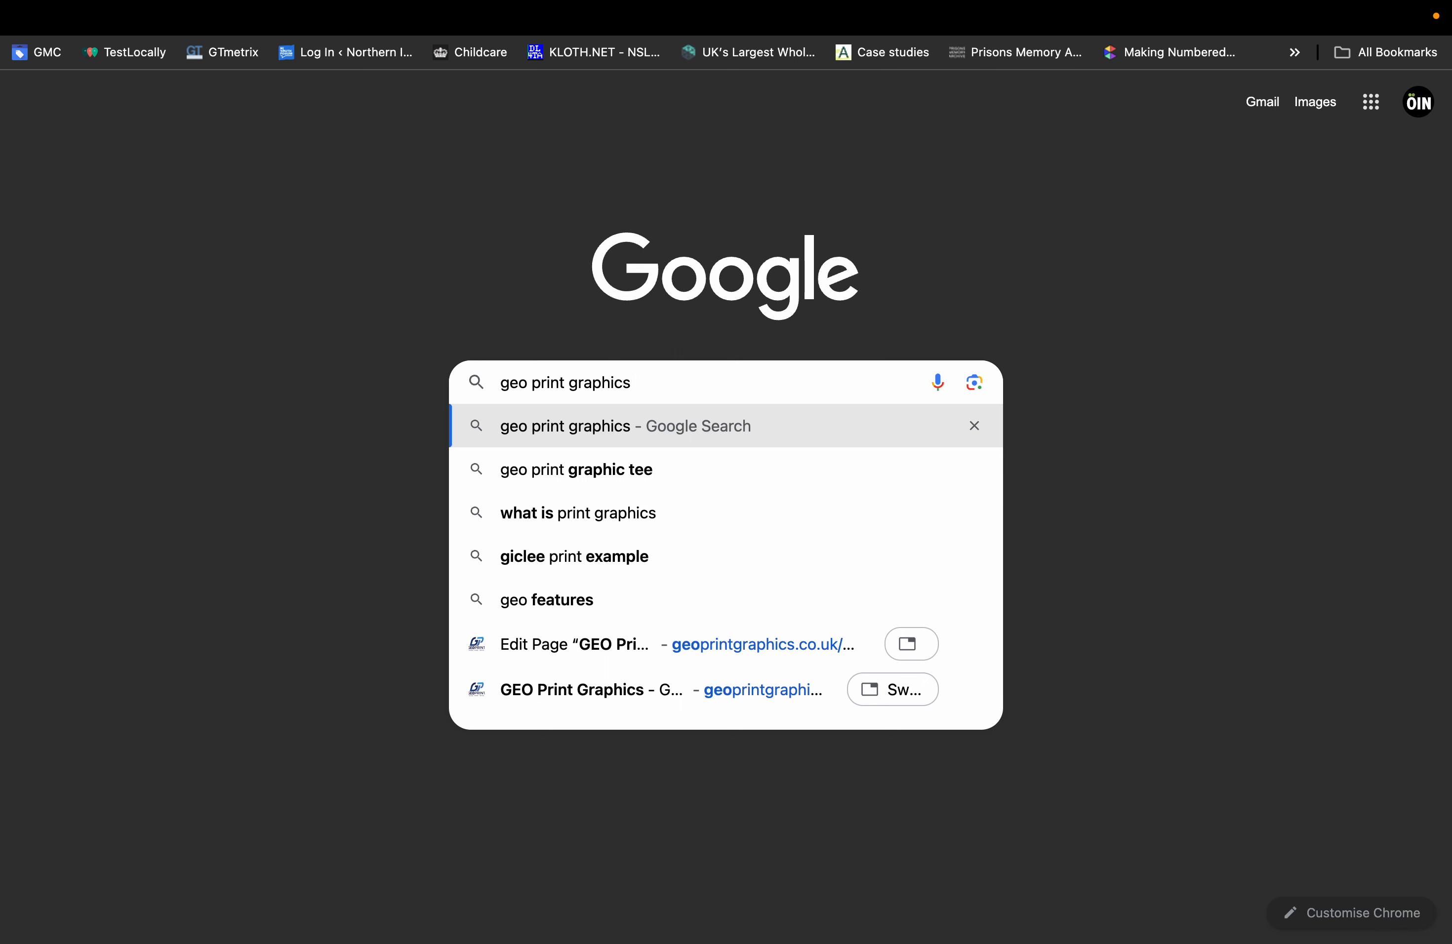
Scroll through the live GEO Print Graphics site, then return to the Google tab.
key(ctrl+Tab)
scroll(726, 505, down, 10)
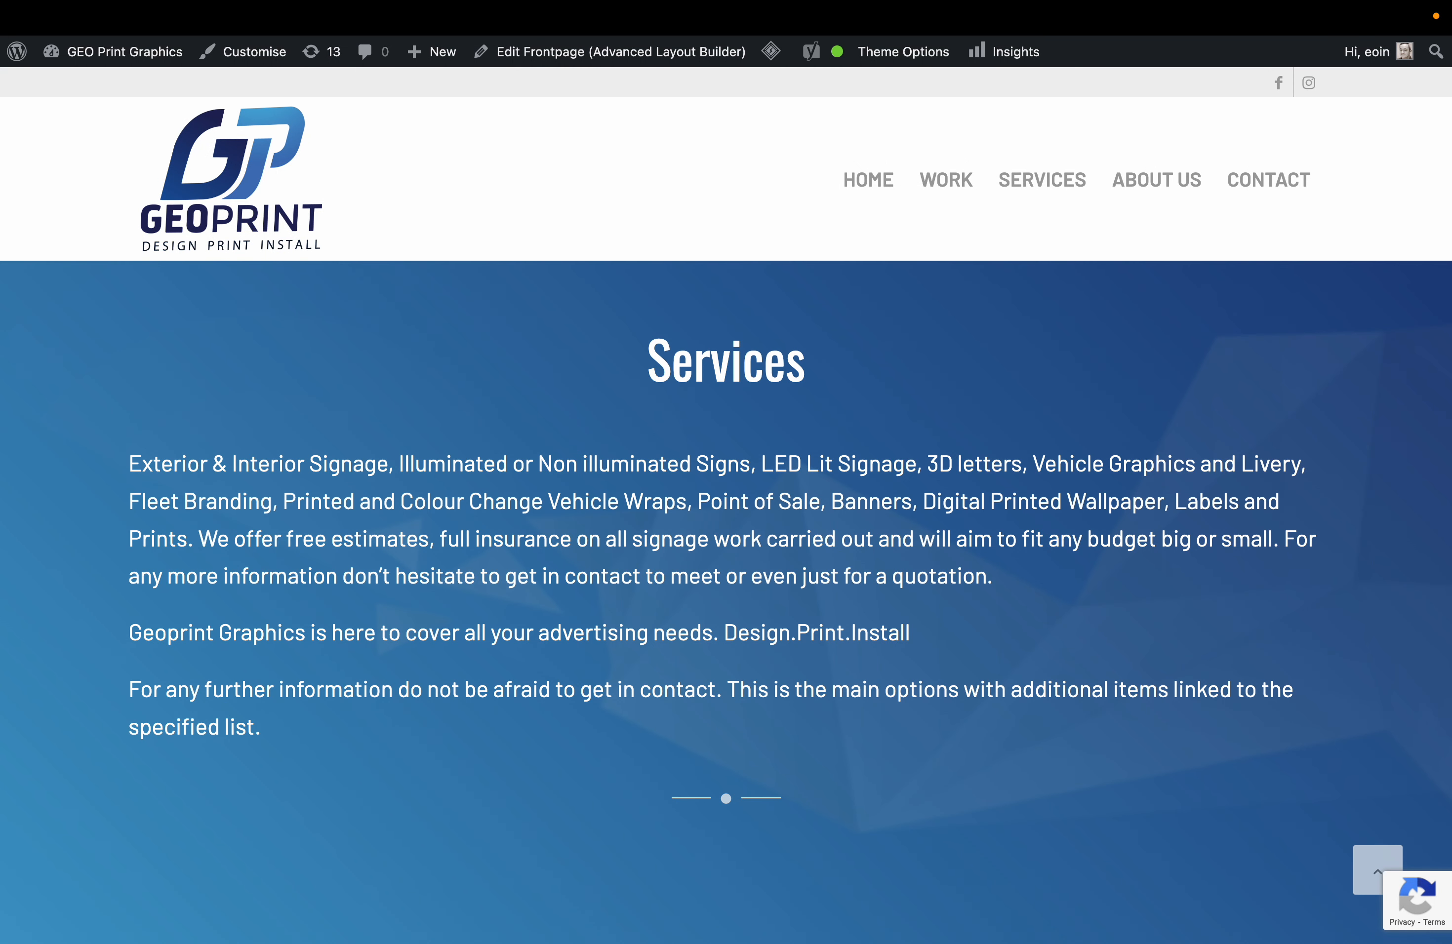
scroll(726, 505, up, 10)
scroll(726, 505, down, 10)
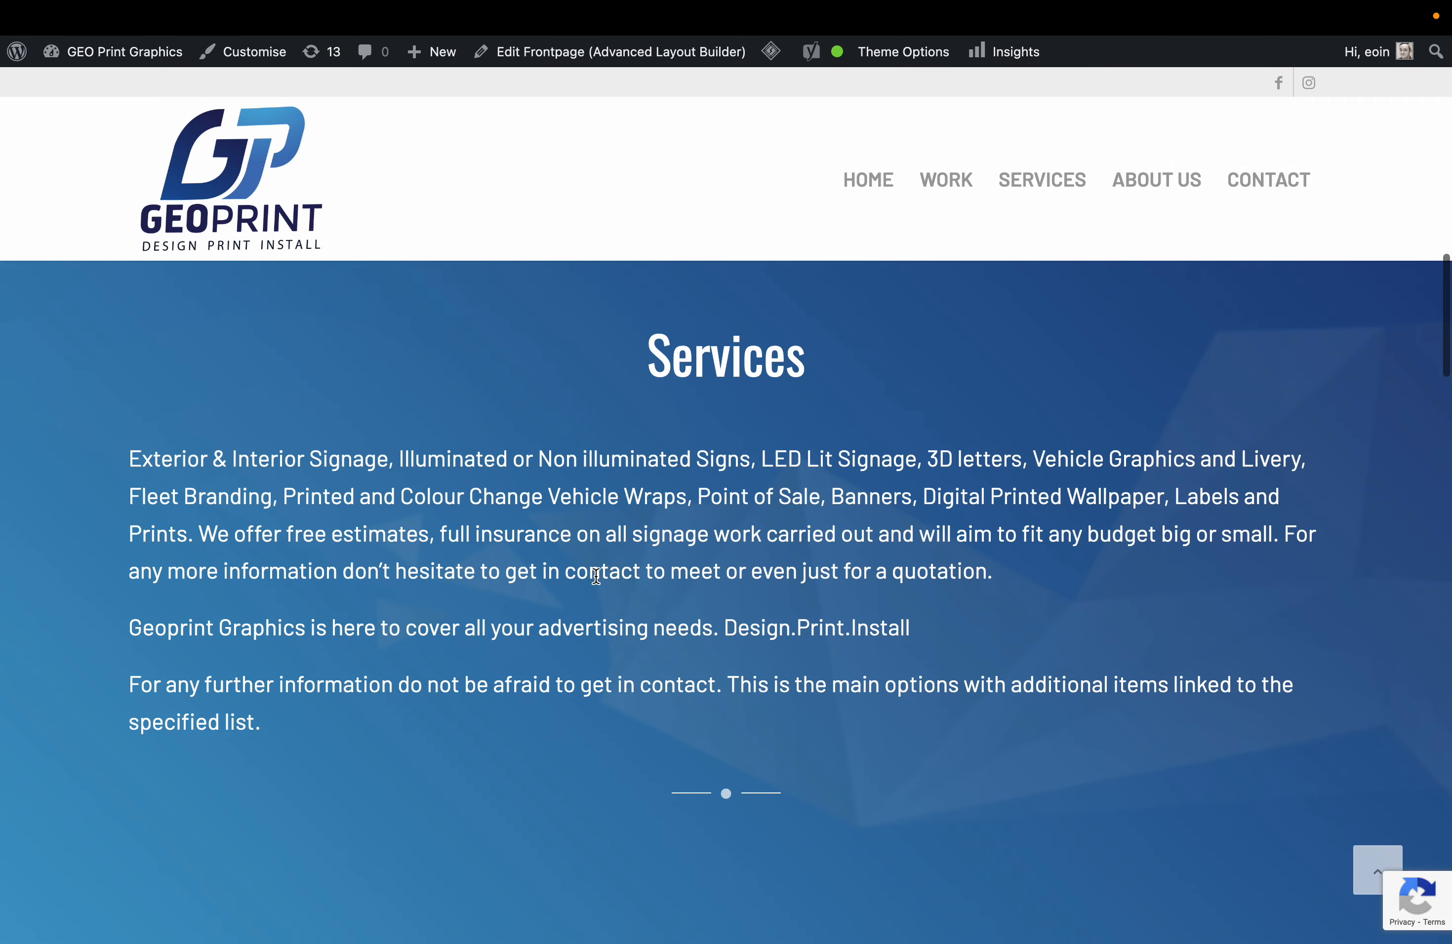
scroll(598, 581, down, 15)
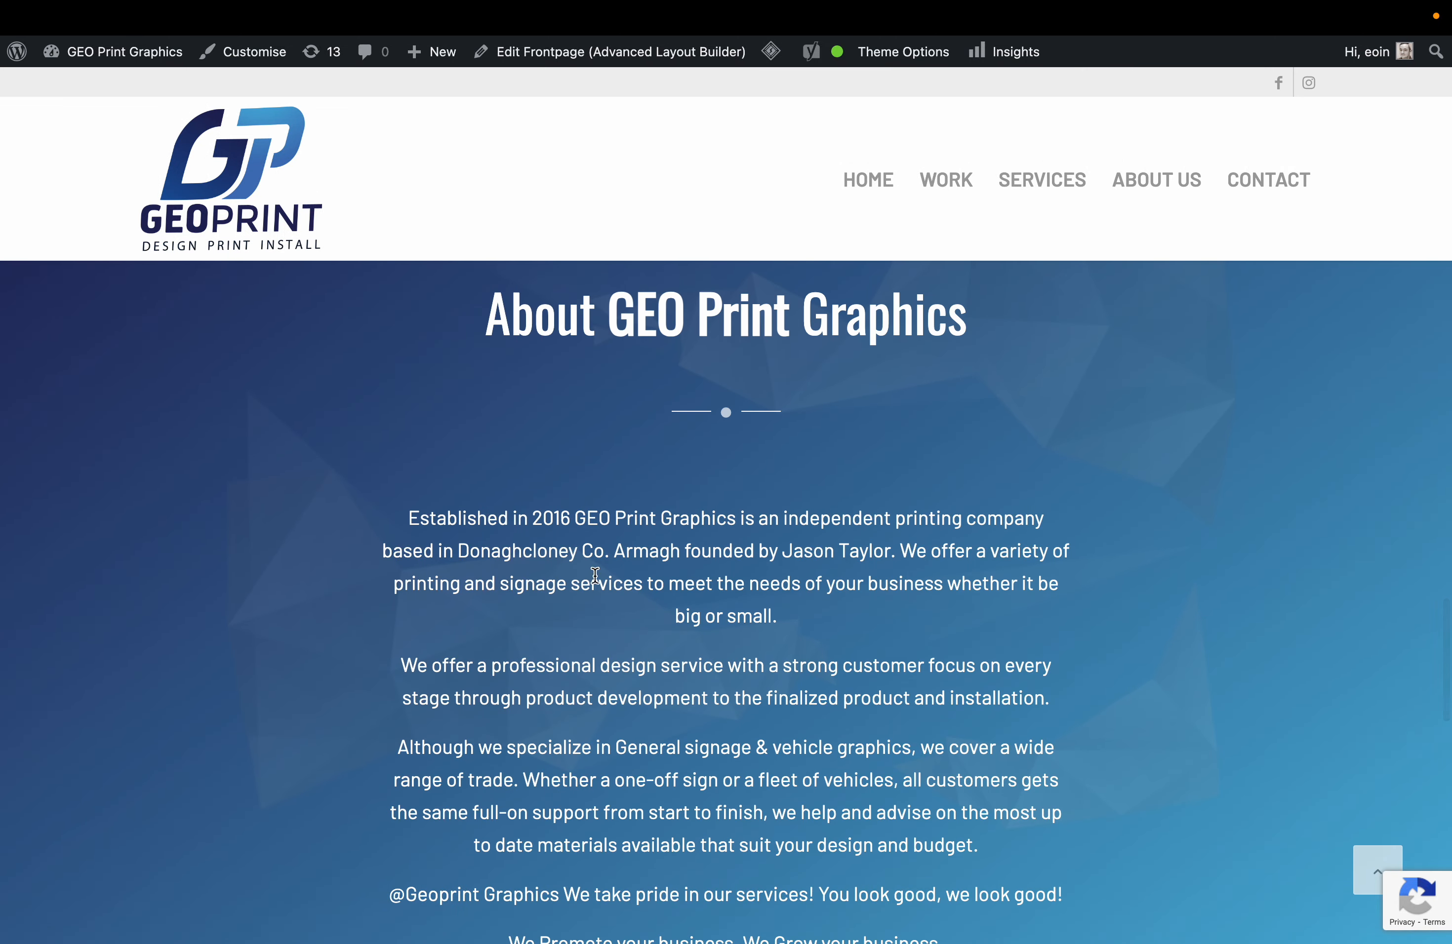
scroll(596, 578, down, 3)
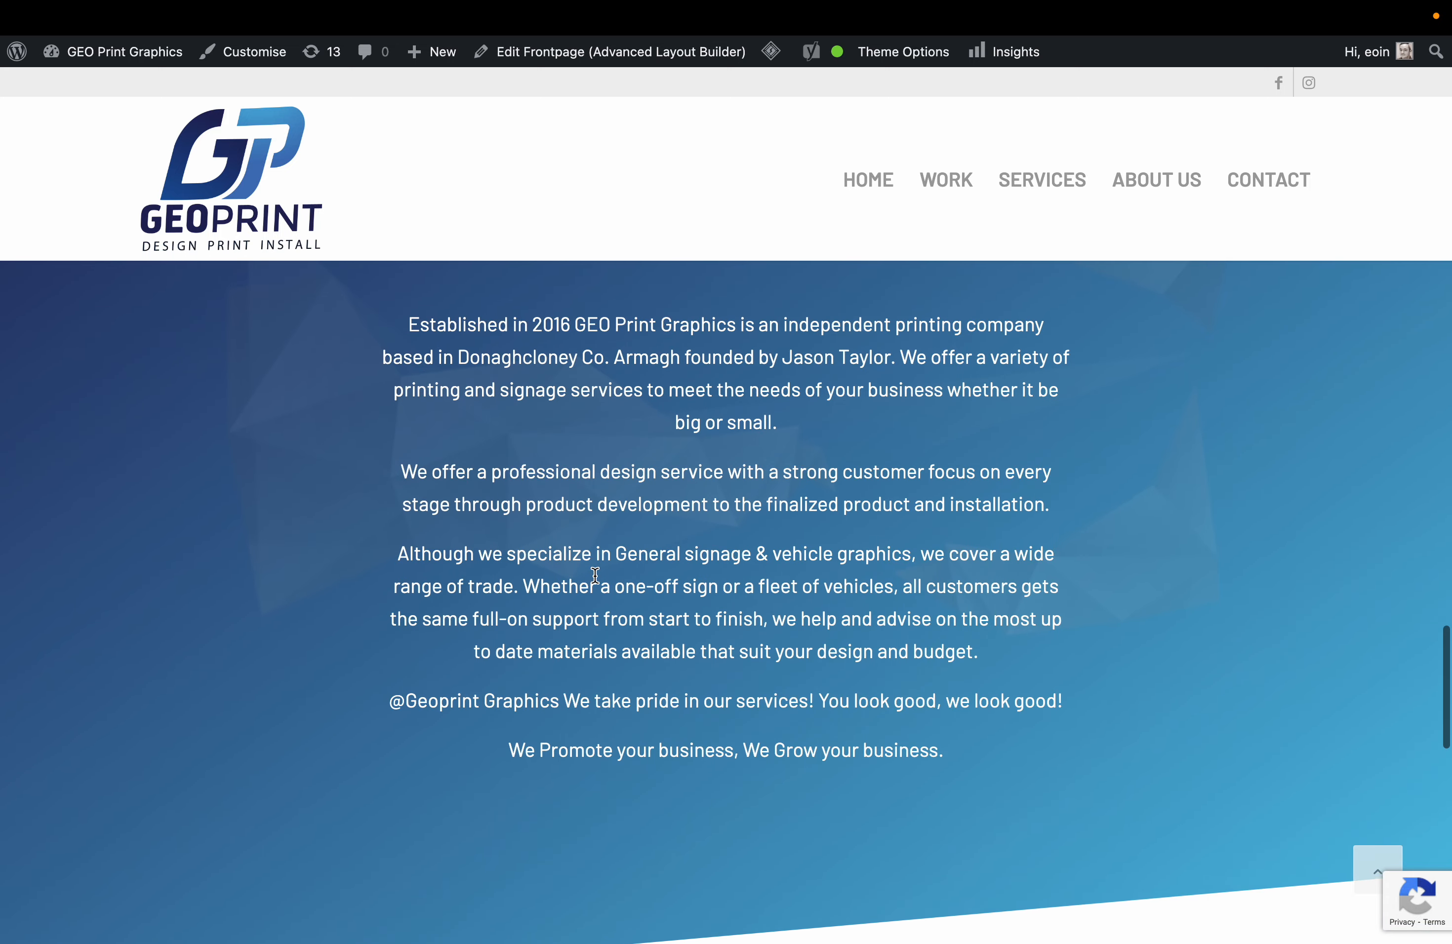
key(ctrl+Tab)
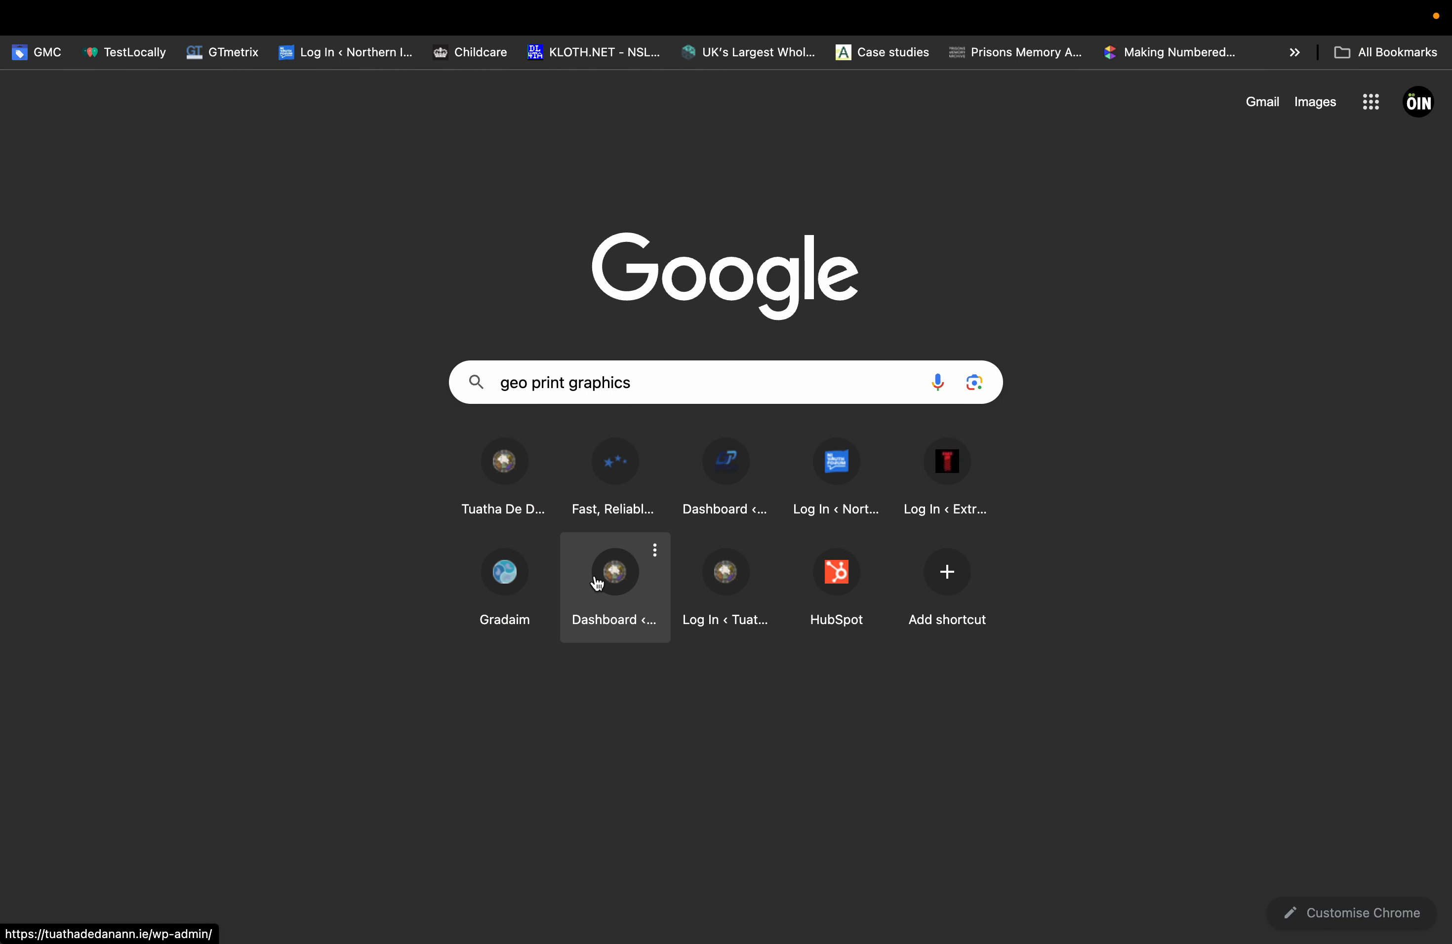
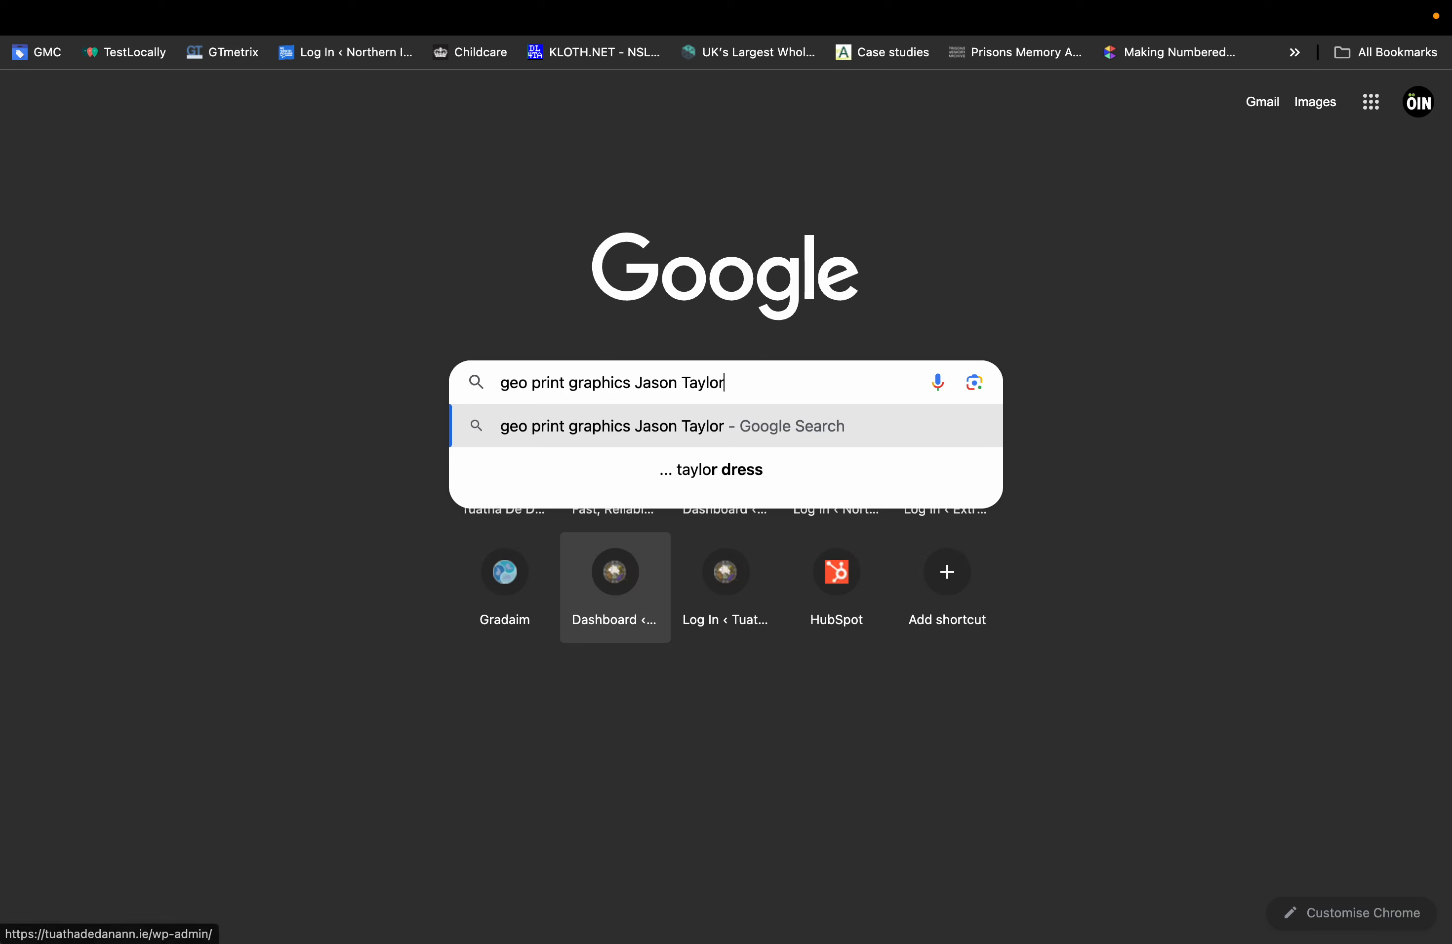
Search Google for the founder's name and open their LinkedIn profile, dismissing sign-in prompts.
key(Return)
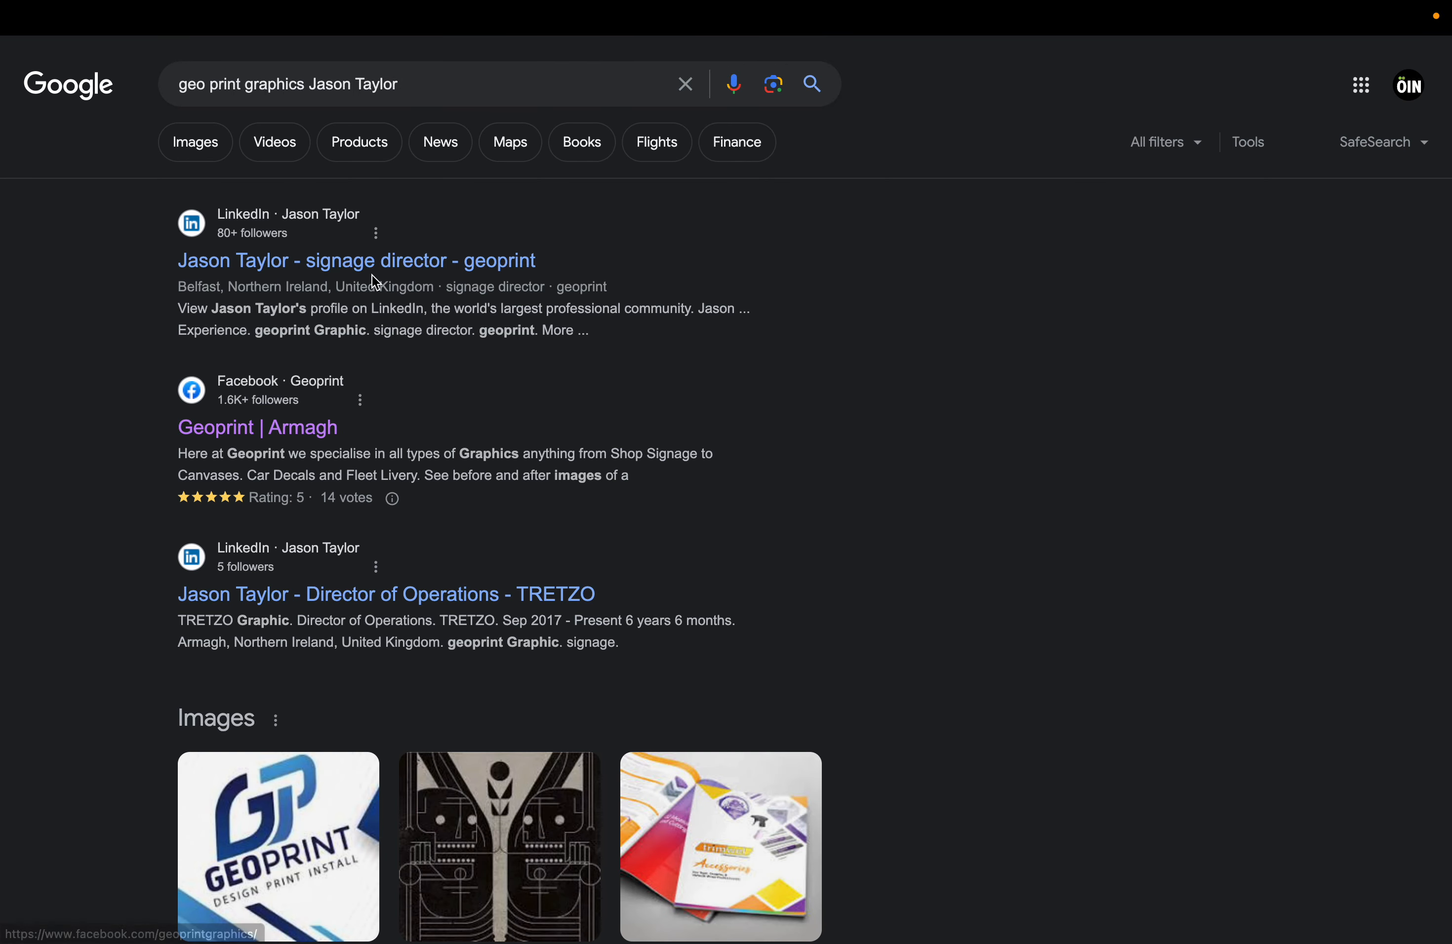
click(389, 273)
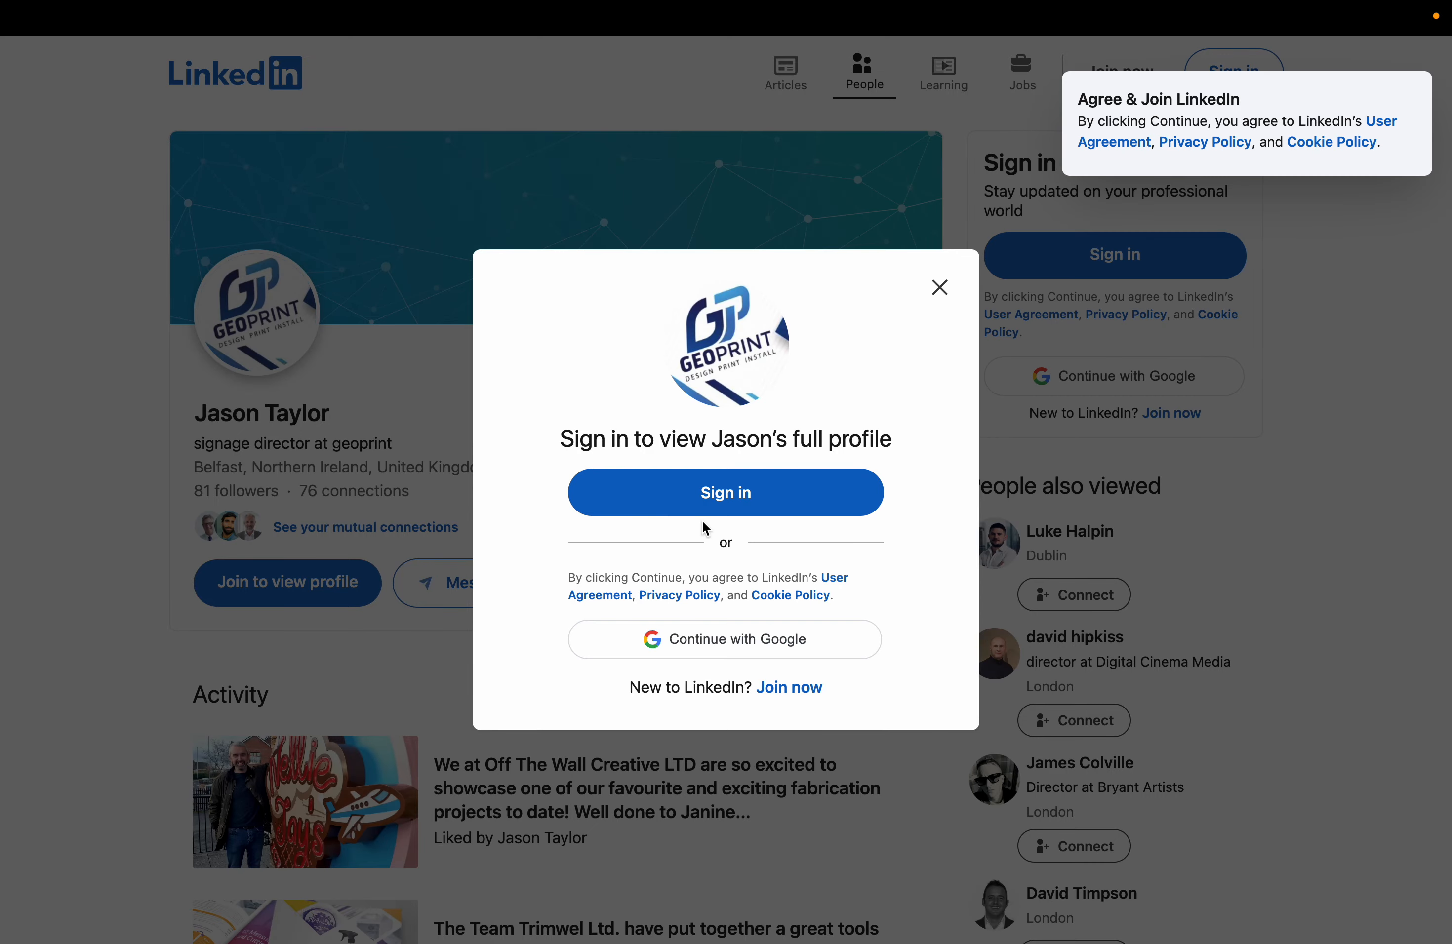
click(940, 287)
click(1400, 191)
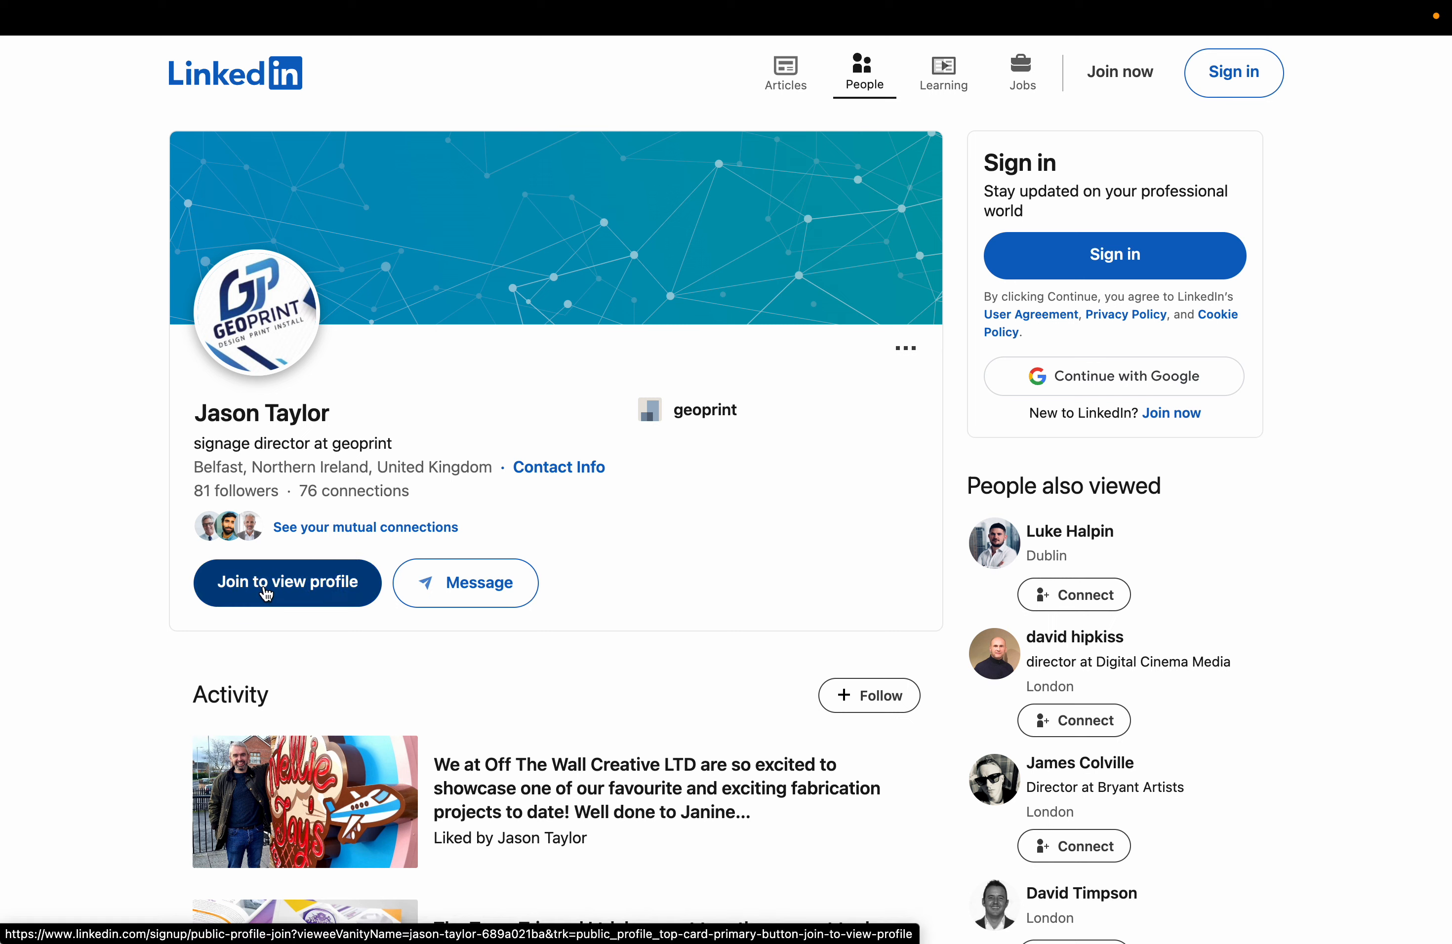
Copy the LinkedIn profile's web address and return to the GEO Print Graphics tab.
click(222, 17)
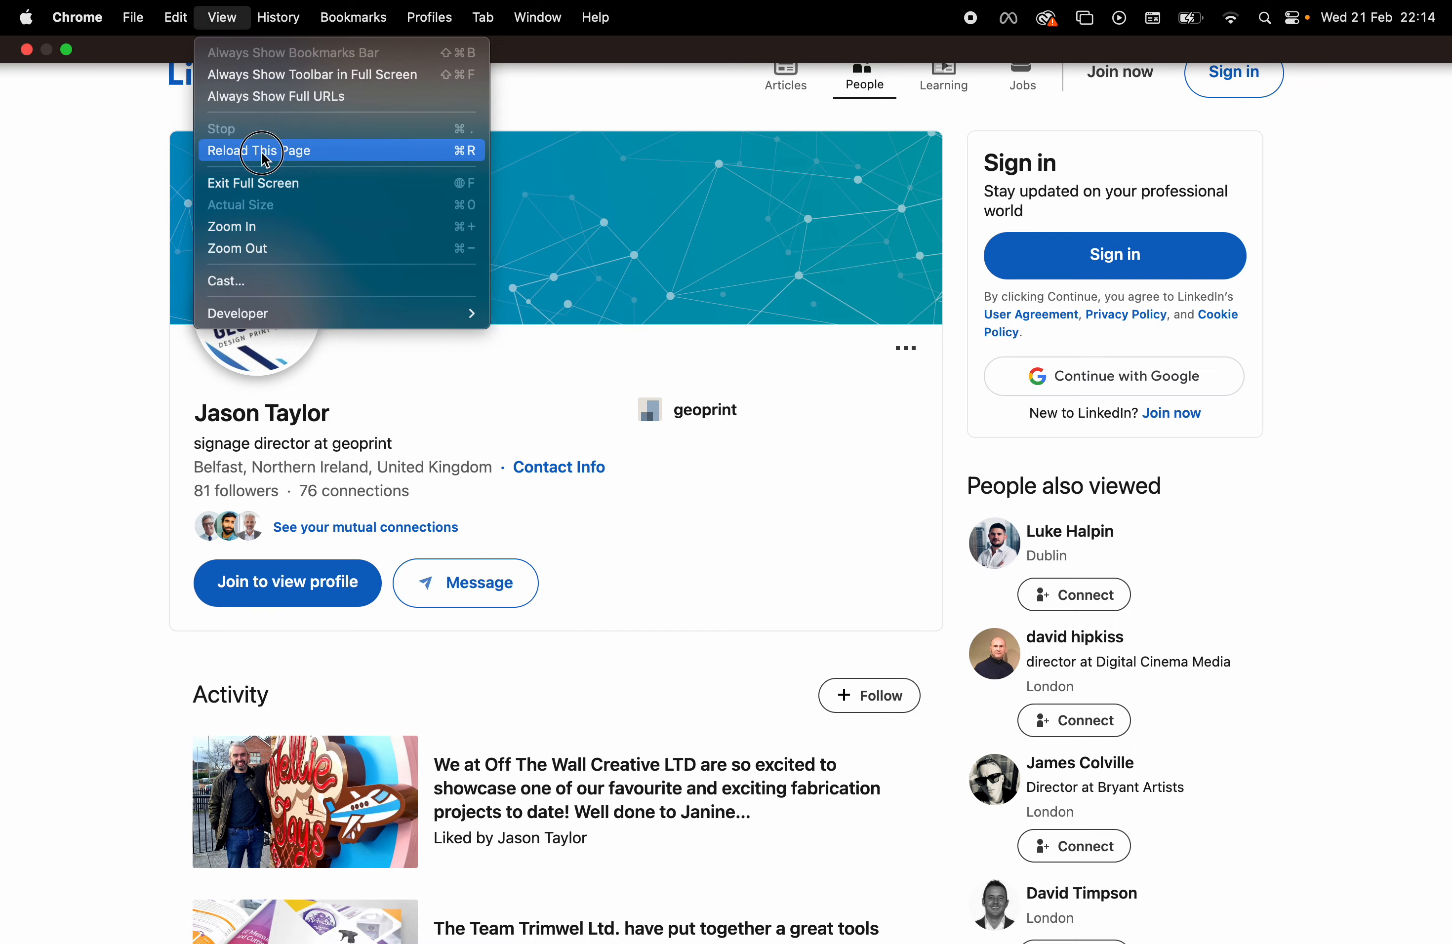
click(245, 183)
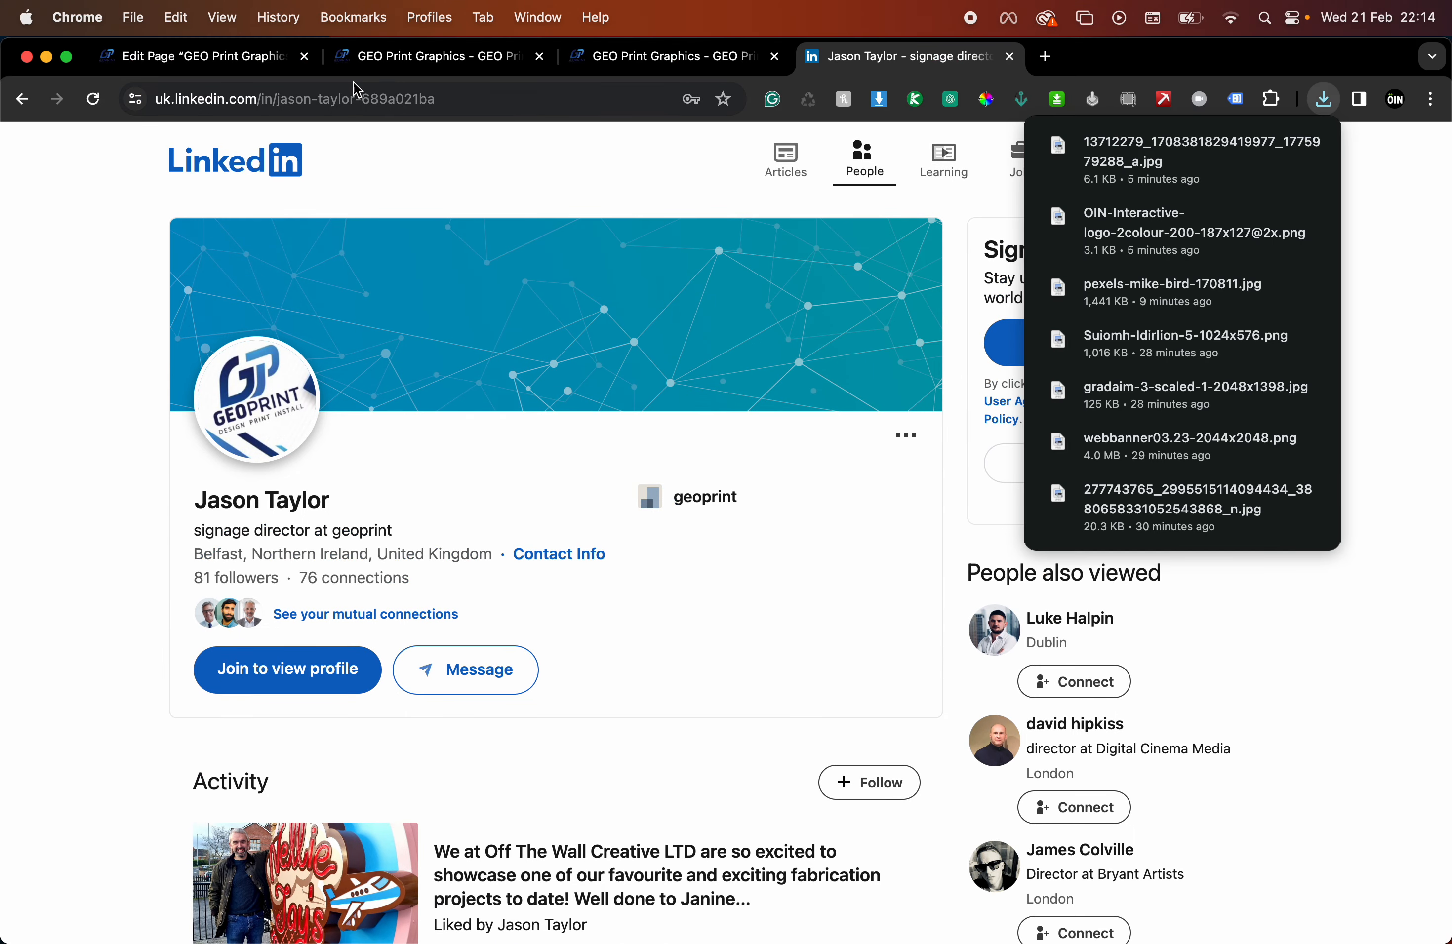
click(359, 91)
key(super+c)
click(235, 17)
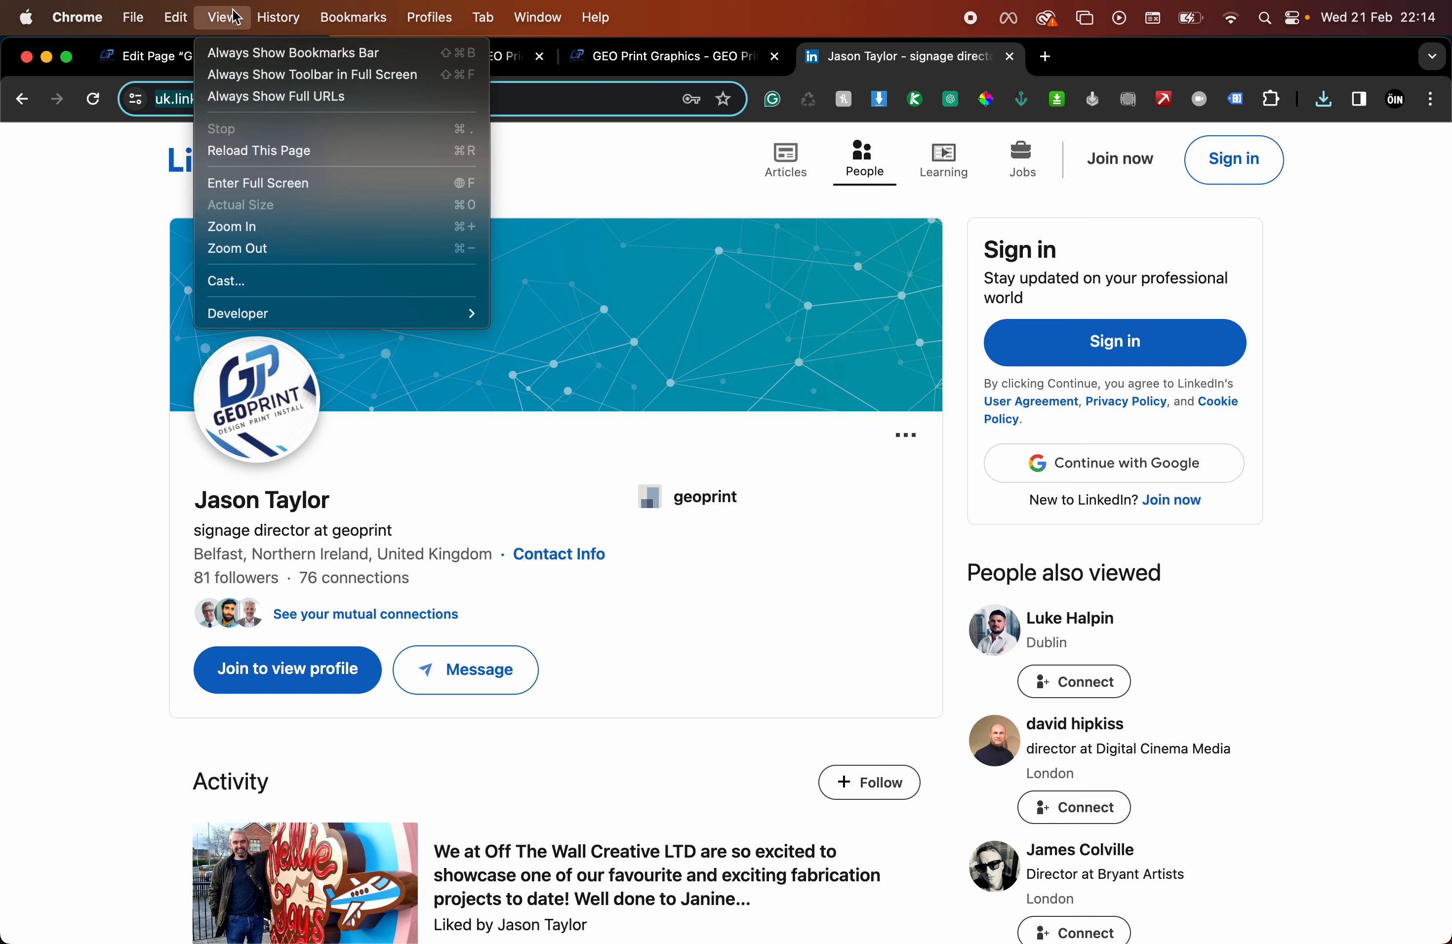
click(255, 184)
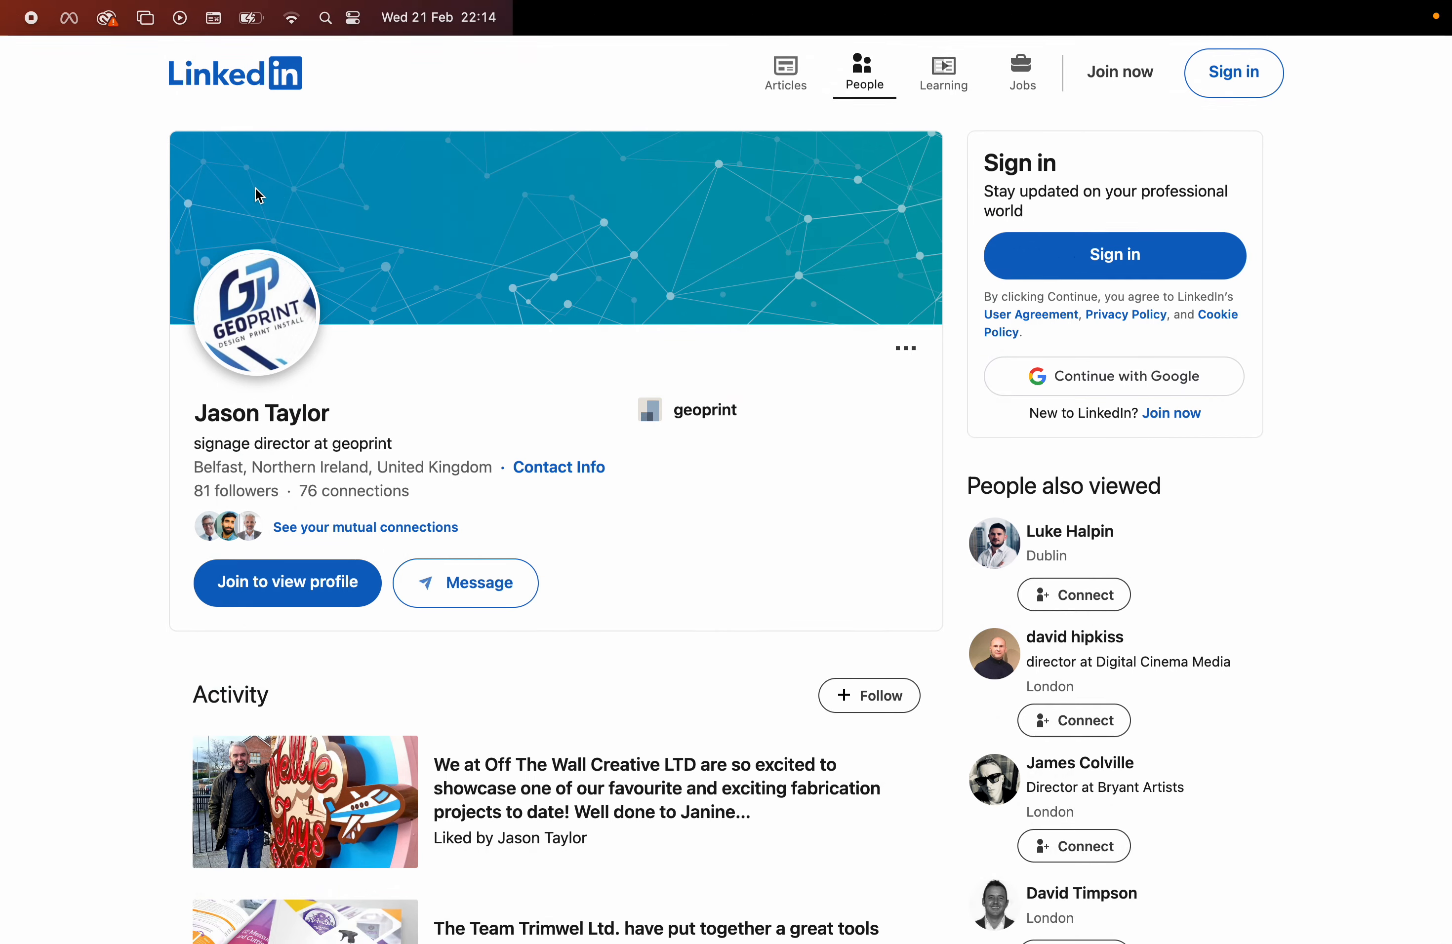
key(ctrl+Tab)
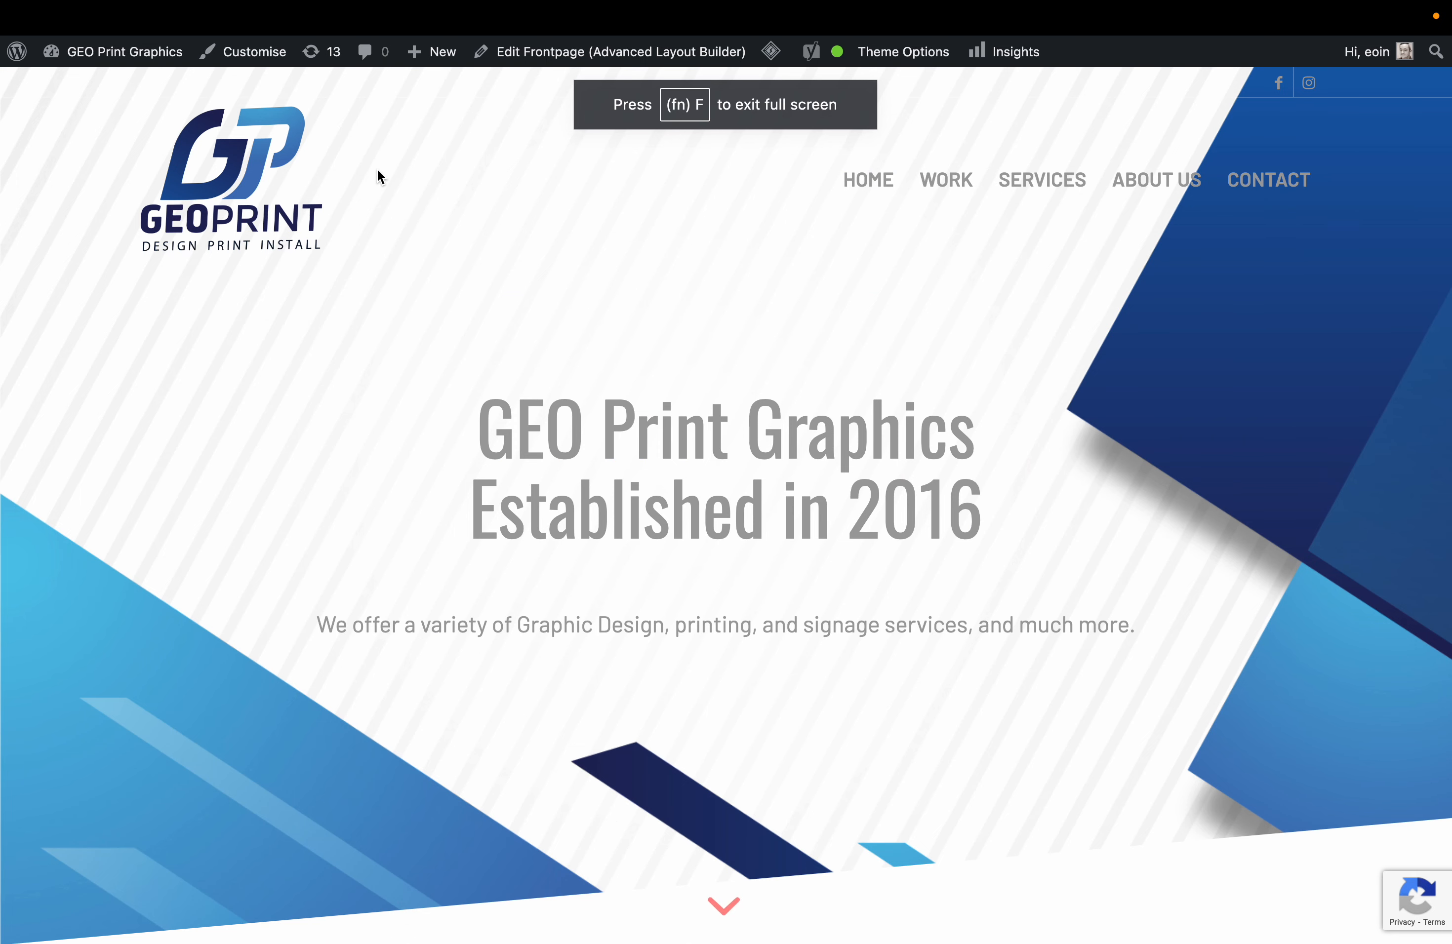
Link the founder's name to the LinkedIn profile, opening in a new tab.
key(ctrl+shift+Tab)
key(ctrl+shift+Tab)
key(ctrl+shift+Tab)
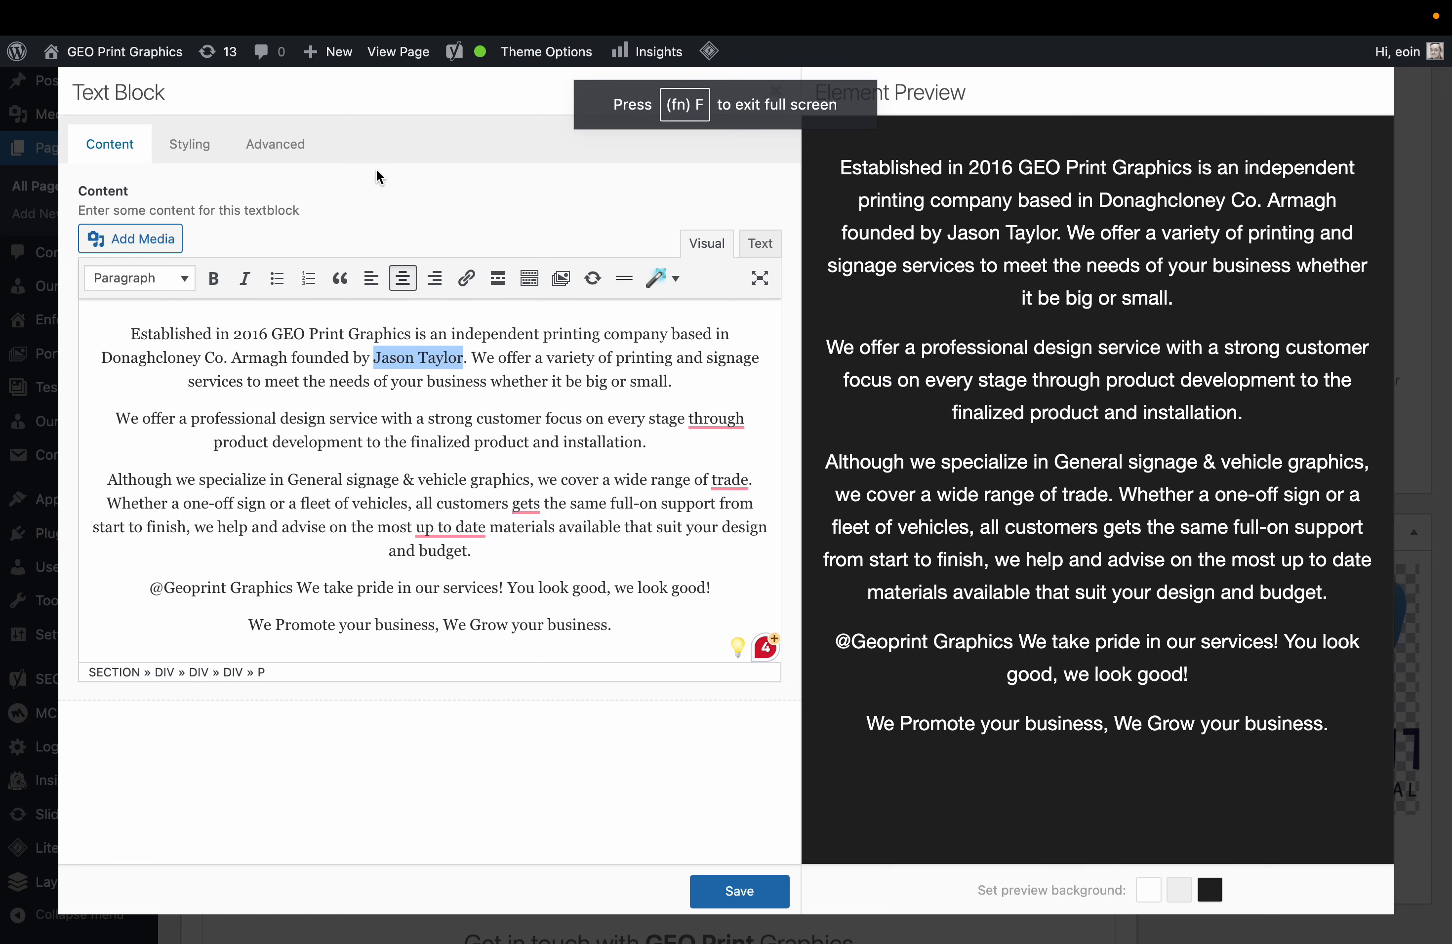
click(498, 490)
drag(463, 361, 373, 362)
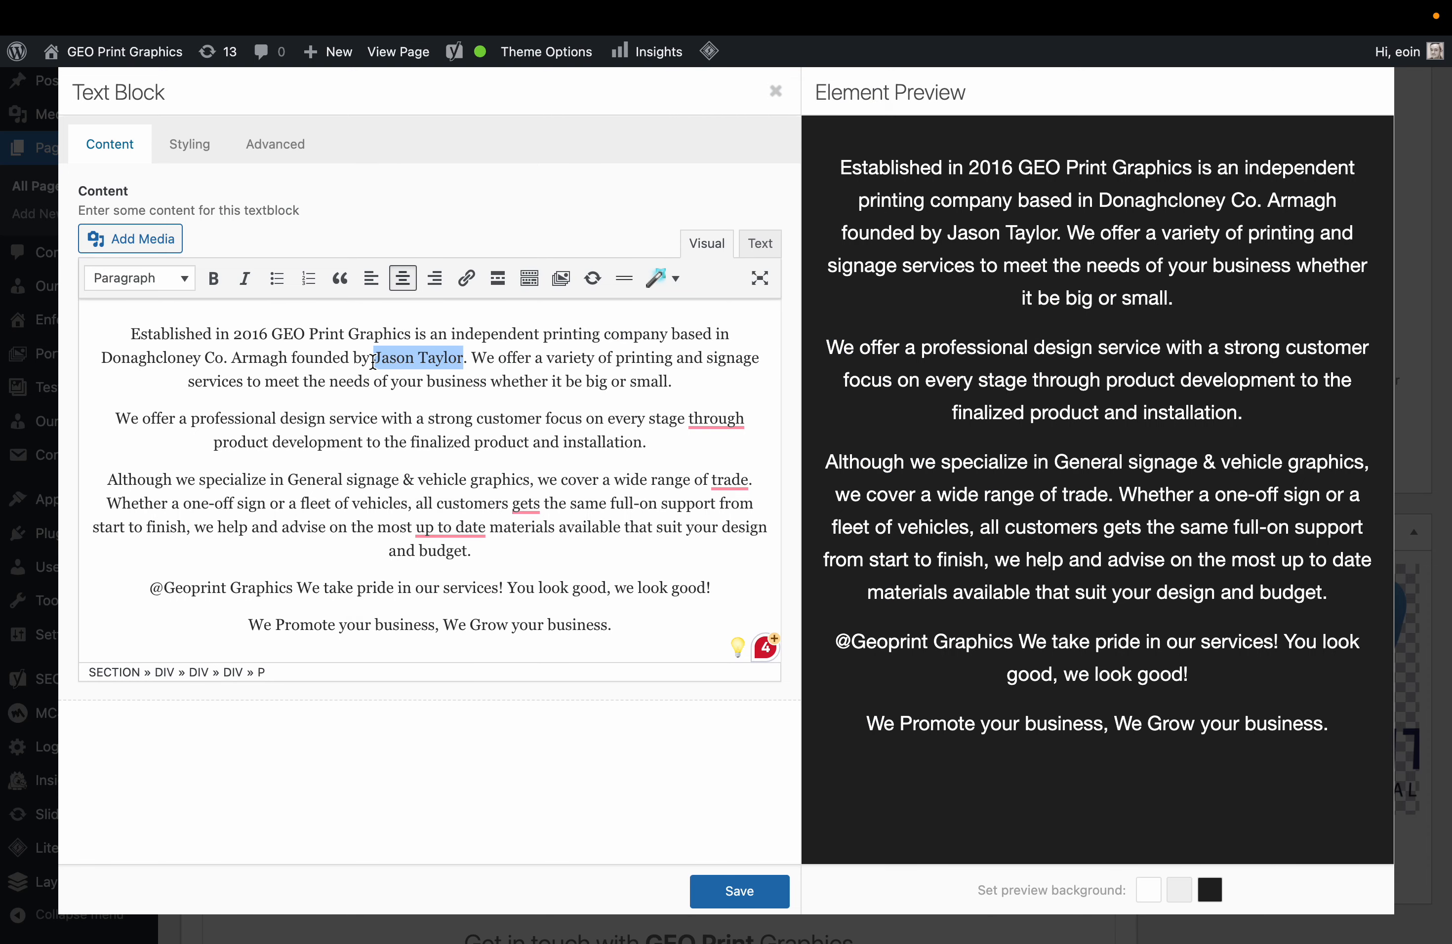
click(466, 278)
key(super+v)
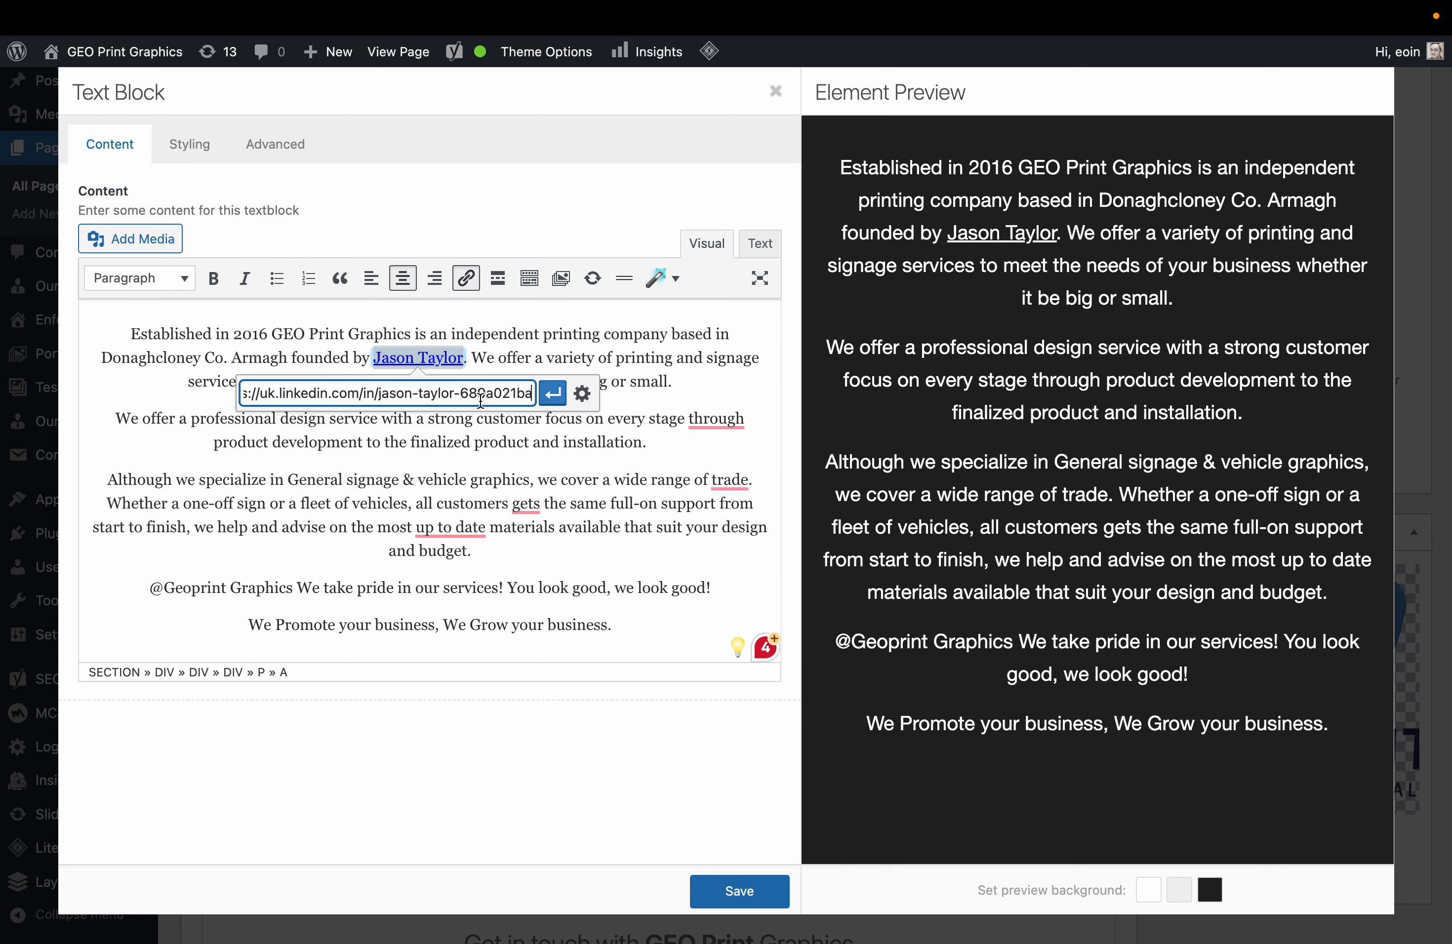
click(582, 394)
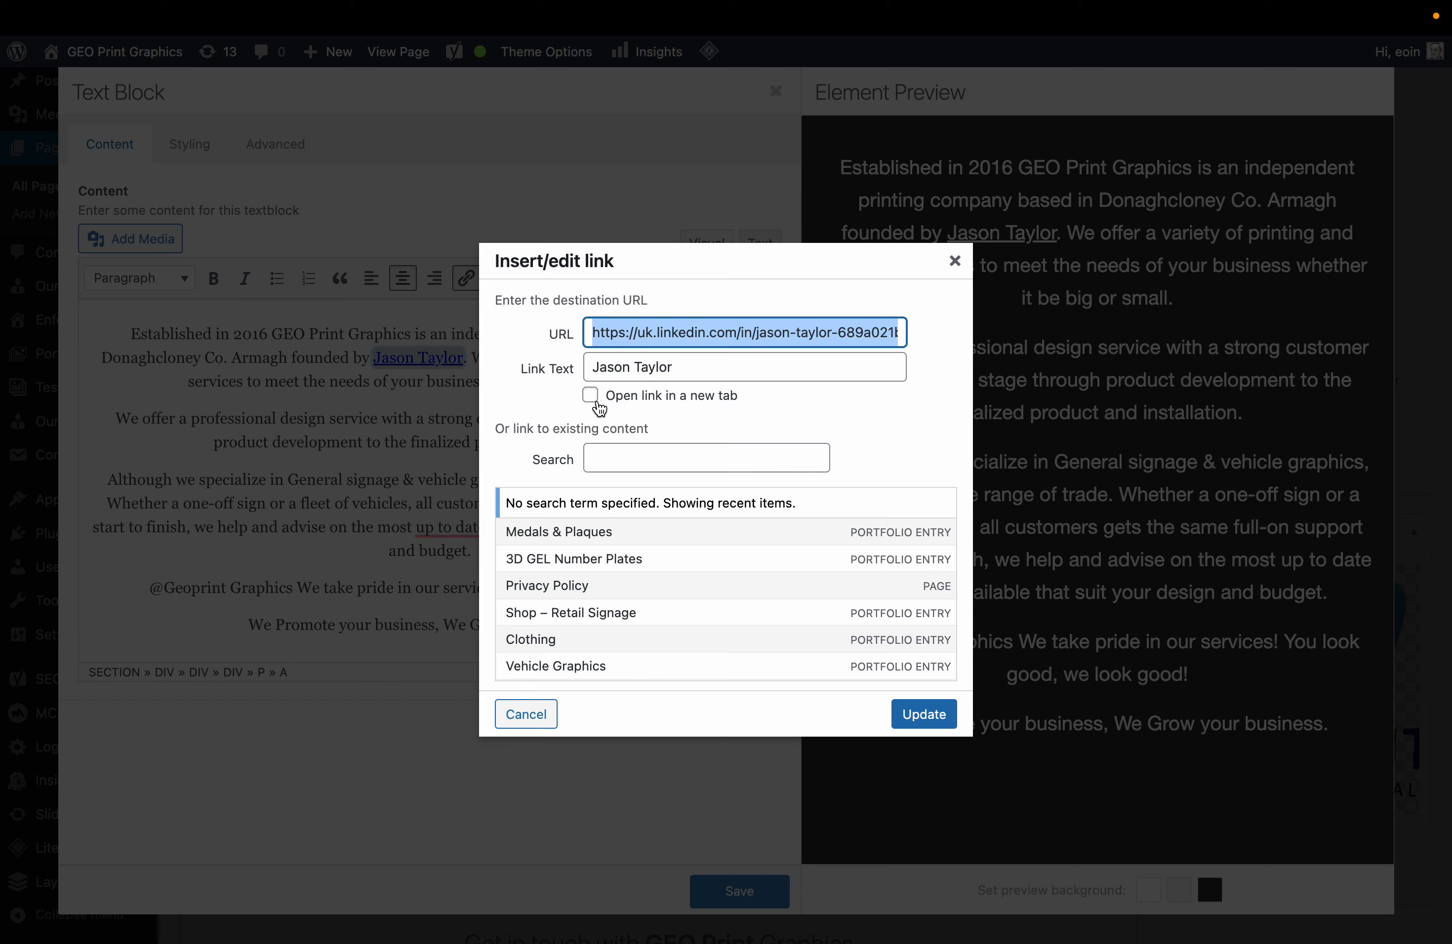
click(591, 396)
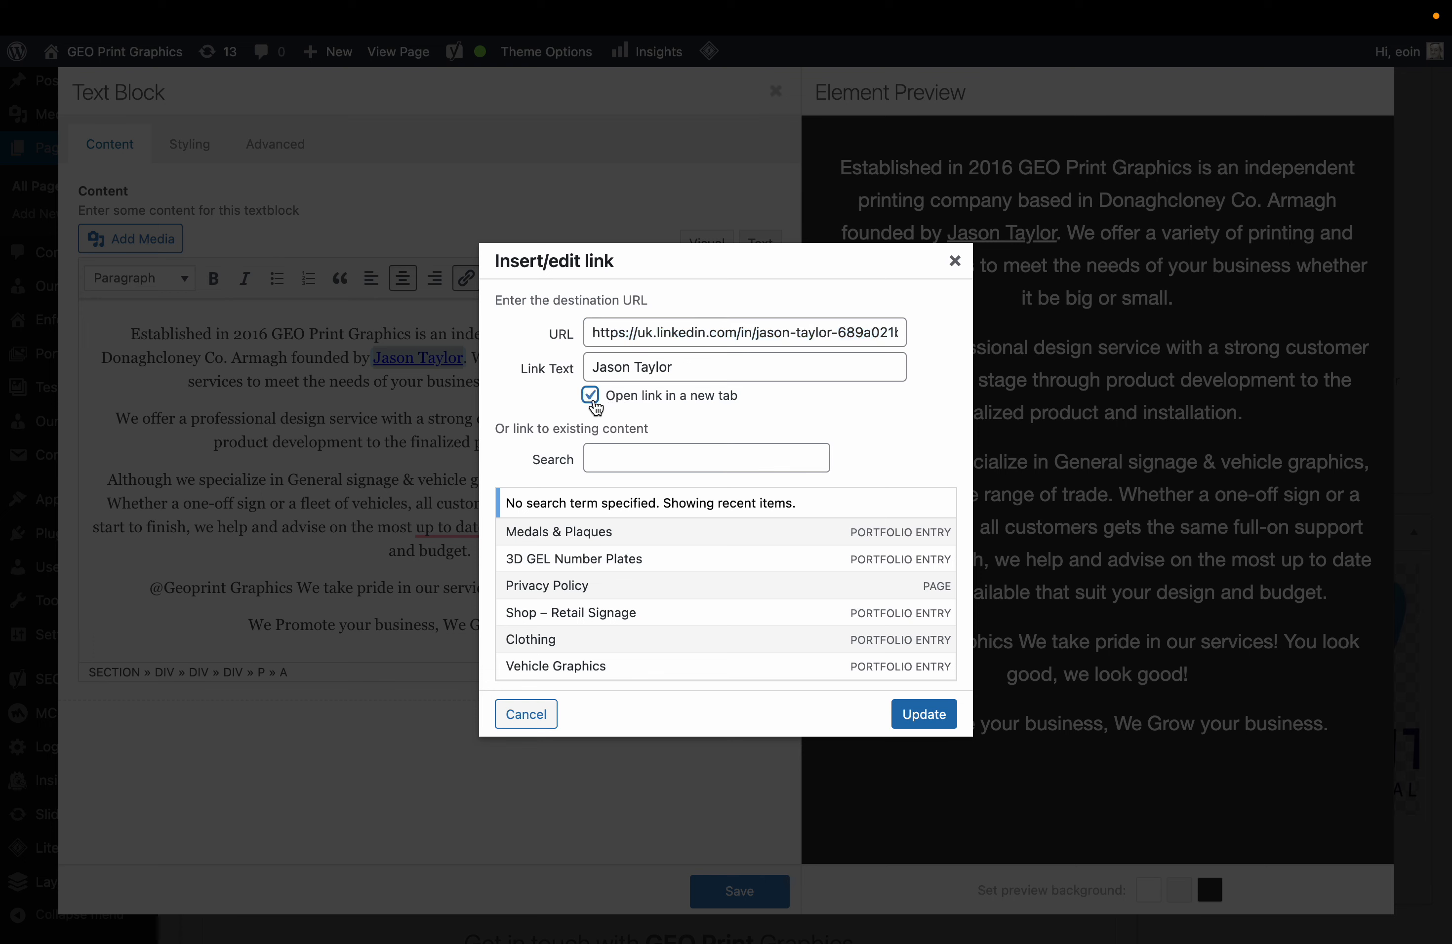
click(922, 713)
click(530, 462)
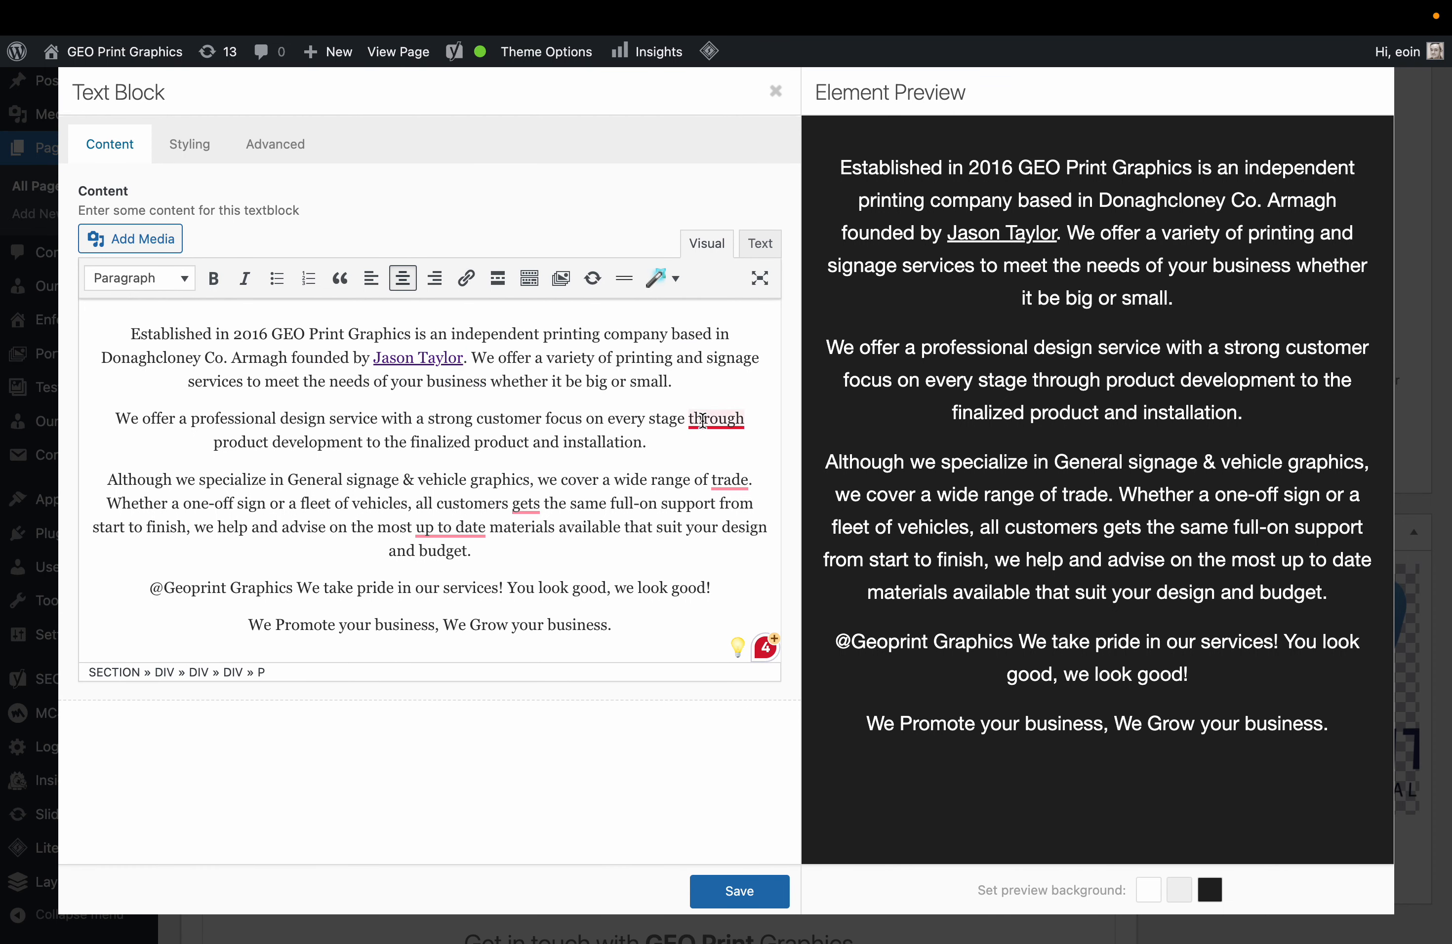
Apply fixes 'through'→'from', 'gets'→'get', 'trade'→'trades', 'up-to-date', then save the text.
mouse_move(716, 421)
click(719, 472)
mouse_move(526, 504)
click(542, 540)
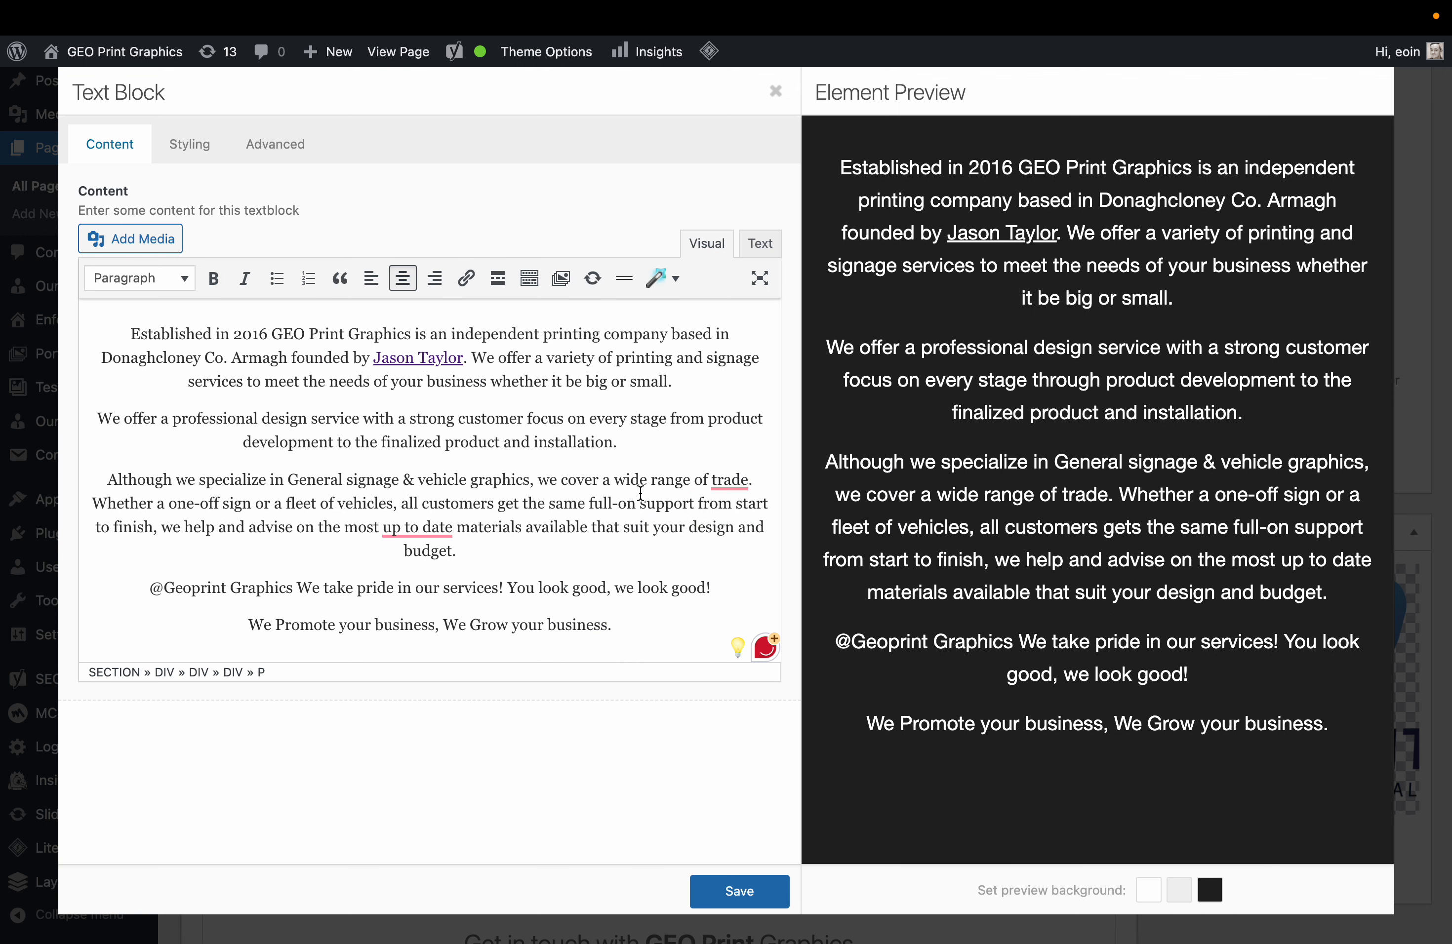
mouse_move(728, 478)
click(736, 512)
mouse_move(417, 528)
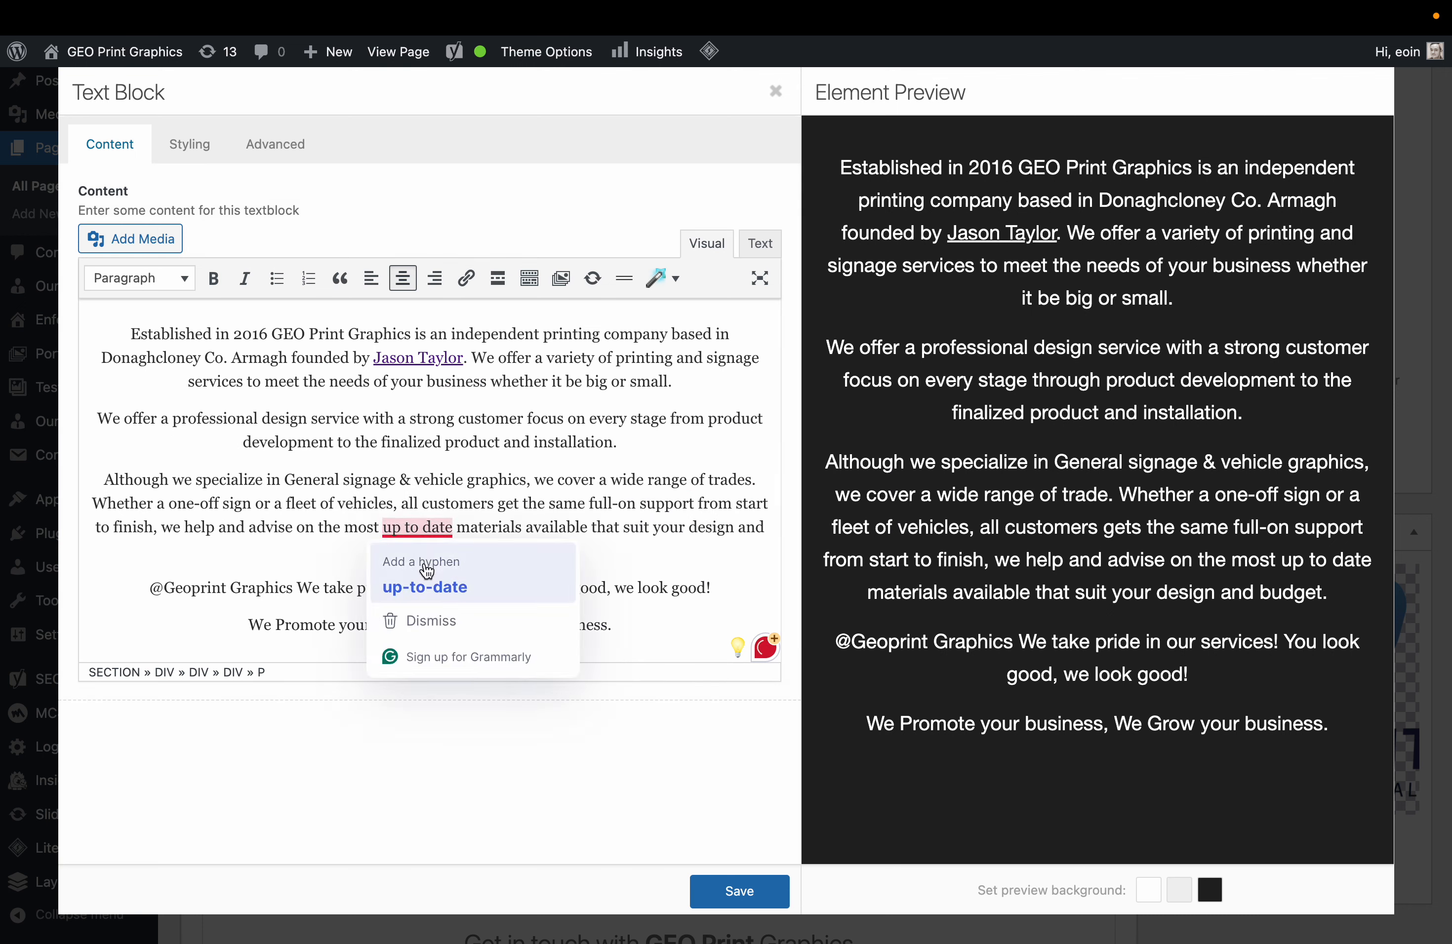
click(423, 586)
click(706, 886)
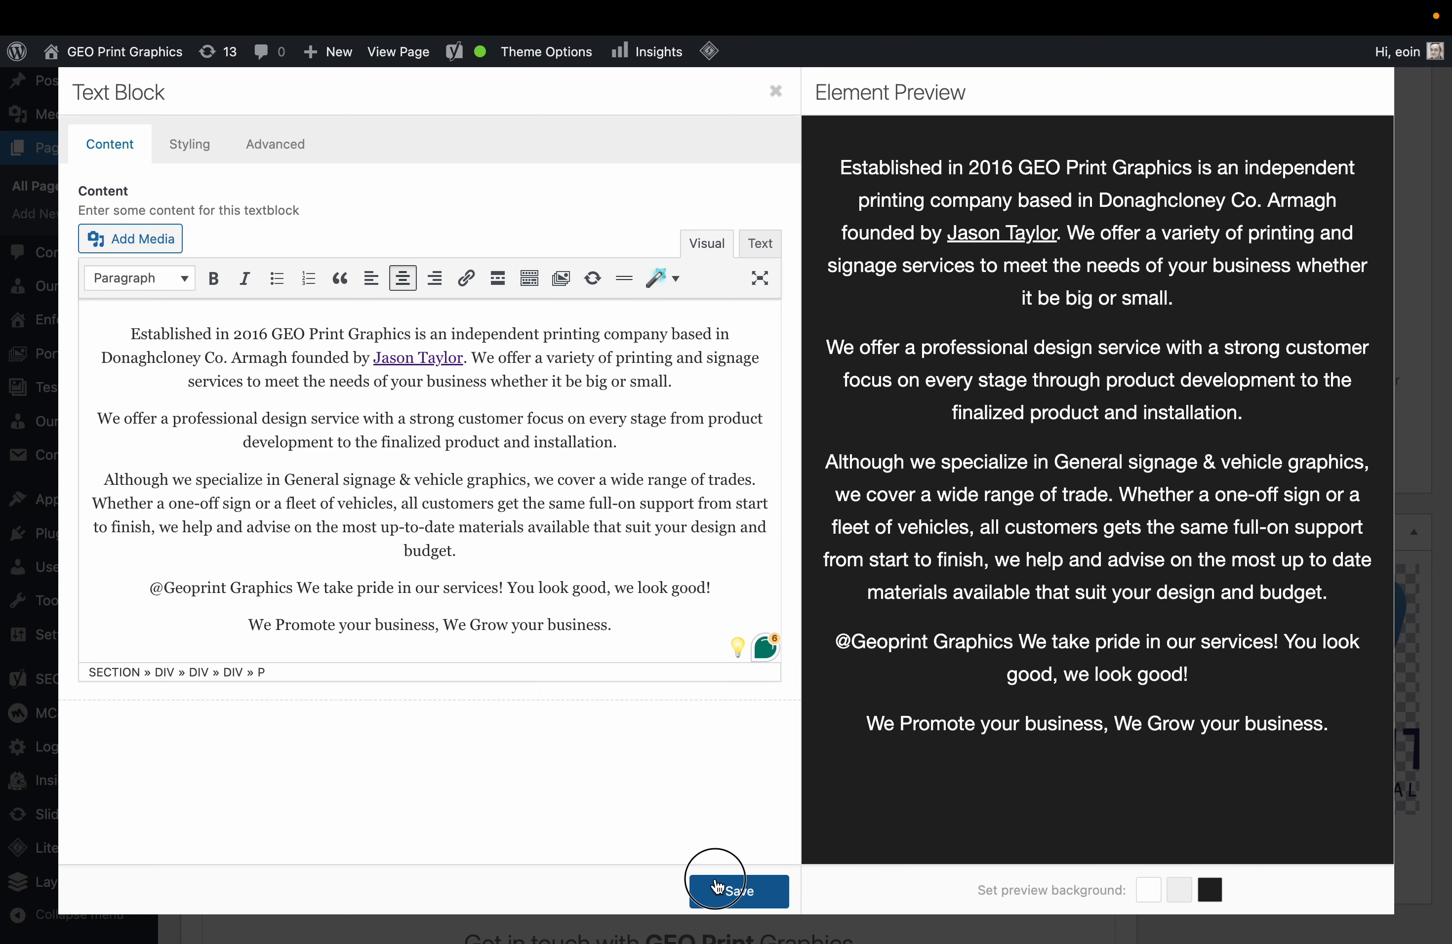
scroll(787, 527, down, 5)
scroll(767, 531, down, 3)
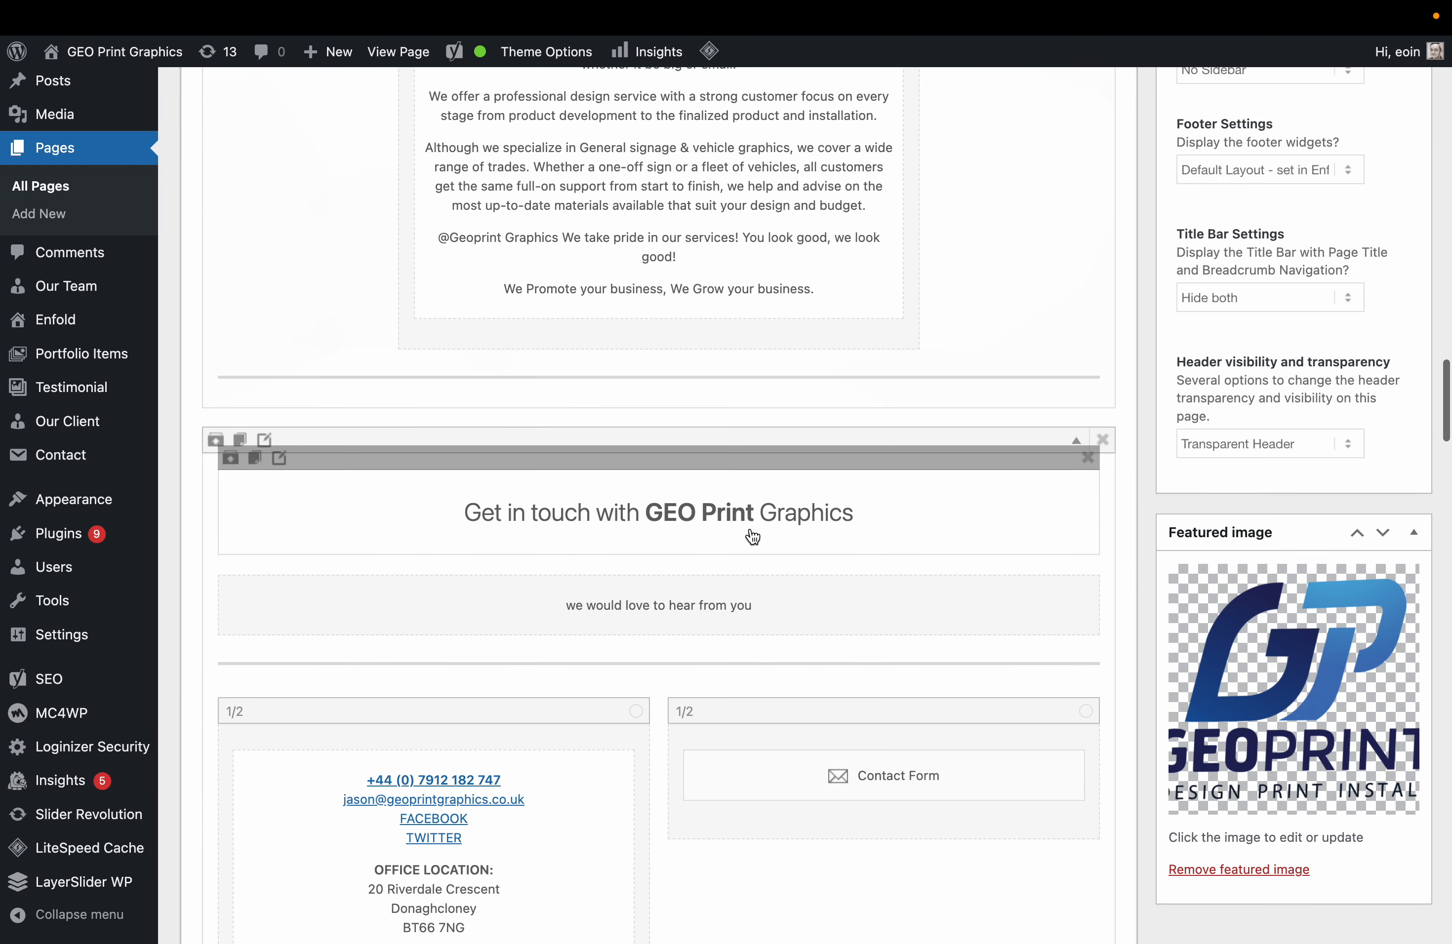
scroll(632, 571, down, 3)
Set the contact form's captcha to 'Use Enfold Numeric Captcha' and expand the Backend settings.
mouse_move(964, 617)
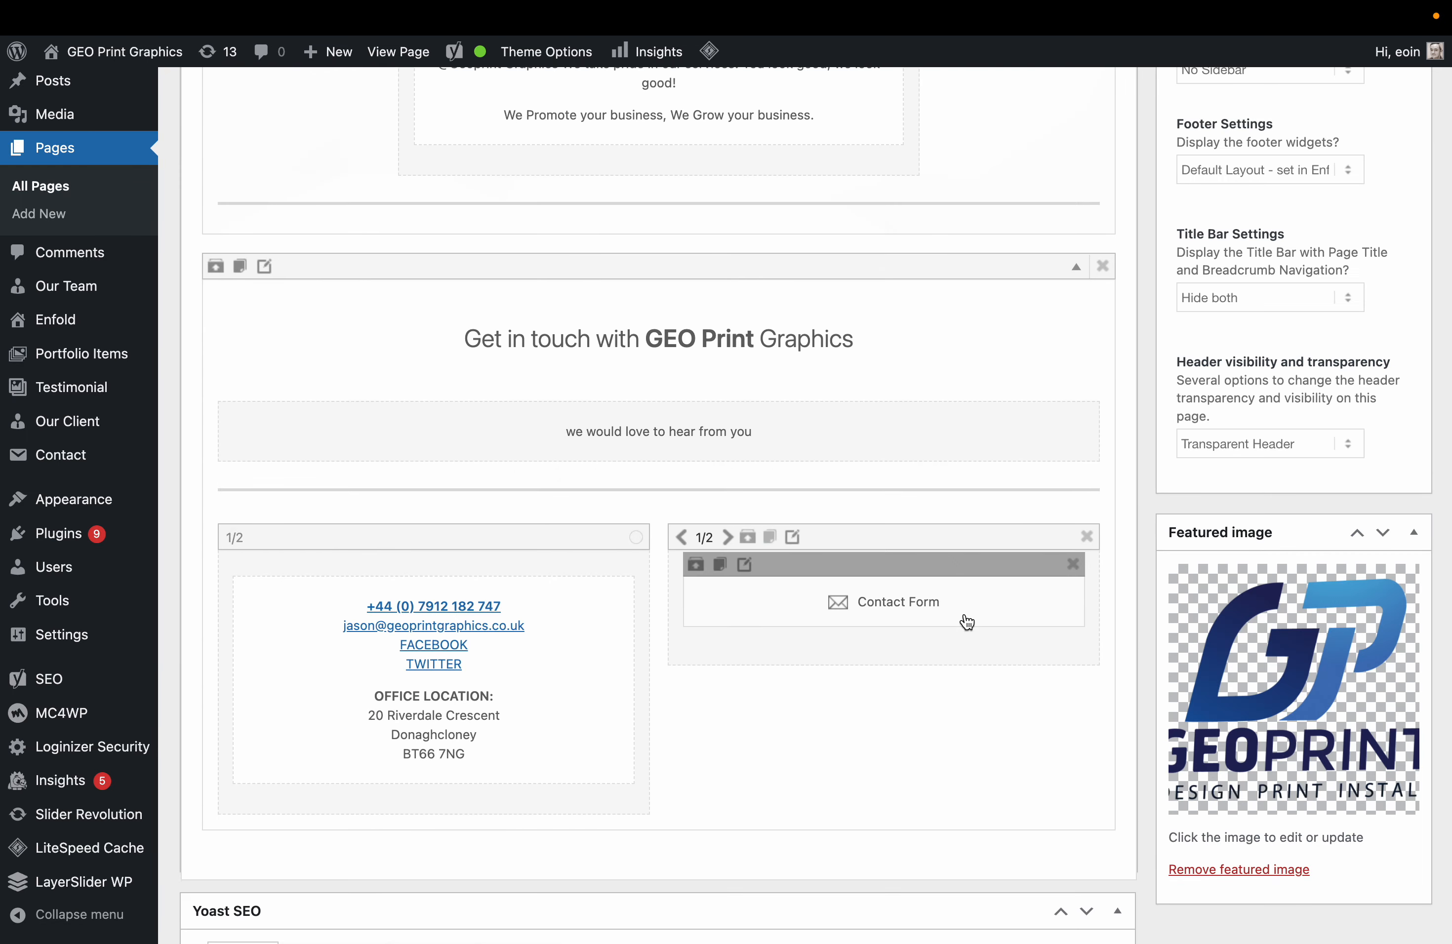
click(745, 565)
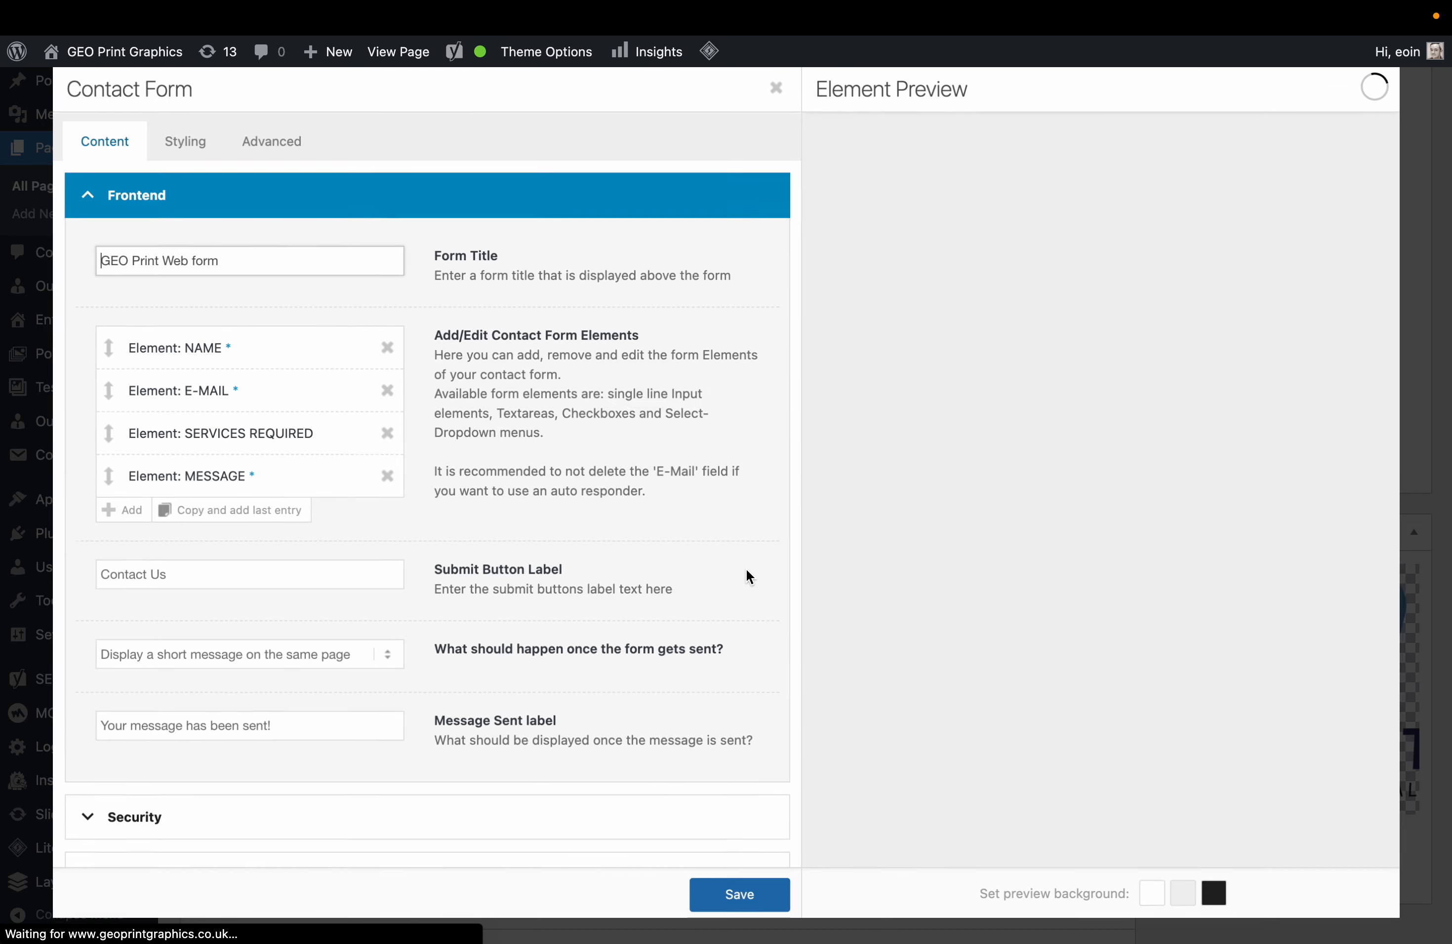
scroll(350, 606, down, 1)
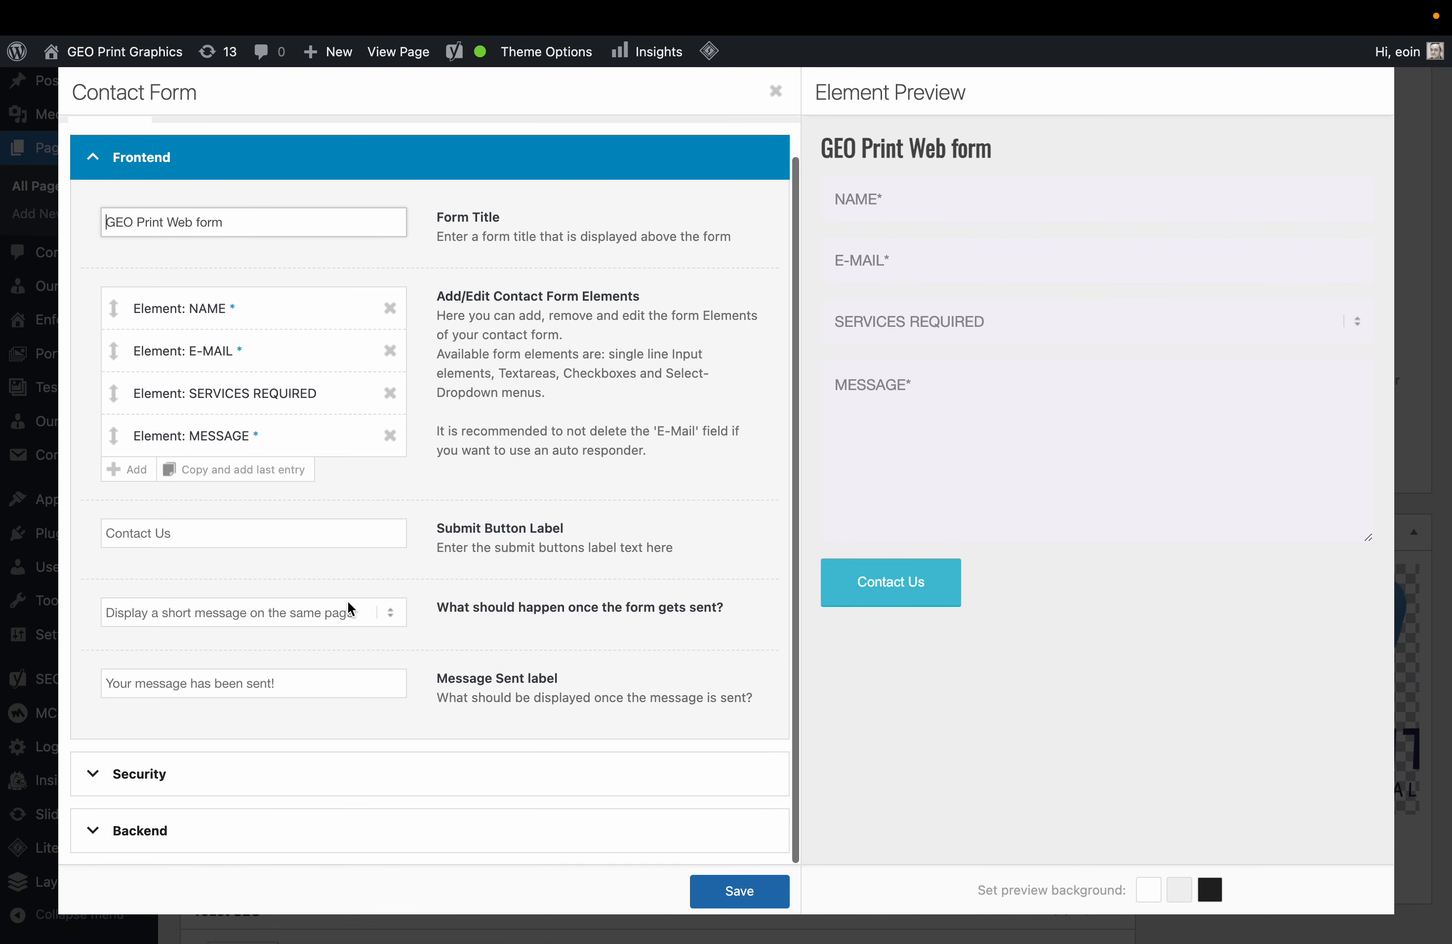
scroll(351, 607, up, 1)
scroll(351, 607, down, 1)
click(239, 775)
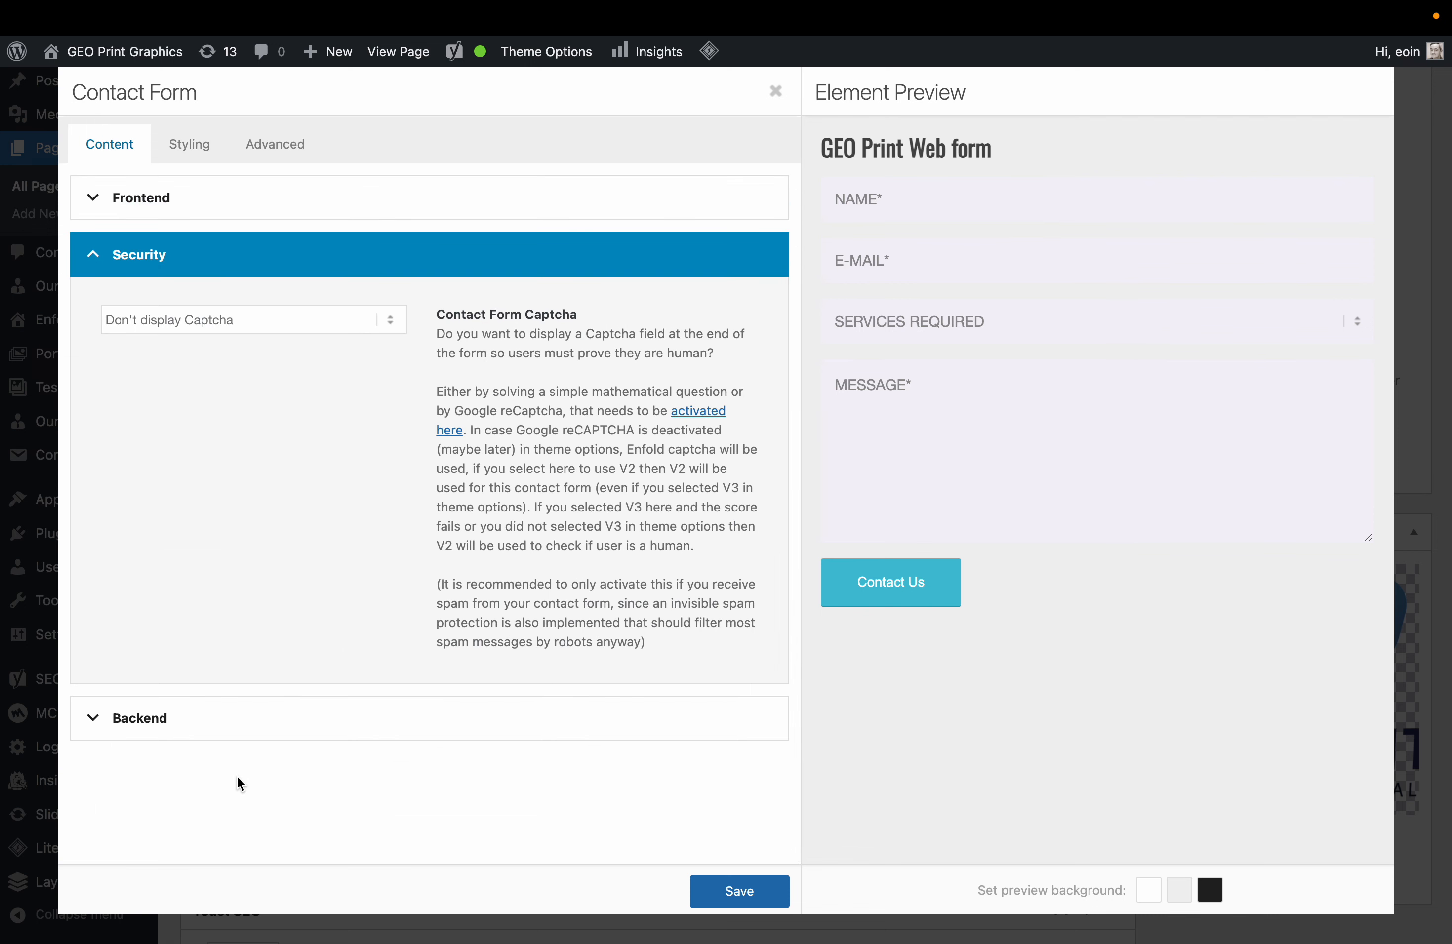
click(243, 330)
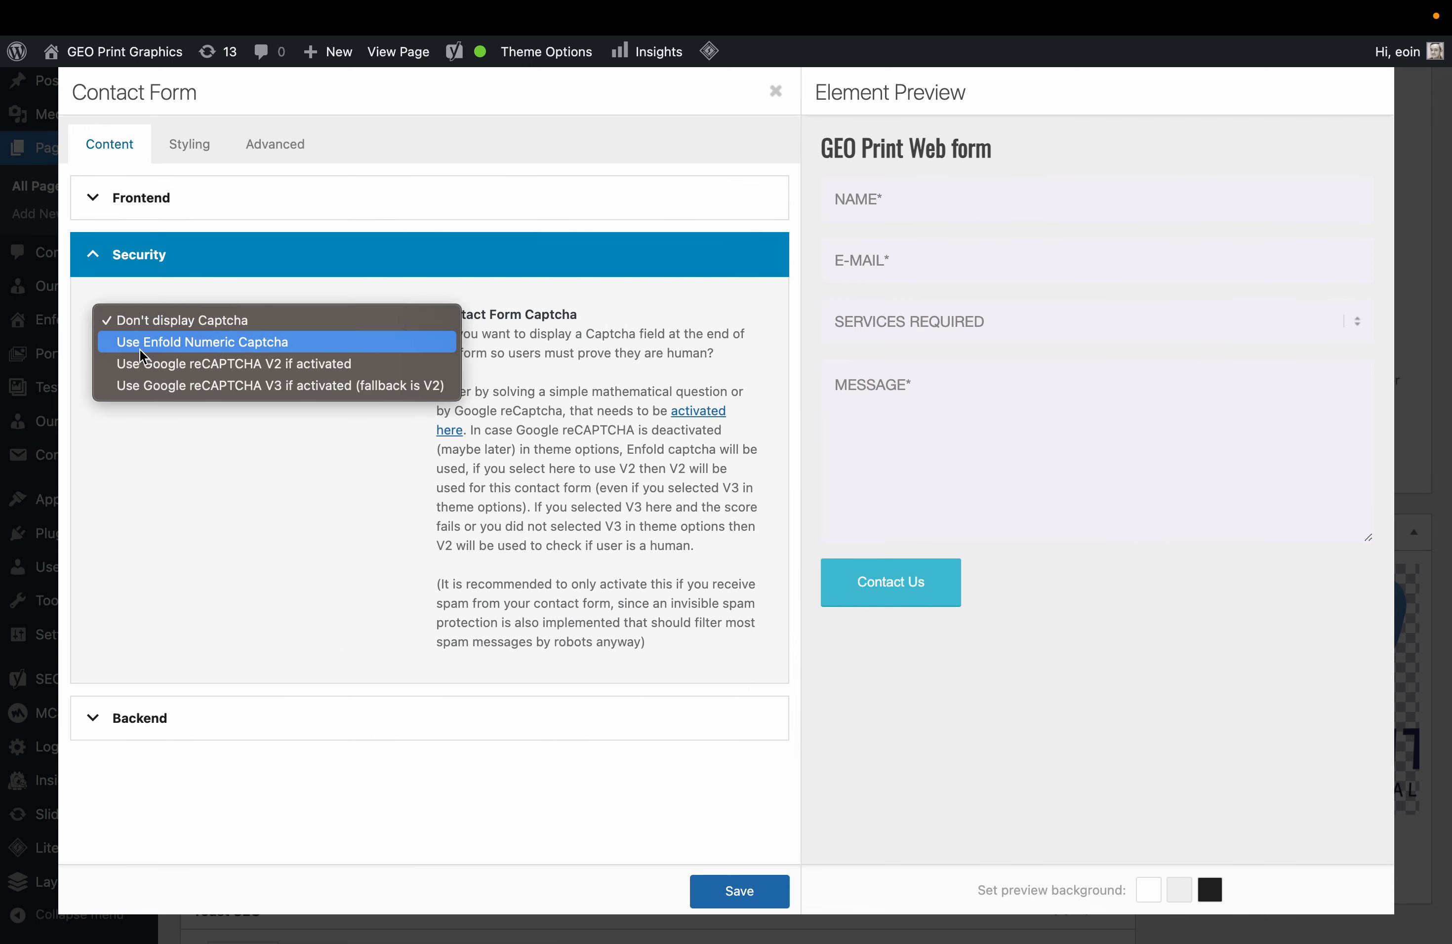
click(222, 345)
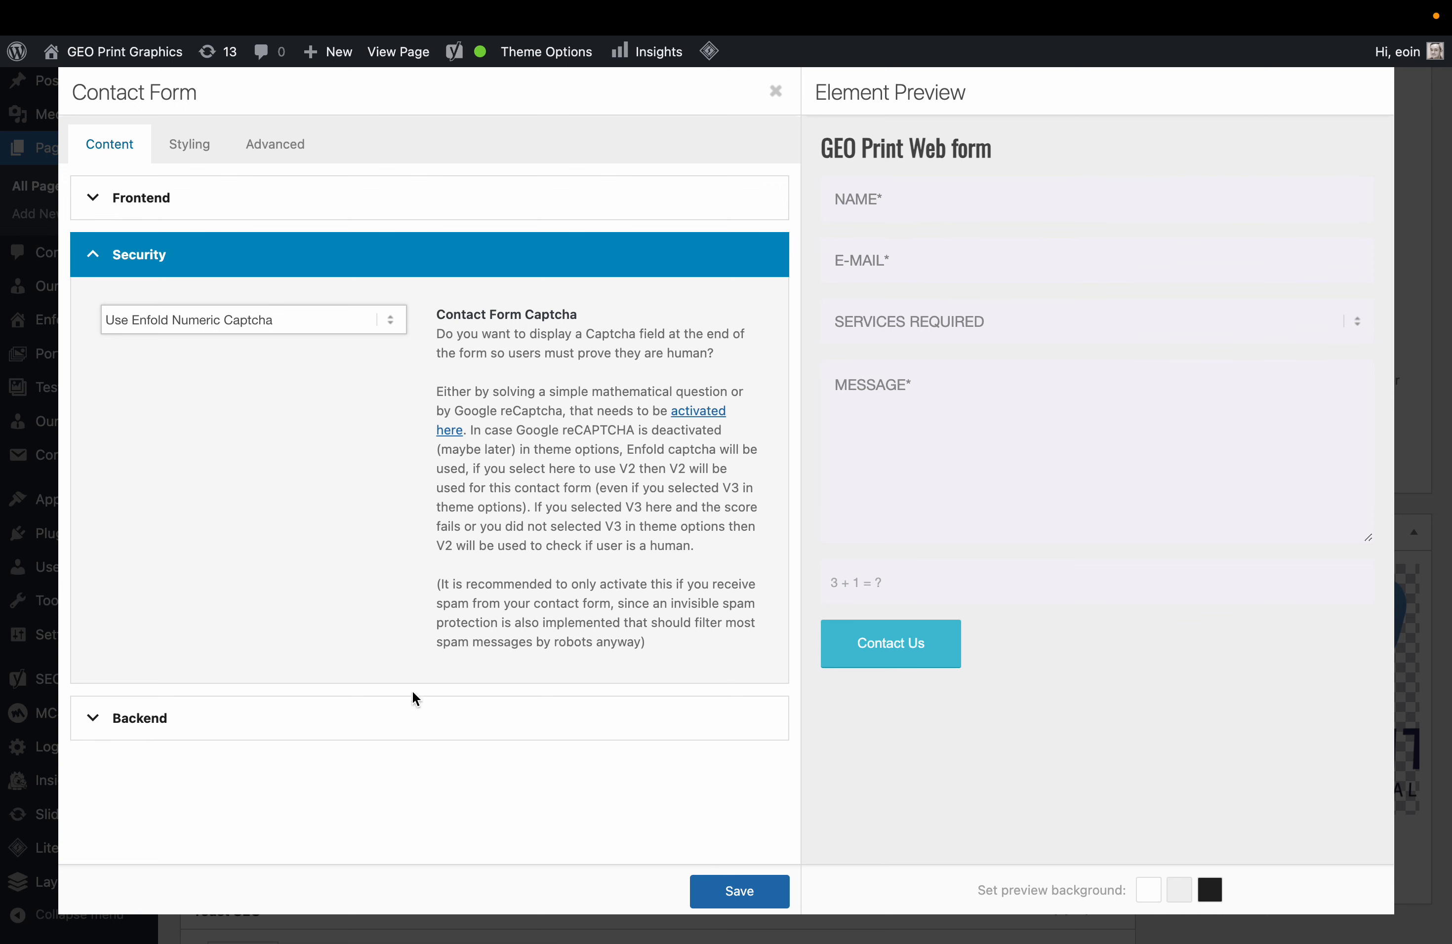
click(404, 718)
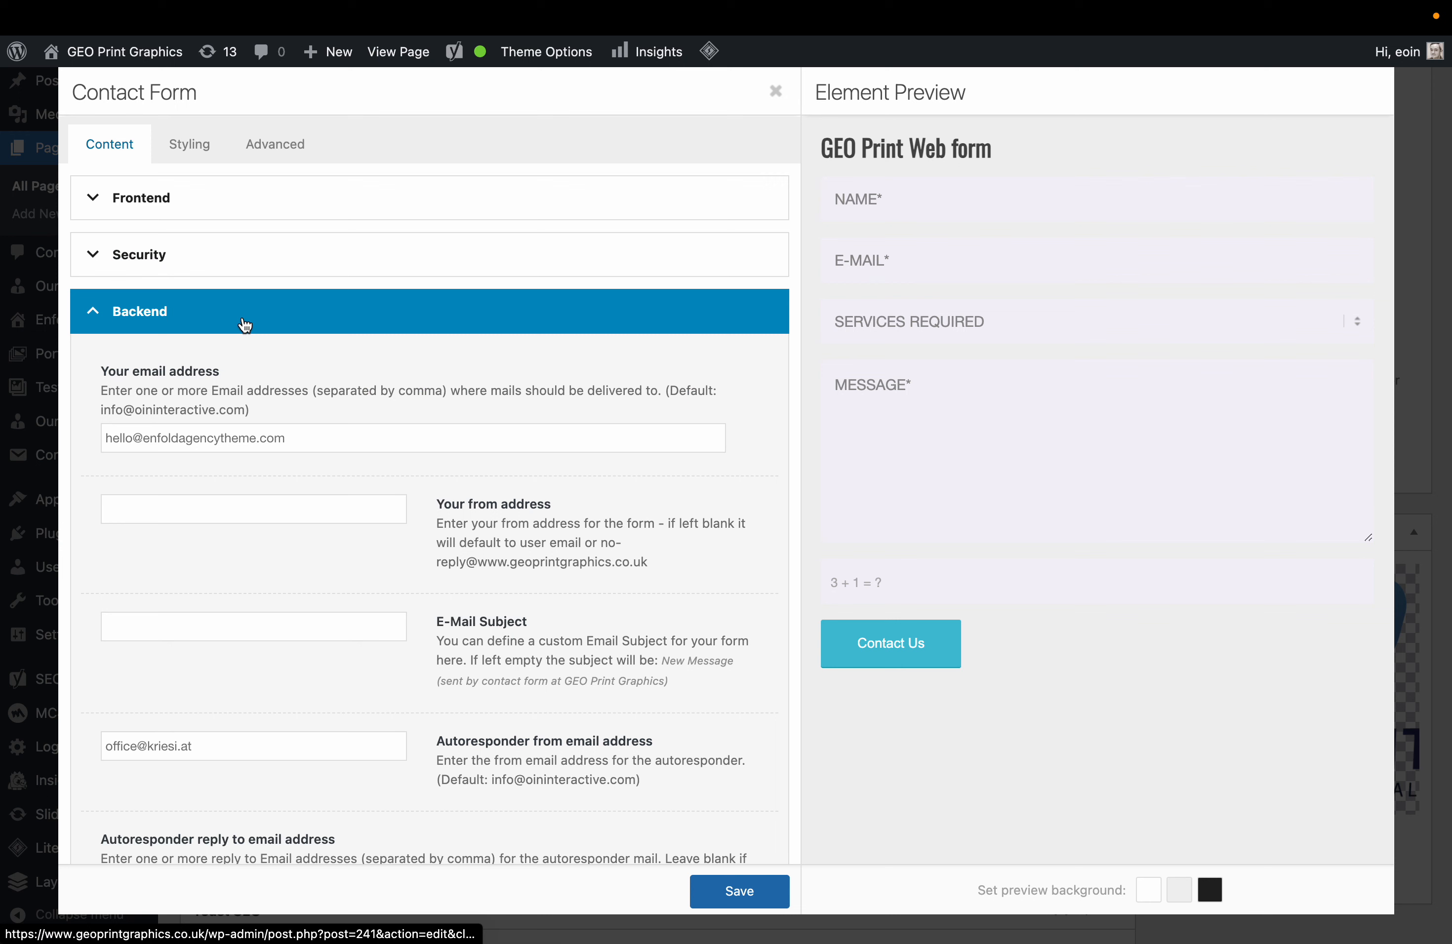
Replace the contact form's recipient with the company's info address.
triple_click(315, 441)
key(BackSpace)
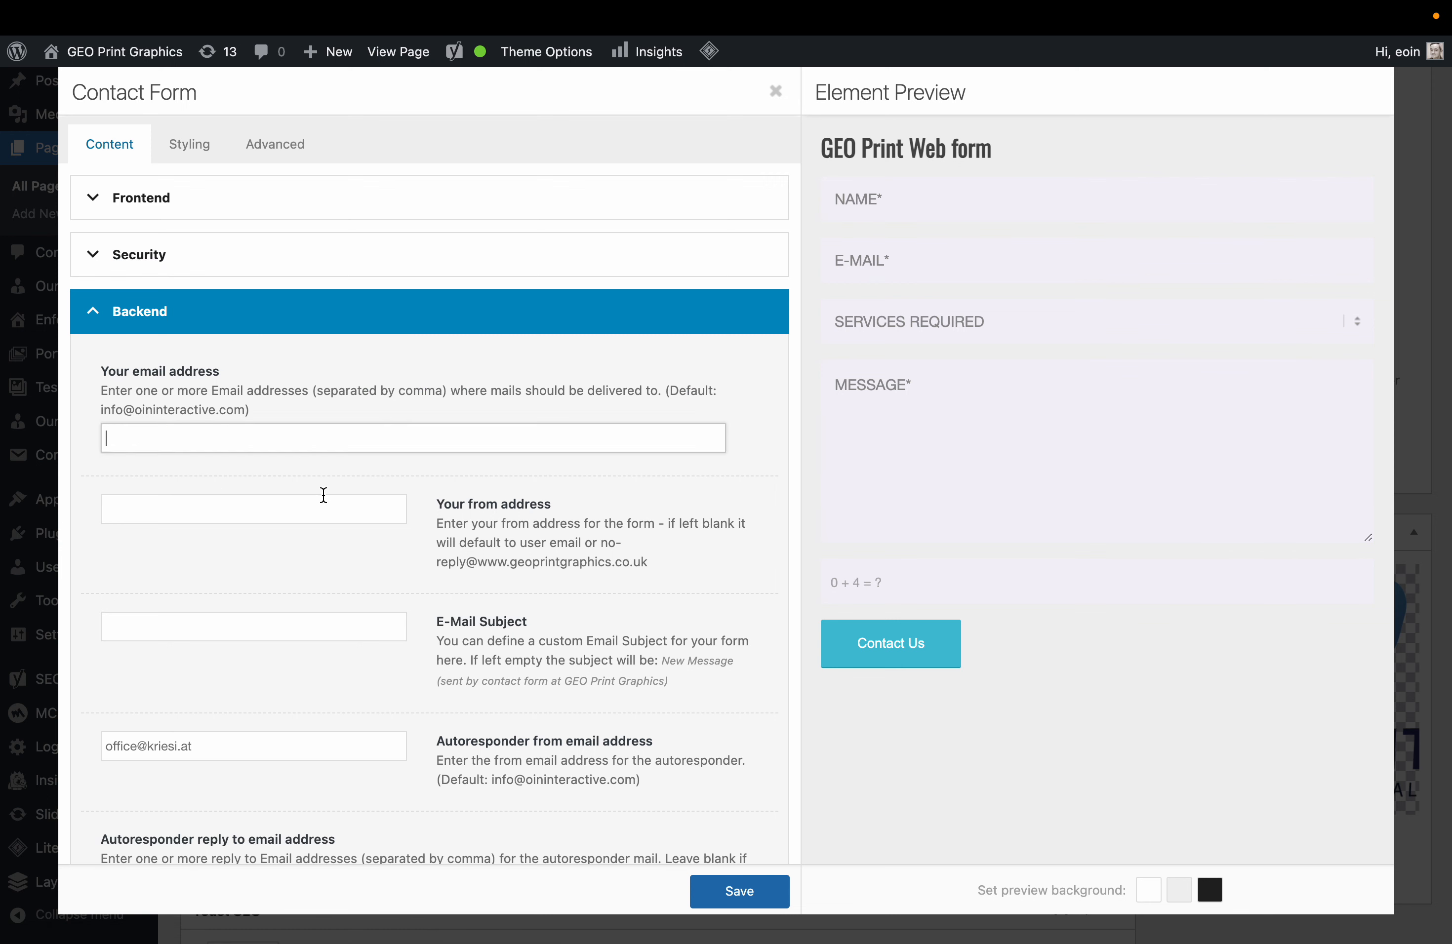
drag(647, 563, 510, 564)
key(super+c)
click(238, 449)
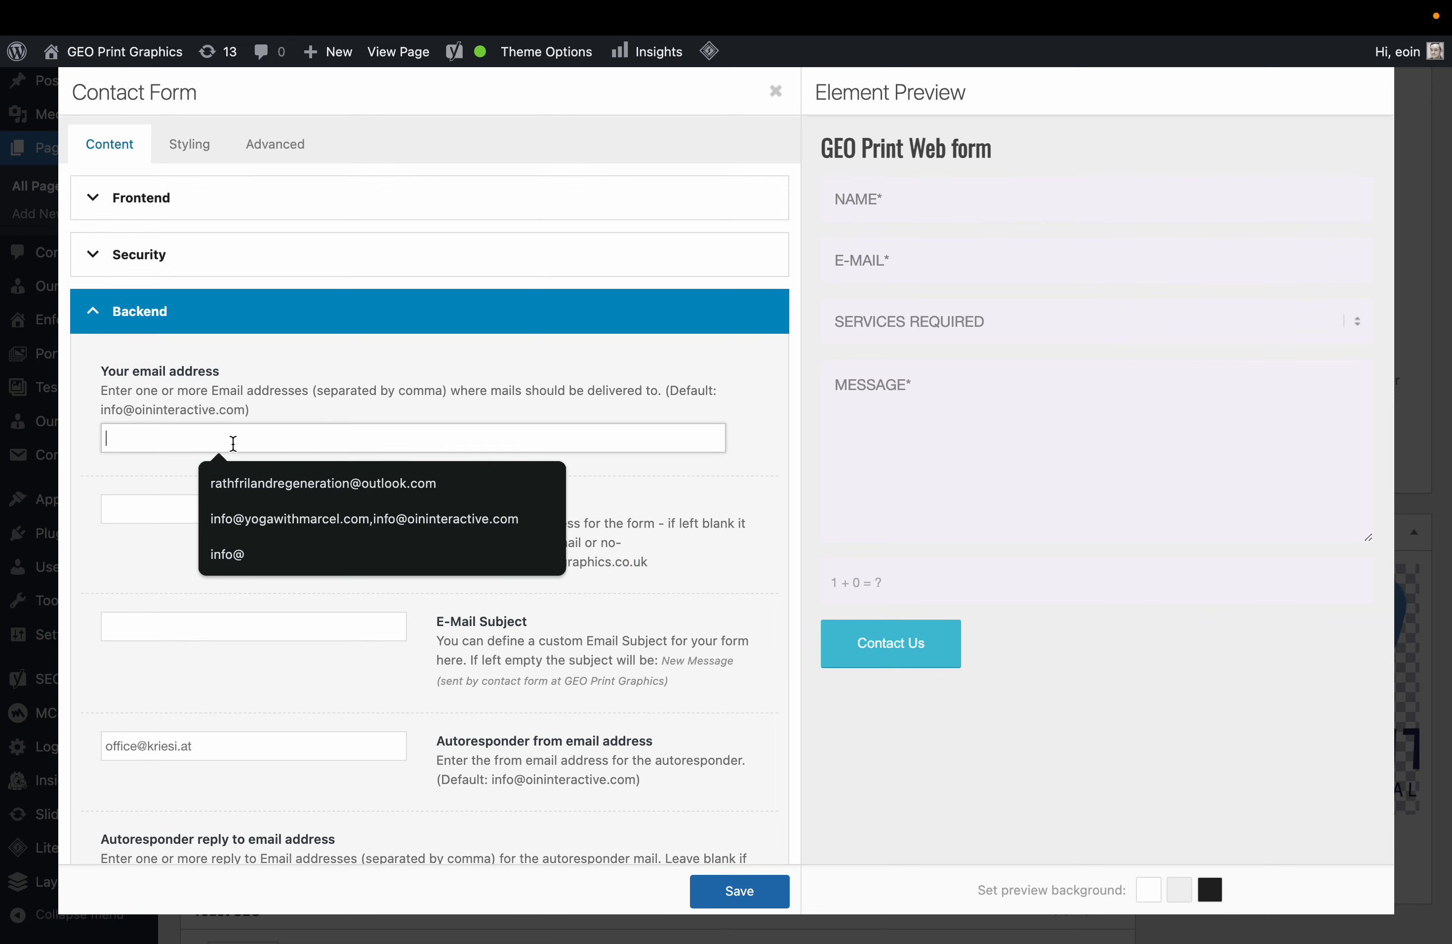
text(info@)
key(super+v)
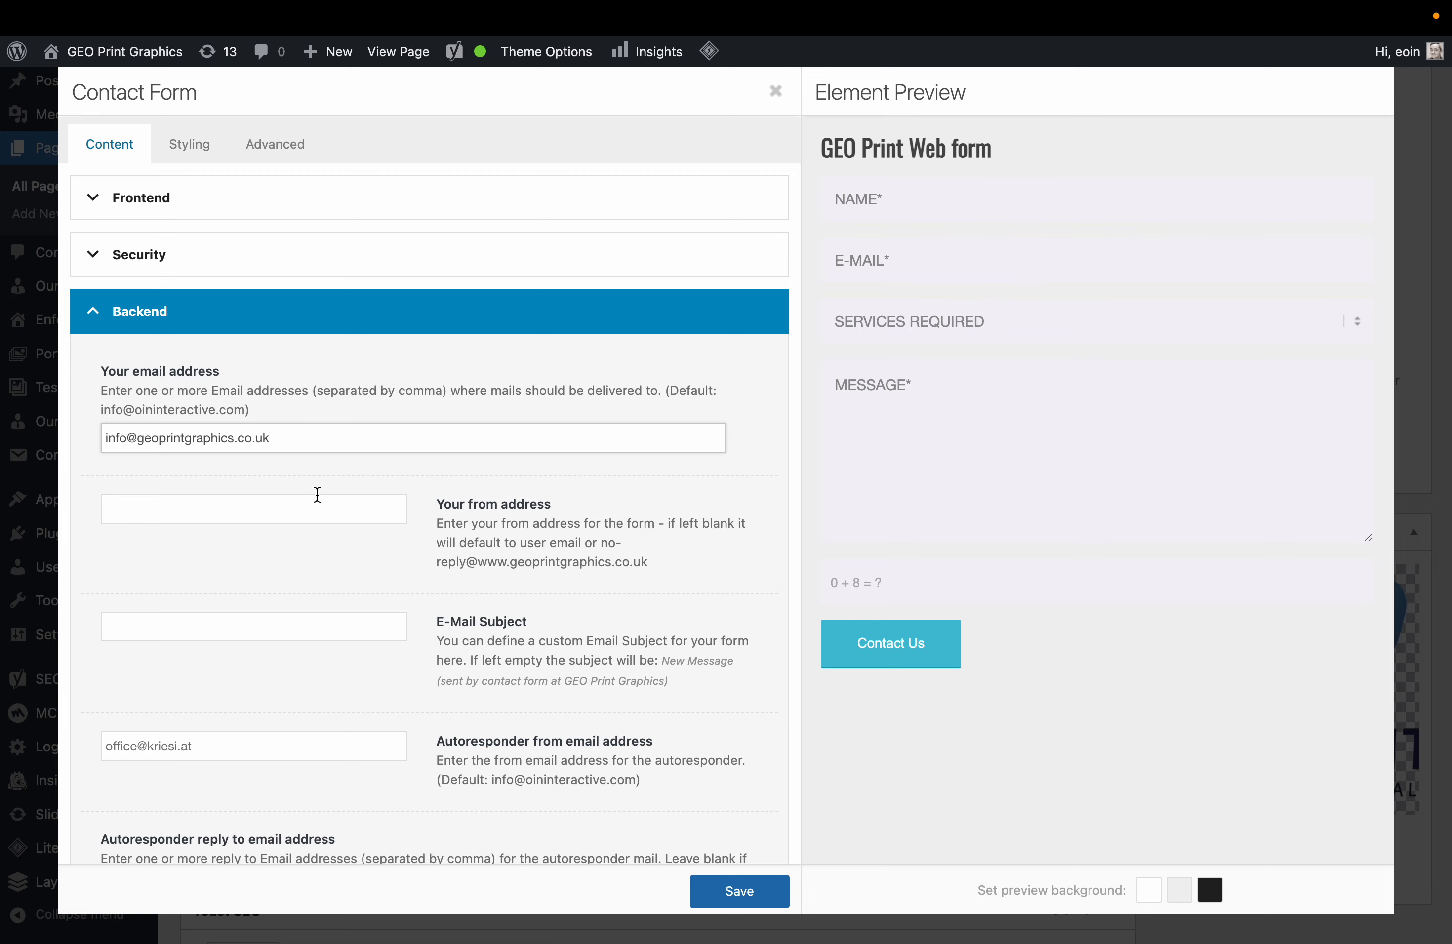
Use the same info address as the autoresponder sender and save the contact form.
key(super+a)
key(super+c)
click(275, 745)
key(super+a)
key(super+v)
scroll(274, 751, down, 6)
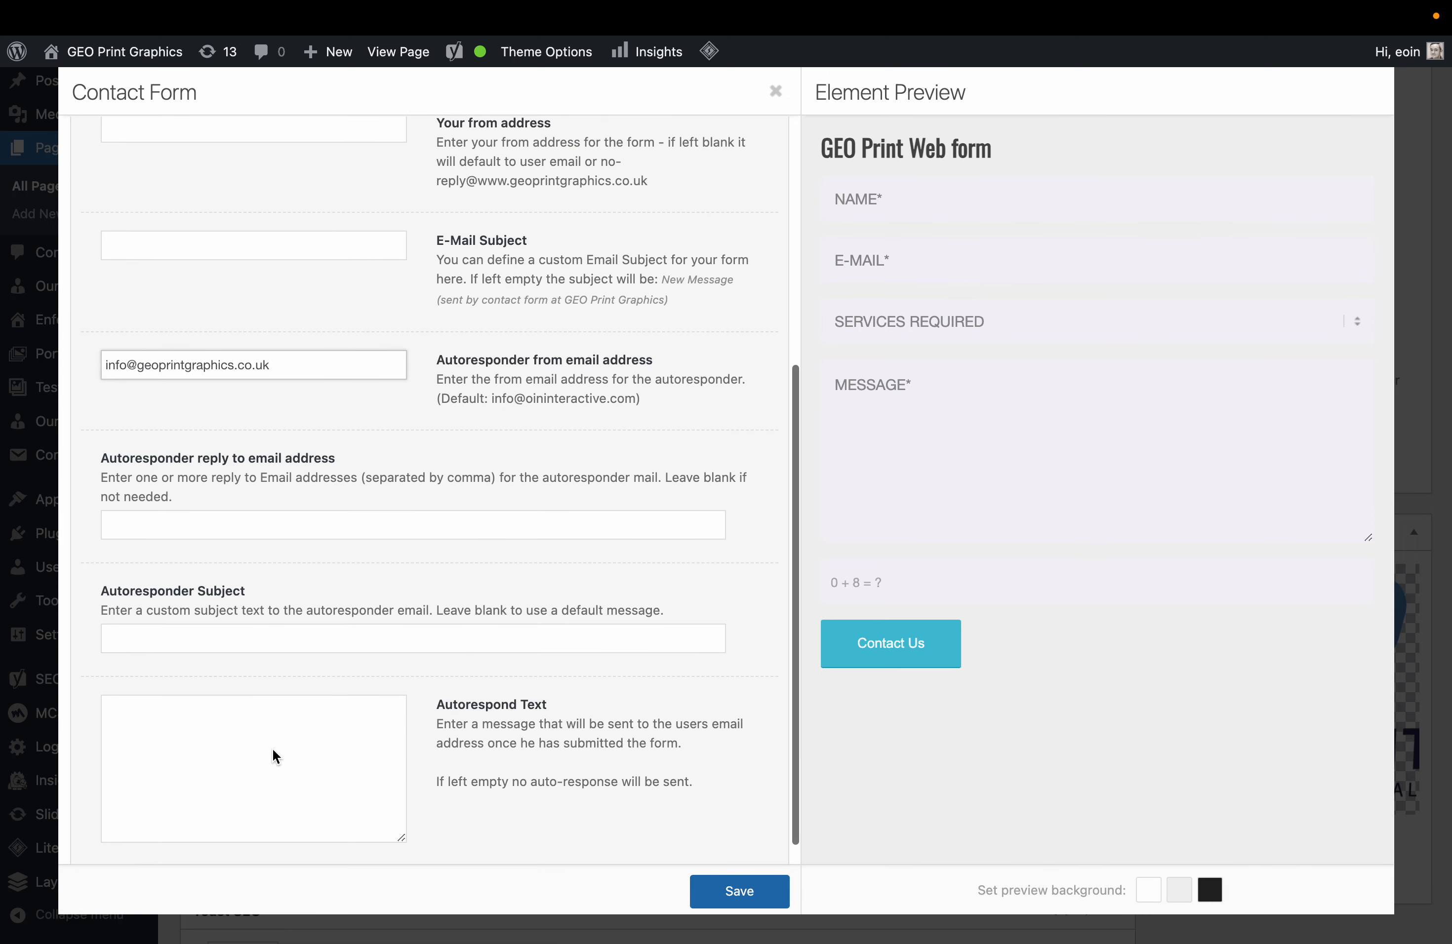
scroll(275, 757, up, 5)
click(185, 272)
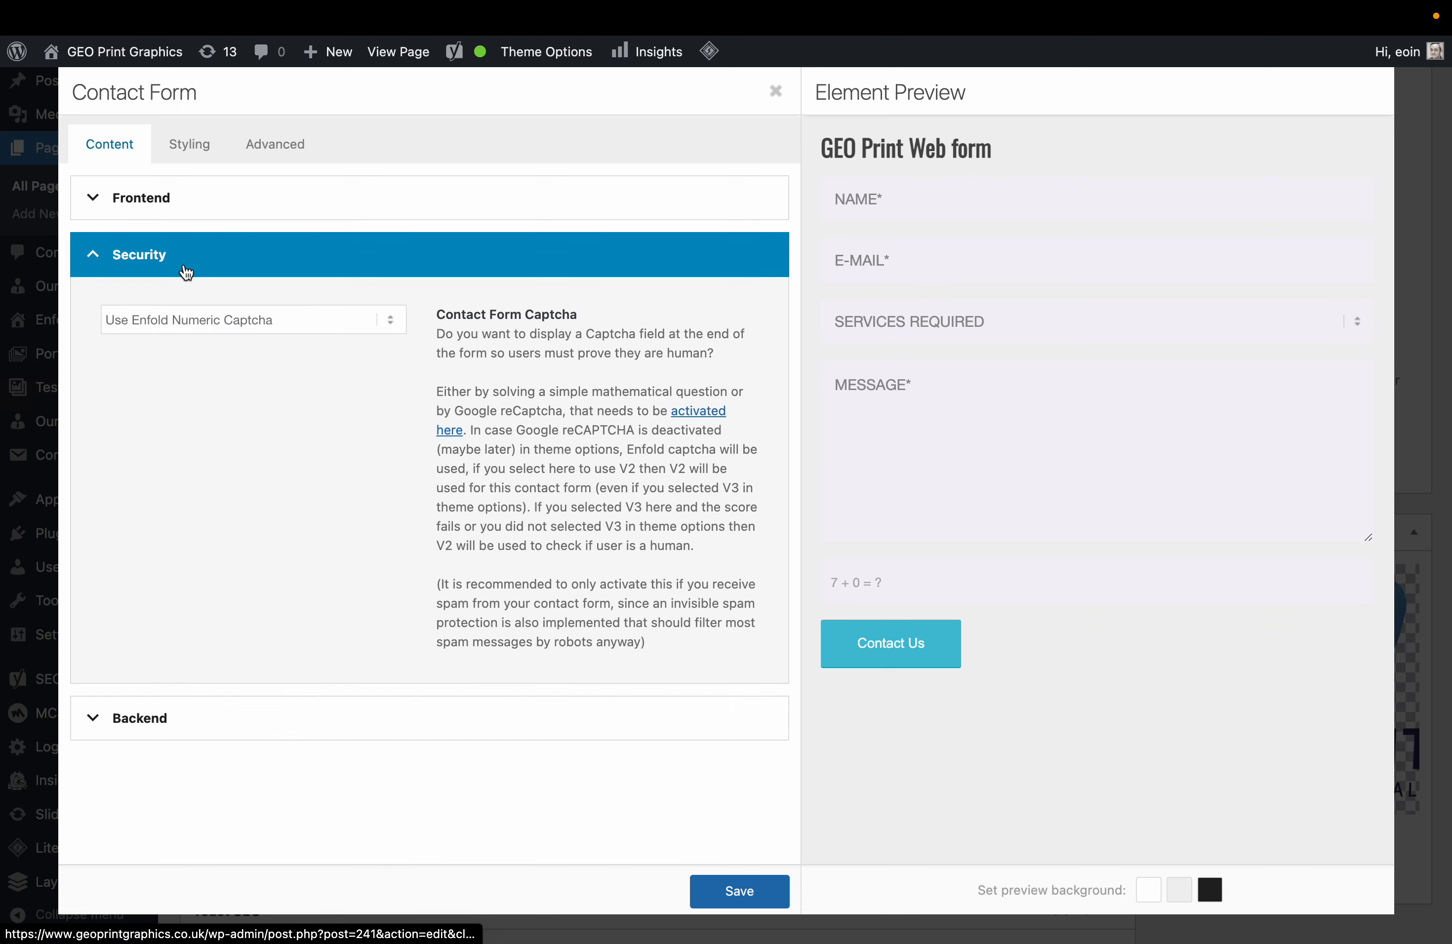
click(250, 209)
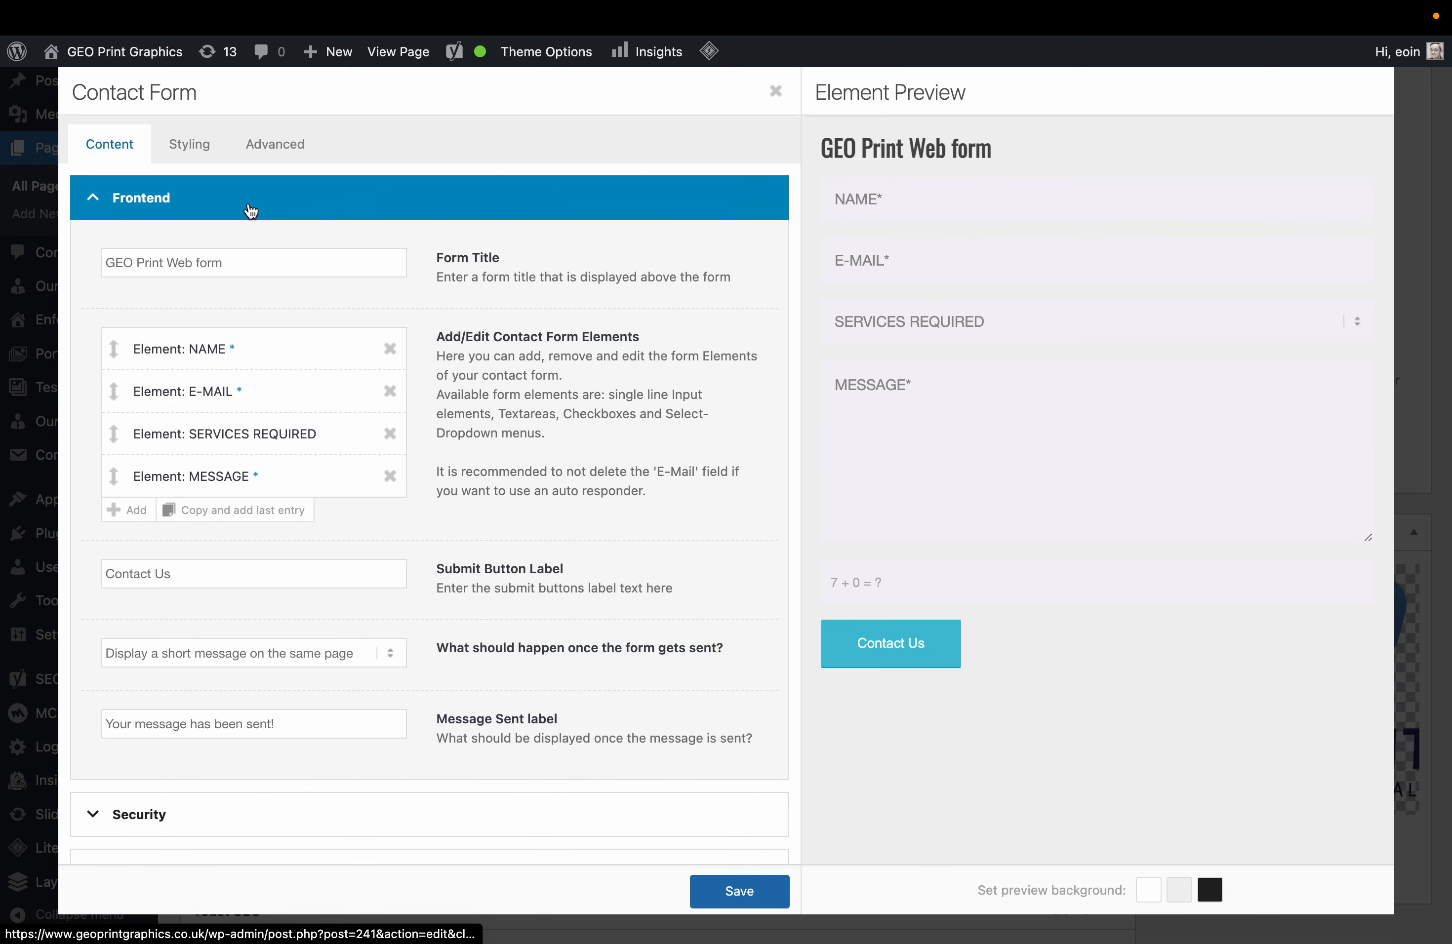
click(739, 891)
Review the Yoast SEO analysis problems and improvements for the front page.
scroll(747, 886, down, 3)
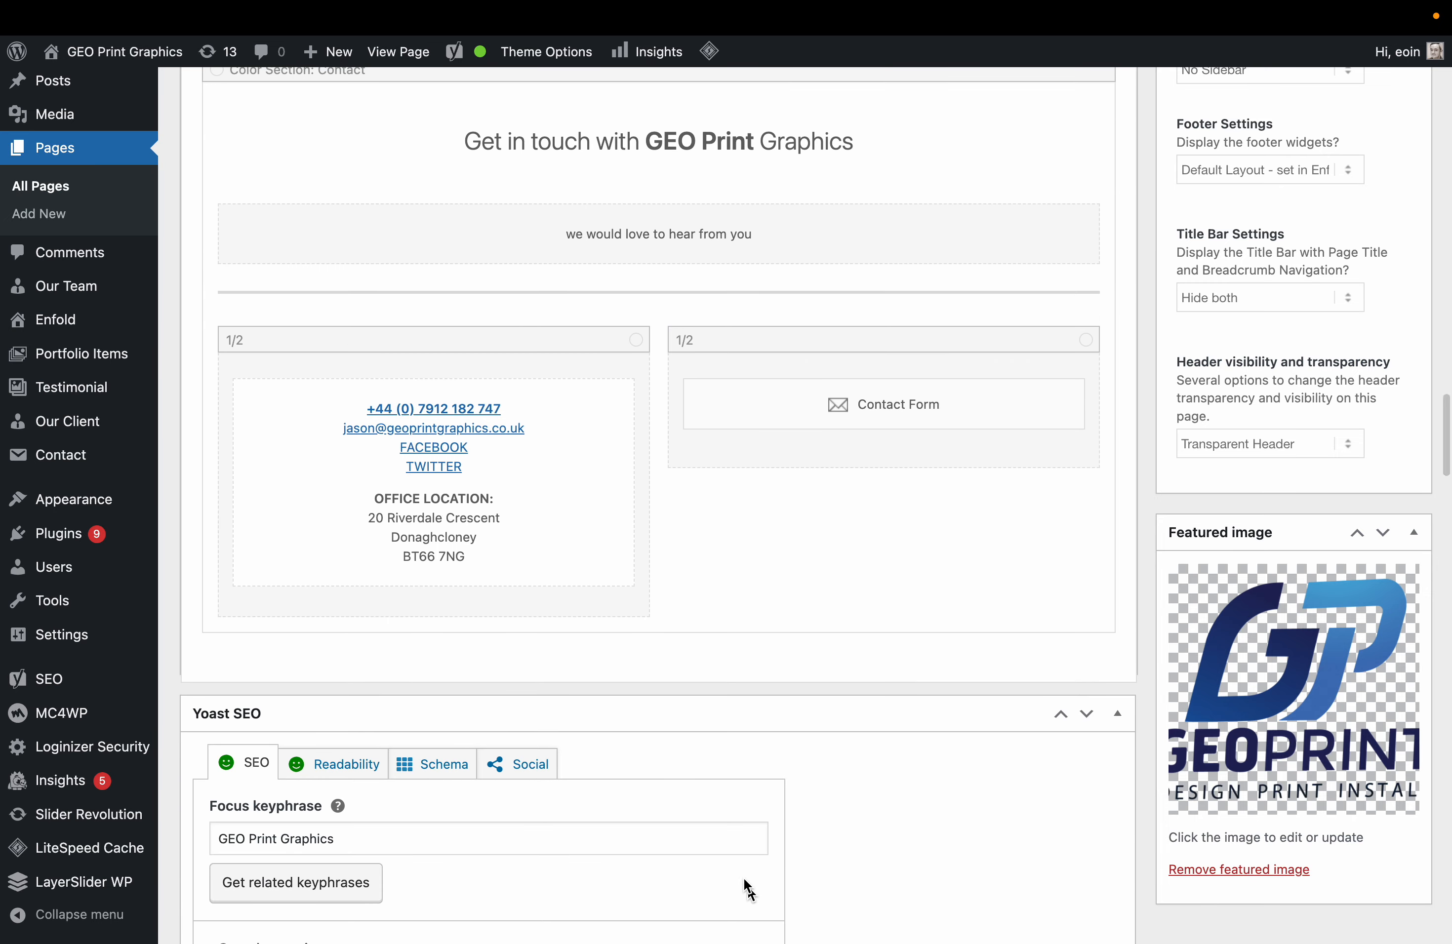
scroll(529, 473, down, 2)
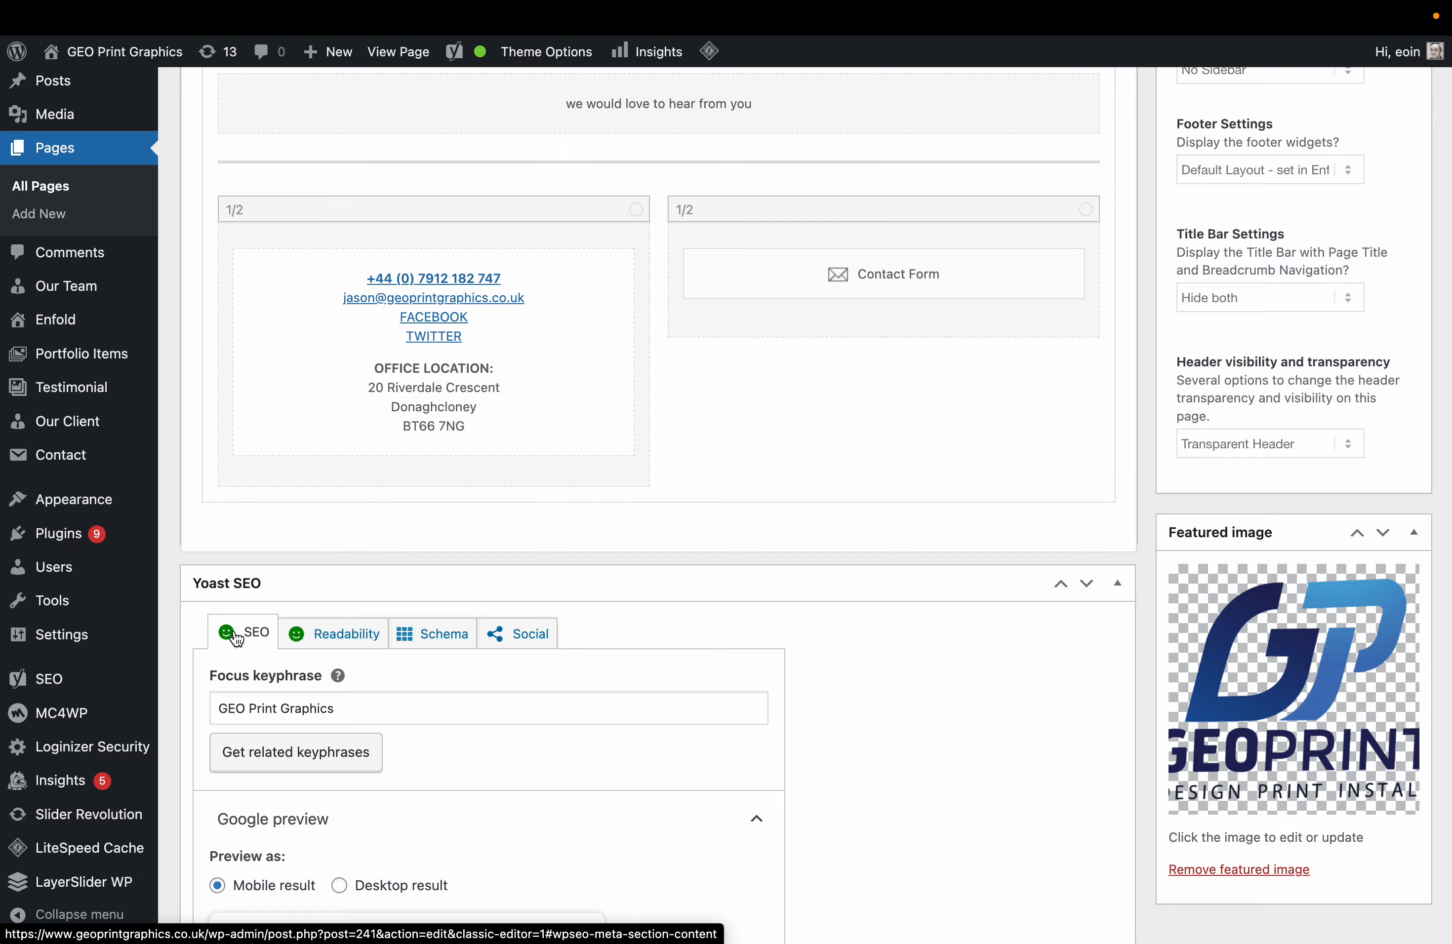
scroll(753, 543, up, 15)
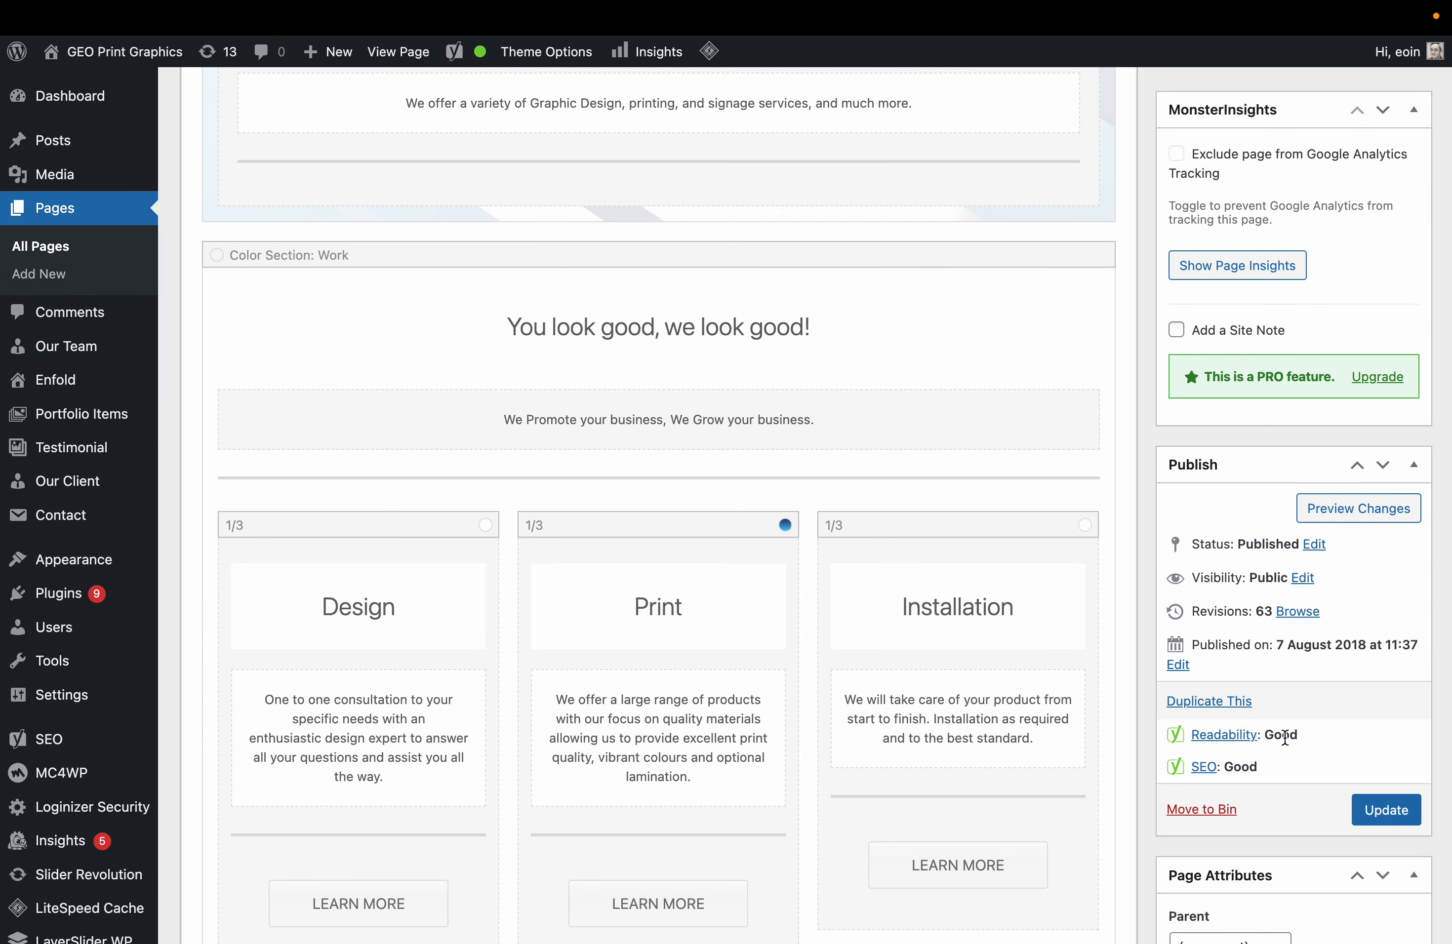
scroll(648, 657, down, 1)
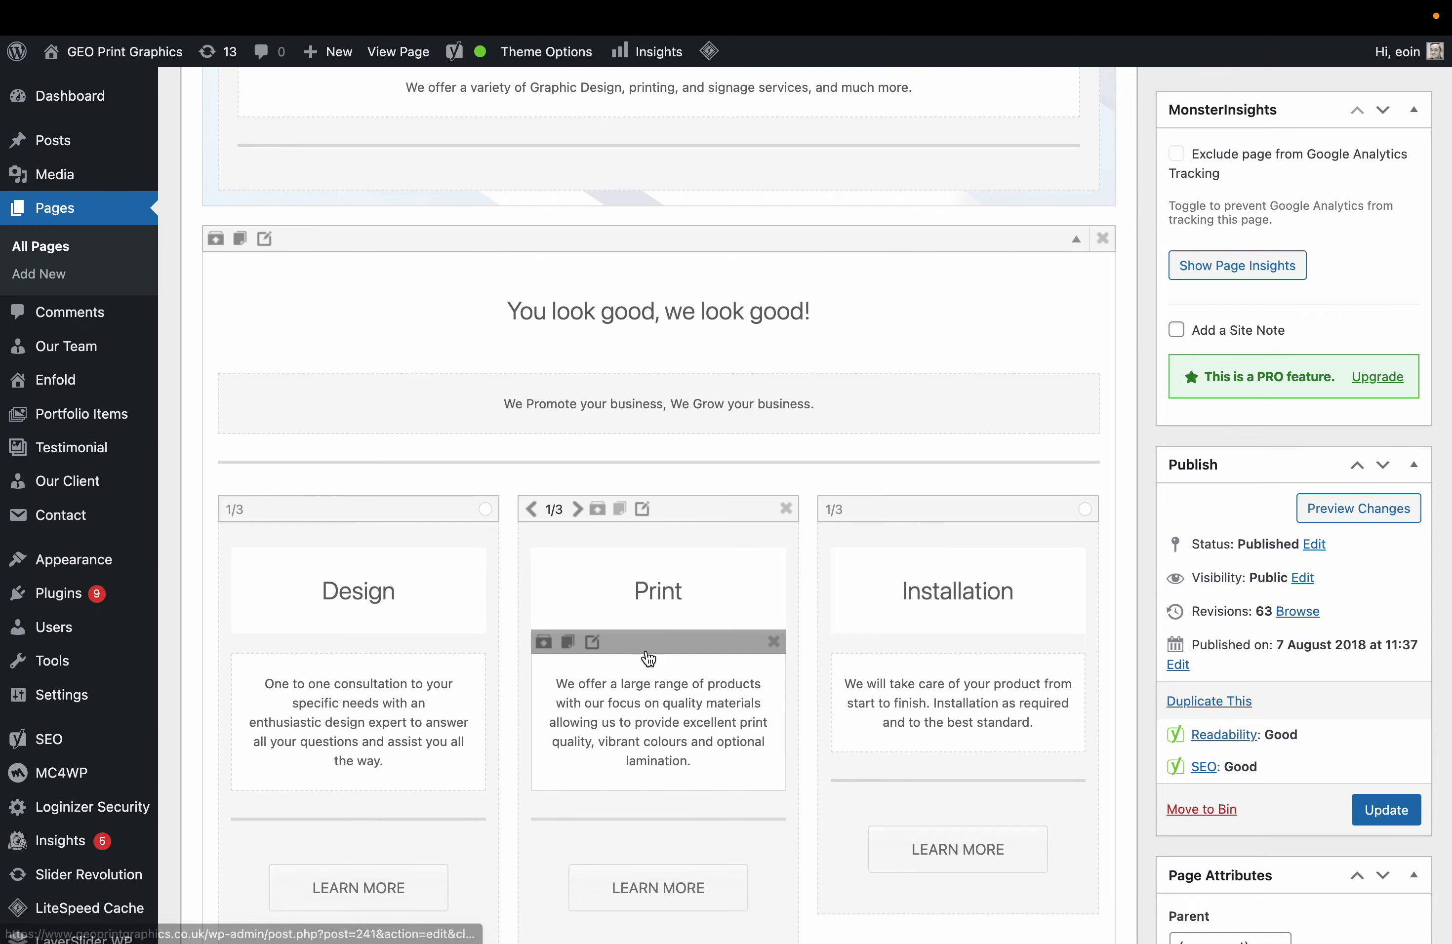
scroll(648, 658, down, 20)
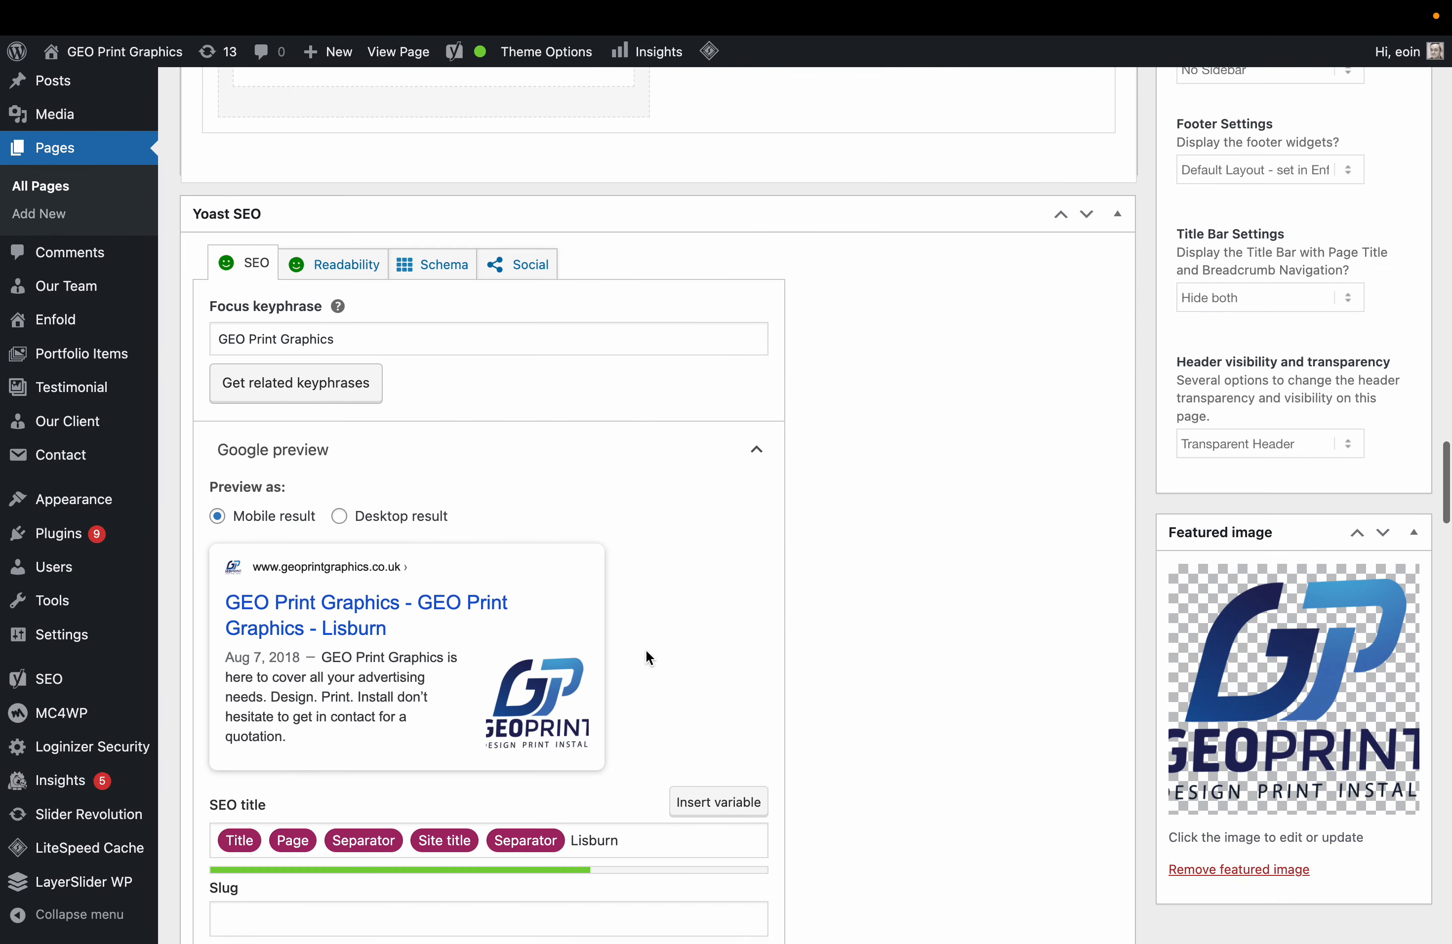
scroll(414, 522, down, 8)
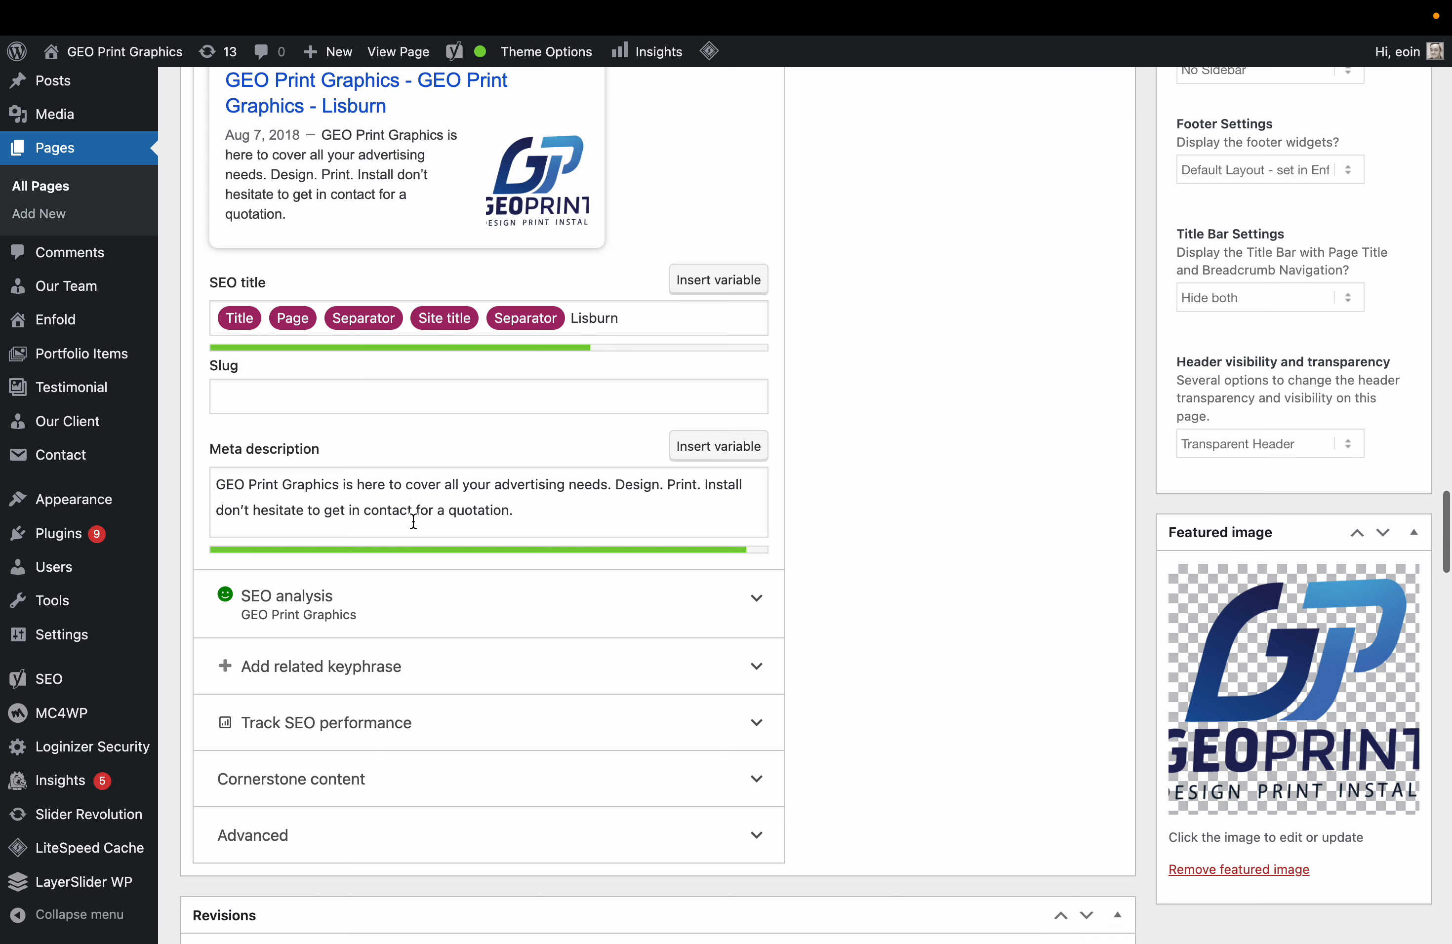
click(767, 595)
scroll(774, 600, down, 8)
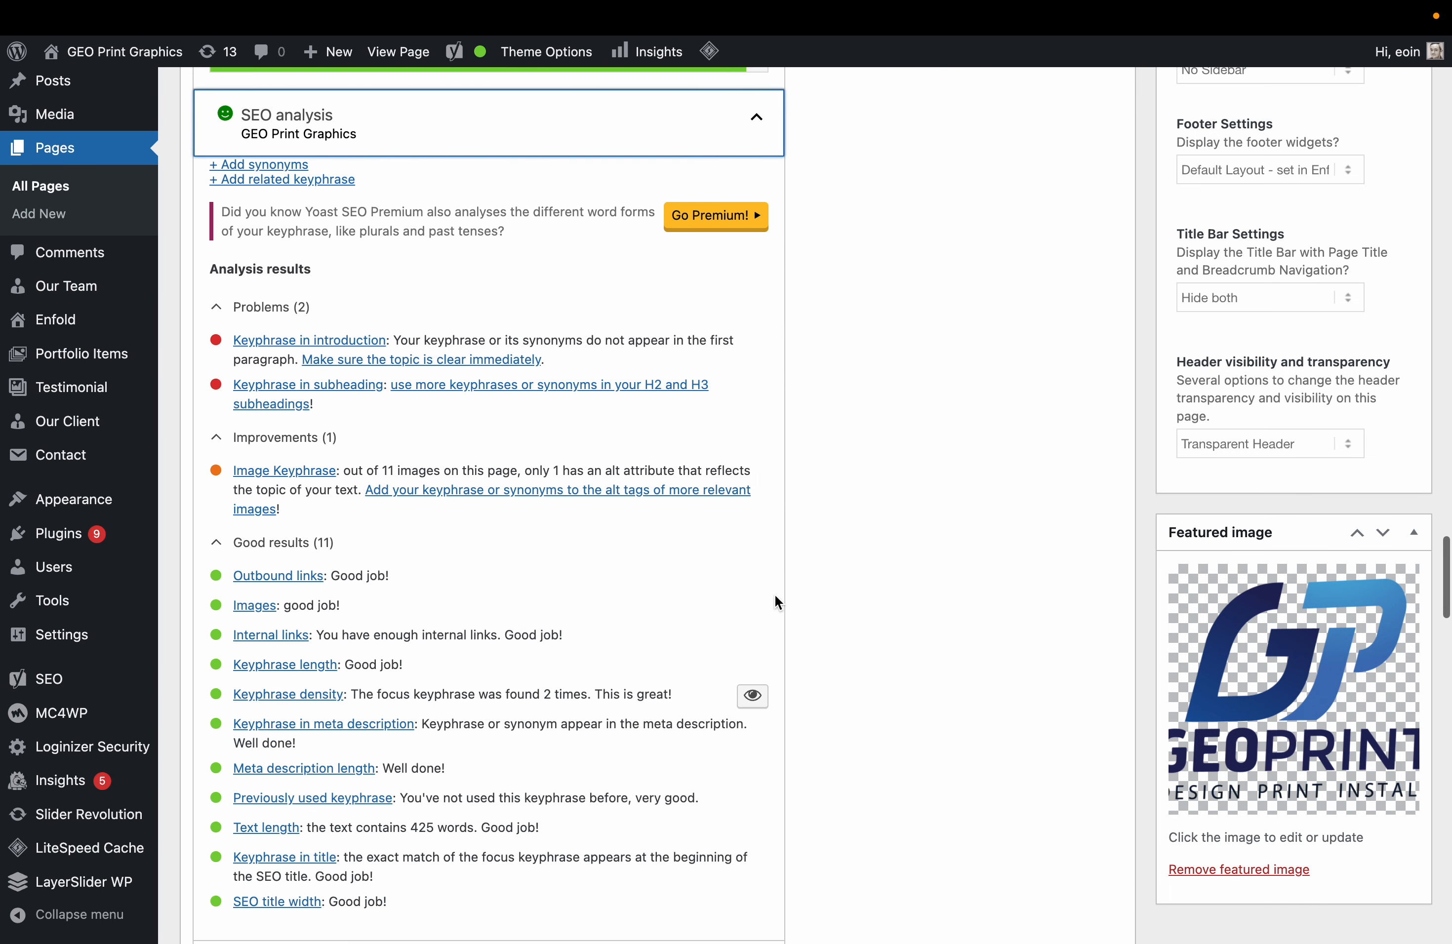
scroll(316, 609, down, 4)
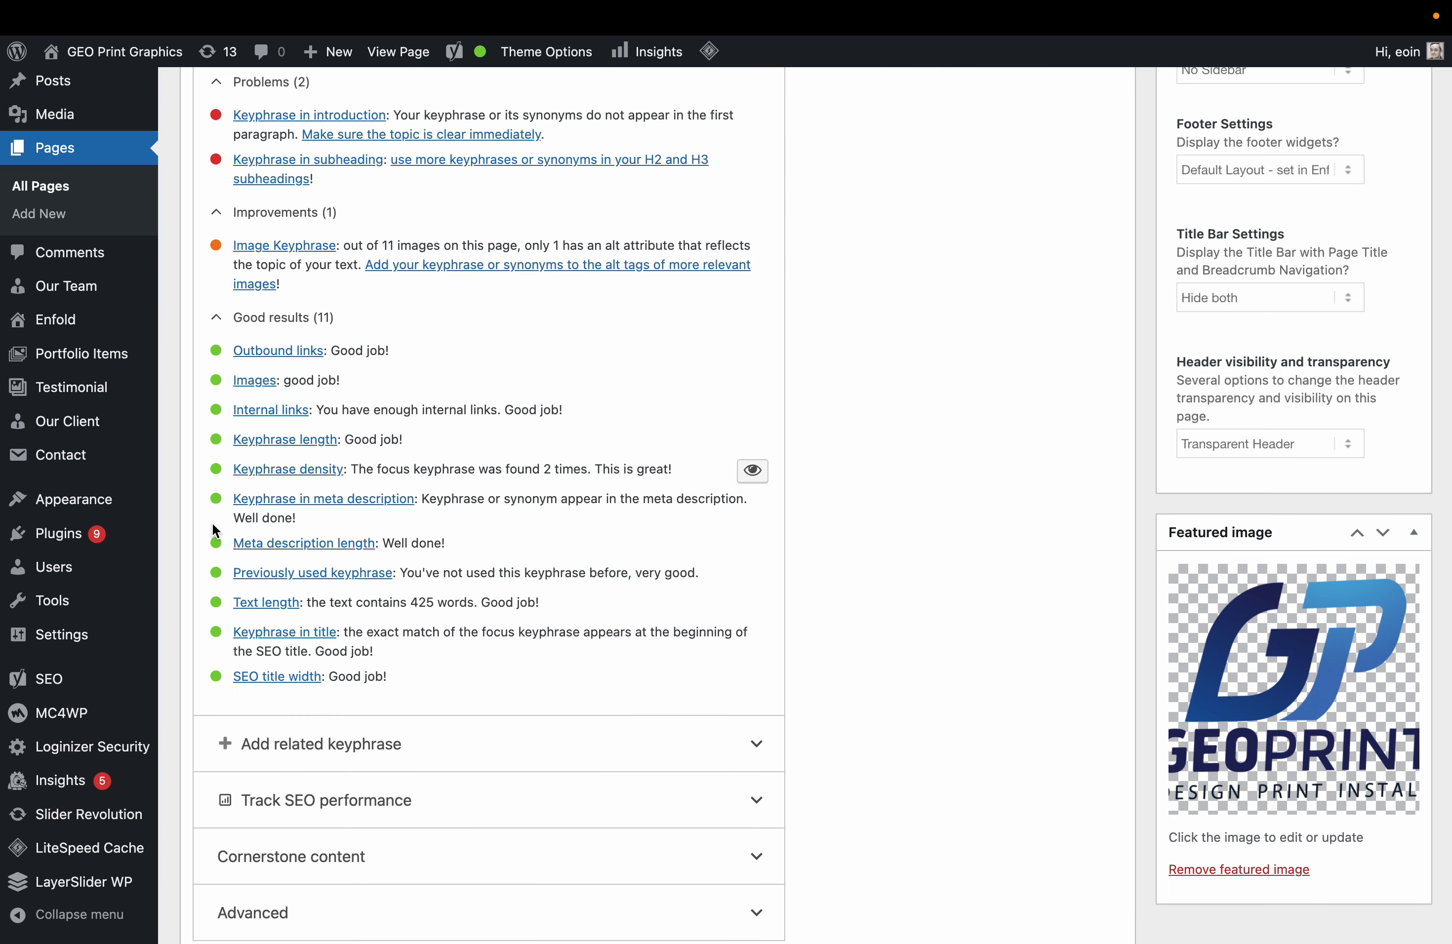
scroll(214, 528, up, 1)
scroll(213, 439, up, 2)
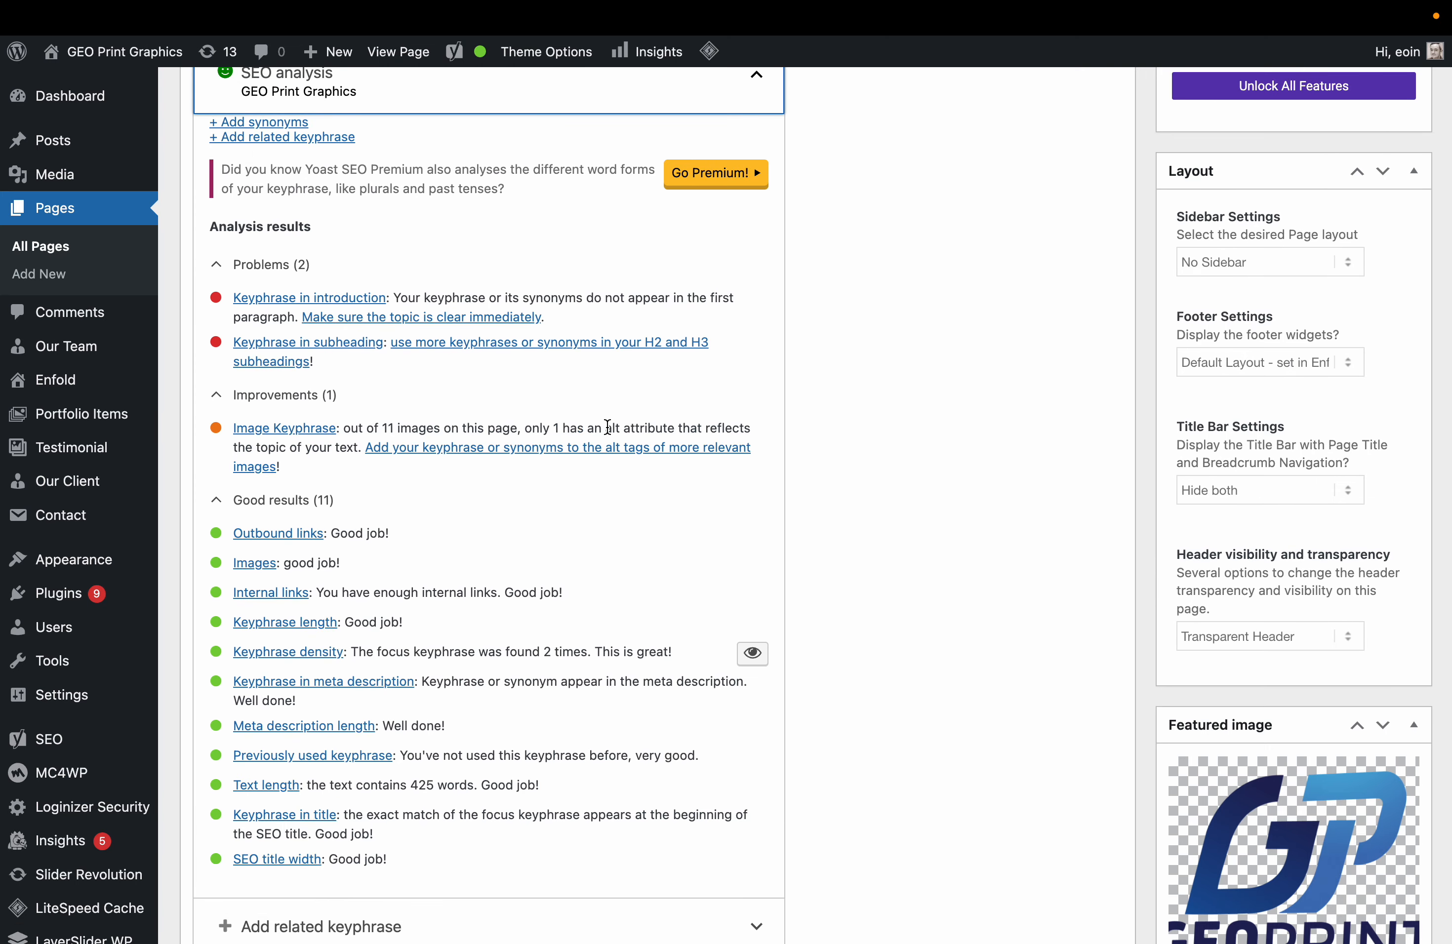
scroll(607, 427, up, 1)
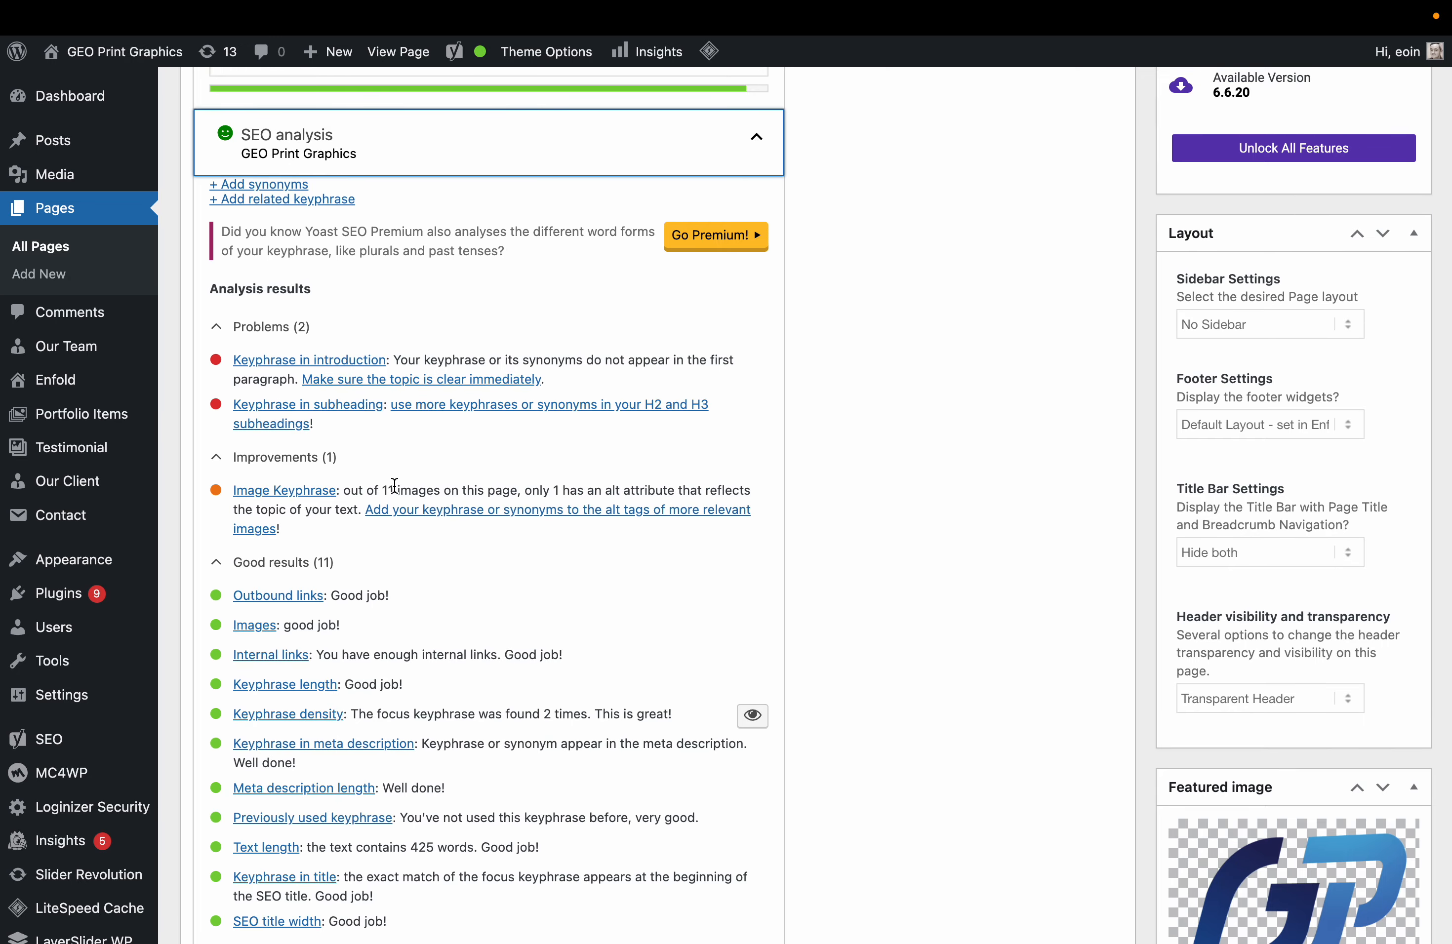
scroll(394, 484, up, 20)
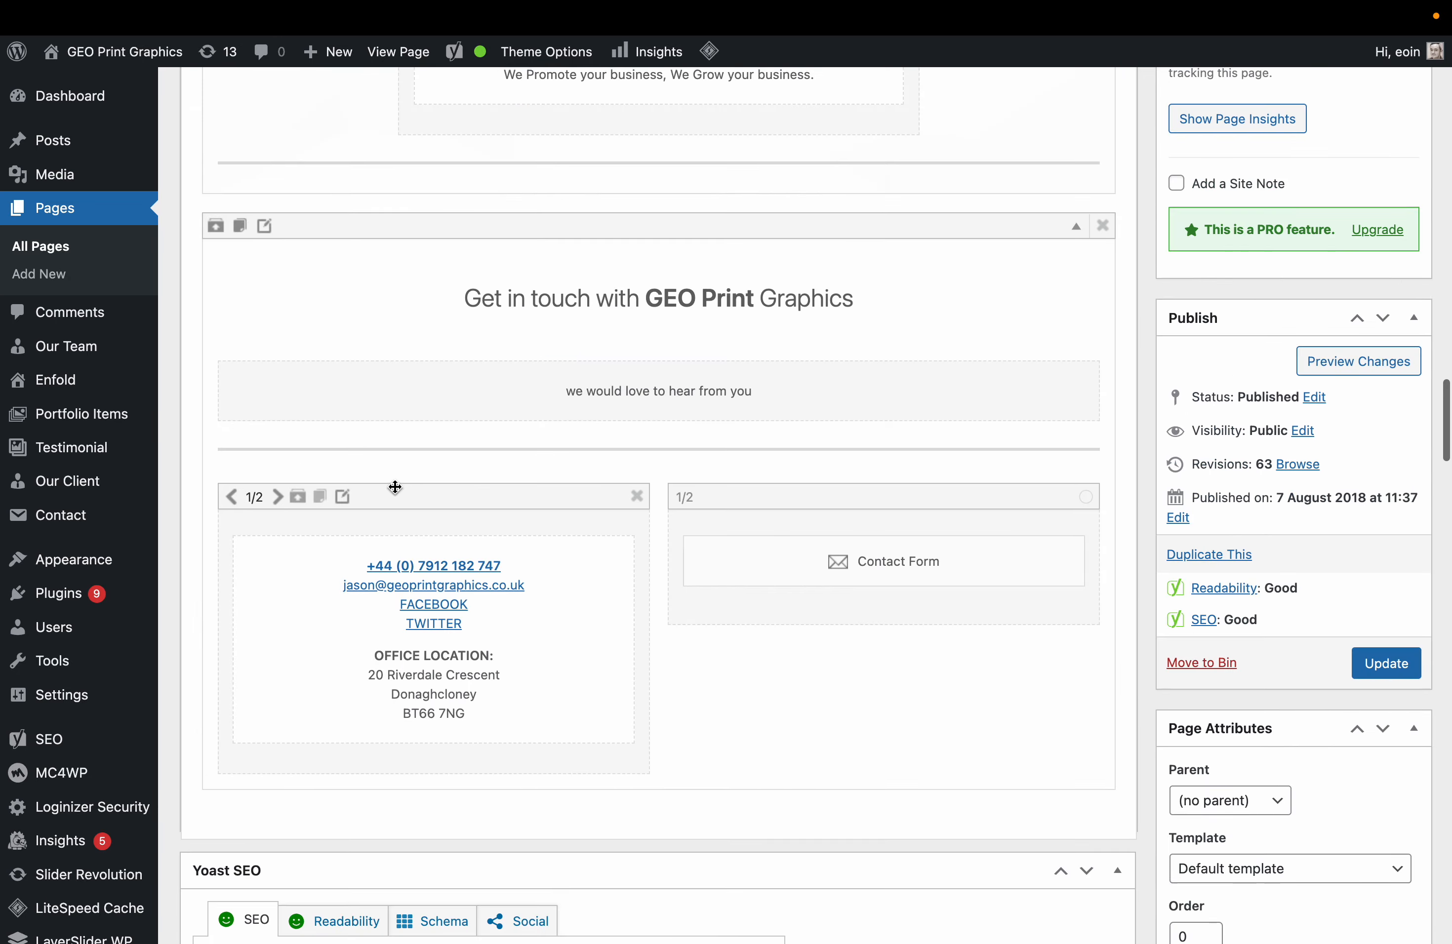
scroll(395, 488, up, 15)
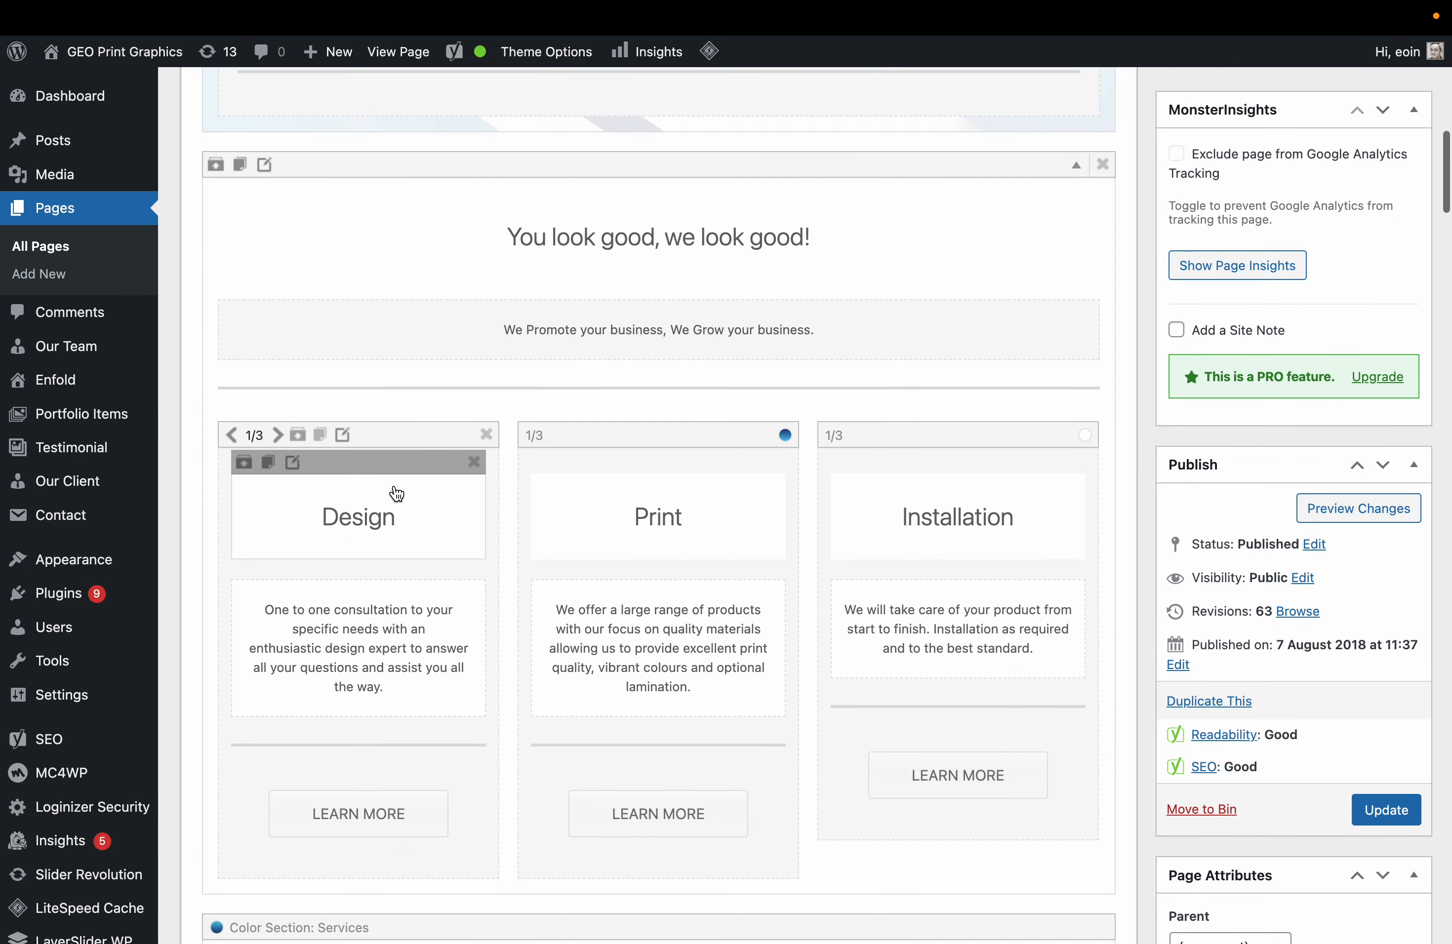
scroll(395, 487, down, 4)
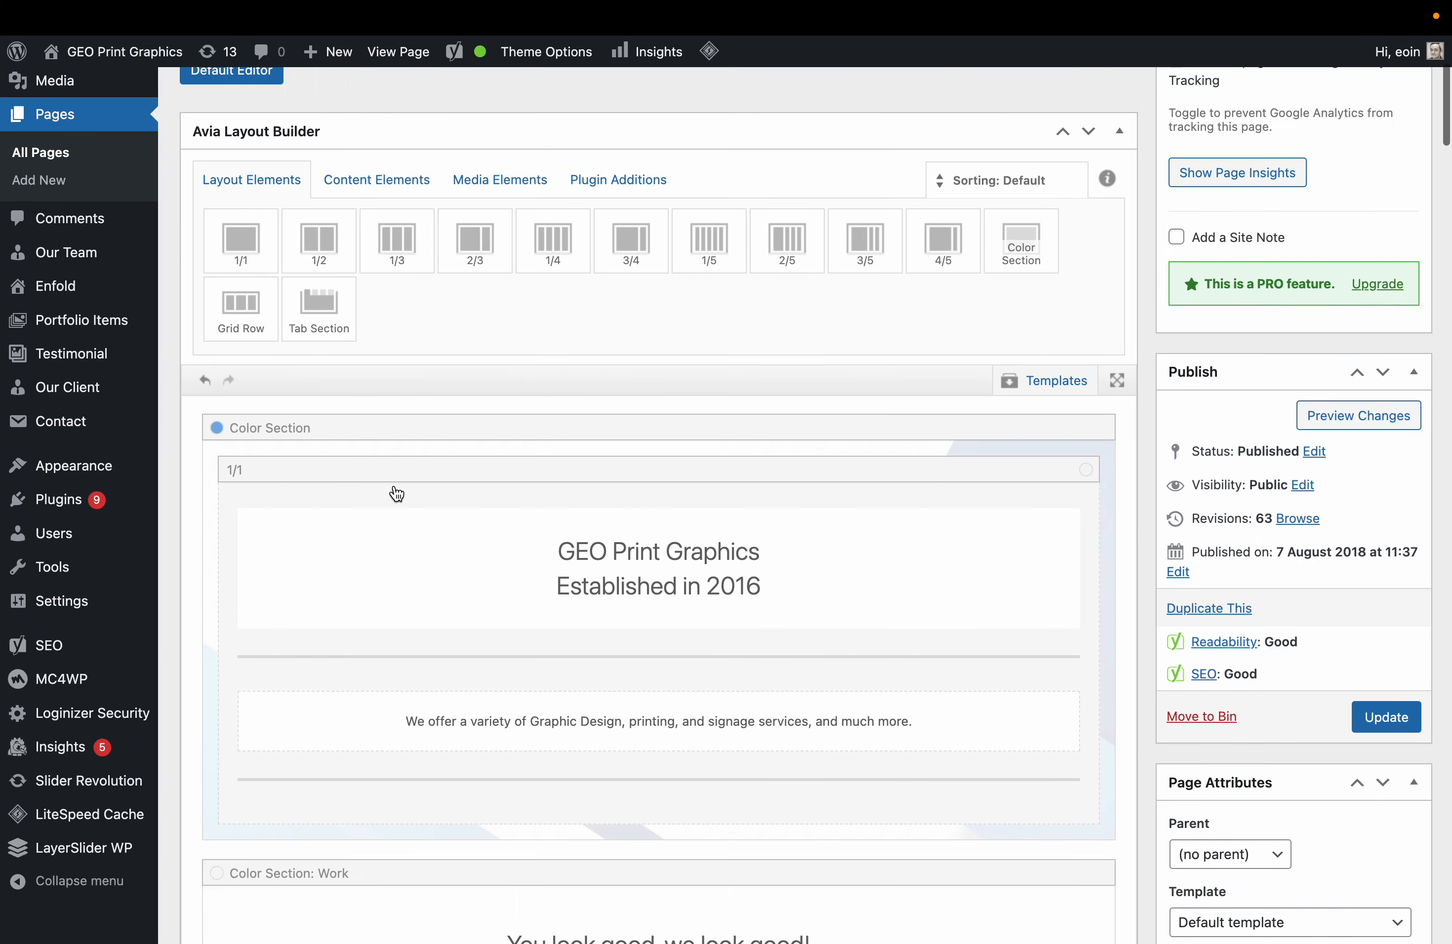
scroll(397, 493, up, 1)
scroll(397, 493, up, 4)
scroll(397, 494, down, 15)
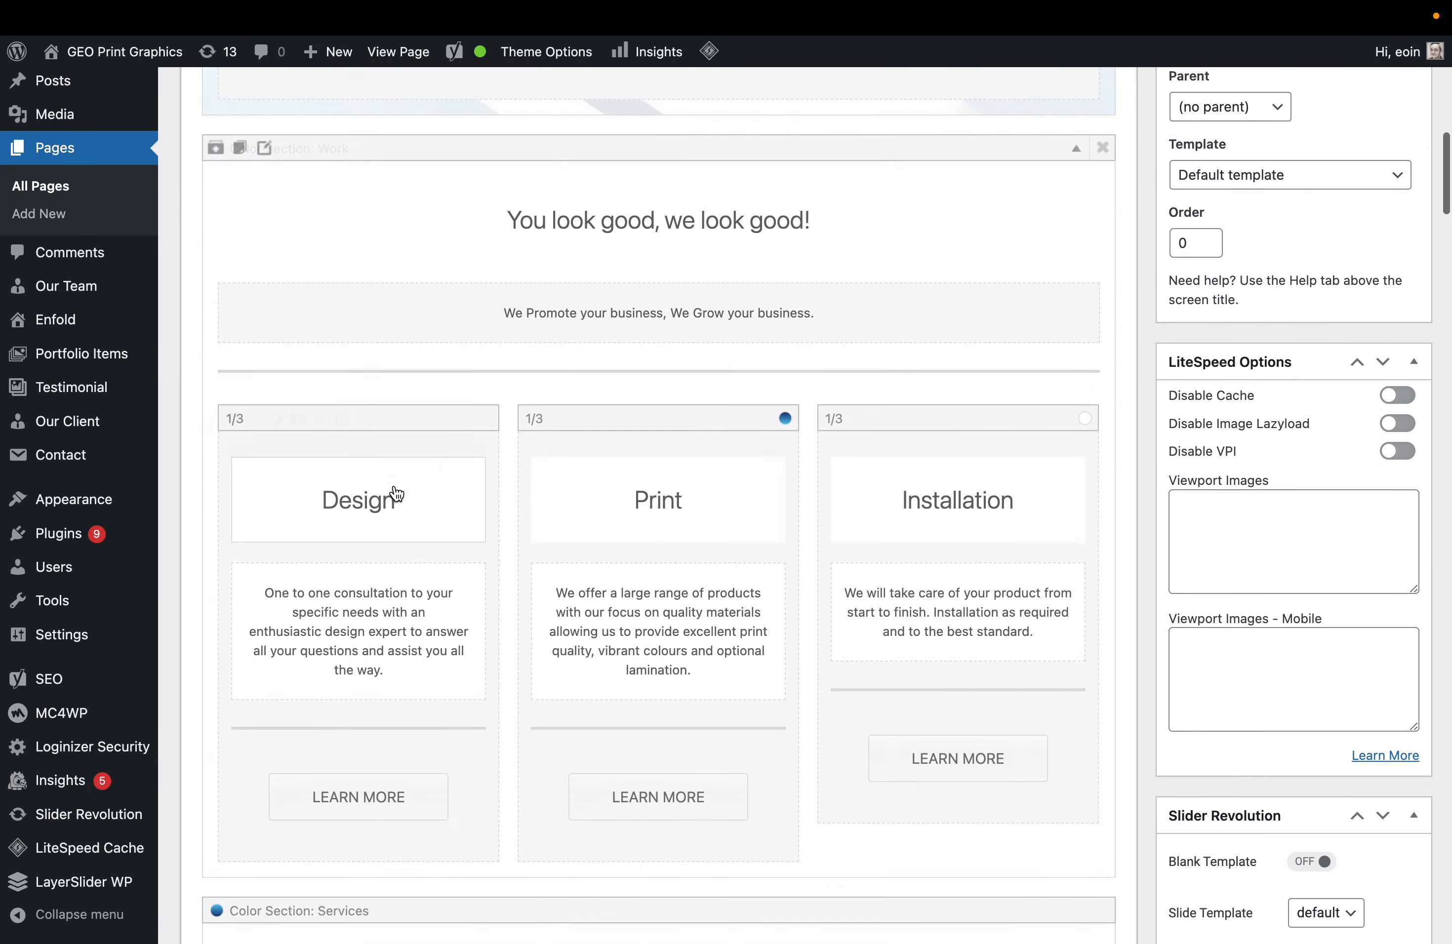
scroll(392, 551, down, 5)
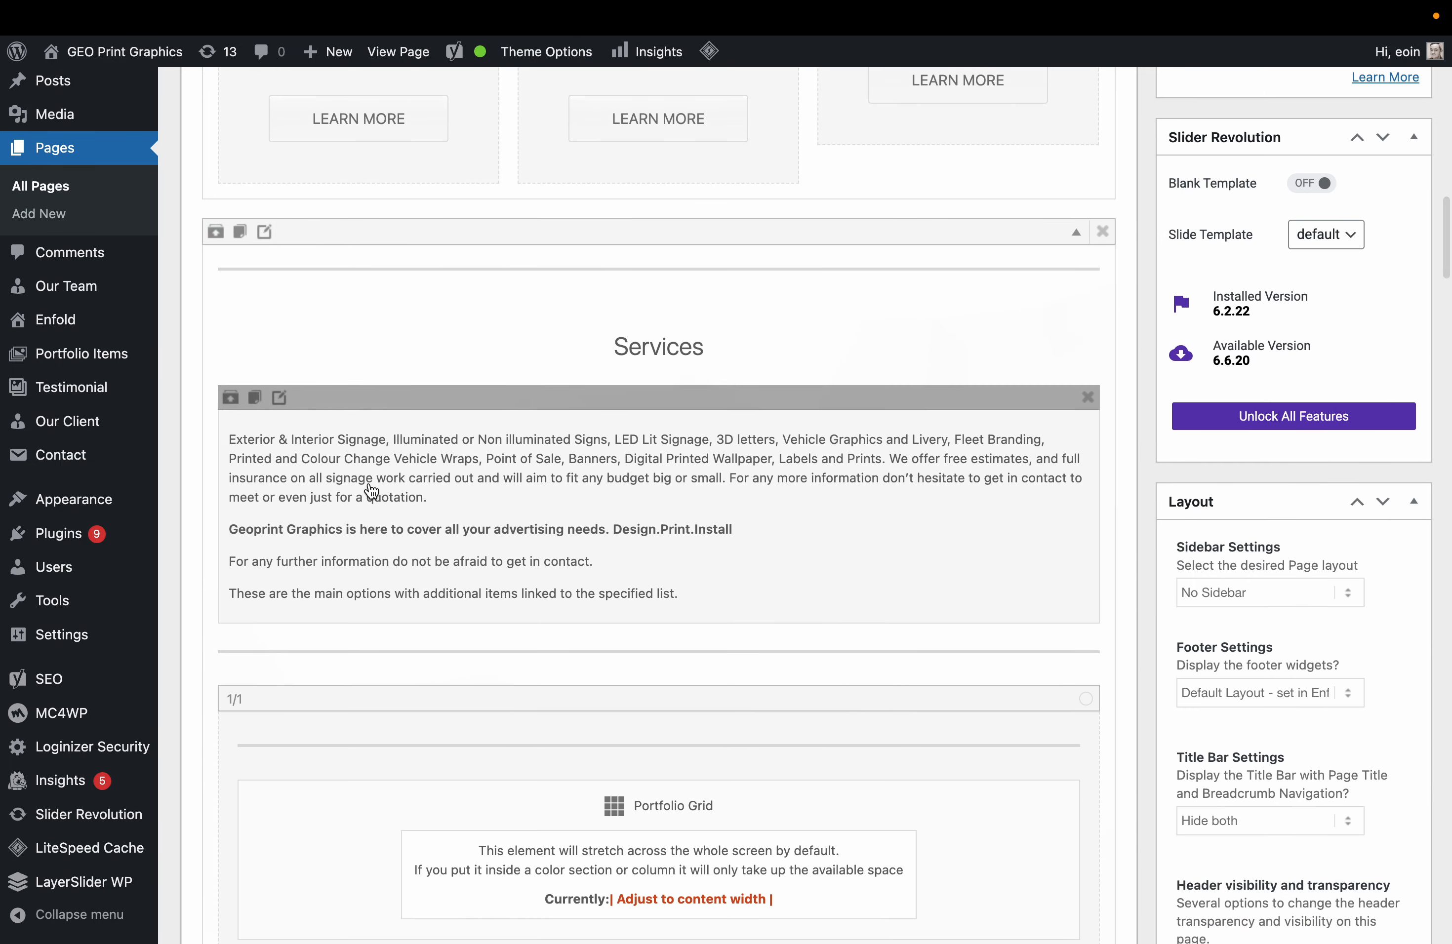
scroll(373, 582, up, 15)
Update the front page to publish all the edits.
click(1386, 723)
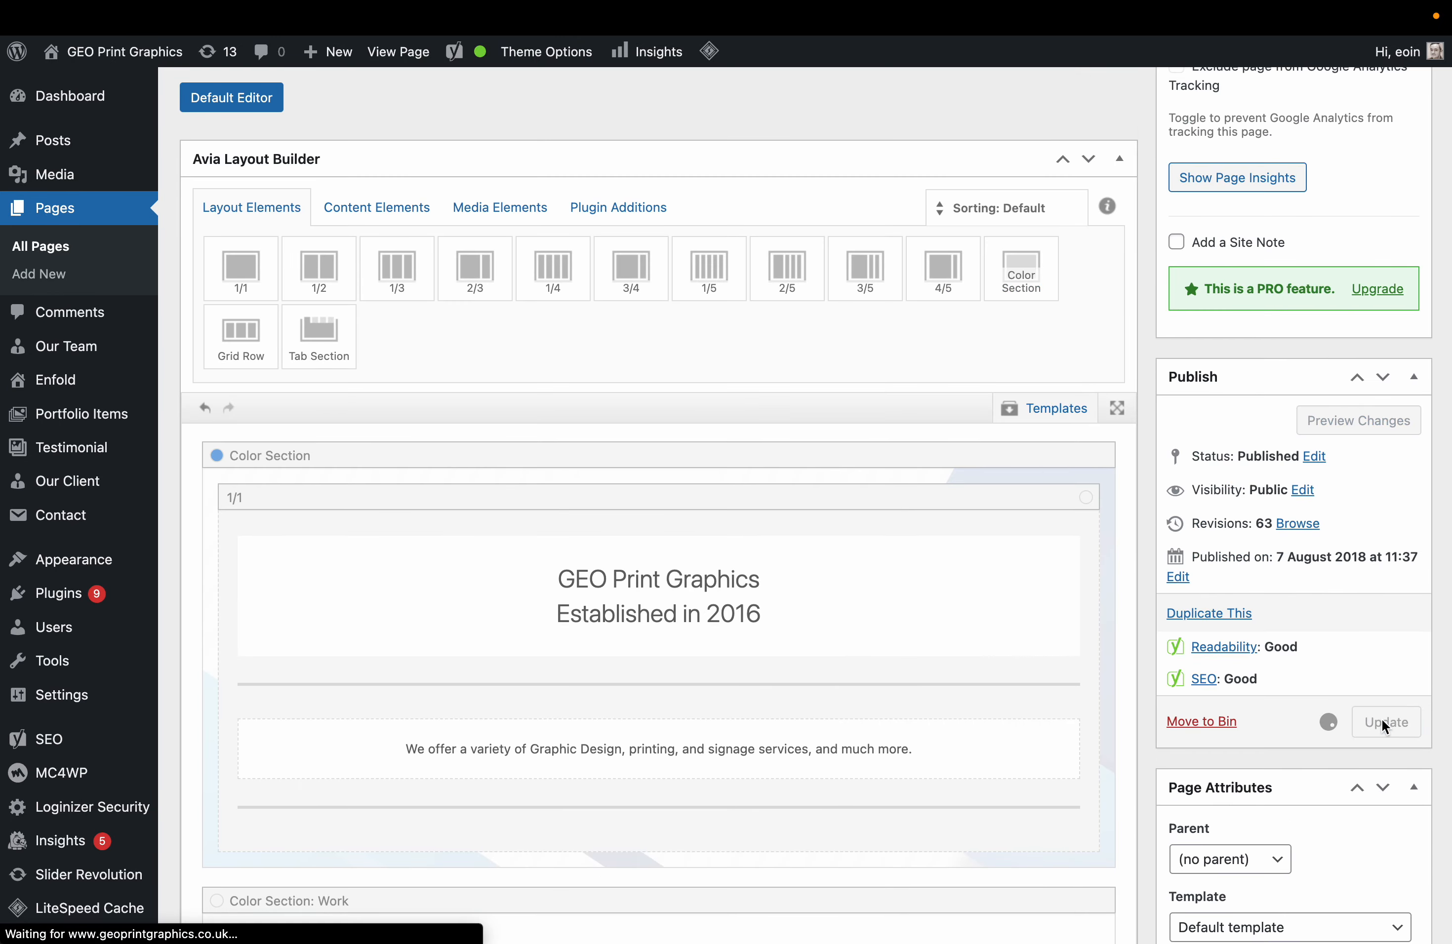
scroll(738, 668, down, 3)
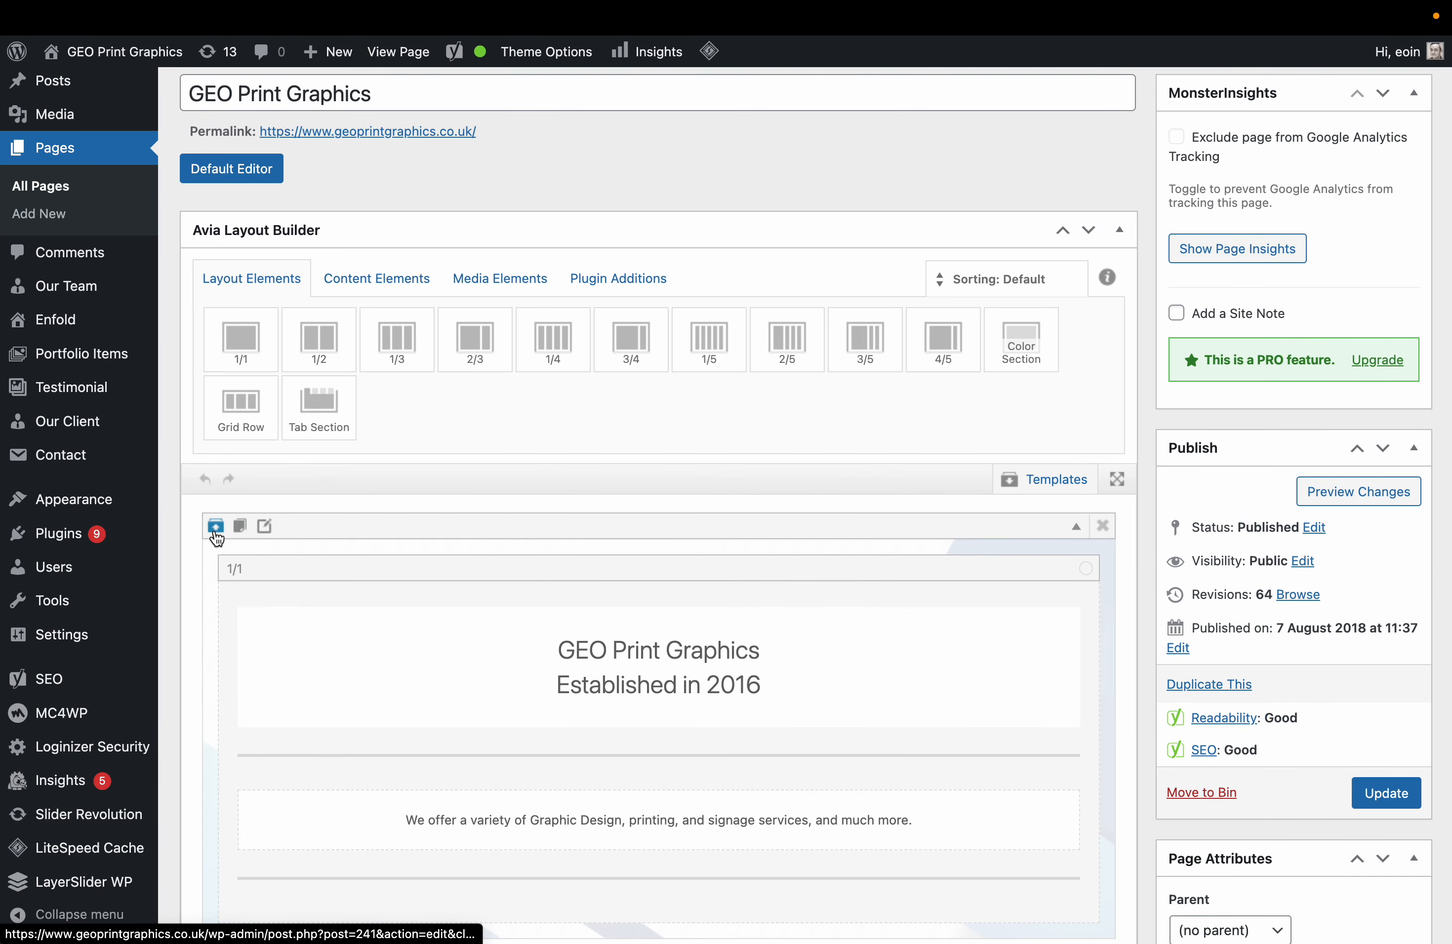
mouse_move(91, 290)
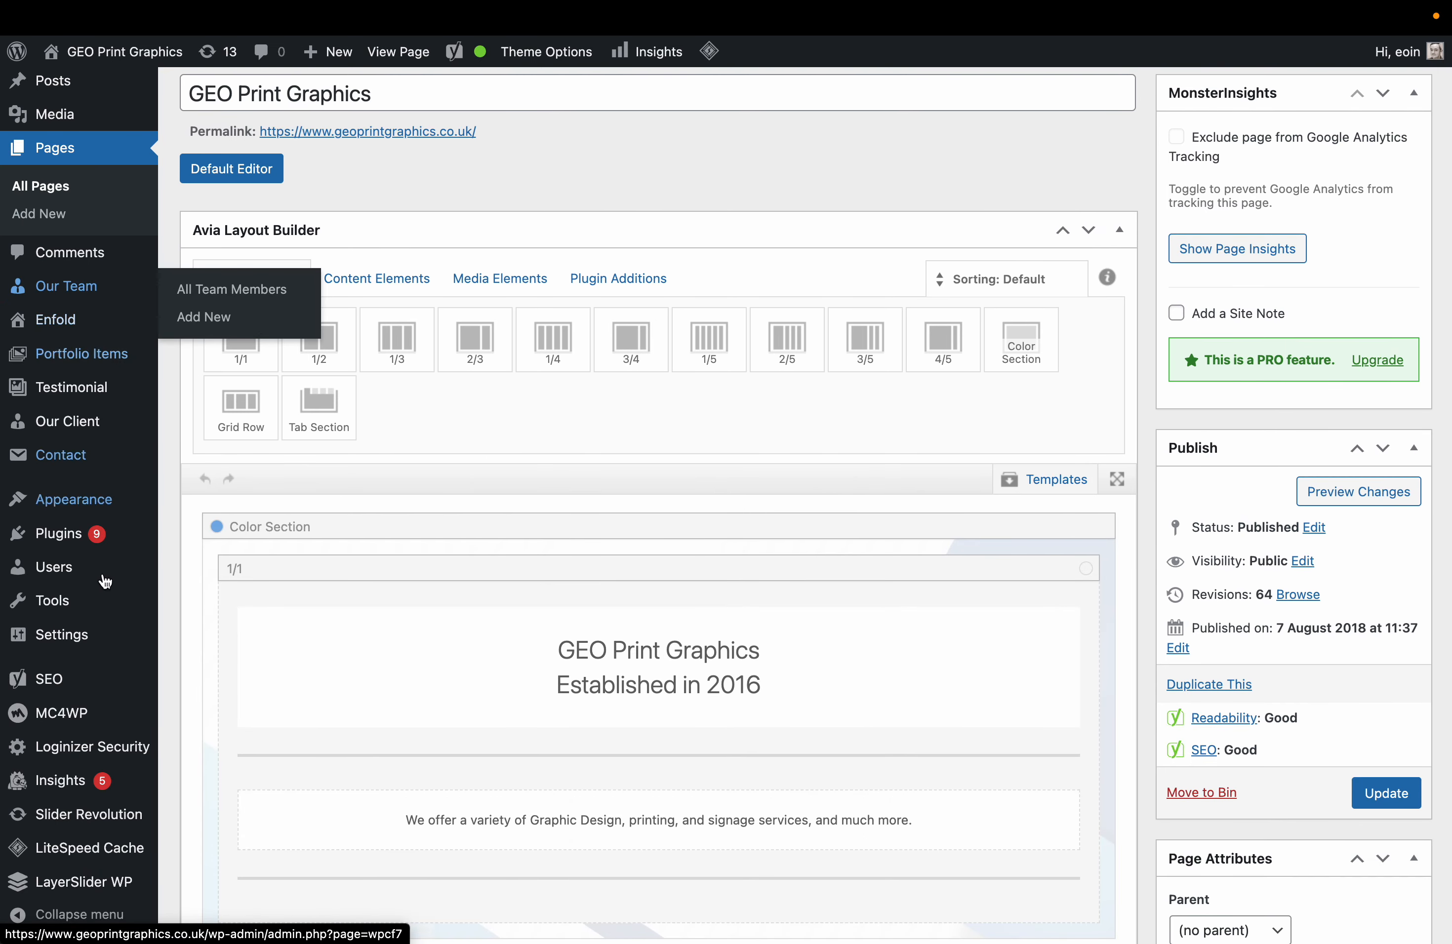
scroll(88, 190, up, 2)
click(88, 190)
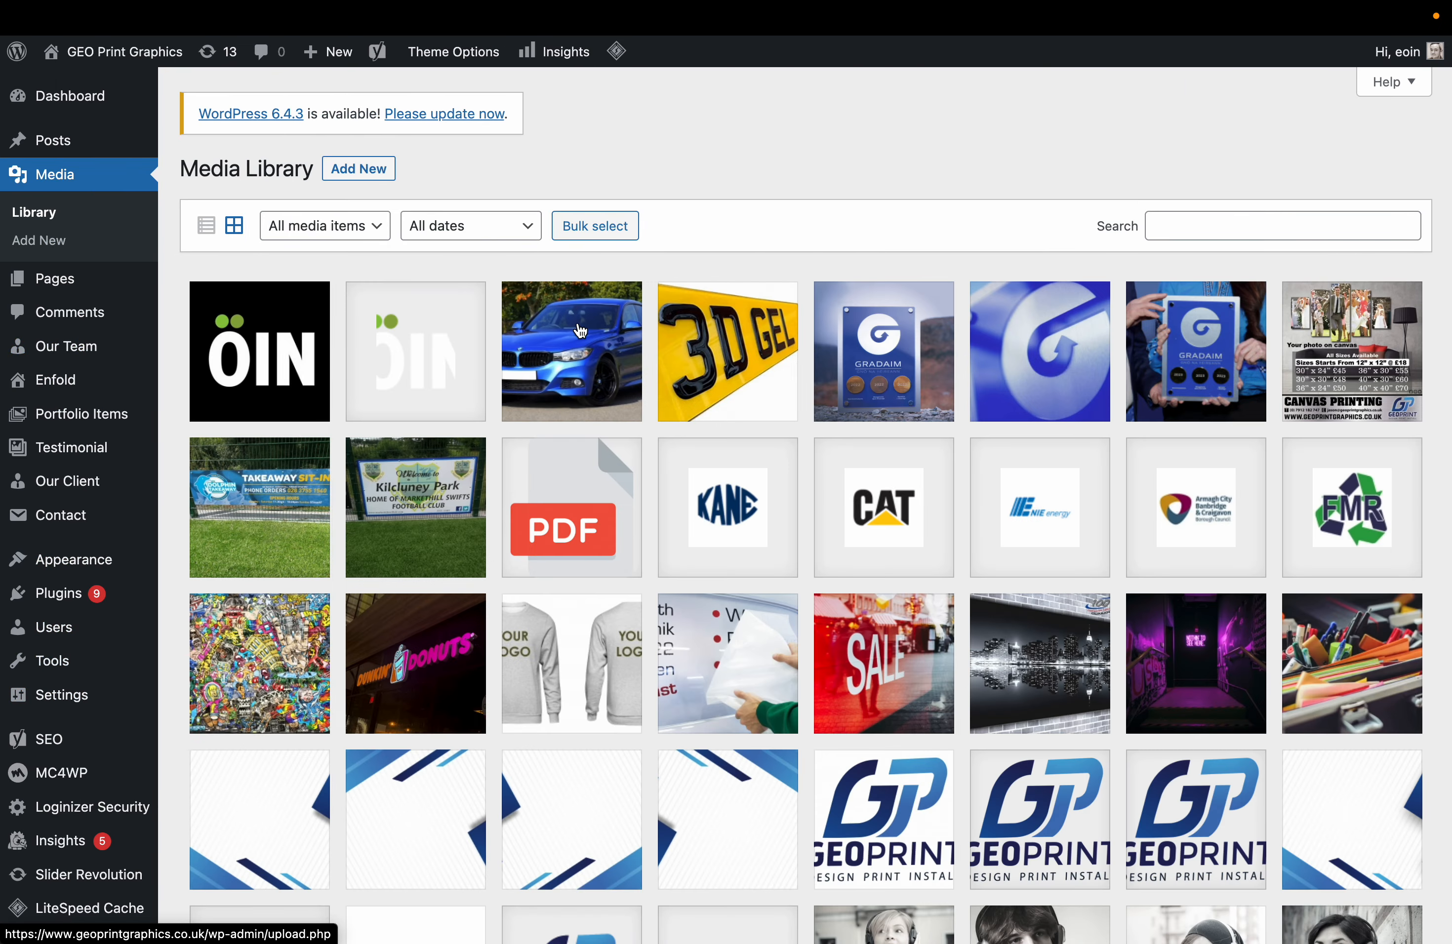
Write and save alt text for the 3D GEL plate image in its attachment details.
click(724, 349)
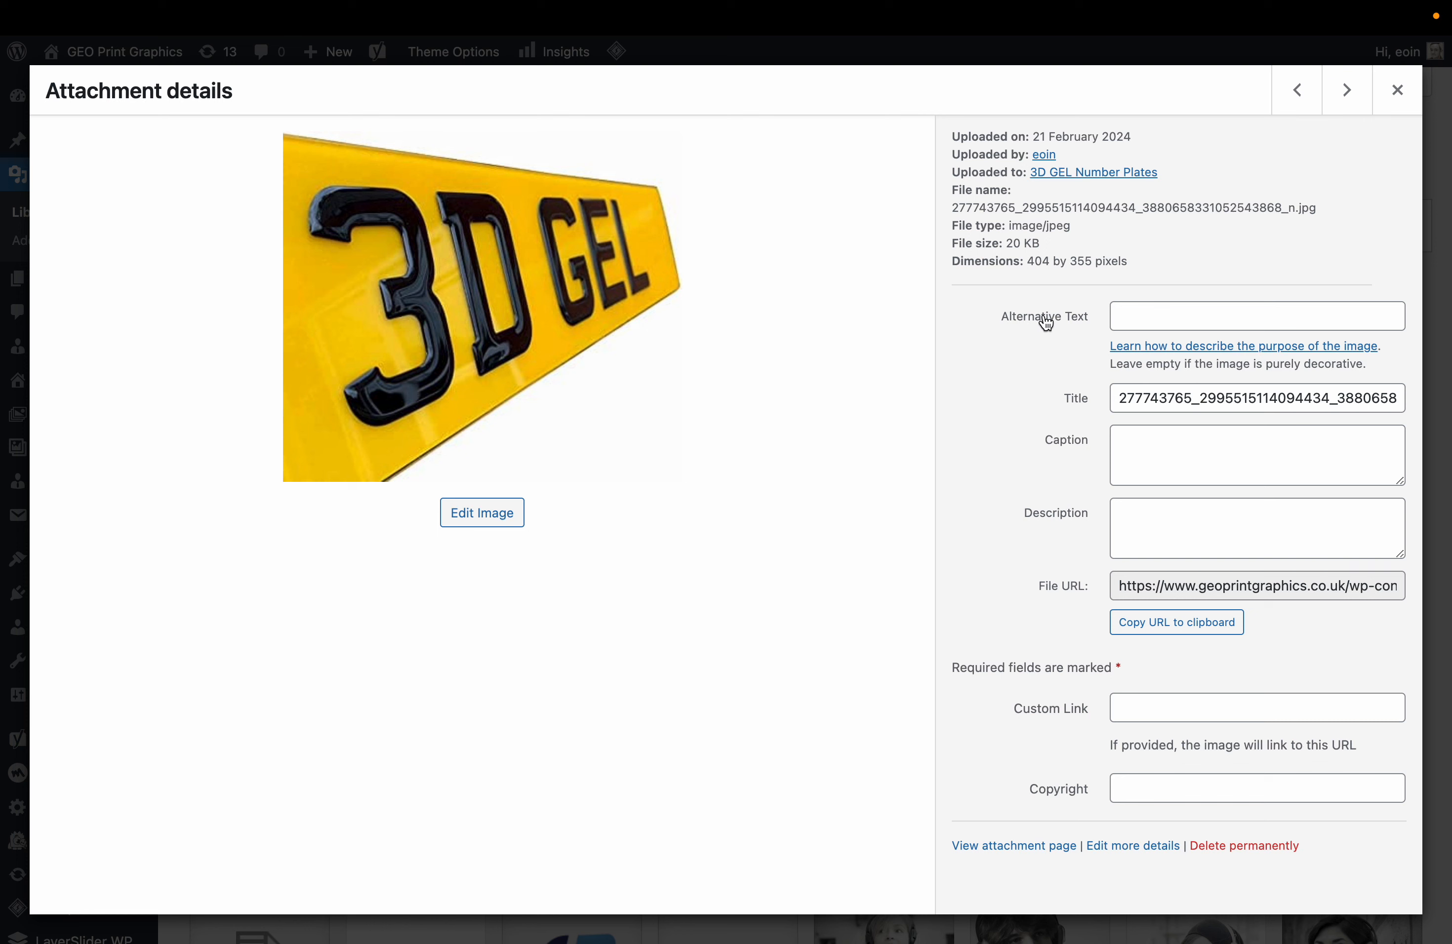
click(1148, 320)
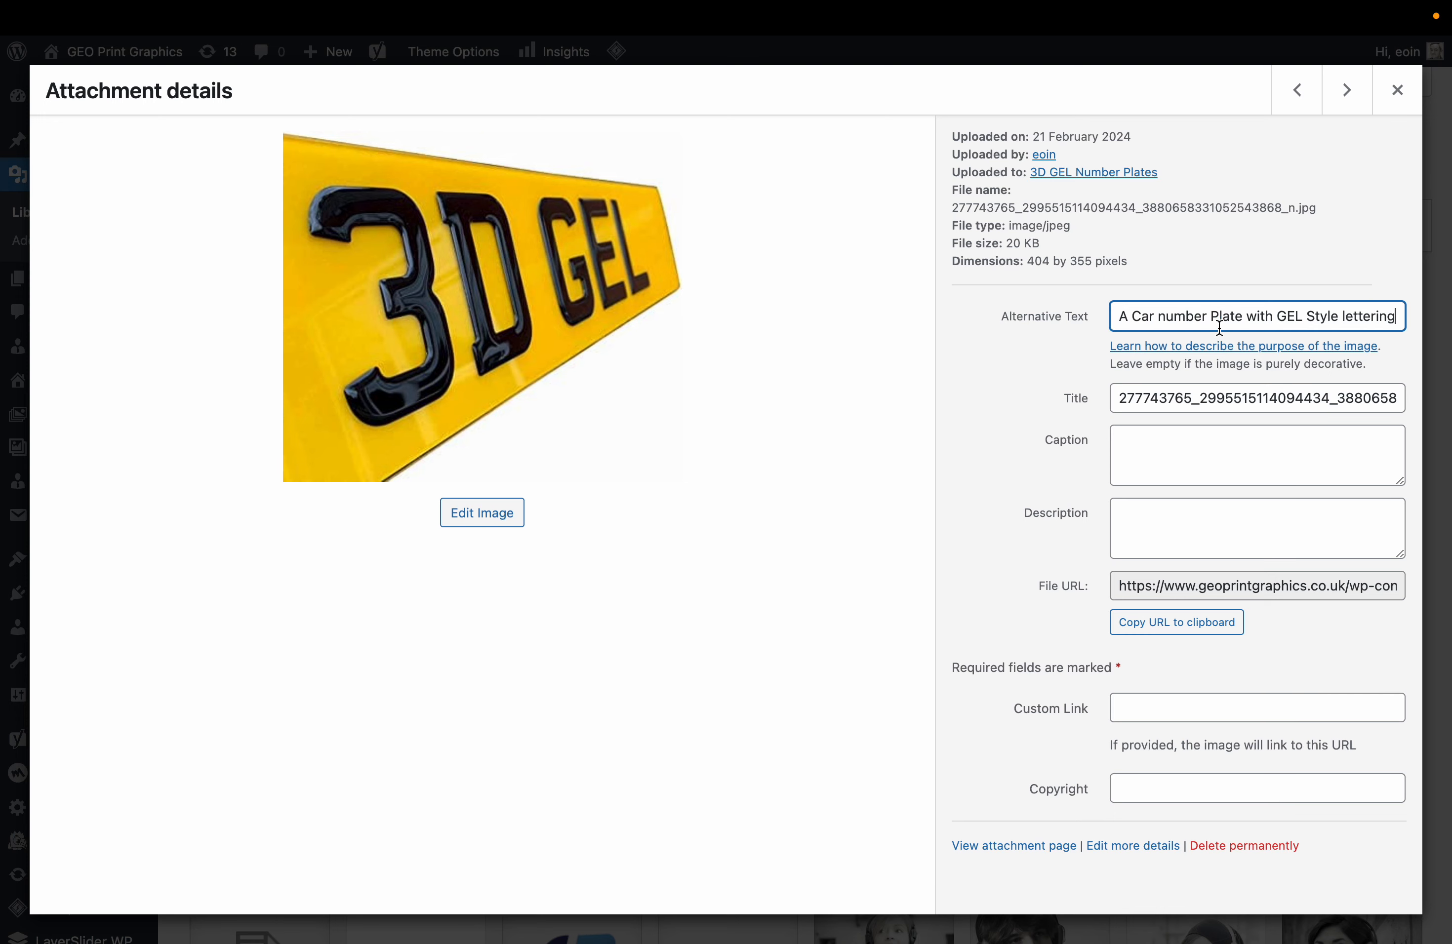
click(1219, 468)
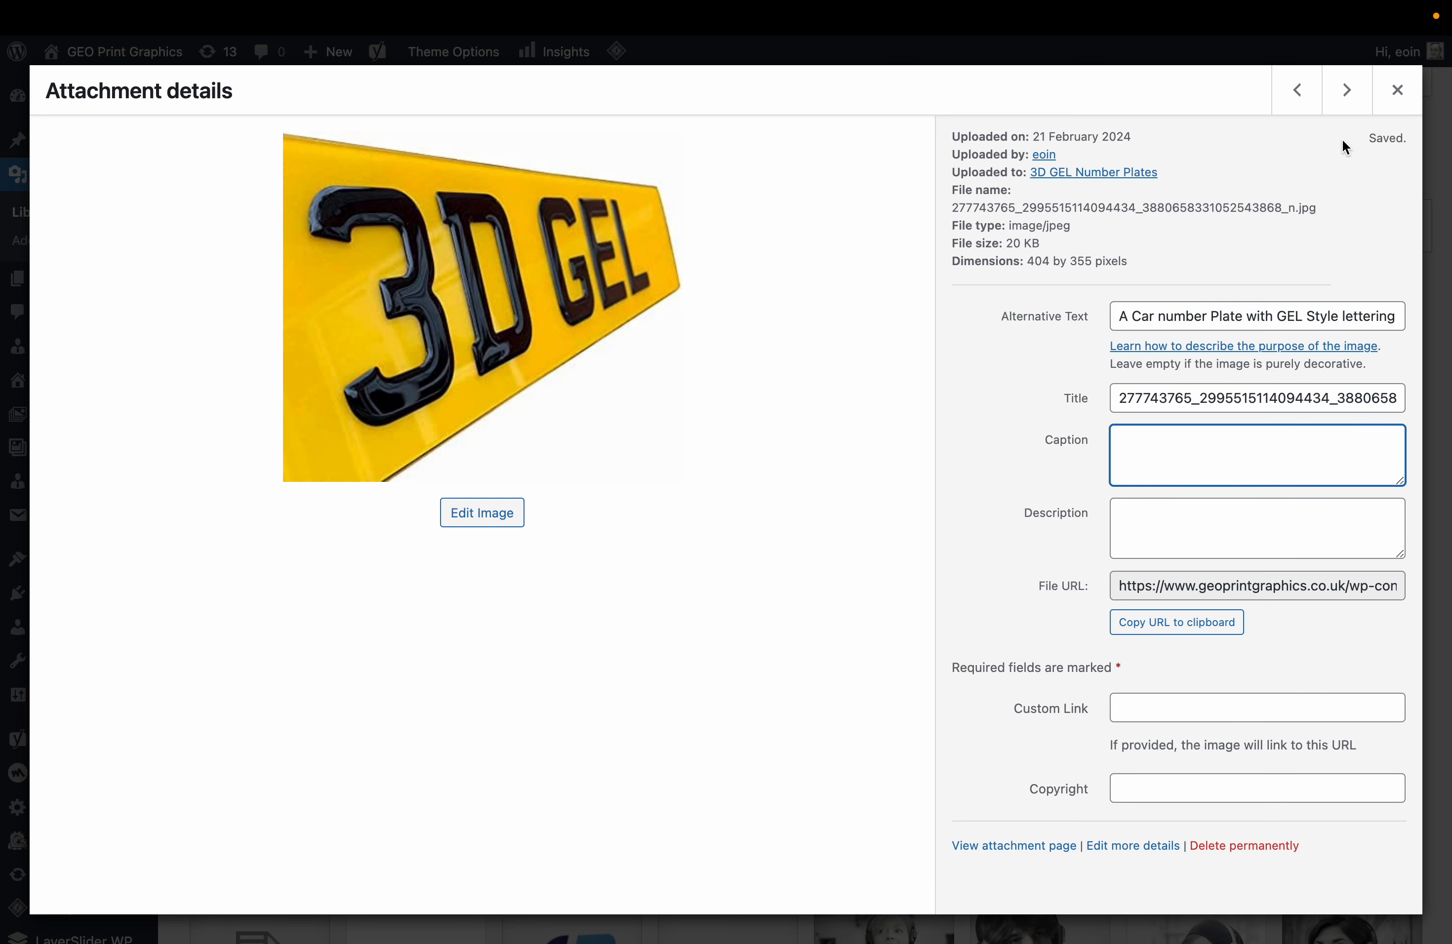
Add alt text to the GRADAIM award image, browse the next few attachments, then close details.
click(1346, 92)
click(1206, 300)
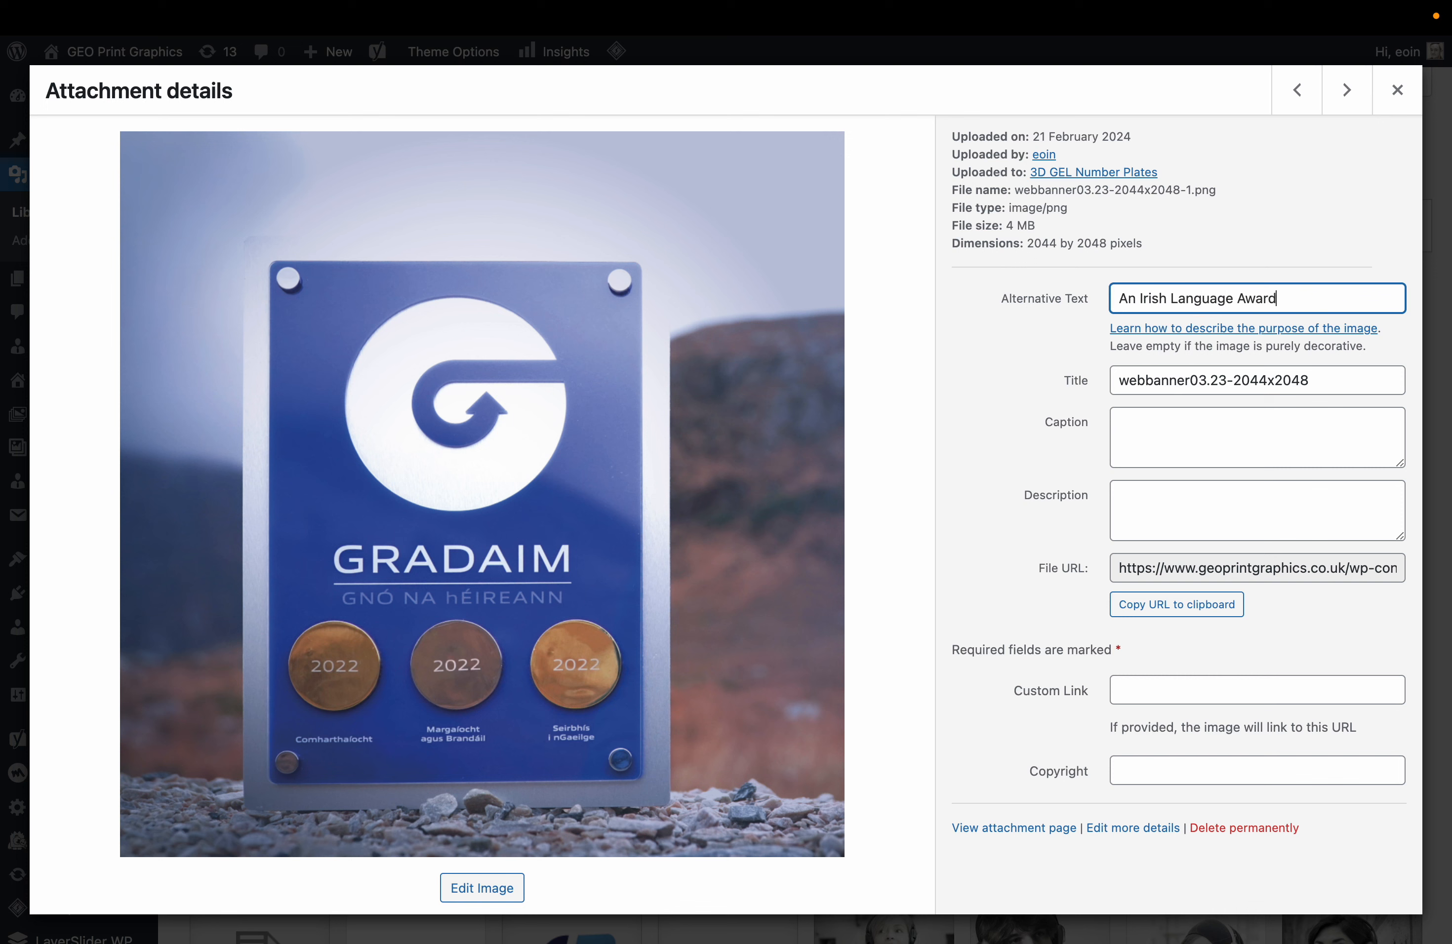
click(1347, 98)
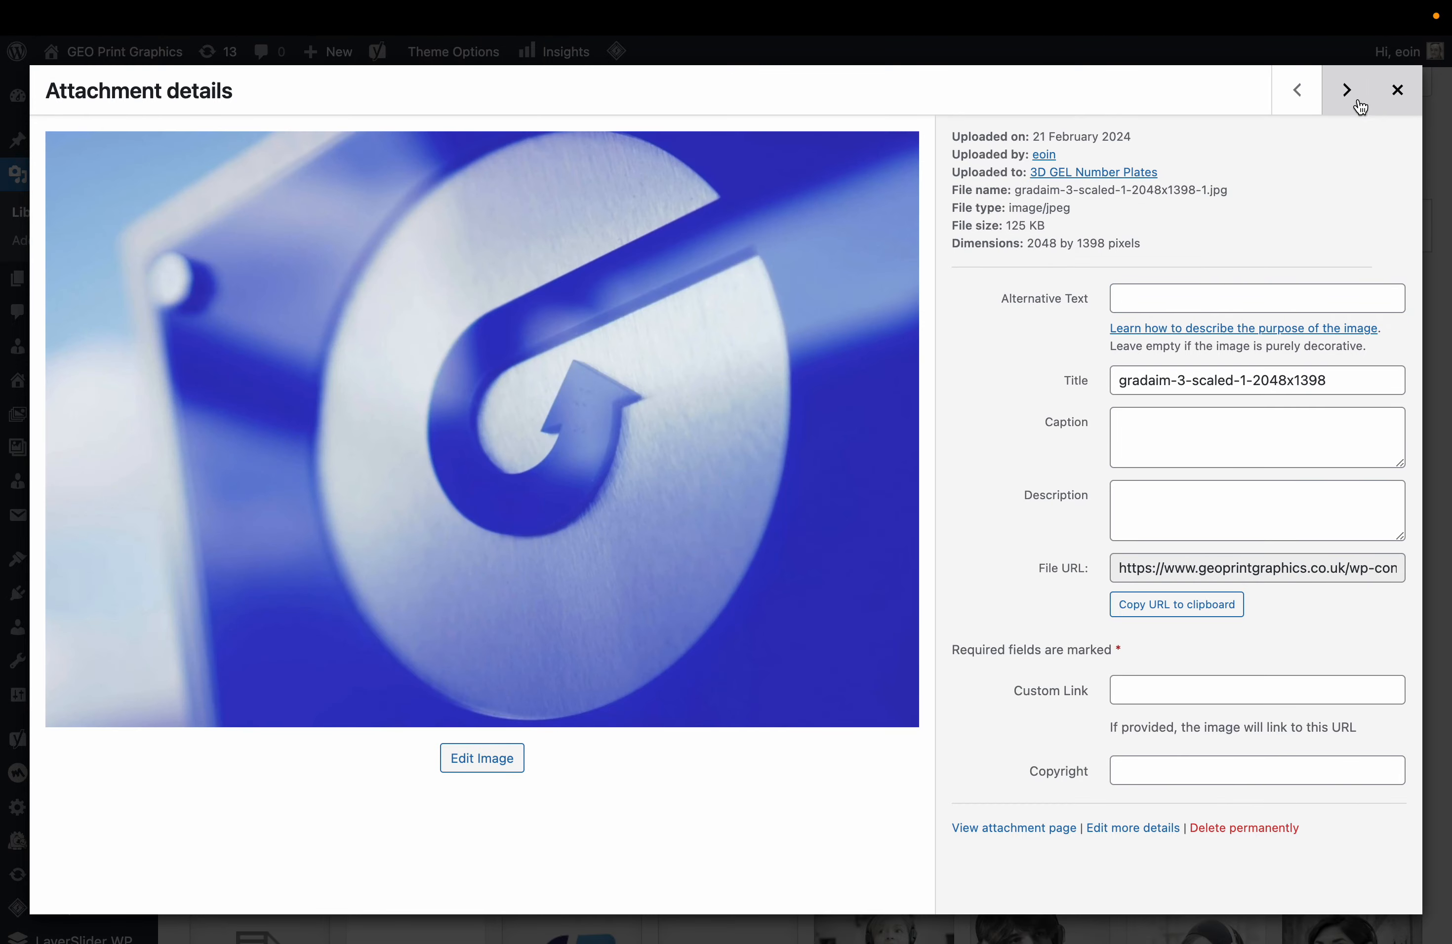
click(1349, 102)
click(1349, 102)
click(1350, 104)
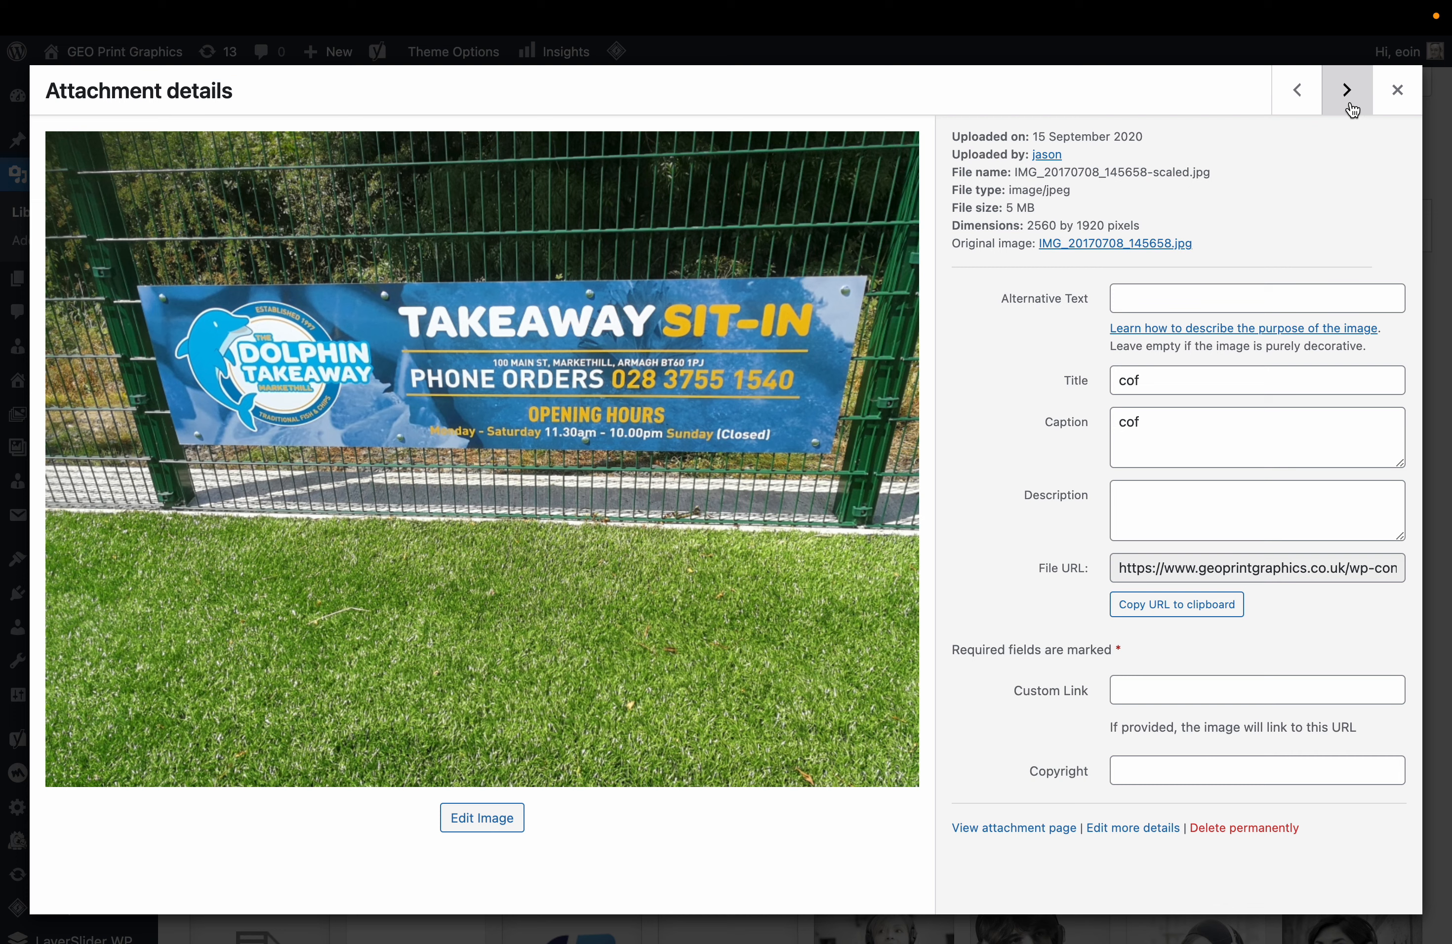
click(1391, 98)
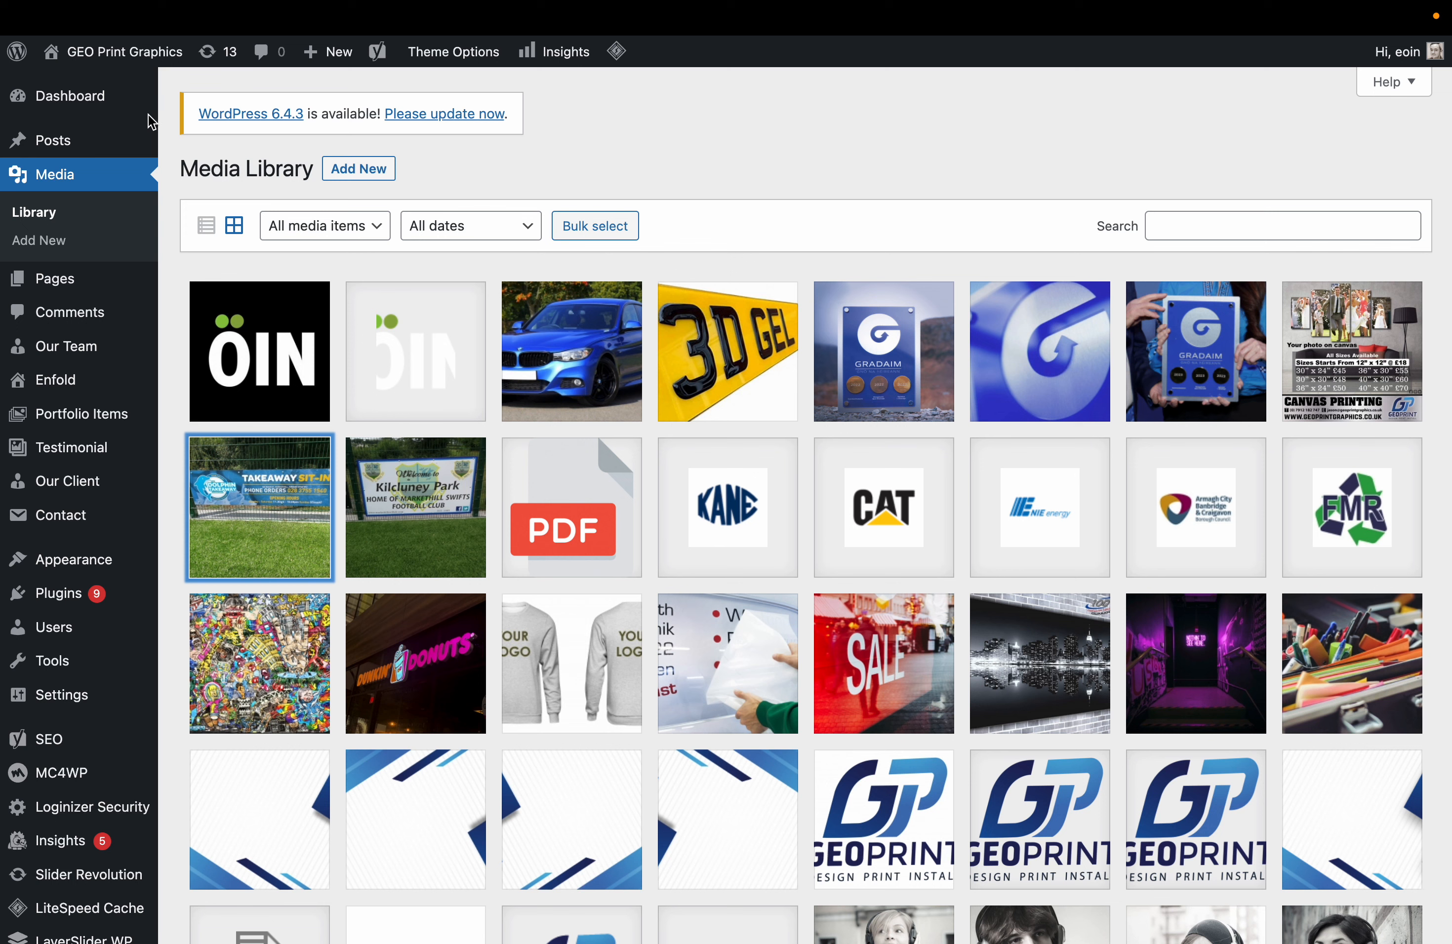
Visit the live GEO Print Graphics site and scroll from the hero down to the contact form.
mouse_move(140, 108)
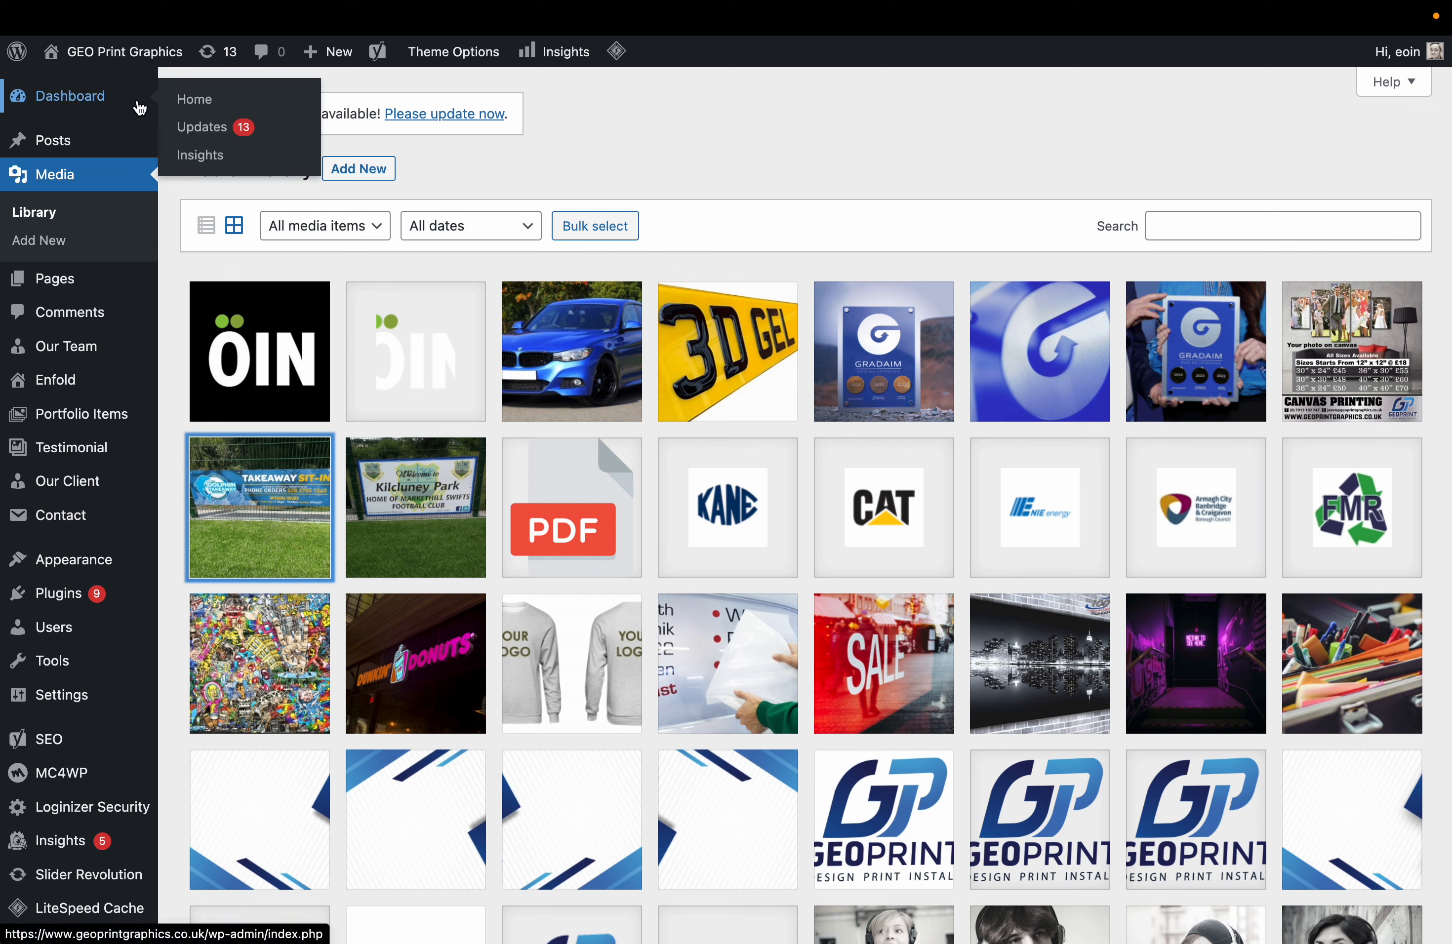
mouse_move(110, 56)
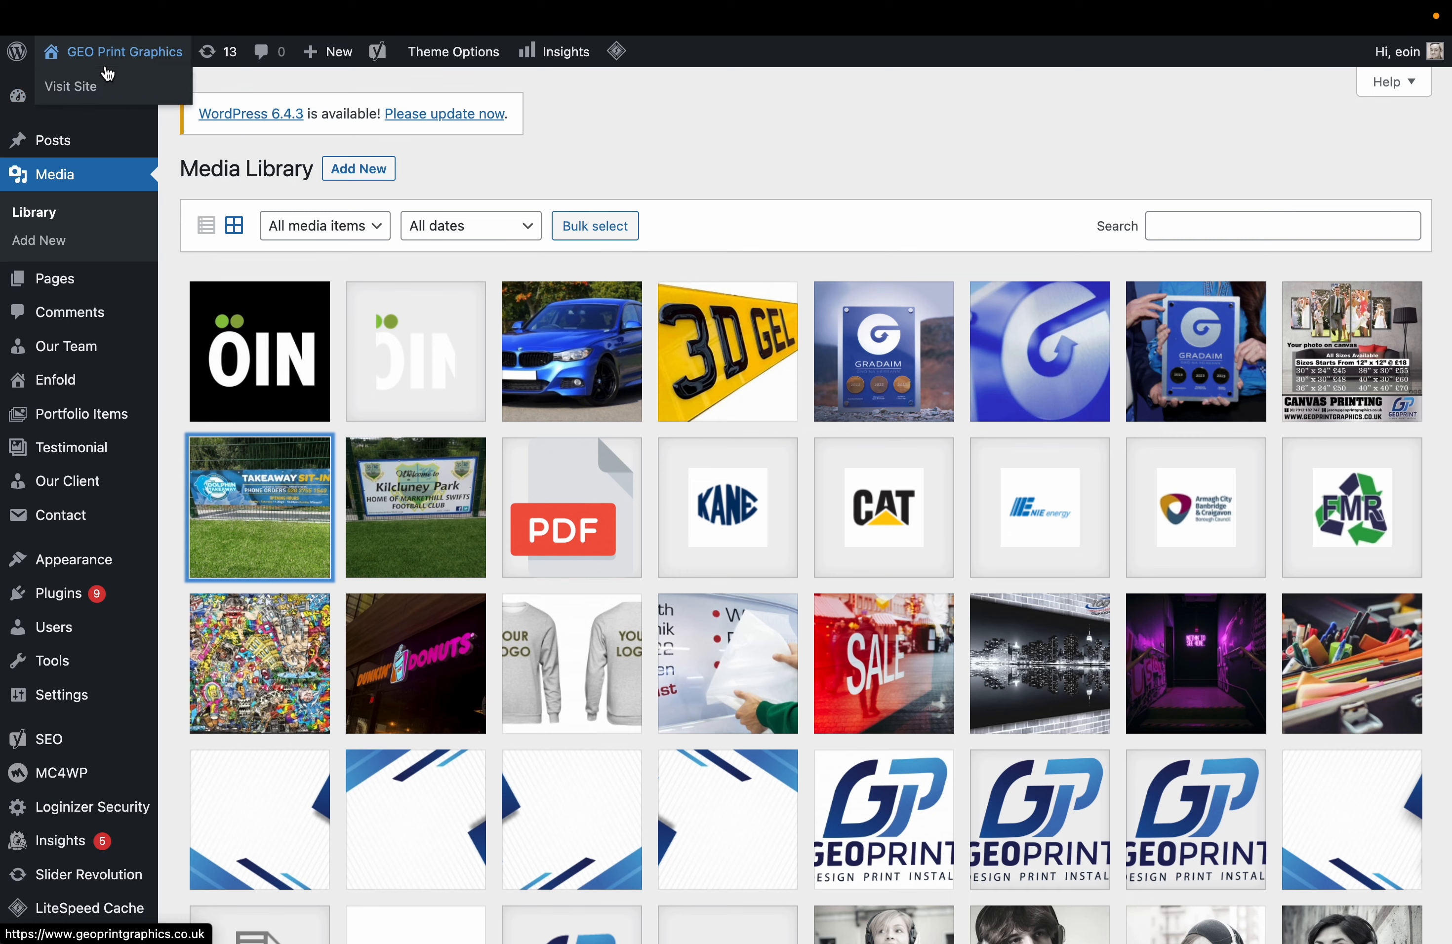
click(92, 89)
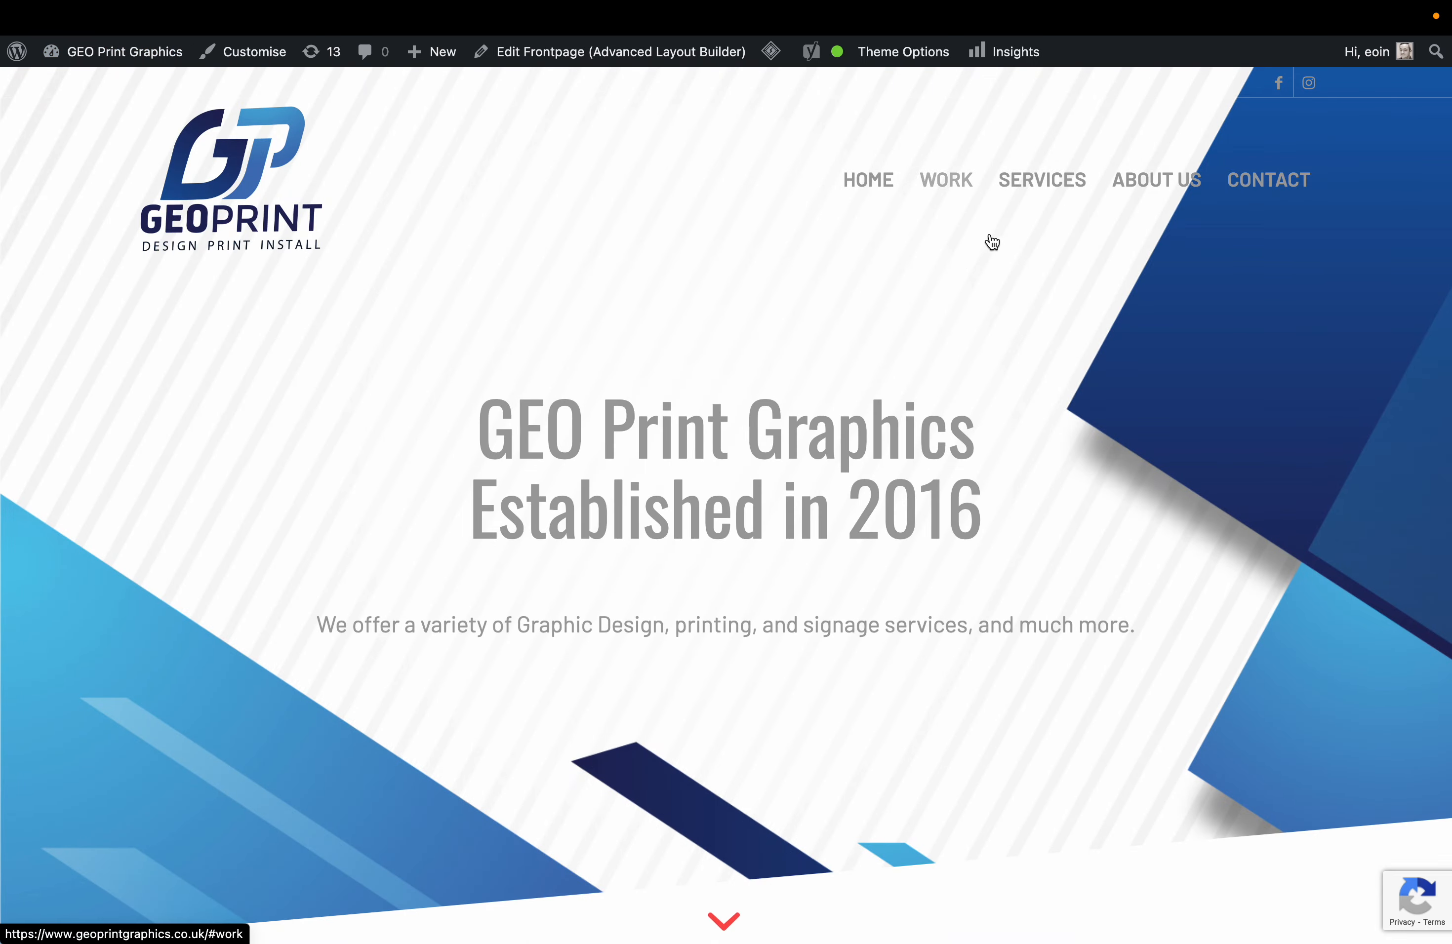
scroll(925, 484, down, 5)
scroll(925, 485, down, 2)
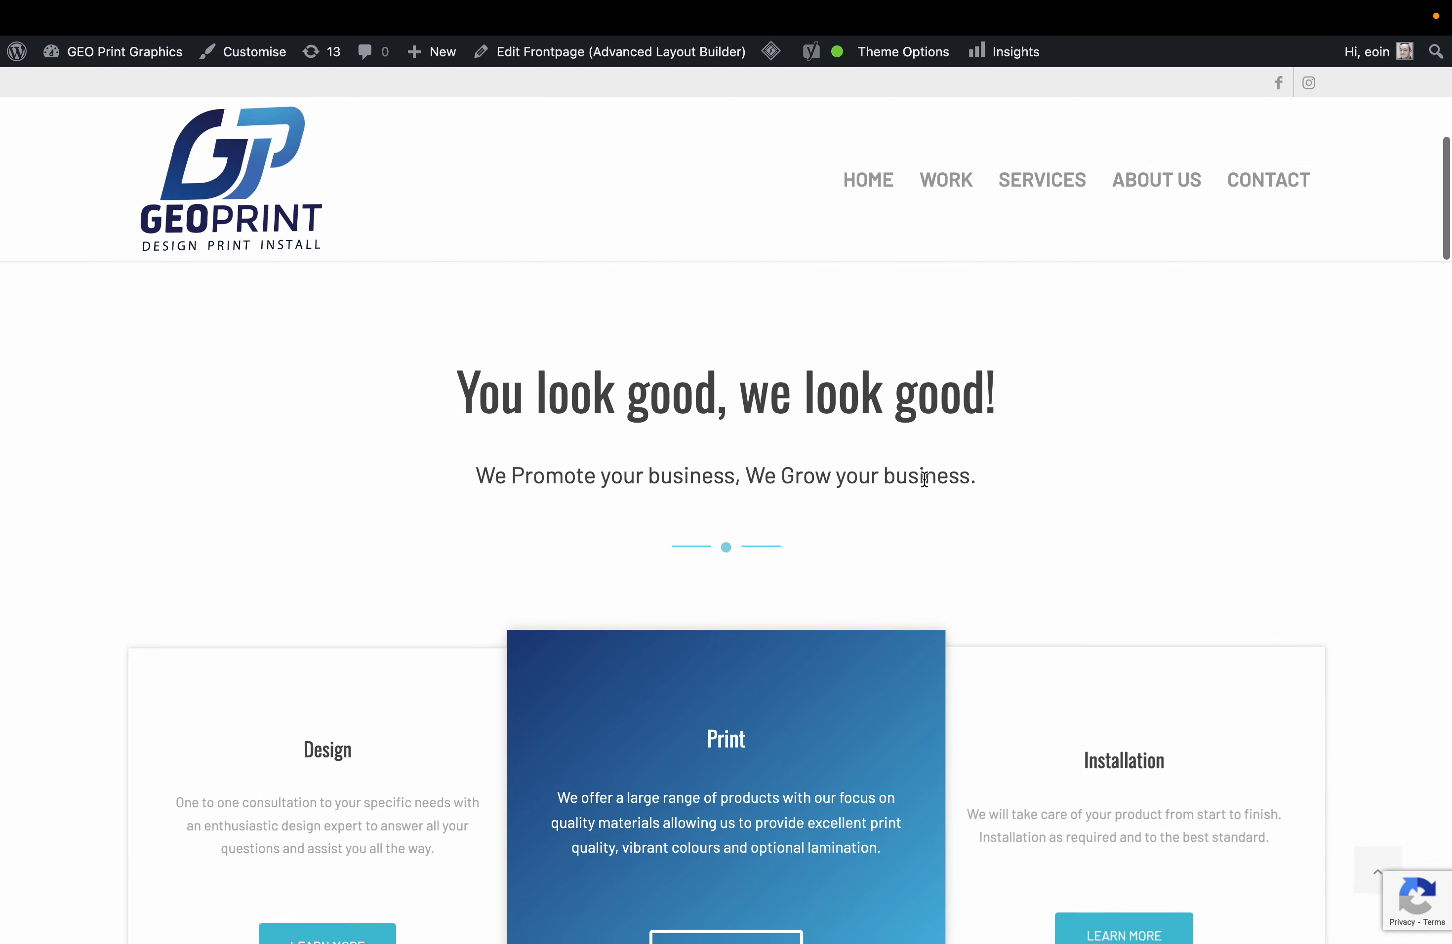
scroll(925, 485, down, 2)
scroll(926, 484, down, 10)
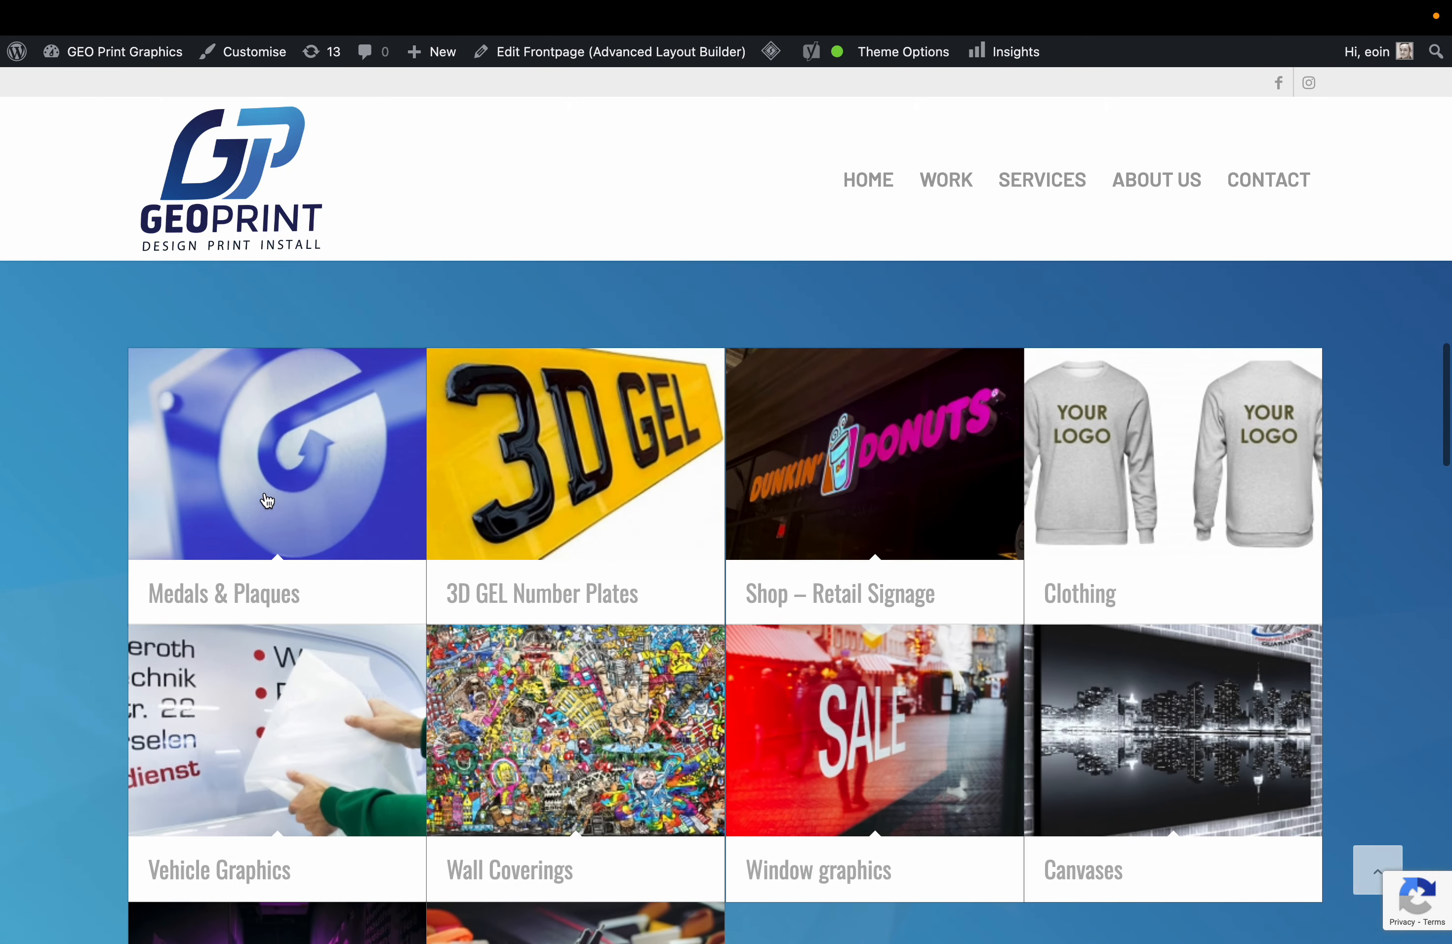
scroll(681, 488, down, 3)
scroll(680, 487, down, 10)
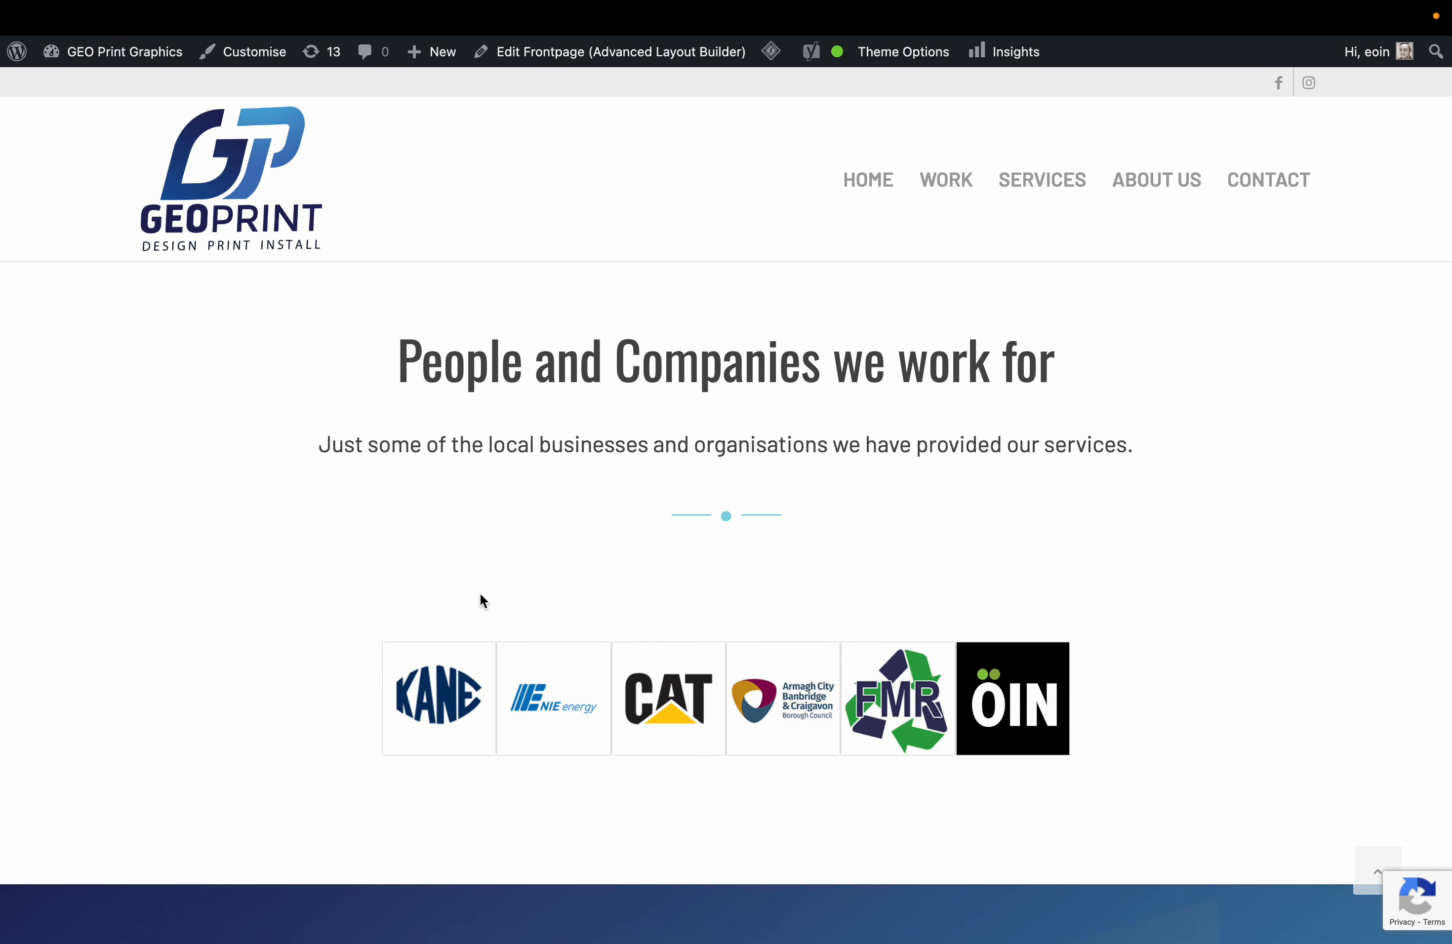
scroll(1059, 739, down, 4)
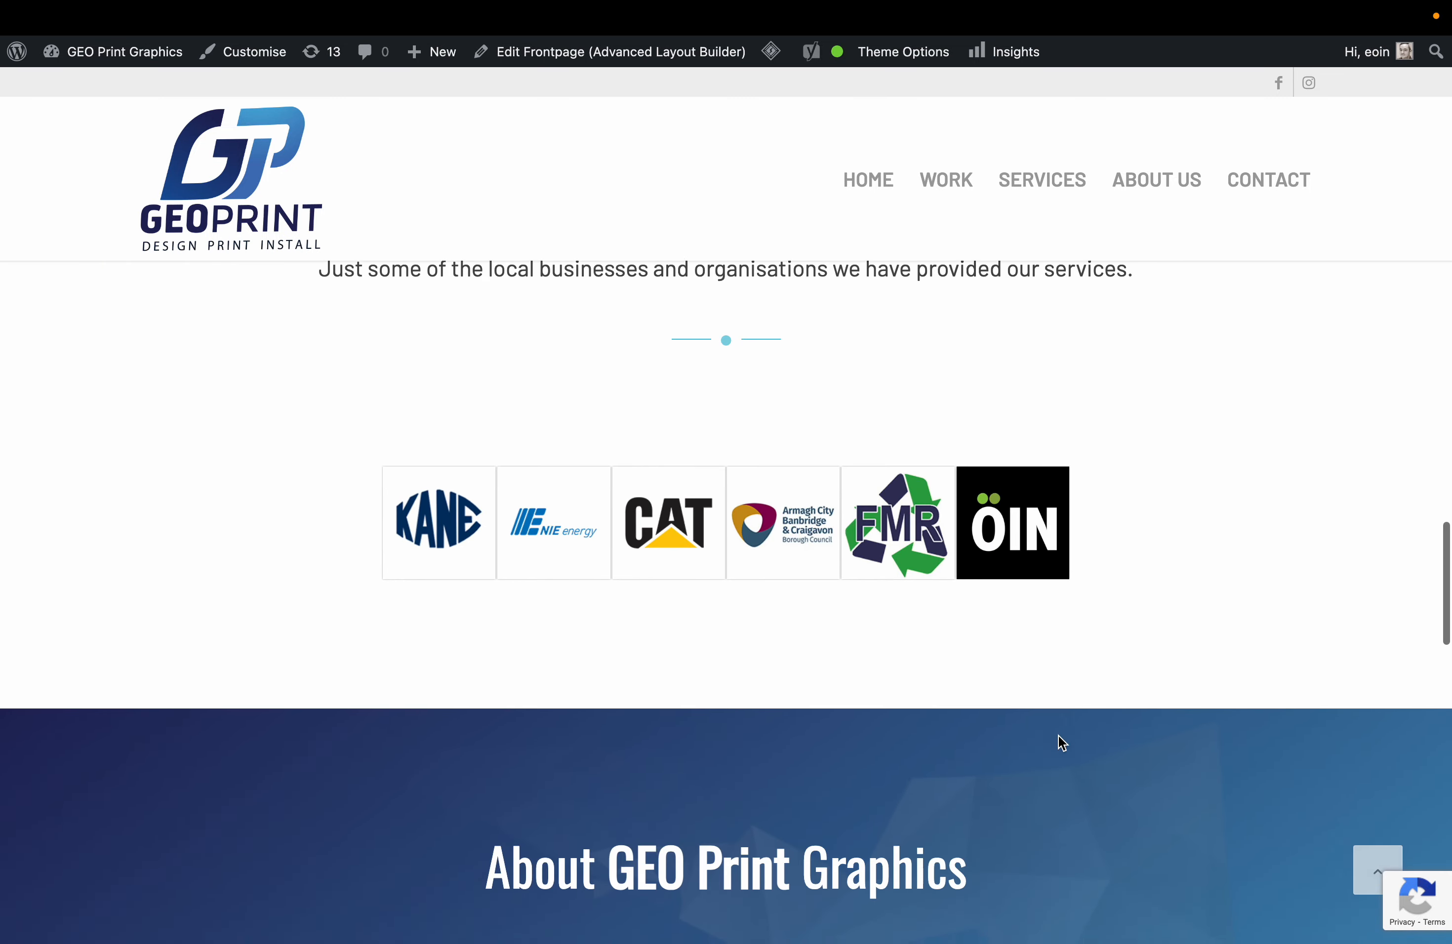
scroll(1062, 567, down, 12)
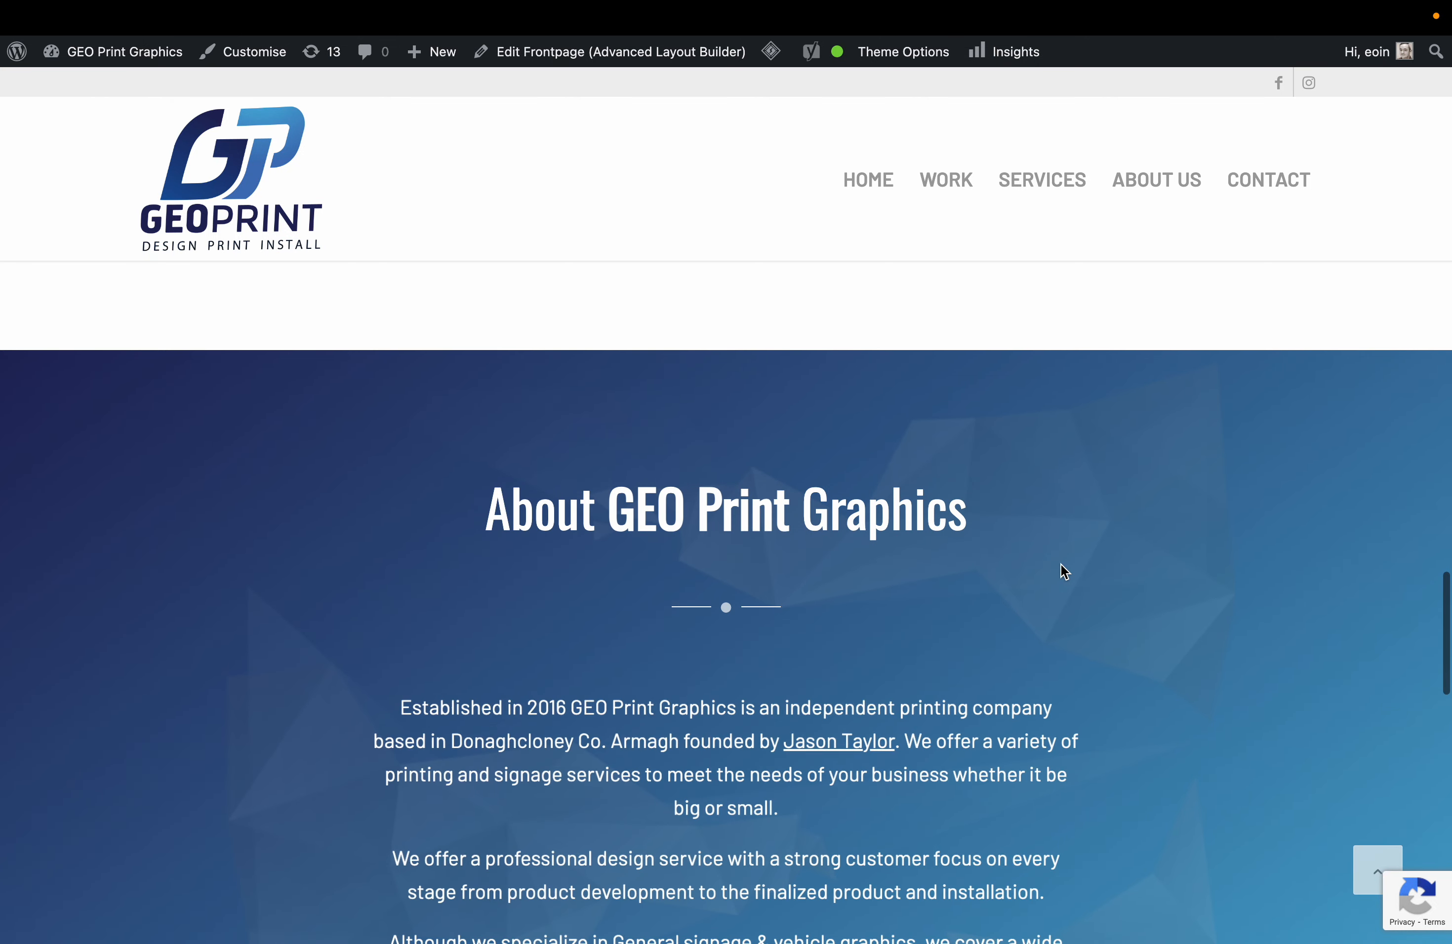
scroll(778, 503, down, 17)
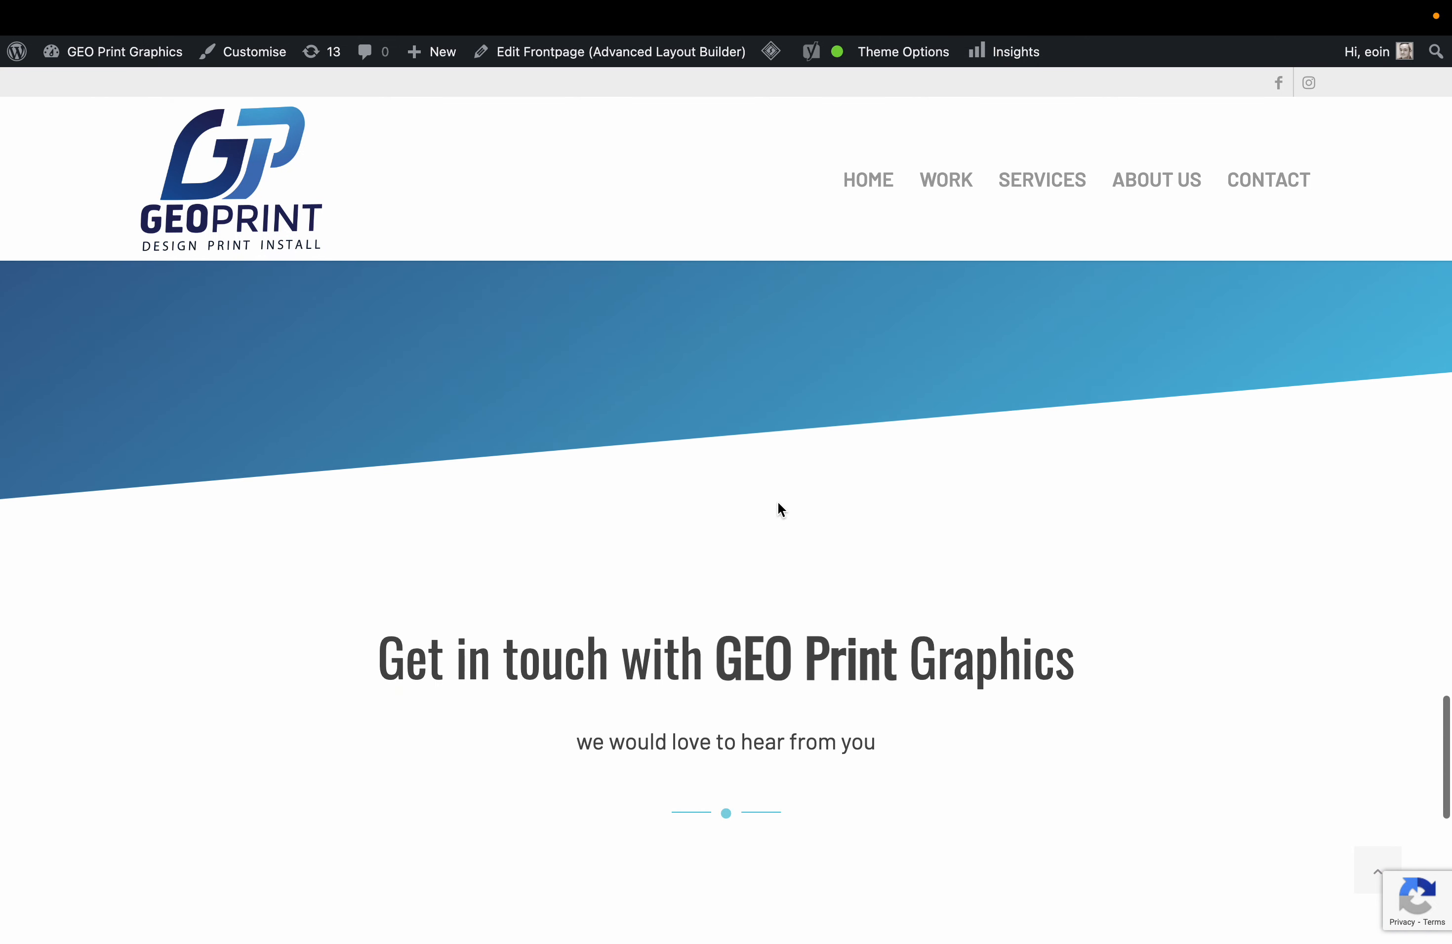
scroll(776, 502, up, 18)
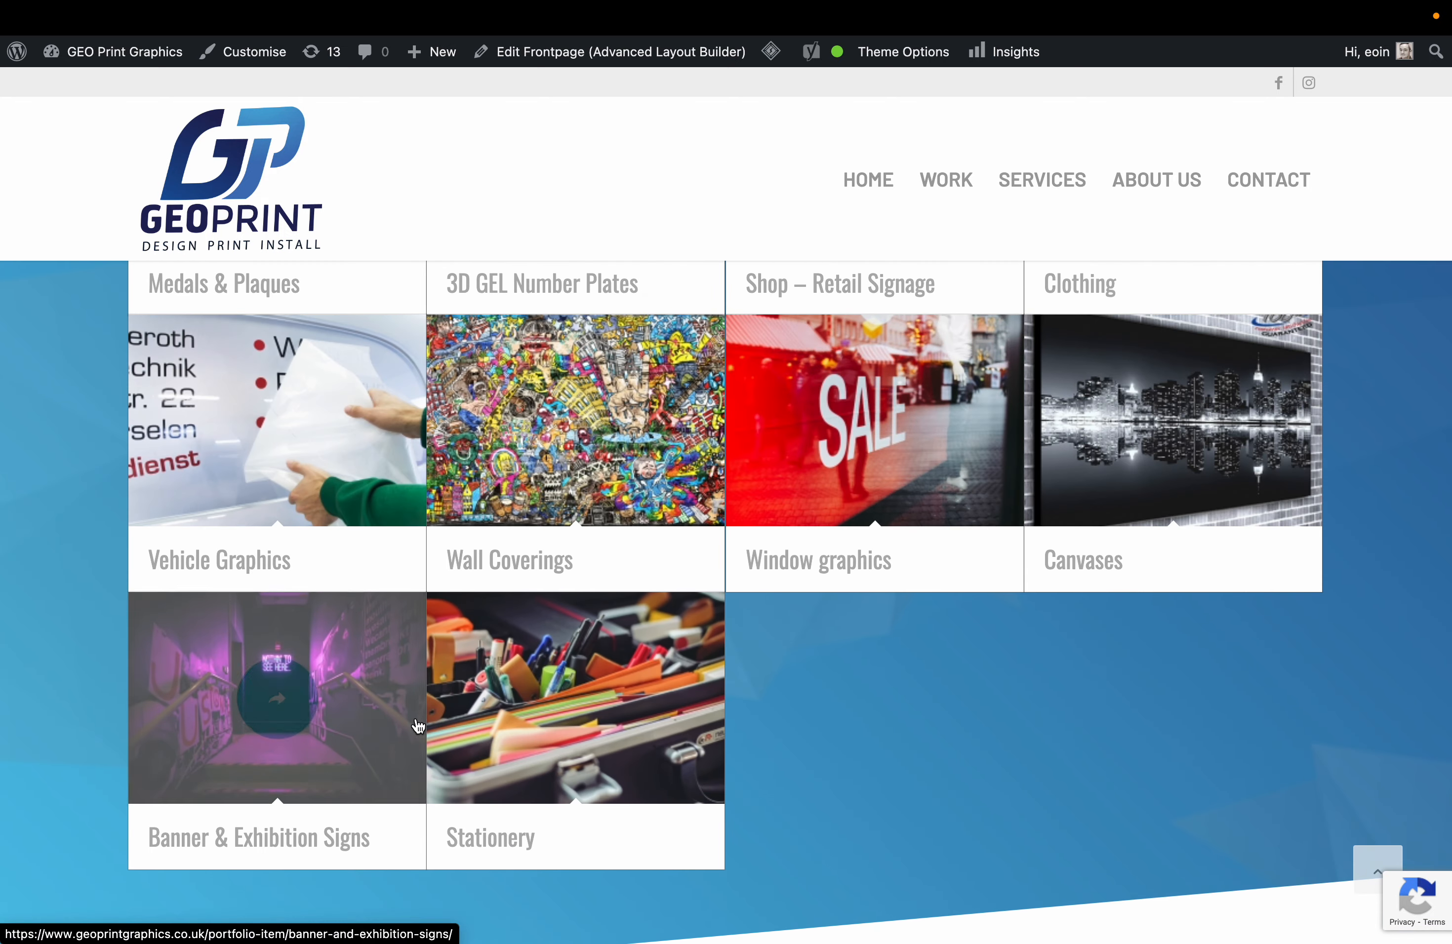
scroll(577, 631, up, 1)
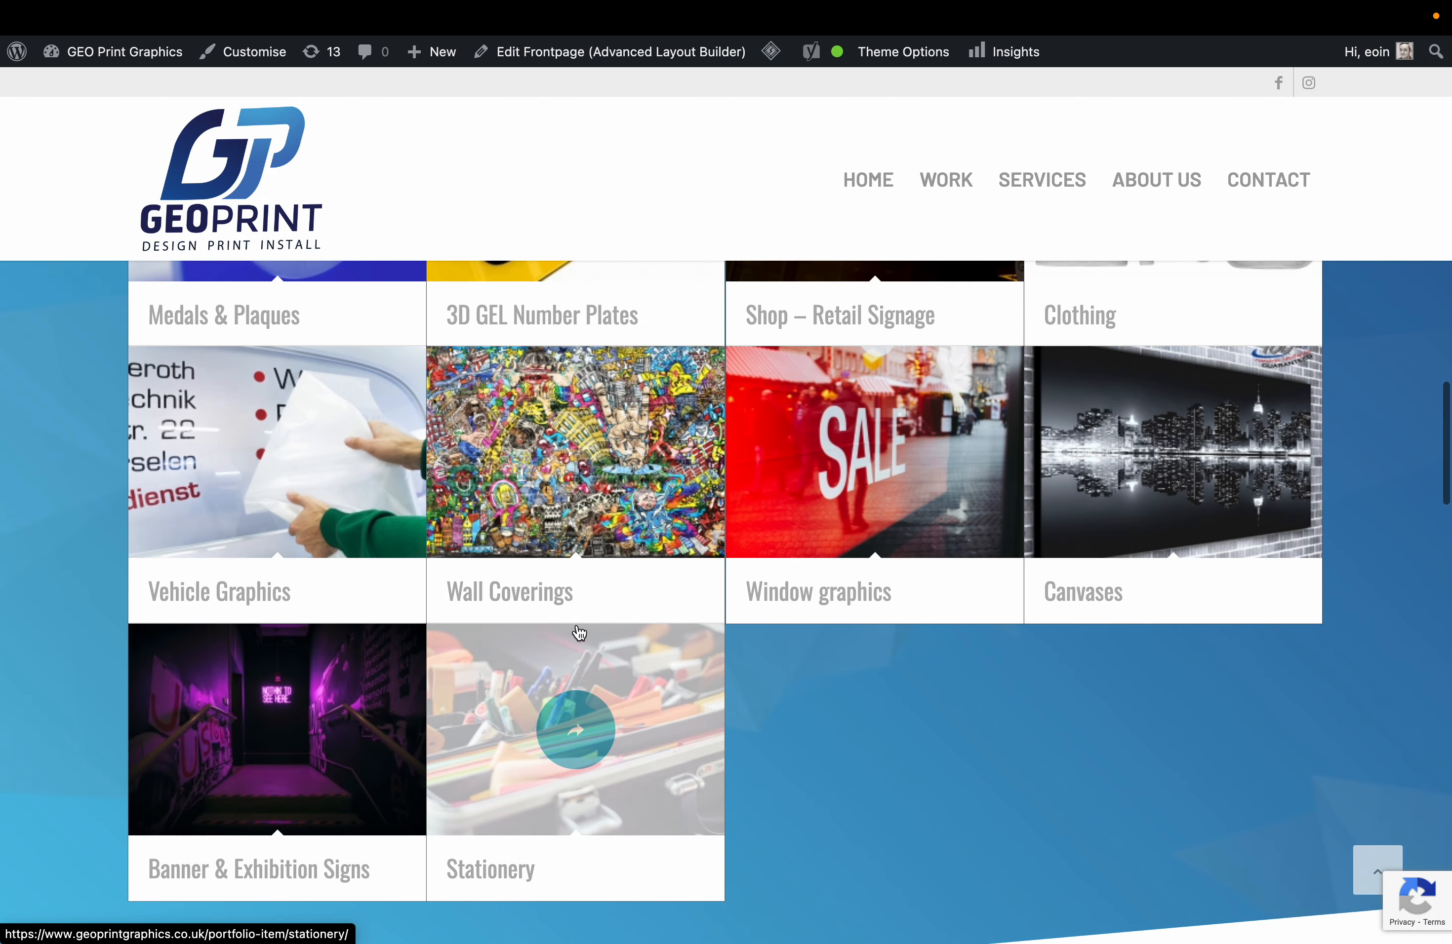
scroll(675, 551, up, 5)
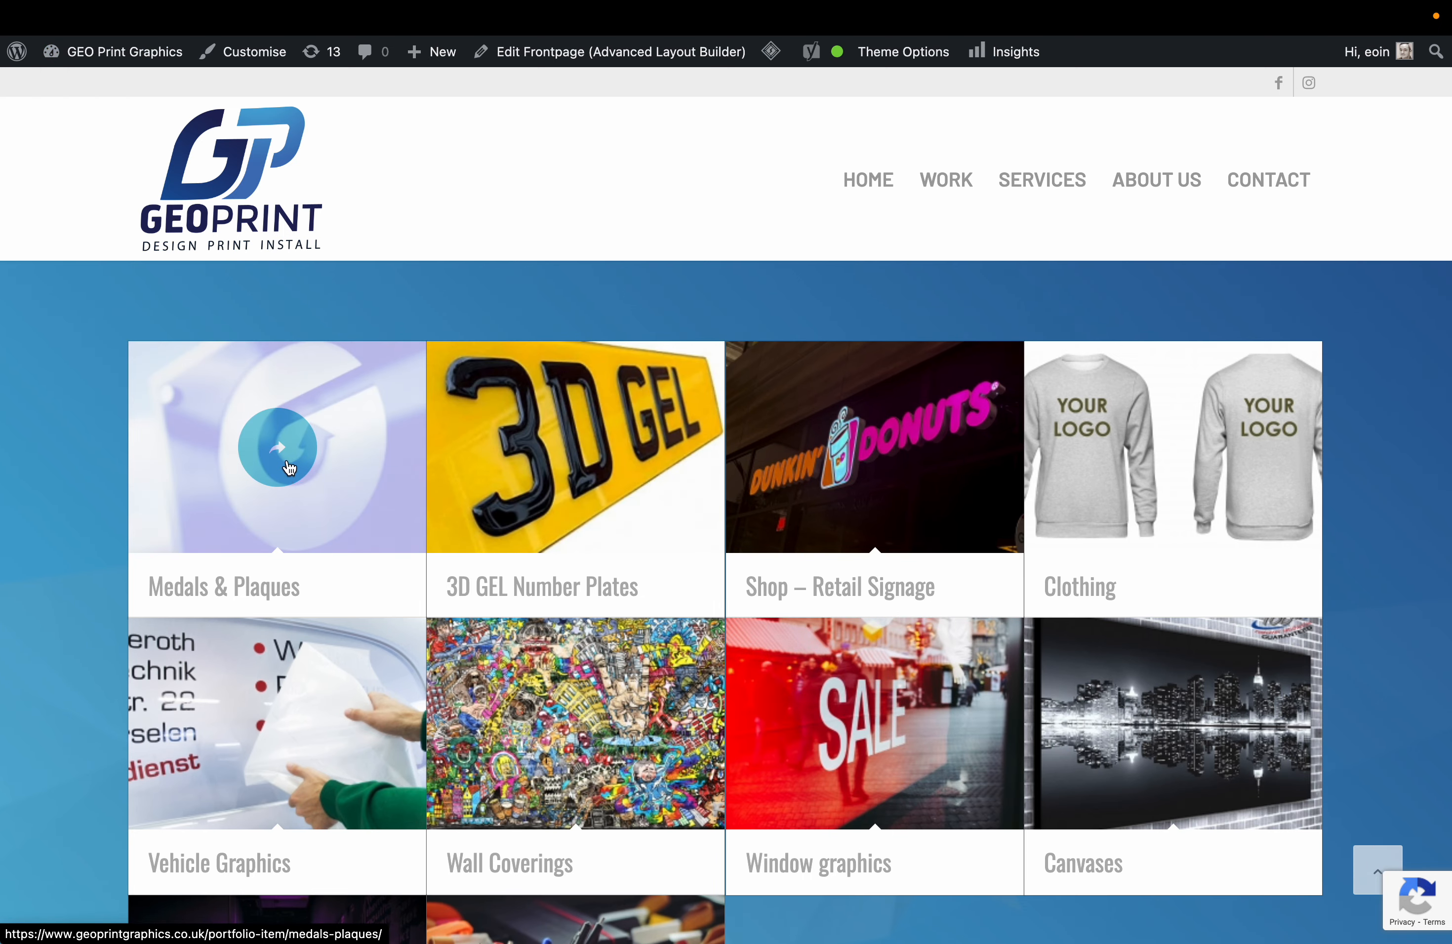
Go to the Dashboard and open Portfolio Items to see the 10 entries' SEO and readability scores.
mouse_move(110, 51)
click(120, 92)
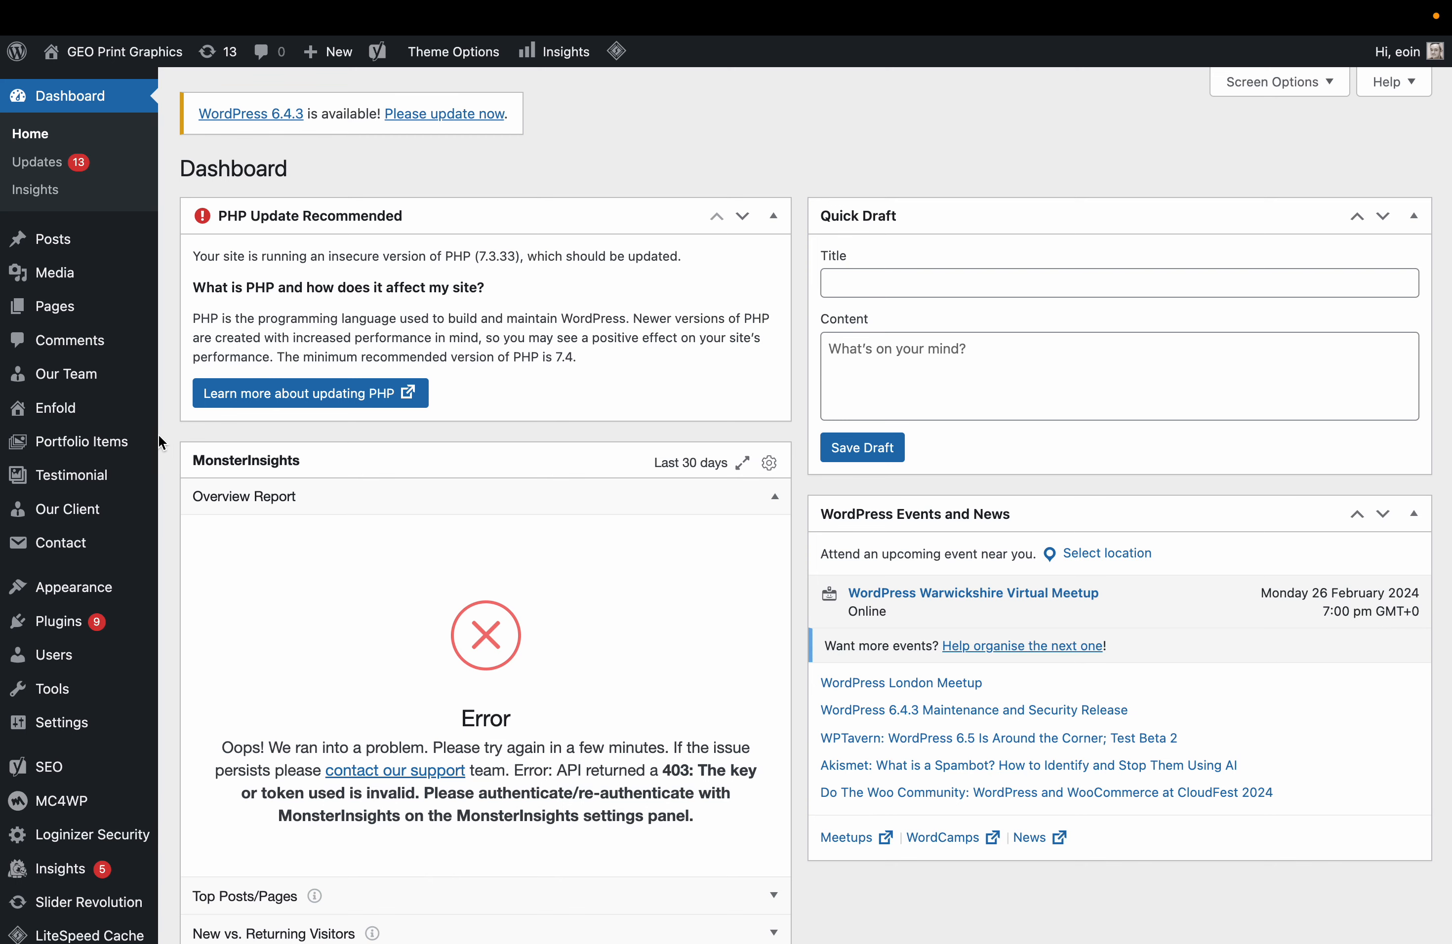
click(110, 443)
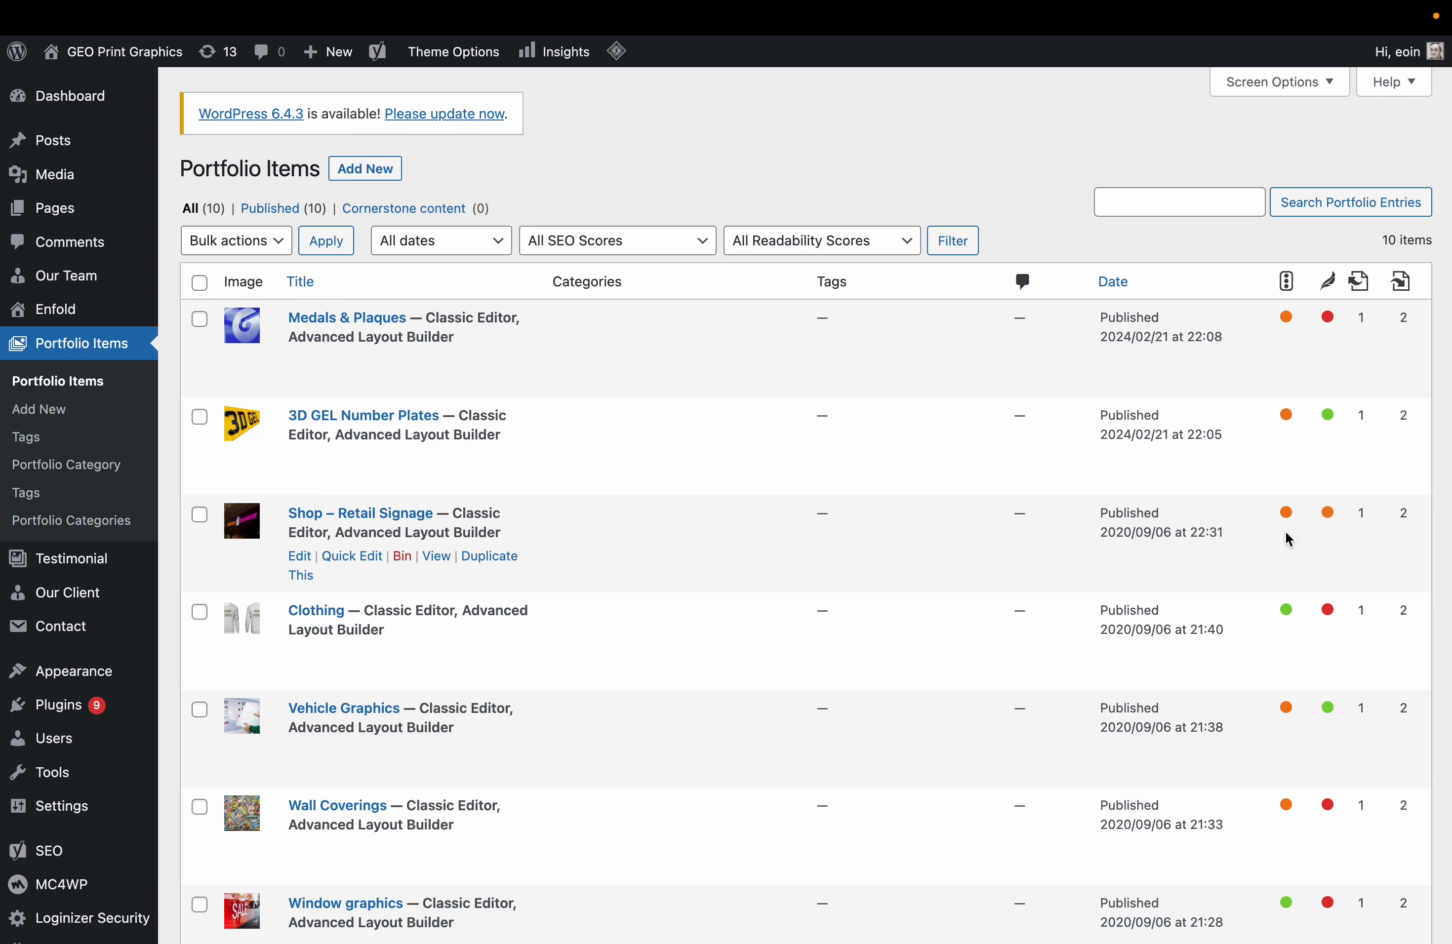
scroll(1289, 540, down, 5)
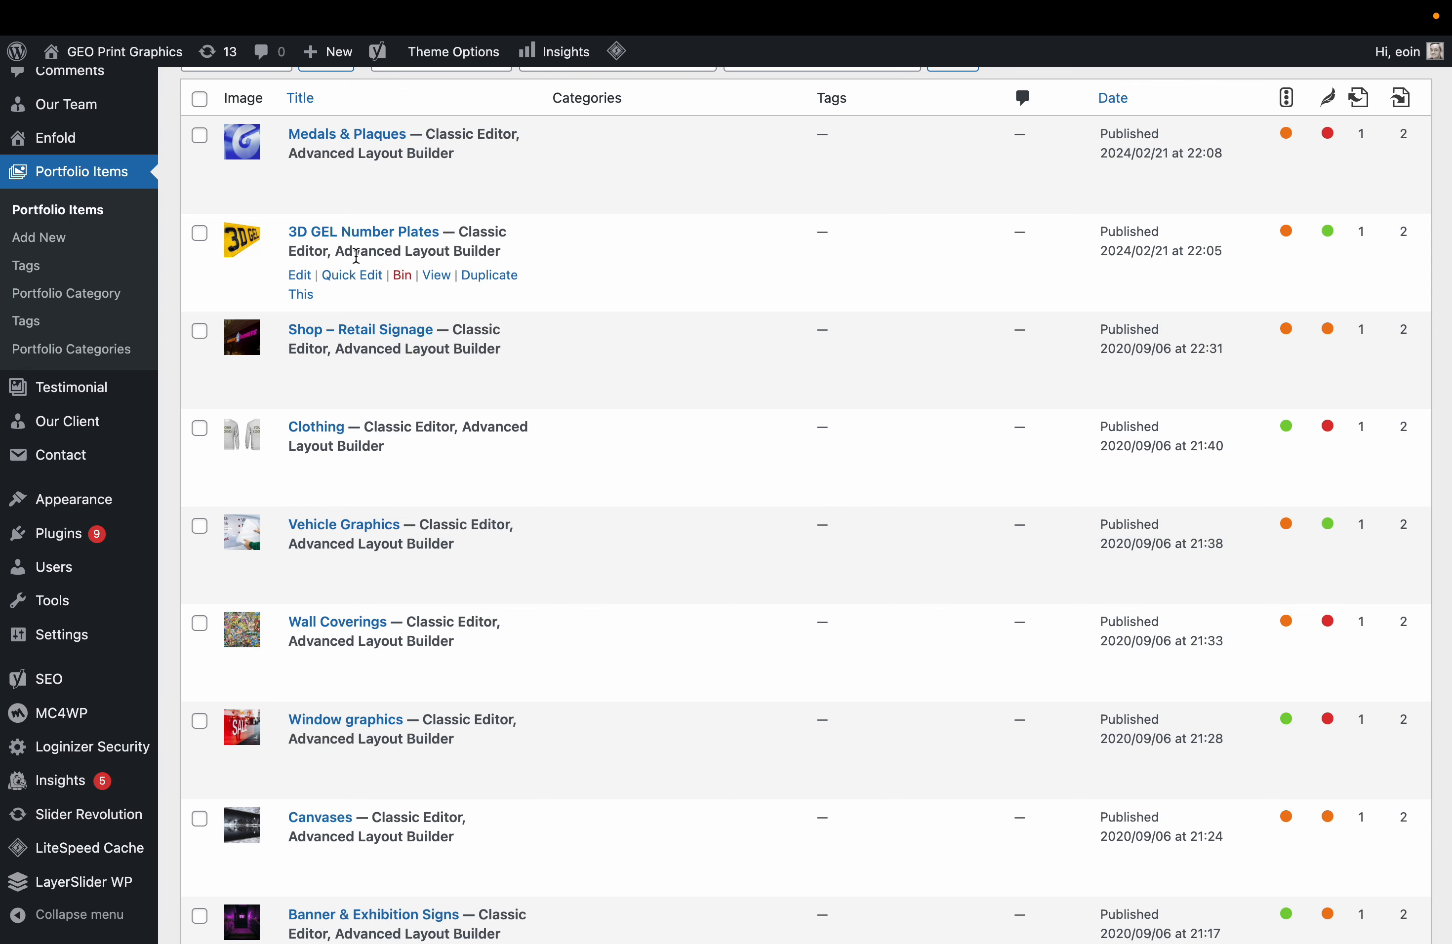
Edit 3D GEL Number Plates and review Yoast SEO problems, including the 68-word text length warning.
click(299, 275)
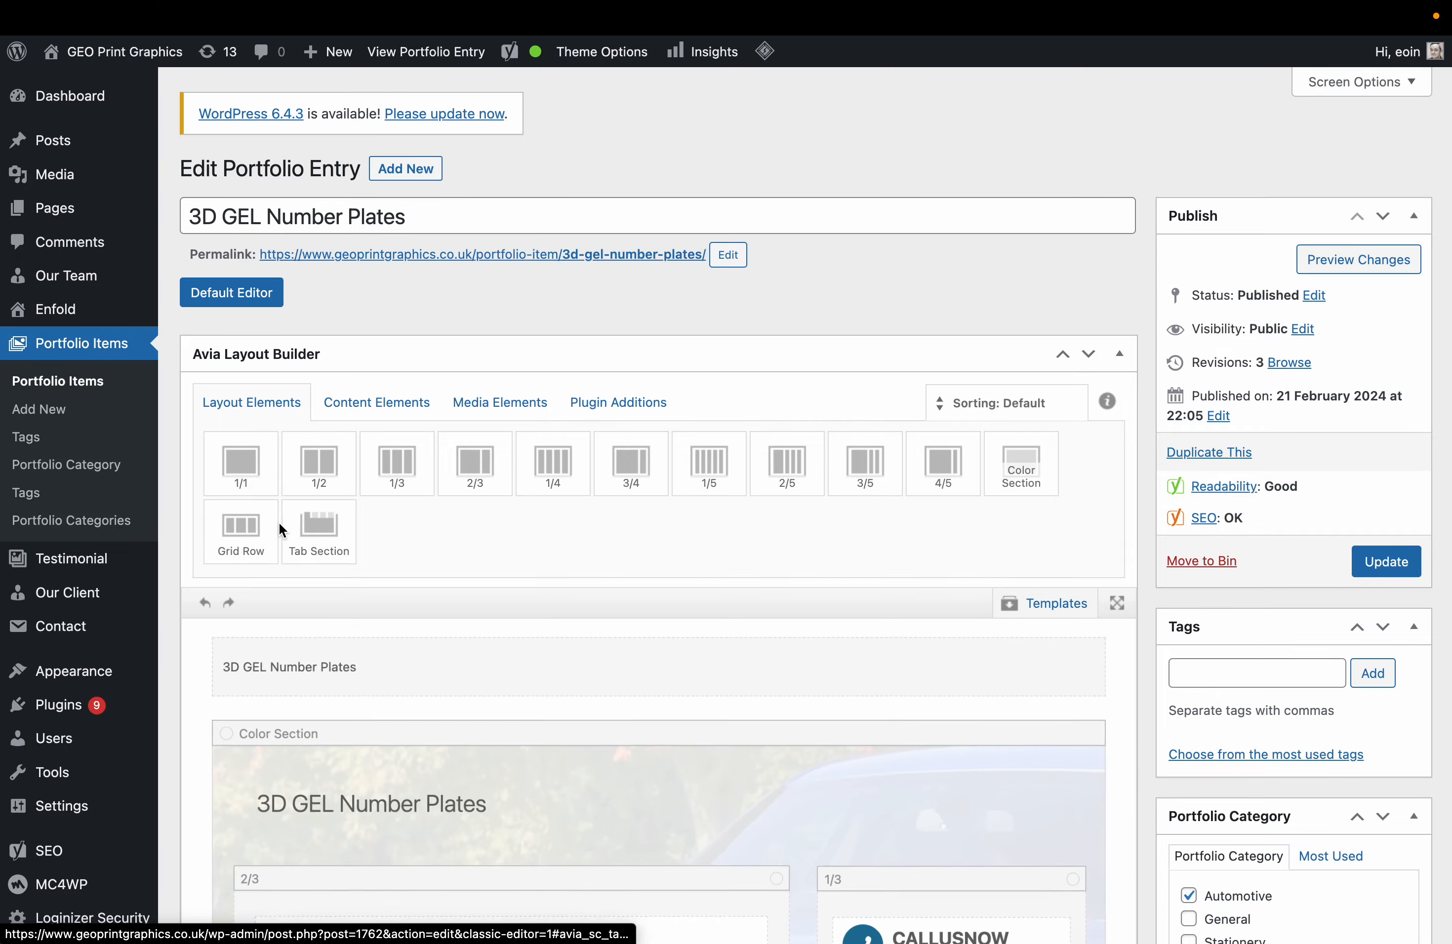
scroll(279, 522, down, 20)
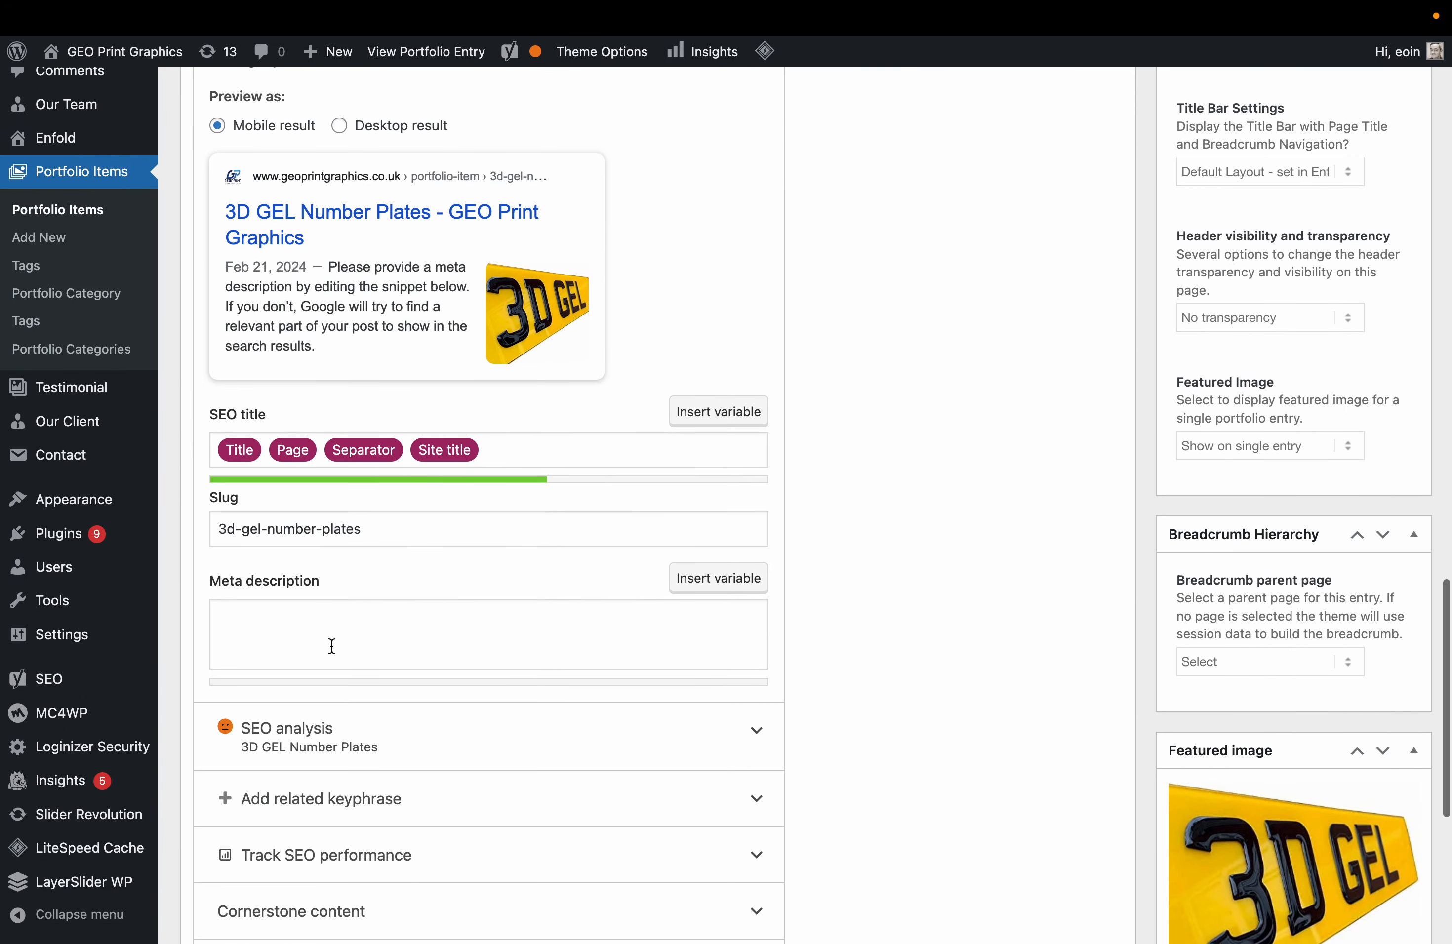
scroll(332, 646, down, 3)
click(738, 522)
scroll(742, 526, down, 4)
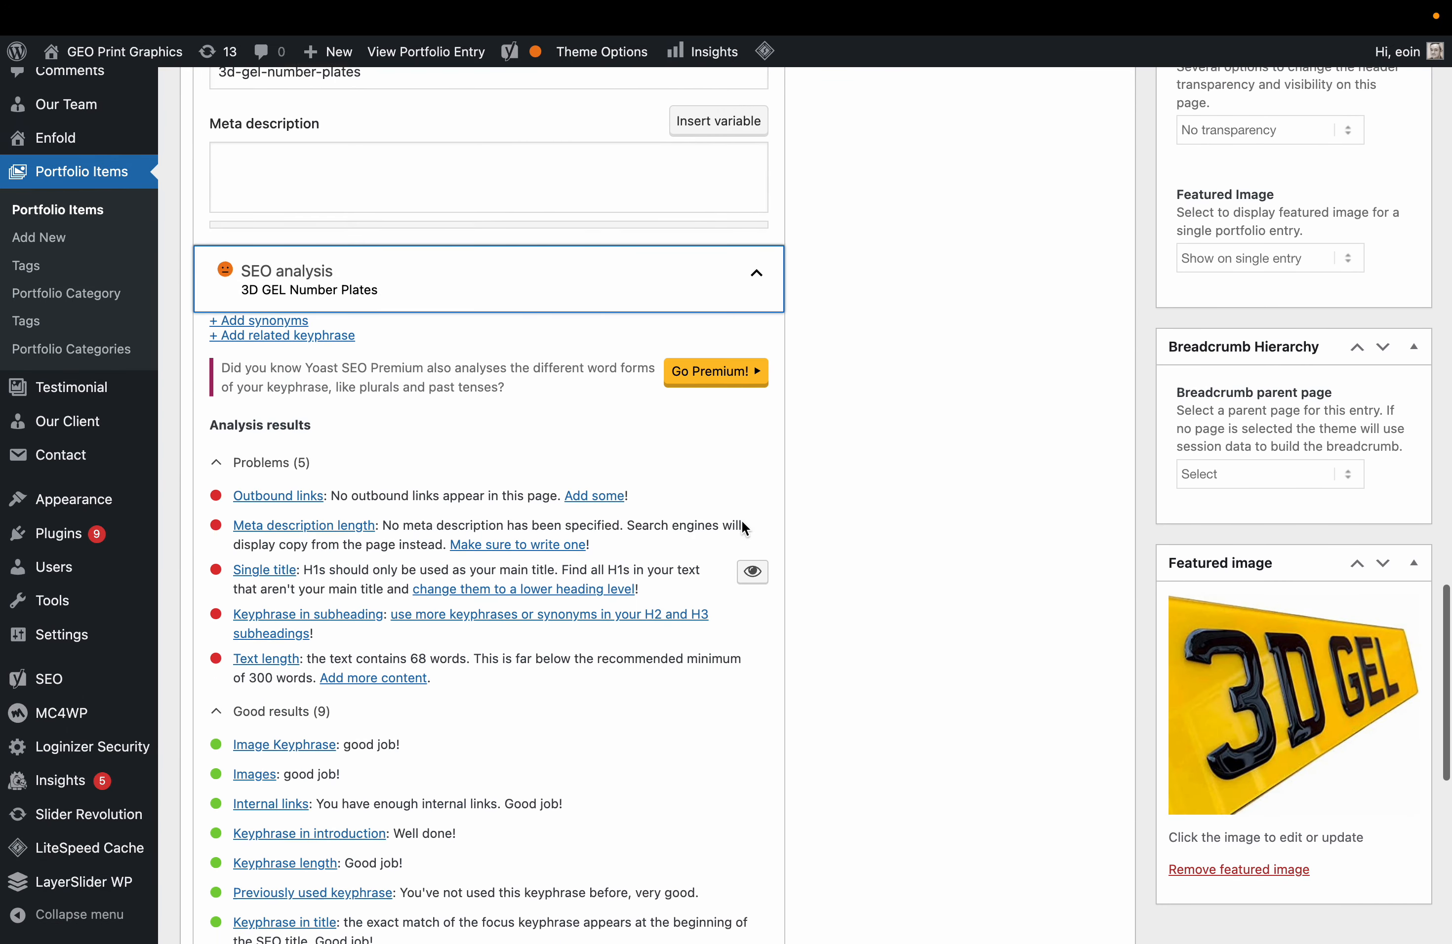
scroll(742, 526, down, 1)
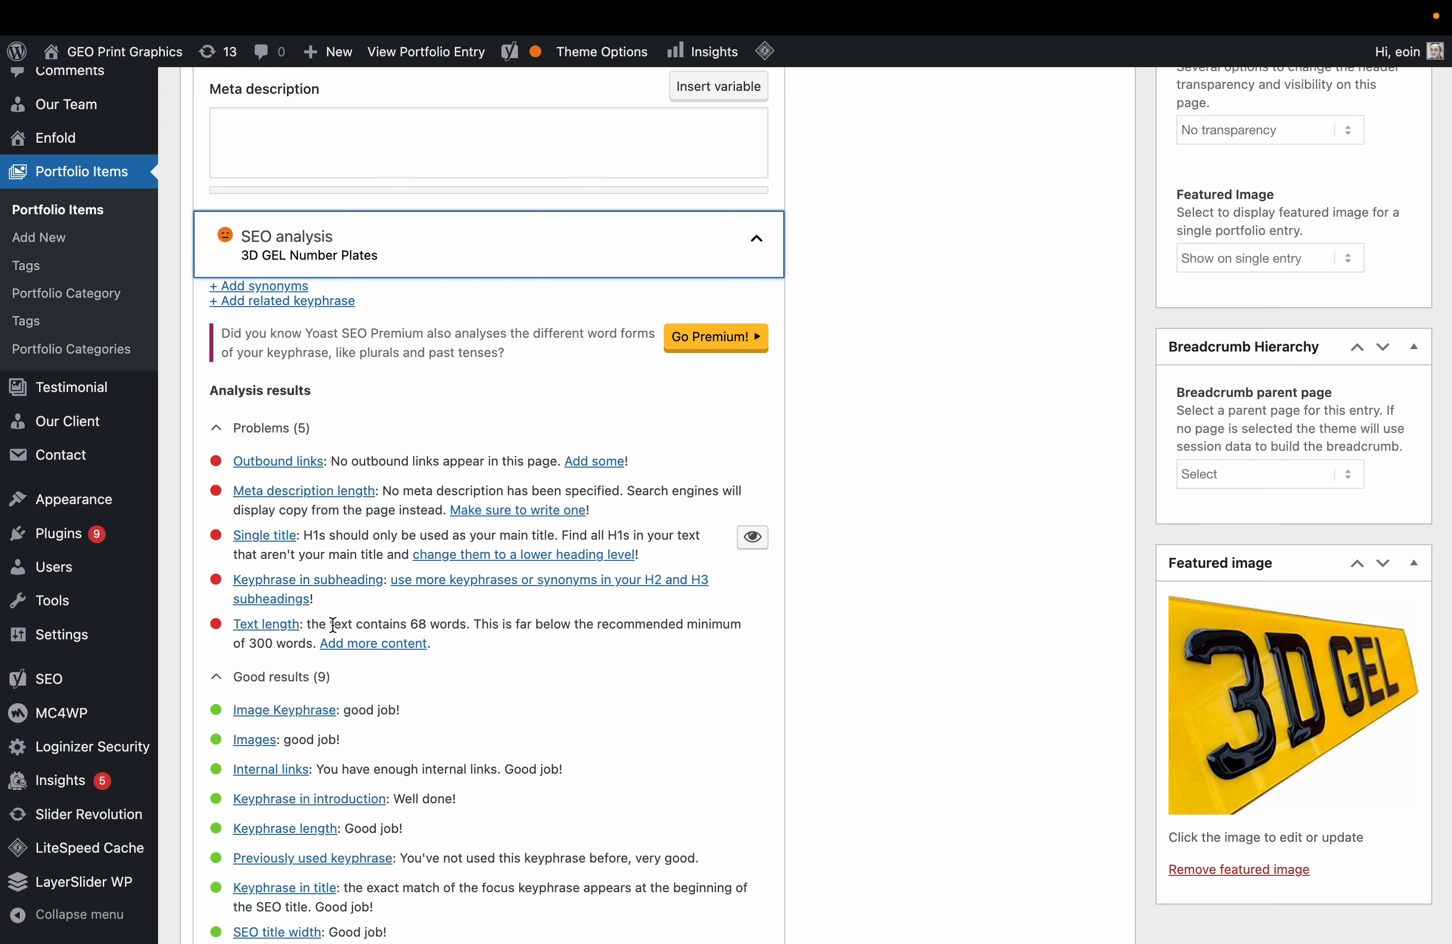
mouse_move(318, 623)
mouse_down()
mouse_move(644, 620)
mouse_move(313, 643)
mouse_up()
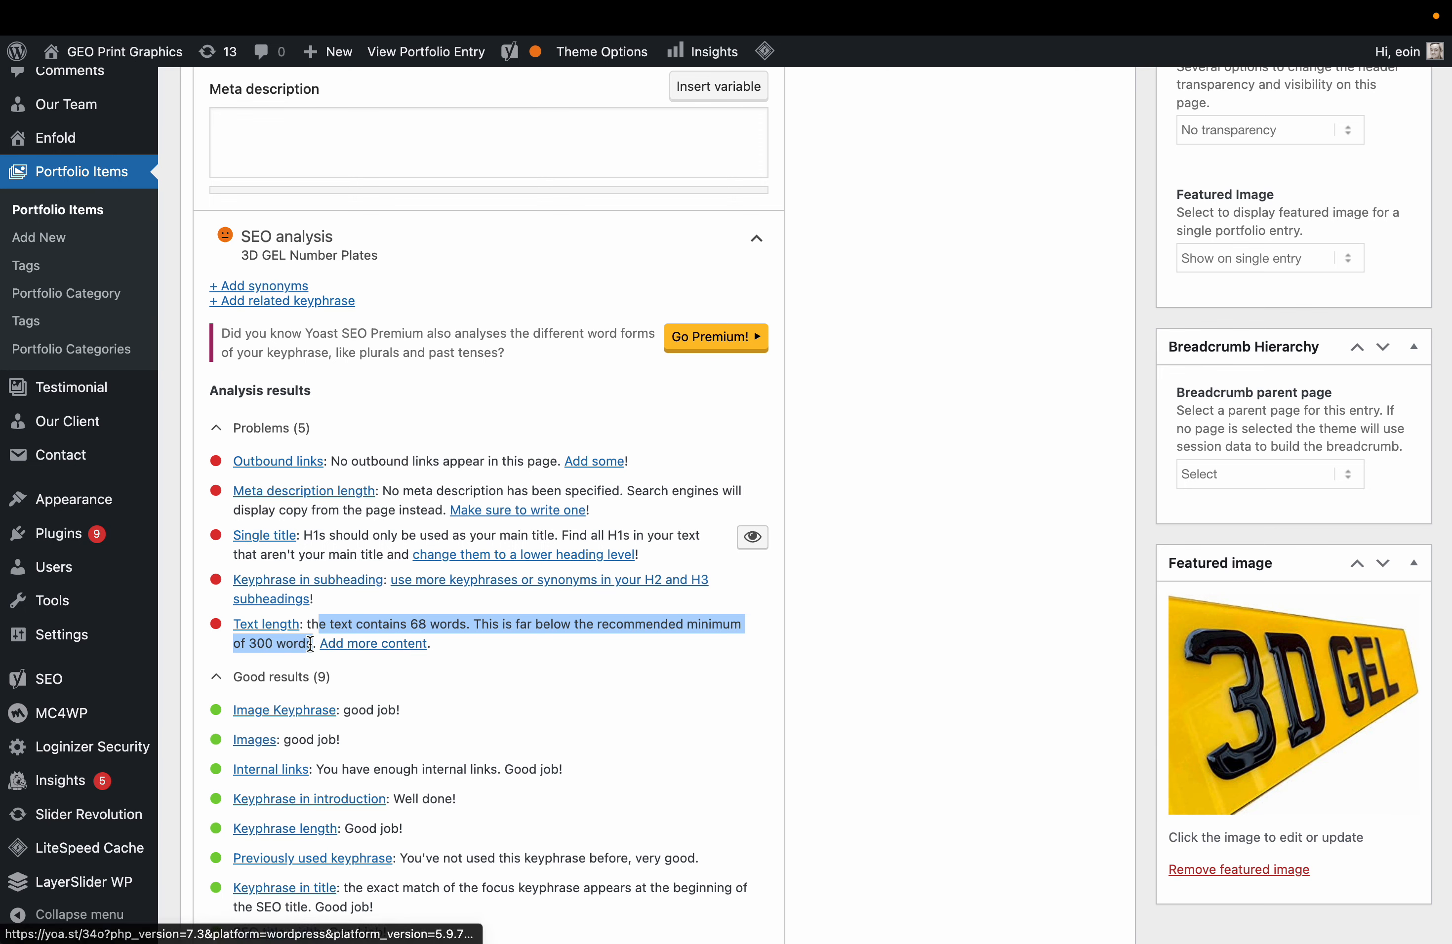
scroll(516, 788, down, 3)
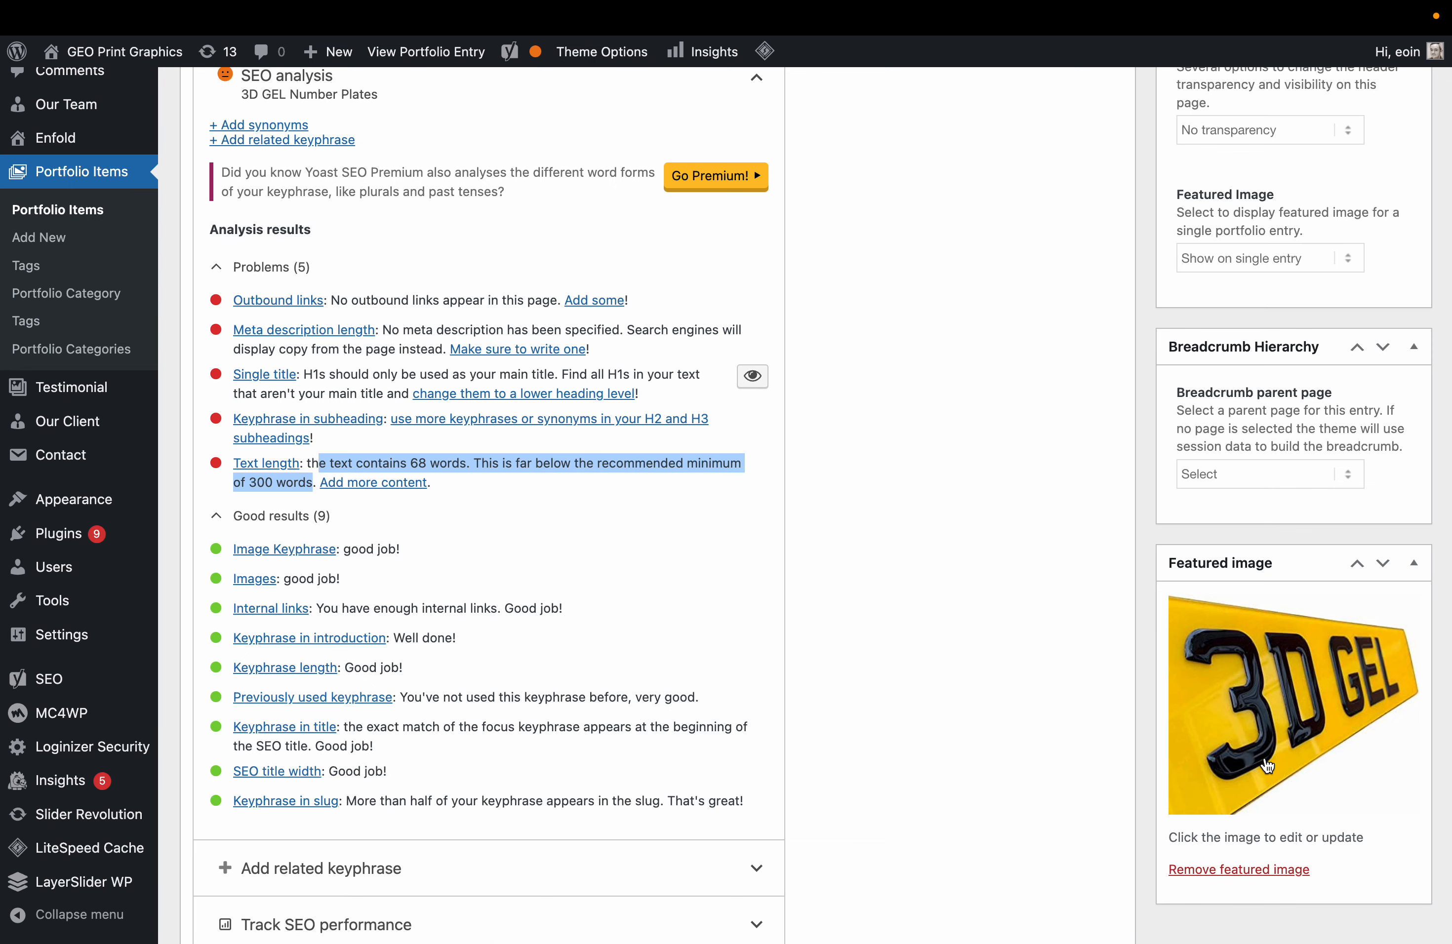
scroll(655, 705, down, 3)
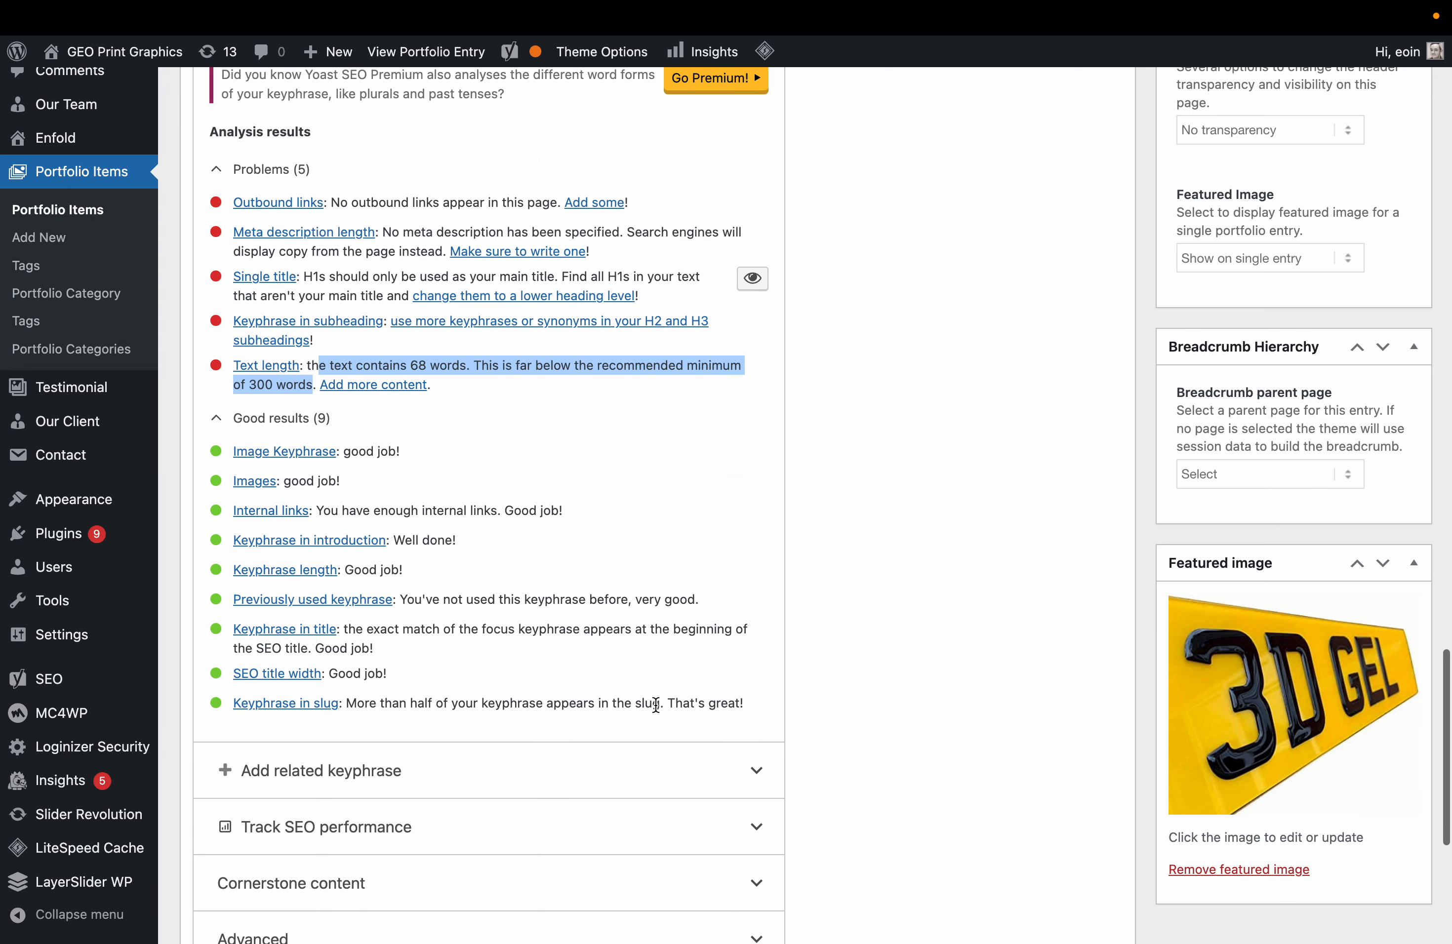
scroll(656, 705, up, 15)
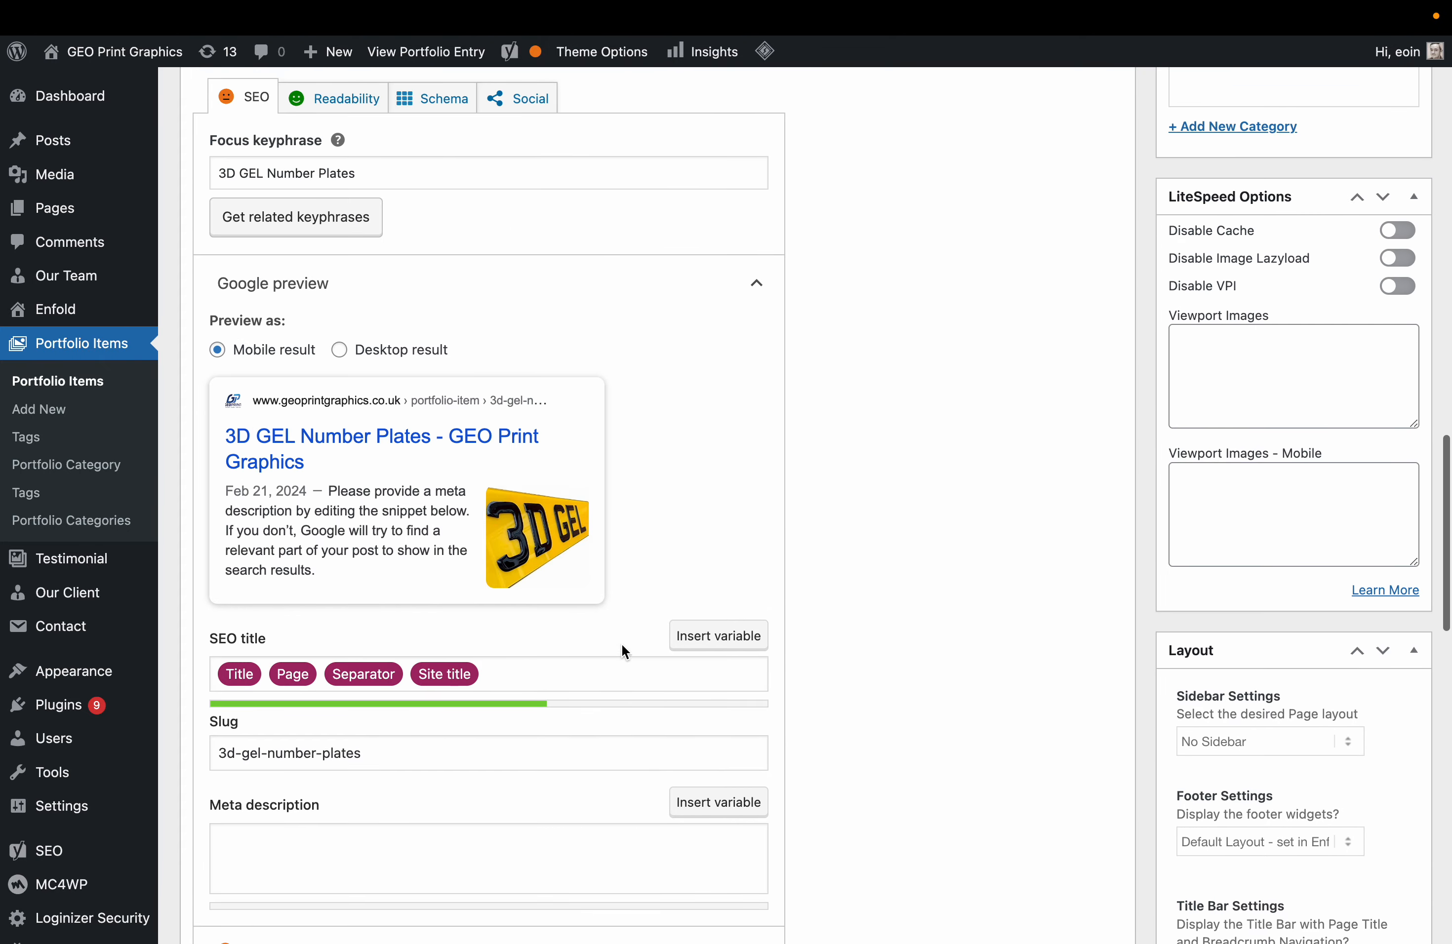
scroll(589, 552, up, 3)
Check the entry's Yoast Readability analysis results, then return to the top.
click(359, 245)
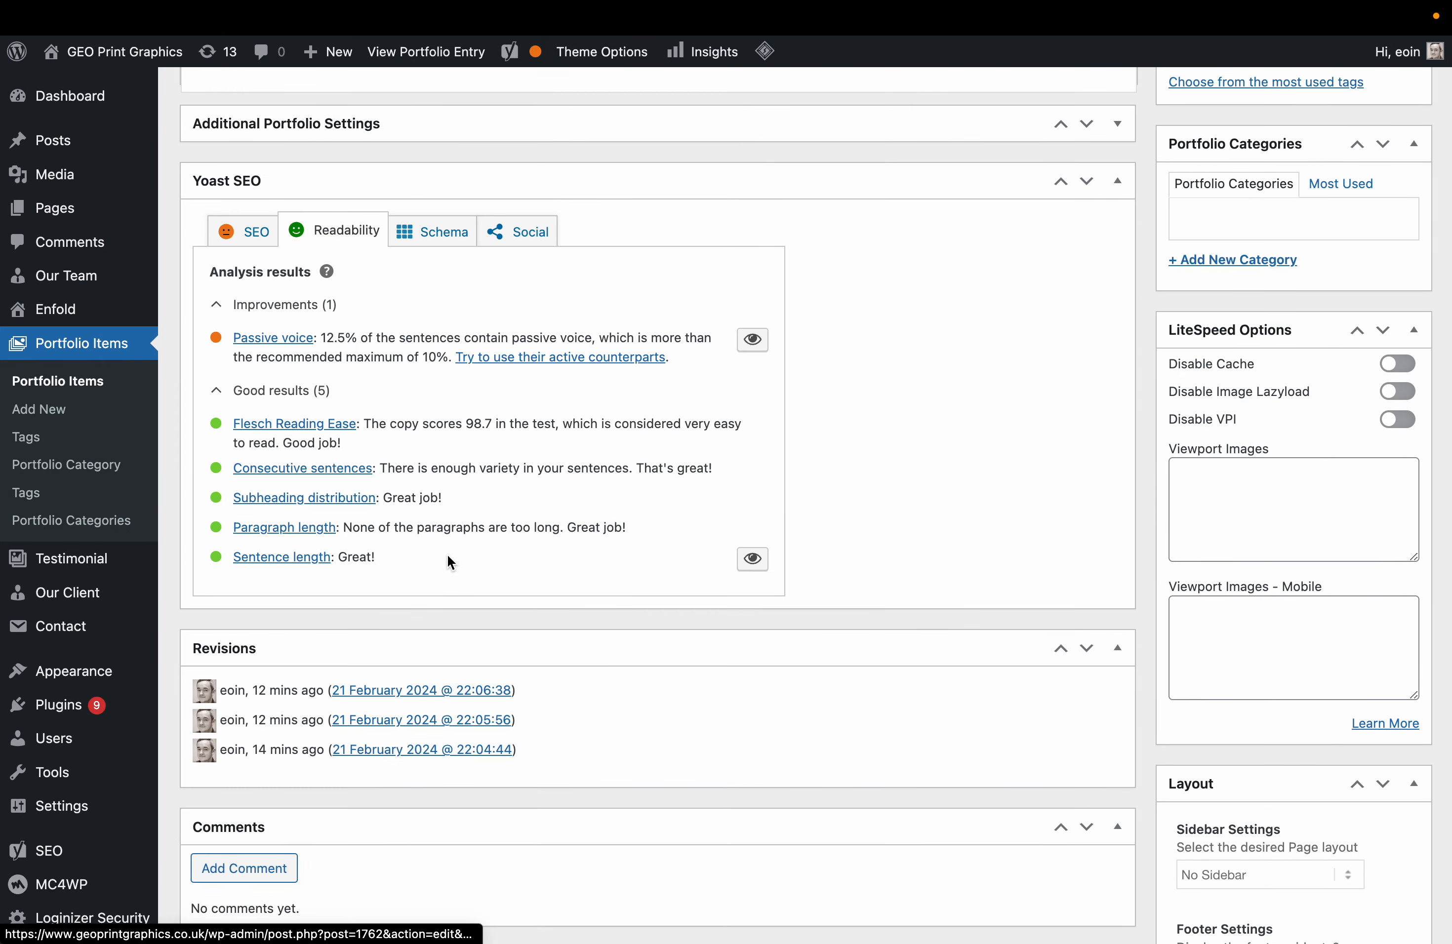
scroll(451, 561, down, 1)
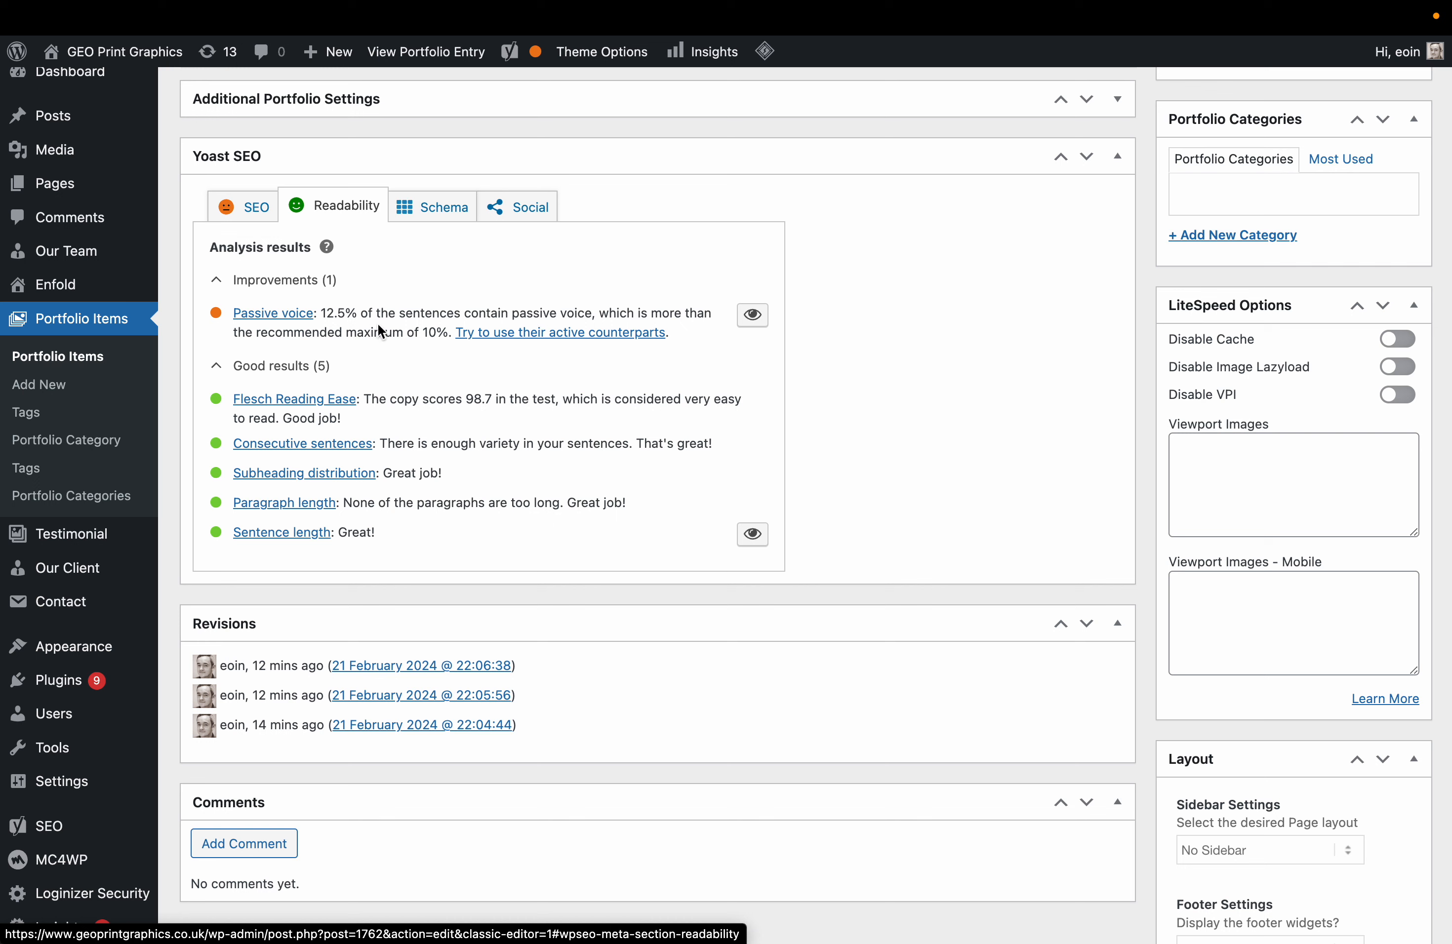
scroll(600, 340, up, 15)
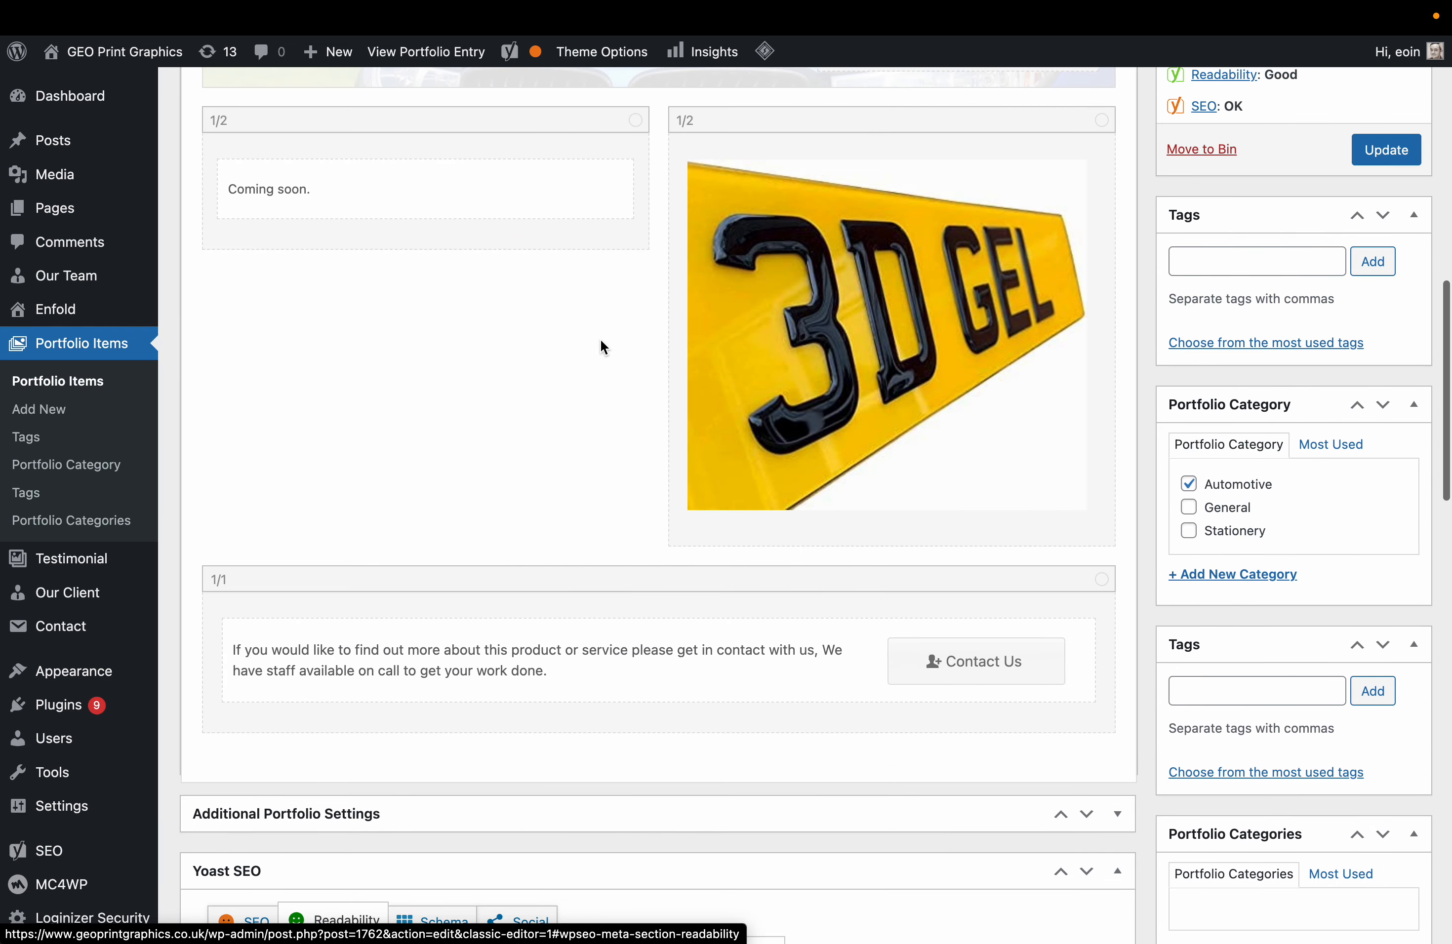
scroll(600, 342, up, 10)
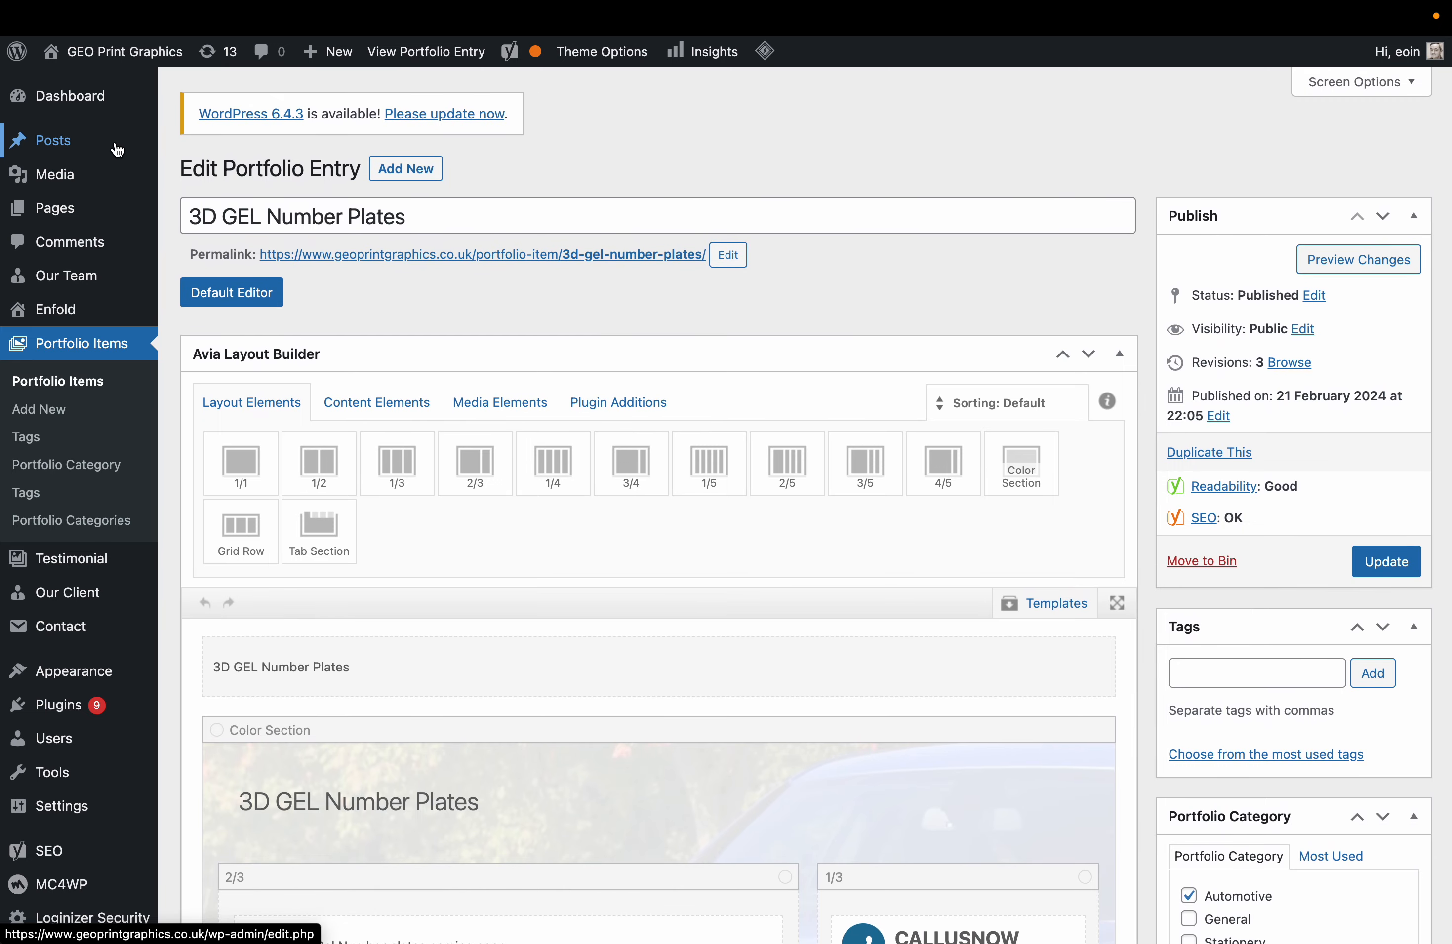
mouse_move(114, 51)
click(104, 84)
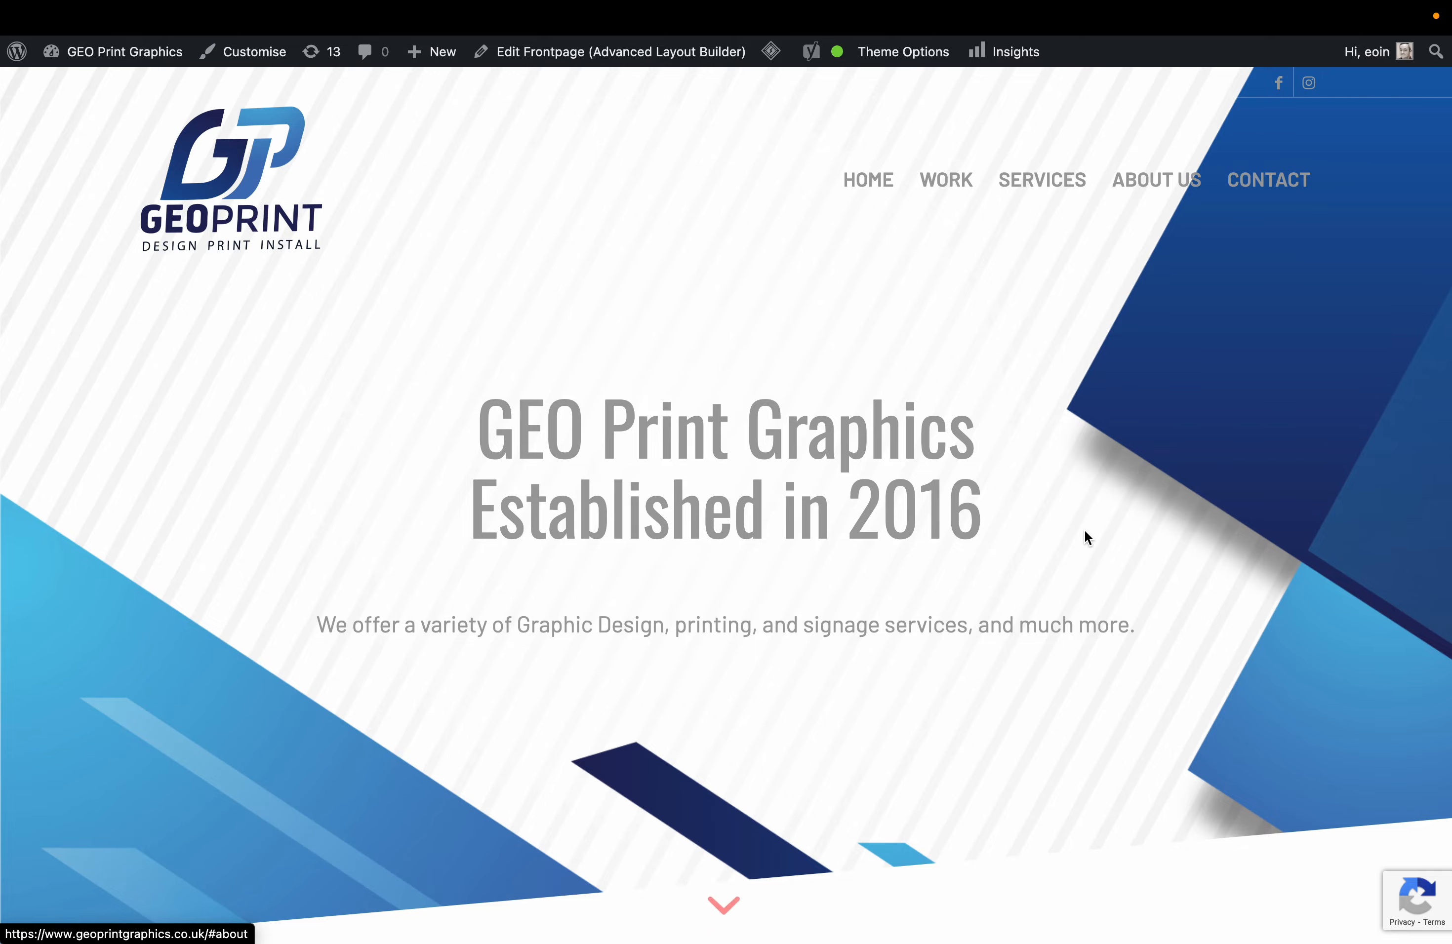
scroll(1085, 538, down, 10)
scroll(1085, 538, down, 15)
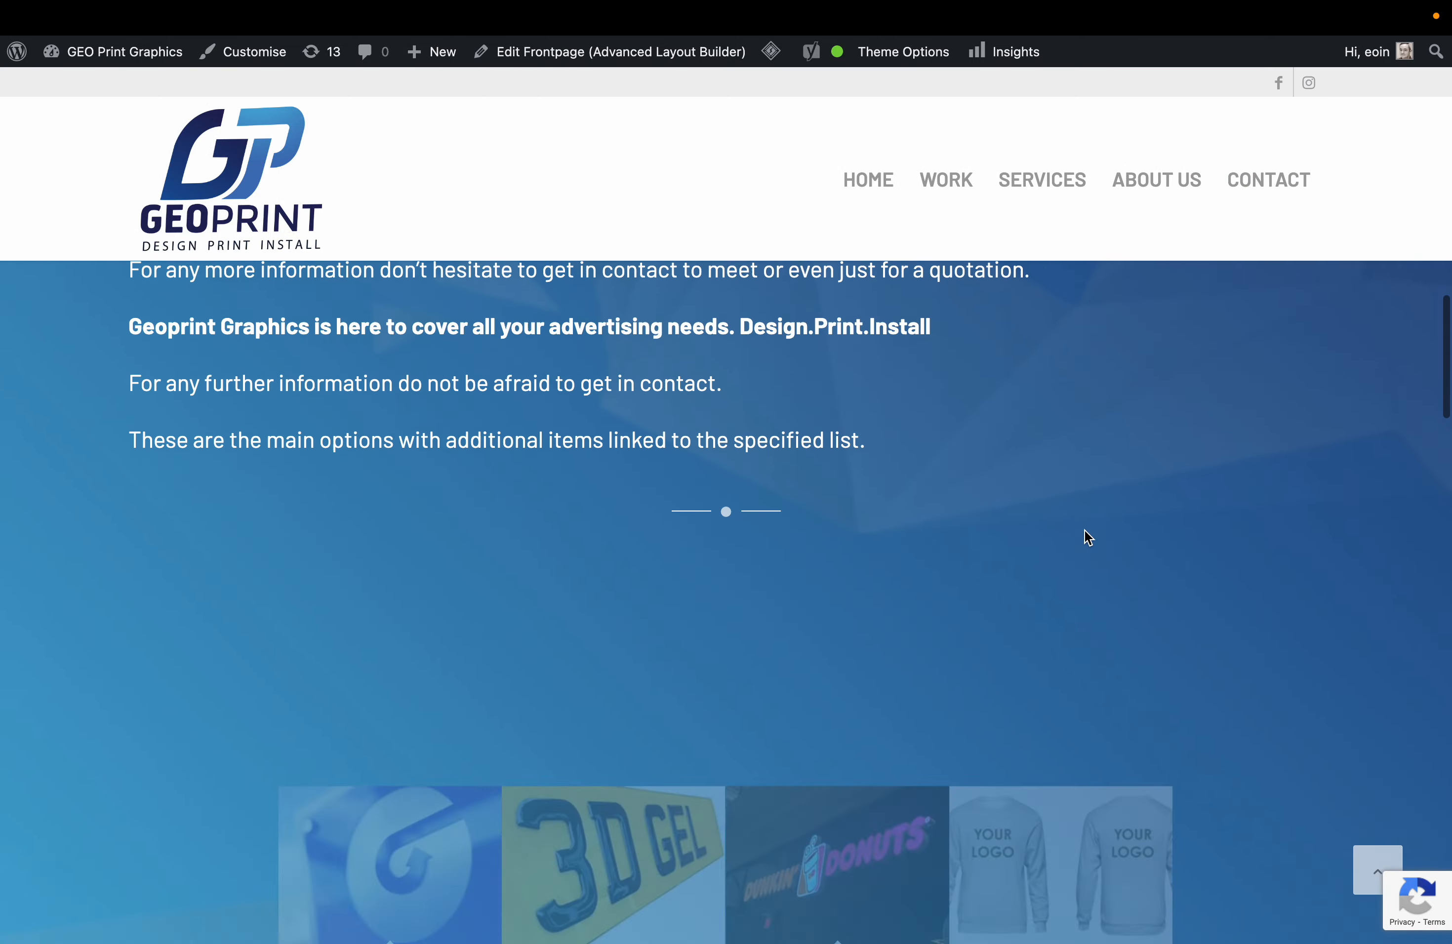
scroll(1087, 539, down, 15)
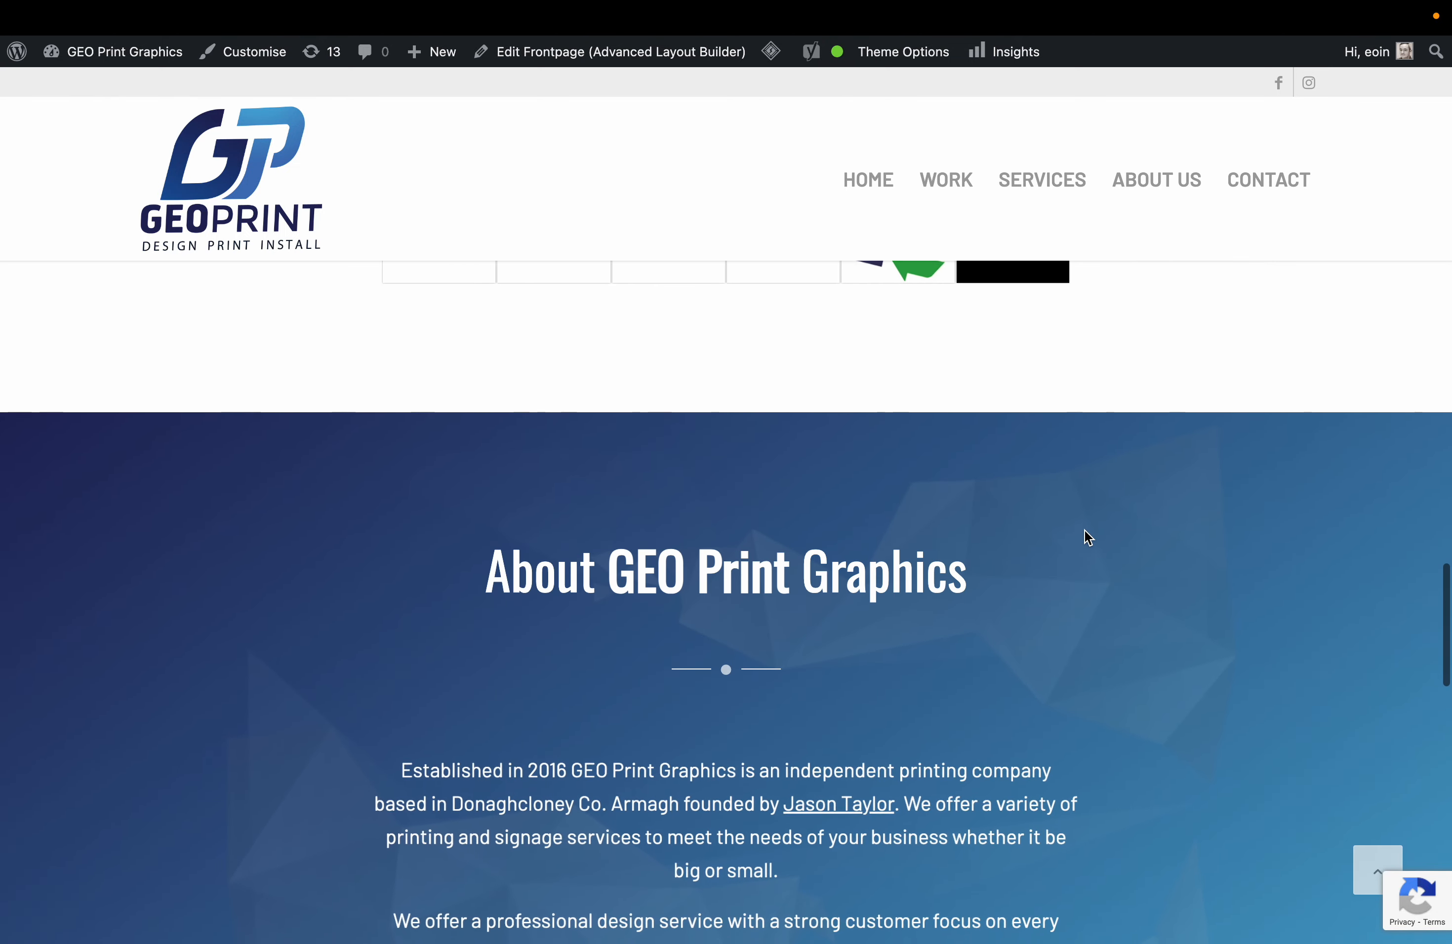
scroll(1087, 539, down, 1)
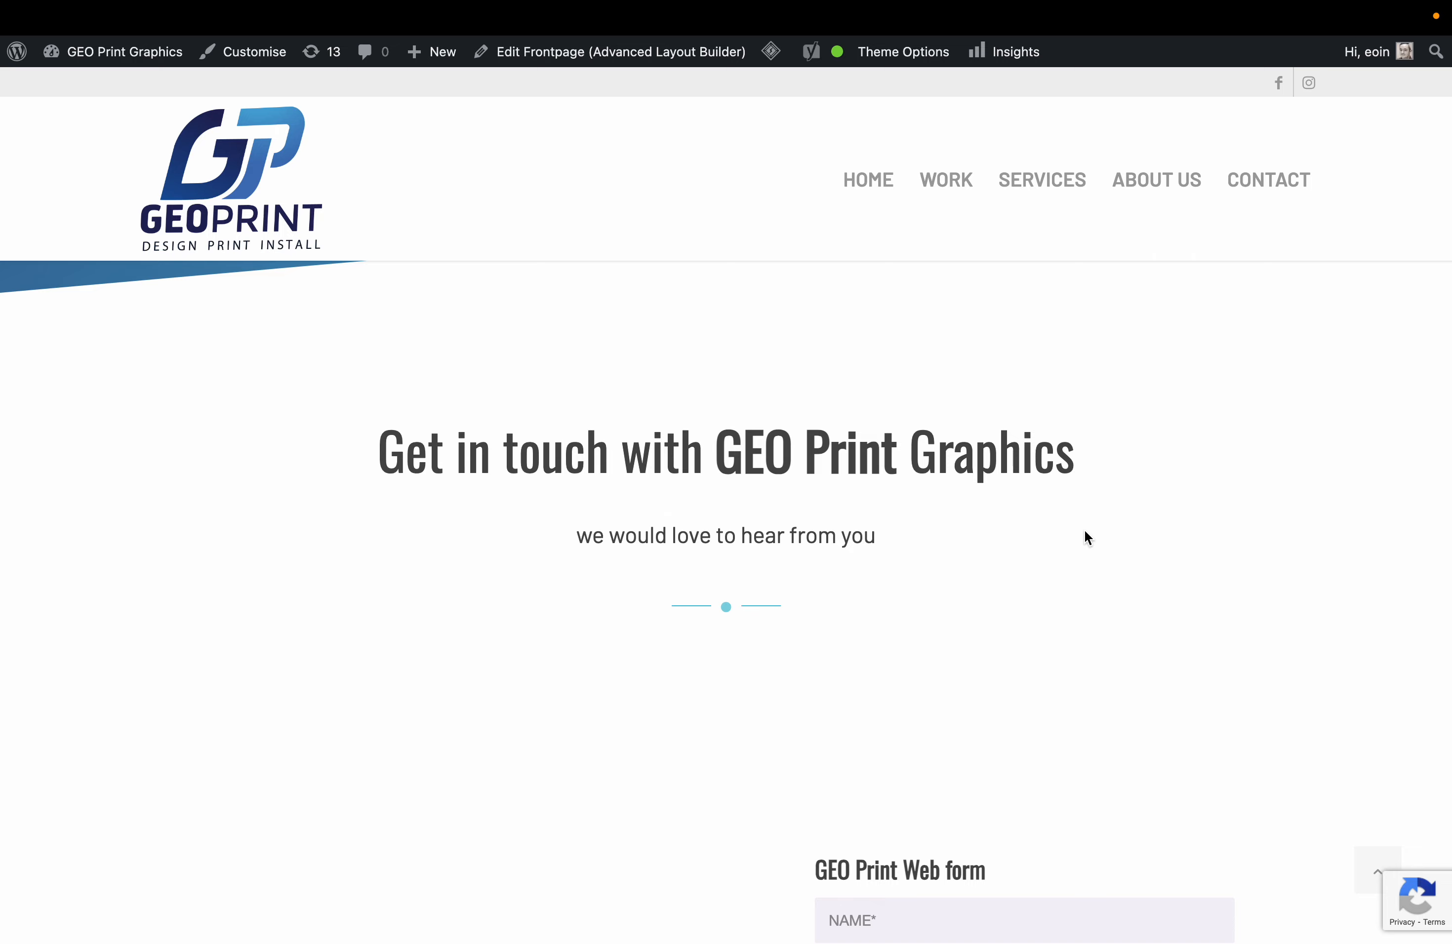
scroll(1084, 531, down, 20)
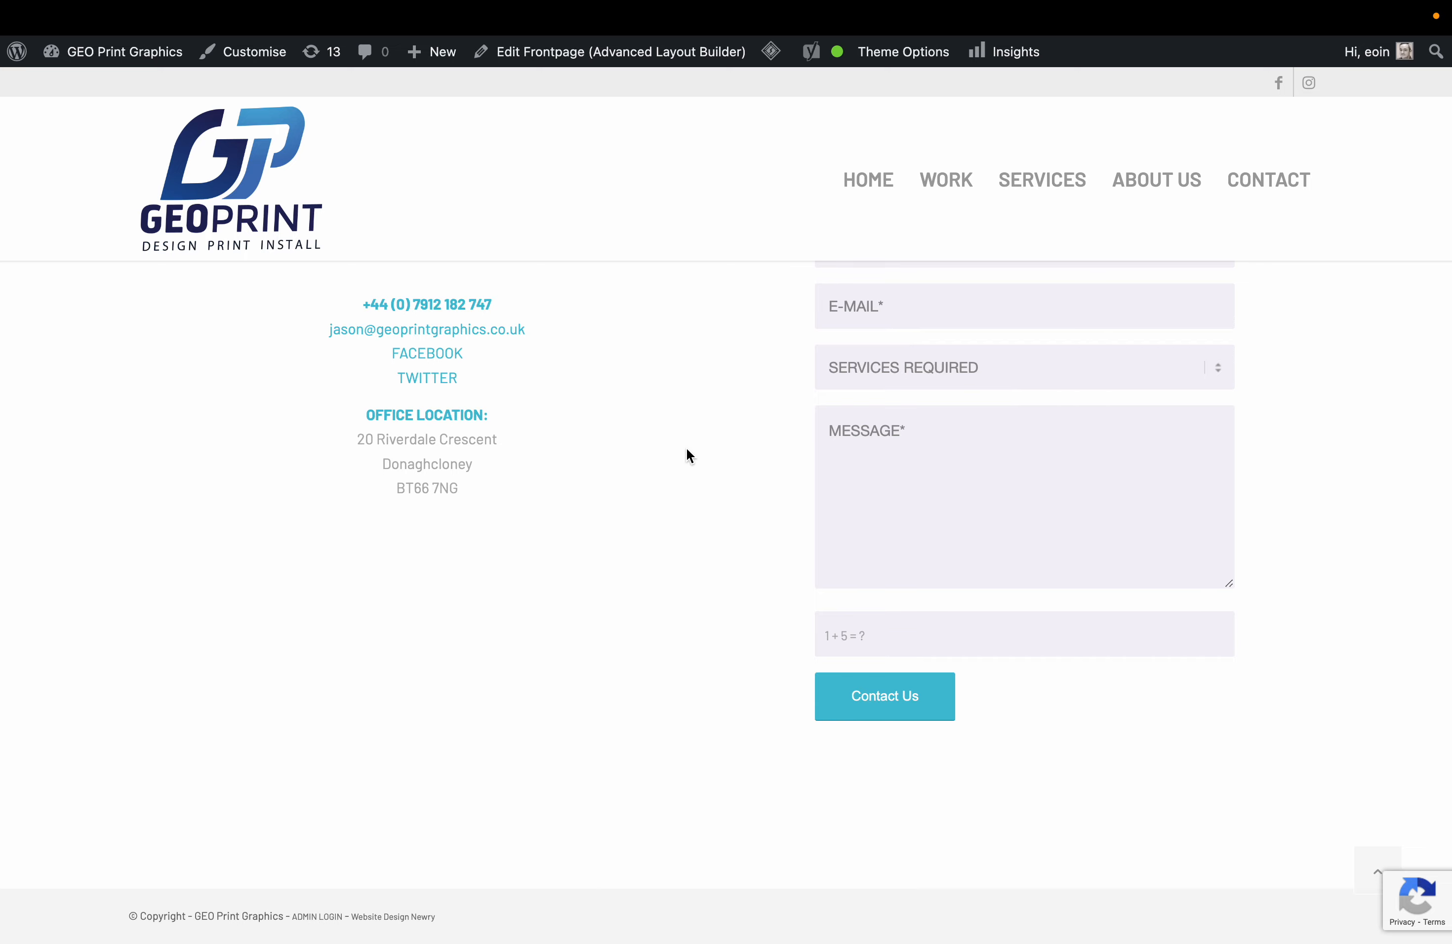
scroll(668, 507, up, 5)
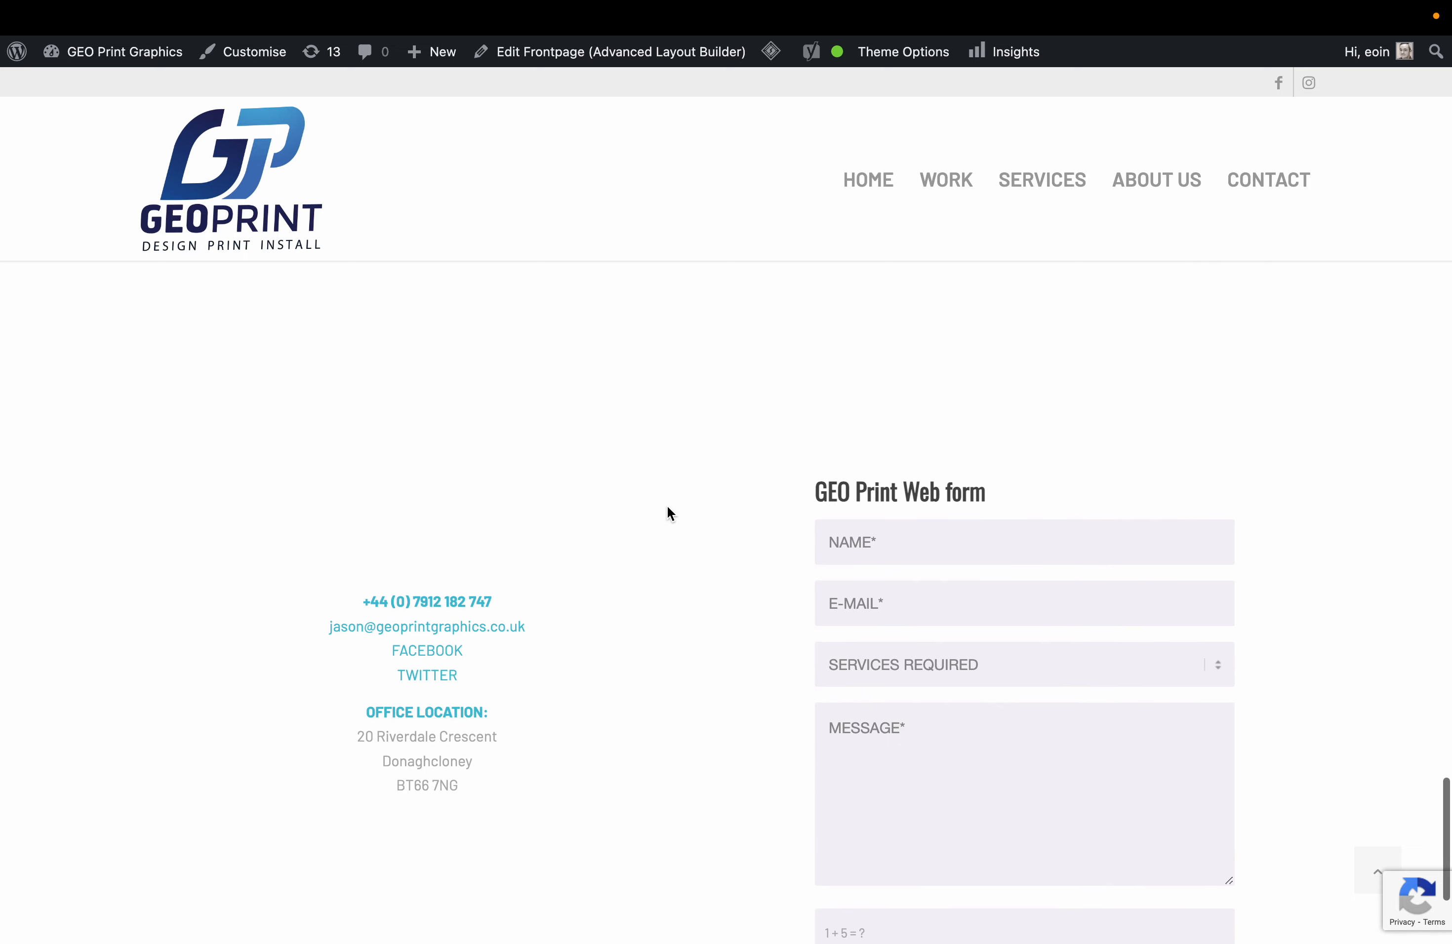
scroll(668, 508, up, 15)
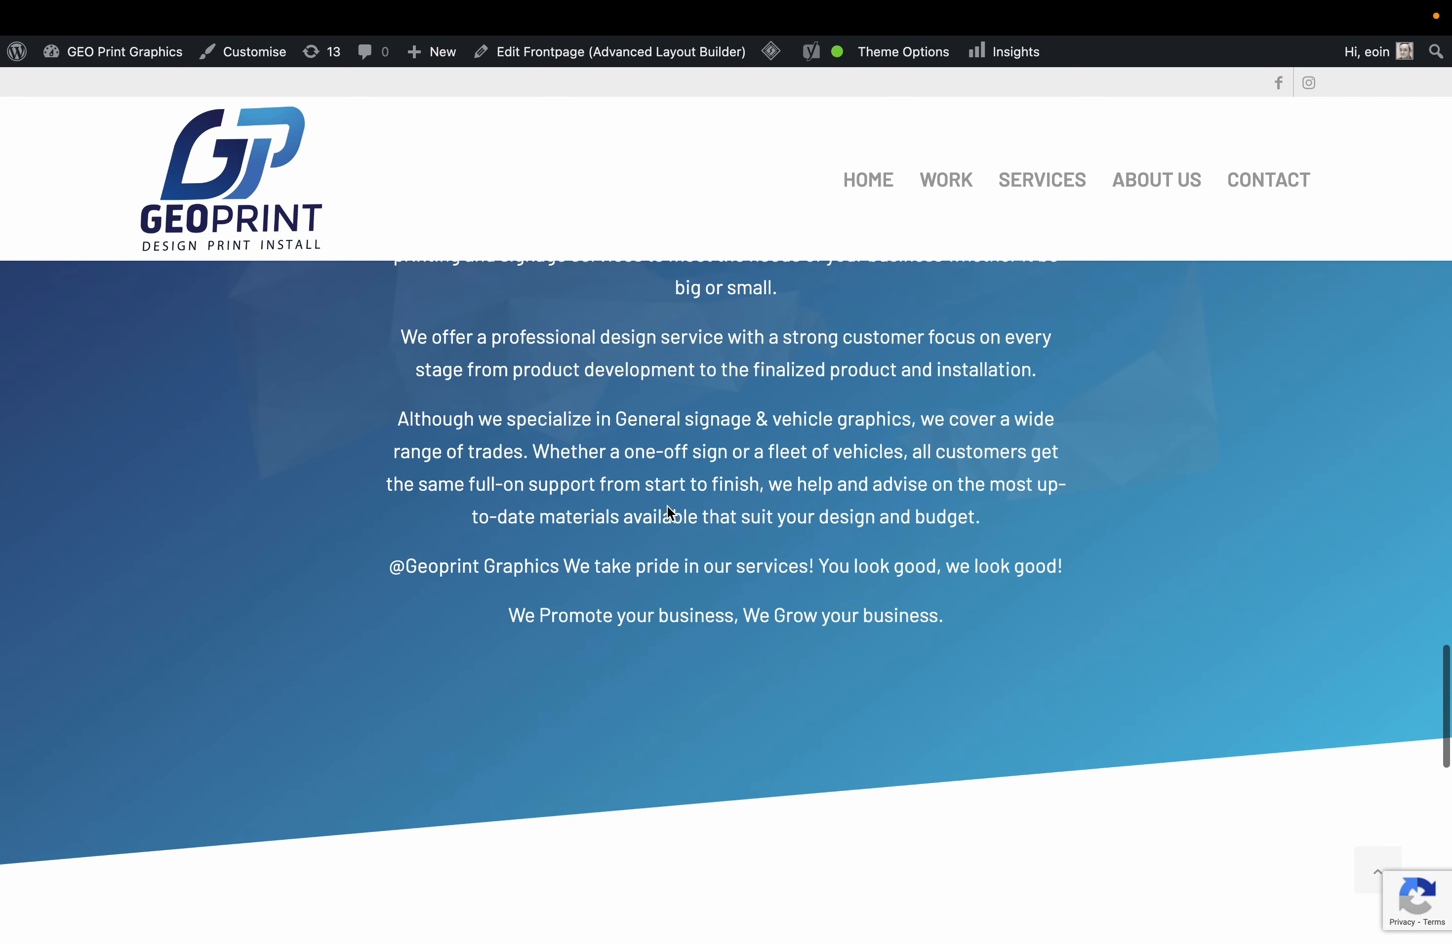
scroll(667, 513, up, 3)
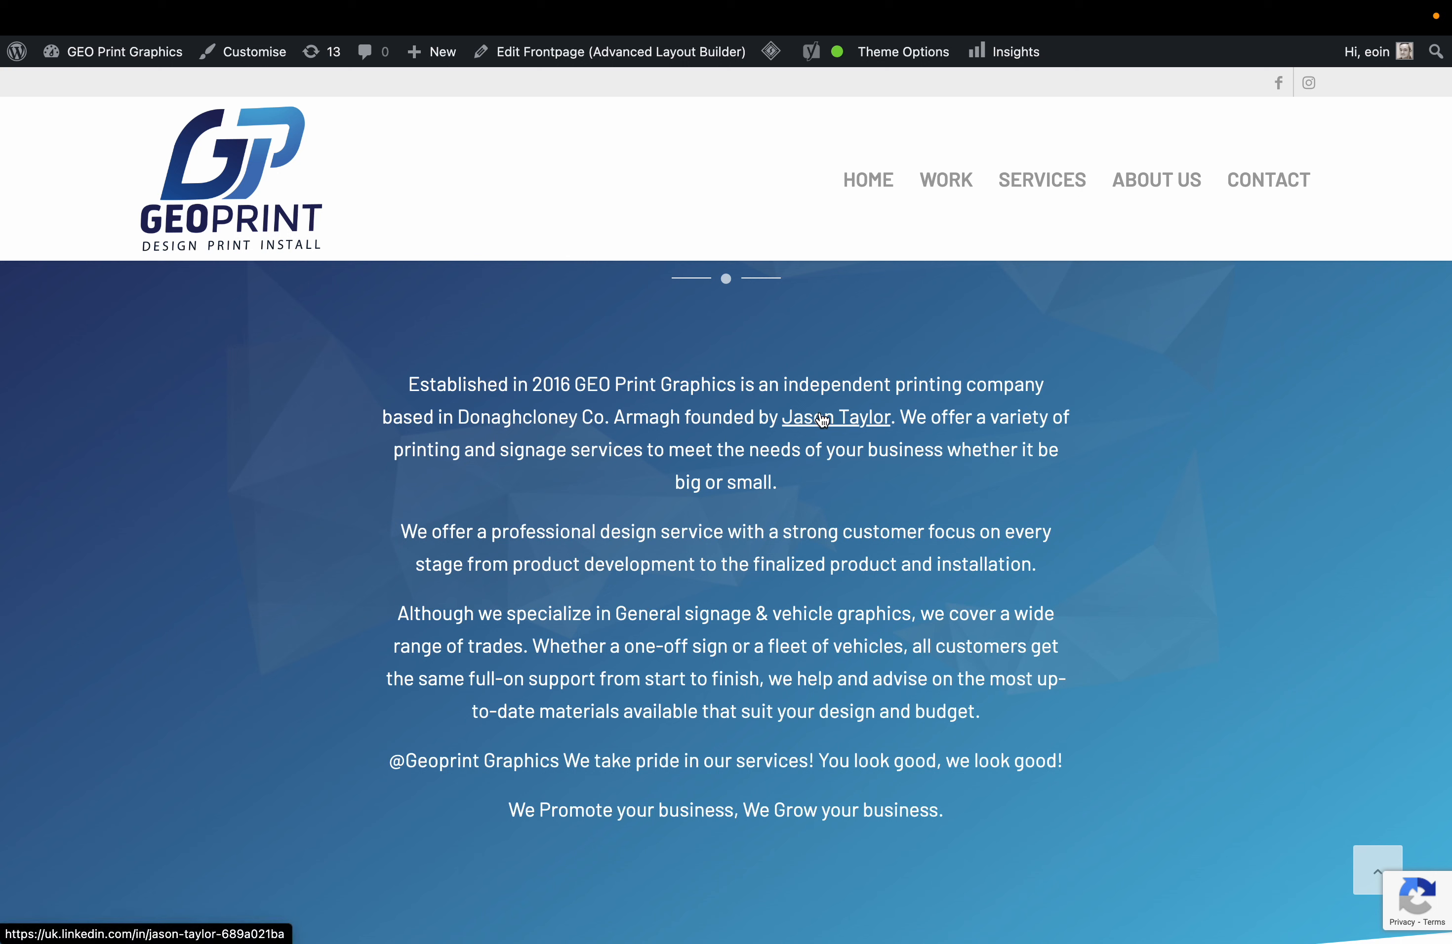
Follow the founder's name link from the About text and scroll through their LinkedIn profile activity.
click(822, 419)
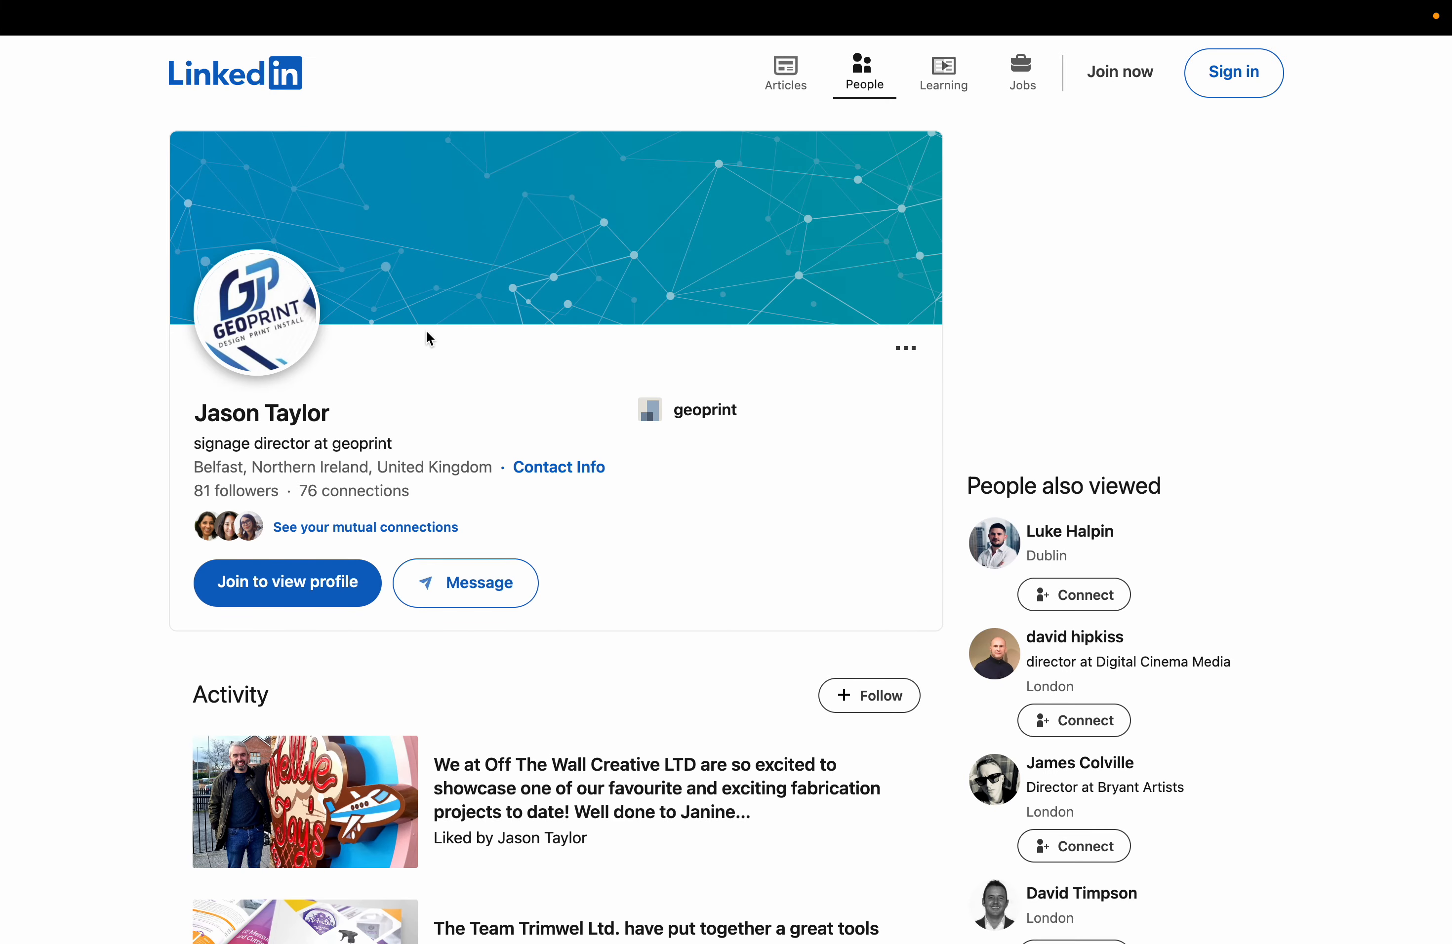
scroll(434, 453, down, 6)
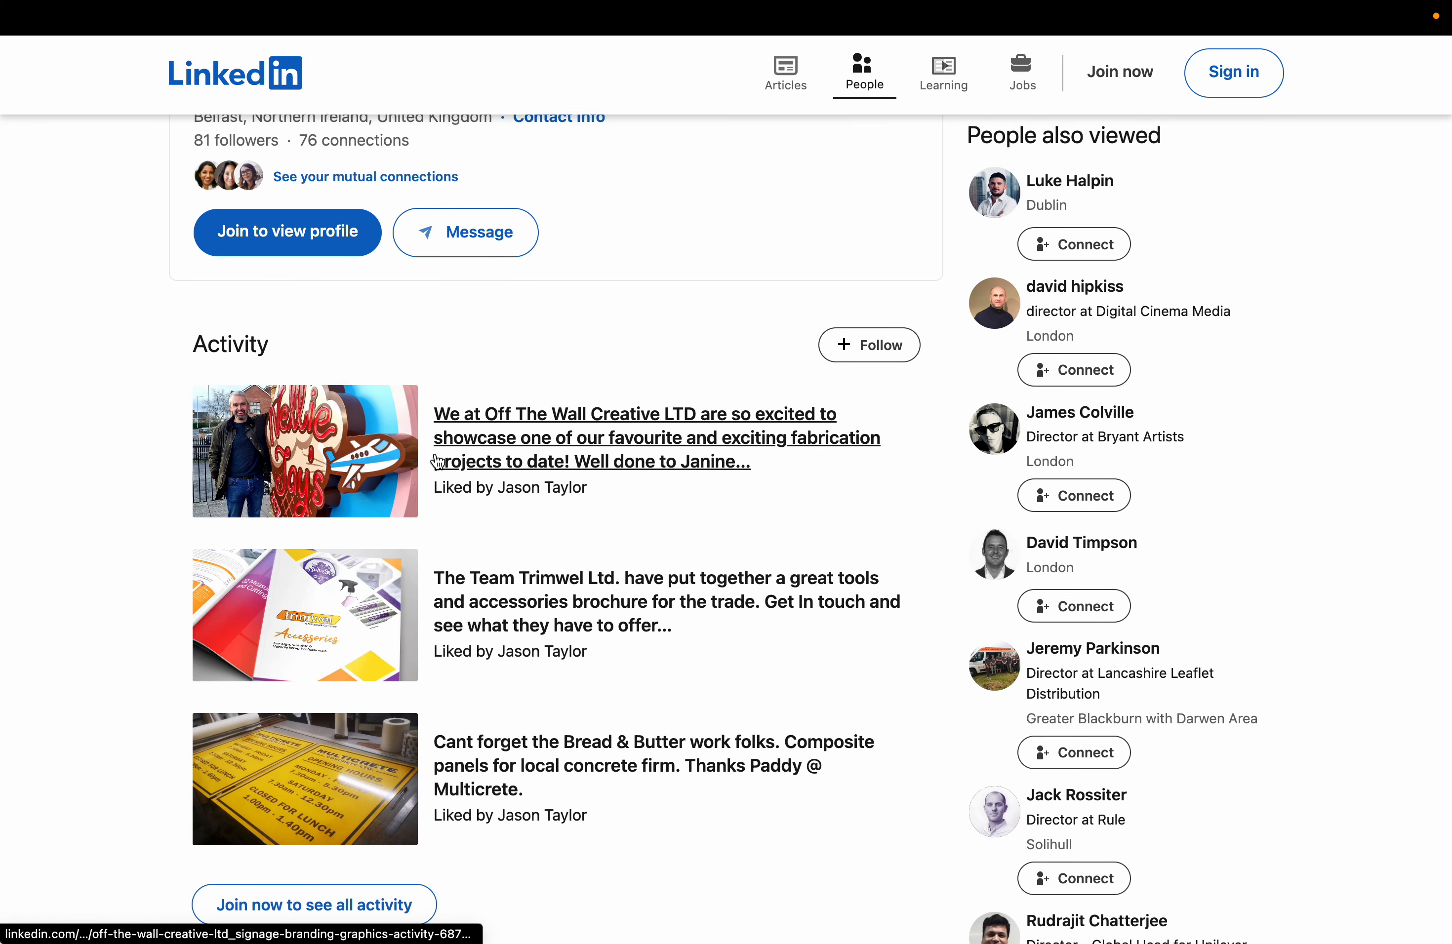
scroll(437, 460, down, 1)
scroll(405, 207, up, 2)
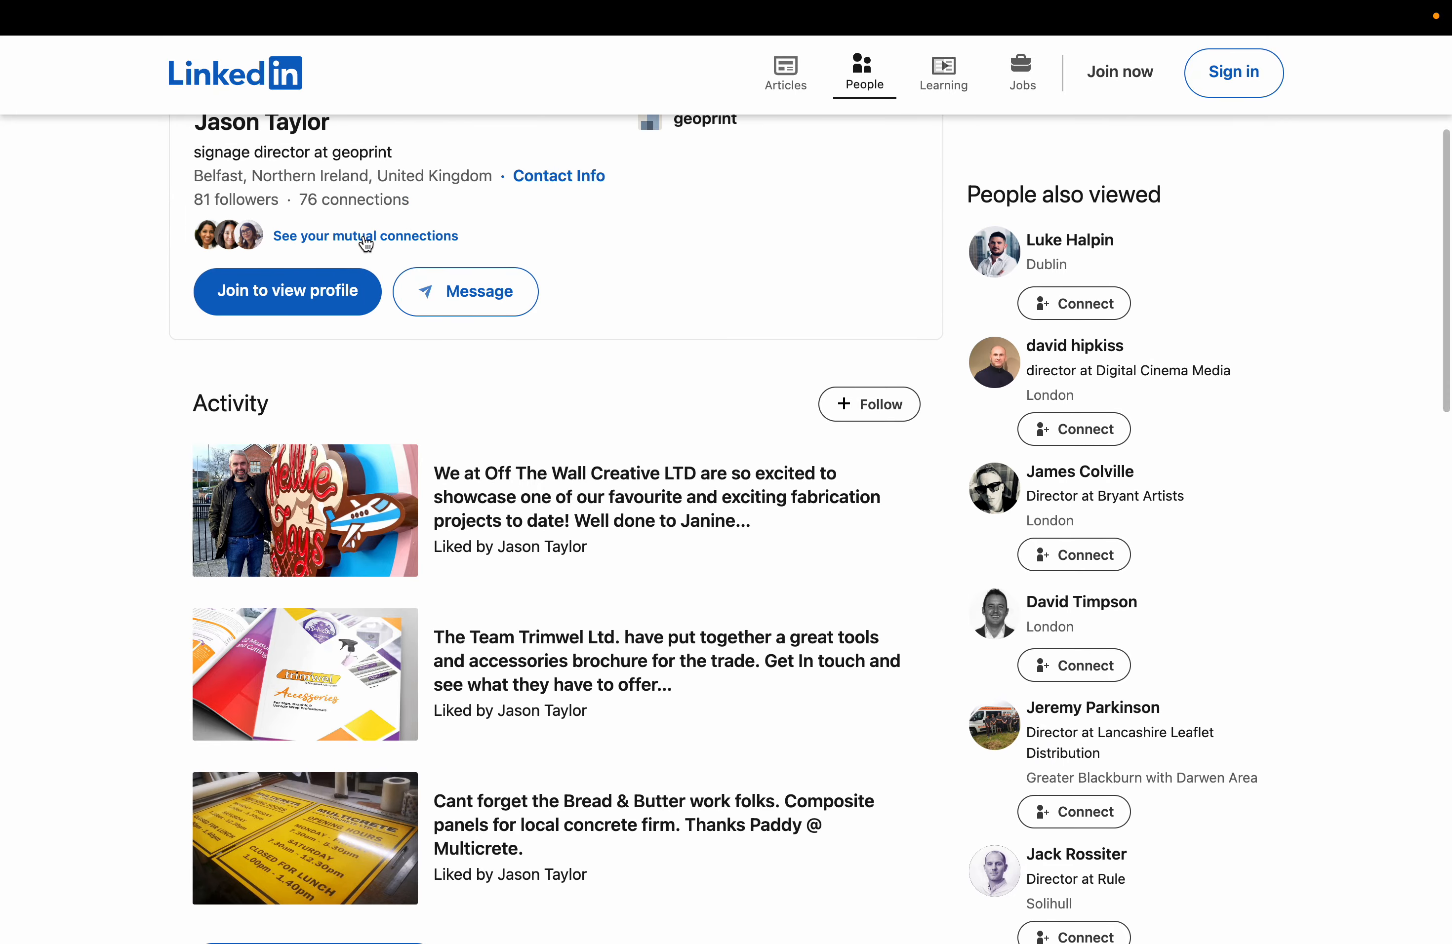
scroll(130, 634, down, 14)
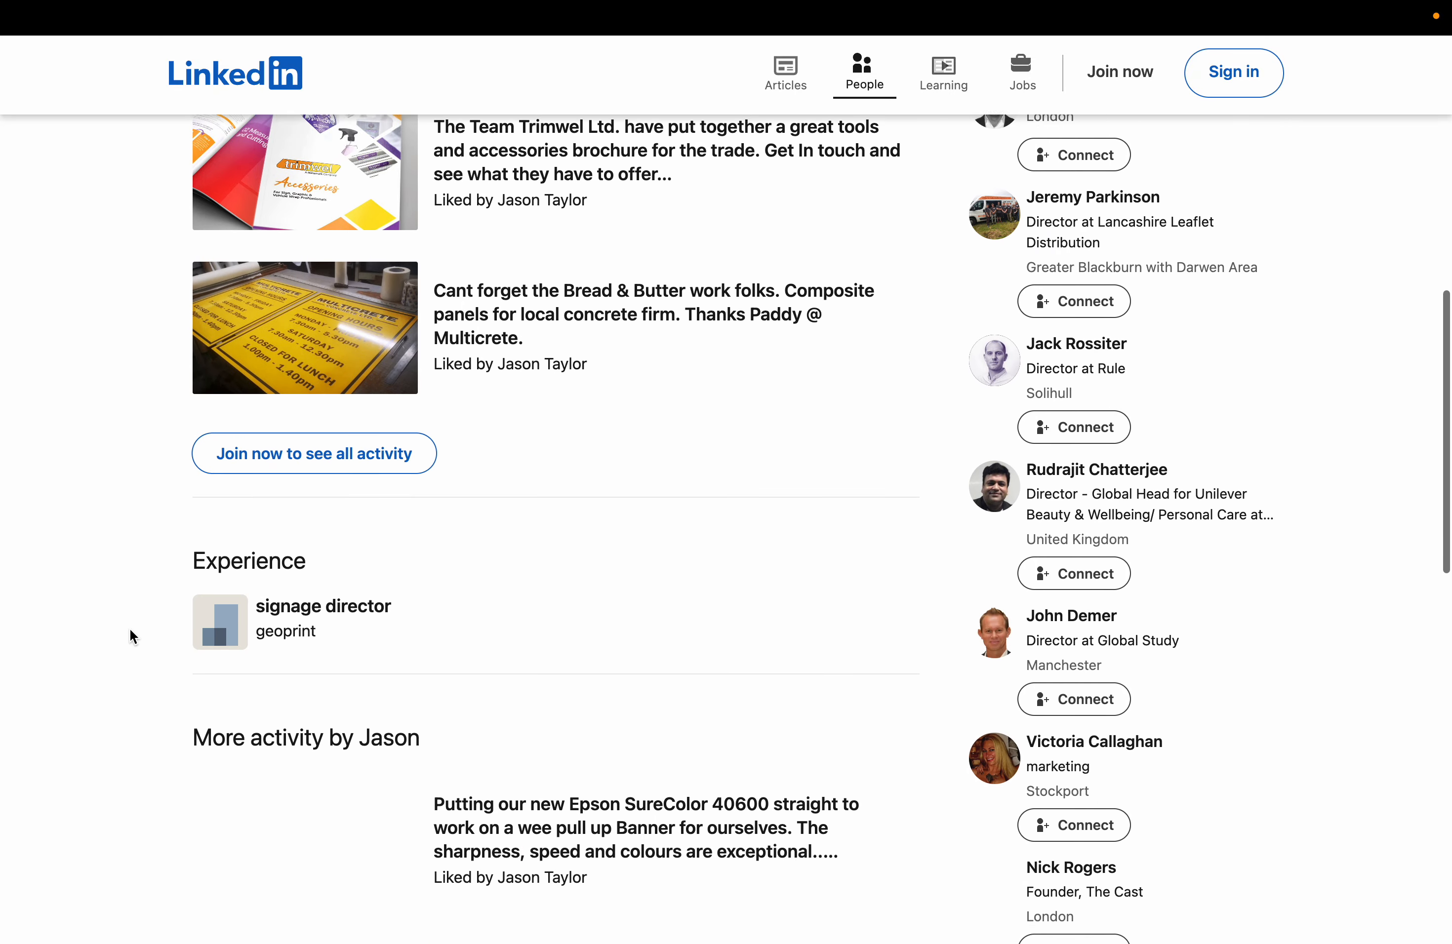
scroll(130, 630, down, 4)
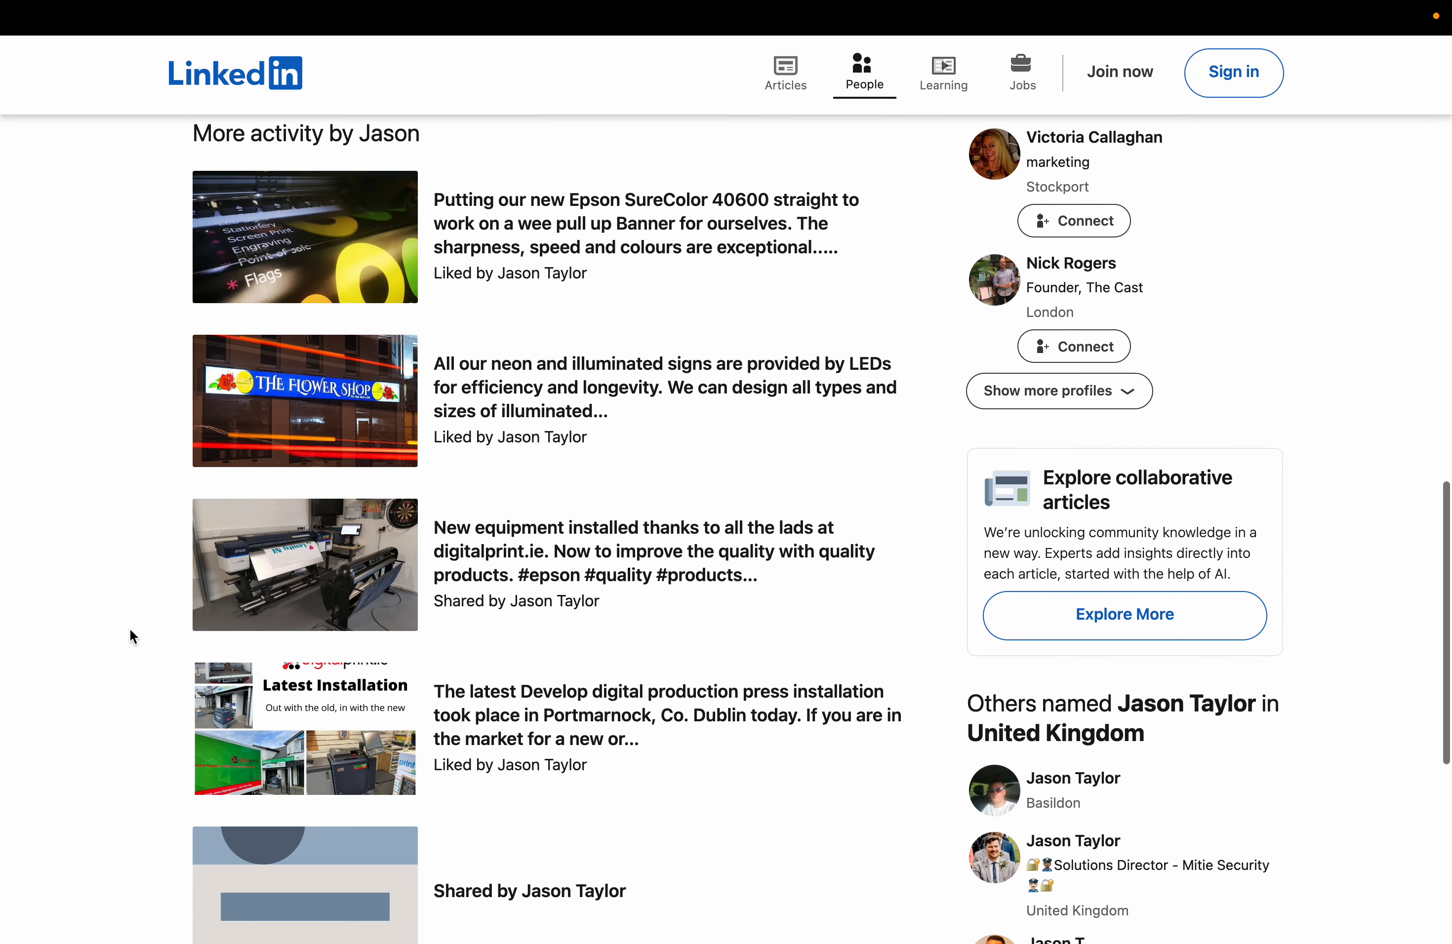
scroll(130, 630, up, 1)
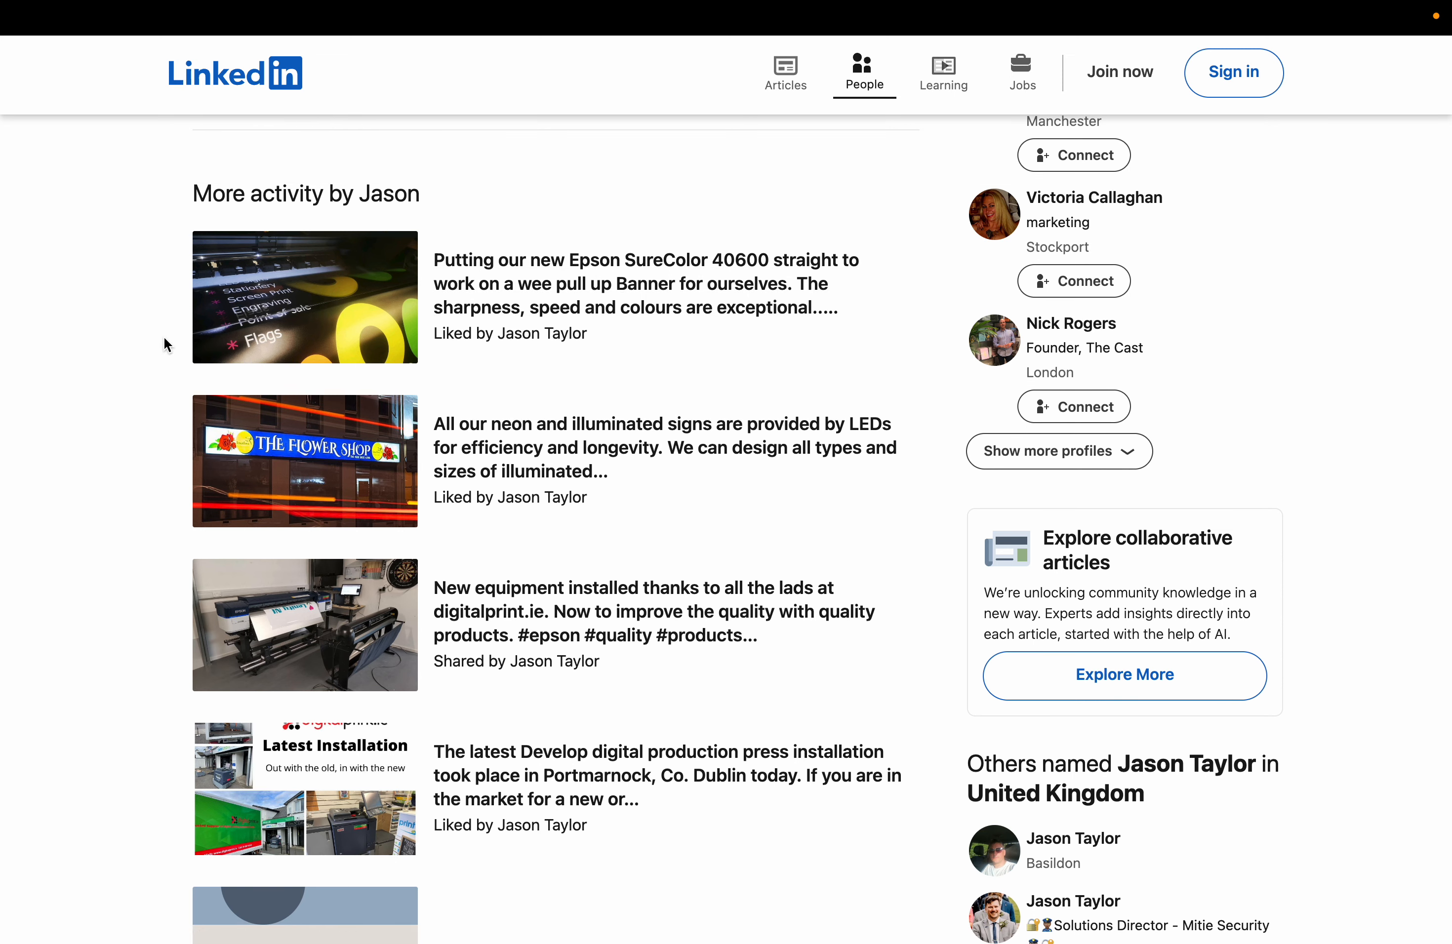
scroll(158, 447, down, 10)
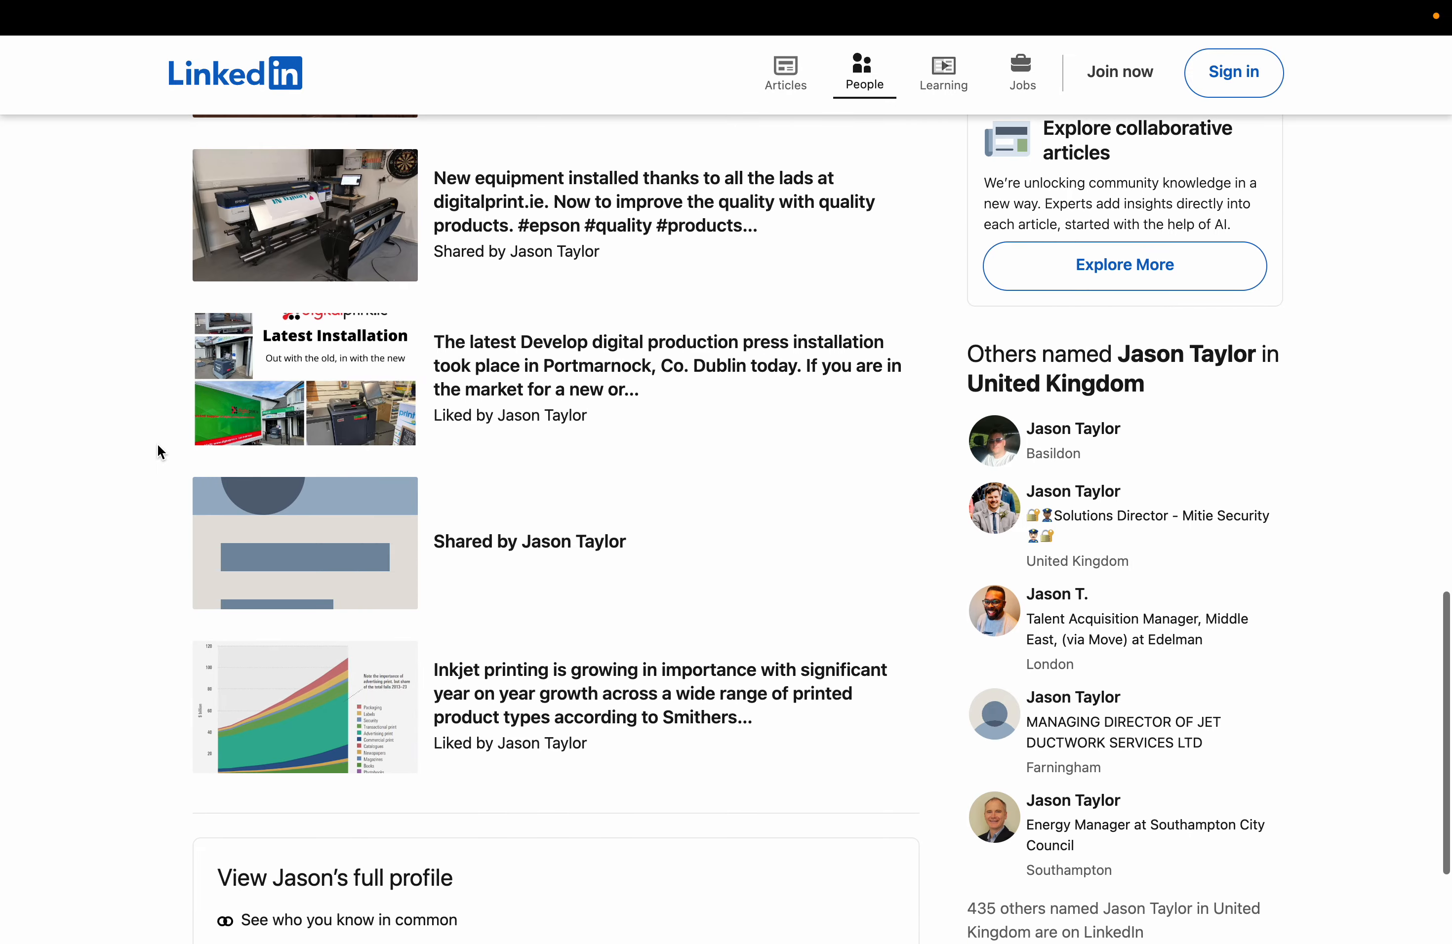
scroll(159, 445, up, 13)
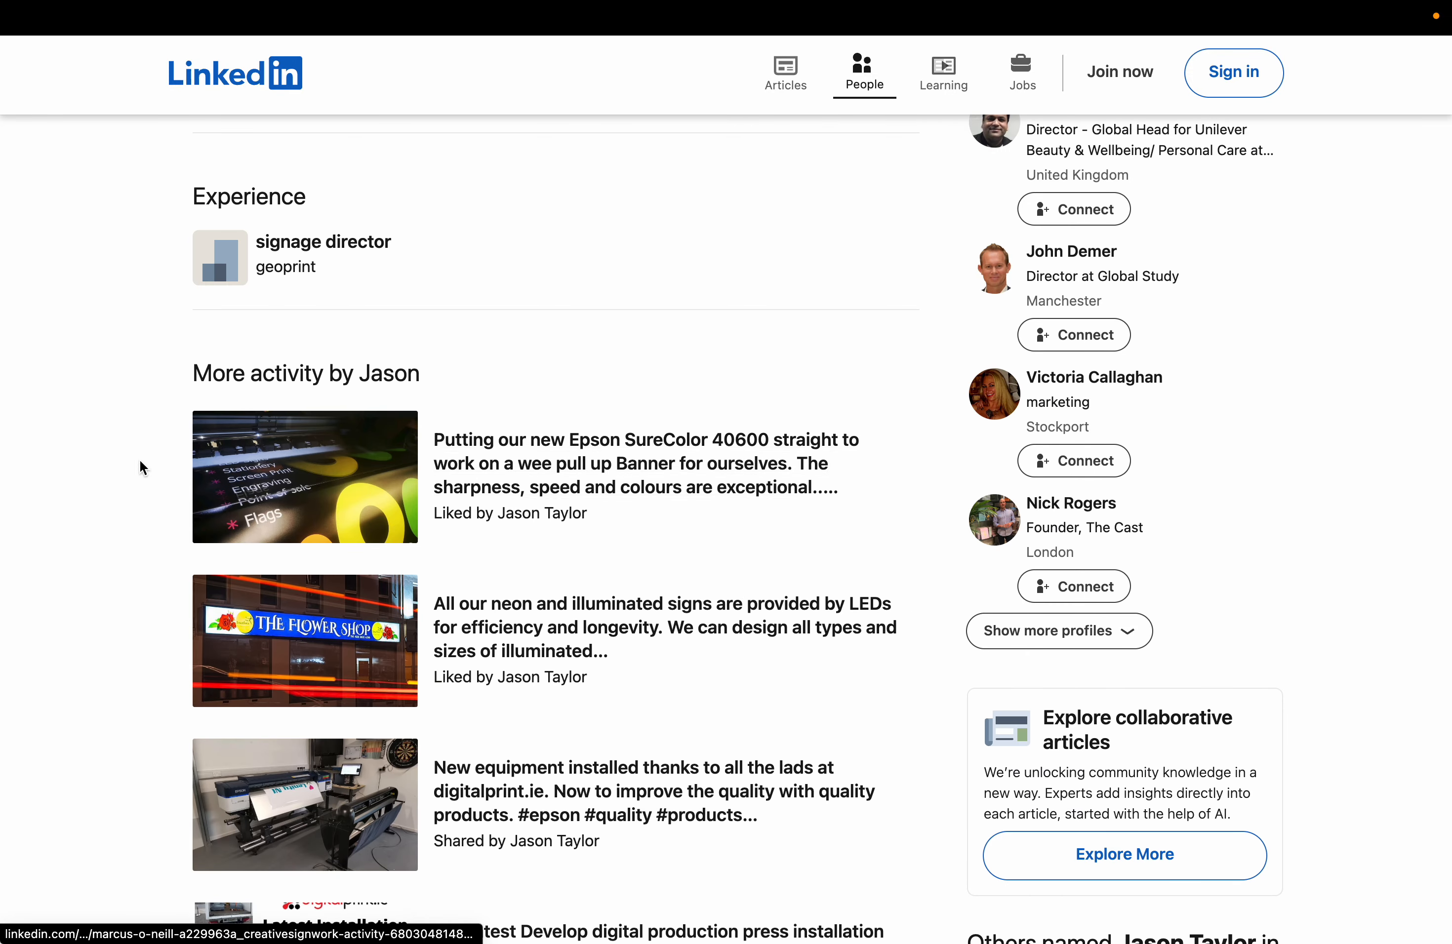
scroll(139, 467, up, 15)
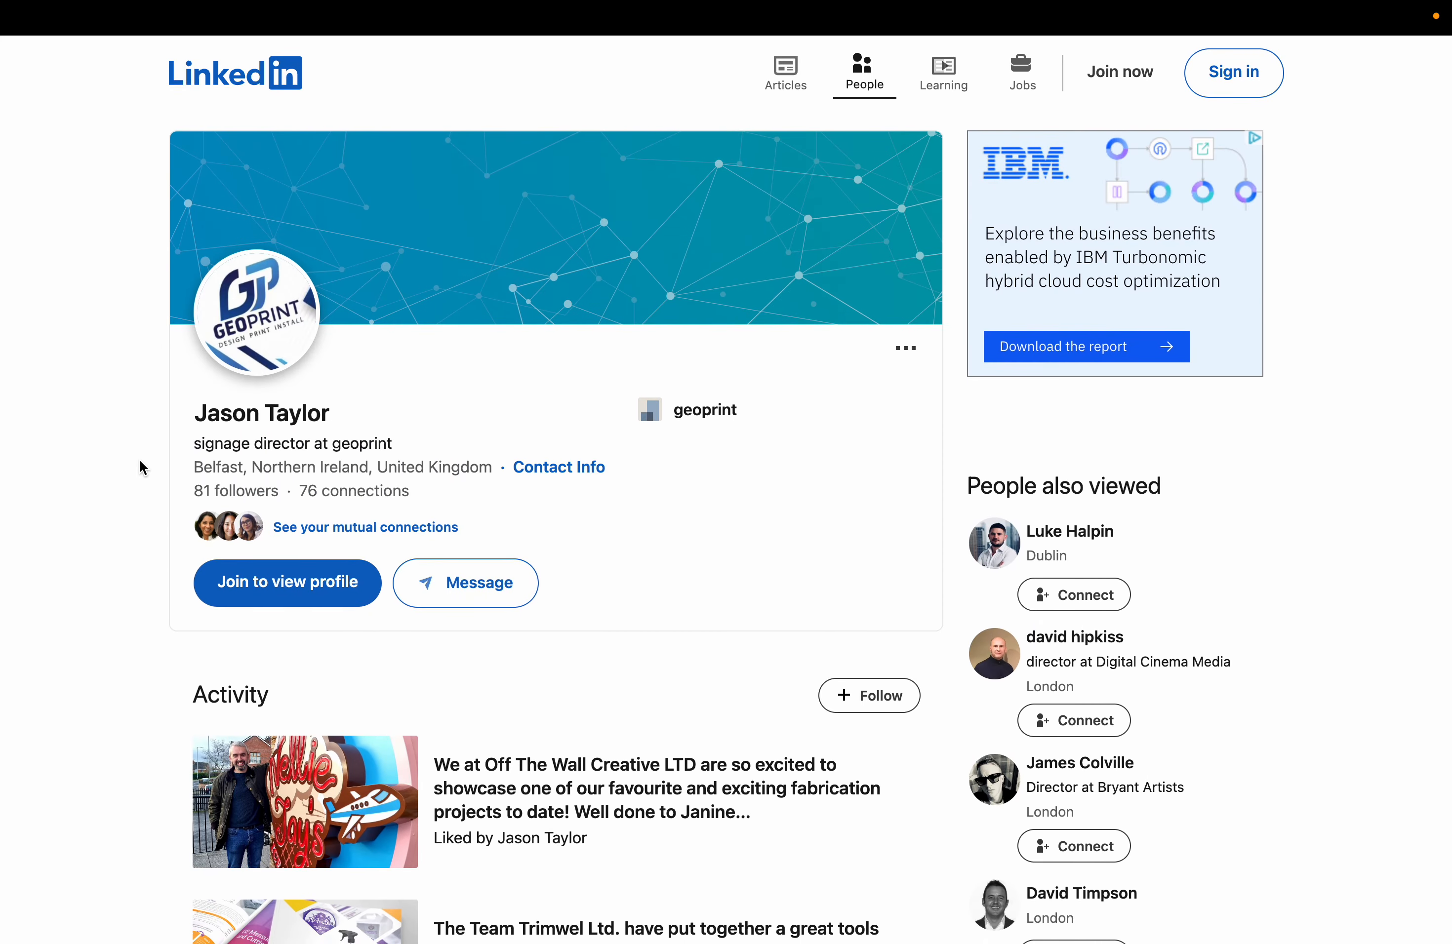
Return to the GEO Print front page and scroll down to the footer.
key(super+w)
scroll(465, 508, down, 20)
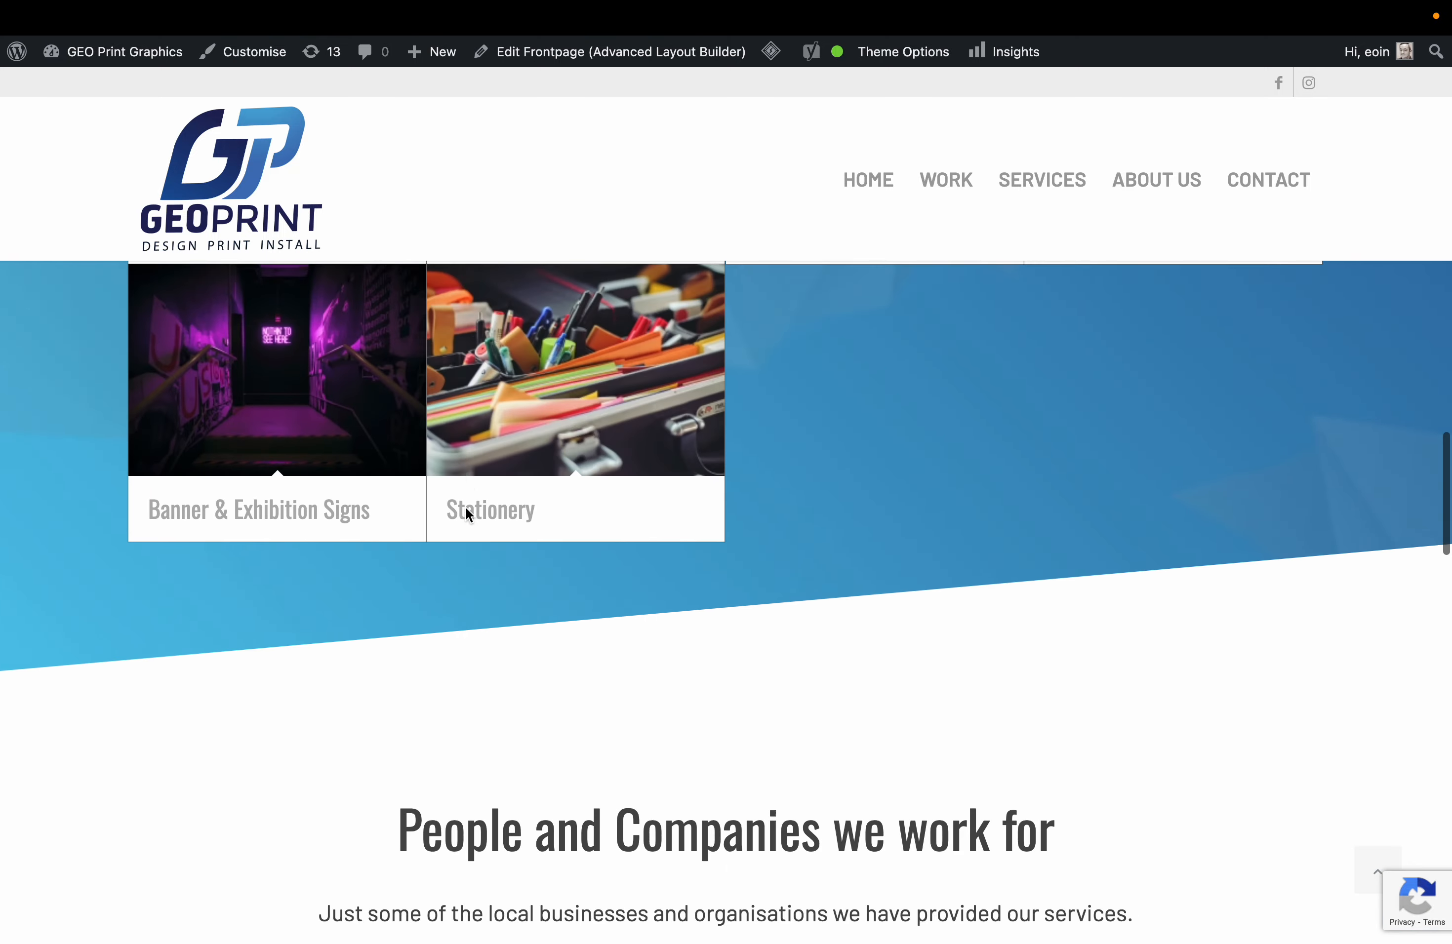
scroll(465, 507, up, 20)
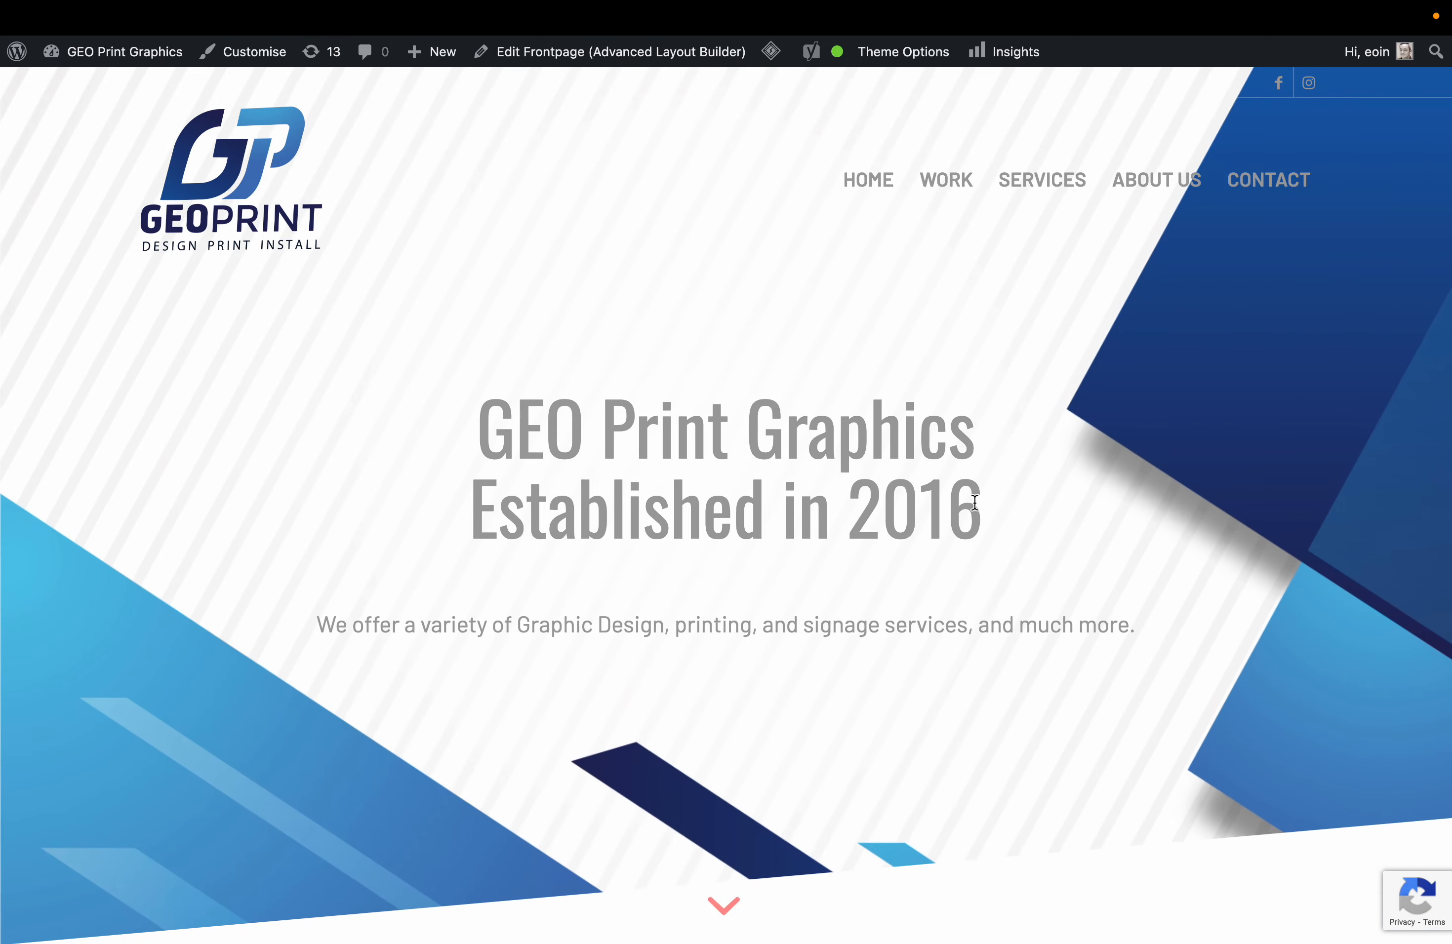
scroll(975, 502, down, 3)
scroll(643, 399, down, 20)
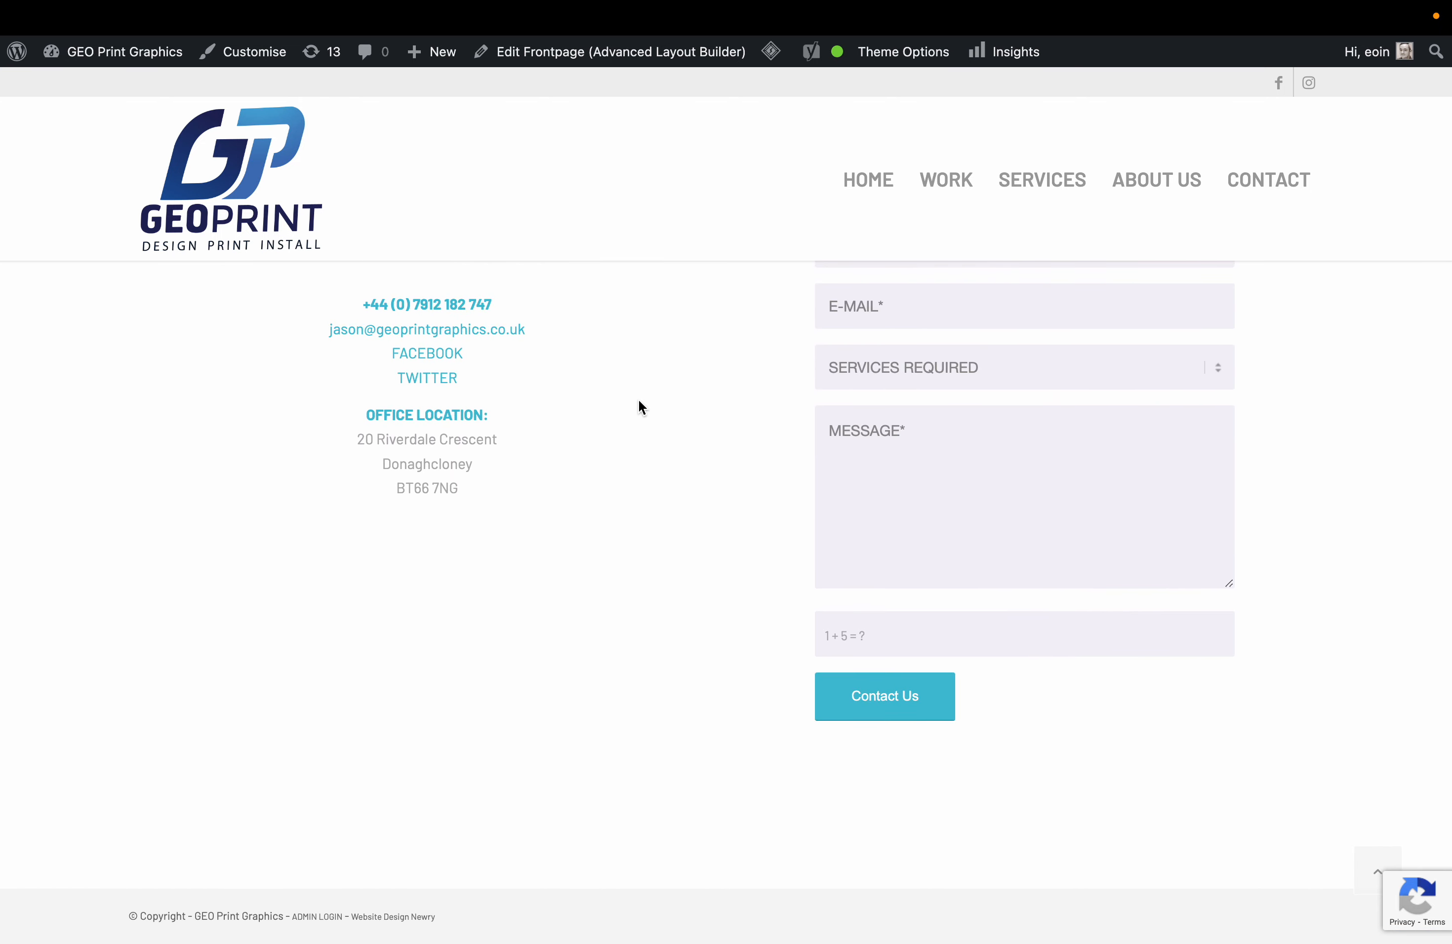
Open the footer ADMIN LOGIN link in an incognito window and check the Lost your password page.
right_click(329, 920)
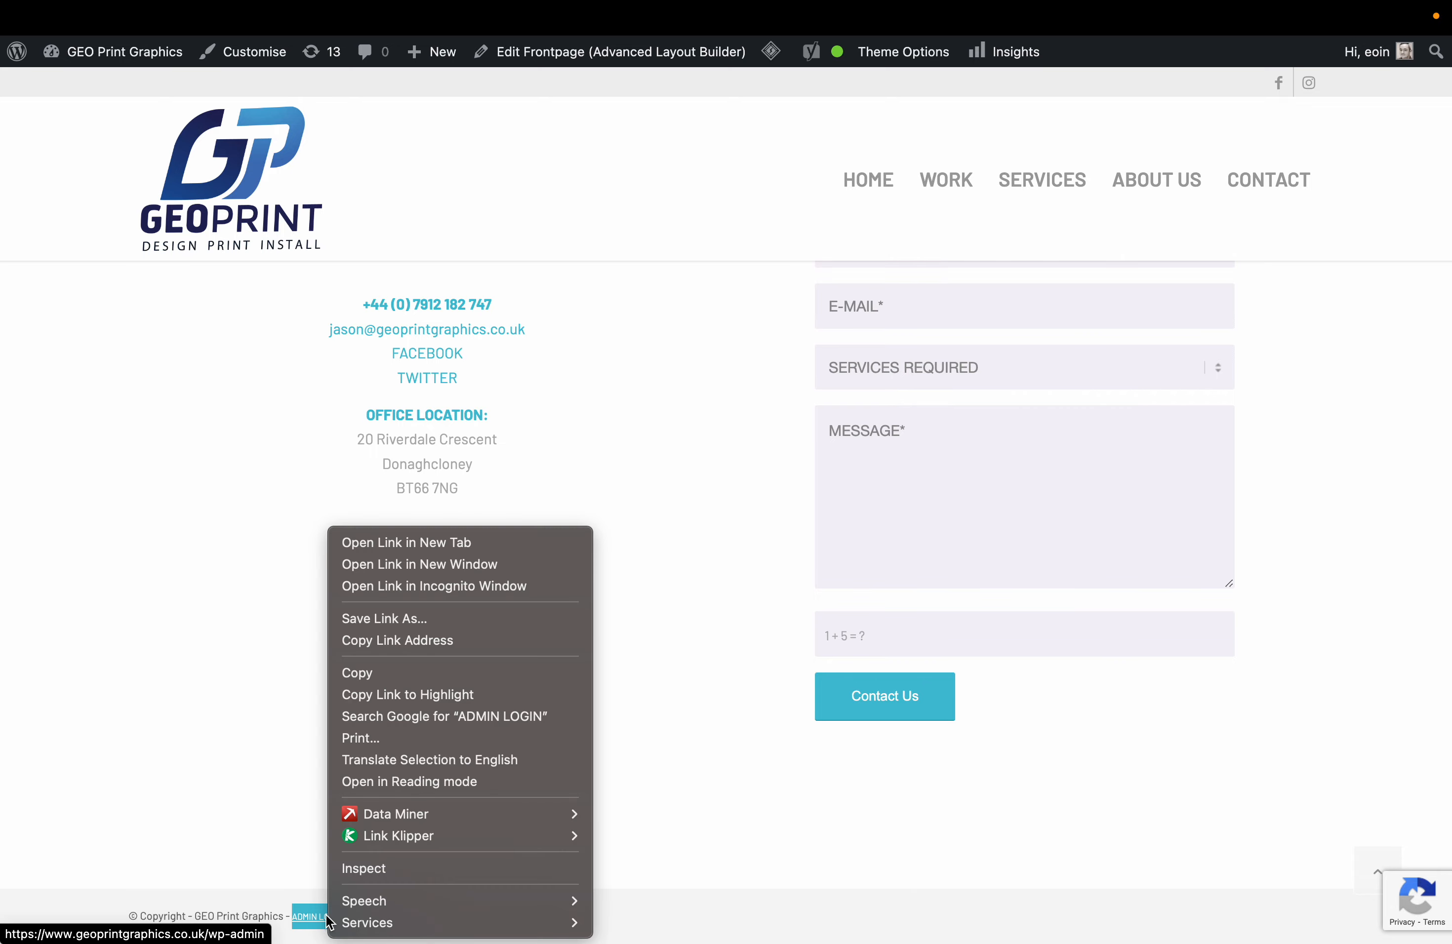
click(454, 586)
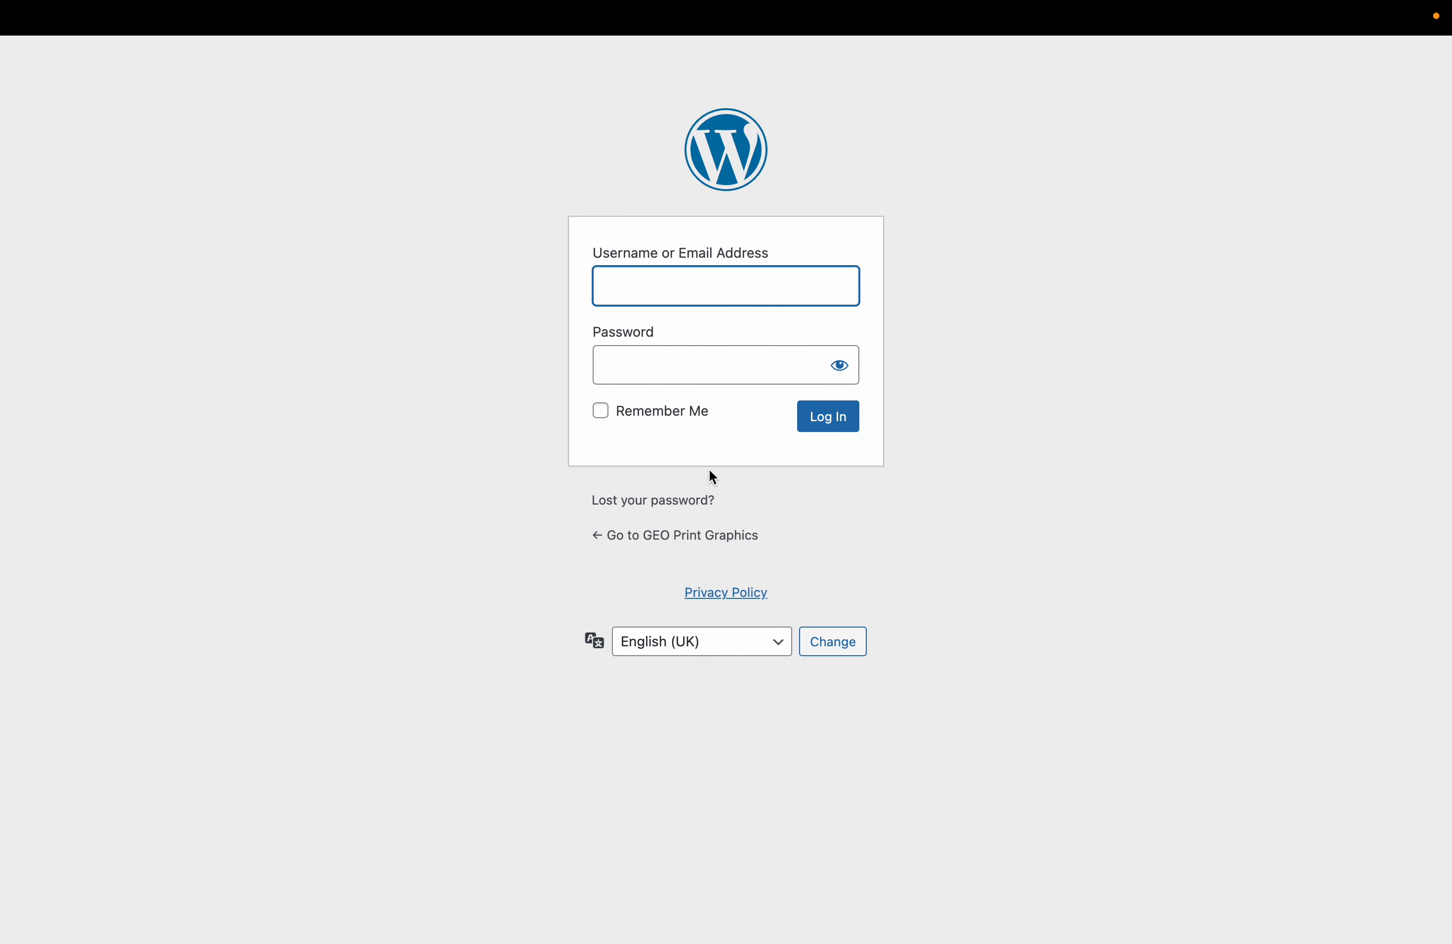
click(629, 504)
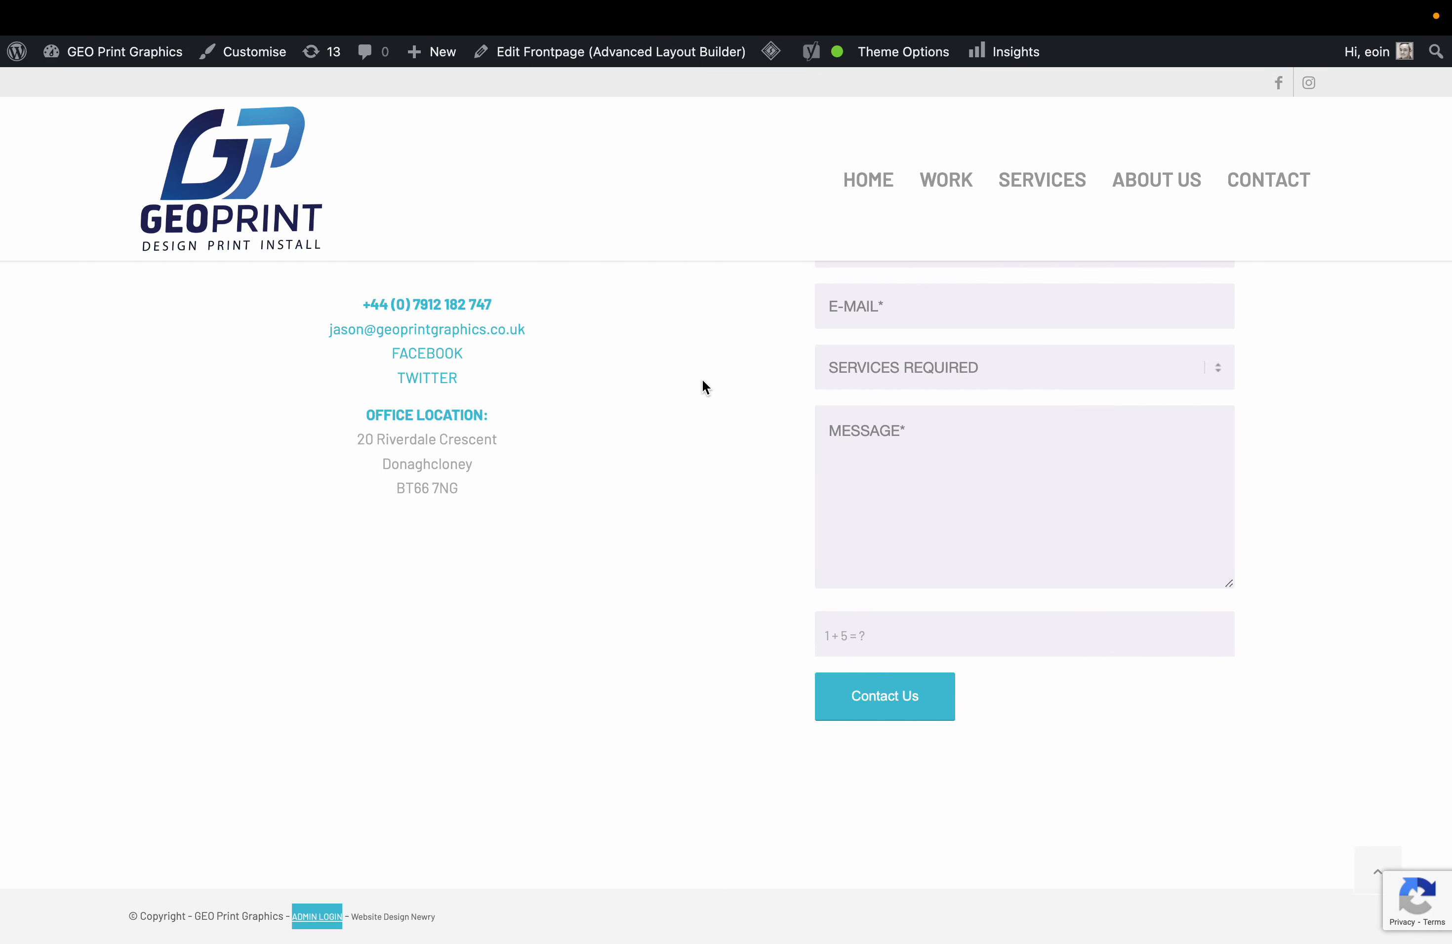
scroll(702, 379, up, 20)
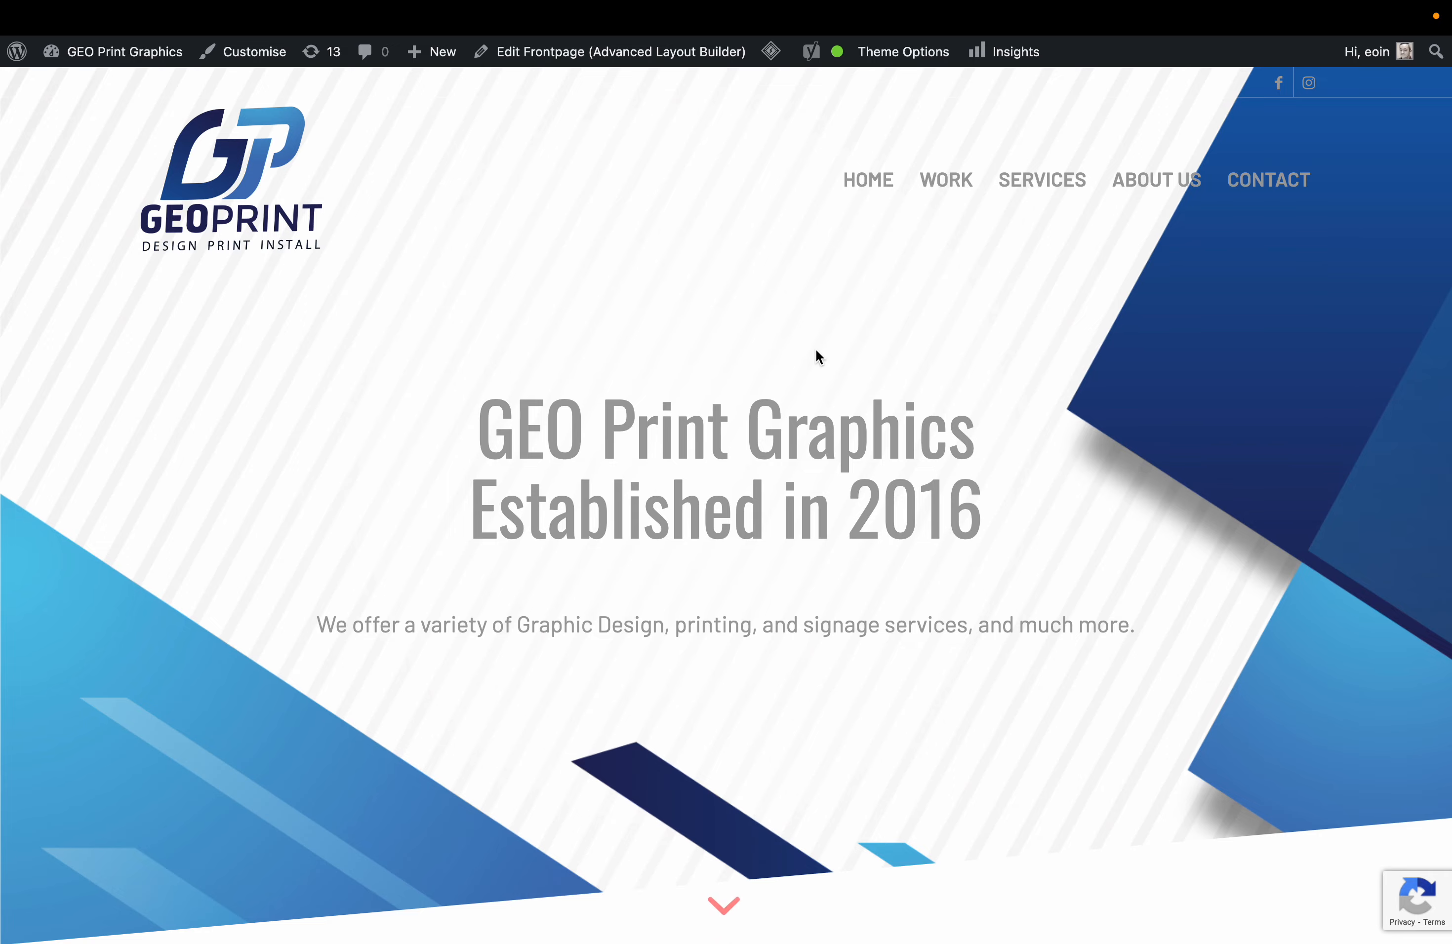
click(1042, 180)
scroll(846, 724, down, 12)
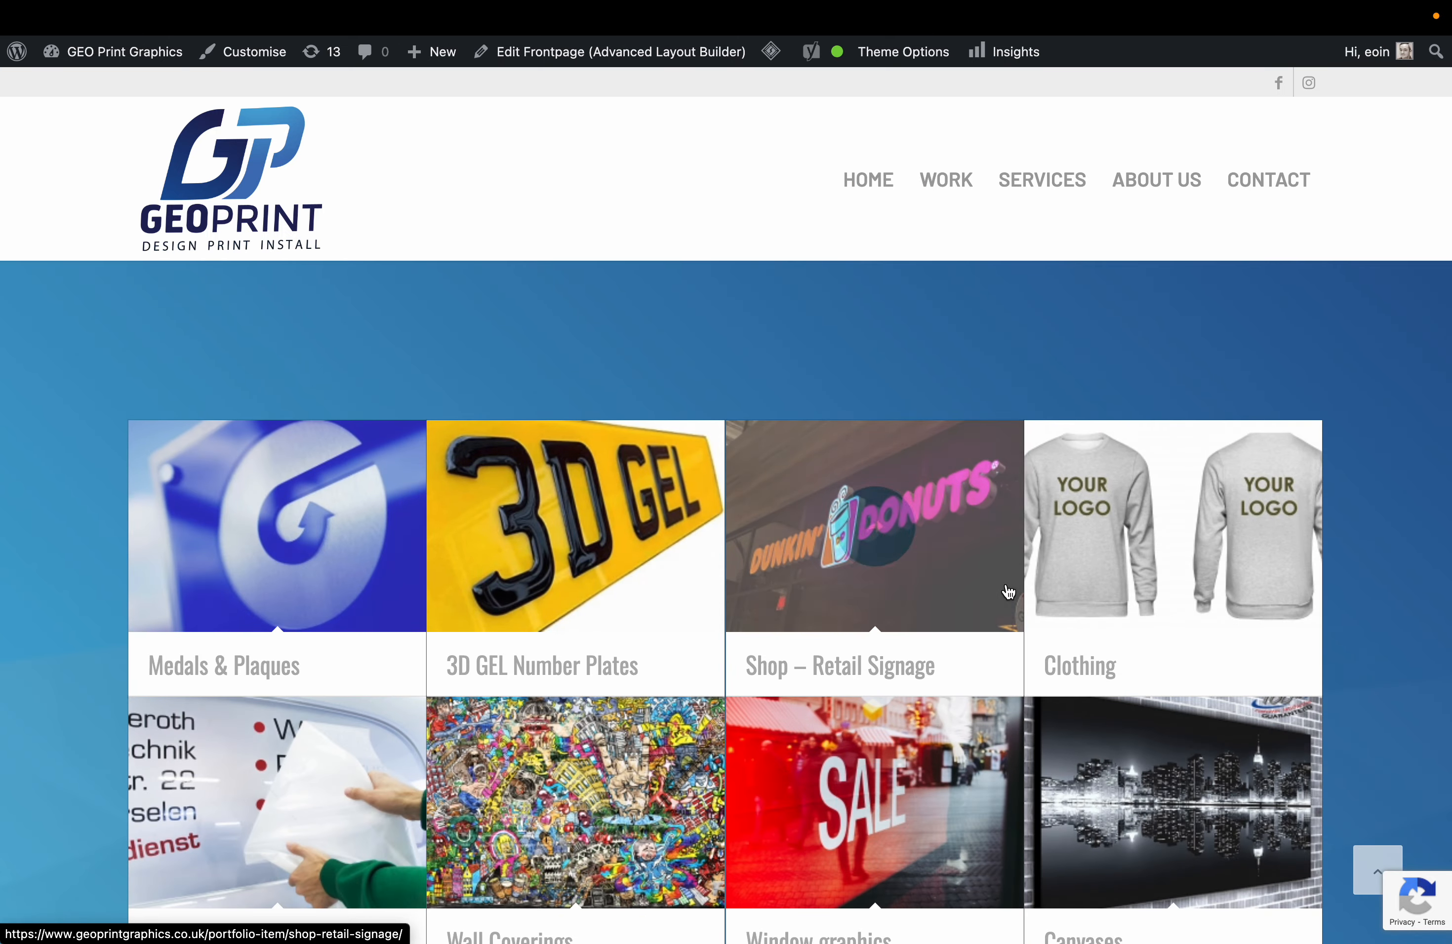
scroll(908, 730, down, 4)
scroll(1010, 730, down, 9)
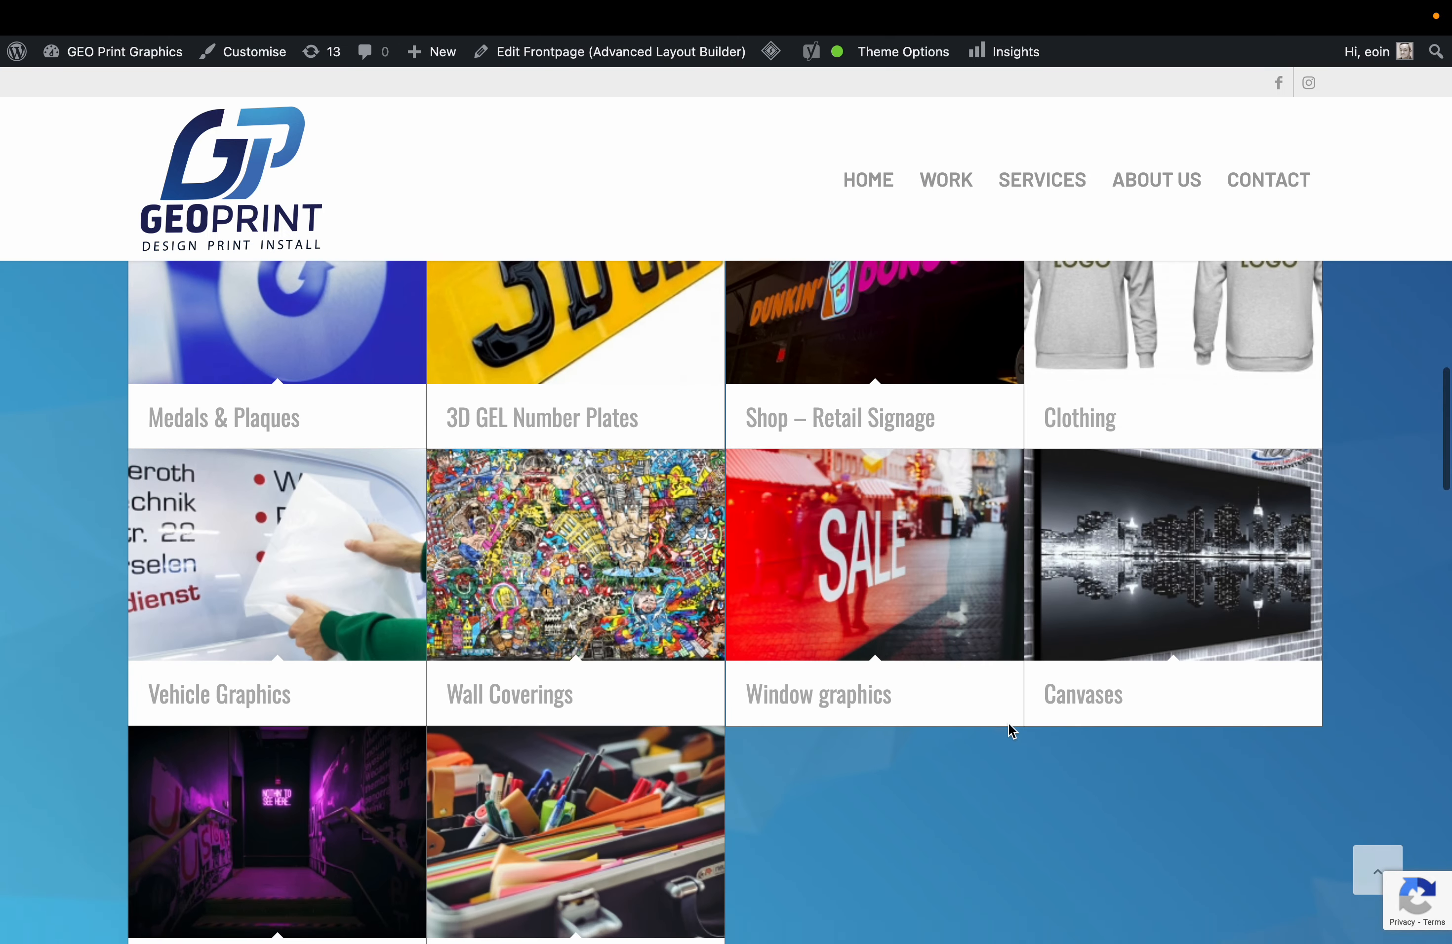
scroll(1008, 729, down, 1)
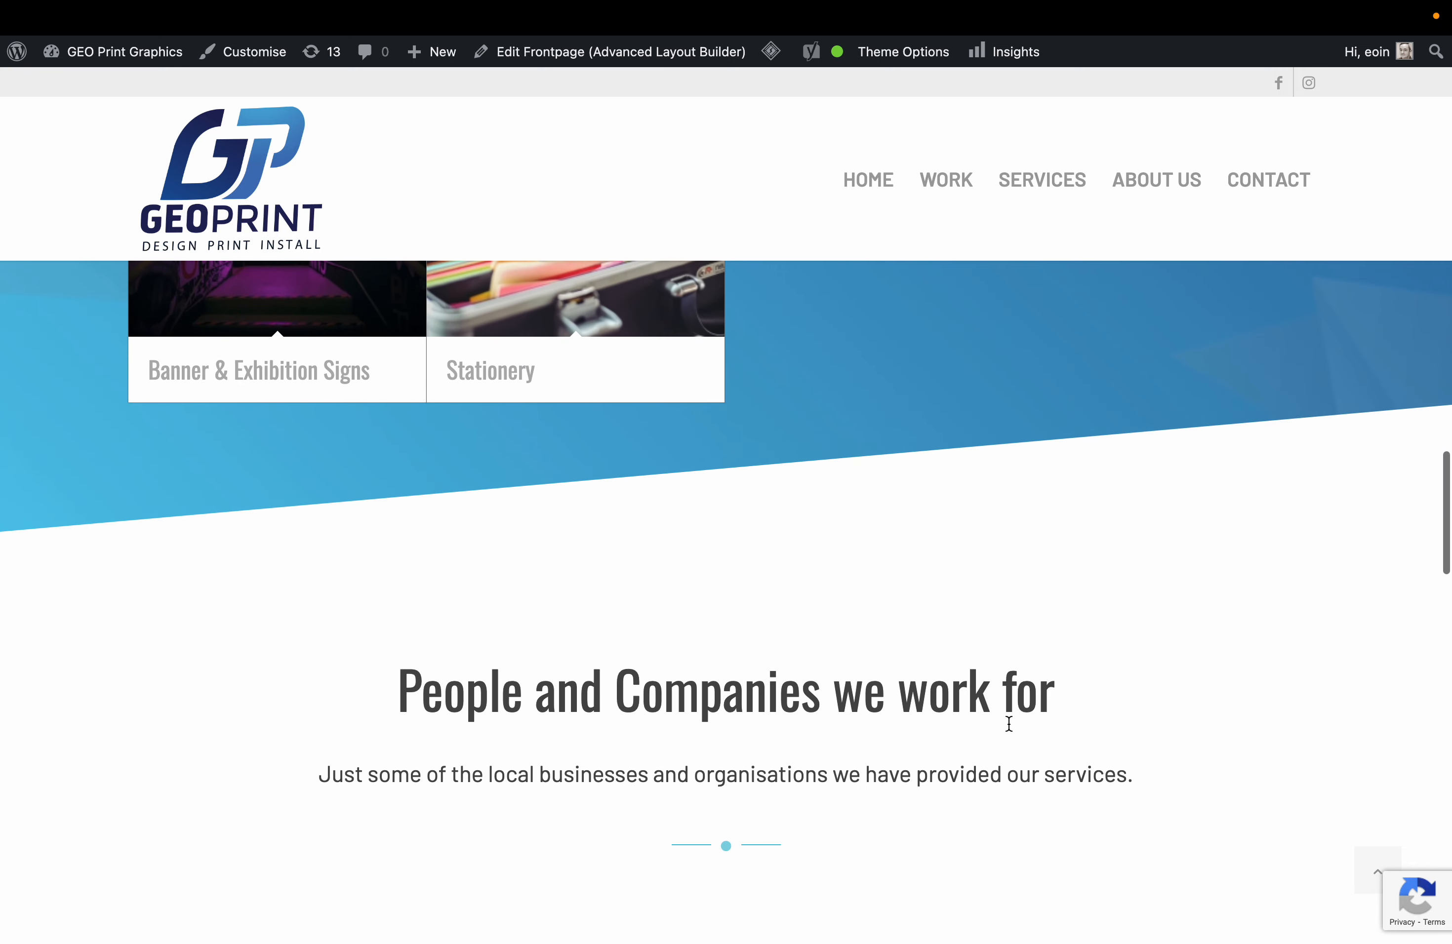